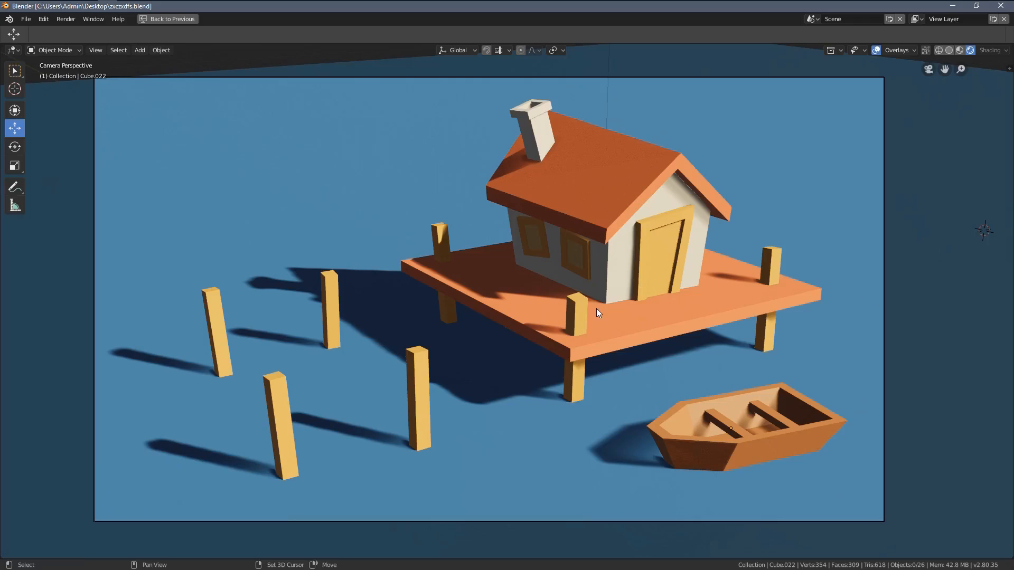
Step: Examine the finished scene with the house on its platform, the wooden posts and the boat from several angles and through the camera
{"action": "middle_click_drag", "start_coordinate": [587, 276], "coordinate": [627, 320], "text": "ctrl"}
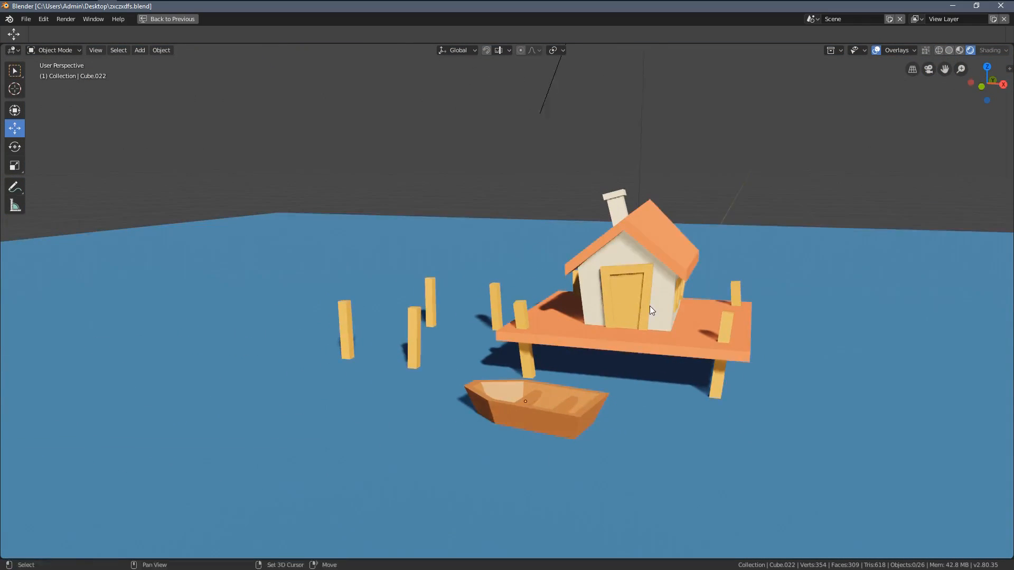
{"action": "middle_click_drag", "start_coordinate": [623, 333], "coordinate": [319, 351], "text": "ctrl"}
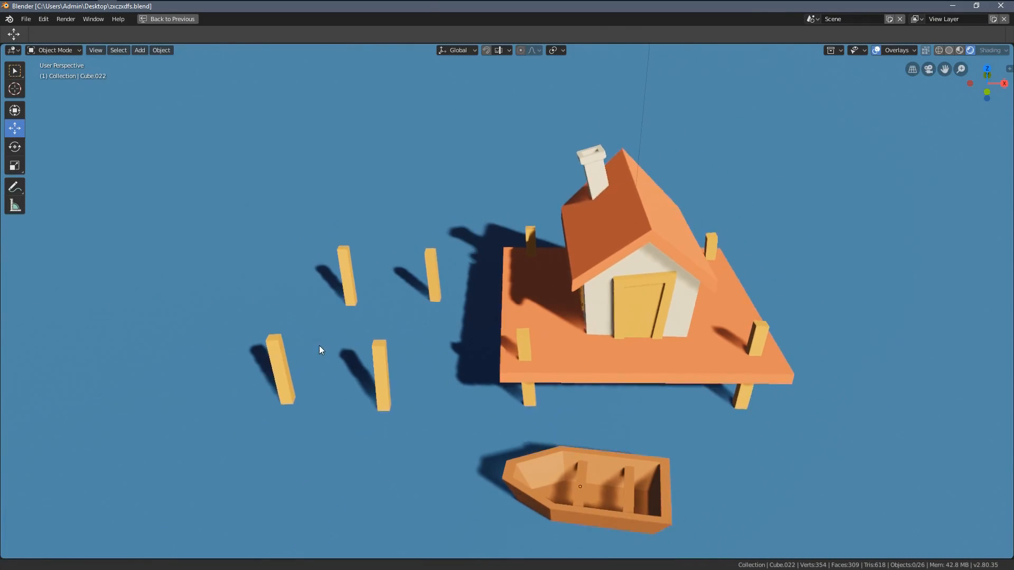
{"action": "middle_click_drag", "start_coordinate": [249, 396], "coordinate": [555, 336]}
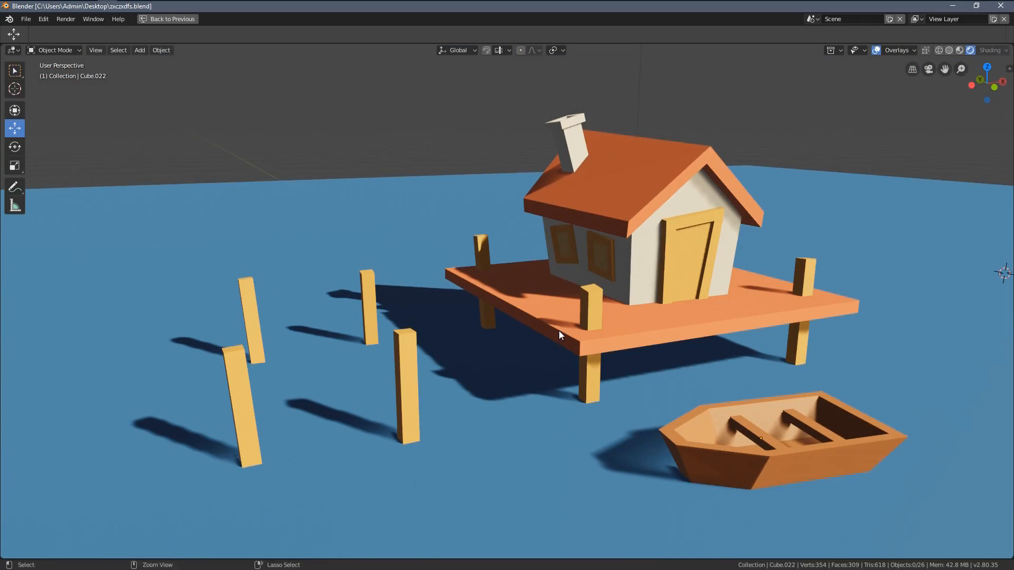
{"action": "key", "text": "ctrl+alt+KP_0"}
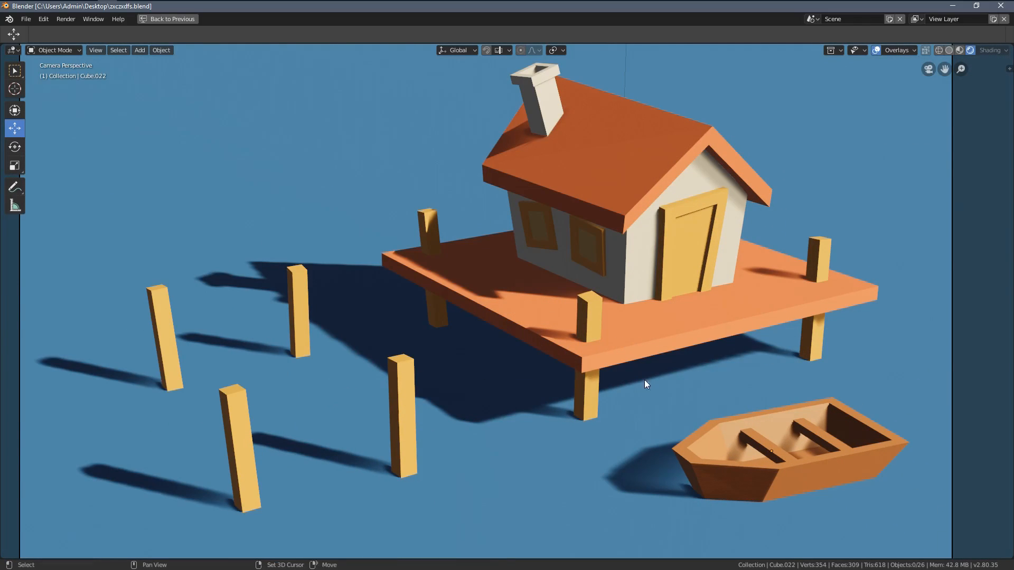
{"action": "middle_click_drag", "start_coordinate": [644, 379], "coordinate": [623, 372], "text": "shift"}
{"action": "middle_click_drag", "start_coordinate": [614, 314], "coordinate": [628, 341], "text": "ctrl"}
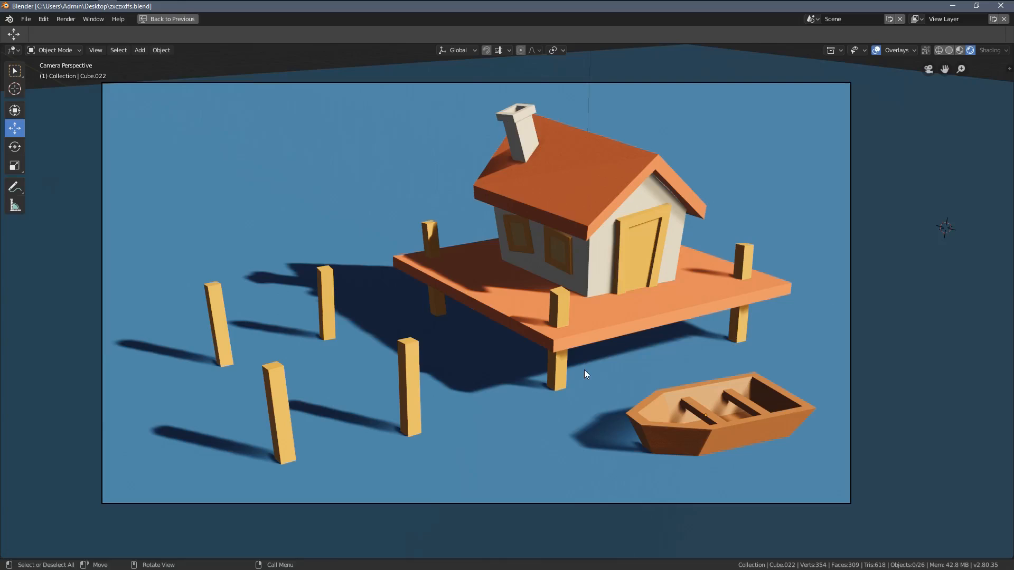
{"action": "mouse_move", "coordinate": [584, 375]}
{"action": "middle_mouse_down"}
{"action": "mouse_move", "coordinate": [632, 389]}
{"action": "mouse_move", "coordinate": [613, 375]}
{"action": "mouse_move", "coordinate": [567, 371]}
{"action": "middle_mouse_up"}
{"action": "middle_click_drag", "start_coordinate": [494, 312], "coordinate": [262, 365]}
{"action": "scroll", "coordinate": [580, 365], "scroll_direction": "up", "scroll_amount": 2}
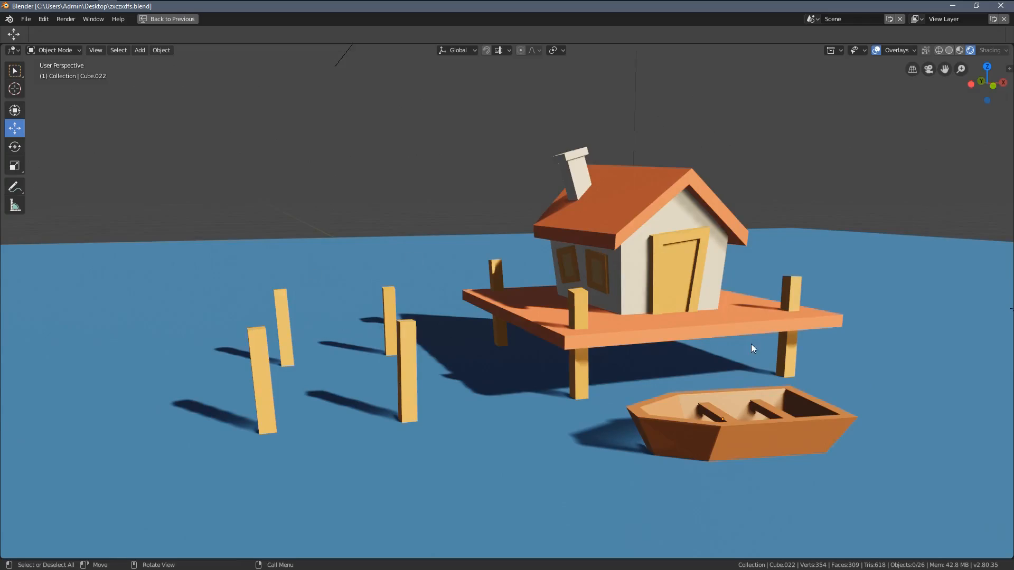
{"action": "middle_click_drag", "start_coordinate": [753, 349], "coordinate": [661, 353]}
{"action": "key", "text": "KP_0"}
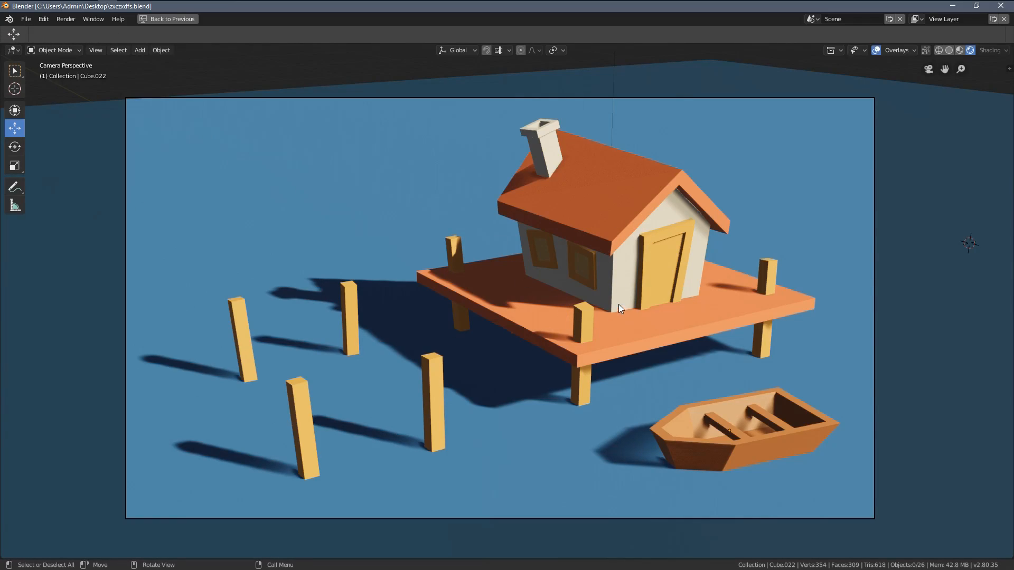
{"action": "middle_click_drag", "start_coordinate": [619, 305], "coordinate": [653, 305], "text": "ctrl"}
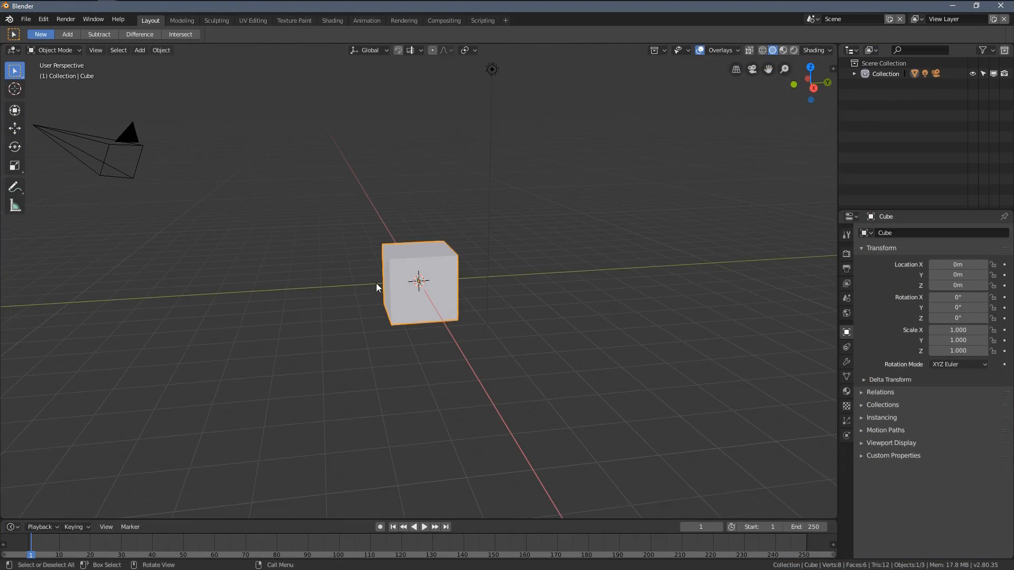
Step: Delete the default camera and light from the scene
{"action": "left_click", "coordinate": [119, 150]}
{"action": "middle_click_drag", "start_coordinate": [292, 154], "coordinate": [297, 219], "text": "shift"}
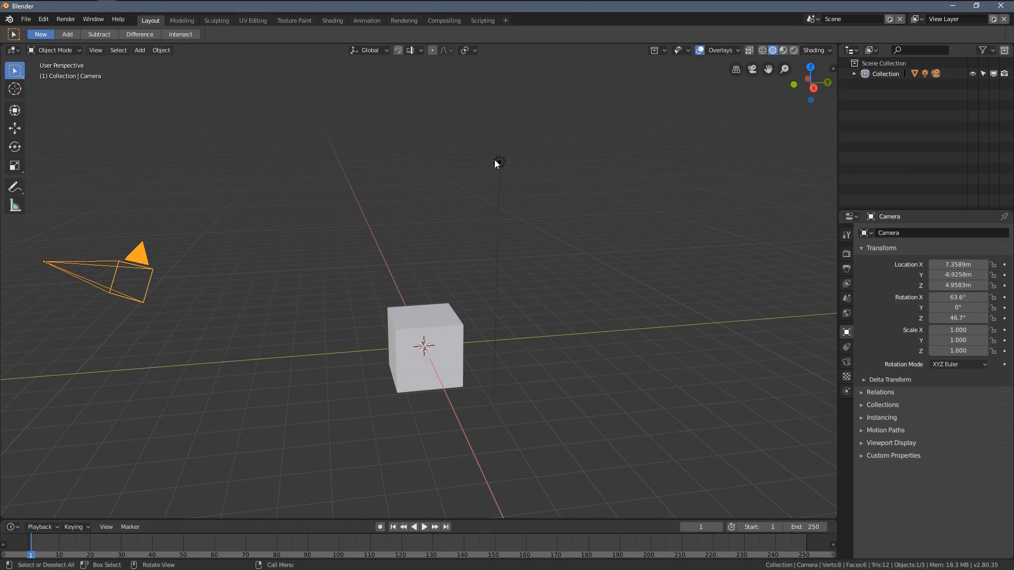
{"action": "left_click", "coordinate": [497, 158], "text": "shift"}
{"action": "key", "text": "x"}
{"action": "left_click", "coordinate": [497, 158]}
Step: Raise the default cube to Z 1 m in front view so it rests on the ground plane
{"action": "left_click", "coordinate": [417, 346]}
{"action": "key", "text": "KP_1"}
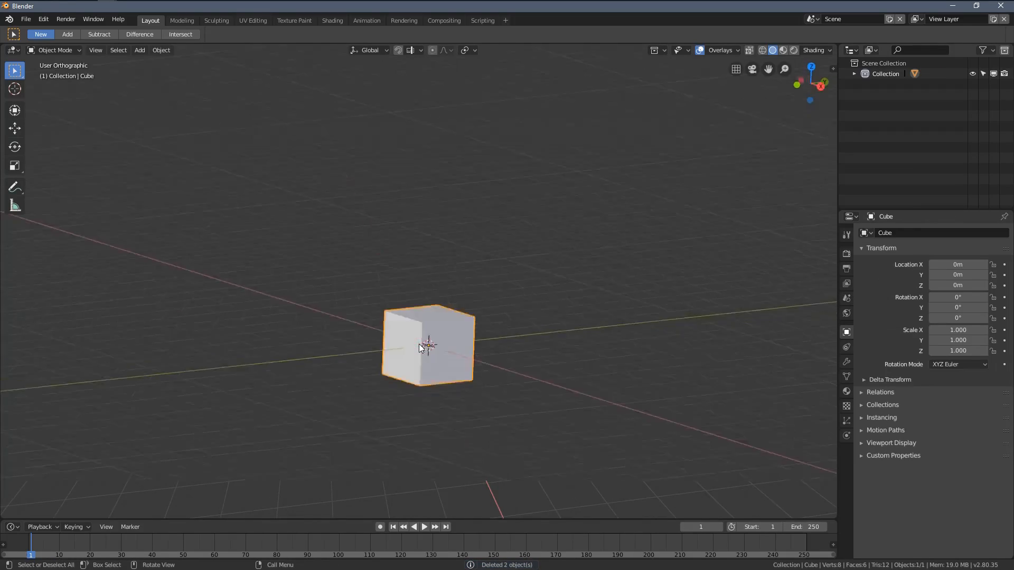
{"action": "middle_click_drag", "start_coordinate": [446, 358], "coordinate": [403, 300], "text": "shift"}
{"action": "left_click", "coordinate": [17, 136]}
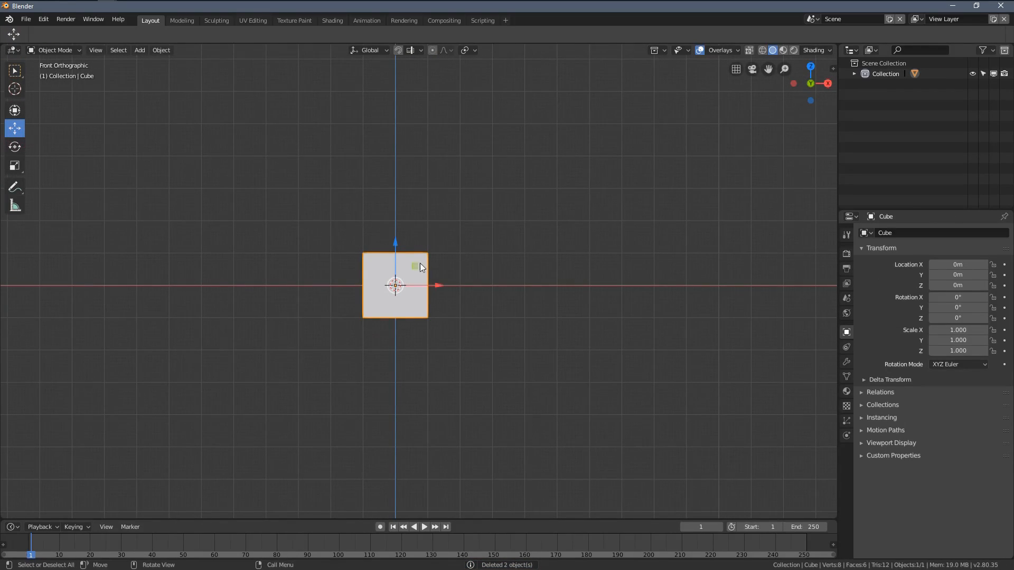
{"action": "left_click_drag", "start_coordinate": [400, 246], "coordinate": [403, 217], "text": "ctrl"}
Step: Extrude the cube's top face upward in Edit Mode to create the roof section
{"action": "middle_click_drag", "start_coordinate": [419, 237], "coordinate": [430, 251], "text": "shift"}
{"action": "scroll", "coordinate": [429, 251], "scroll_direction": "up", "scroll_amount": 4}
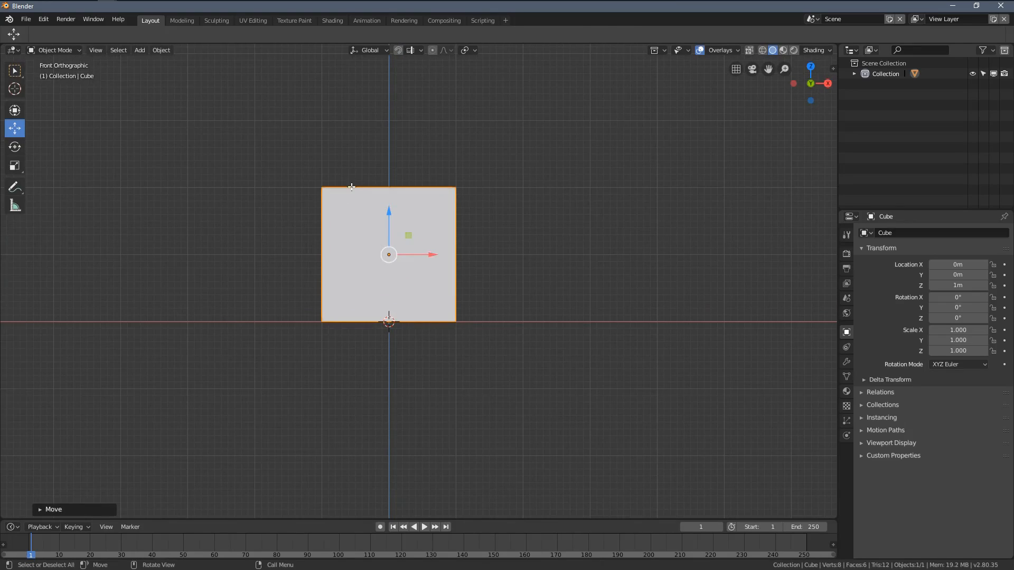
{"action": "key", "text": "Tab"}
{"action": "middle_click_drag", "start_coordinate": [359, 182], "coordinate": [301, 176]}
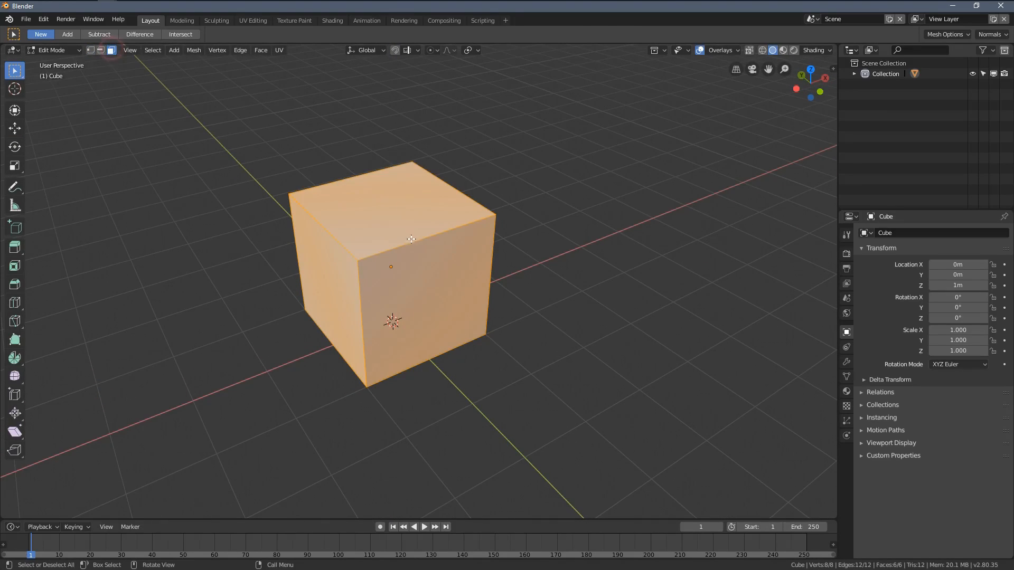
{"action": "left_click", "coordinate": [410, 240]}
{"action": "middle_click_drag", "start_coordinate": [411, 239], "coordinate": [32, 158]}
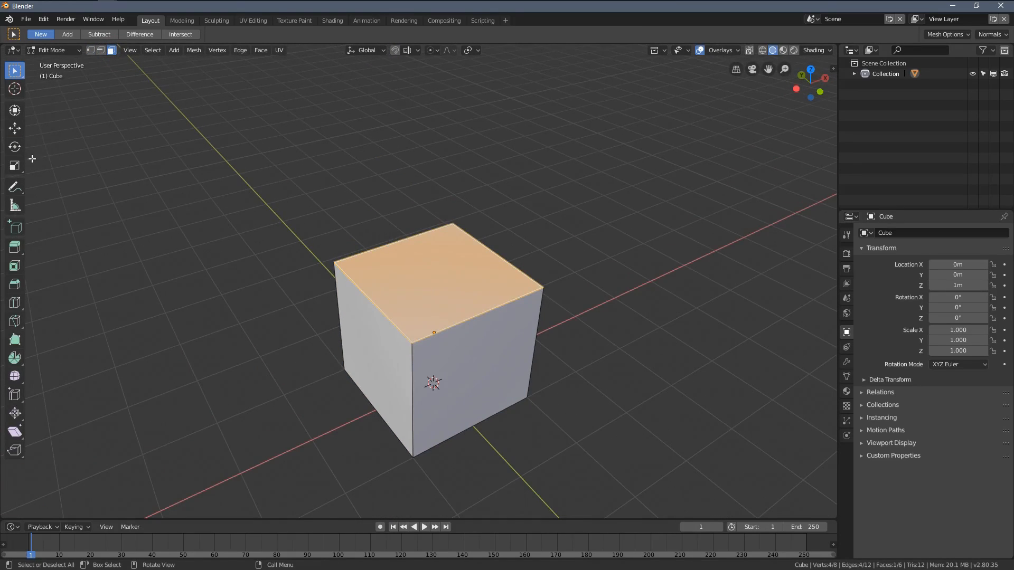
{"action": "left_click", "coordinate": [14, 129]}
{"action": "middle_click_drag", "start_coordinate": [264, 212], "coordinate": [445, 273]}
{"action": "key", "text": "e"}
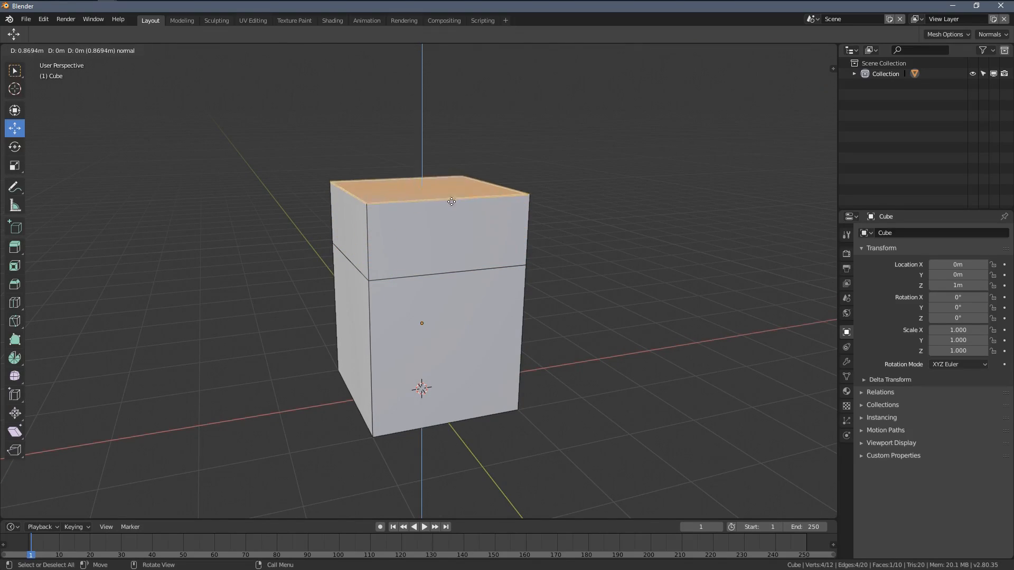
{"action": "left_click", "coordinate": [451, 174]}
Step: Scale the extruded top face along X to about 0.12 to form a narrow roof ridge
{"action": "key", "text": "KP_1"}
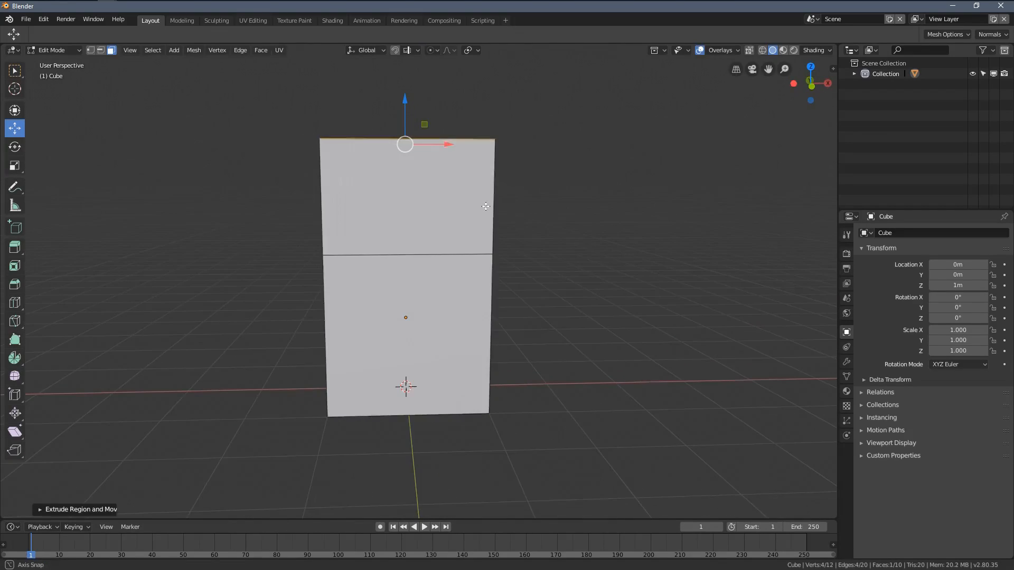
{"action": "middle_click_drag", "start_coordinate": [450, 233], "coordinate": [438, 333], "text": "shift"}
{"action": "key", "text": "s"}
{"action": "key", "text": "x"}
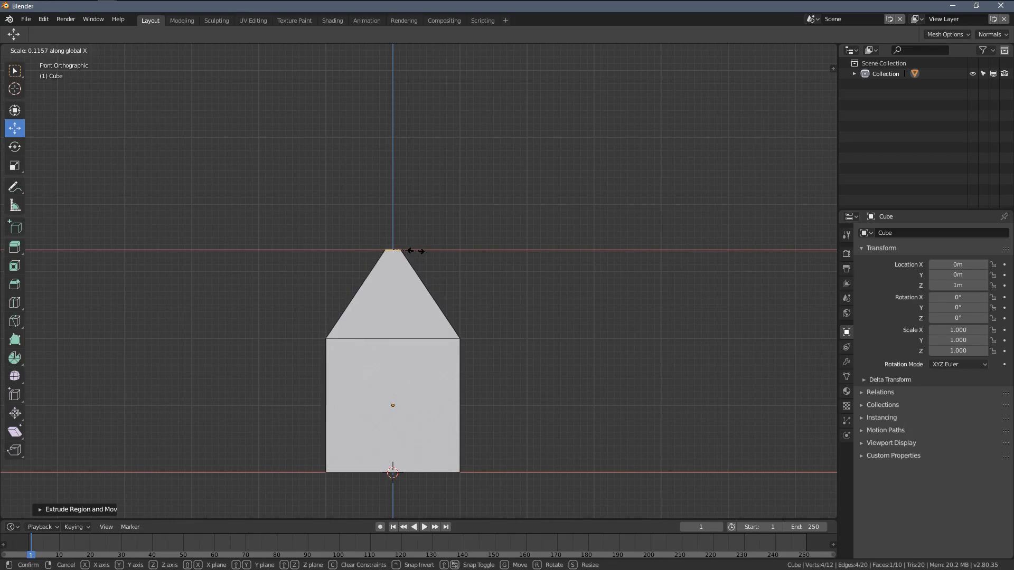
{"action": "left_click", "coordinate": [410, 251]}
Step: Merge the two vertices at the front end of the roof ridge at their center
{"action": "middle_click_drag", "start_coordinate": [410, 251], "coordinate": [497, 288]}
{"action": "scroll", "coordinate": [283, 215], "scroll_direction": "up", "scroll_amount": 2}
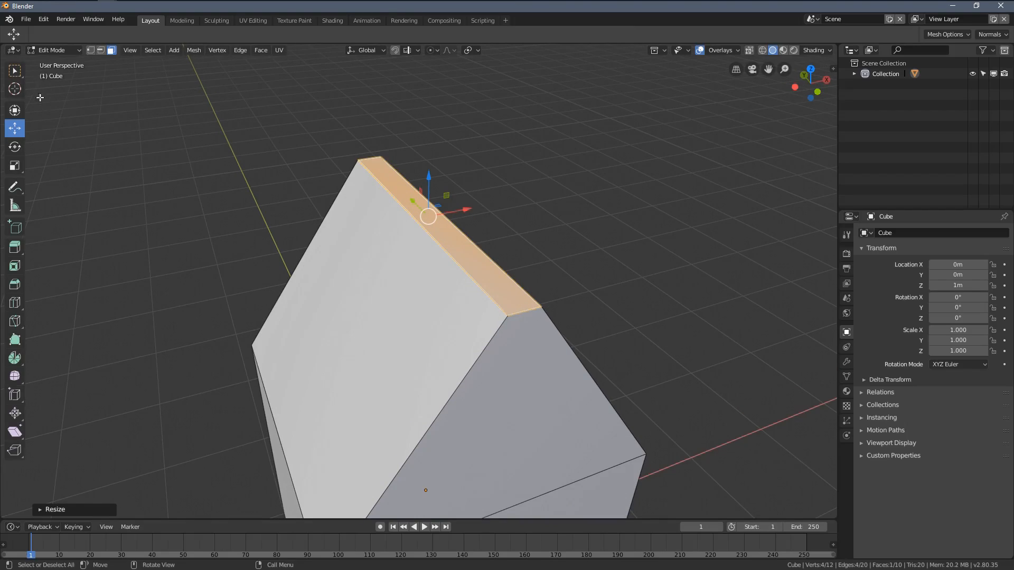
{"action": "left_click", "coordinate": [505, 312]}
{"action": "scroll", "coordinate": [434, 245], "scroll_direction": "up", "scroll_amount": 5}
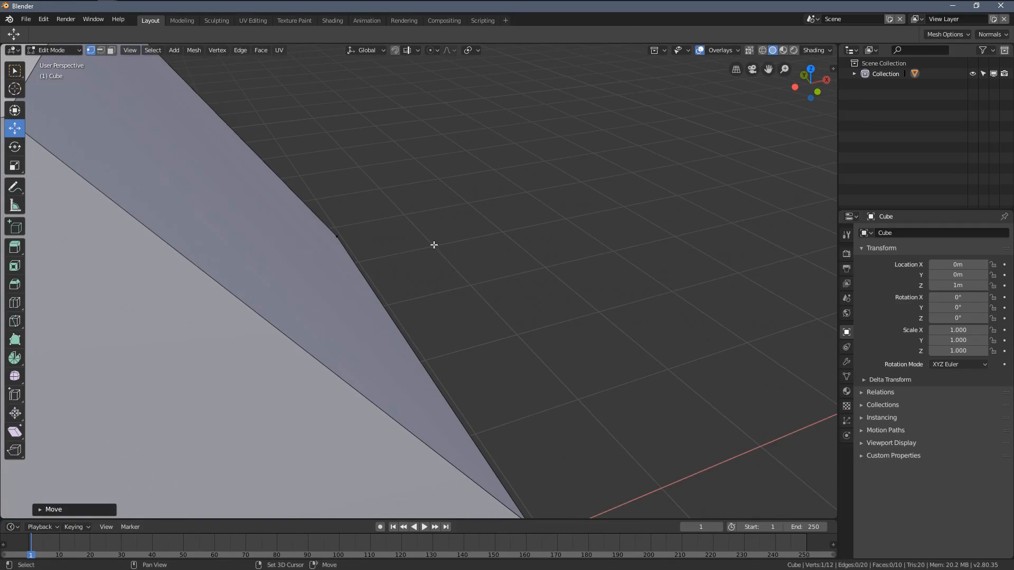
{"action": "middle_click_drag", "start_coordinate": [434, 245], "coordinate": [393, 265]}
{"action": "left_click", "coordinate": [305, 218], "text": "shift"}
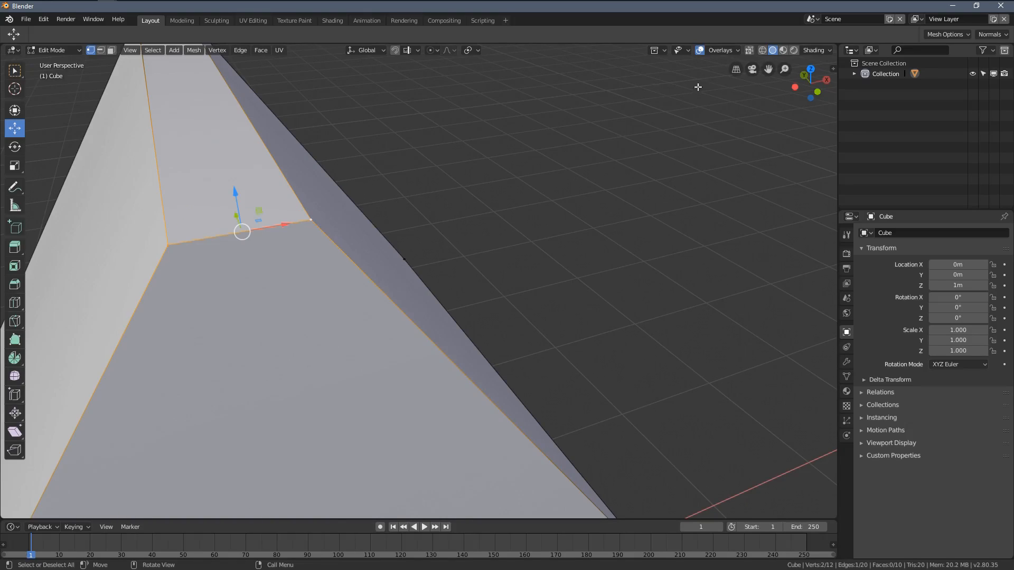
{"action": "left_click", "coordinate": [739, 71]}
{"action": "scroll", "coordinate": [467, 292], "scroll_direction": "down", "scroll_amount": 4}
{"action": "middle_click_drag", "start_coordinate": [462, 292], "coordinate": [500, 281]}
{"action": "scroll", "coordinate": [484, 281], "scroll_direction": "up", "scroll_amount": 2}
{"action": "key", "text": "m"}
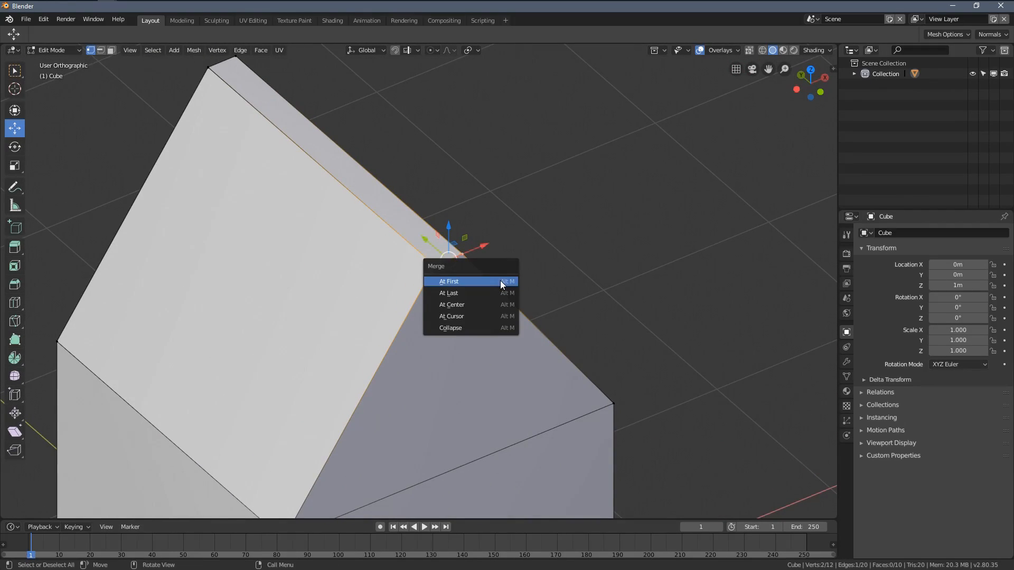
{"action": "left_click", "coordinate": [470, 307]}
Step: Merge the two vertices at the rear end of the roof ridge at their center
{"action": "left_click", "coordinate": [210, 65]}
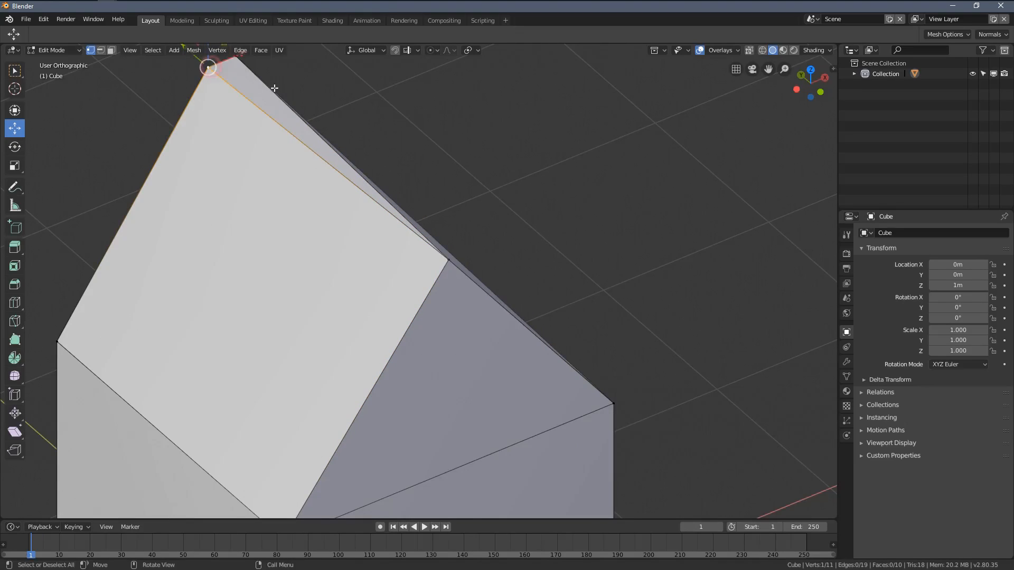
{"action": "middle_click_drag", "start_coordinate": [274, 88], "coordinate": [277, 142], "text": "shift"}
{"action": "middle_click_drag", "start_coordinate": [188, 75], "coordinate": [272, 206], "text": "shift"}
{"action": "scroll", "coordinate": [272, 206], "scroll_direction": "up", "scroll_amount": 5}
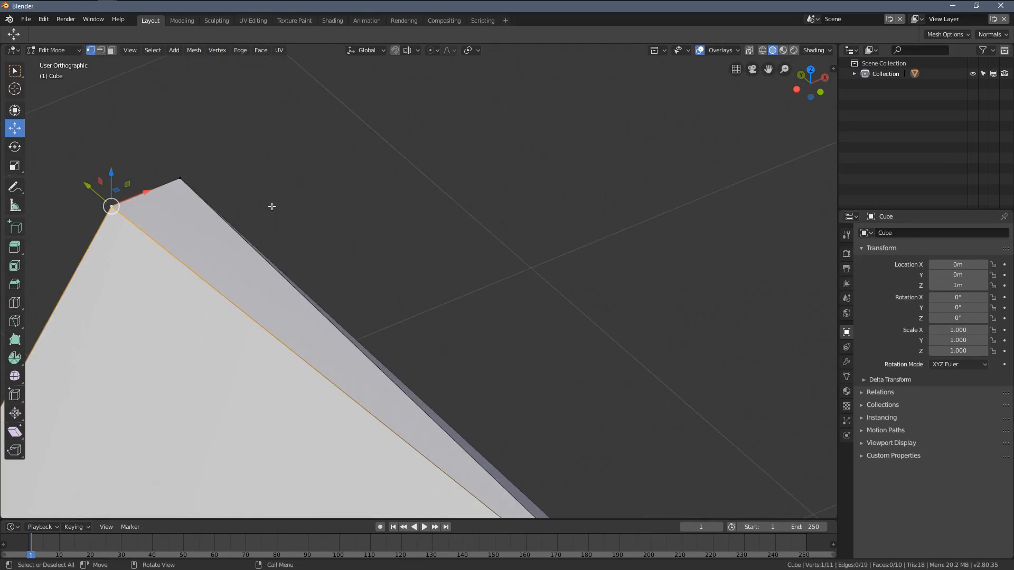
{"action": "left_click", "coordinate": [182, 179], "text": "shift"}
{"action": "key", "text": "m"}
{"action": "left_click", "coordinate": [290, 200]}
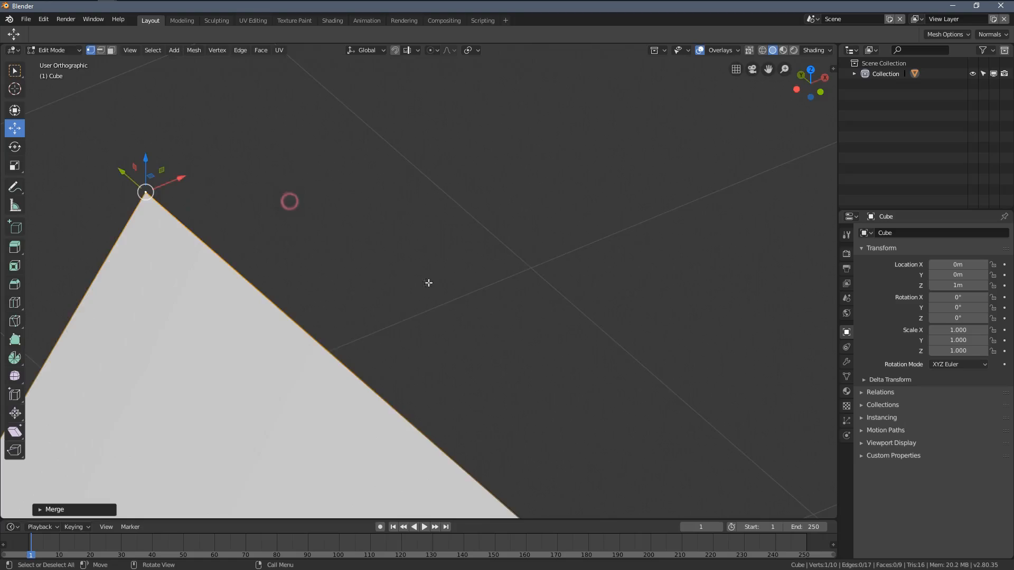
Step: Select all roof vertices, including the eaves, in wireframe front view and lower them to shorten the walls
{"action": "scroll", "coordinate": [535, 340], "scroll_direction": "down", "scroll_amount": 8}
{"action": "key", "text": "Tab"}
{"action": "middle_click_drag", "start_coordinate": [534, 340], "coordinate": [508, 283]}
{"action": "key", "text": "KP_1"}
{"action": "key", "text": "Tab"}
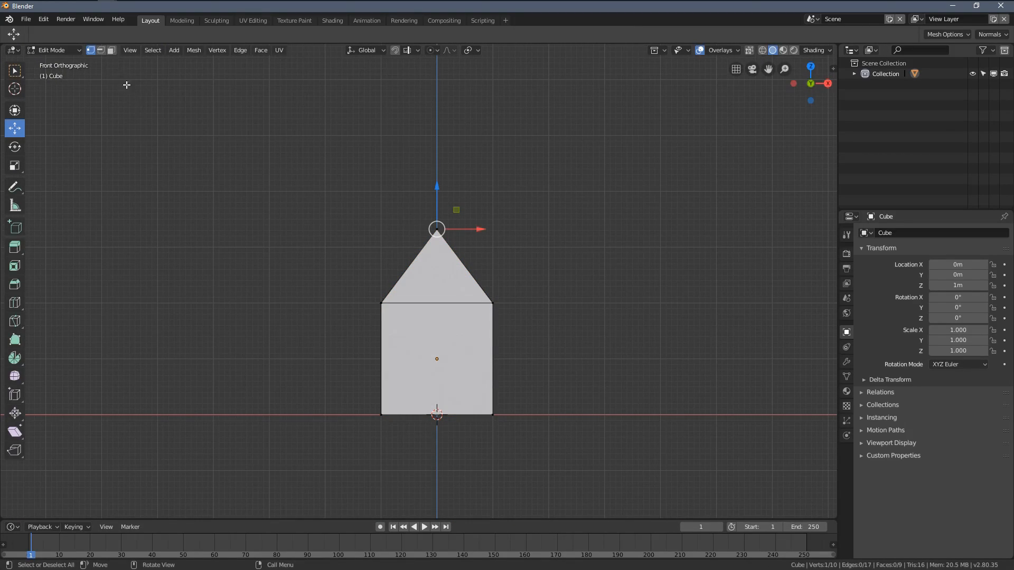
{"action": "key", "text": "shift+z"}
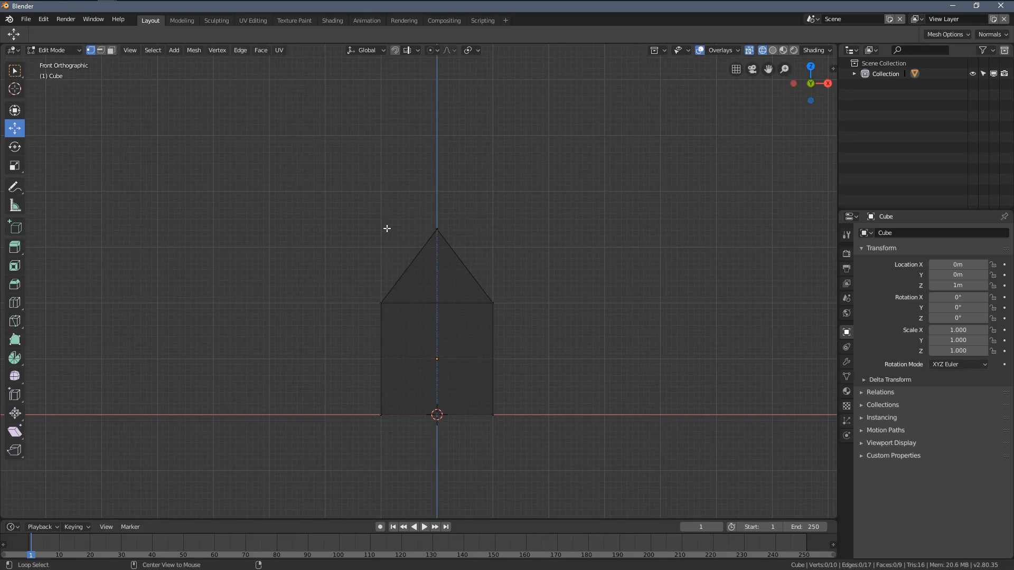
{"action": "left_click_drag", "start_coordinate": [319, 159], "coordinate": [540, 310]}
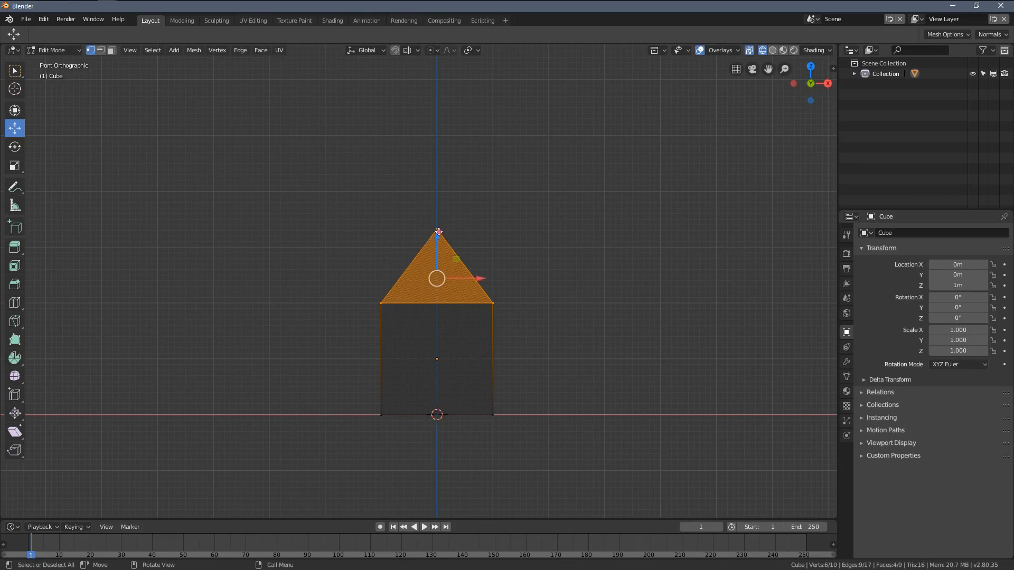
{"action": "left_click_drag", "start_coordinate": [439, 231], "coordinate": [435, 260]}
Step: Widen the whole house mesh along the X axis to about 1.3 times in front view
{"action": "middle_click_drag", "start_coordinate": [435, 259], "coordinate": [554, 297]}
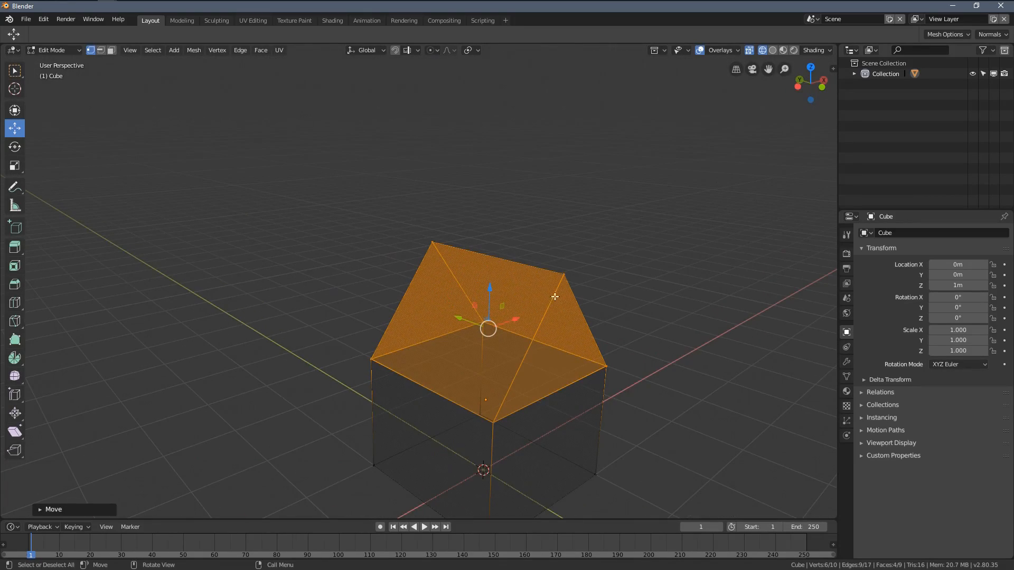
{"action": "middle_click_drag", "start_coordinate": [509, 371], "coordinate": [442, 297]}
{"action": "key", "text": "KP_1"}
{"action": "key", "text": "s"}
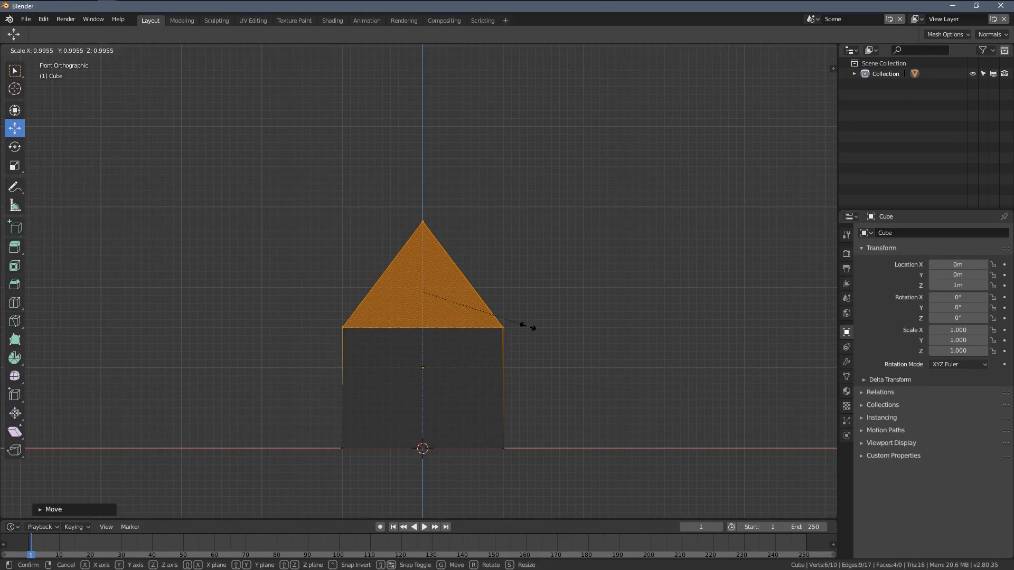
{"action": "key", "text": "Escape"}
{"action": "key", "text": "a"}
{"action": "key", "text": "s"}
{"action": "key", "text": "x"}
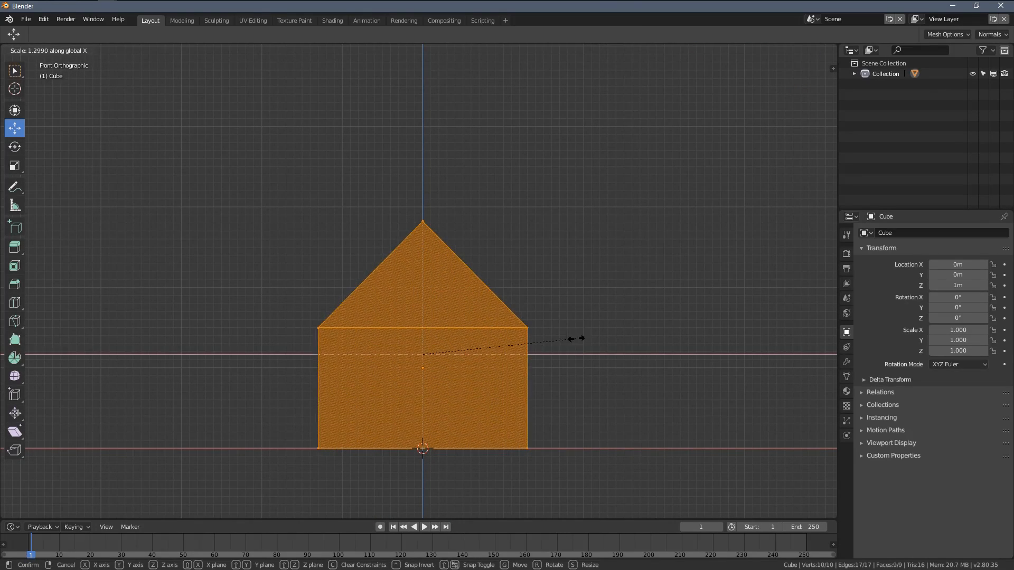
{"action": "left_click", "coordinate": [575, 339]}
Step: Lengthen the whole house mesh along its depth and return to solid shading in Object Mode
{"action": "middle_click_drag", "start_coordinate": [574, 337], "coordinate": [622, 362]}
{"action": "key", "text": "s"}
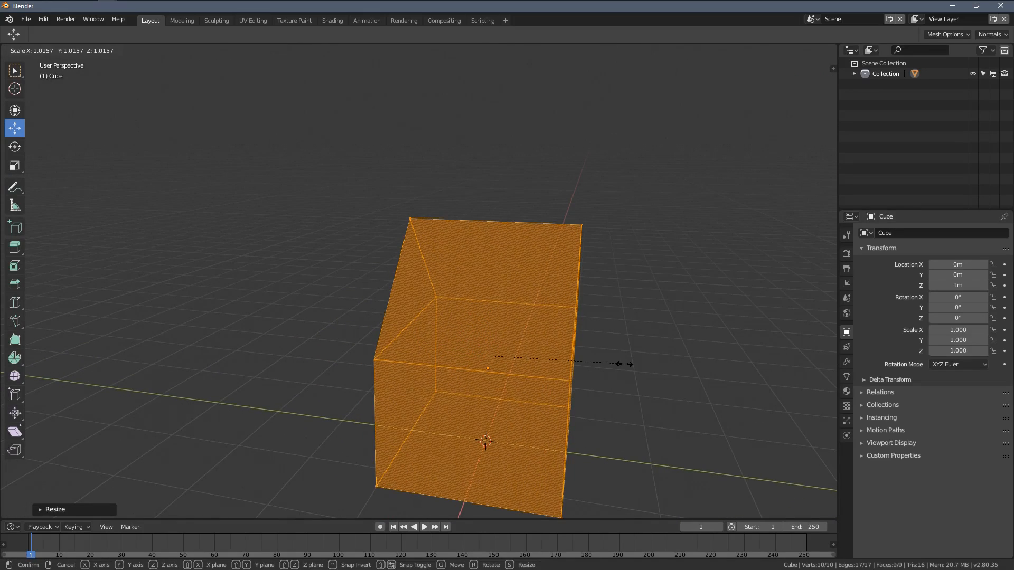
{"action": "left_click", "coordinate": [718, 416]}
{"action": "mouse_move", "coordinate": [718, 417]}
{"action": "middle_mouse_down"}
{"action": "mouse_move", "coordinate": [591, 306]}
{"action": "mouse_move", "coordinate": [484, 306]}
{"action": "mouse_move", "coordinate": [367, 274]}
{"action": "mouse_move", "coordinate": [357, 296]}
{"action": "mouse_move", "coordinate": [556, 293]}
{"action": "mouse_move", "coordinate": [370, 283]}
{"action": "mouse_move", "coordinate": [450, 309]}
{"action": "middle_mouse_up"}
{"action": "key", "text": "z"}
{"action": "left_click", "coordinate": [585, 317]}
{"action": "key", "text": "Tab"}
{"action": "key", "text": "Tab"}
Step: Raise the four eave corner vertices of the house to make the roof slopes shallower
{"action": "left_click", "coordinate": [359, 280]}
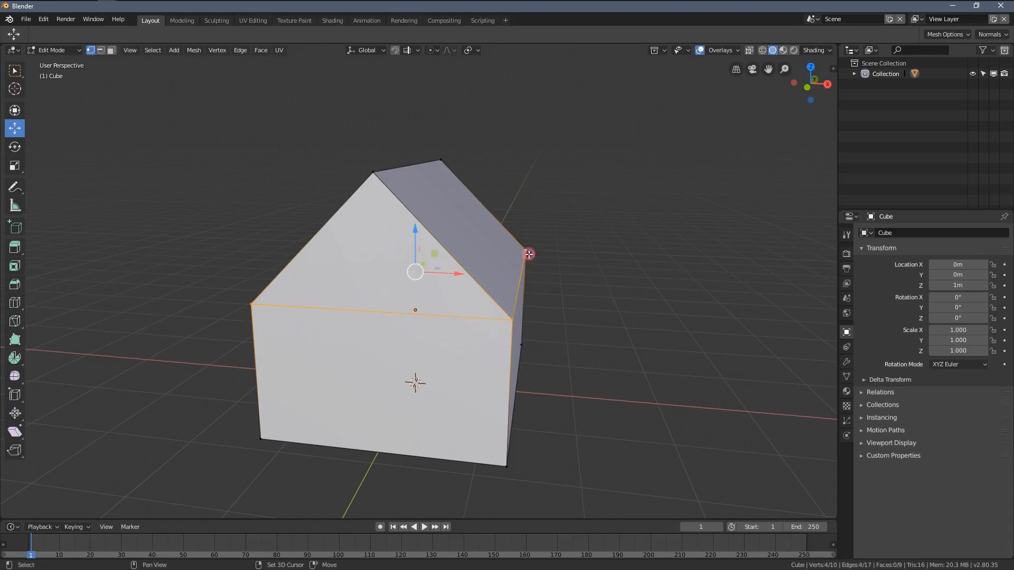
{"action": "left_click_drag", "start_coordinate": [419, 234], "coordinate": [415, 218]}
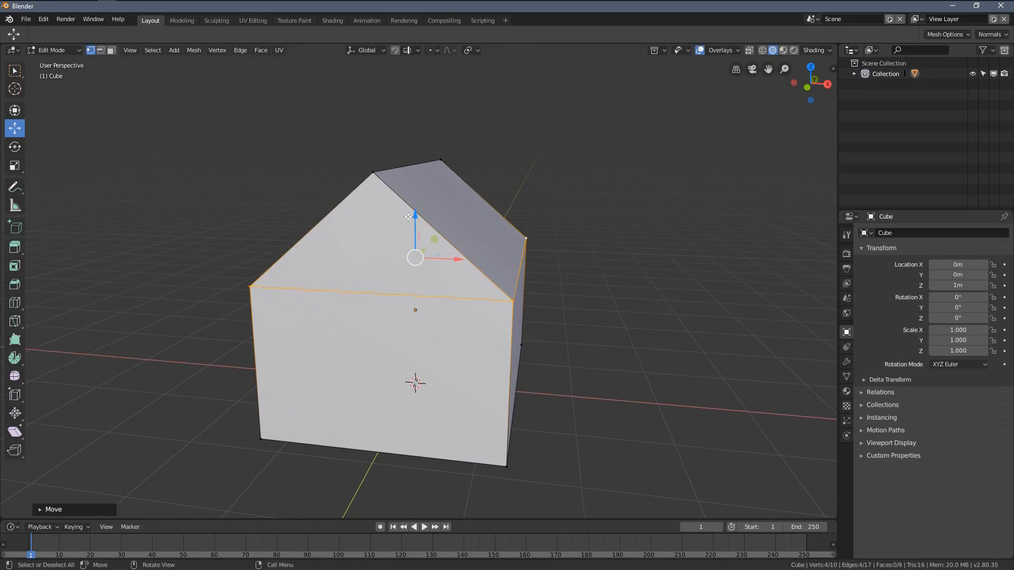
{"action": "middle_click_drag", "start_coordinate": [424, 209], "coordinate": [459, 226]}
{"action": "key", "text": "Tab"}
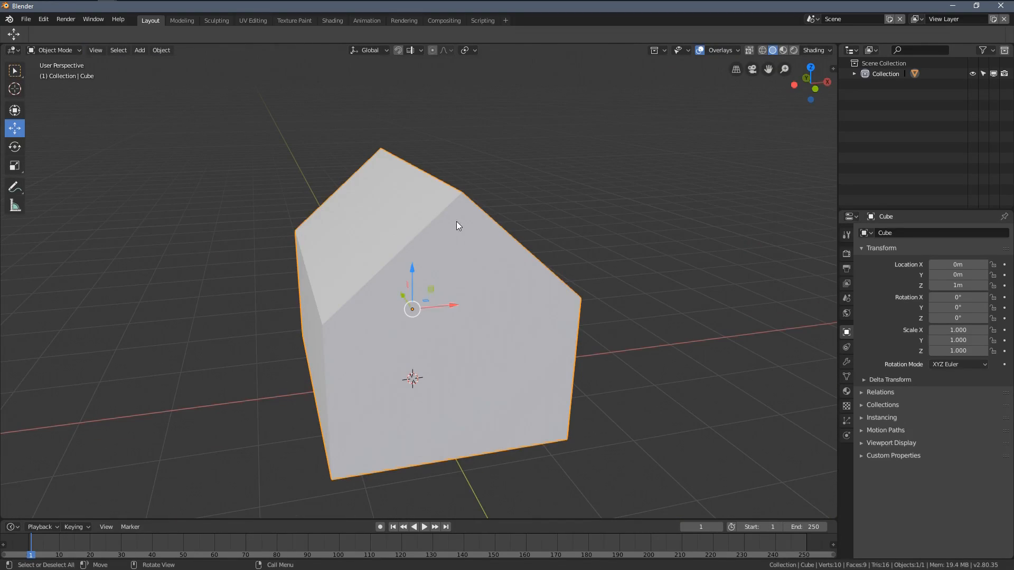
Step: Select the house's two sloped roof faces in face select mode and duplicate them in place
{"action": "middle_click_drag", "start_coordinate": [476, 308], "coordinate": [476, 287]}
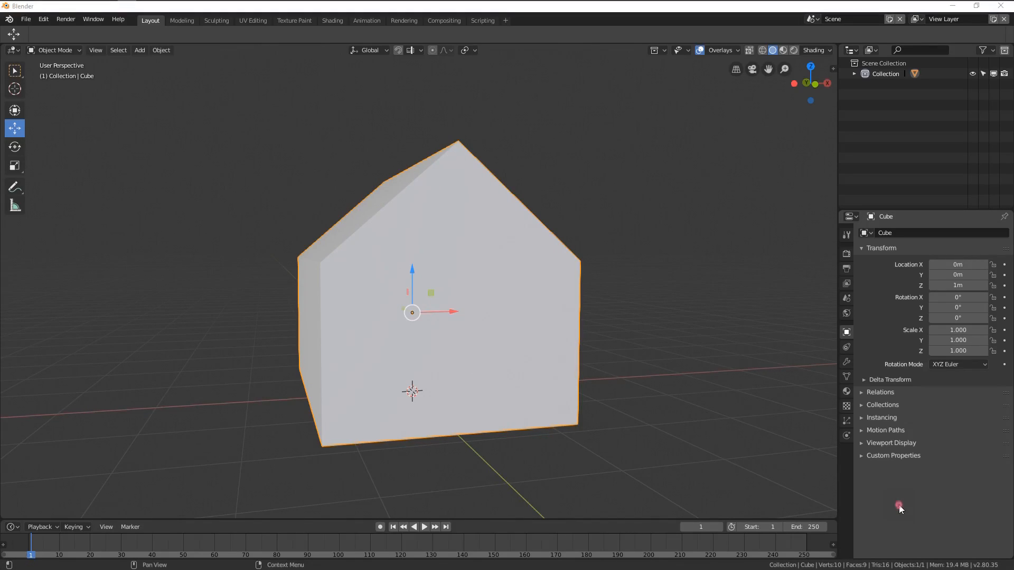
{"action": "left_click", "coordinate": [899, 507]}
{"action": "middle_click_drag", "start_coordinate": [536, 297], "coordinate": [560, 320]}
{"action": "key", "text": "Tab"}
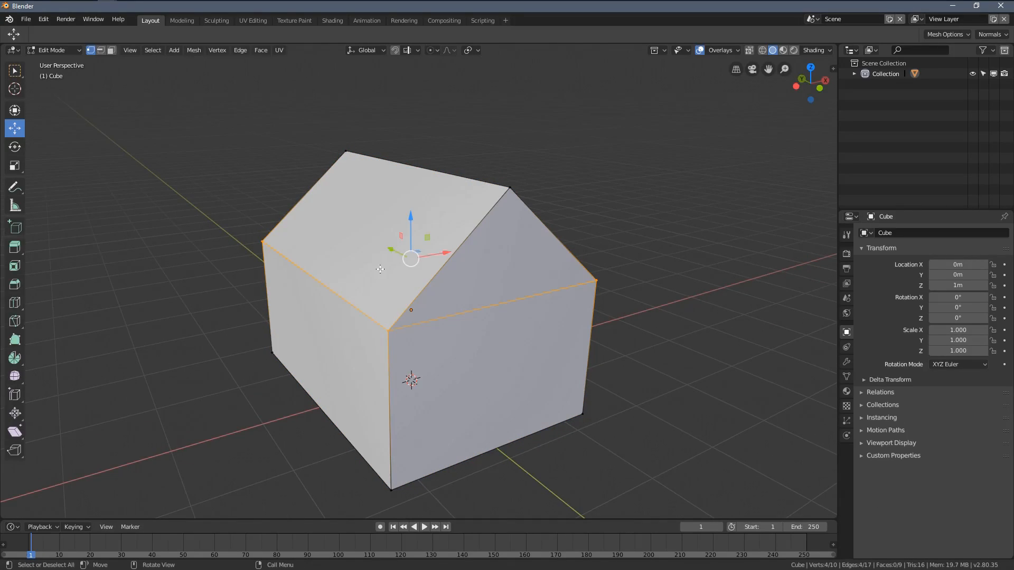
{"action": "left_click", "coordinate": [111, 50]}
{"action": "left_click", "coordinate": [364, 216]}
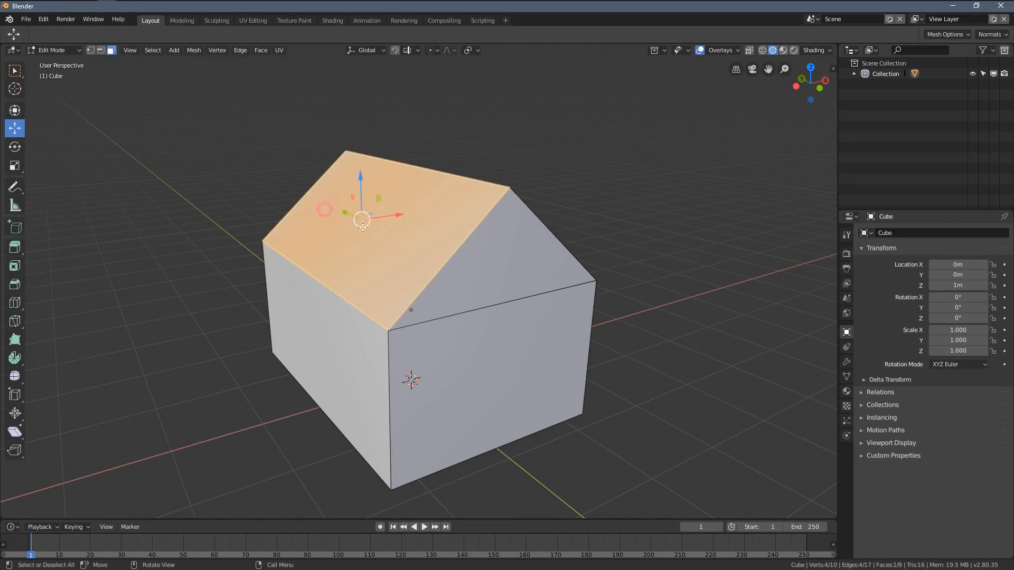
{"action": "middle_click_drag", "start_coordinate": [365, 216], "coordinate": [404, 264]}
{"action": "left_click", "coordinate": [448, 241], "text": "shift"}
{"action": "key", "text": "shift+d"}
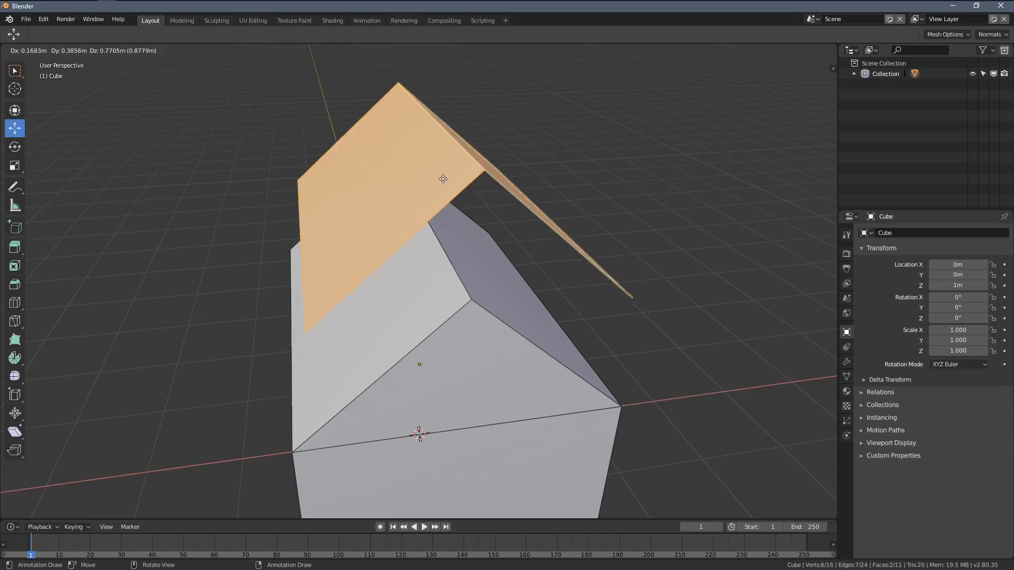
{"action": "key", "text": "Escape"}
Step: Switch to wireframe shading and separate the duplicated roof faces into their own object
{"action": "key", "text": "z"}
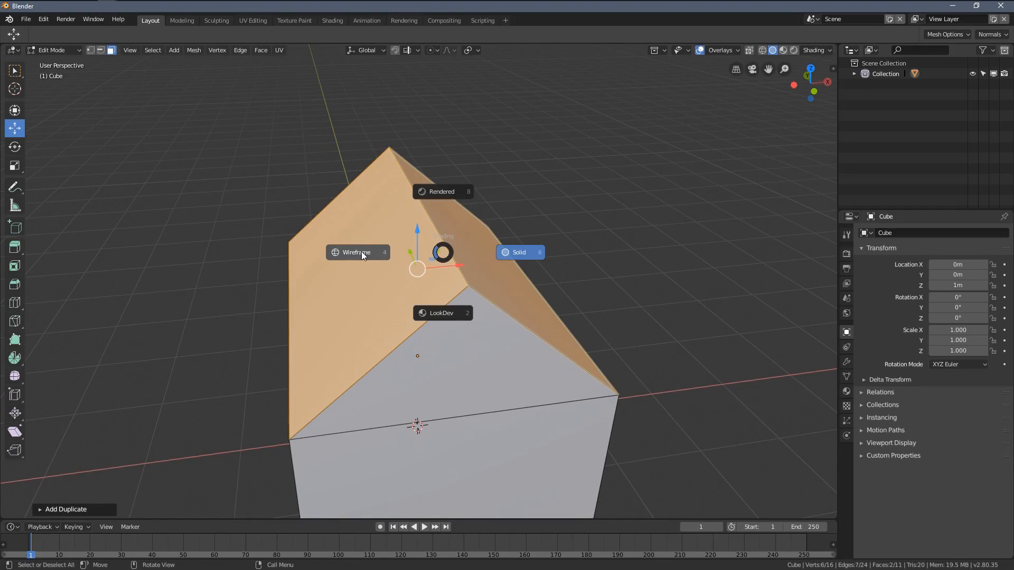
{"action": "left_click", "coordinate": [361, 252]}
{"action": "key", "text": "p"}
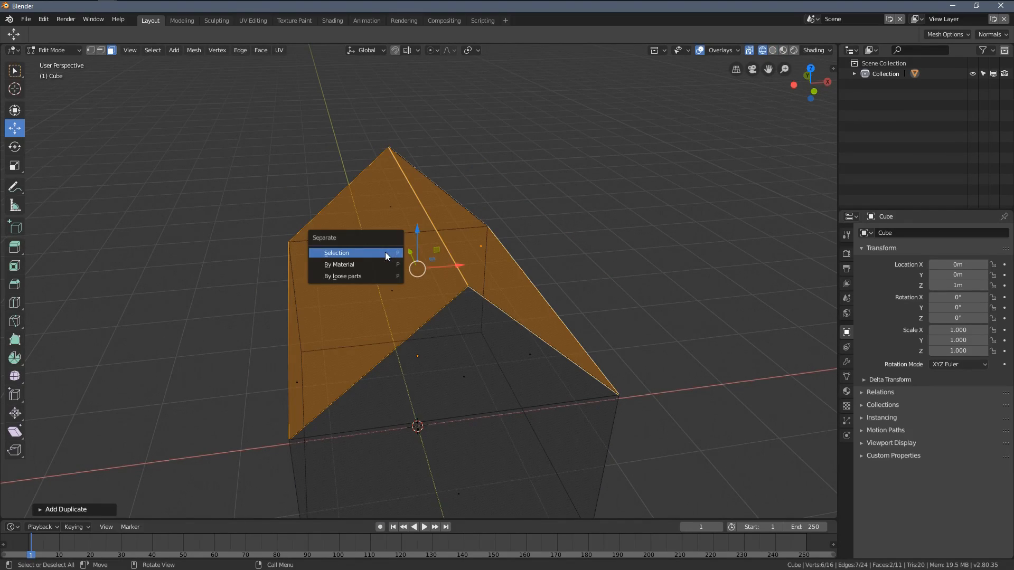
{"action": "left_click", "coordinate": [362, 253]}
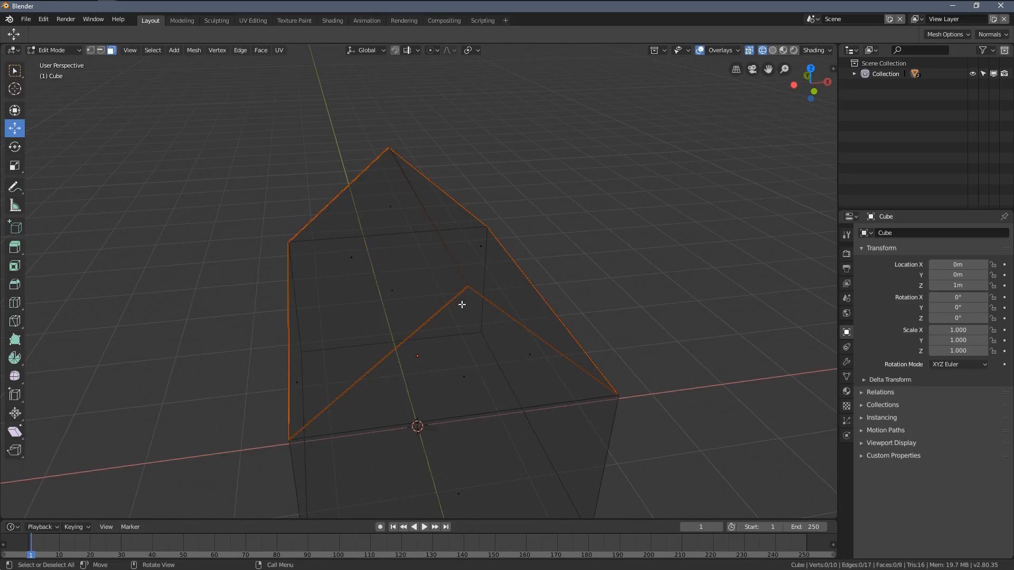
Step: Return to Object Mode and select only the separated roof object
{"action": "key", "text": "Tab"}
{"action": "middle_click_drag", "start_coordinate": [463, 310], "coordinate": [480, 265]}
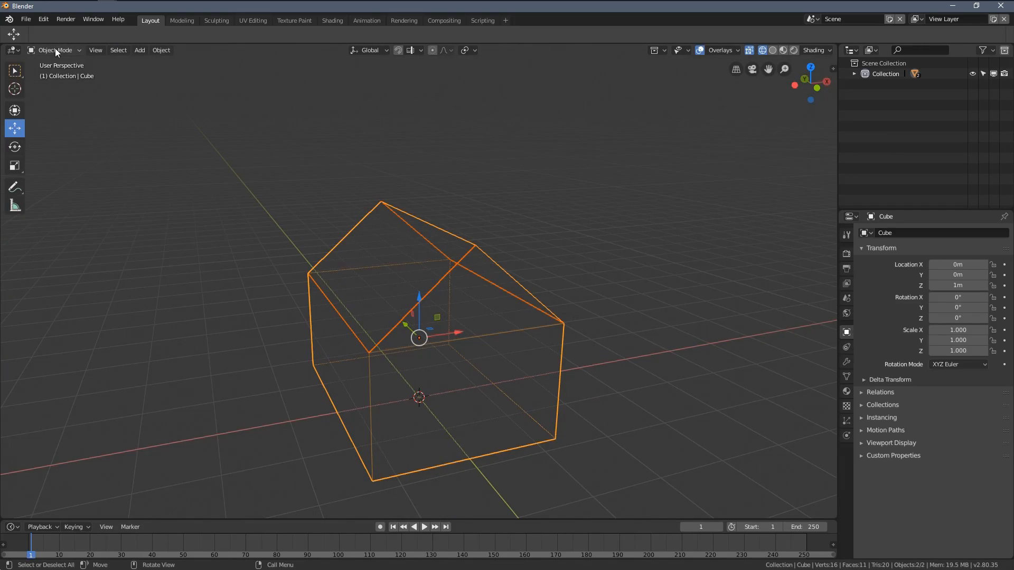
{"action": "left_click", "coordinate": [486, 261]}
{"action": "left_click", "coordinate": [555, 326]}
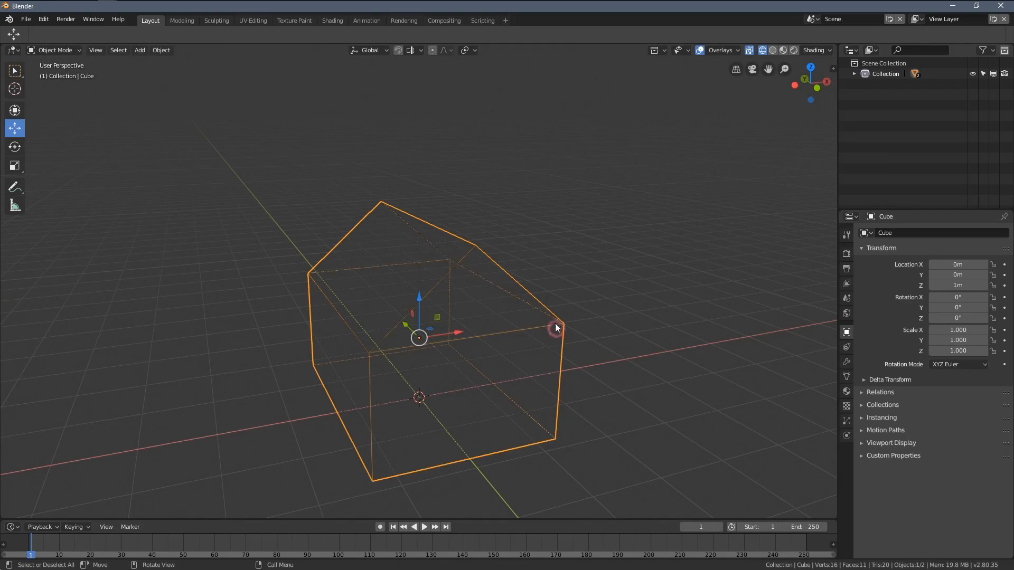
{"action": "left_click", "coordinate": [538, 291]}
{"action": "middle_click_drag", "start_coordinate": [530, 290], "coordinate": [528, 328]}
{"action": "left_click", "coordinate": [502, 334]}
{"action": "left_click", "coordinate": [510, 292]}
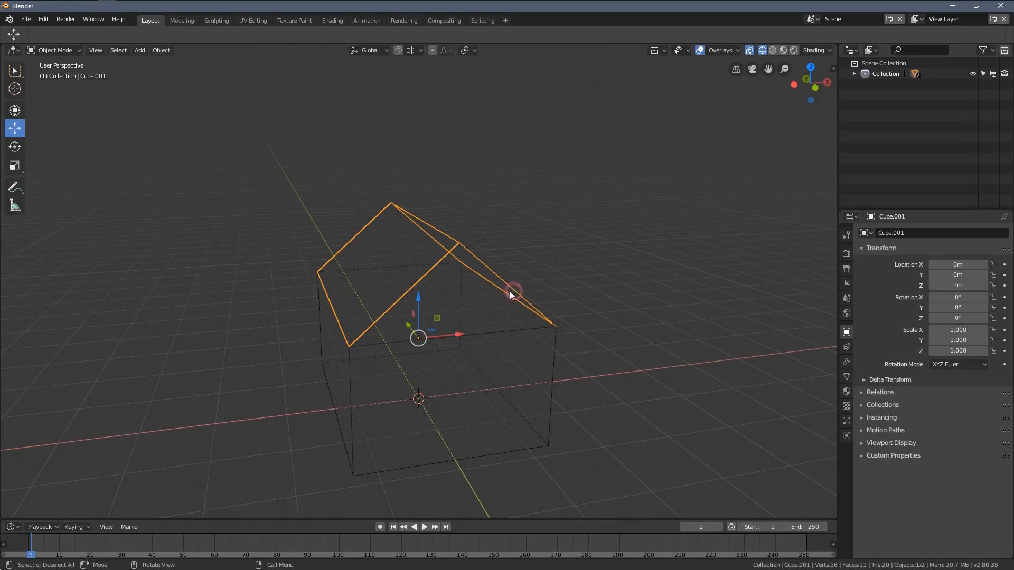
Step: Extrude all faces of the roof object straight up about 0.35 m in front view to give the roof thickness
{"action": "scroll", "coordinate": [429, 220], "scroll_direction": "up", "scroll_amount": 2}
{"action": "key", "text": "Tab"}
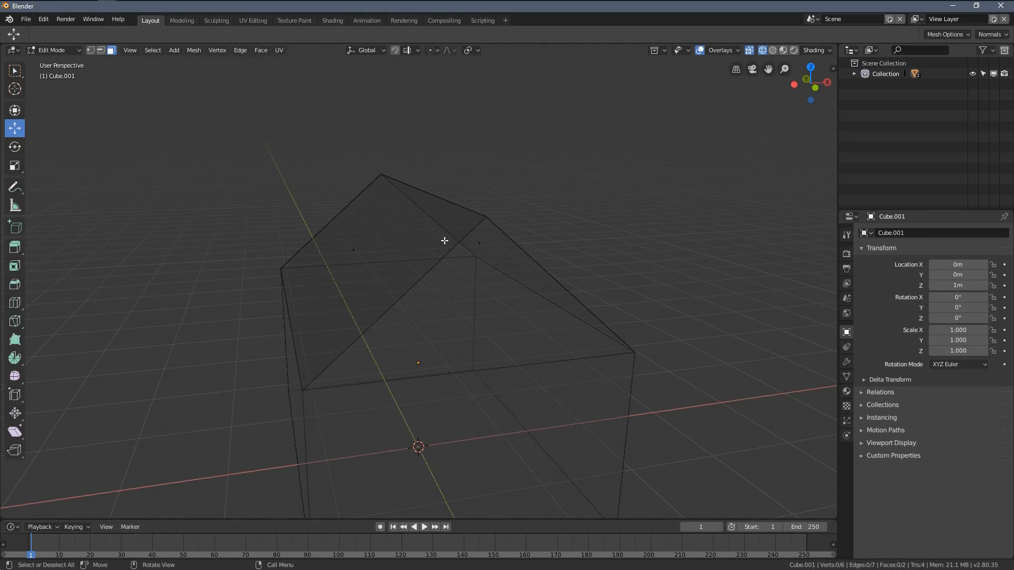
{"action": "middle_click_drag", "start_coordinate": [385, 290], "coordinate": [364, 251]}
{"action": "key", "text": "a"}
{"action": "key", "text": "KP_1"}
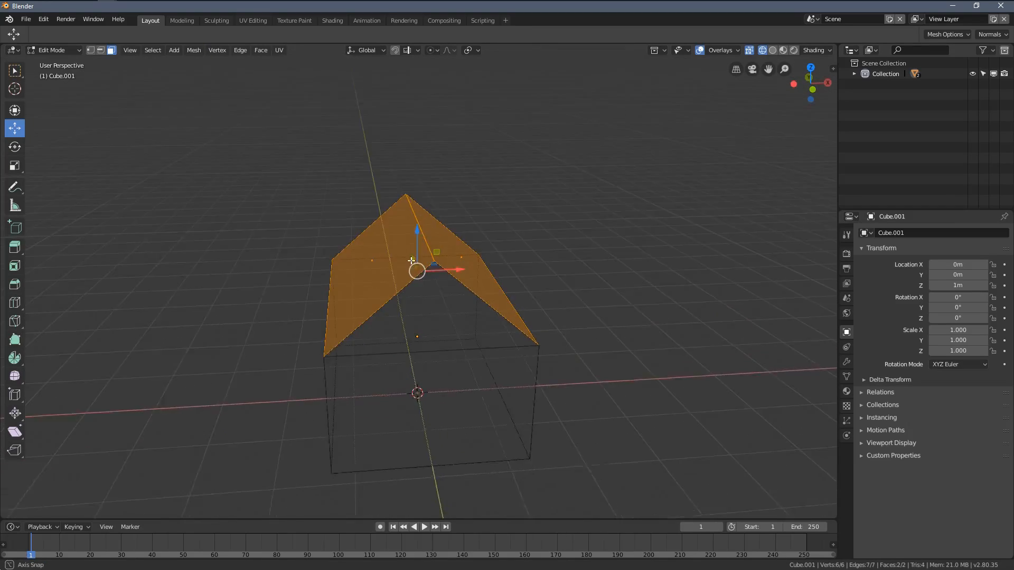
{"action": "scroll", "coordinate": [412, 335], "scroll_direction": "up", "scroll_amount": 2}
{"action": "middle_click_drag", "start_coordinate": [377, 280], "coordinate": [386, 333], "text": "shift"}
{"action": "key", "text": "e"}
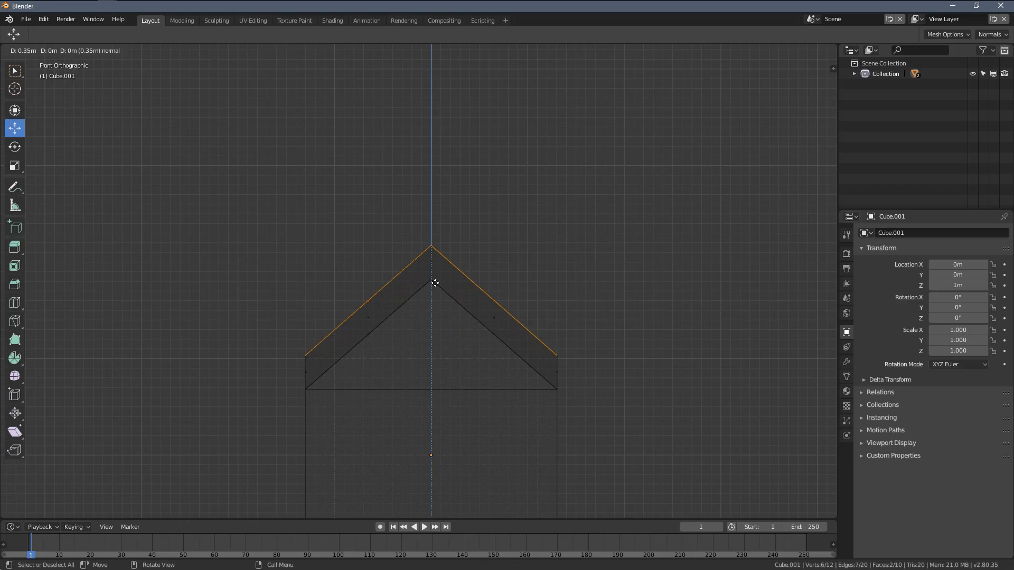
{"action": "left_click", "coordinate": [433, 286]}
Step: Scale the entire roof mesh longer along the Y axis so it overhangs both gable walls
{"action": "middle_click_drag", "start_coordinate": [433, 288], "coordinate": [493, 303]}
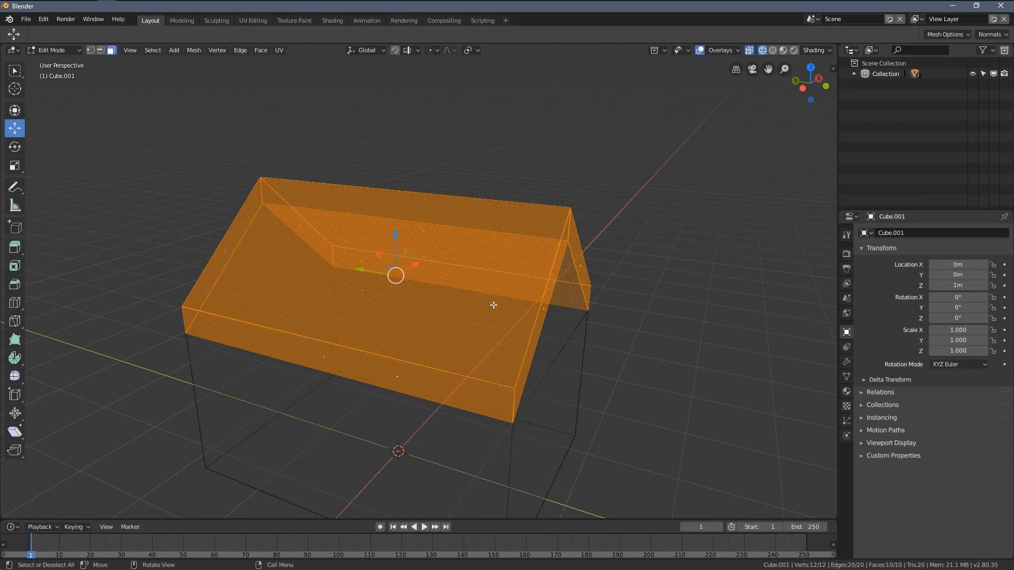
{"action": "key", "text": "s"}
{"action": "key", "text": "y"}
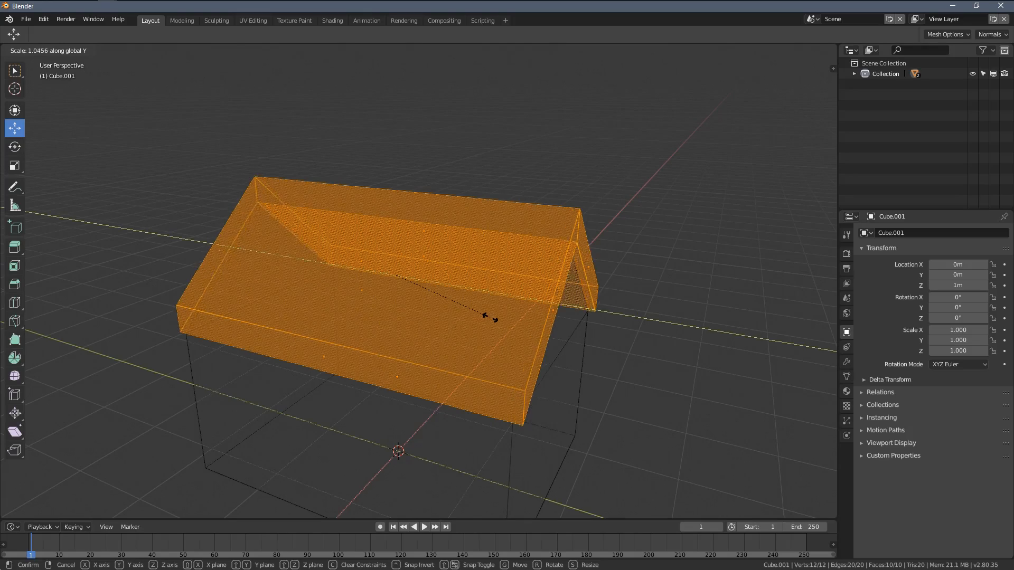
{"action": "left_click", "coordinate": [534, 375]}
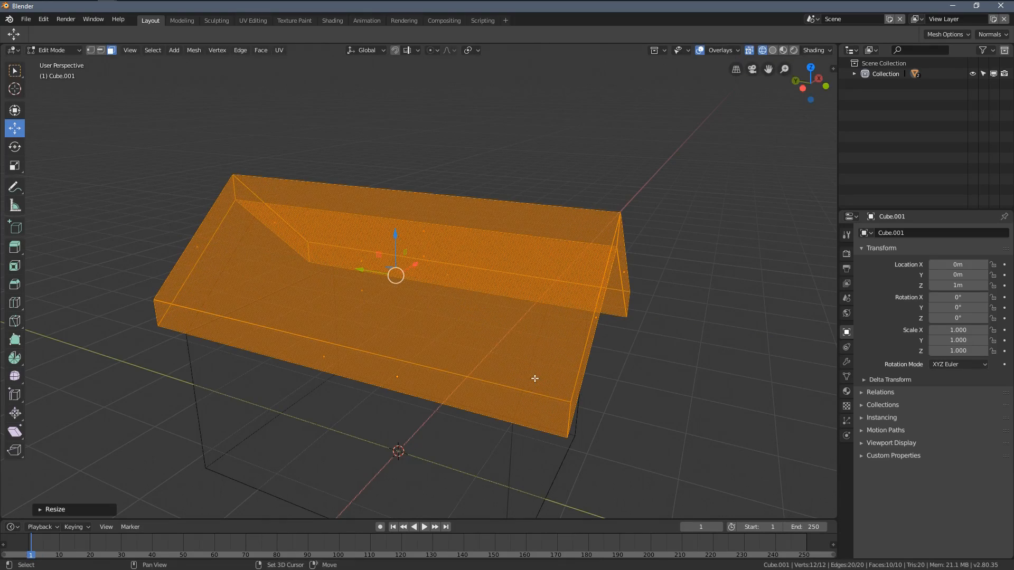
Step: Return to solid shading and shorten the roof slightly along the Y axis to reduce the gable overhang
{"action": "middle_click_drag", "start_coordinate": [534, 376], "coordinate": [491, 294]}
{"action": "key", "text": "z"}
{"action": "left_click", "coordinate": [595, 297]}
{"action": "middle_click_drag", "start_coordinate": [595, 297], "coordinate": [655, 367]}
{"action": "key", "text": "s"}
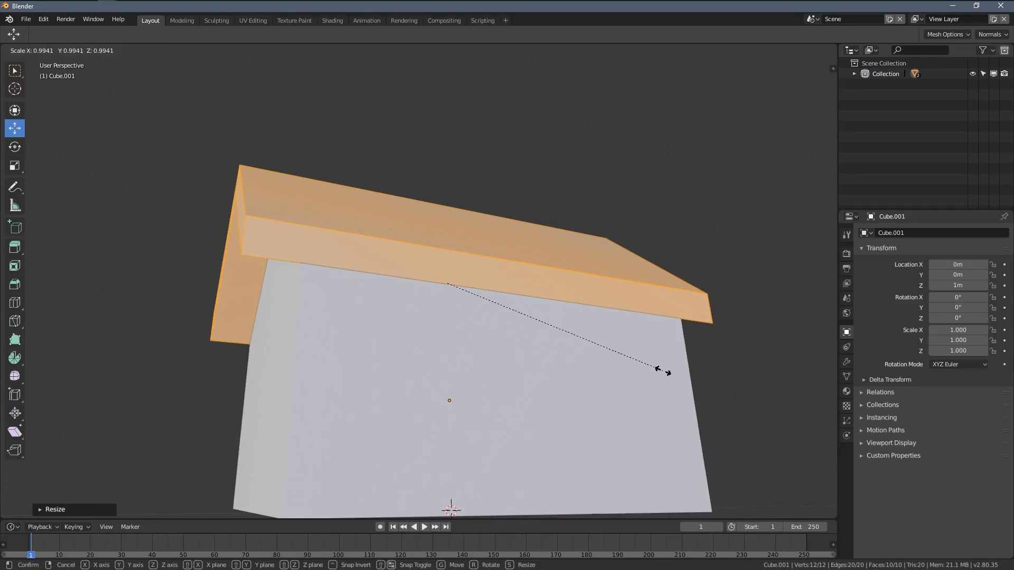
{"action": "key", "text": "y"}
{"action": "left_click", "coordinate": [655, 364]}
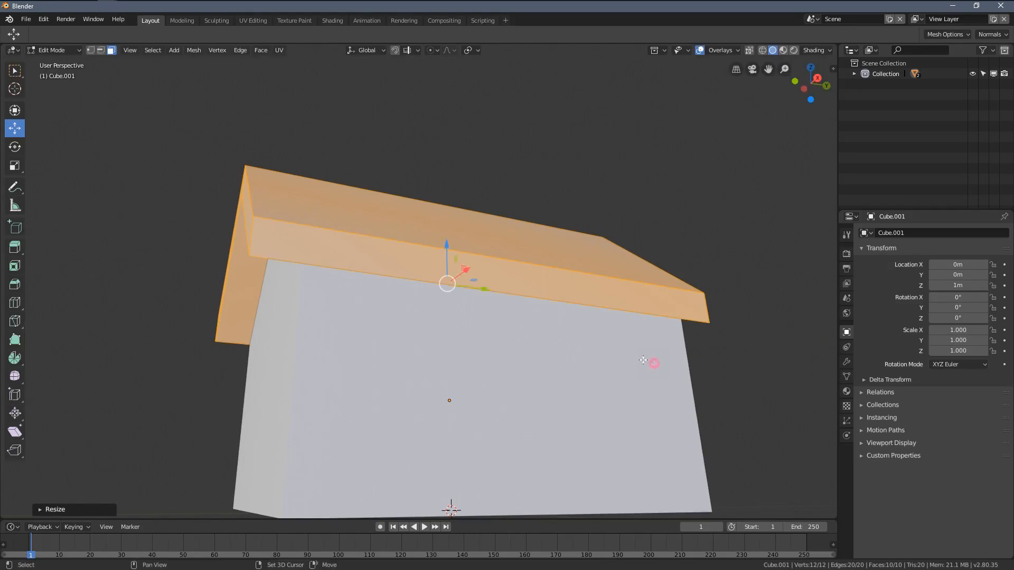
Step: Select the two upper slope faces of the roof and lower them along Z to make the roof thinner
{"action": "middle_click_drag", "start_coordinate": [655, 364], "coordinate": [464, 290]}
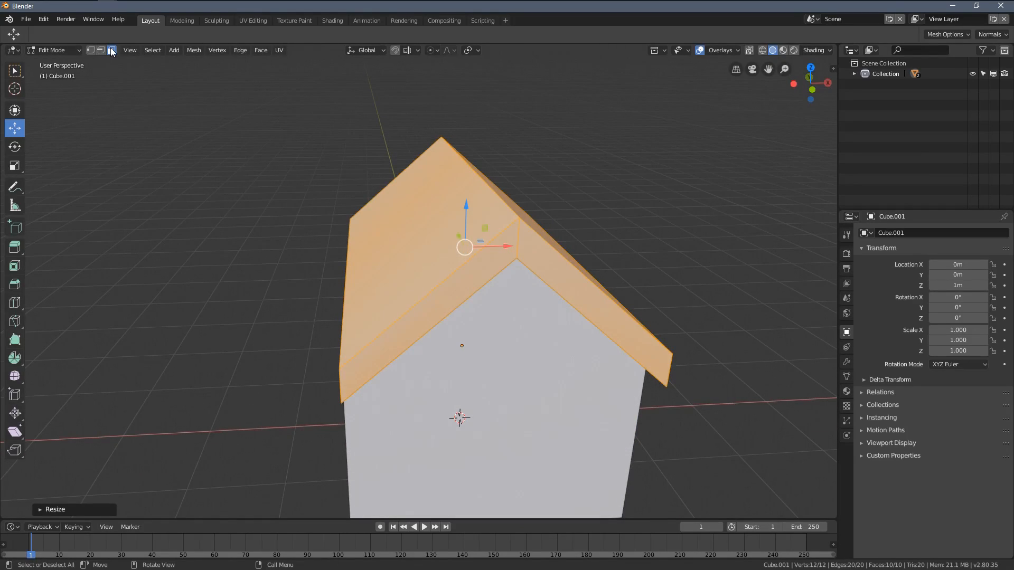
{"action": "left_click", "coordinate": [380, 219]}
{"action": "middle_click_drag", "start_coordinate": [551, 245], "coordinate": [536, 233]}
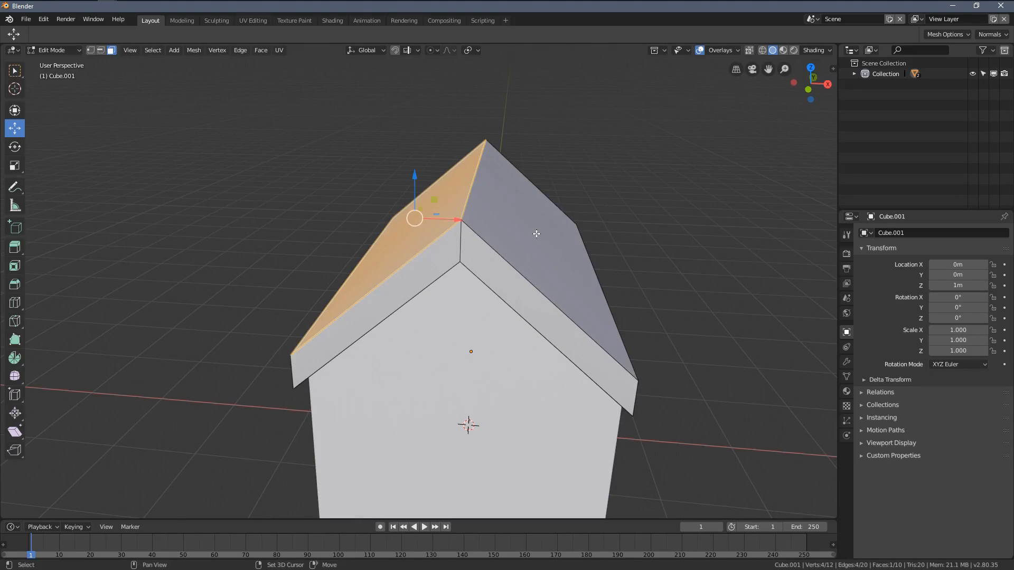
{"action": "left_click", "coordinate": [537, 234], "text": "shift"}
{"action": "key", "text": "g"}
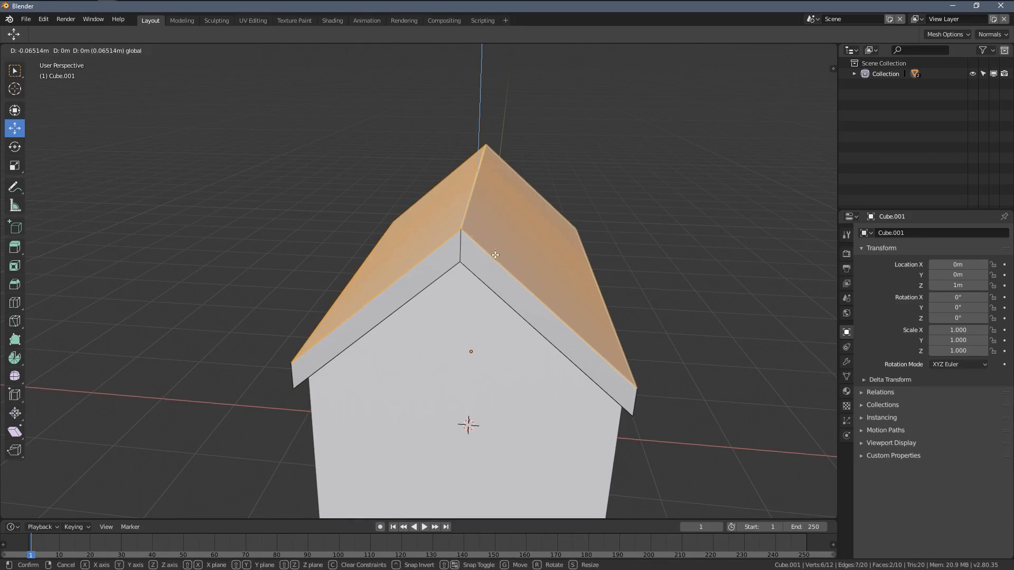
{"action": "left_click", "coordinate": [495, 255]}
Step: Select both eave end faces in wireframe front view and spread them apart along X to extend the roof past the side walls
{"action": "key", "text": "KP_1"}
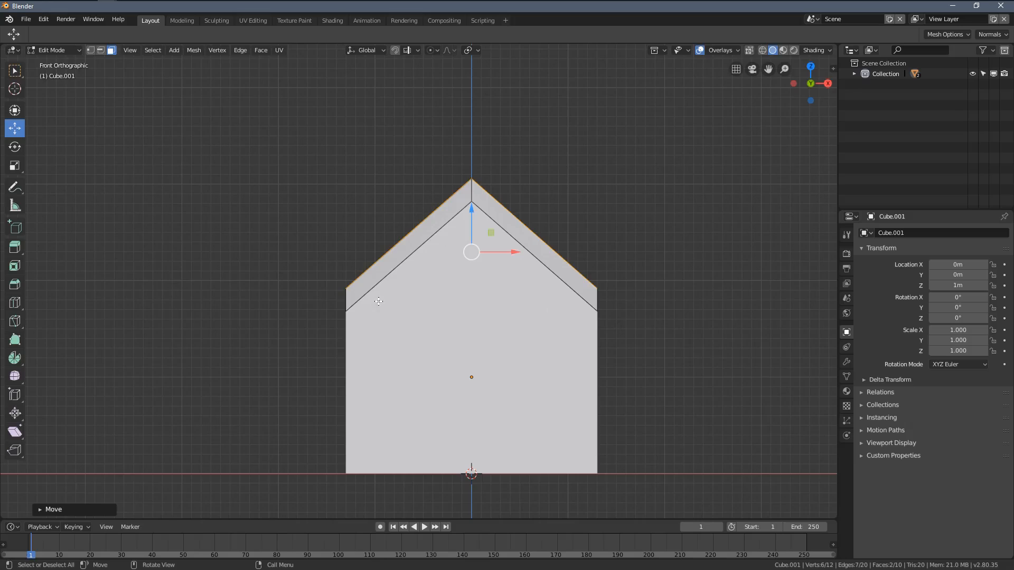
{"action": "key", "text": "z"}
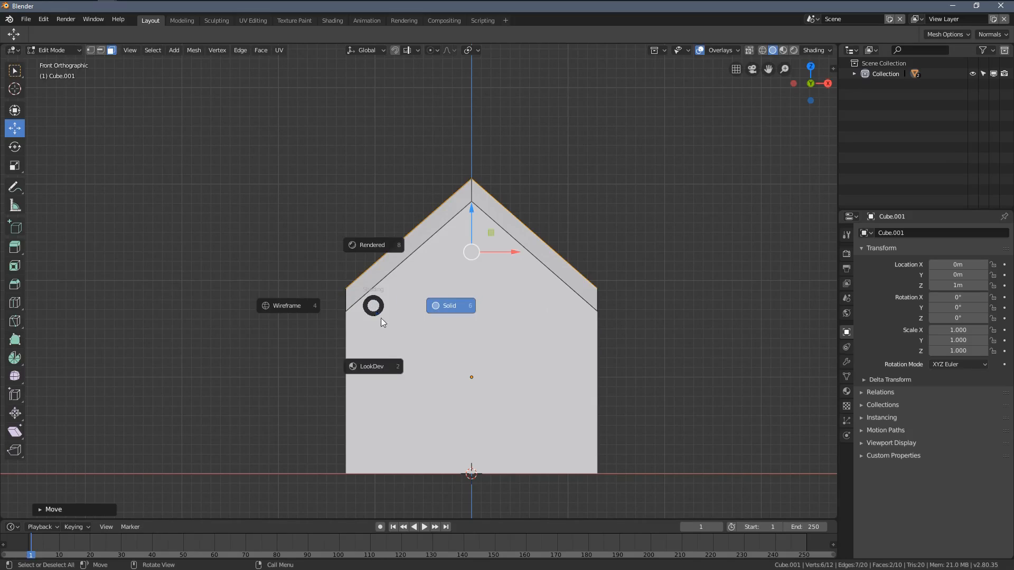
{"action": "left_click", "coordinate": [293, 299]}
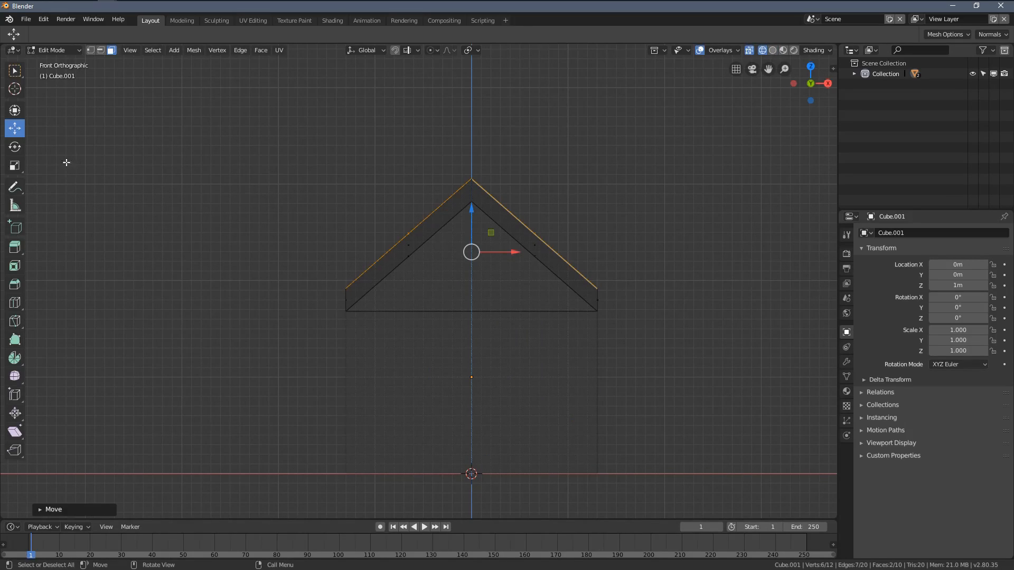
{"action": "right_click", "coordinate": [339, 313]}
{"action": "key", "text": "Escape"}
{"action": "left_click", "coordinate": [337, 310]}
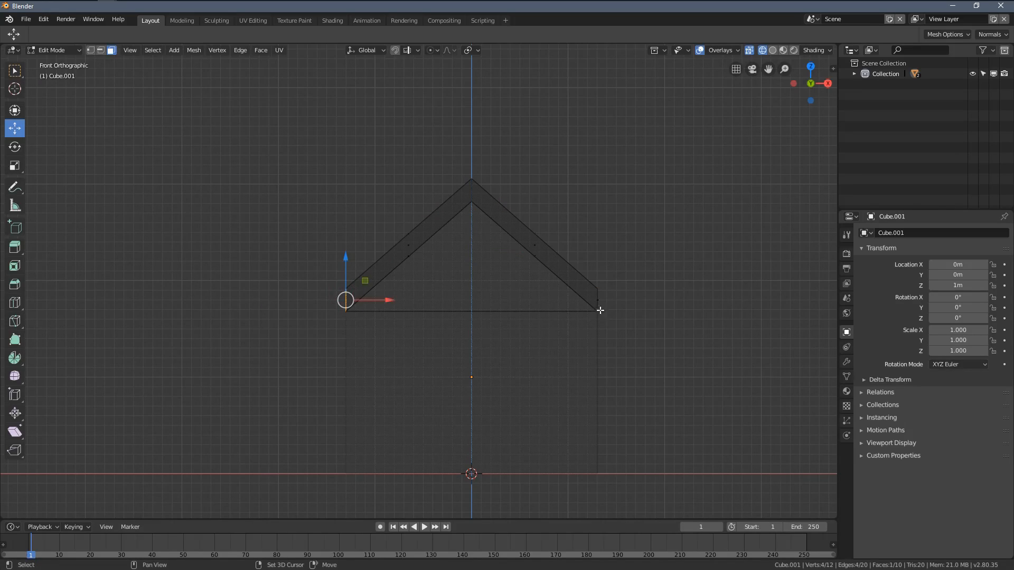
{"action": "key", "text": "s"}
{"action": "key", "text": "x"}
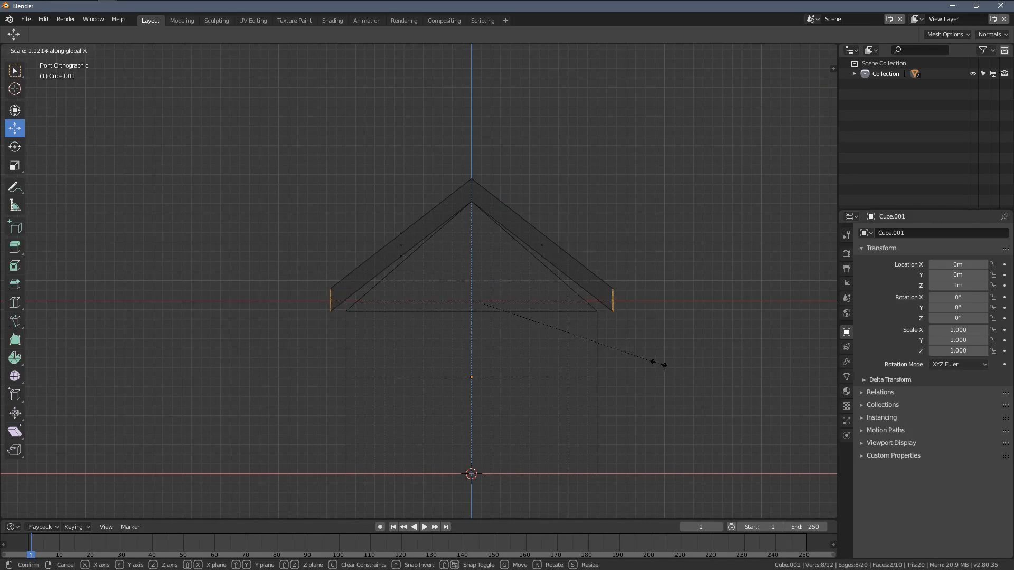
{"action": "left_click", "coordinate": [687, 365]}
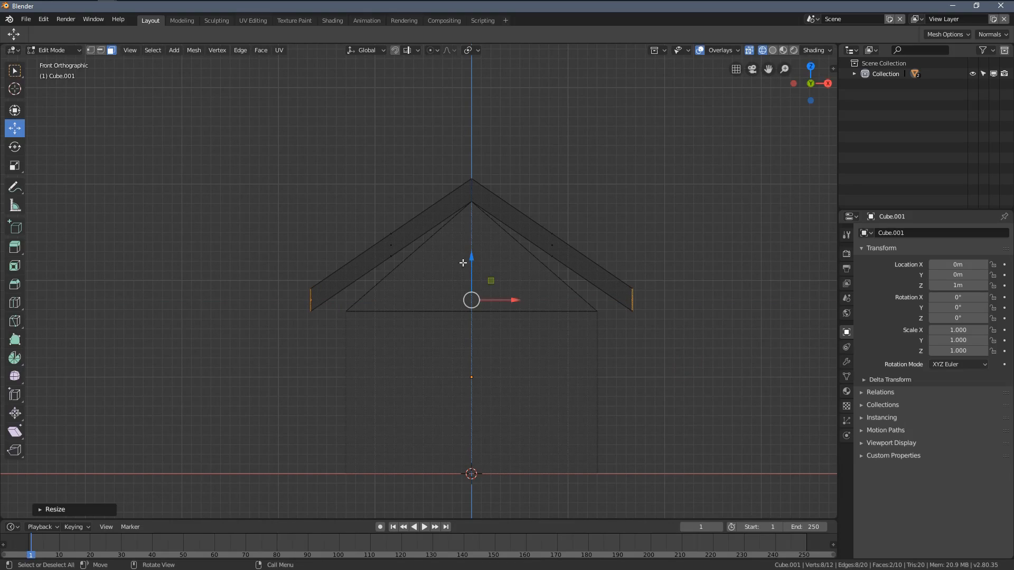
Step: Lower the two eave end faces about 0.4 m along Z so the roof slopes follow the house's gable
{"action": "key", "text": "g"}
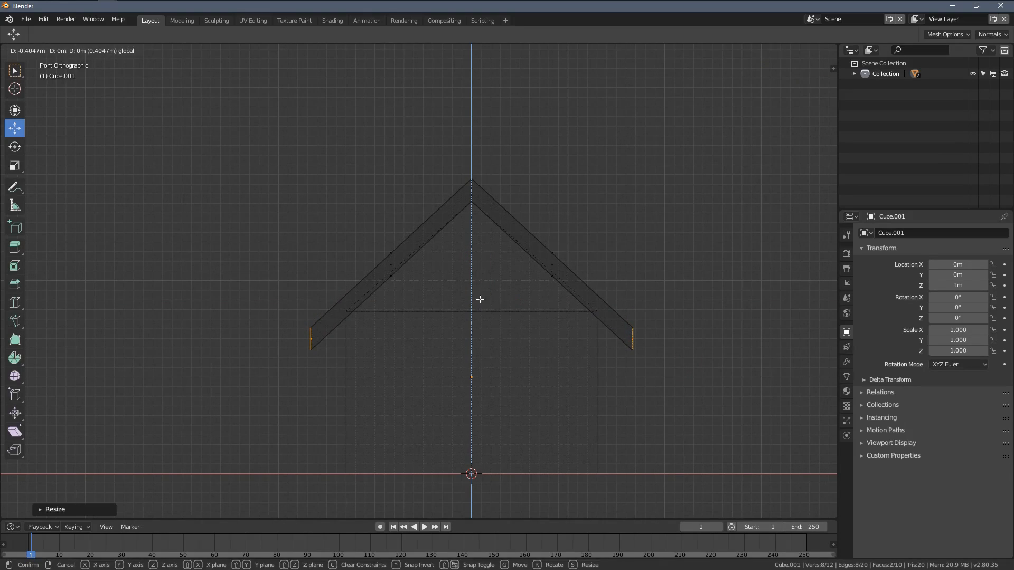
{"action": "left_click", "coordinate": [479, 299]}
{"action": "scroll", "coordinate": [610, 380], "scroll_direction": "up", "scroll_amount": 4}
{"action": "scroll", "coordinate": [685, 417], "scroll_direction": "down", "scroll_amount": 3}
{"action": "scroll", "coordinate": [443, 310], "scroll_direction": "down", "scroll_amount": 2}
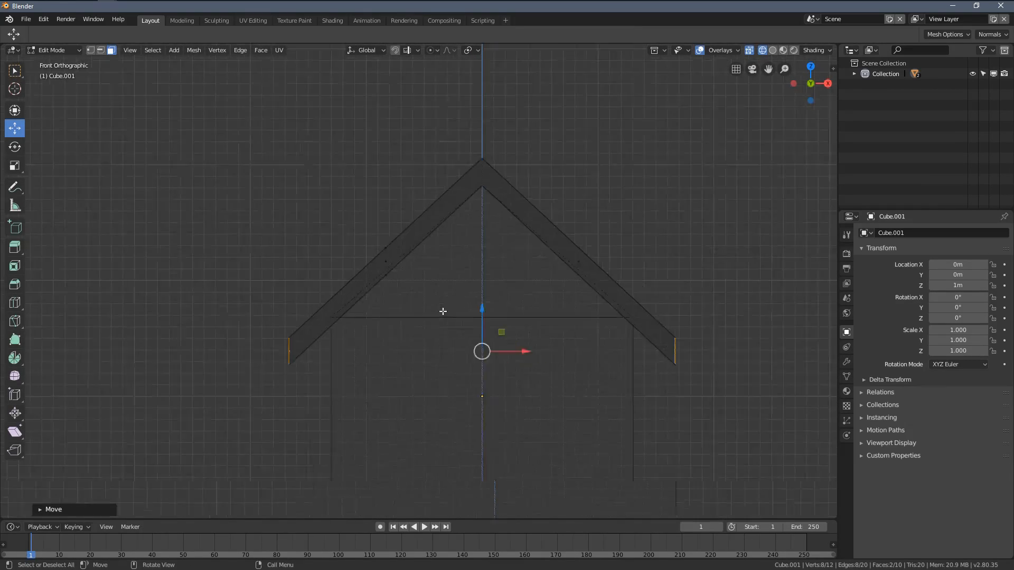
{"action": "mouse_move", "coordinate": [444, 310]}
{"action": "middle_mouse_down"}
{"action": "mouse_move", "coordinate": [516, 328]}
{"action": "mouse_move", "coordinate": [450, 301]}
{"action": "middle_mouse_up"}
{"action": "middle_click_drag", "start_coordinate": [532, 346], "coordinate": [466, 349]}
Step: Return to solid shading, check the roof's fit and raise the two eave end faces slightly along Z
{"action": "key", "text": "z"}
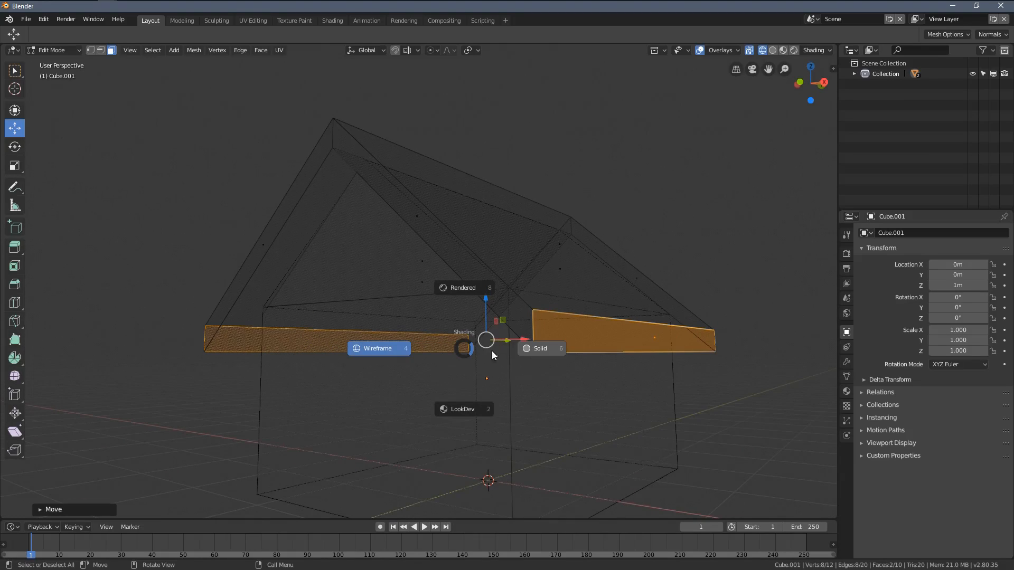
{"action": "left_click", "coordinate": [523, 358]}
{"action": "key", "text": "Tab"}
{"action": "mouse_move", "coordinate": [540, 349]}
{"action": "middle_mouse_down"}
{"action": "mouse_move", "coordinate": [504, 336]}
{"action": "mouse_move", "coordinate": [537, 331]}
{"action": "mouse_move", "coordinate": [314, 308]}
{"action": "mouse_move", "coordinate": [614, 344]}
{"action": "middle_mouse_up"}
{"action": "key", "text": "Tab"}
{"action": "scroll", "coordinate": [473, 296], "scroll_direction": "up", "scroll_amount": 3}
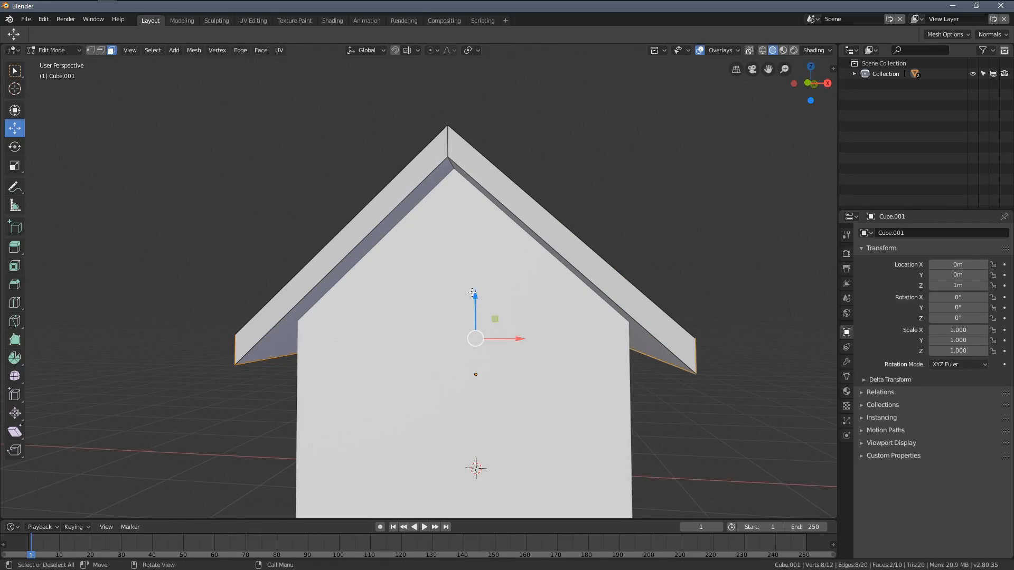
{"action": "key", "text": "g"}
{"action": "key", "text": "z"}
{"action": "left_click", "coordinate": [477, 284]}
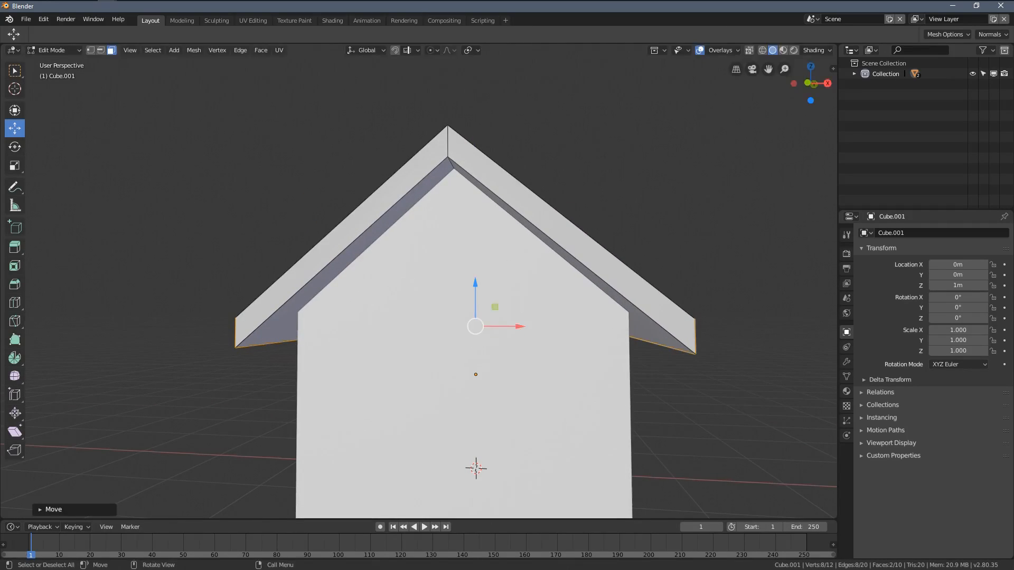
Step: Bring the two eave end faces slightly closer together along X and return to Object Mode
{"action": "key", "text": "s"}
{"action": "key", "text": "x"}
{"action": "left_click", "coordinate": [648, 366]}
{"action": "scroll", "coordinate": [507, 285], "scroll_direction": "down", "scroll_amount": 3}
{"action": "middle_click_drag", "start_coordinate": [393, 211], "coordinate": [409, 243]}
{"action": "key", "text": "Tab"}
{"action": "scroll", "coordinate": [454, 319], "scroll_direction": "up", "scroll_amount": 2}
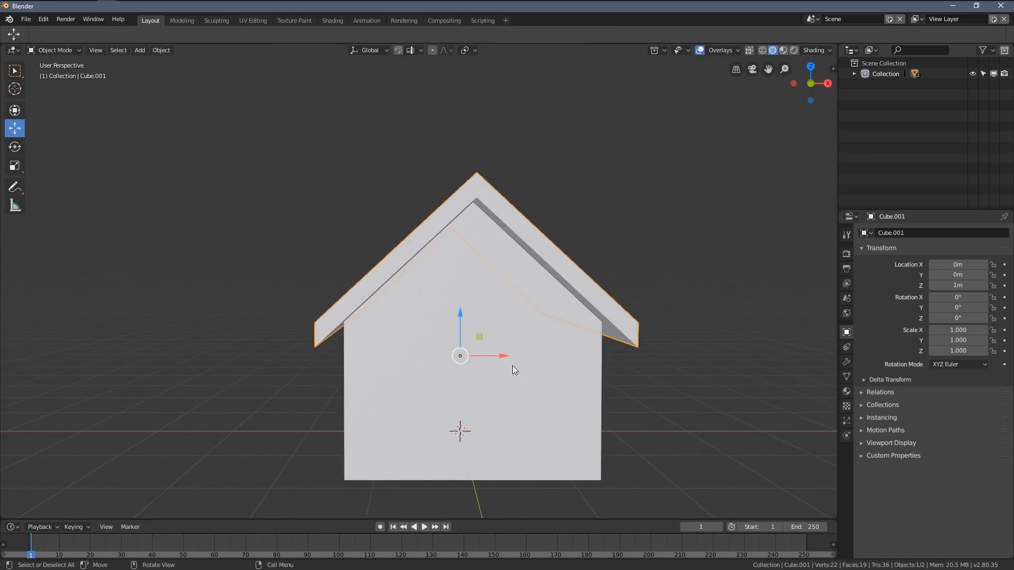
Step: Open the roof mesh for editing again and select its upper slope faces
{"action": "middle_click_drag", "start_coordinate": [514, 370], "coordinate": [449, 316]}
{"action": "key", "text": "Tab"}
{"action": "key", "text": "Tab"}
{"action": "scroll", "coordinate": [494, 318], "scroll_direction": "down", "scroll_amount": 2}
{"action": "key", "text": "Tab"}
{"action": "scroll", "coordinate": [485, 319], "scroll_direction": "up", "scroll_amount": 2}
{"action": "middle_click_drag", "start_coordinate": [394, 278], "coordinate": [425, 298]}
{"action": "left_click", "coordinate": [408, 278]}
{"action": "middle_click_drag", "start_coordinate": [490, 311], "coordinate": [478, 296]}
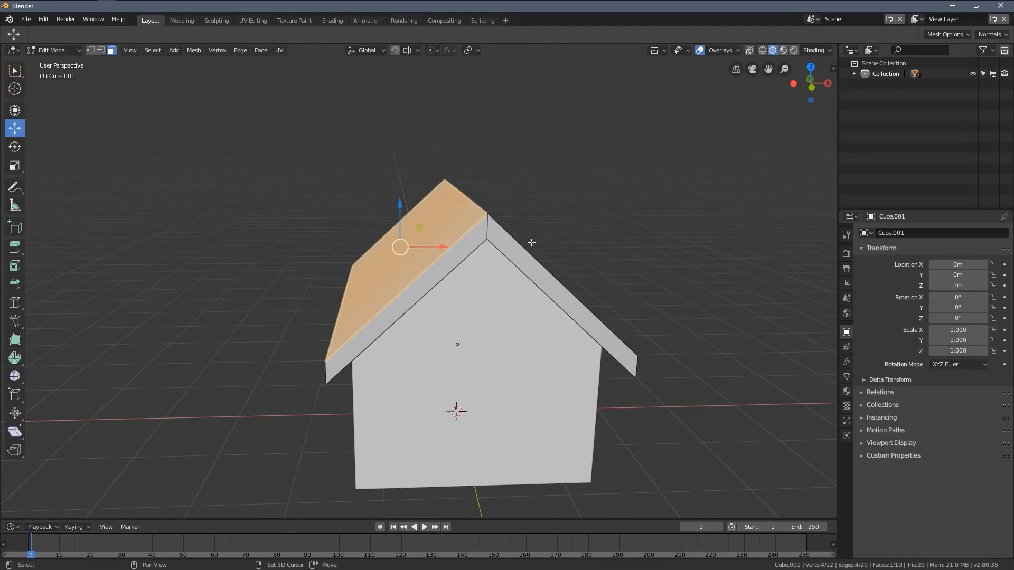
{"action": "middle_click_drag", "start_coordinate": [532, 242], "coordinate": [516, 248]}
{"action": "left_click", "coordinate": [513, 248], "text": "shift"}
{"action": "left_click_drag", "start_coordinate": [468, 224], "coordinate": [463, 218]}
{"action": "middle_click_drag", "start_coordinate": [573, 277], "coordinate": [515, 286]}
Step: Select the two eave end faces of the roof and scale them slightly farther apart along X
{"action": "left_click", "coordinate": [513, 347]}
{"action": "middle_click_drag", "start_coordinate": [431, 355], "coordinate": [492, 343]}
{"action": "middle_click_drag", "start_coordinate": [394, 353], "coordinate": [434, 364]}
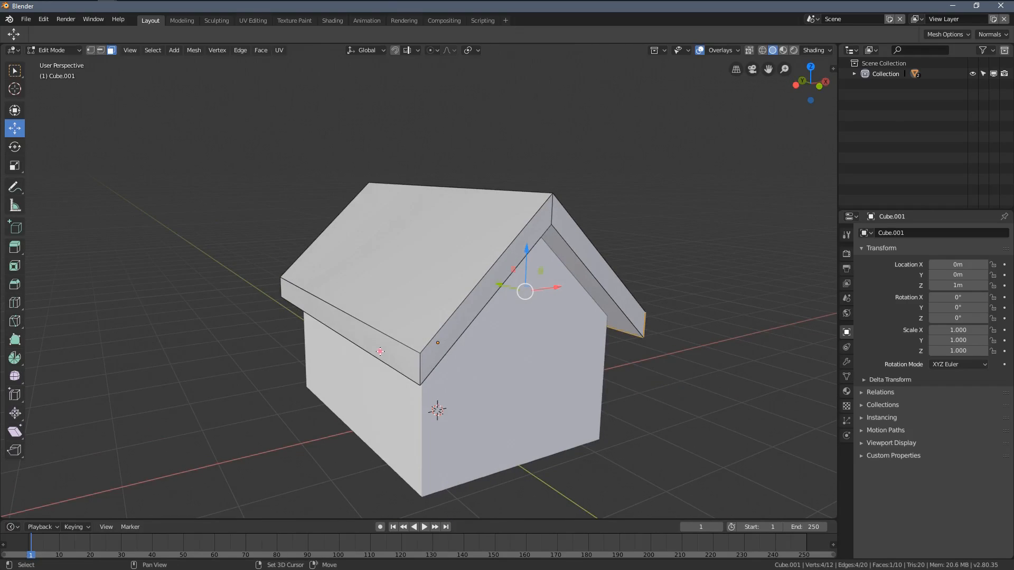
{"action": "left_click", "coordinate": [365, 342], "text": "shift"}
{"action": "middle_click_drag", "start_coordinate": [506, 393], "coordinate": [453, 363]}
{"action": "key", "text": "s"}
{"action": "key", "text": "x"}
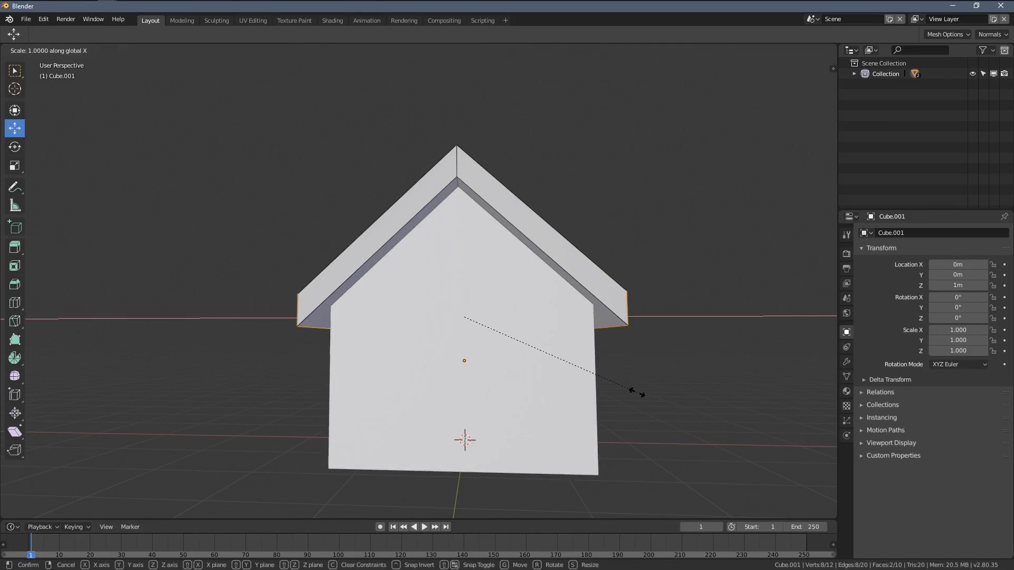
{"action": "left_click", "coordinate": [643, 396]}
Step: Lower the two eave end faces about 0.05 m along Z and return to Object Mode
{"action": "key", "text": "g"}
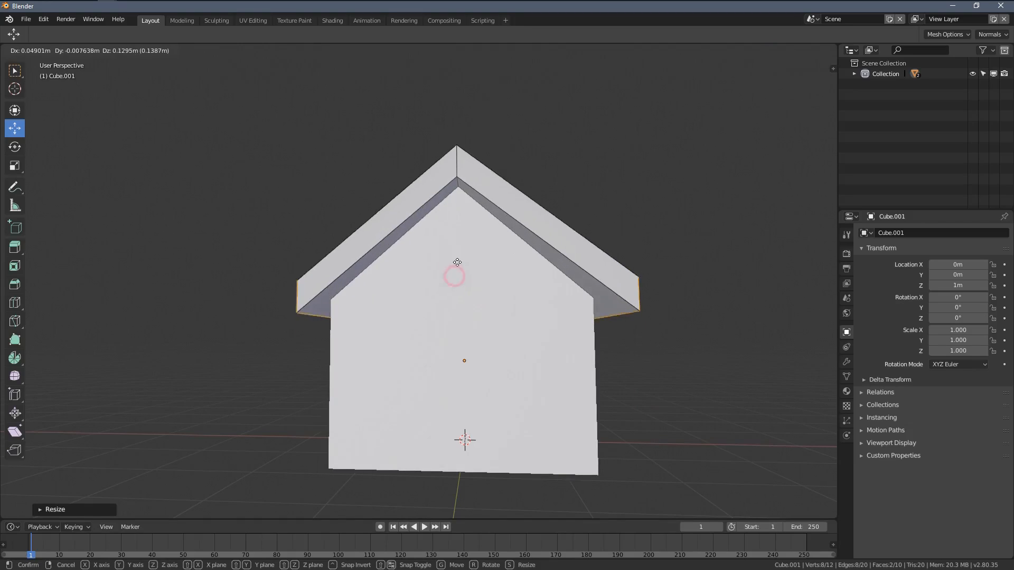
{"action": "right_click", "coordinate": [453, 279]}
{"action": "key", "text": "g"}
{"action": "key", "text": "z"}
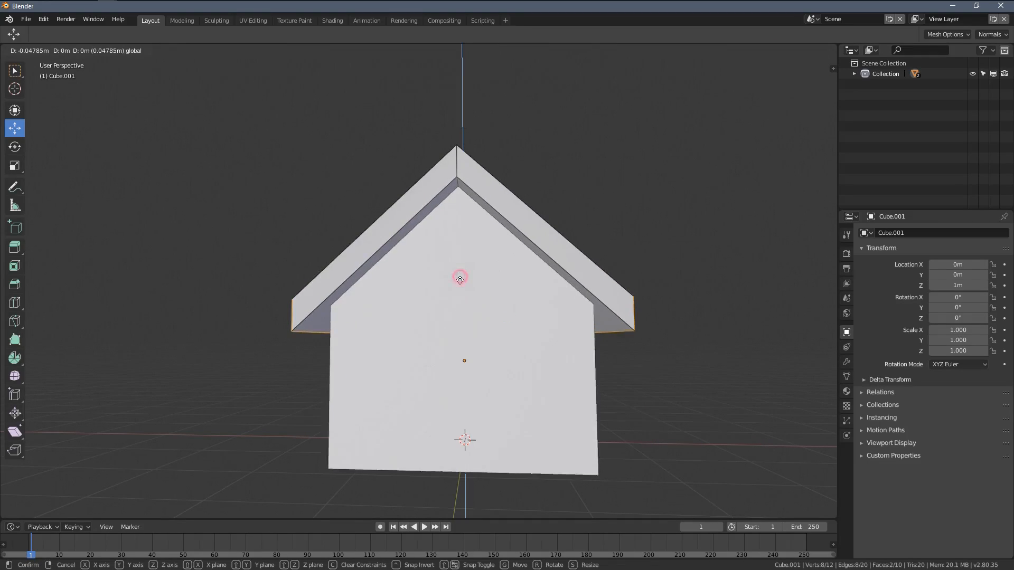
{"action": "left_click", "coordinate": [457, 280]}
{"action": "middle_click_drag", "start_coordinate": [440, 296], "coordinate": [462, 331]}
{"action": "key", "text": "Tab"}
{"action": "scroll", "coordinate": [461, 321], "scroll_direction": "down", "scroll_amount": 3}
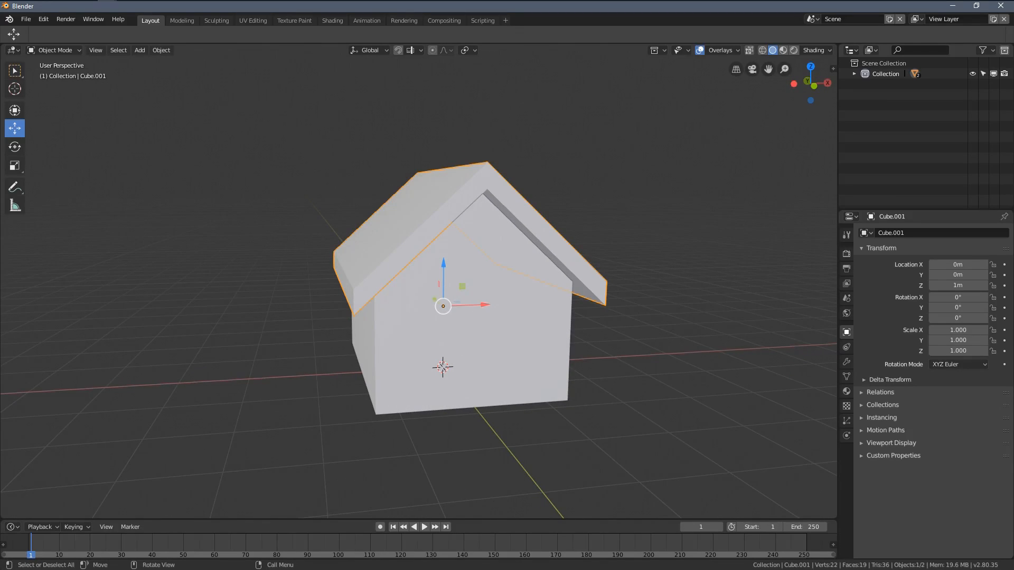
Step: Snap the 3D cursor to the middle of the house's lower front wall edge and return to Object Mode
{"action": "middle_click_drag", "start_coordinate": [327, 320], "coordinate": [344, 333]}
{"action": "scroll", "coordinate": [562, 372], "scroll_direction": "up", "scroll_amount": 3}
{"action": "left_click", "coordinate": [431, 368]}
{"action": "middle_click_drag", "start_coordinate": [431, 368], "coordinate": [438, 385]}
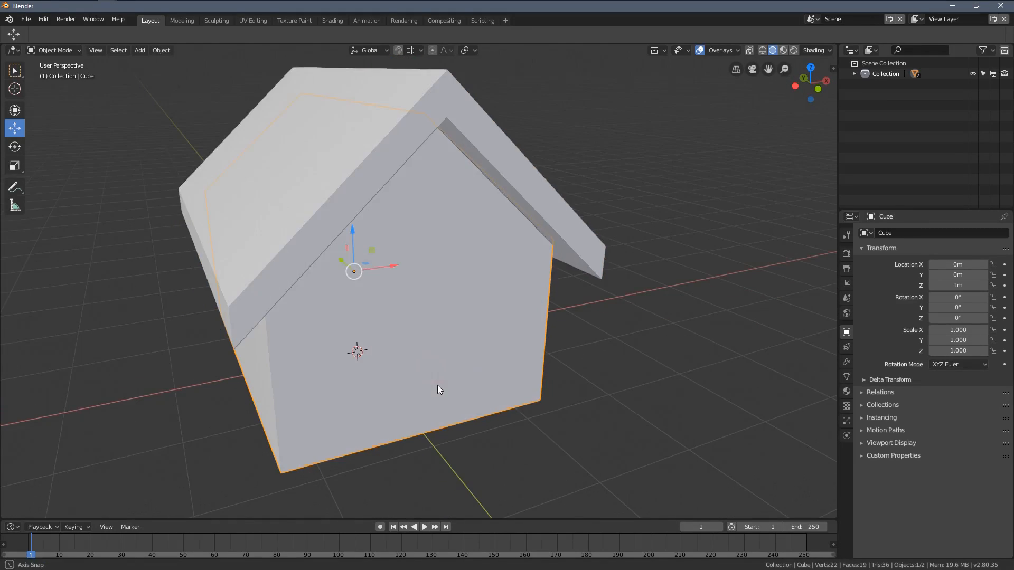
{"action": "key", "text": "Tab"}
{"action": "scroll", "coordinate": [425, 388], "scroll_direction": "up", "scroll_amount": 2}
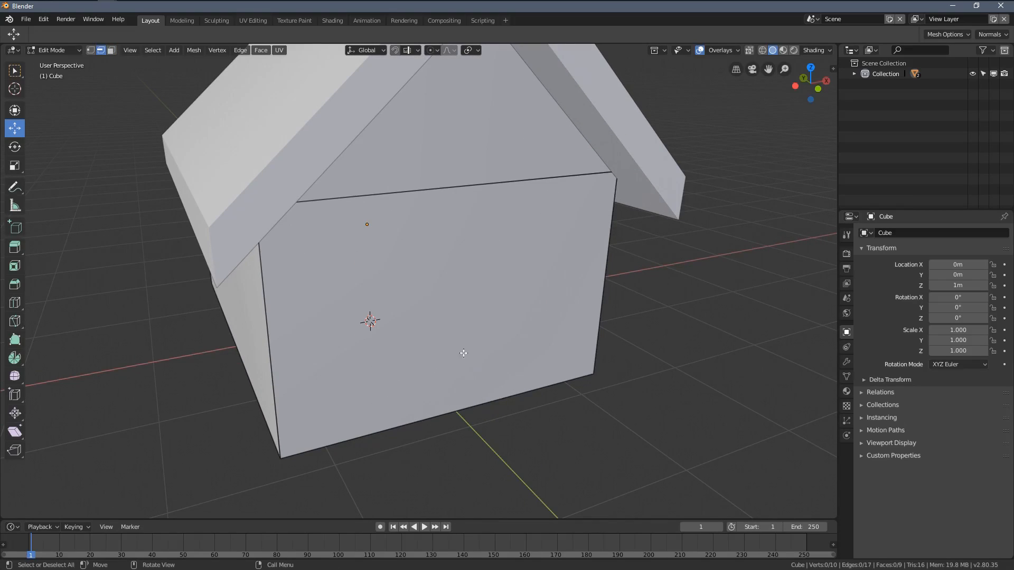
{"action": "key", "text": "shift+s"}
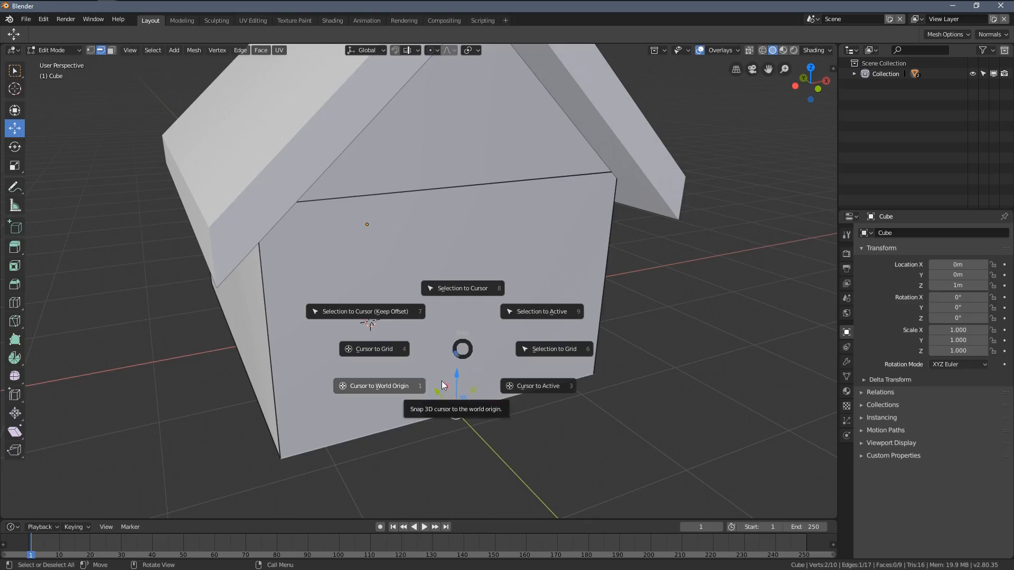
{"action": "left_click", "coordinate": [466, 408]}
{"action": "key", "text": "Tab"}
{"action": "middle_click_drag", "start_coordinate": [484, 422], "coordinate": [468, 408]}
Step: Add a cube at the 3D cursor and scale it down uniformly to about 0.115
{"action": "key", "text": "shift+a"}
{"action": "mouse_move", "coordinate": [534, 347]}
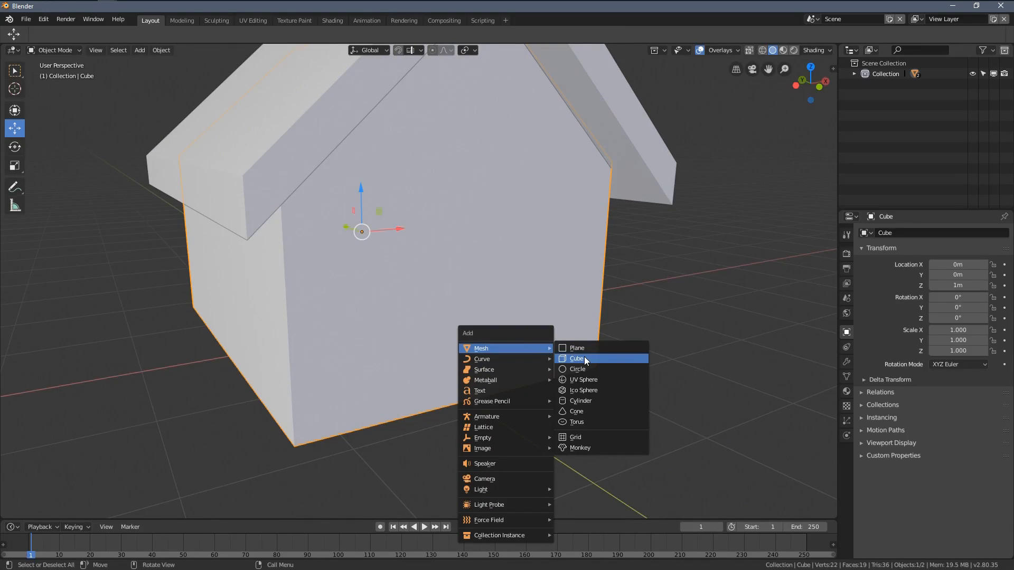
{"action": "left_click", "coordinate": [585, 359]}
{"action": "scroll", "coordinate": [547, 376], "scroll_direction": "down", "scroll_amount": 5}
{"action": "middle_click_drag", "start_coordinate": [546, 376], "coordinate": [626, 437]}
{"action": "key", "text": "s"}
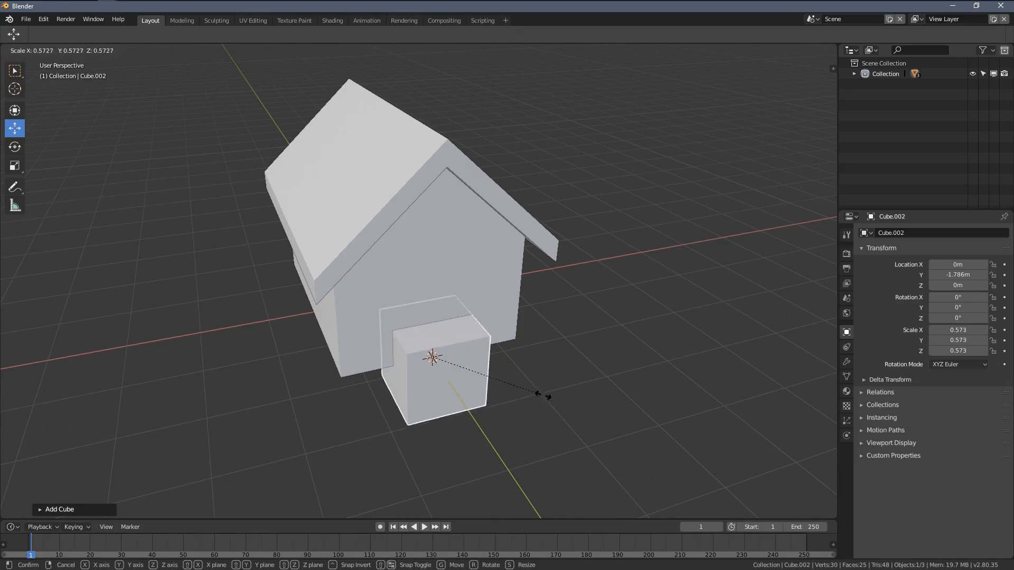
{"action": "left_click", "coordinate": [480, 379]}
{"action": "scroll", "coordinate": [501, 383], "scroll_direction": "up", "scroll_amount": 3}
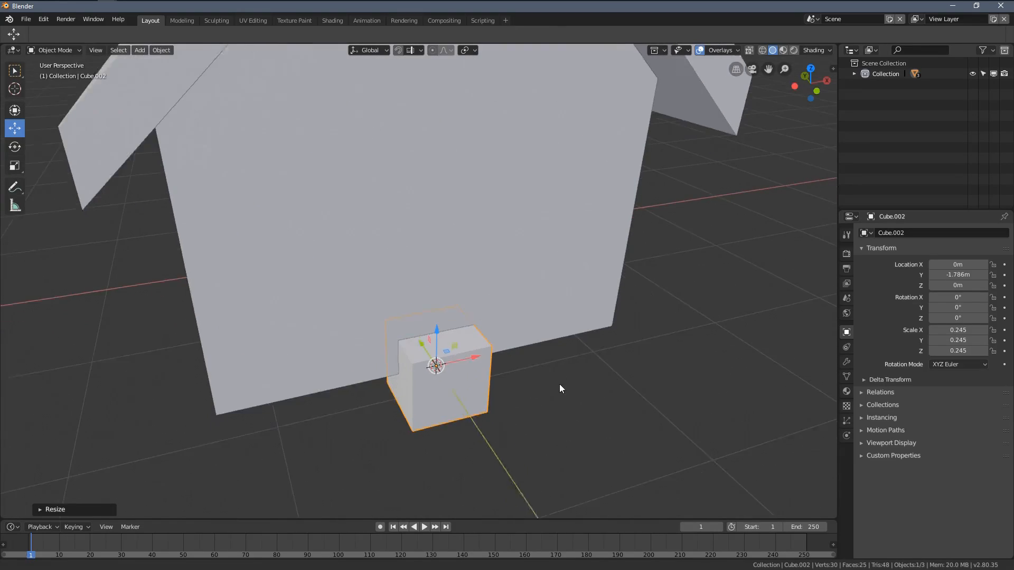
{"action": "key", "text": "s"}
{"action": "left_click", "coordinate": [511, 391]}
Step: Flatten the small cube to a Y scale of about 0.032 and move it along X to about -0.457 m
{"action": "middle_click_drag", "start_coordinate": [512, 393], "coordinate": [510, 398]}
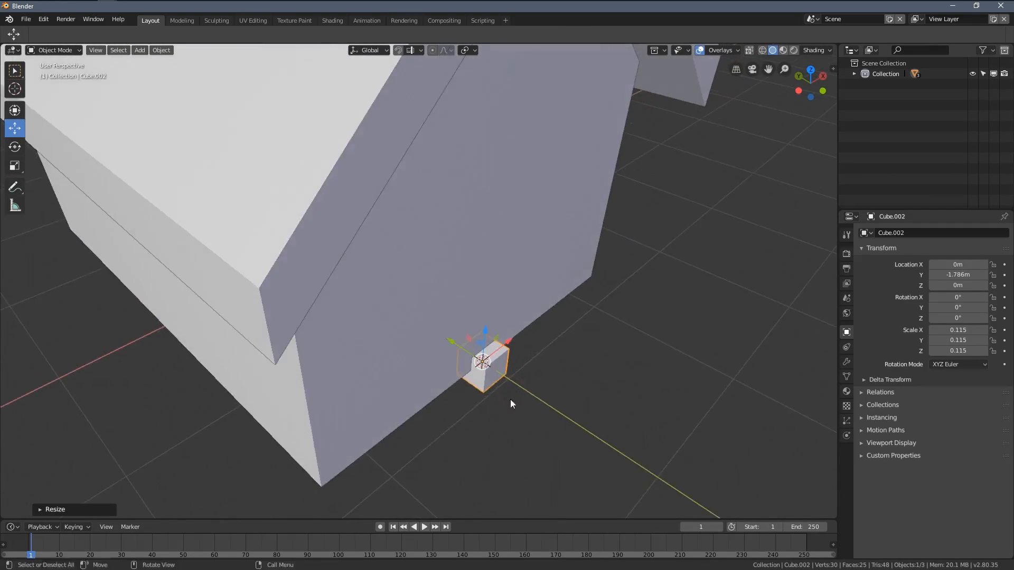
{"action": "scroll", "coordinate": [560, 409], "scroll_direction": "up", "scroll_amount": 4}
{"action": "key", "text": "y"}
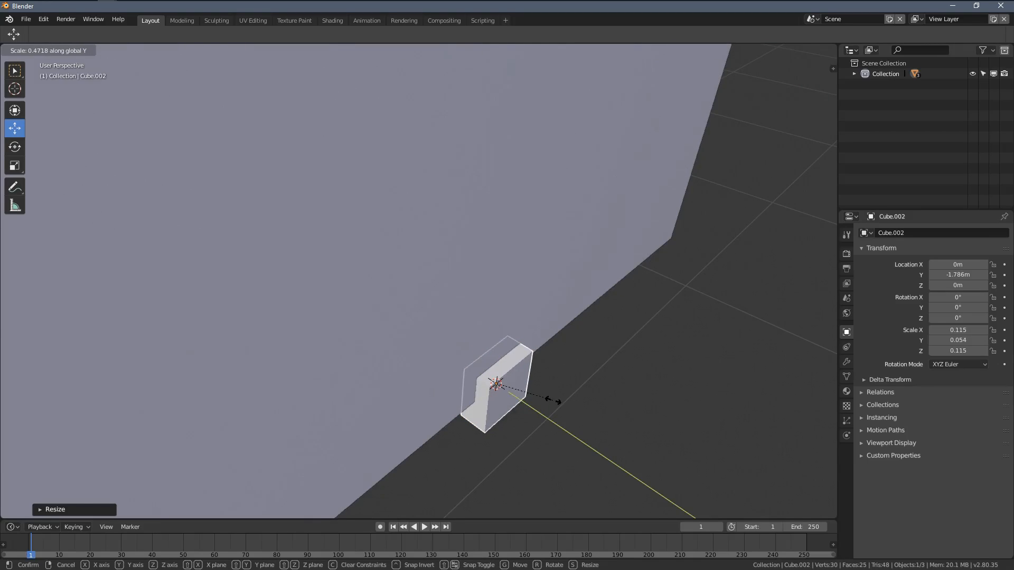
{"action": "left_click", "coordinate": [531, 388]}
{"action": "scroll", "coordinate": [550, 376], "scroll_direction": "down", "scroll_amount": 3}
{"action": "middle_click_drag", "start_coordinate": [555, 370], "coordinate": [470, 350]}
{"action": "left_click_drag", "start_coordinate": [462, 333], "coordinate": [395, 353]}
{"action": "middle_click_drag", "start_coordinate": [402, 377], "coordinate": [468, 358]}
Step: Thicken the block to a Y scale of about 0.060 and position it at about X -0.526, Y -1.809, Z 0.118 m
{"action": "key", "text": "s"}
{"action": "key", "text": "y"}
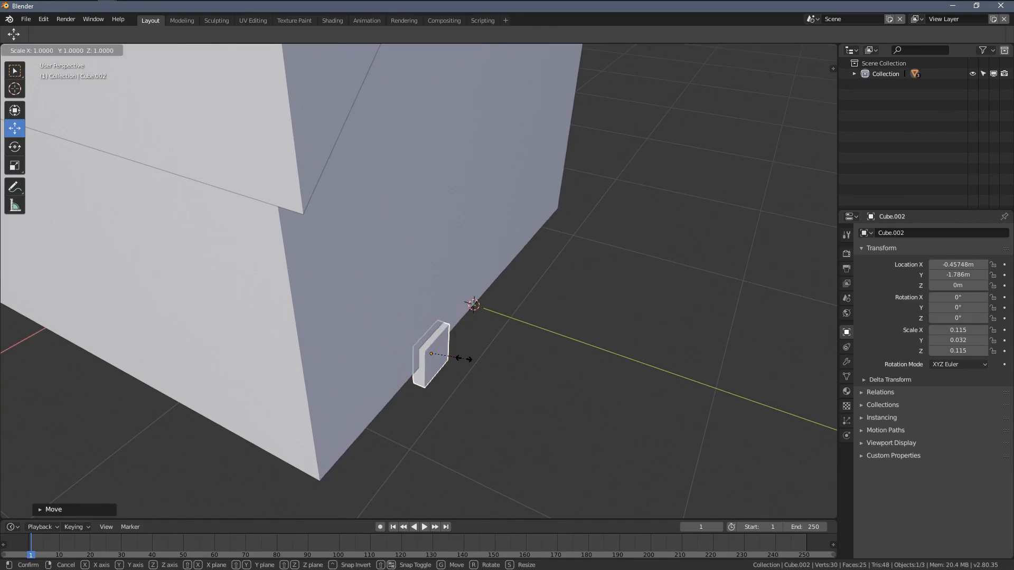
{"action": "left_click", "coordinate": [486, 385]}
{"action": "left_click_drag", "start_coordinate": [407, 345], "coordinate": [475, 355]}
{"action": "middle_click_drag", "start_coordinate": [474, 355], "coordinate": [369, 304]}
{"action": "left_click_drag", "start_coordinate": [325, 259], "coordinate": [317, 234]}
{"action": "left_click_drag", "start_coordinate": [370, 268], "coordinate": [354, 267]}
{"action": "middle_click_drag", "start_coordinate": [368, 221], "coordinate": [400, 344], "text": "shift"}
{"action": "scroll", "coordinate": [404, 321], "scroll_direction": "down", "scroll_amount": 2}
Step: Duplicate the block's whole mesh in Edit Mode and place the copy about 1.025 m away along X
{"action": "key", "text": "Tab"}
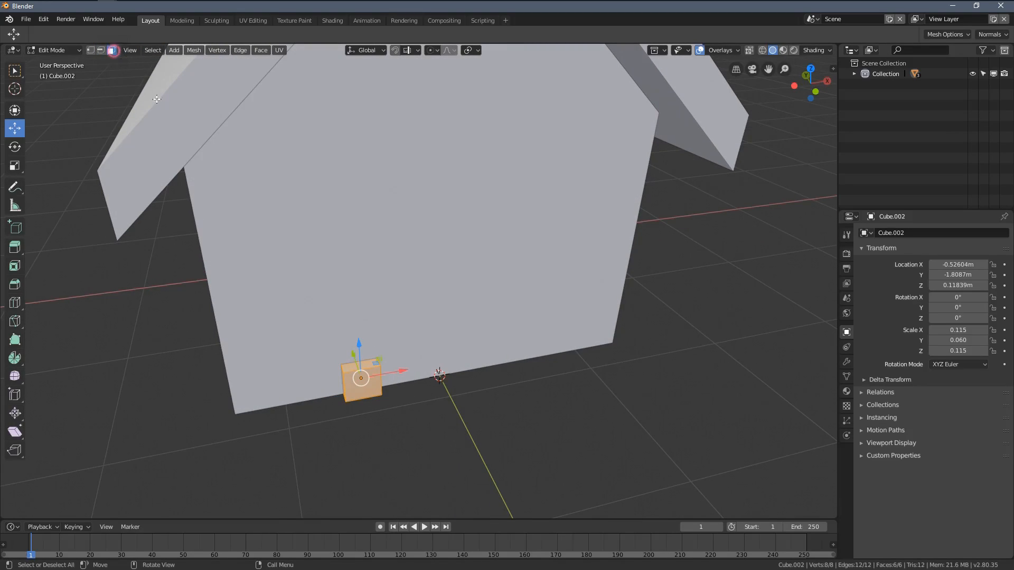
{"action": "scroll", "coordinate": [370, 317], "scroll_direction": "up", "scroll_amount": 3}
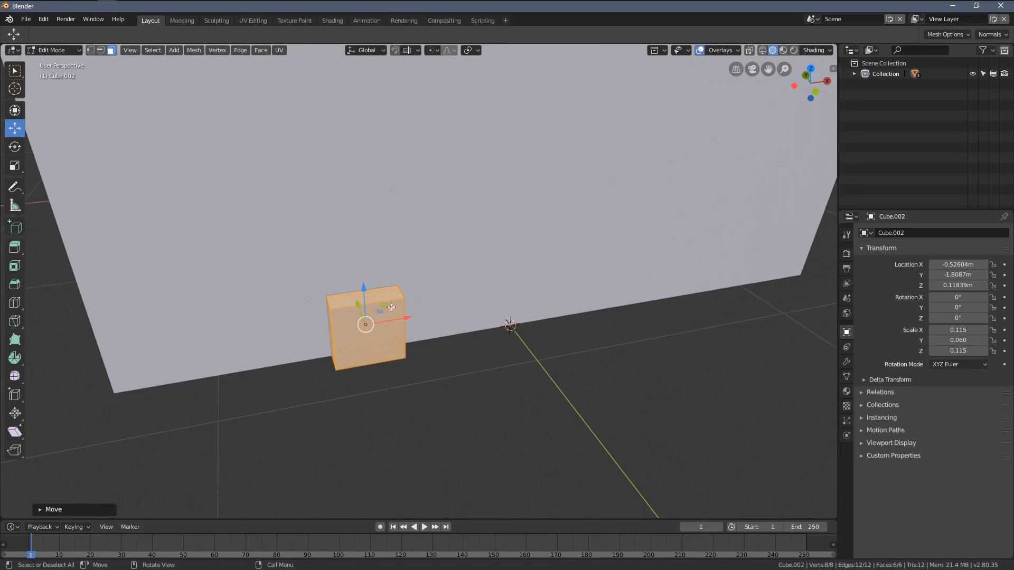
{"action": "left_click", "coordinate": [377, 290]}
{"action": "middle_click_drag", "start_coordinate": [378, 290], "coordinate": [444, 324]}
{"action": "key", "text": "a"}
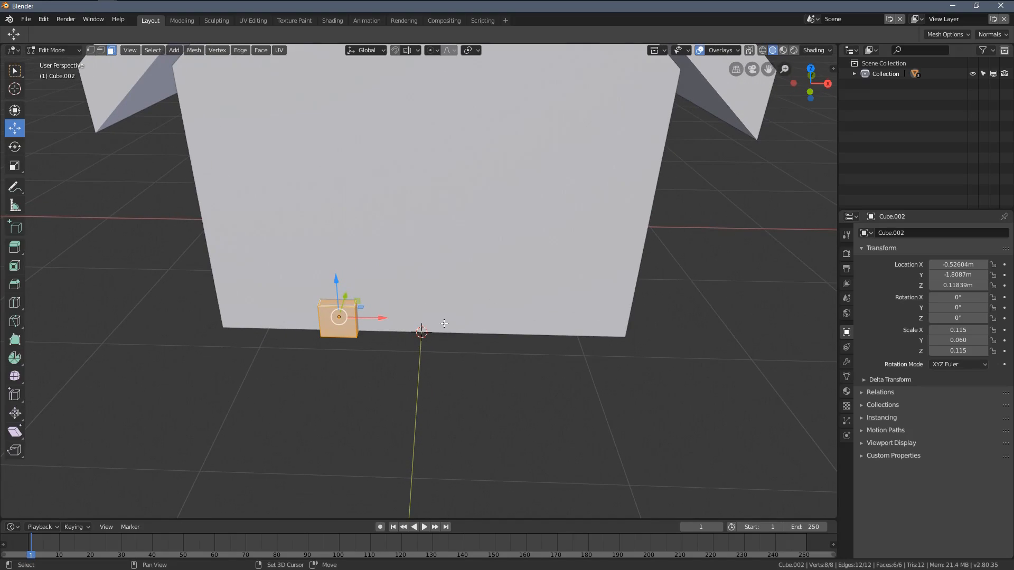
{"action": "key", "text": "shift+d"}
{"action": "key", "text": "x"}
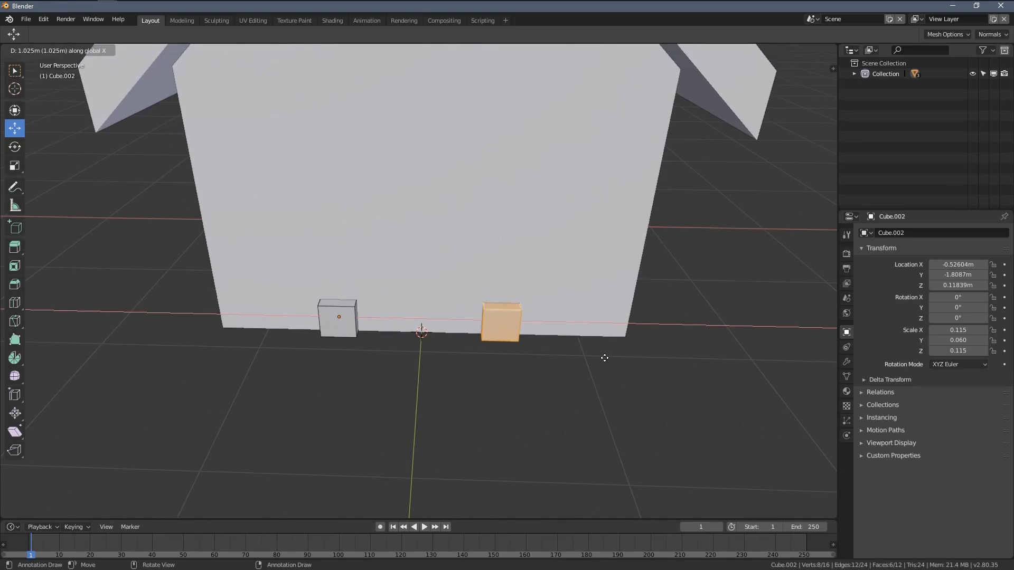
{"action": "left_click", "coordinate": [604, 358]}
Step: Select the top faces of both blocks and raise them along Z to form two door posts
{"action": "scroll", "coordinate": [607, 369], "scroll_direction": "up", "scroll_amount": 3}
{"action": "left_click", "coordinate": [630, 473]}
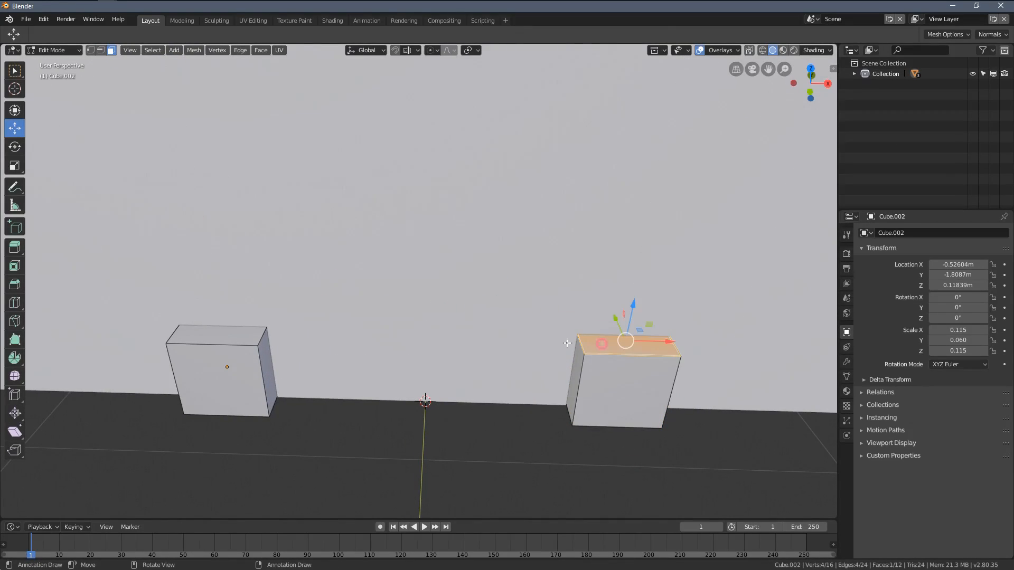
{"action": "left_click", "coordinate": [228, 338], "text": "shift"}
{"action": "scroll", "coordinate": [228, 338], "scroll_direction": "down", "scroll_amount": 5}
{"action": "middle_click_drag", "start_coordinate": [423, 275], "coordinate": [418, 372]}
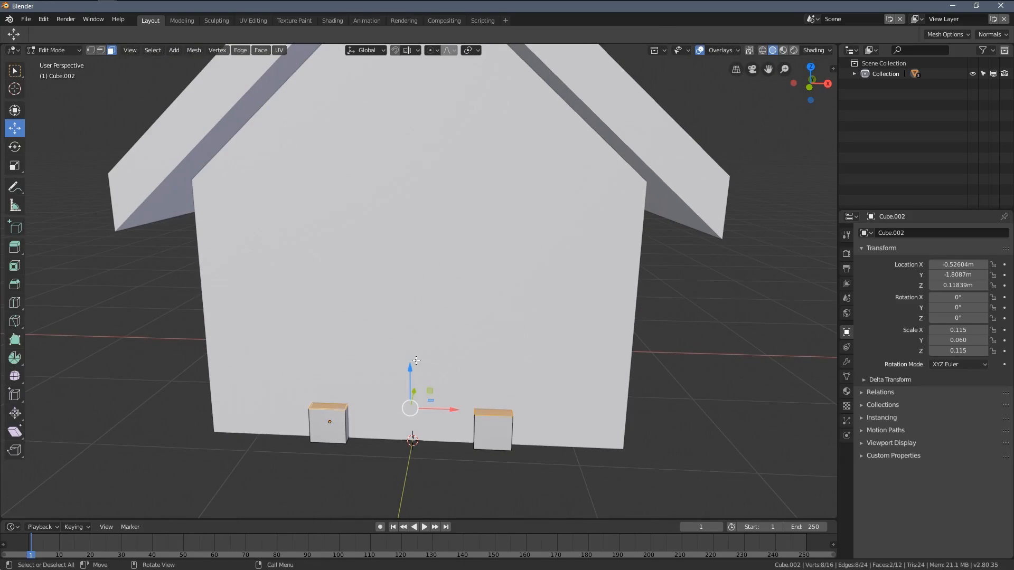
{"action": "left_click_drag", "start_coordinate": [413, 369], "coordinate": [381, 148]}
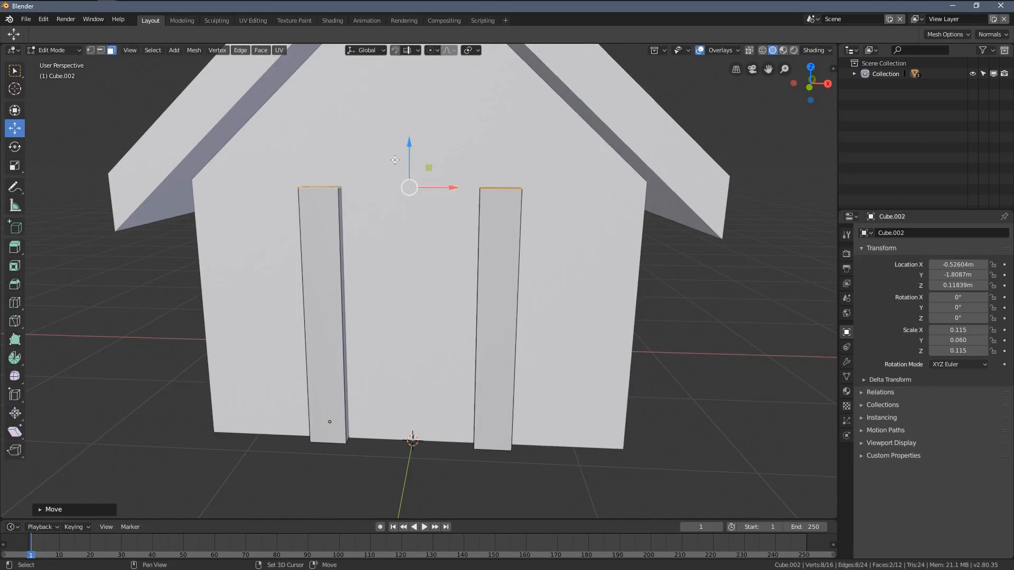
Step: Extrude the top faces of both door posts a short distance upward
{"action": "middle_click_drag", "start_coordinate": [388, 151], "coordinate": [398, 243], "text": "shift"}
{"action": "key", "text": "e"}
{"action": "left_click", "coordinate": [414, 198]}
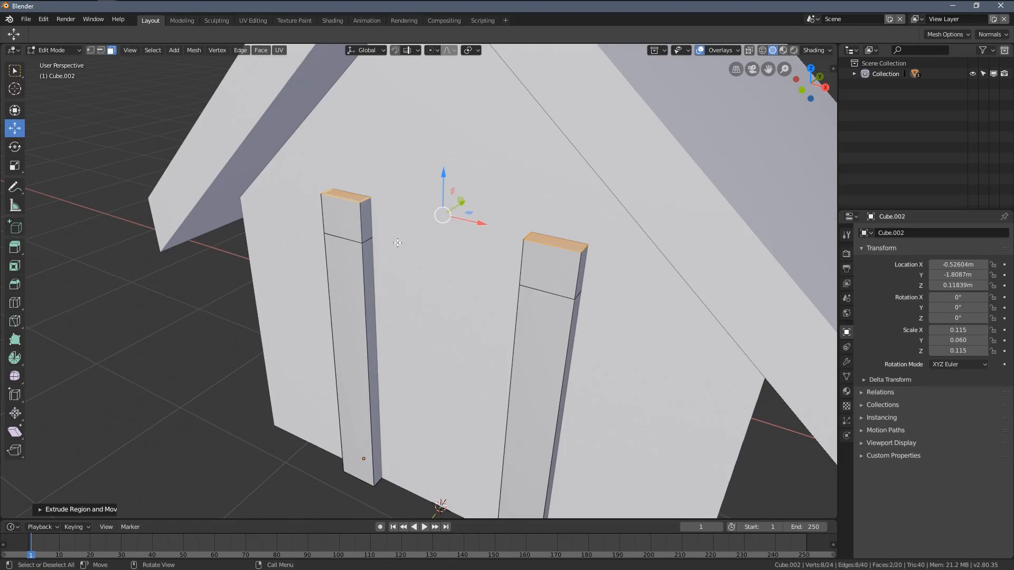
Step: Turn on X-ray and delete the two inner faces that face each other on the posts' upper segments
{"action": "left_click", "coordinate": [750, 51]}
{"action": "scroll", "coordinate": [418, 190], "scroll_direction": "up", "scroll_amount": 2}
{"action": "left_click", "coordinate": [332, 243]}
{"action": "middle_click_drag", "start_coordinate": [608, 281], "coordinate": [660, 288]}
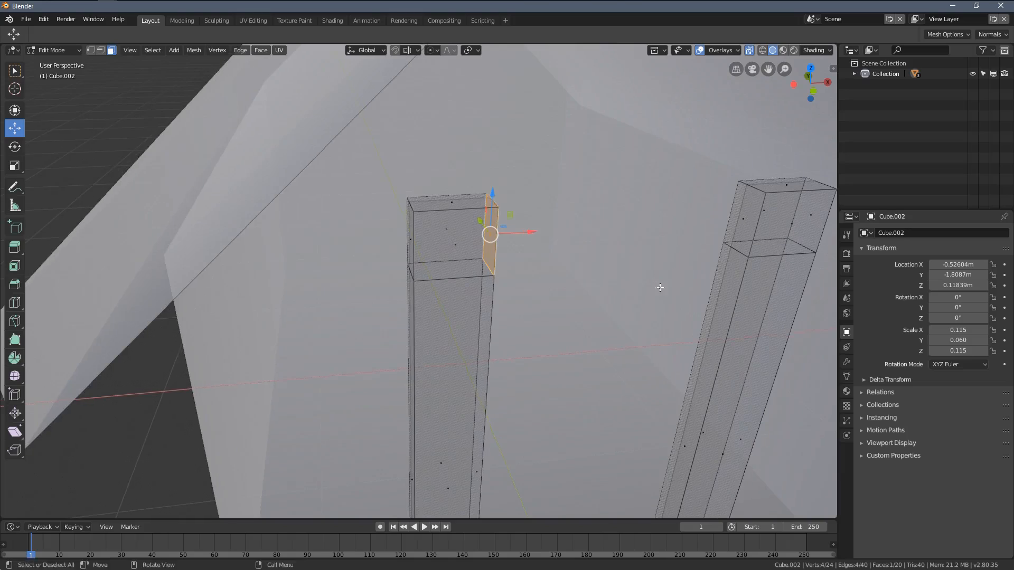
{"action": "key", "text": "x"}
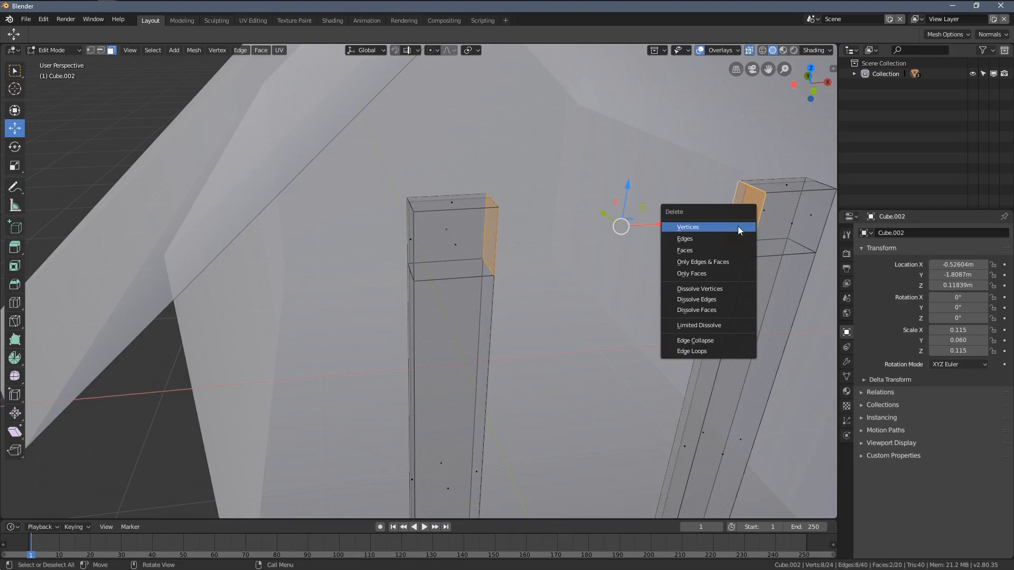
{"action": "left_click", "coordinate": [702, 249]}
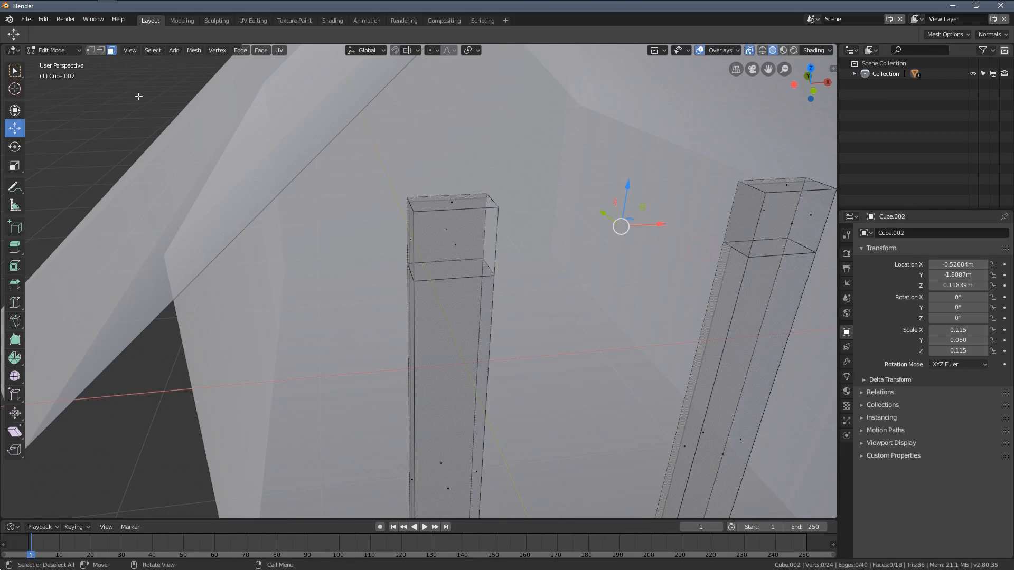
Step: Fill faces between the matching open edges of the posts' upper segments to build the door frame's lintel
{"action": "left_click", "coordinate": [100, 50]}
{"action": "middle_click_drag", "start_coordinate": [401, 175], "coordinate": [333, 227]}
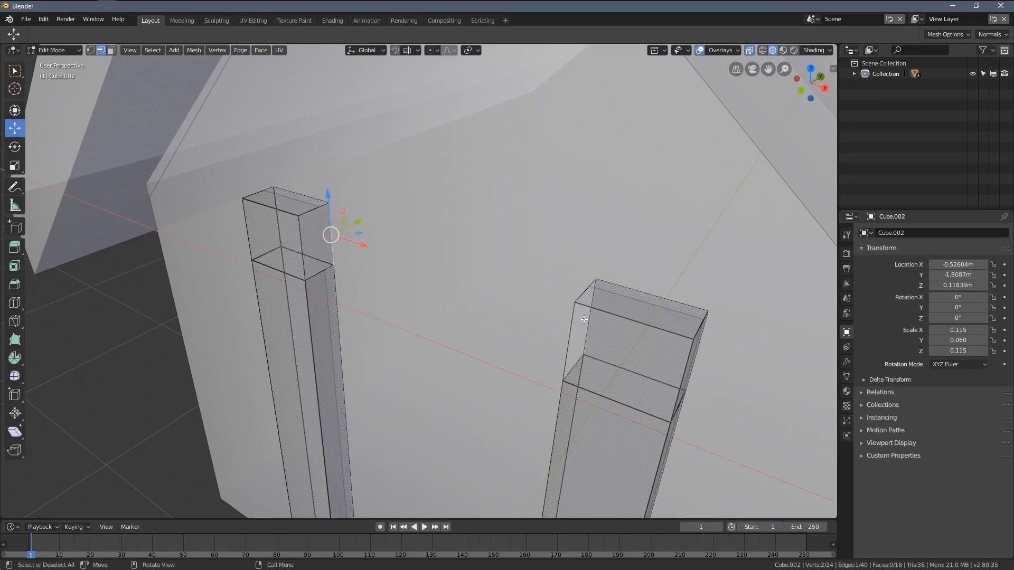
{"action": "left_click", "coordinate": [590, 339], "text": "shift"}
{"action": "middle_click_drag", "start_coordinate": [590, 339], "coordinate": [472, 298]}
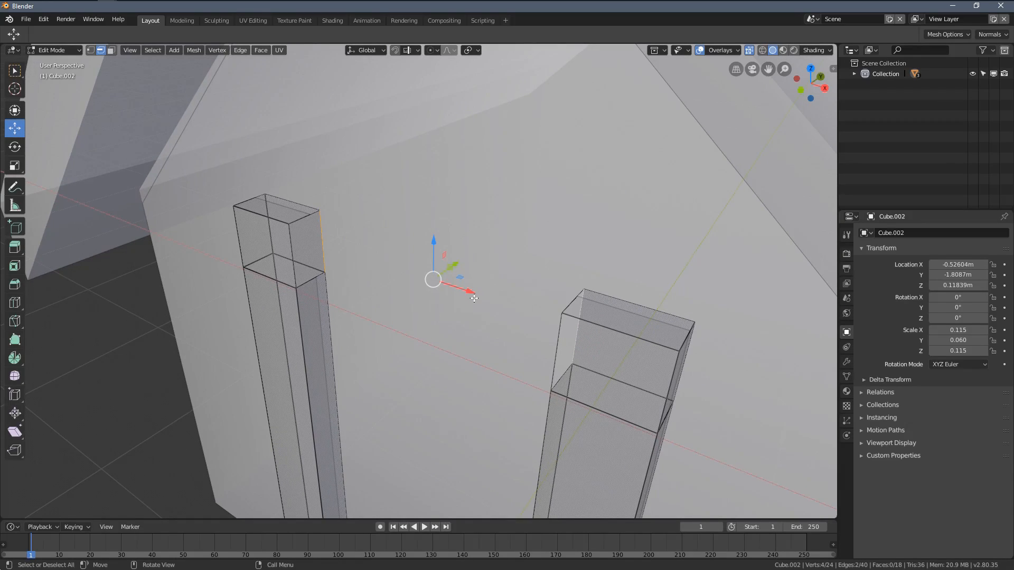
{"action": "key", "text": "f"}
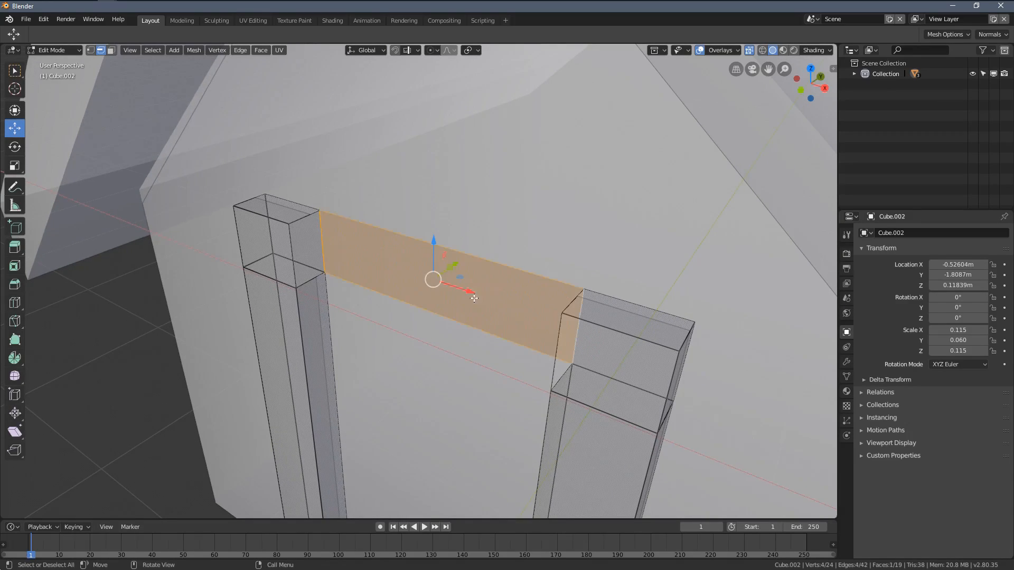
{"action": "left_click", "coordinate": [424, 229]}
{"action": "mouse_move", "coordinate": [424, 228]}
{"action": "middle_mouse_down"}
{"action": "mouse_move", "coordinate": [460, 252]}
{"action": "mouse_move", "coordinate": [421, 284]}
{"action": "middle_mouse_up"}
{"action": "key", "text": "f"}
Step: Undo the last lintel fills and refill the missing faces between the posts in wireframe shading
{"action": "key", "text": "z"}
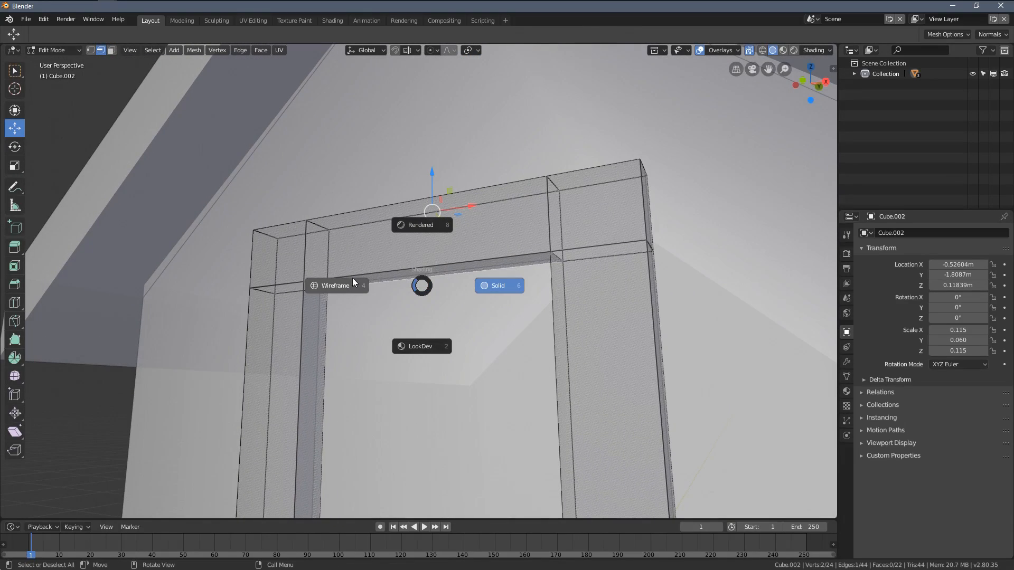
{"action": "left_click", "coordinate": [421, 339]}
{"action": "left_click", "coordinate": [421, 270]}
{"action": "mouse_move", "coordinate": [429, 276]}
{"action": "middle_mouse_down"}
{"action": "mouse_move", "coordinate": [377, 280]}
{"action": "mouse_move", "coordinate": [465, 269]}
{"action": "mouse_move", "coordinate": [484, 232]}
{"action": "middle_mouse_up"}
{"action": "key", "text": "ctrl+z"}
{"action": "key", "text": "ctrl+z"}
{"action": "key", "text": "ctrl+z"}
{"action": "key", "text": "ctrl+z"}
{"action": "key", "text": "z"}
{"action": "left_click", "coordinate": [362, 279]}
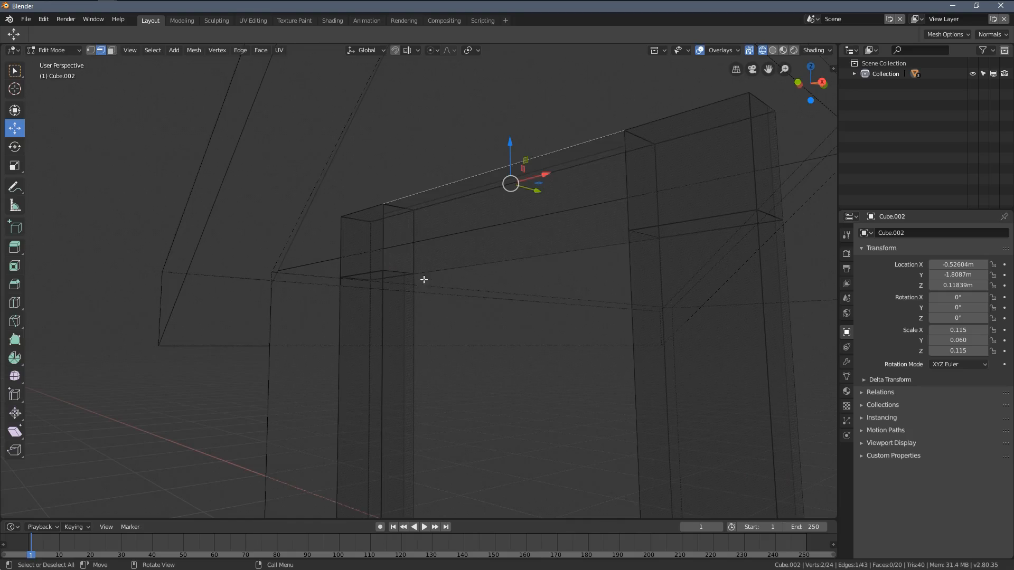
{"action": "mouse_move", "coordinate": [424, 280]}
{"action": "middle_mouse_down"}
{"action": "mouse_move", "coordinate": [477, 280]}
{"action": "mouse_move", "coordinate": [453, 243]}
{"action": "mouse_move", "coordinate": [476, 280]}
{"action": "middle_mouse_up"}
Step: Return to solid shading and Object Mode with X-ray off to check the finished door frame
{"action": "key", "text": "z"}
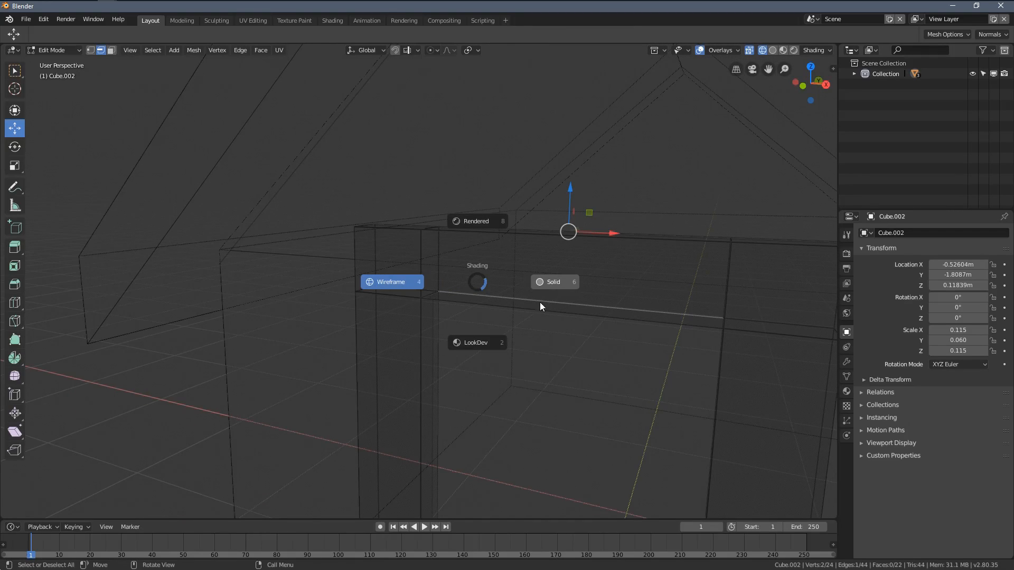
{"action": "left_click", "coordinate": [541, 299]}
{"action": "key", "text": "Tab"}
{"action": "mouse_move", "coordinate": [541, 299]}
{"action": "middle_mouse_down"}
{"action": "mouse_move", "coordinate": [578, 340]}
{"action": "mouse_move", "coordinate": [543, 261]}
{"action": "mouse_move", "coordinate": [501, 239]}
{"action": "mouse_move", "coordinate": [505, 286]}
{"action": "mouse_move", "coordinate": [516, 281]}
{"action": "mouse_move", "coordinate": [463, 261]}
{"action": "mouse_move", "coordinate": [469, 308]}
{"action": "middle_mouse_up"}
{"action": "key", "text": "z"}
{"action": "left_click", "coordinate": [459, 282]}
{"action": "key", "text": "z"}
{"action": "left_click", "coordinate": [518, 274]}
{"action": "key", "text": "alt+z"}
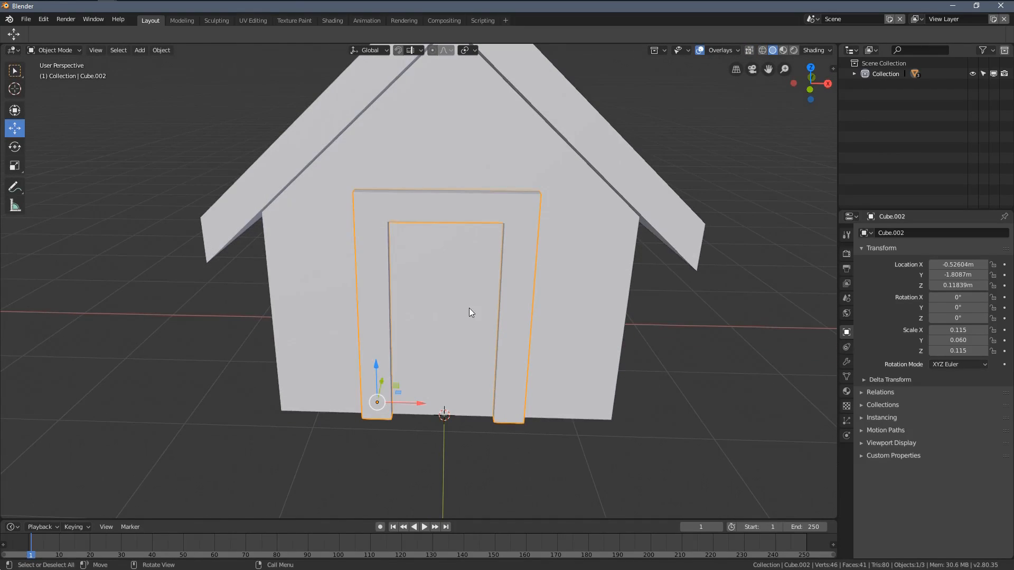
Step: Add a cube mesh at the base of the doorway and scale it uniformly to about 0.395
{"action": "key", "text": "shift+a"}
{"action": "mouse_move", "coordinate": [452, 324]}
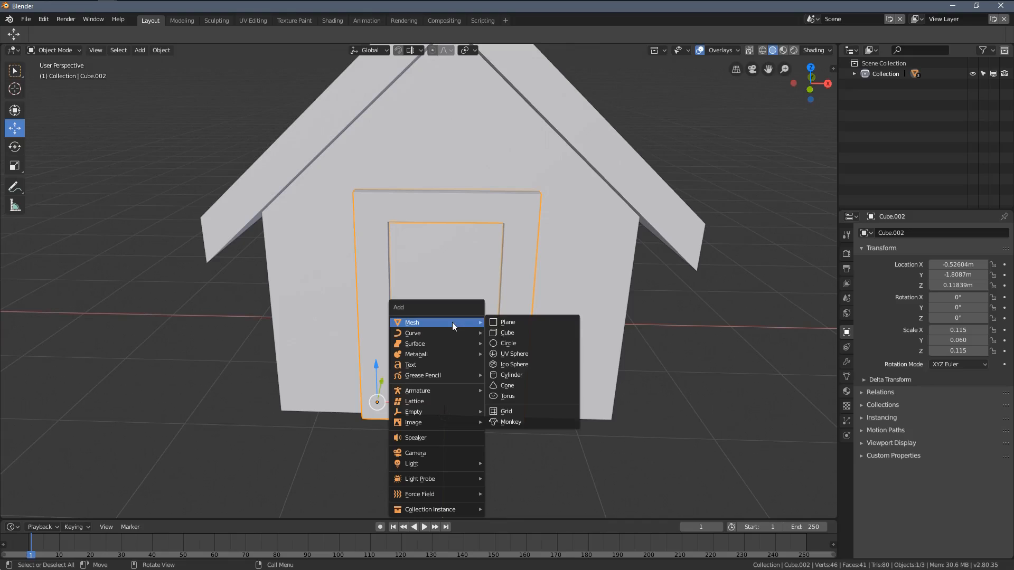
{"action": "left_click", "coordinate": [505, 335]}
{"action": "middle_click_drag", "start_coordinate": [506, 336], "coordinate": [515, 372]}
{"action": "key", "text": "s"}
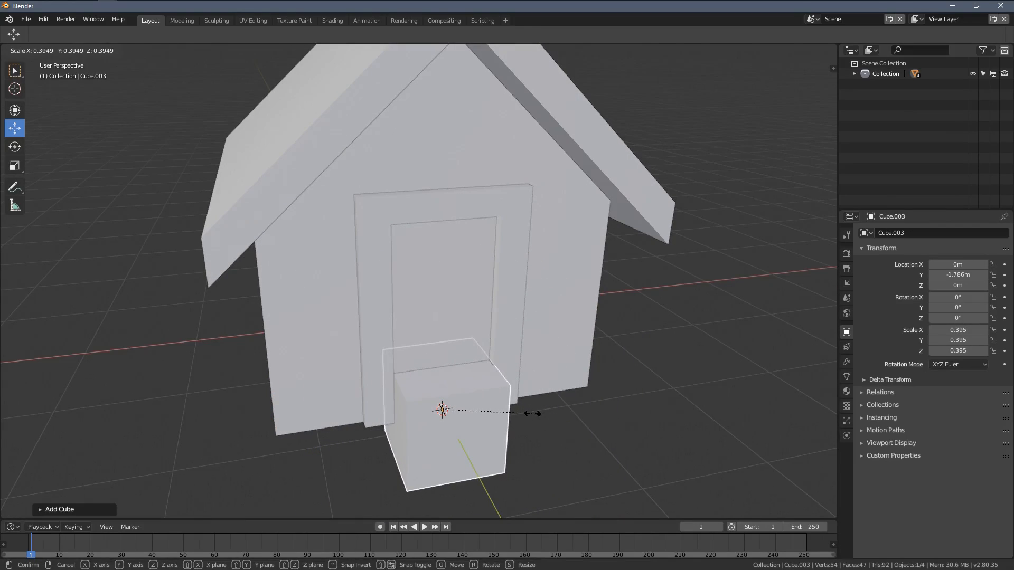
{"action": "left_click", "coordinate": [532, 414]}
Step: Flatten the cube along Y into a thin door slab with a Y scale of about 0.024
{"action": "middle_click_drag", "start_coordinate": [585, 399], "coordinate": [594, 343], "text": "shift"}
{"action": "scroll", "coordinate": [586, 349], "scroll_direction": "up", "scroll_amount": 2}
{"action": "middle_click_drag", "start_coordinate": [513, 379], "coordinate": [616, 423]}
{"action": "key", "text": "s"}
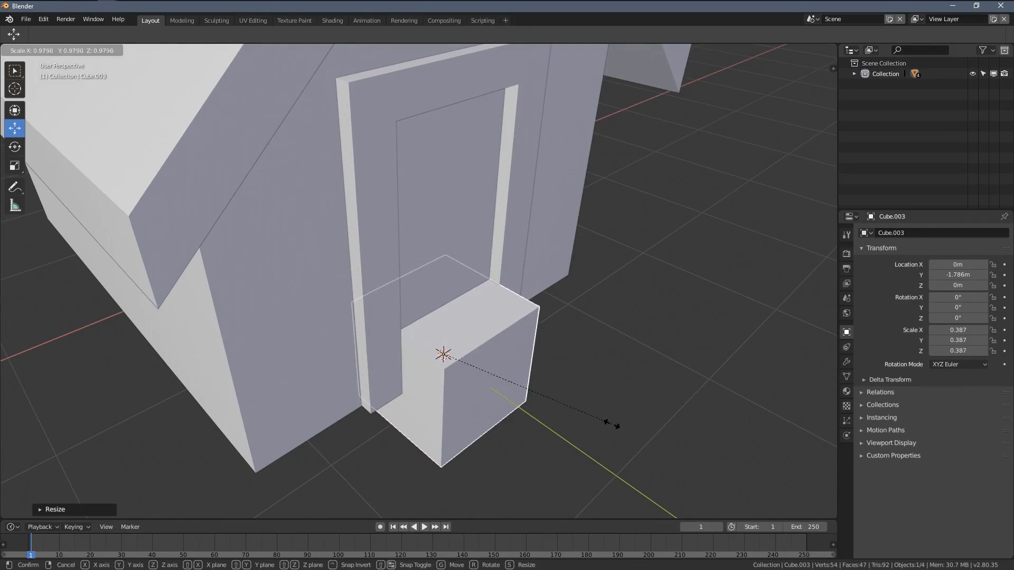
{"action": "key", "text": "y"}
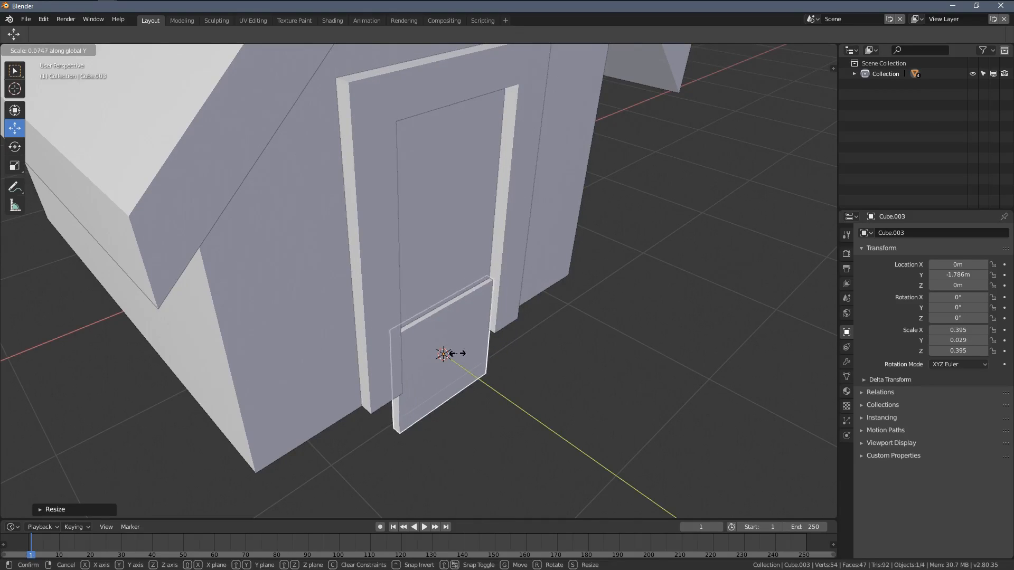
{"action": "left_click", "coordinate": [453, 353]}
Step: Raise the door slab to about Z 0.87 m and stretch it along Z to a scale of about 0.76
{"action": "left_click_drag", "start_coordinate": [443, 322], "coordinate": [444, 201]}
{"action": "middle_click_drag", "start_coordinate": [531, 269], "coordinate": [489, 243]}
{"action": "middle_click_drag", "start_coordinate": [558, 285], "coordinate": [492, 312], "text": "shift"}
{"action": "key", "text": "s"}
{"action": "key", "text": "z"}
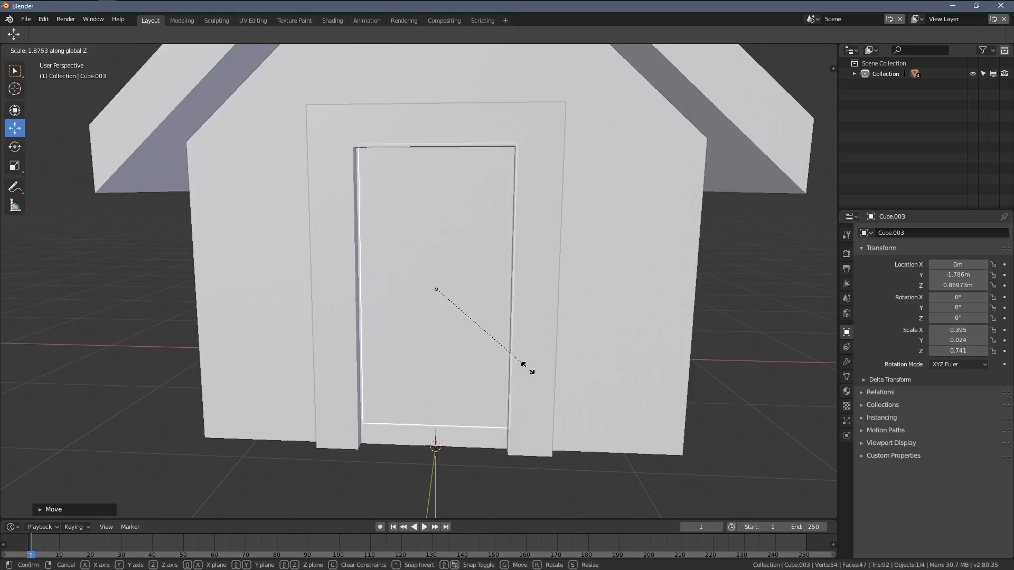
{"action": "left_click", "coordinate": [530, 370]}
Step: Lower the door slab to about Z 0.81 m, then scale it to 0.805 in Z and 0.418 in X to fill the doorway
{"action": "left_click_drag", "start_coordinate": [437, 247], "coordinate": [436, 259]}
{"action": "key", "text": "s"}
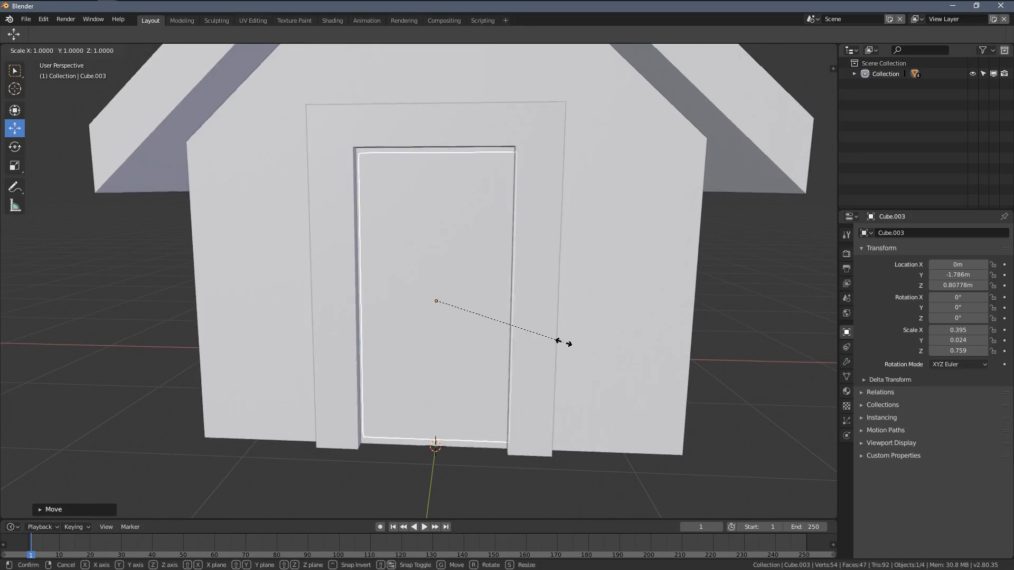
{"action": "left_click", "coordinate": [573, 340]}
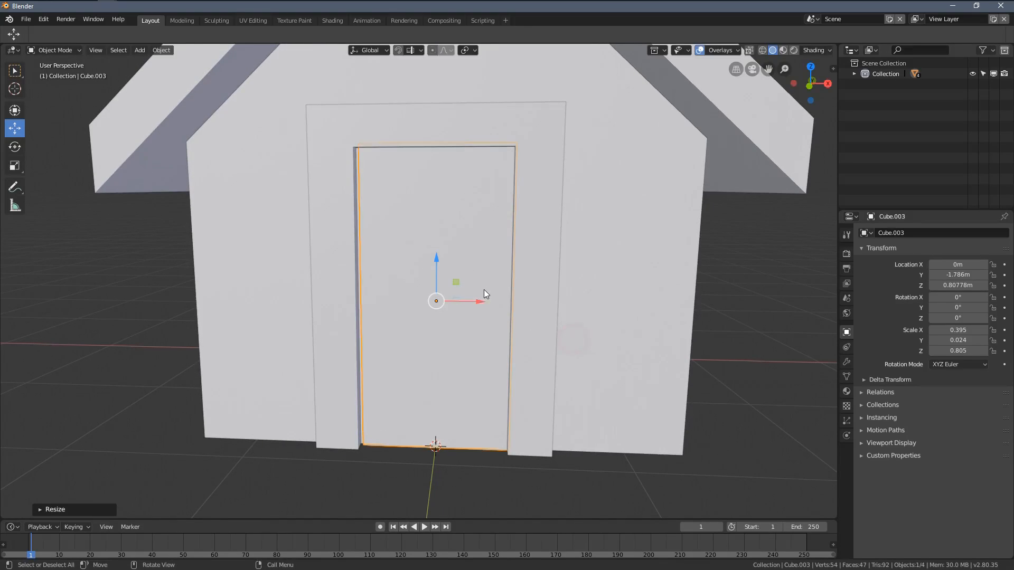
{"action": "left_click_drag", "start_coordinate": [482, 301], "coordinate": [482, 301]}
{"action": "key", "text": "s"}
{"action": "key", "text": "x"}
{"action": "left_click", "coordinate": [543, 332]}
Step: Move the door slab slightly forward within the frame, to about Y -1.806 m
{"action": "middle_click_drag", "start_coordinate": [482, 301], "coordinate": [542, 293]}
{"action": "key", "text": "g"}
{"action": "left_click", "coordinate": [538, 269]}
{"action": "middle_click_drag", "start_coordinate": [542, 293], "coordinate": [566, 275]}
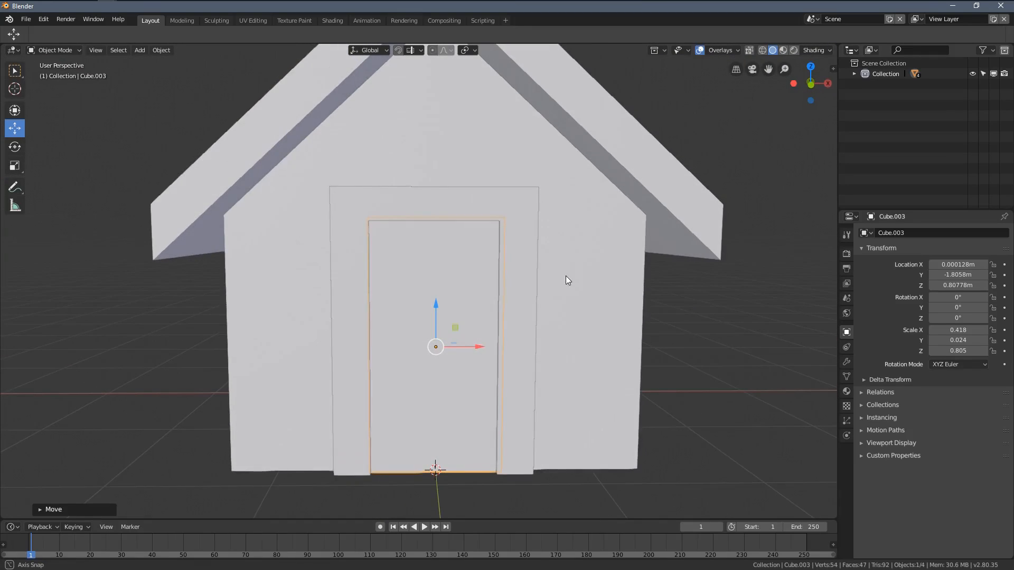
{"action": "scroll", "coordinate": [563, 277], "scroll_direction": "down", "scroll_amount": 1}
{"action": "middle_click_drag", "start_coordinate": [454, 306], "coordinate": [528, 298]}
{"action": "middle_click_drag", "start_coordinate": [359, 305], "coordinate": [435, 287], "text": "shift"}
{"action": "scroll", "coordinate": [389, 318], "scroll_direction": "down", "scroll_amount": 1}
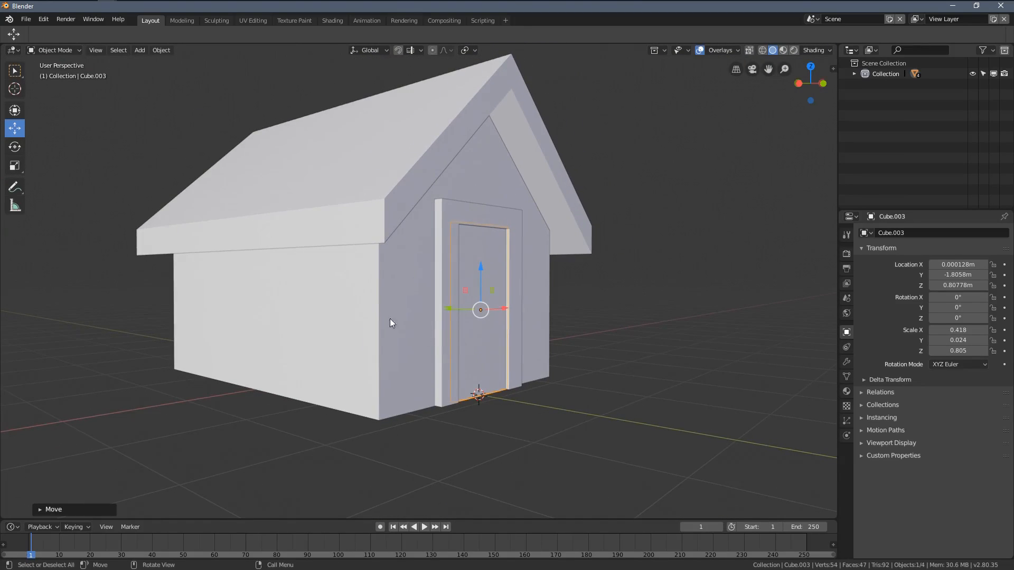
Step: Duplicate the door frame and place the copy beside the house's side wall at about X -2.28 m, Y -0.64 m, keeping its height
{"action": "left_click", "coordinate": [925, 524]}
{"action": "scroll", "coordinate": [447, 296], "scroll_direction": "up", "scroll_amount": 1}
{"action": "middle_click_drag", "start_coordinate": [452, 236], "coordinate": [455, 258]}
{"action": "left_click", "coordinate": [463, 200]}
{"action": "middle_click_drag", "start_coordinate": [488, 293], "coordinate": [553, 239]}
{"action": "key", "text": "shift+d"}
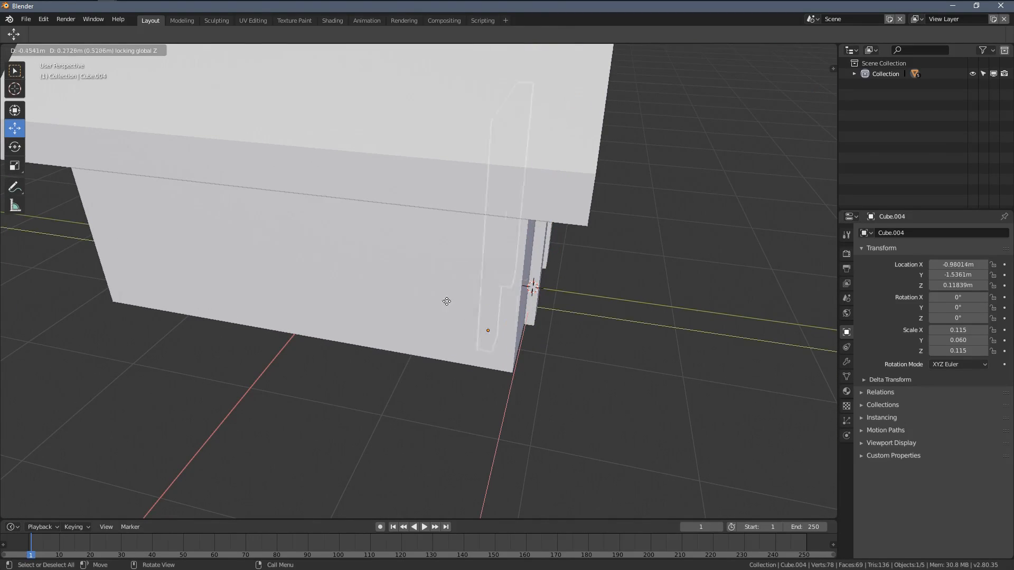
{"action": "key", "text": "shift+z"}
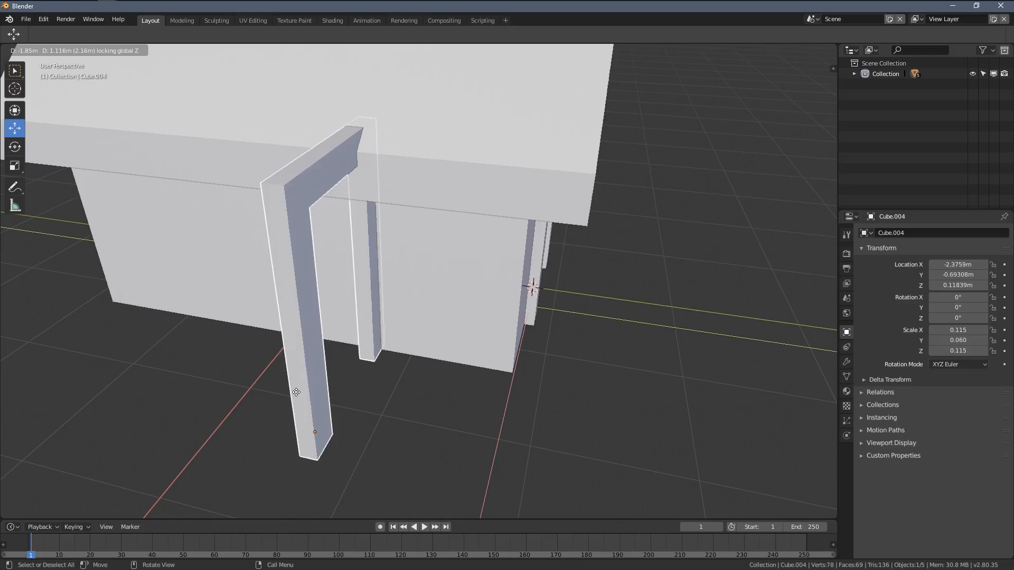
{"action": "left_click", "coordinate": [297, 386]}
Step: Rotate the frame copy 90° about Z and scale it uniformly down until its X scale is about 0.089
{"action": "key", "text": "r"}
{"action": "key", "text": "z"}
{"action": "key", "text": "9"}
{"action": "key", "text": "0"}
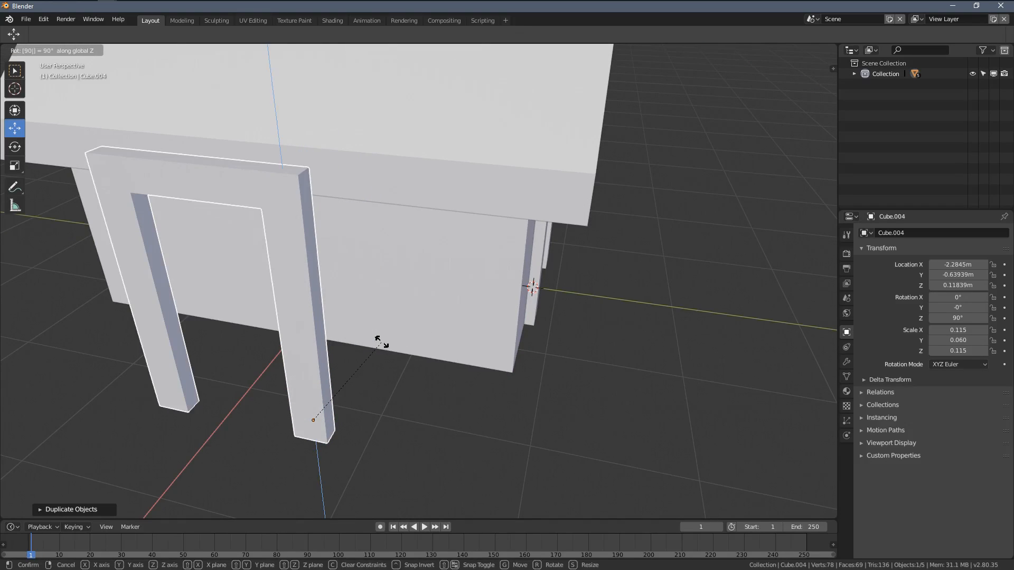
{"action": "key", "text": "Return"}
{"action": "key", "text": "s"}
{"action": "left_click", "coordinate": [468, 353]}
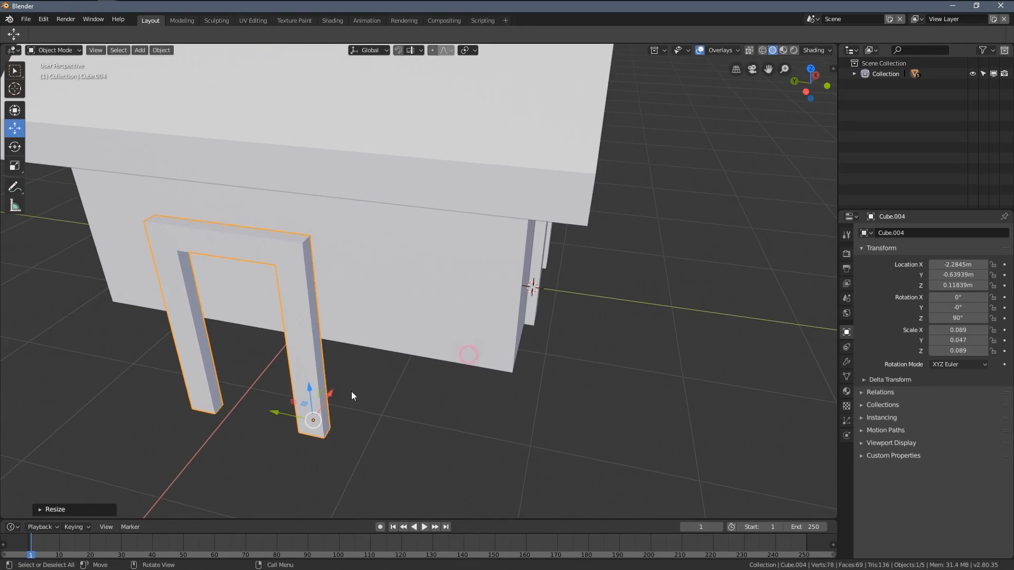
Step: Move the frame copy against the side wall at X -1.31 m and slide it along Y to about -1.09 m
{"action": "middle_click_drag", "start_coordinate": [351, 391], "coordinate": [355, 386]}
{"action": "key", "text": "g"}
{"action": "key", "text": "x"}
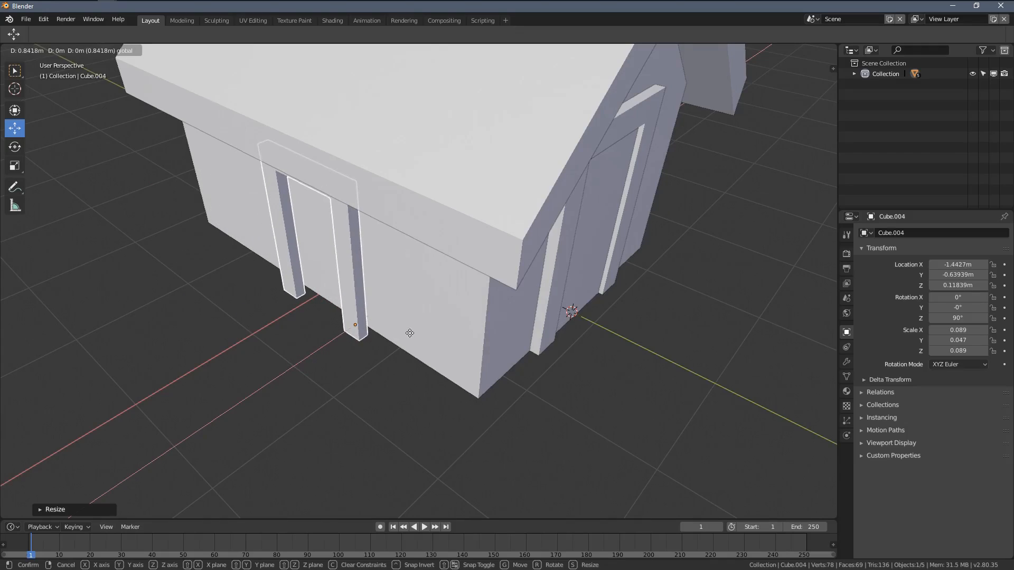
{"action": "left_click", "coordinate": [423, 329]}
{"action": "middle_click_drag", "start_coordinate": [421, 327], "coordinate": [435, 281]}
{"action": "scroll", "coordinate": [408, 364], "scroll_direction": "up", "scroll_amount": 2}
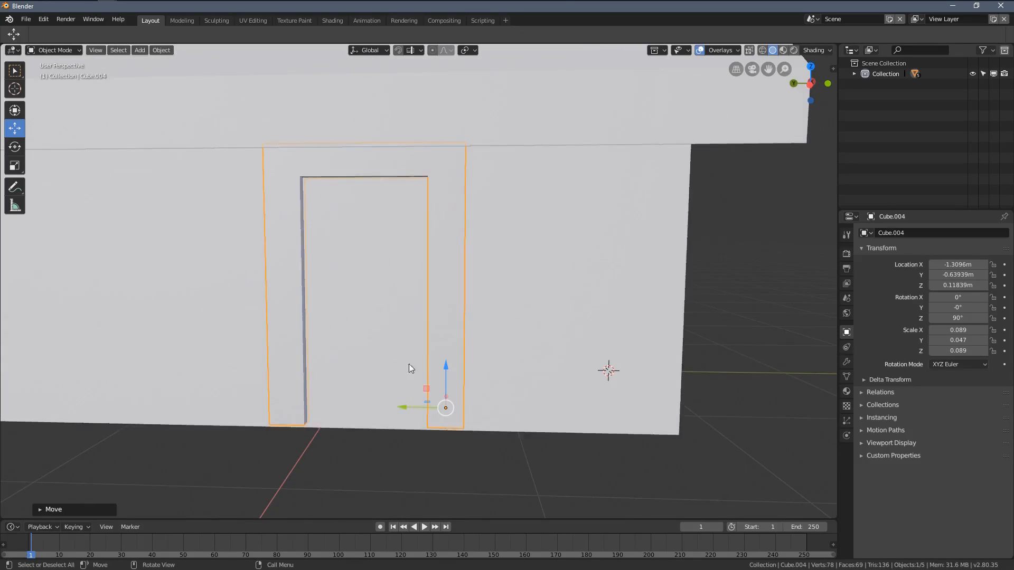
{"action": "left_click_drag", "start_coordinate": [410, 407], "coordinate": [556, 353]}
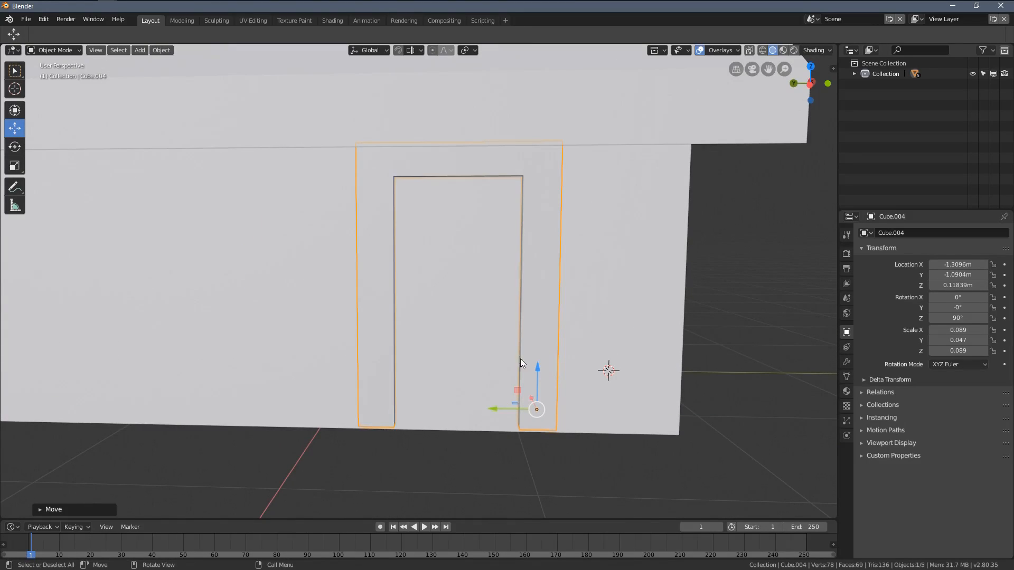
{"action": "middle_click_drag", "start_coordinate": [540, 365], "coordinate": [496, 332]}
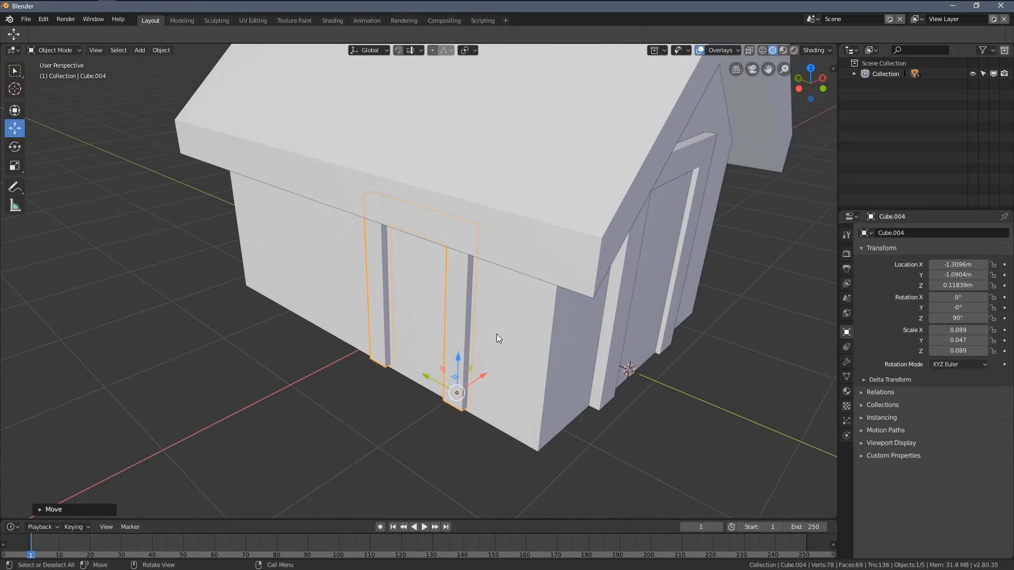
{"action": "key", "text": "g"}
{"action": "key", "text": "shift+z"}
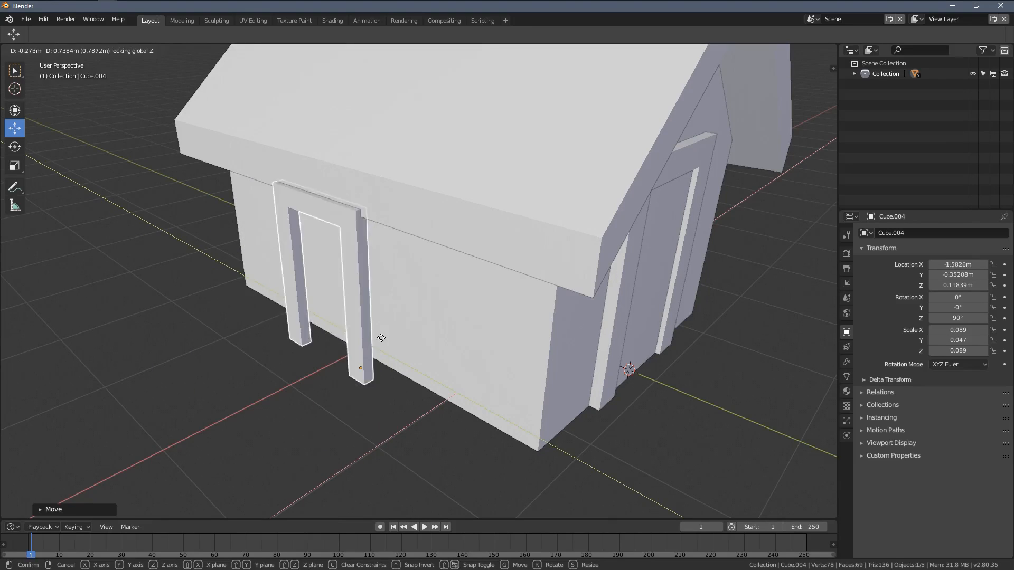
{"action": "left_click", "coordinate": [420, 372]}
Step: Lower the side wall's frame along Z to about 0.031 m so its top sits below the roof edge
{"action": "middle_click_drag", "start_coordinate": [420, 372], "coordinate": [506, 384]}
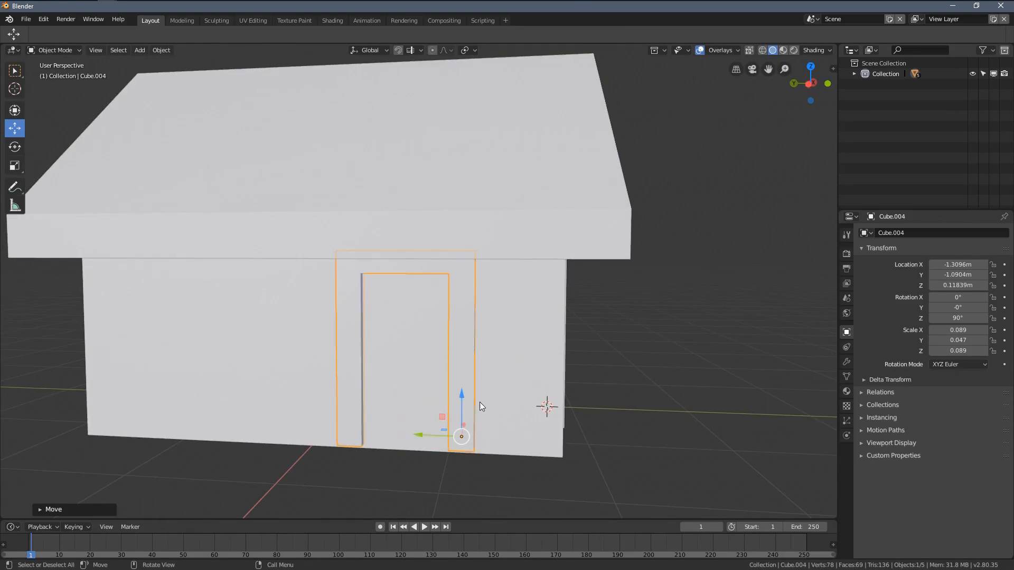
{"action": "mouse_move", "coordinate": [464, 391]}
{"action": "left_mouse_down"}
{"action": "mouse_move", "coordinate": [464, 420]}
{"action": "mouse_move", "coordinate": [465, 405]}
{"action": "left_mouse_up"}
{"action": "middle_click_drag", "start_coordinate": [499, 382], "coordinate": [433, 349]}
{"action": "scroll", "coordinate": [414, 367], "scroll_direction": "up", "scroll_amount": 2}
Step: In vertex Edit Mode with X-ray on, select both posts' bottom ends and raise them along Z to shorten the posts to window height
{"action": "key", "text": "Tab"}
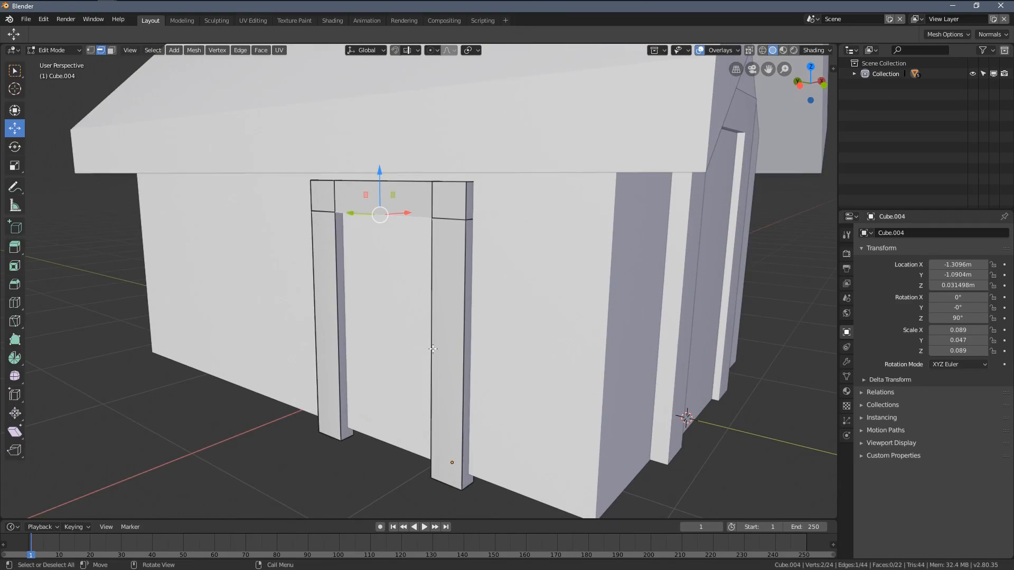
{"action": "left_click", "coordinate": [89, 50]}
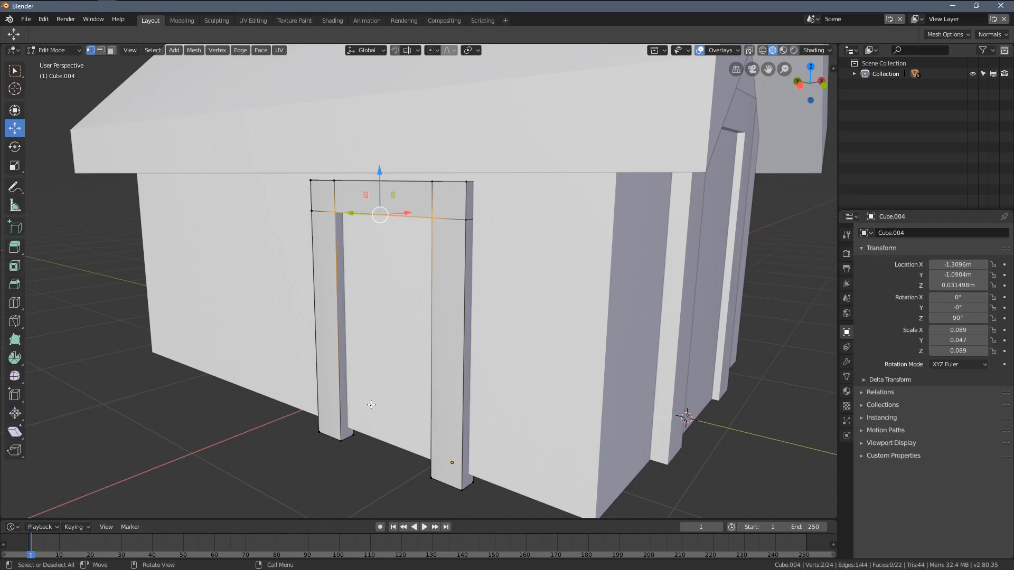
{"action": "key", "text": "alt+z"}
{"action": "middle_click_drag", "start_coordinate": [367, 405], "coordinate": [368, 404]}
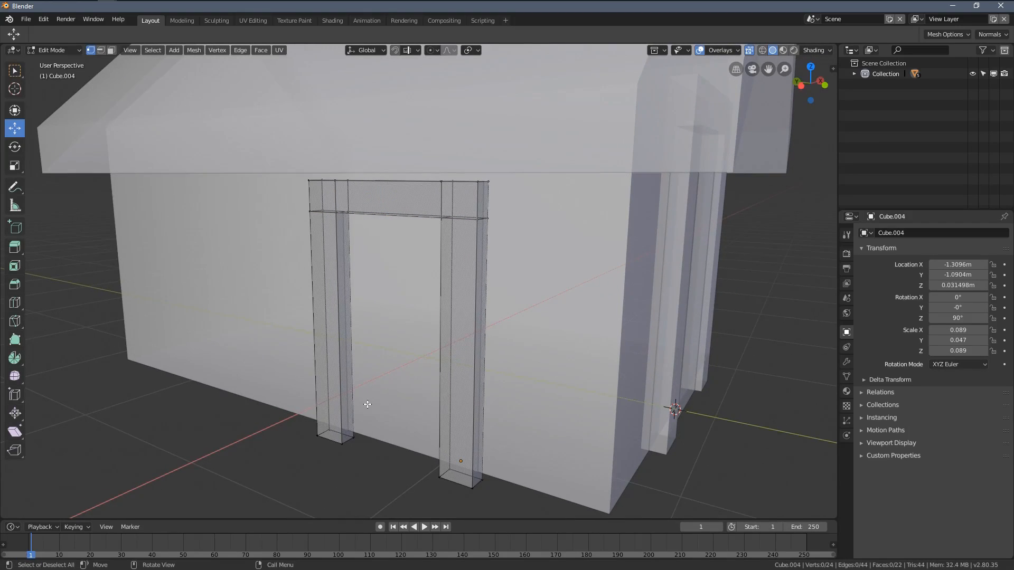
{"action": "left_click_drag", "start_coordinate": [238, 364], "coordinate": [507, 496]}
{"action": "middle_click_drag", "start_coordinate": [396, 452], "coordinate": [418, 457]}
{"action": "key", "text": "g"}
{"action": "key", "text": "z"}
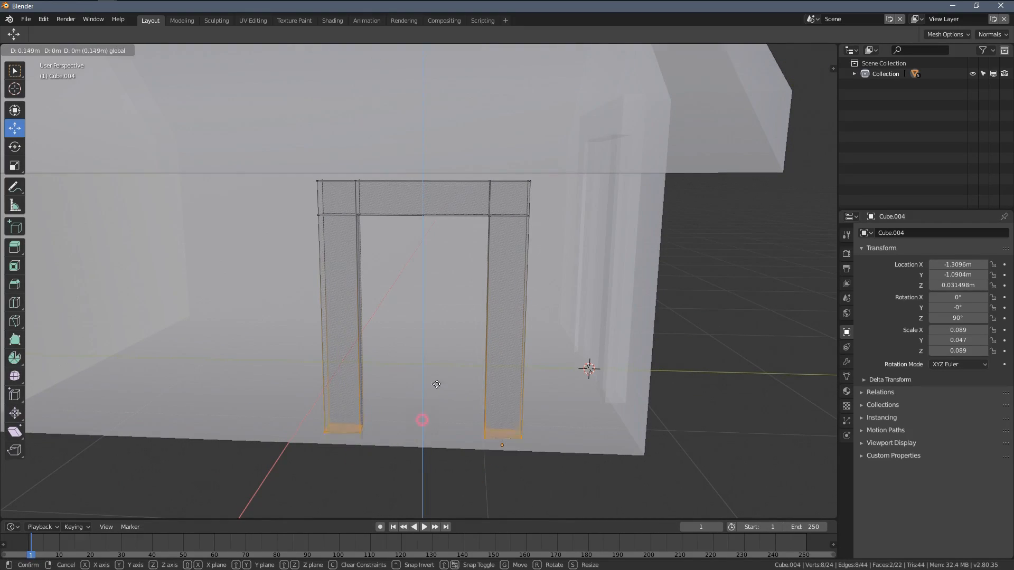
{"action": "left_click", "coordinate": [422, 265]}
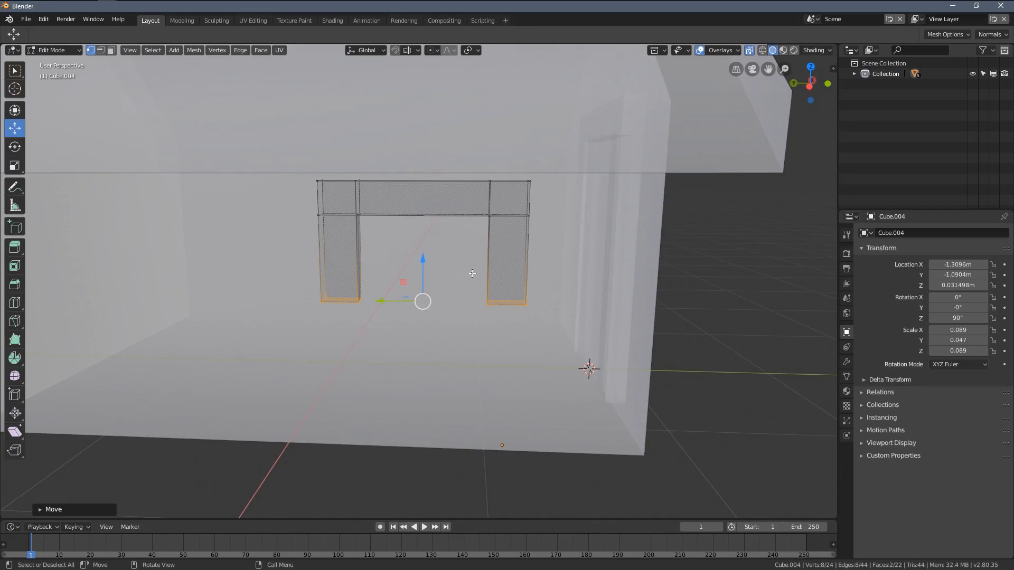
Step: Extrude the bottom faces of both shortened posts downward to form the corner blocks for the window sill
{"action": "scroll", "coordinate": [470, 273], "scroll_direction": "up", "scroll_amount": 2}
{"action": "middle_click_drag", "start_coordinate": [470, 273], "coordinate": [443, 297]}
{"action": "scroll", "coordinate": [436, 283], "scroll_direction": "up", "scroll_amount": 1}
{"action": "key", "text": "e"}
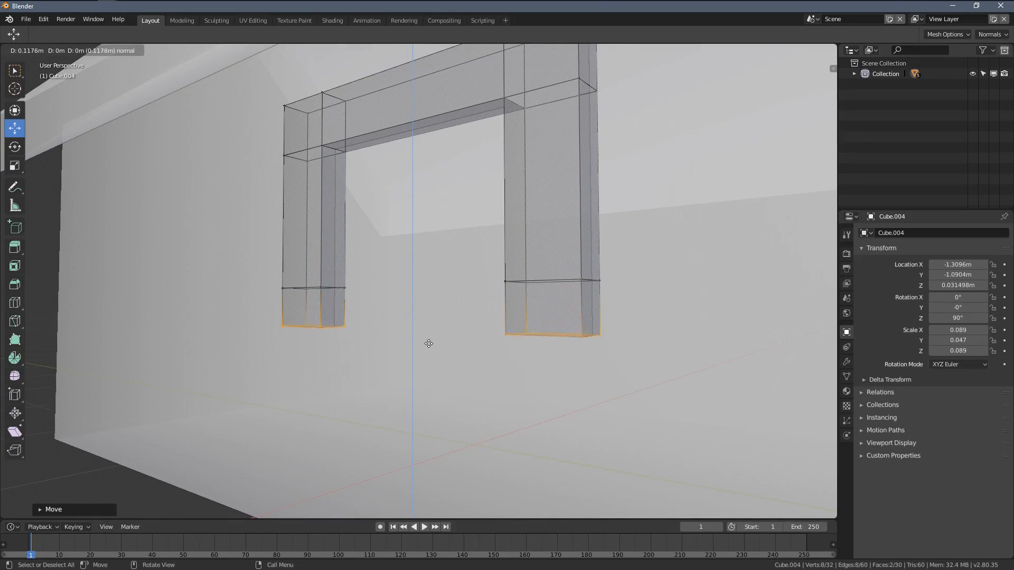
{"action": "left_click", "coordinate": [425, 354]}
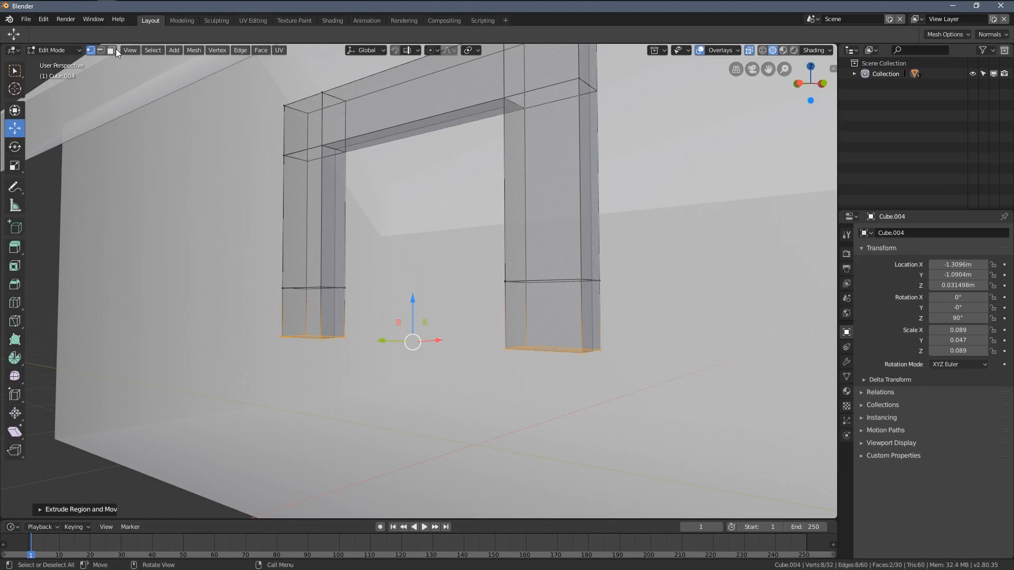
Step: Delete the two inner faces that face each other on the posts' extruded lower segments
{"action": "left_click", "coordinate": [337, 319]}
{"action": "middle_click_drag", "start_coordinate": [337, 320], "coordinate": [562, 328]}
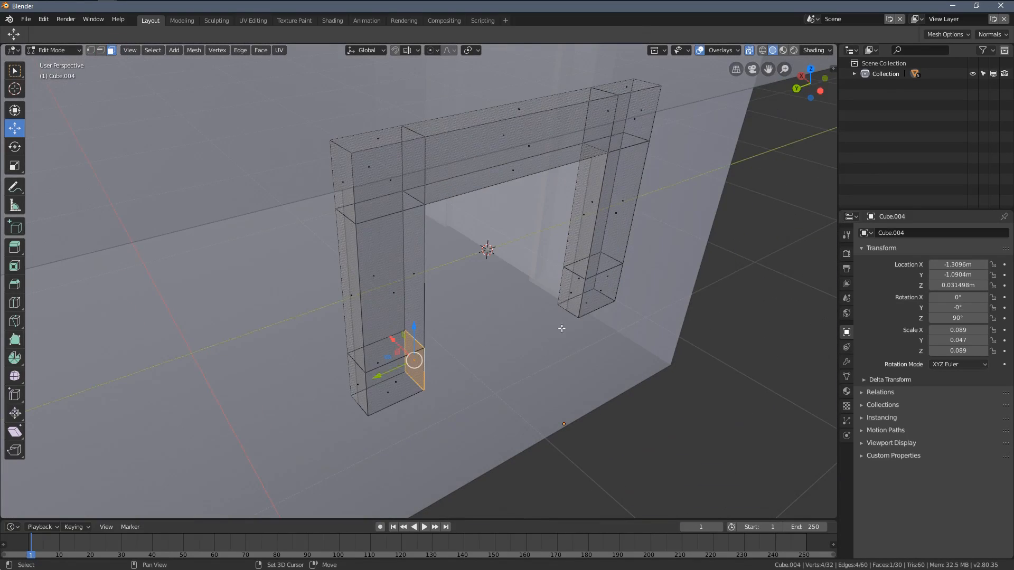
{"action": "key", "text": "x"}
{"action": "left_click", "coordinate": [572, 295]}
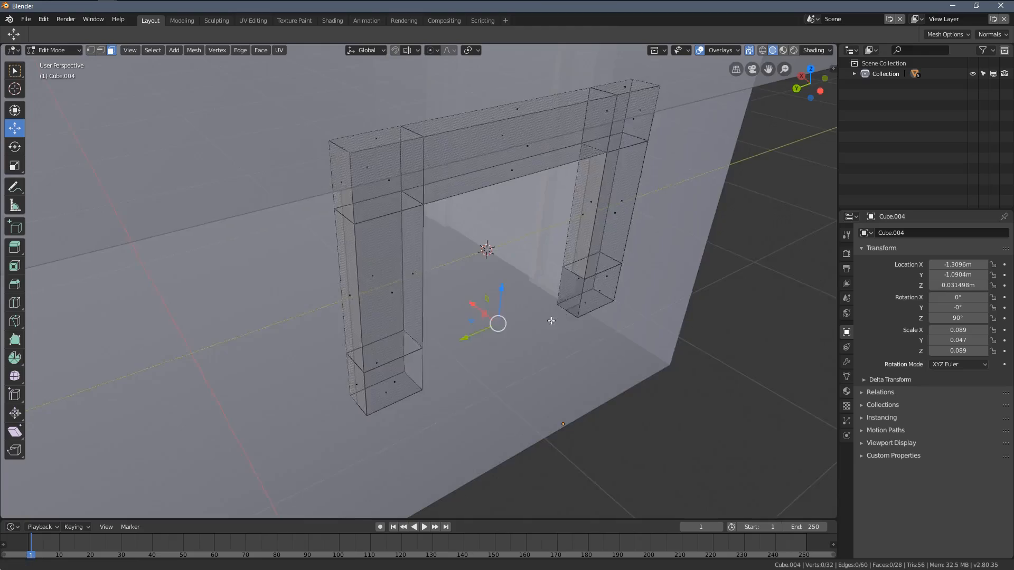
Step: Switch to edge selection and fill faces between the posts' matching lower open edges to form the window frame's sill
{"action": "middle_click_drag", "start_coordinate": [573, 294], "coordinate": [354, 317], "text": "shift"}
{"action": "left_click", "coordinate": [100, 51]}
{"action": "left_click", "coordinate": [489, 294]}
{"action": "left_click", "coordinate": [327, 286], "text": "shift"}
{"action": "scroll", "coordinate": [431, 322], "scroll_direction": "up", "scroll_amount": 3}
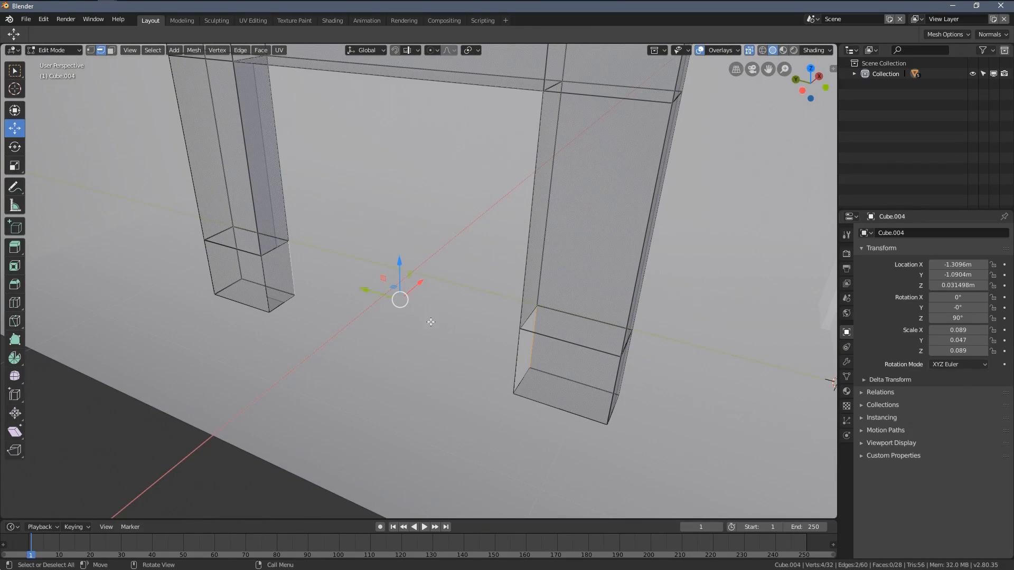
{"action": "middle_click_drag", "start_coordinate": [379, 265], "coordinate": [368, 264]}
{"action": "key", "text": "f"}
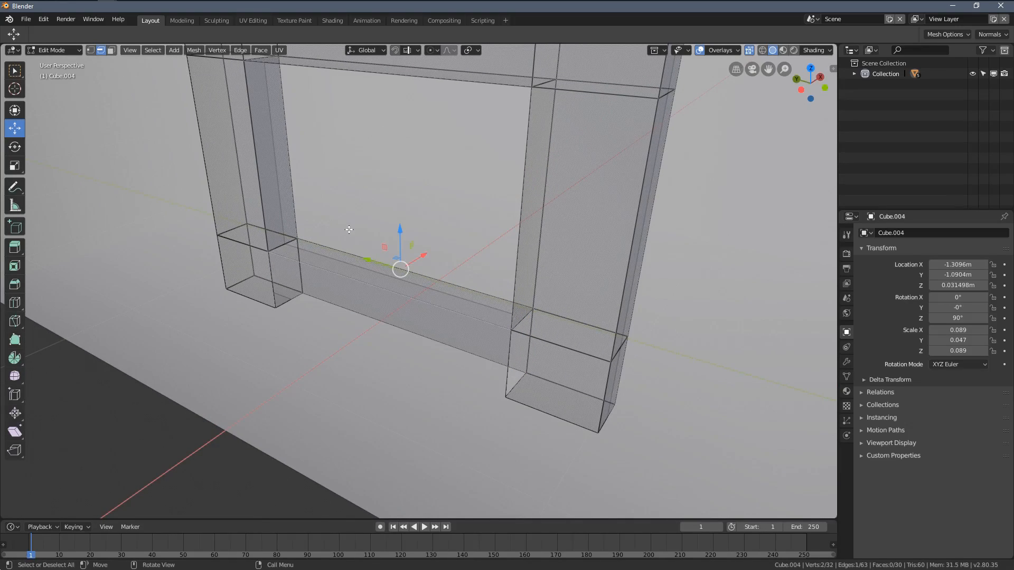
{"action": "key", "text": "f"}
{"action": "scroll", "coordinate": [359, 305], "scroll_direction": "down", "scroll_amount": 3}
{"action": "middle_click_drag", "start_coordinate": [409, 257], "coordinate": [411, 259]}
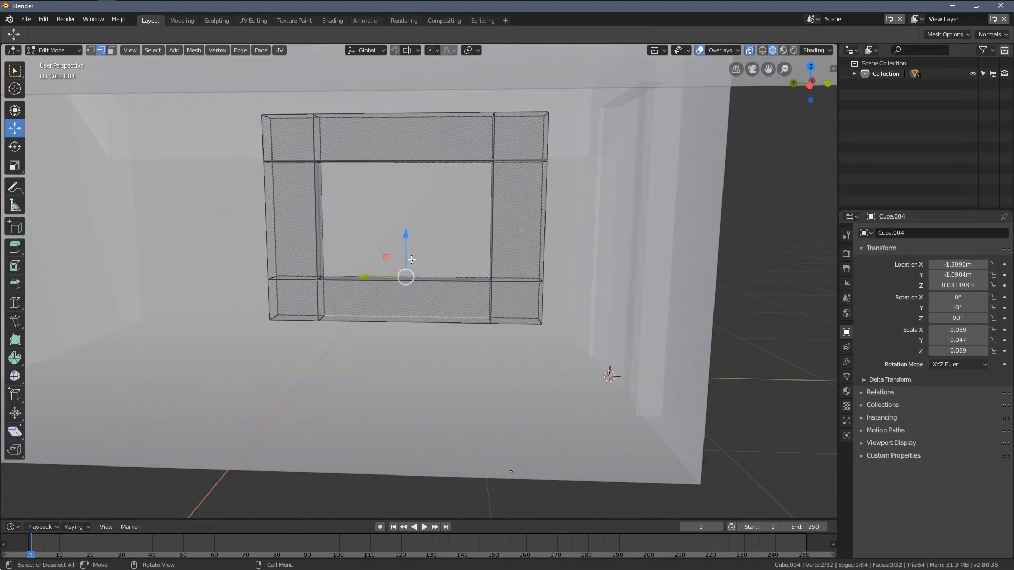
{"action": "mouse_move", "coordinate": [369, 227]}
{"action": "middle_mouse_down"}
{"action": "mouse_move", "coordinate": [394, 235]}
{"action": "mouse_move", "coordinate": [434, 282]}
{"action": "mouse_move", "coordinate": [413, 264]}
{"action": "middle_mouse_up"}
Step: Return to Object Mode and inspect the window frame in wireframe shading, then in solid shading
{"action": "key", "text": "Tab"}
{"action": "scroll", "coordinate": [407, 251], "scroll_direction": "down", "scroll_amount": 3}
{"action": "key", "text": "z"}
{"action": "left_click", "coordinate": [326, 284]}
{"action": "key", "text": "z"}
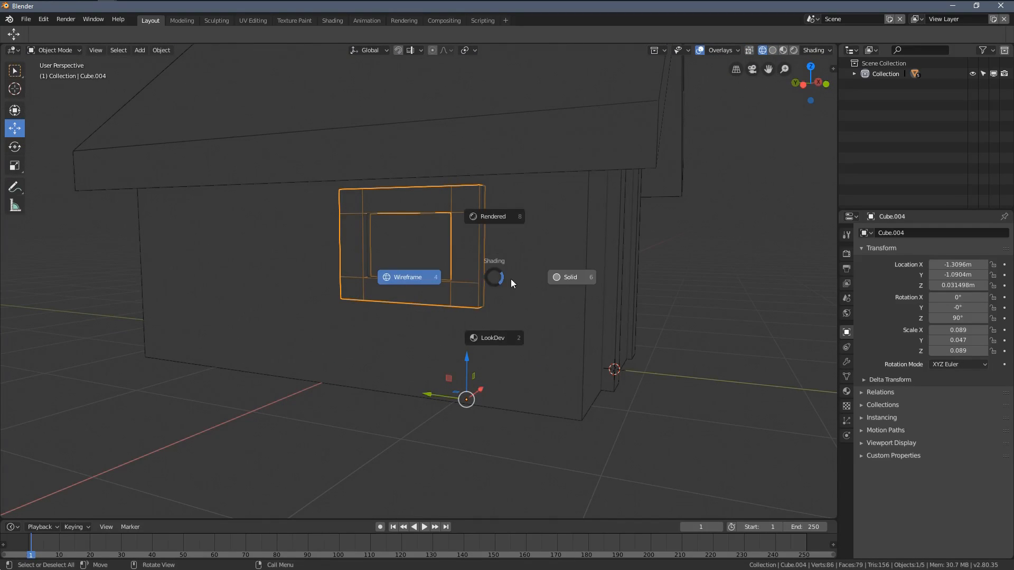
{"action": "left_click", "coordinate": [511, 279]}
Step: In Edit Mode with X-ray on, select all vertices of the window frame's sill and lower them along Z to make the opening taller
{"action": "mouse_move", "coordinate": [525, 262]}
{"action": "middle_mouse_down"}
{"action": "mouse_move", "coordinate": [473, 264]}
{"action": "mouse_move", "coordinate": [459, 268]}
{"action": "mouse_move", "coordinate": [498, 271]}
{"action": "mouse_move", "coordinate": [421, 285]}
{"action": "mouse_move", "coordinate": [427, 281]}
{"action": "mouse_move", "coordinate": [378, 281]}
{"action": "middle_mouse_up"}
{"action": "key", "text": "Tab"}
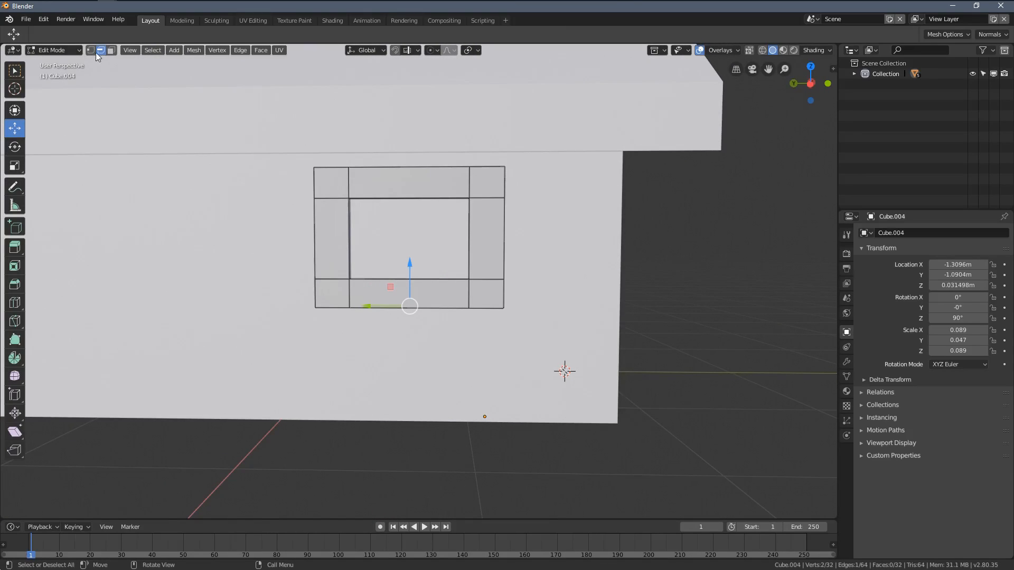
{"action": "mouse_move", "coordinate": [298, 266]}
{"action": "middle_mouse_down"}
{"action": "mouse_move", "coordinate": [321, 278]}
{"action": "mouse_move", "coordinate": [292, 265]}
{"action": "middle_mouse_up"}
{"action": "key", "text": "alt+z"}
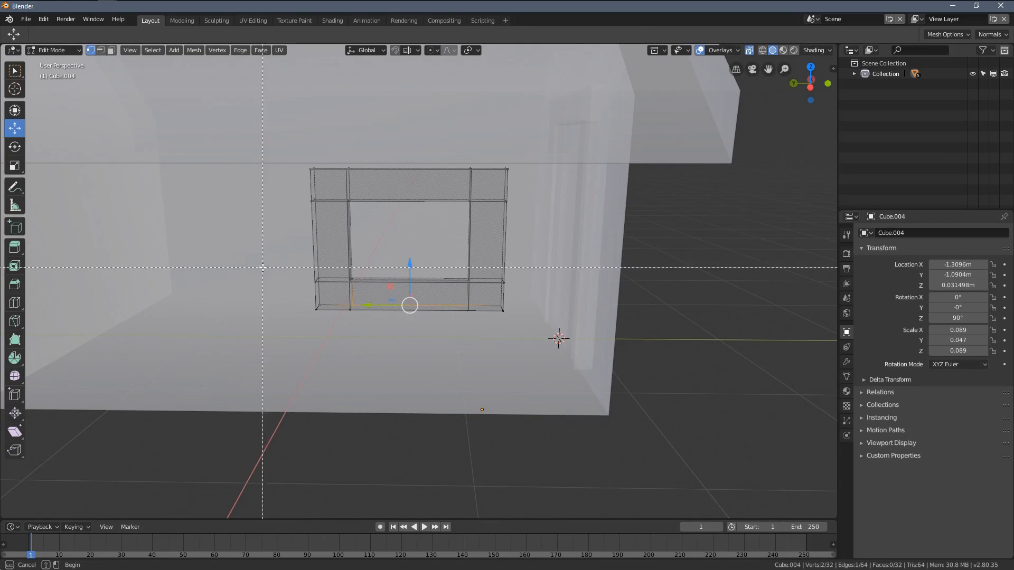
{"action": "left_click_drag", "start_coordinate": [548, 346], "coordinate": [544, 344]}
{"action": "left_click_drag", "start_coordinate": [410, 255], "coordinate": [383, 276]}
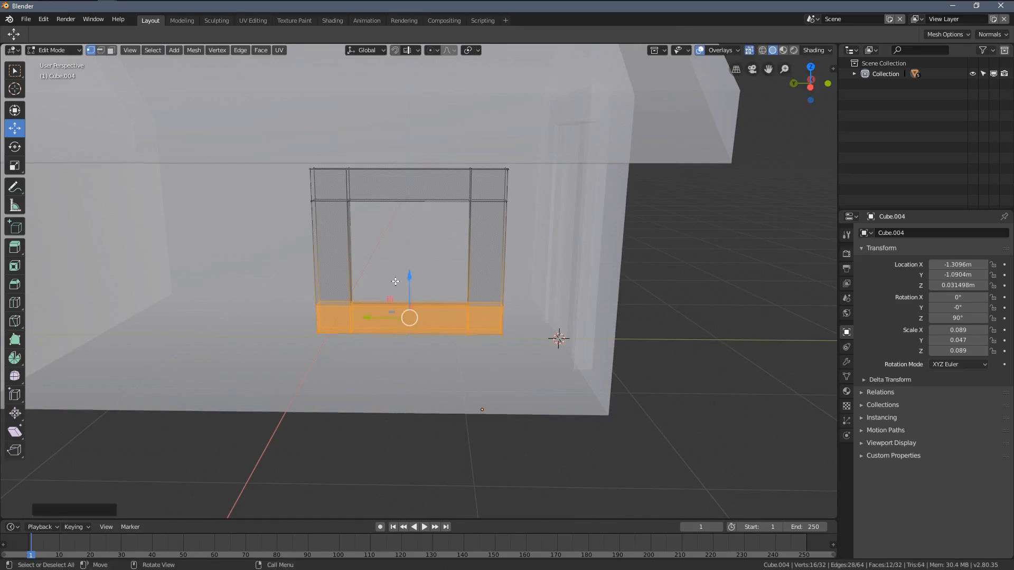
Step: Select all vertices of the window frame's left post and move them slightly inward along Y to narrow the frame
{"action": "middle_click_drag", "start_coordinate": [383, 277], "coordinate": [340, 232]}
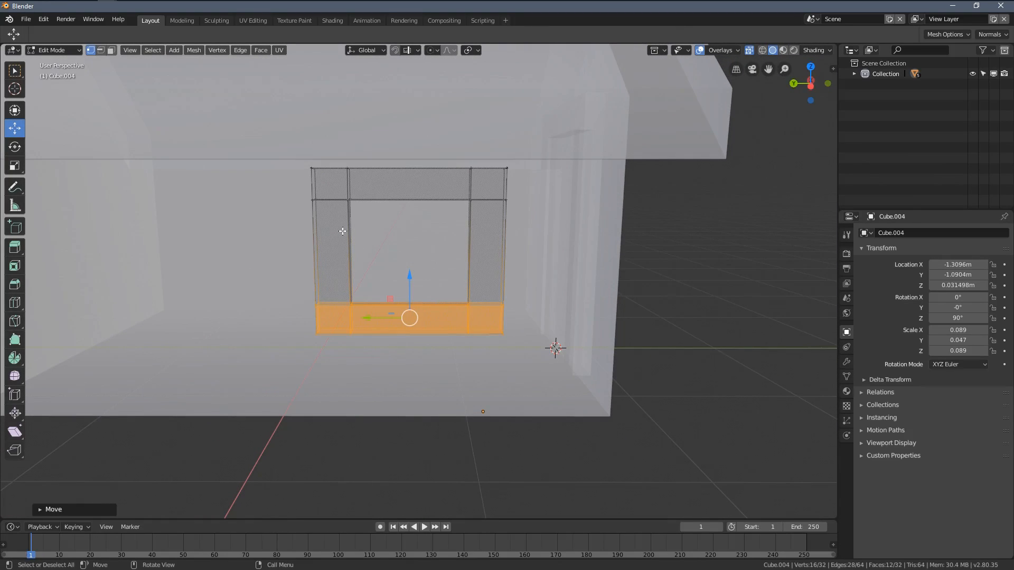
{"action": "key", "text": "alt+a"}
{"action": "left_click_drag", "start_coordinate": [301, 213], "coordinate": [366, 307]}
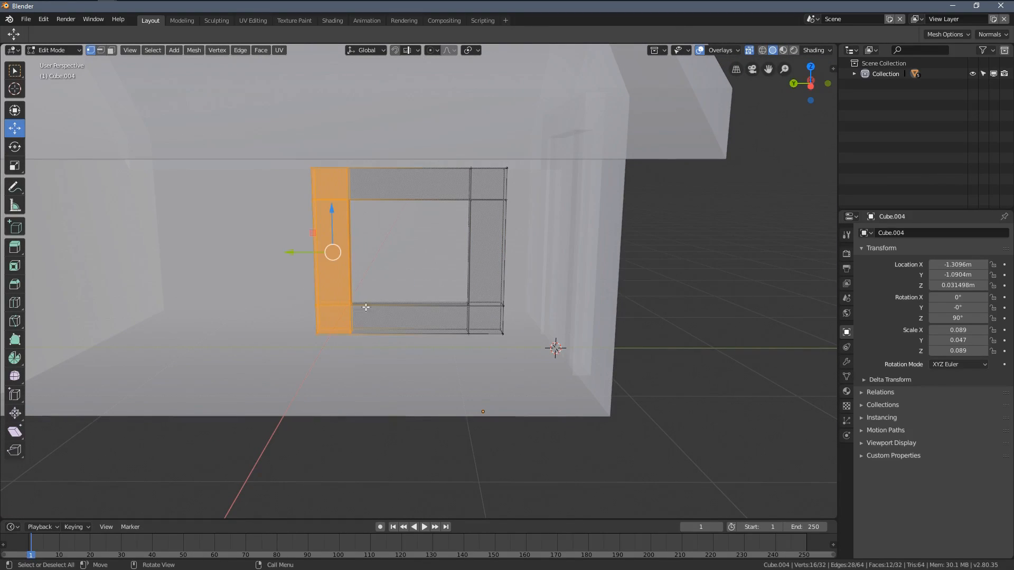
{"action": "left_click_drag", "start_coordinate": [300, 245], "coordinate": [303, 254]}
{"action": "scroll", "coordinate": [338, 264], "scroll_direction": "down", "scroll_amount": 4}
{"action": "middle_click_drag", "start_coordinate": [455, 285], "coordinate": [407, 283]}
Step: Return to Object Mode, turn off X-ray and move the window frame outward along X to about -1.33 m
{"action": "key", "text": "Tab"}
{"action": "middle_click_drag", "start_coordinate": [491, 278], "coordinate": [429, 330]}
{"action": "key", "text": "alt+z"}
{"action": "scroll", "coordinate": [430, 330], "scroll_direction": "up", "scroll_amount": 4}
{"action": "left_click_drag", "start_coordinate": [487, 441], "coordinate": [472, 462]}
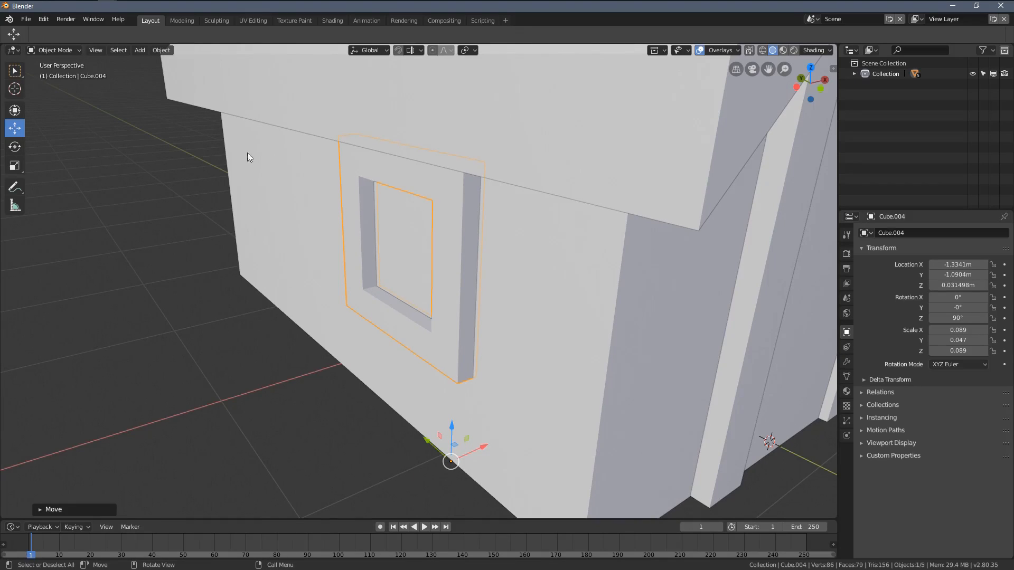
Step: Set the window frame's origin to its geometry and snap the 3D cursor to the selected frame
{"action": "left_click", "coordinate": [160, 50]}
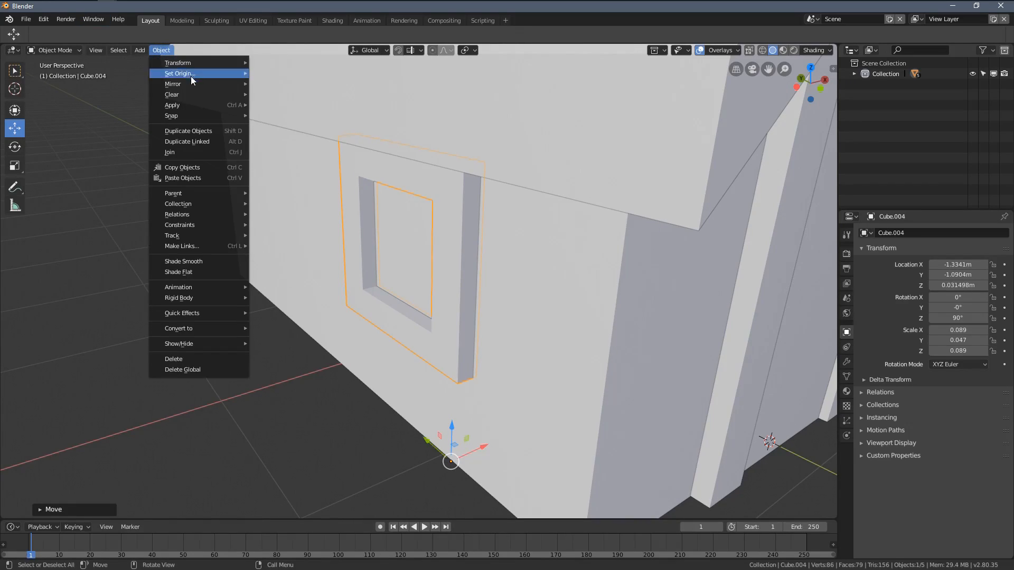
{"action": "mouse_move", "coordinate": [188, 85]}
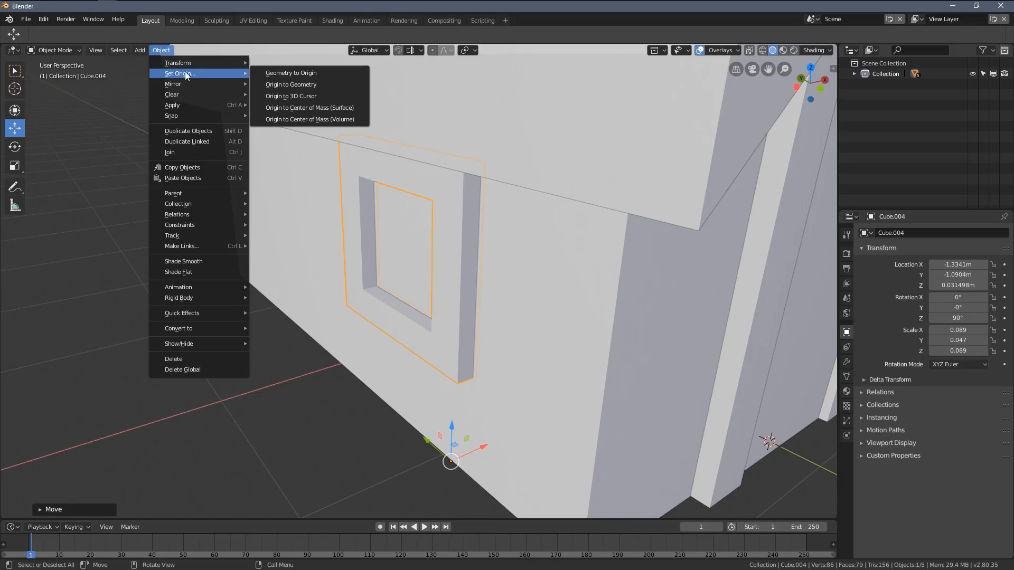
{"action": "left_click", "coordinate": [323, 91]}
{"action": "middle_click_drag", "start_coordinate": [323, 90], "coordinate": [469, 272]}
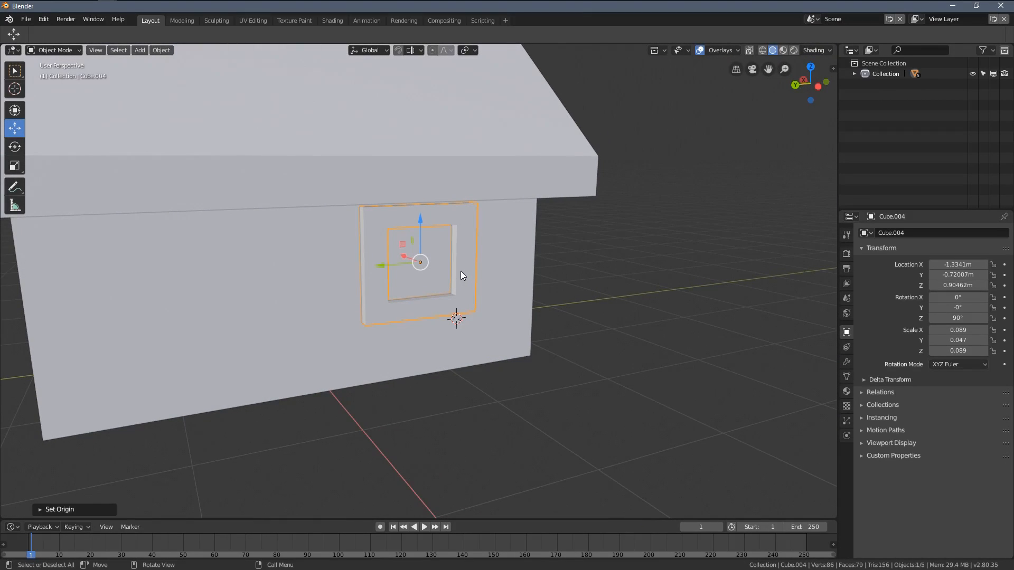
{"action": "key", "text": "shift+s"}
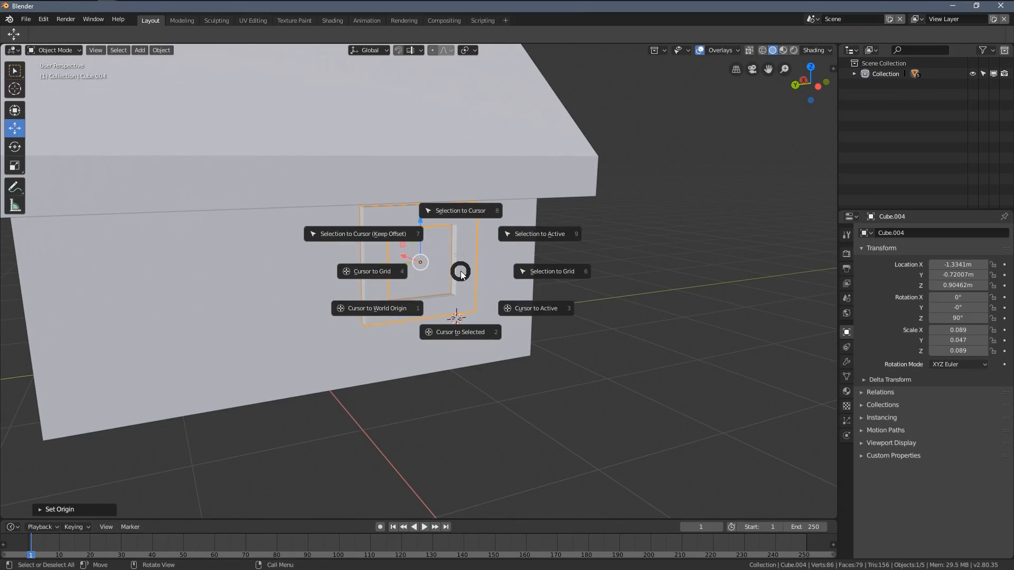
{"action": "left_click", "coordinate": [459, 333]}
{"action": "middle_click_drag", "start_coordinate": [436, 248], "coordinate": [391, 302]}
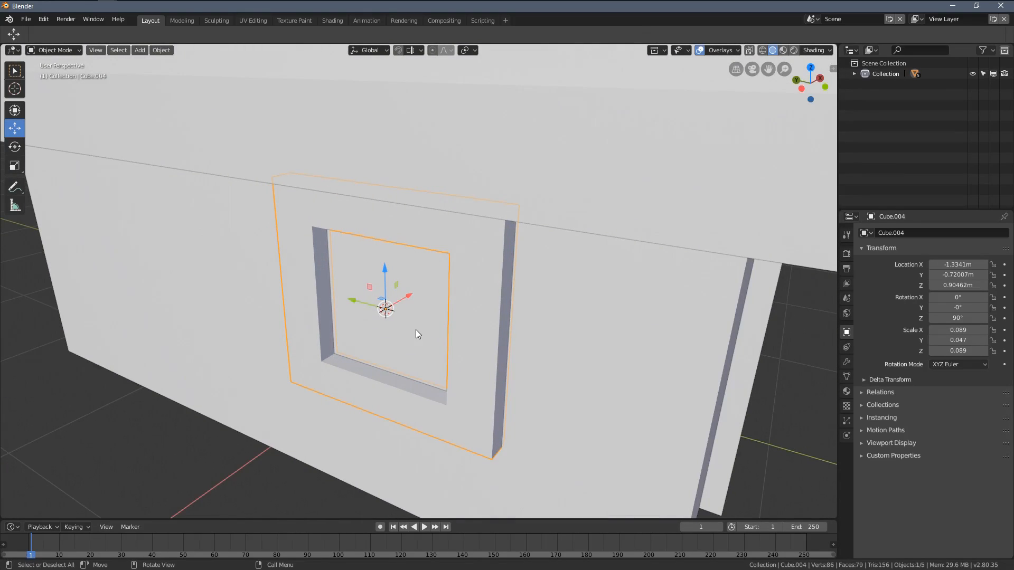
Step: Add a cube at the 3D cursor for the window pane, scale it to about 0.245 and flatten it along X
{"action": "key", "text": "shift+a"}
{"action": "mouse_move", "coordinate": [420, 329]}
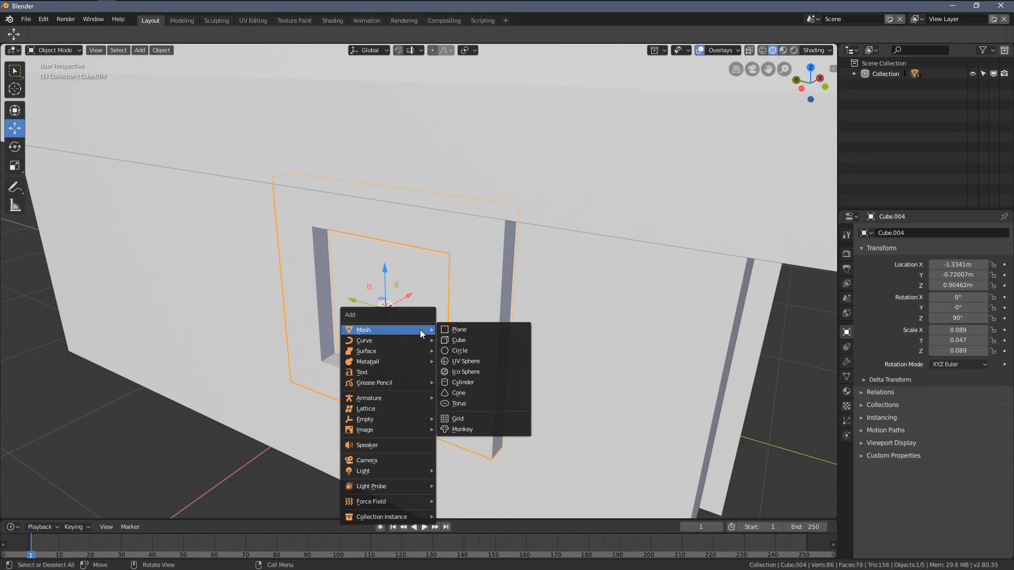
{"action": "left_click", "coordinate": [483, 341]}
{"action": "key", "text": "s"}
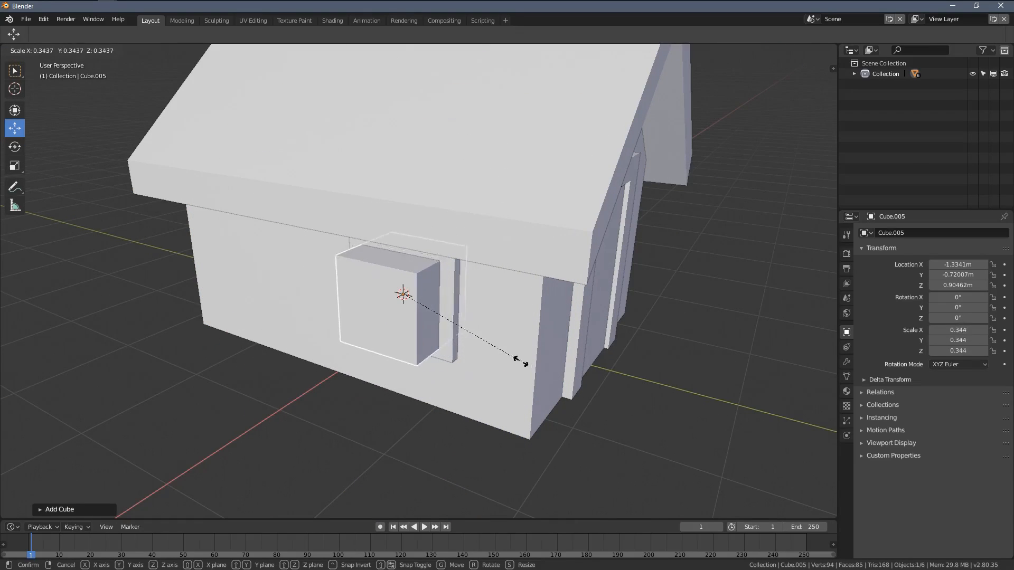
{"action": "left_click", "coordinate": [486, 349]}
{"action": "scroll", "coordinate": [716, 329], "scroll_direction": "up", "scroll_amount": 4}
{"action": "key", "text": "s"}
{"action": "key", "text": "x"}
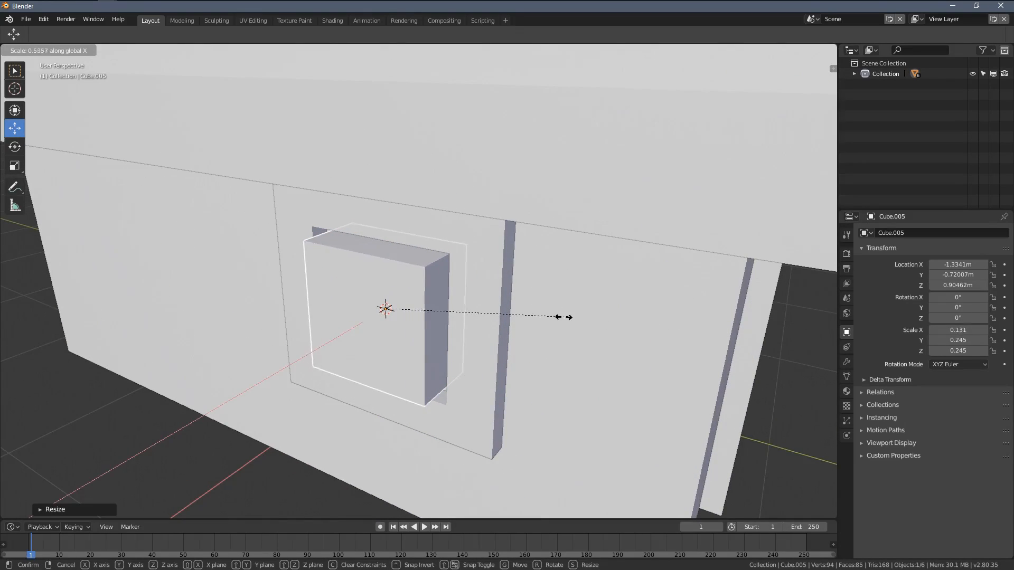
{"action": "left_click", "coordinate": [428, 311]}
Step: Enlarge the pane to a scale of about 0.295 to fill the frame opening and thin it along X to about 0.016
{"action": "middle_click_drag", "start_coordinate": [428, 311], "coordinate": [506, 349]}
{"action": "key", "text": "s"}
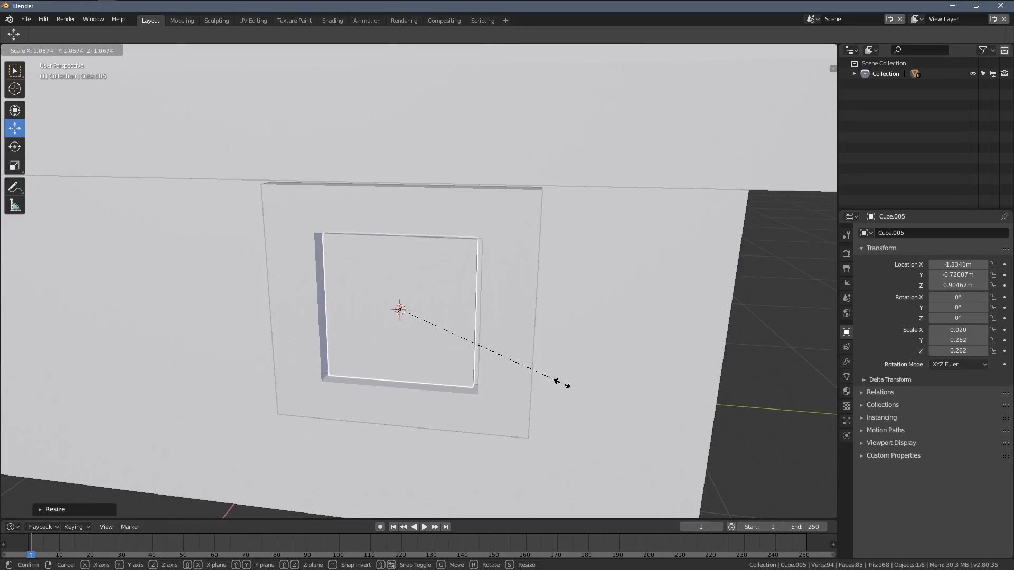
{"action": "left_click", "coordinate": [564, 384]}
{"action": "middle_click_drag", "start_coordinate": [425, 344], "coordinate": [648, 337]}
{"action": "key", "text": "s"}
{"action": "left_click", "coordinate": [499, 359]}
{"action": "key", "text": "s"}
{"action": "key", "text": "x"}
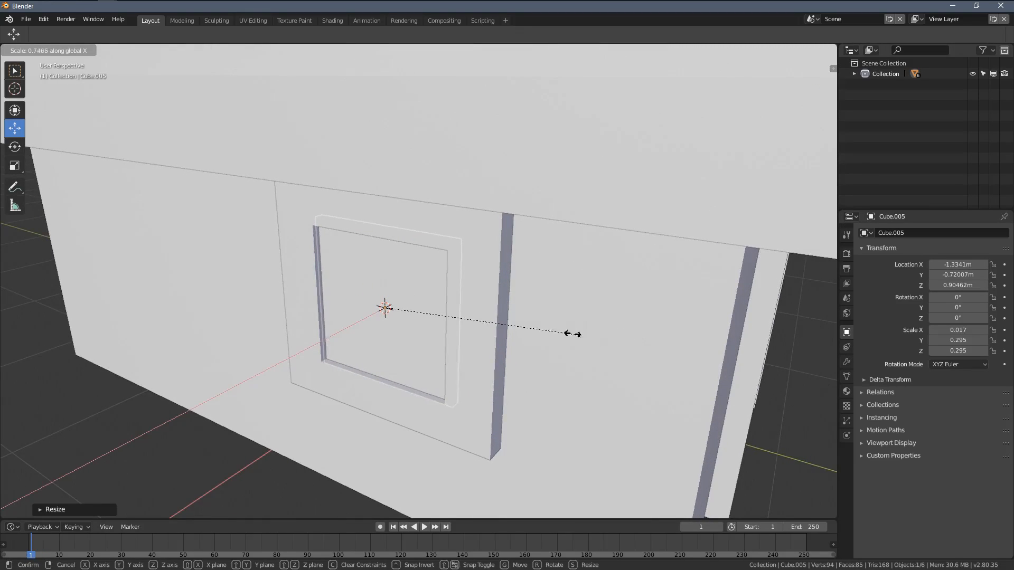
{"action": "left_click", "coordinate": [475, 335]}
Step: Move the pane inward along X to -1.316 m so it sits recessed in the frame, and deselect everything
{"action": "middle_click_drag", "start_coordinate": [475, 335], "coordinate": [434, 278]}
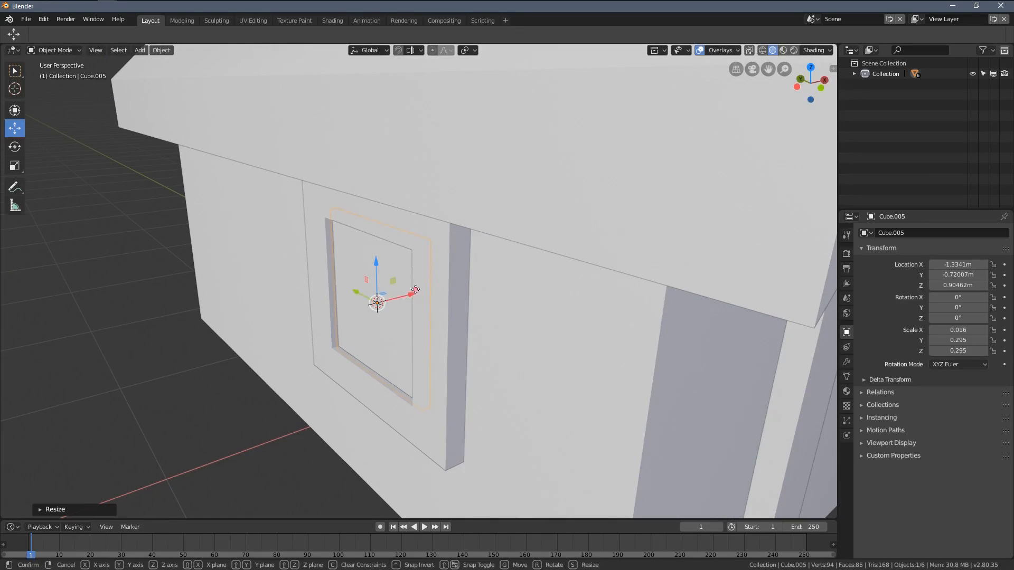
{"action": "mouse_move", "coordinate": [415, 289]}
{"action": "left_mouse_down"}
{"action": "mouse_move", "coordinate": [436, 286]}
{"action": "mouse_move", "coordinate": [423, 299]}
{"action": "left_mouse_up"}
{"action": "middle_click_drag", "start_coordinate": [343, 293], "coordinate": [402, 312]}
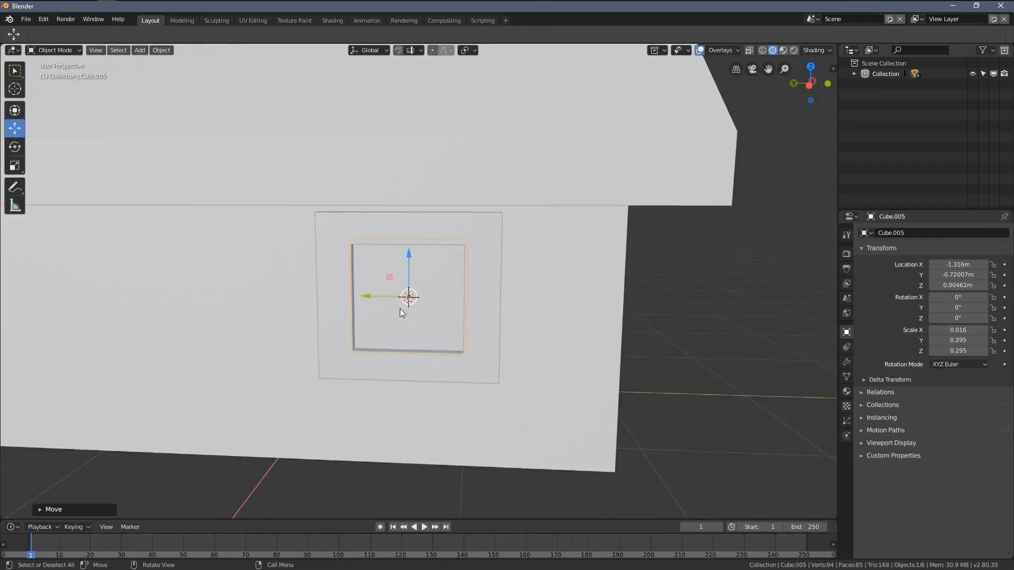
{"action": "scroll", "coordinate": [399, 309], "scroll_direction": "down", "scroll_amount": 2}
{"action": "key", "text": "alt+a"}
{"action": "mouse_move", "coordinate": [461, 289]}
{"action": "middle_mouse_down"}
{"action": "mouse_move", "coordinate": [321, 252]}
{"action": "mouse_move", "coordinate": [473, 283]}
{"action": "middle_mouse_up"}
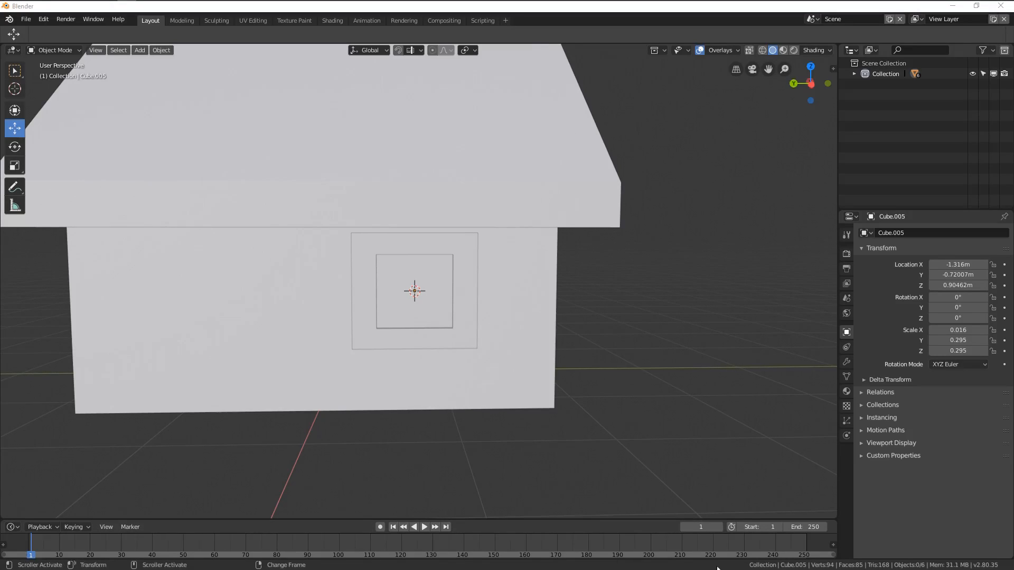
Step: Select the window pane and frame together and duplicate them about 1.5 m along Y on the same wall
{"action": "scroll", "coordinate": [417, 388], "scroll_direction": "up", "scroll_amount": 3}
{"action": "left_click", "coordinate": [454, 330]}
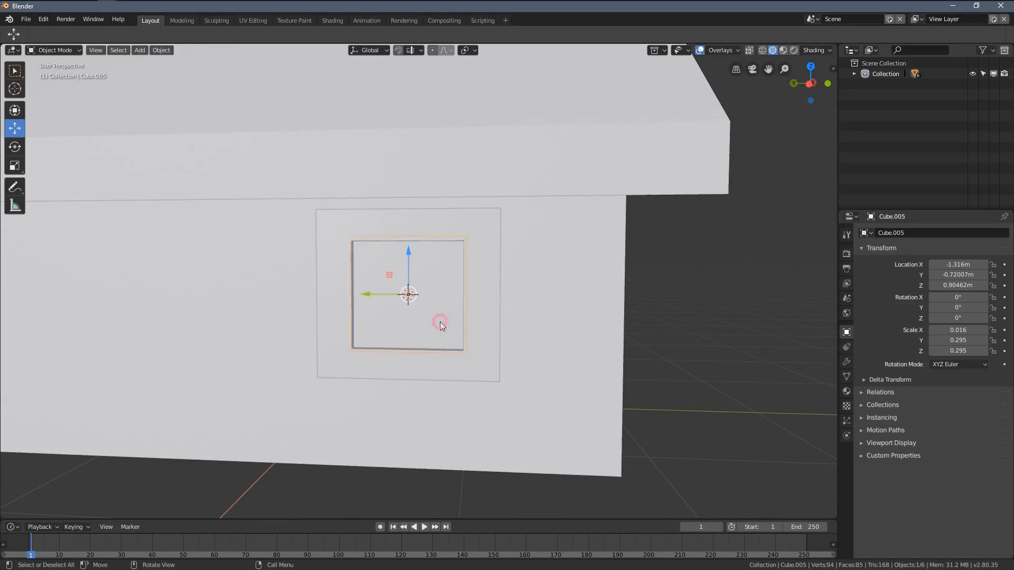
{"action": "left_click", "coordinate": [455, 369], "text": "shift"}
{"action": "middle_click_drag", "start_coordinate": [470, 350], "coordinate": [559, 325]}
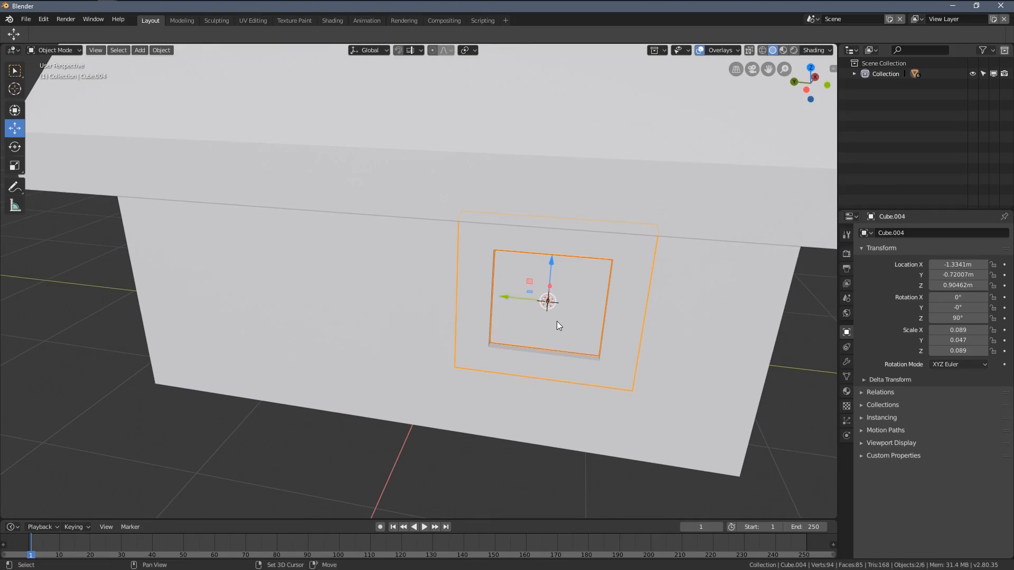
{"action": "key", "text": "shift+d"}
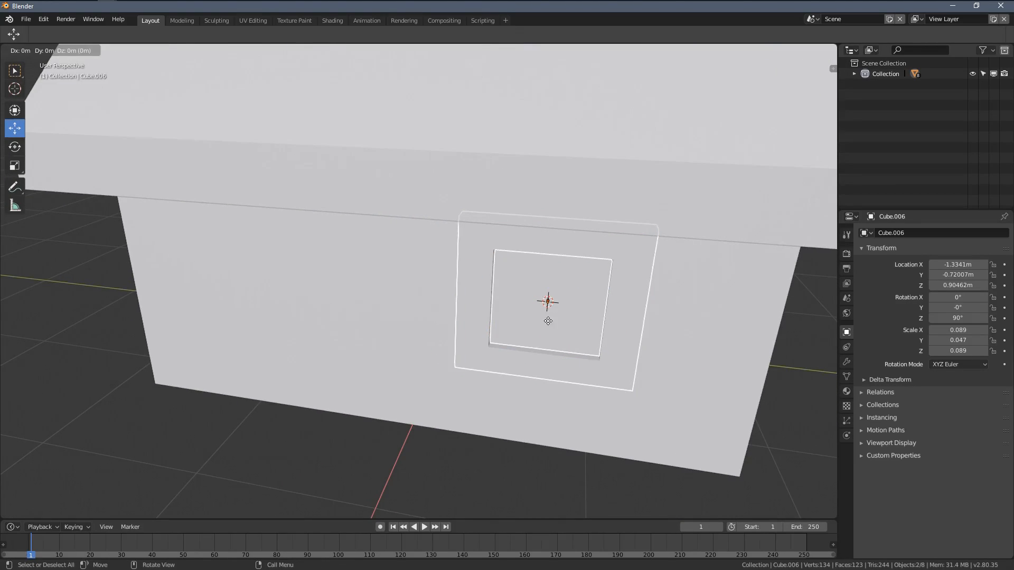
{"action": "key", "text": "y"}
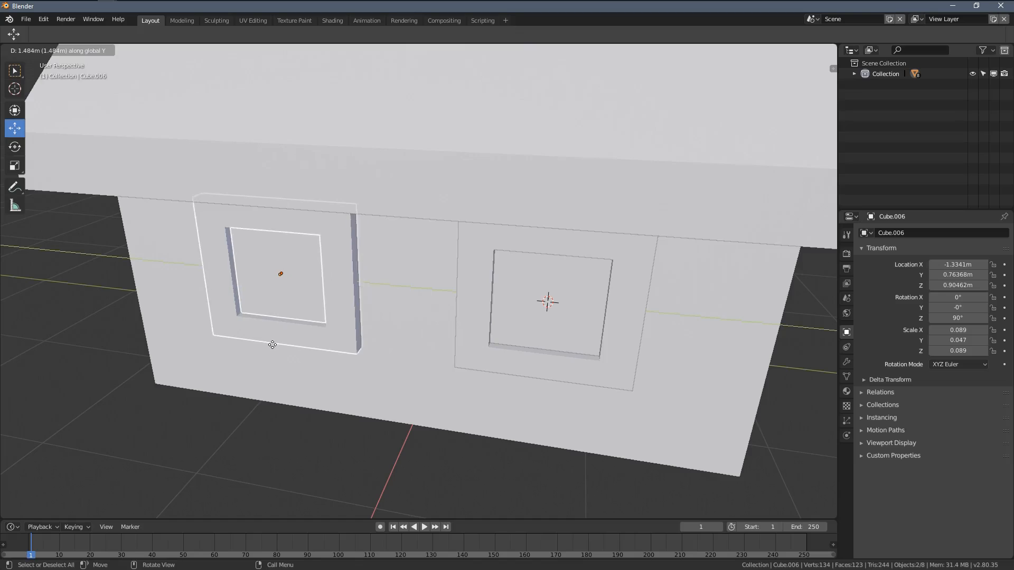
{"action": "left_click", "coordinate": [275, 349]}
Step: Select the frames and panes of both windows and switch the viewport to wireframe shading
{"action": "middle_click_drag", "start_coordinate": [275, 349], "coordinate": [472, 294]}
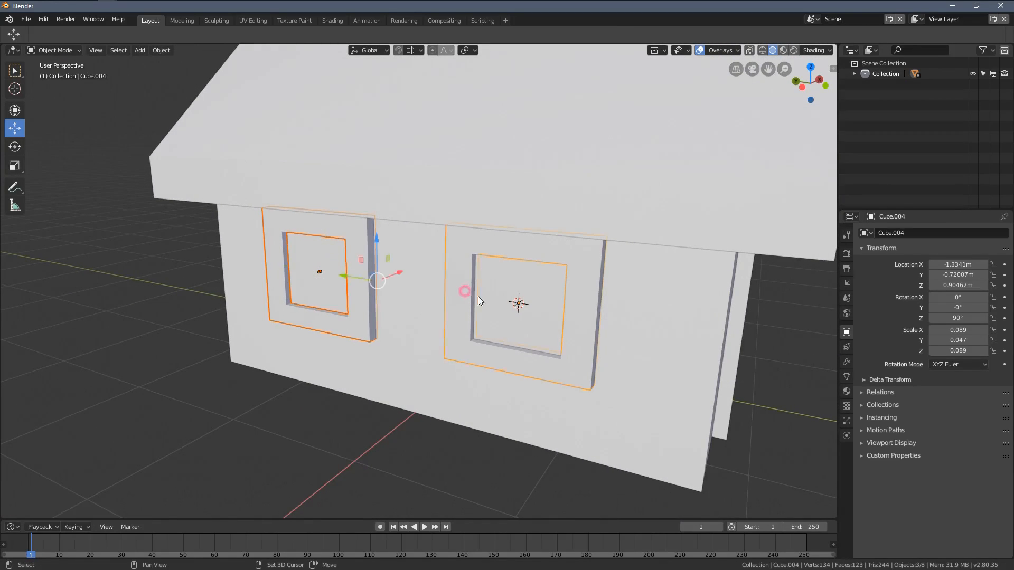
{"action": "mouse_move", "coordinate": [592, 324]}
{"action": "middle_mouse_down"}
{"action": "mouse_move", "coordinate": [502, 294]}
{"action": "mouse_move", "coordinate": [532, 344]}
{"action": "mouse_move", "coordinate": [450, 326]}
{"action": "mouse_move", "coordinate": [518, 321]}
{"action": "middle_mouse_up"}
{"action": "key", "text": "z"}
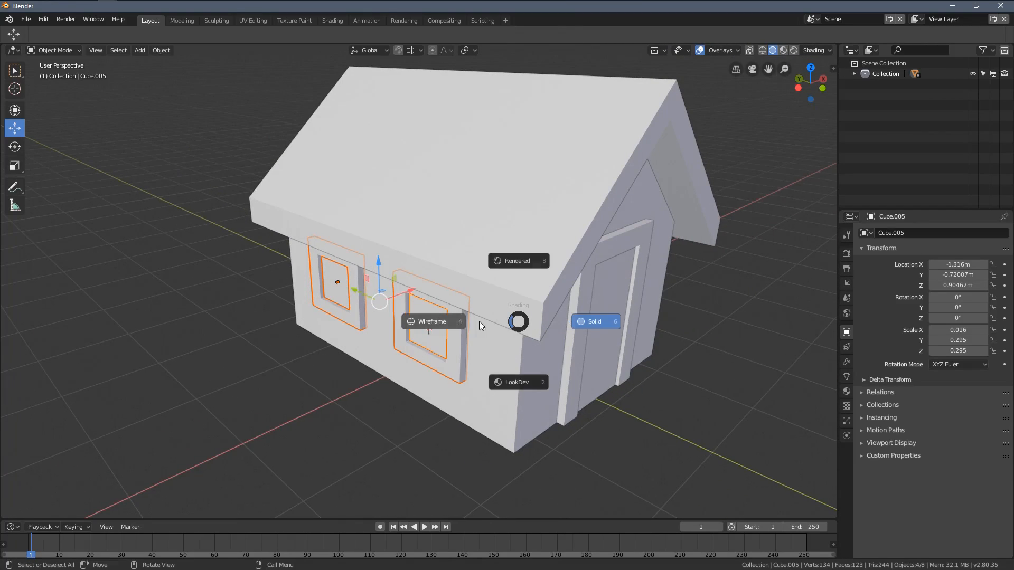
{"action": "left_click", "coordinate": [426, 322]}
{"action": "mouse_move", "coordinate": [429, 328]}
{"action": "middle_mouse_down"}
{"action": "mouse_move", "coordinate": [487, 301]}
{"action": "mouse_move", "coordinate": [502, 326]}
{"action": "middle_mouse_up"}
{"action": "key", "text": "g"}
{"action": "right_click", "coordinate": [493, 285]}
{"action": "scroll", "coordinate": [507, 281], "scroll_direction": "down", "scroll_amount": 7}
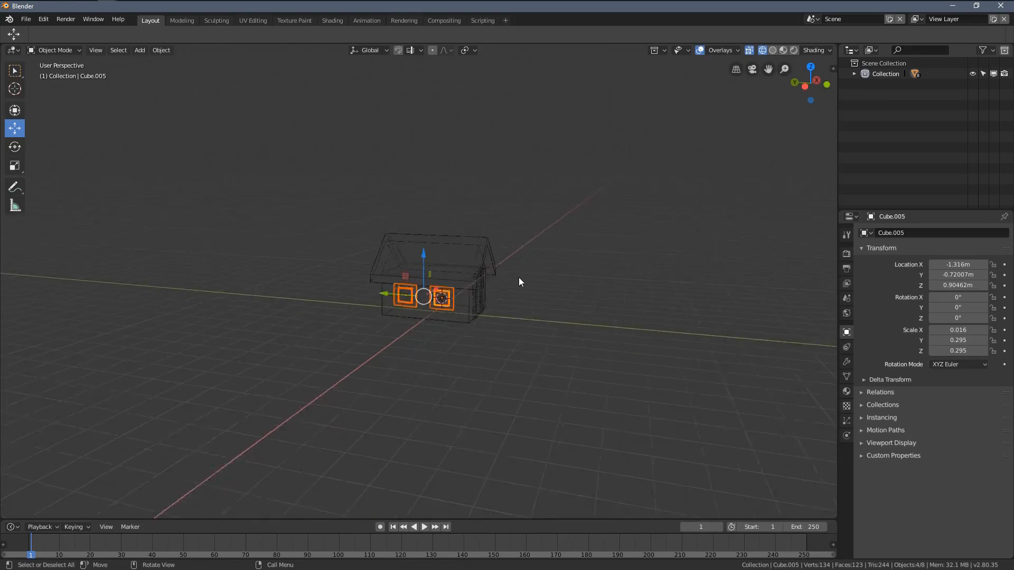
{"action": "scroll", "coordinate": [519, 282], "scroll_direction": "up", "scroll_amount": 6}
{"action": "middle_click_drag", "start_coordinate": [509, 335], "coordinate": [437, 316]}
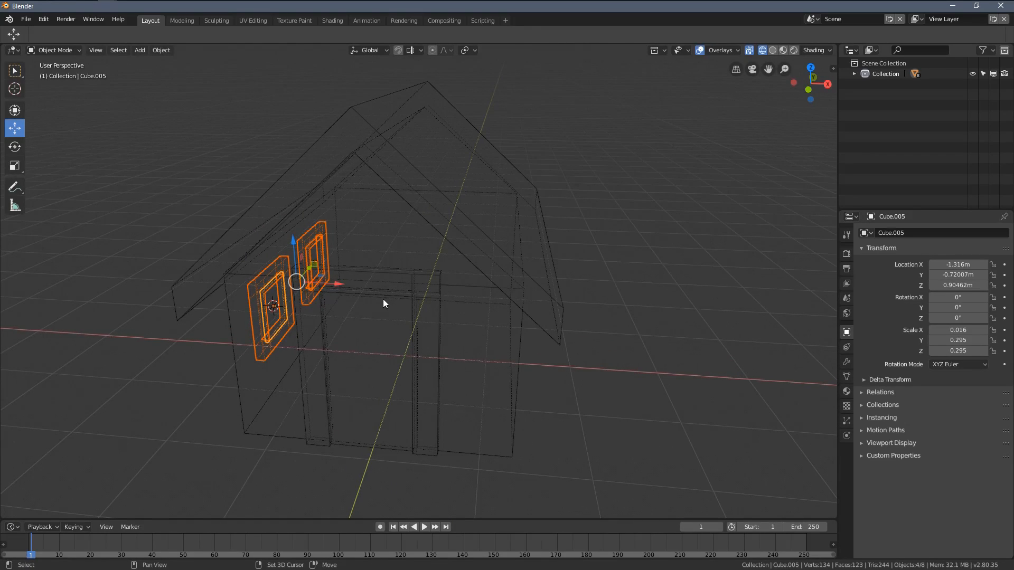
Step: Duplicate both windows about 3.42 m along X beyond the opposite wall and return to solid shading
{"action": "key", "text": "shift+d"}
{"action": "key", "text": "x"}
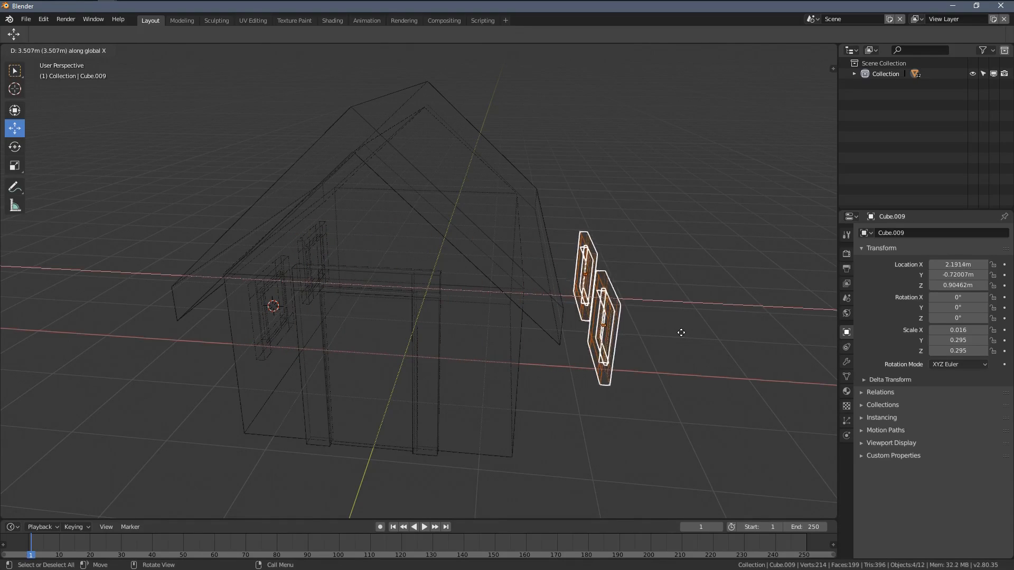
{"action": "left_click", "coordinate": [670, 339]}
{"action": "middle_click_drag", "start_coordinate": [669, 340], "coordinate": [327, 296]}
{"action": "key", "text": "z"}
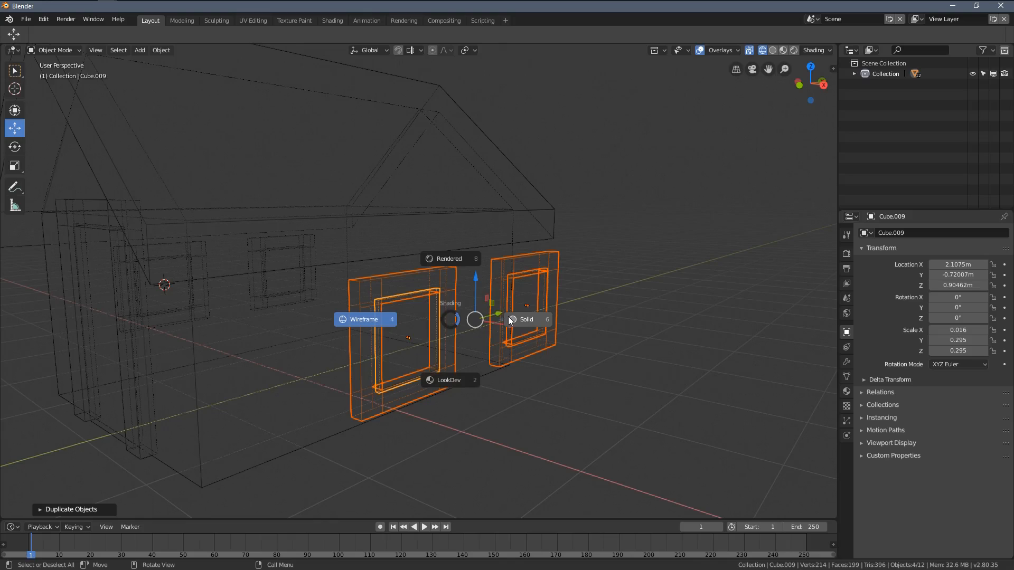
{"action": "left_click", "coordinate": [508, 316]}
Step: Rotate the duplicated windows 180° around Z so they face away from the house
{"action": "mouse_move", "coordinate": [512, 291]}
{"action": "middle_mouse_down"}
{"action": "mouse_move", "coordinate": [508, 319]}
{"action": "mouse_move", "coordinate": [545, 298]}
{"action": "mouse_move", "coordinate": [552, 309]}
{"action": "middle_mouse_up"}
{"action": "key", "text": "r"}
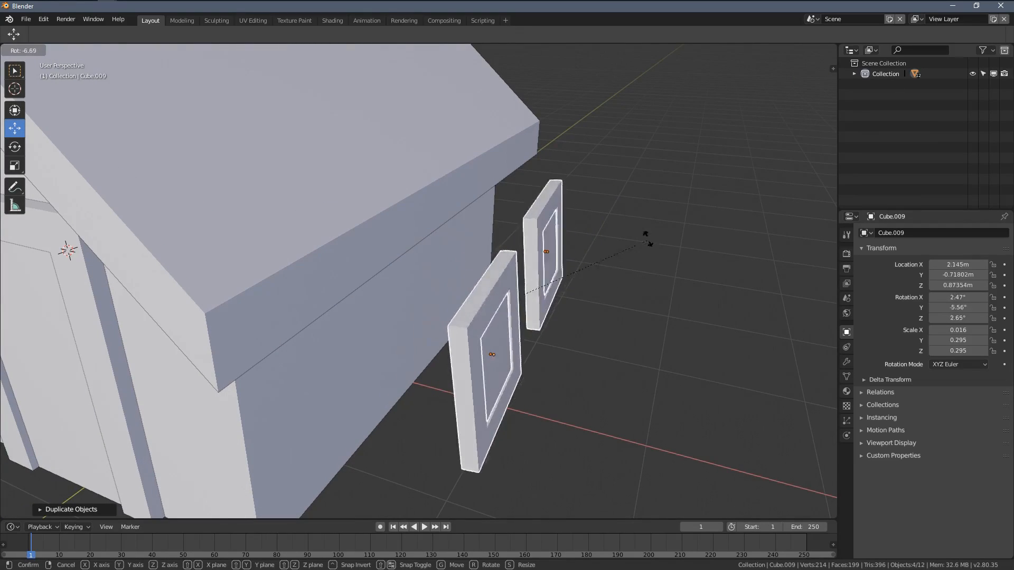
{"action": "key", "text": "z"}
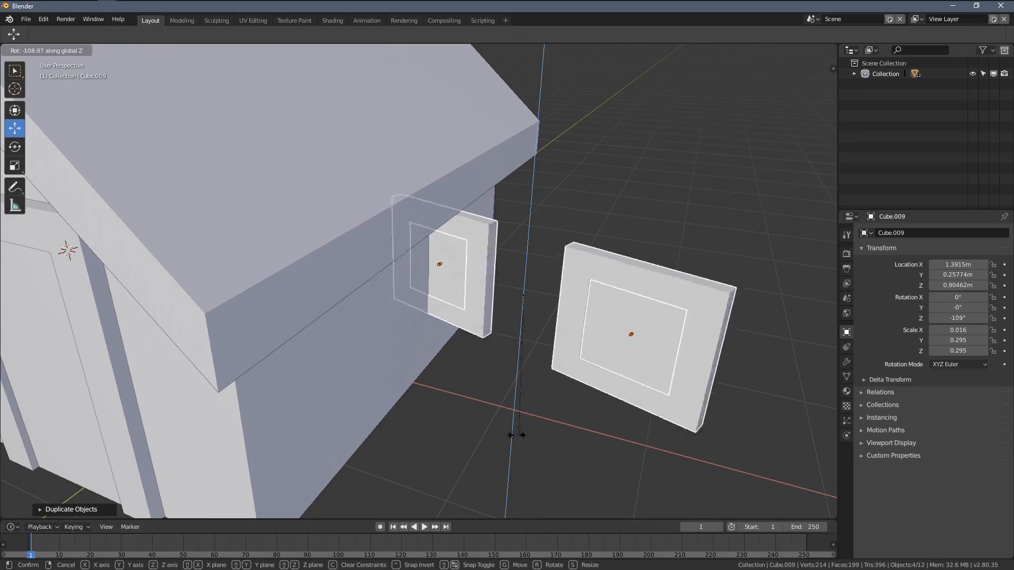
{"action": "type", "text": "18"}
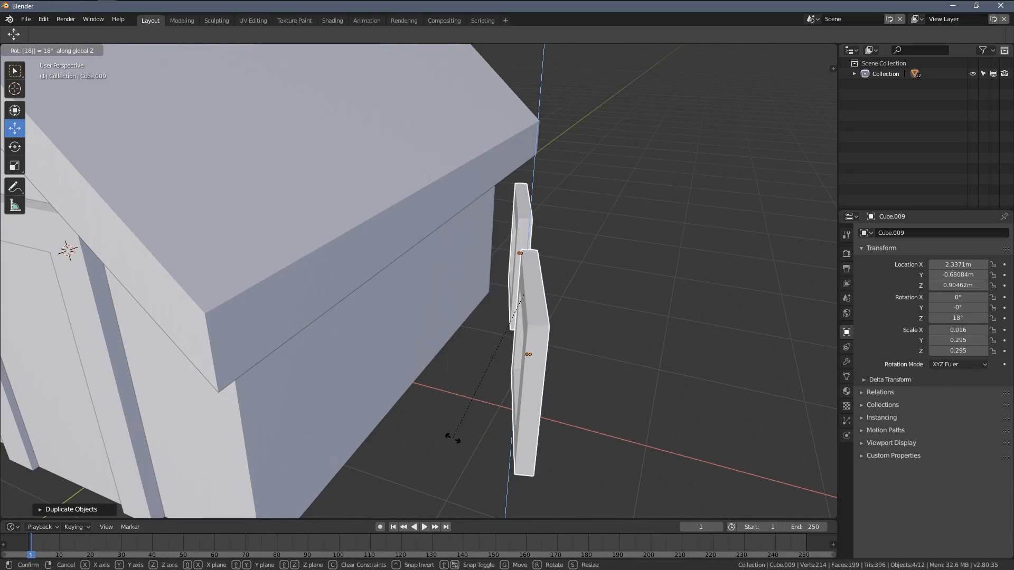
{"action": "type", "text": "0"}
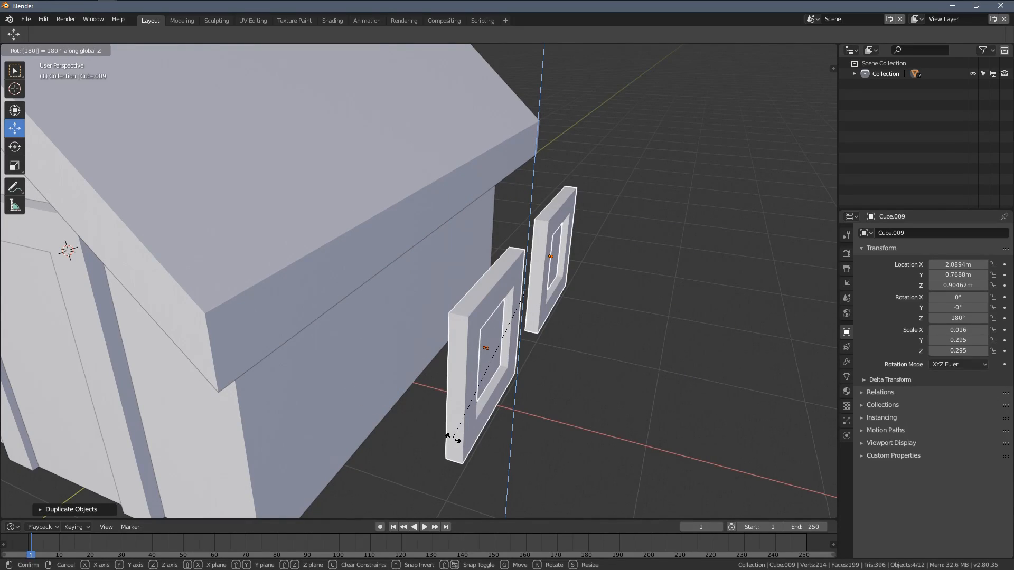
{"action": "key", "text": "Return"}
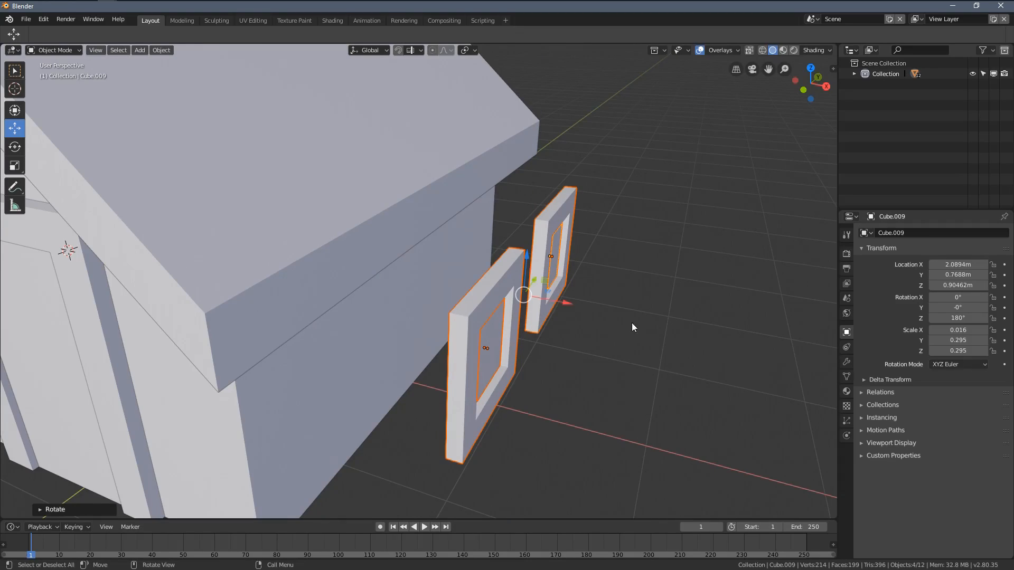
Step: Move the rotated windows along X against the opposite side wall, placing the panes at about 1.31 m
{"action": "middle_click_drag", "start_coordinate": [632, 322], "coordinate": [586, 344]}
{"action": "left_click_drag", "start_coordinate": [571, 305], "coordinate": [525, 312]}
{"action": "middle_click_drag", "start_coordinate": [525, 312], "coordinate": [488, 297]}
{"action": "left_click_drag", "start_coordinate": [487, 297], "coordinate": [451, 298]}
{"action": "middle_click_drag", "start_coordinate": [451, 298], "coordinate": [456, 399]}
{"action": "middle_click_drag", "start_coordinate": [345, 323], "coordinate": [379, 308]}
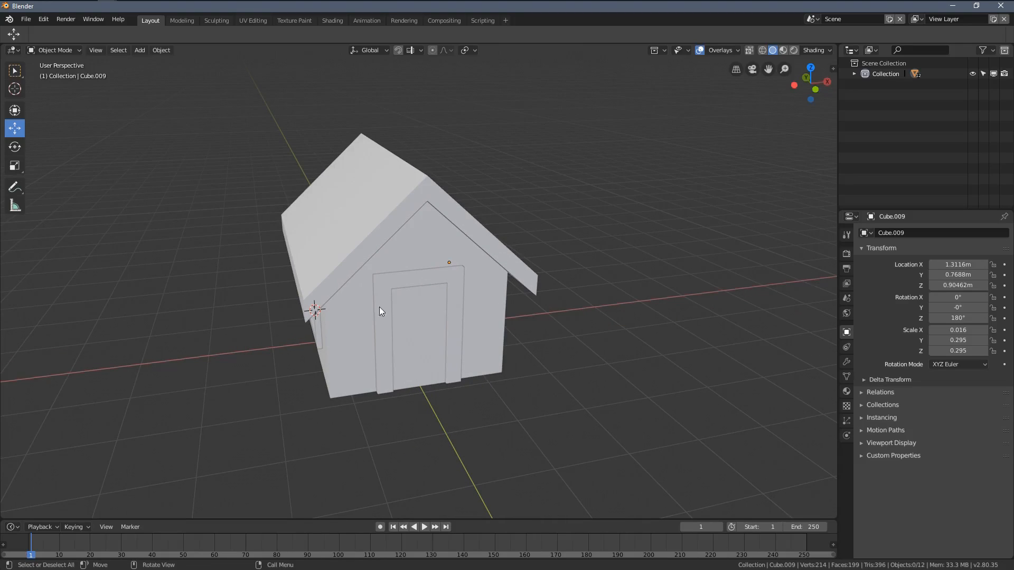
{"action": "middle_click_drag", "start_coordinate": [353, 172], "coordinate": [437, 290]}
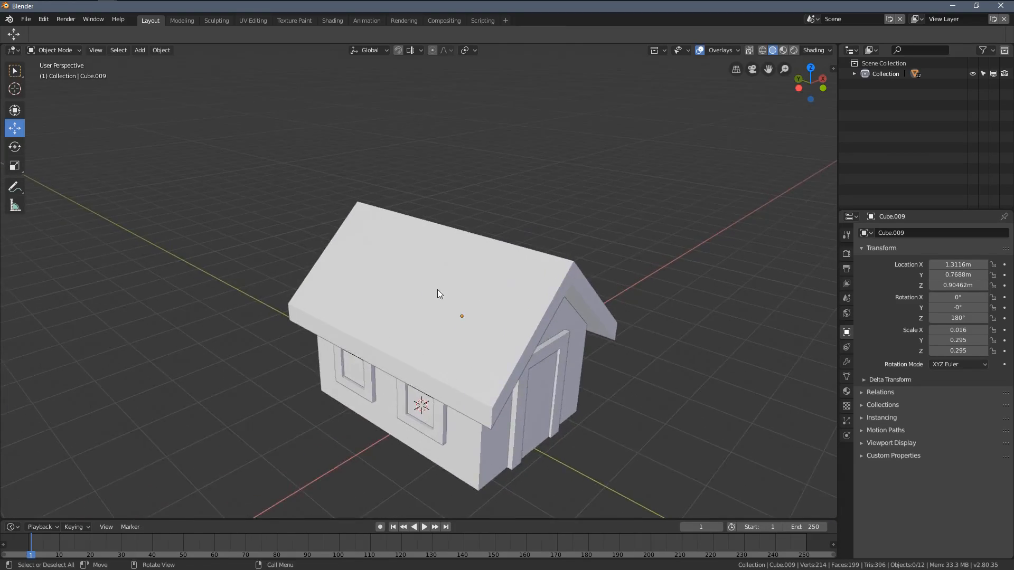
{"action": "scroll", "coordinate": [360, 253], "scroll_direction": "up", "scroll_amount": 4}
{"action": "middle_click_drag", "start_coordinate": [360, 252], "coordinate": [321, 275]}
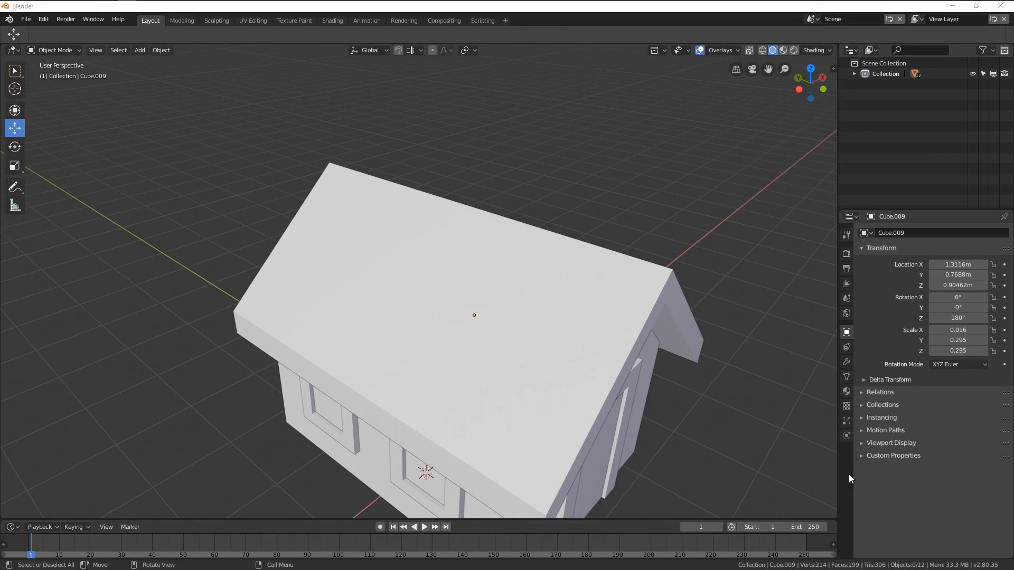
{"action": "middle_click_drag", "start_coordinate": [533, 327], "coordinate": [450, 318]}
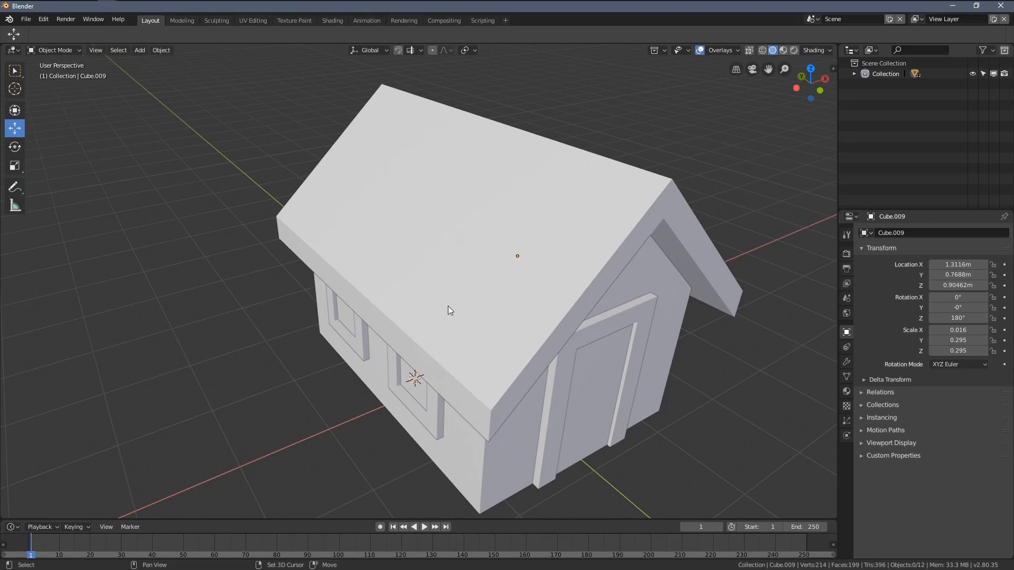
Step: Reset the 3D cursor to the world origin and add a cube mesh there for the chimney
{"action": "key", "text": "shift+c"}
{"action": "scroll", "coordinate": [447, 305], "scroll_direction": "down", "scroll_amount": 1}
{"action": "mouse_move", "coordinate": [448, 306]}
{"action": "middle_mouse_down", "text": "shift"}
{"action": "mouse_move", "coordinate": [429, 345]}
{"action": "mouse_move", "coordinate": [460, 309]}
{"action": "middle_mouse_up", "text": "shift"}
{"action": "middle_click_drag", "start_coordinate": [475, 364], "coordinate": [433, 302]}
{"action": "scroll", "coordinate": [430, 307], "scroll_direction": "down", "scroll_amount": 7}
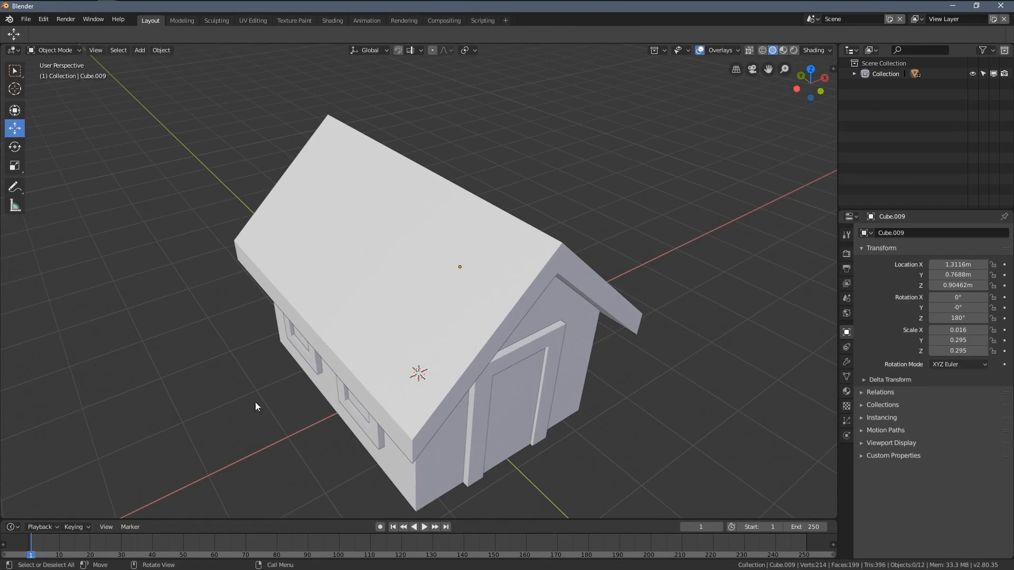
{"action": "scroll", "coordinate": [389, 334], "scroll_direction": "down", "scroll_amount": 10}
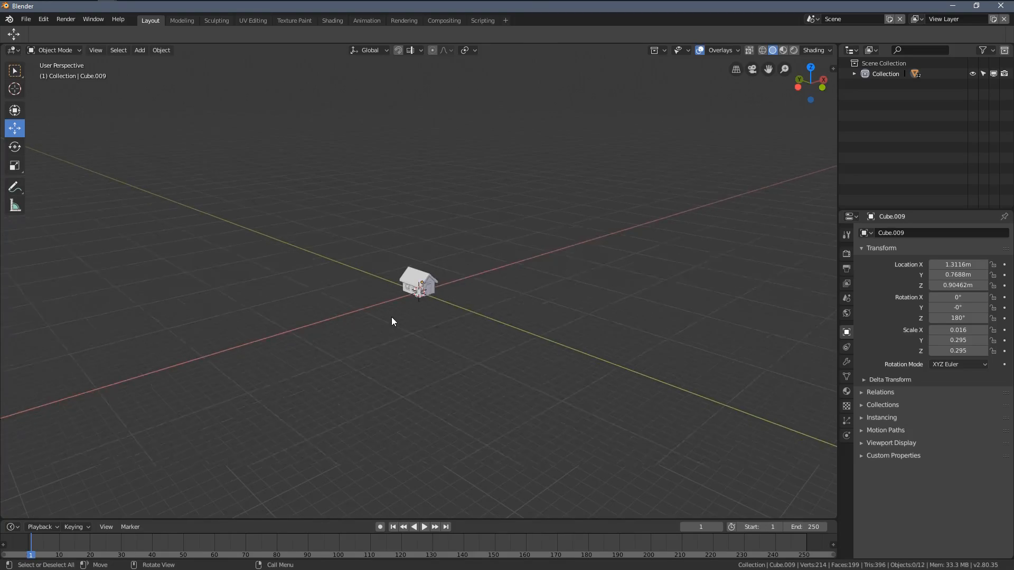
{"action": "key", "text": "KP_Decimal"}
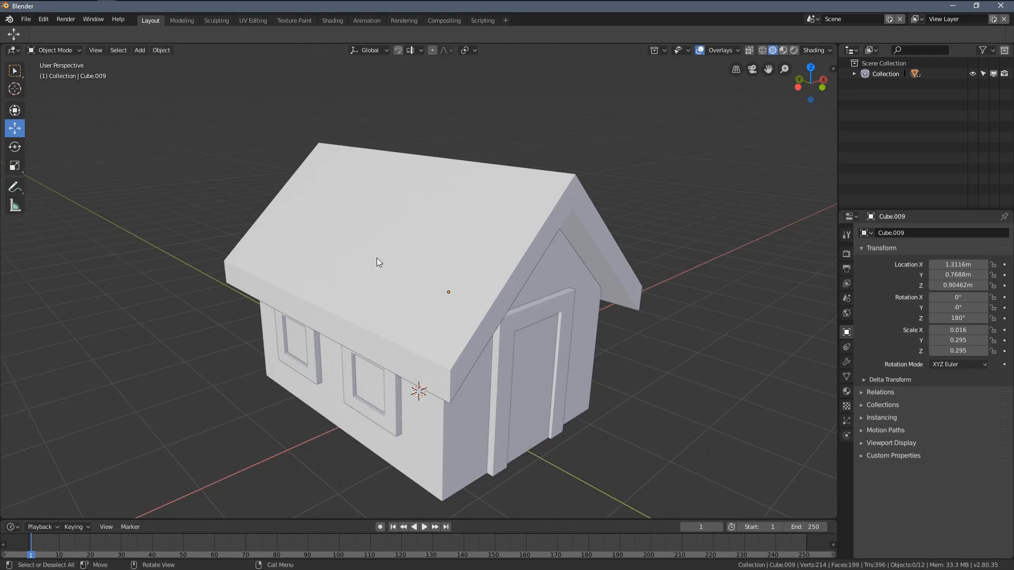
{"action": "mouse_move", "coordinate": [376, 257]}
{"action": "middle_mouse_down"}
{"action": "mouse_move", "coordinate": [424, 274]}
{"action": "mouse_move", "coordinate": [391, 271]}
{"action": "middle_mouse_up"}
{"action": "middle_click_drag", "start_coordinate": [525, 358], "coordinate": [480, 327]}
{"action": "key", "text": "shift+a"}
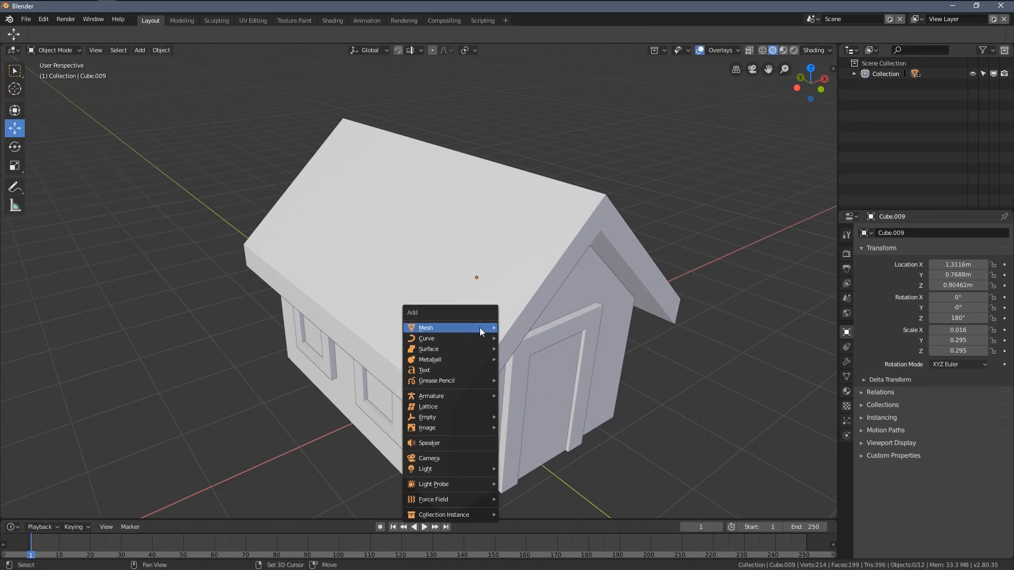
{"action": "mouse_move", "coordinate": [480, 328]}
{"action": "left_click", "coordinate": [547, 340]}
{"action": "scroll", "coordinate": [464, 368], "scroll_direction": "down", "scroll_amount": 2}
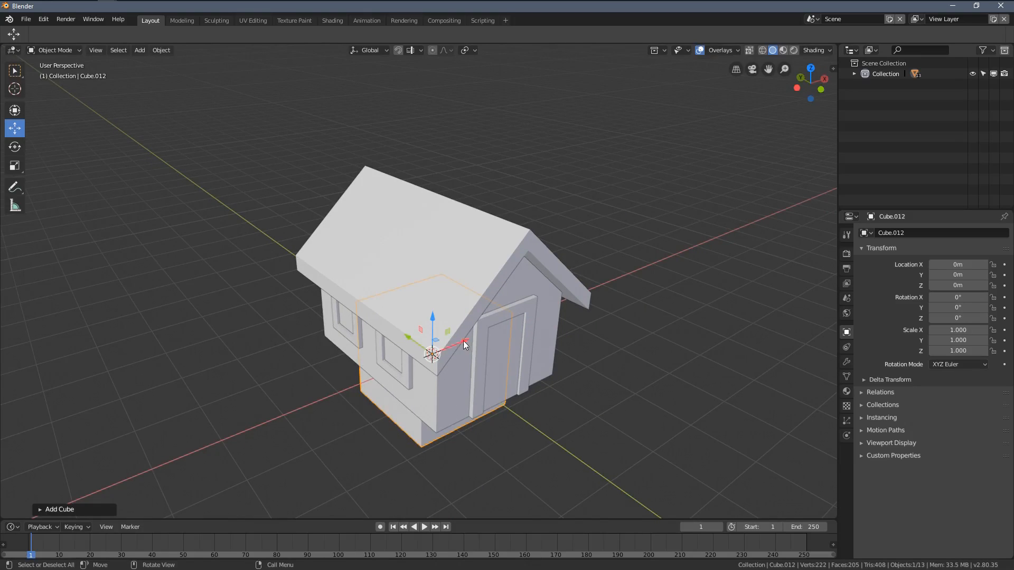
Step: Move the new cube to about -1.70 m in X and 2.44 m in Z, and scale it uniformly to about 0.175
{"action": "left_click_drag", "start_coordinate": [463, 340], "coordinate": [426, 240]}
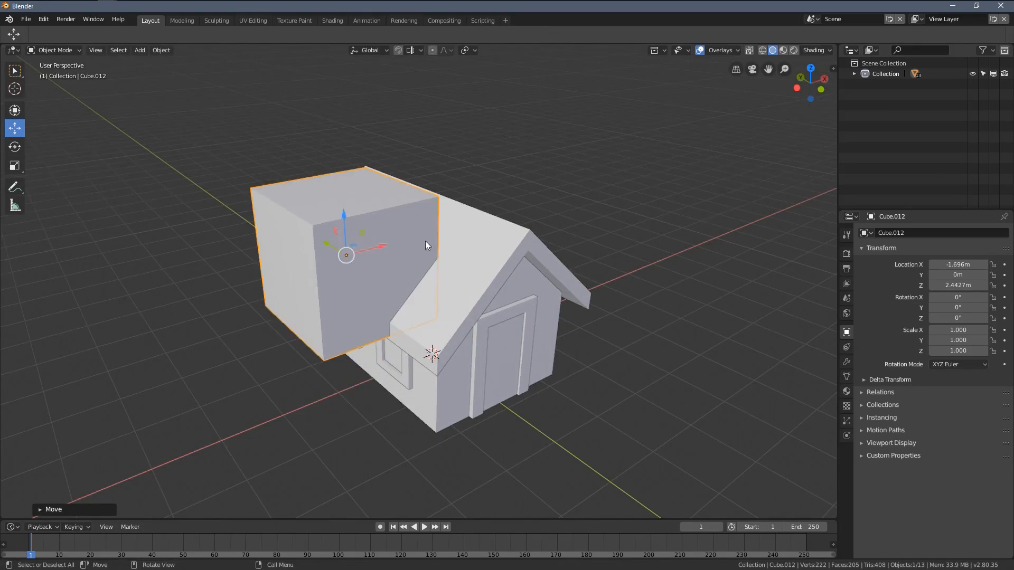
{"action": "middle_click_drag", "start_coordinate": [425, 240], "coordinate": [559, 309]}
{"action": "scroll", "coordinate": [559, 309], "scroll_direction": "up", "scroll_amount": 2}
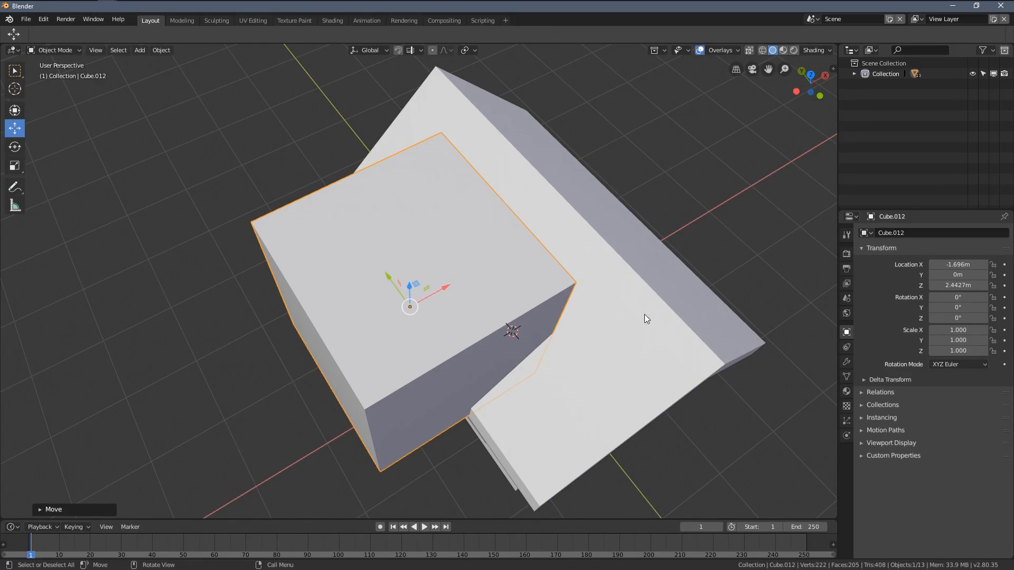
{"action": "key", "text": "s"}
{"action": "left_click", "coordinate": [427, 325]}
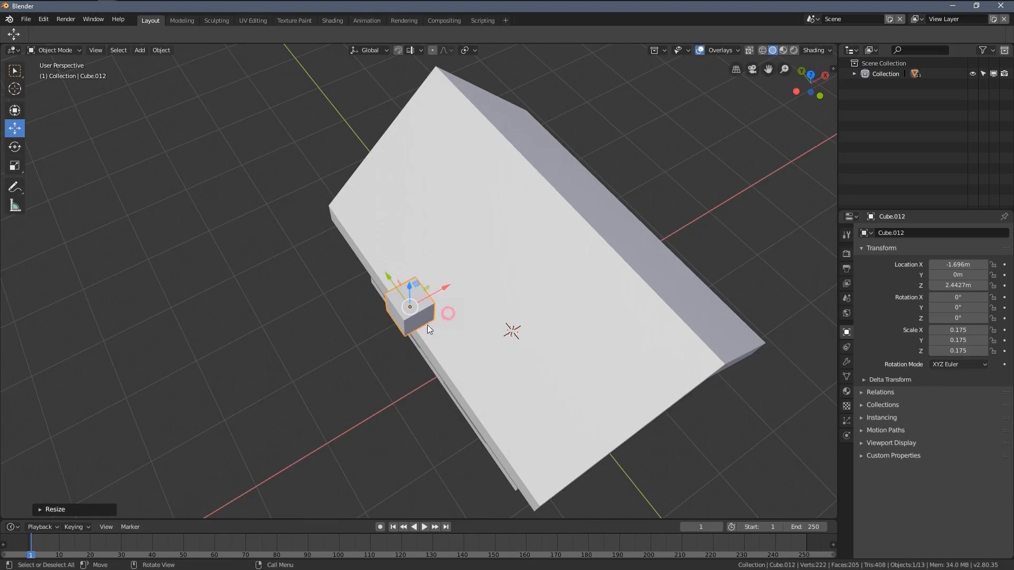
Step: Move the small cube onto the roof near the rear ridge, at about X -0.67 m, Y 1.24 m and Z 2.88 m
{"action": "scroll", "coordinate": [428, 330], "scroll_direction": "up", "scroll_amount": 2}
{"action": "middle_click_drag", "start_coordinate": [430, 338], "coordinate": [475, 357]}
{"action": "key", "text": "g"}
{"action": "key", "text": "shift+z"}
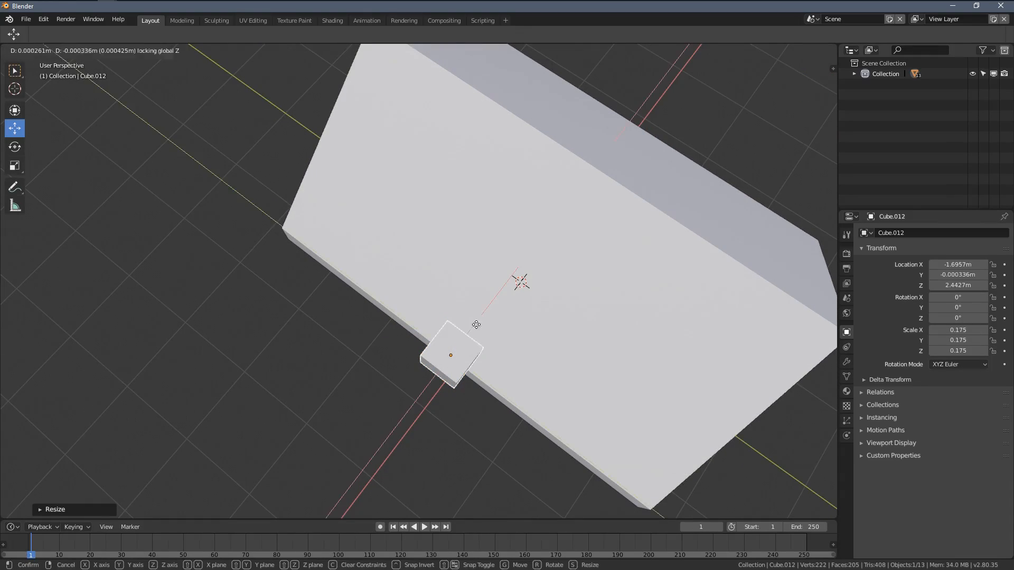
{"action": "left_click", "coordinate": [436, 153]}
{"action": "middle_click_drag", "start_coordinate": [436, 153], "coordinate": [464, 272]}
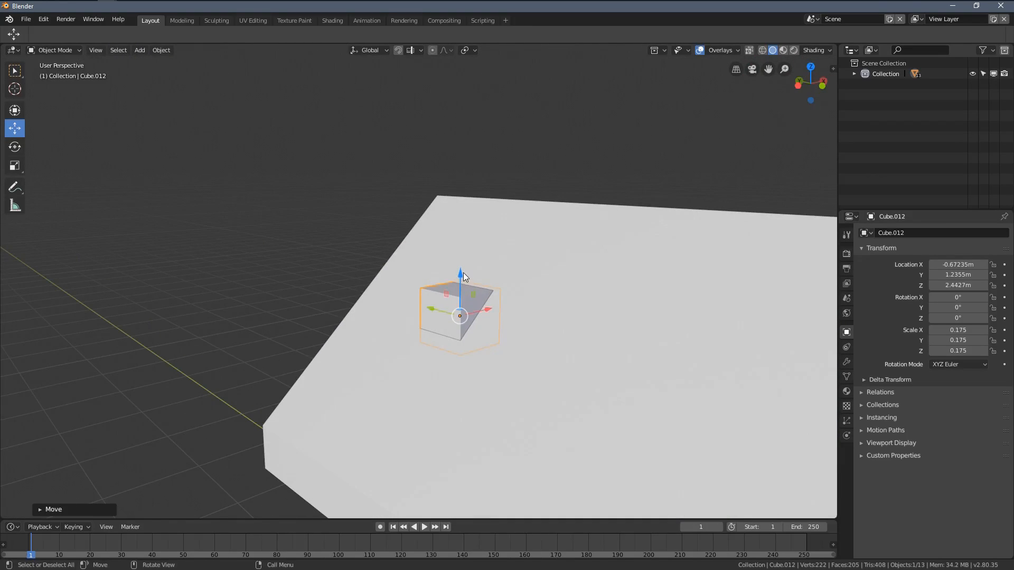
{"action": "key", "text": "g"}
{"action": "key", "text": "z"}
{"action": "left_click", "coordinate": [527, 291]}
Step: Scale the cube into a tall chimney block, about 0.234 in X and Y and 0.618 in Z
{"action": "key", "text": "s"}
{"action": "right_click", "coordinate": [557, 335]}
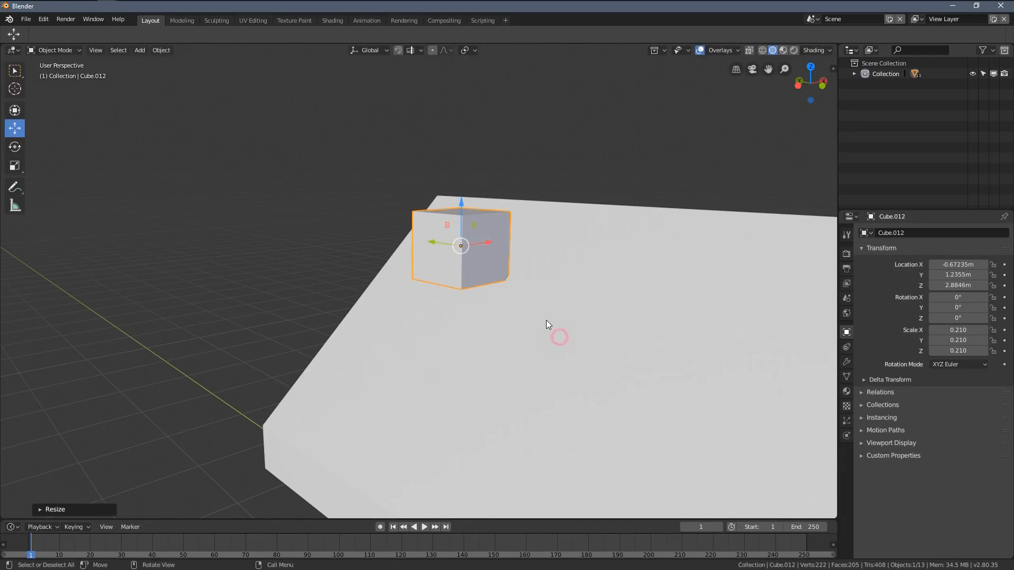
{"action": "key", "text": "s"}
{"action": "key", "text": "z"}
{"action": "left_click", "coordinate": [656, 49]}
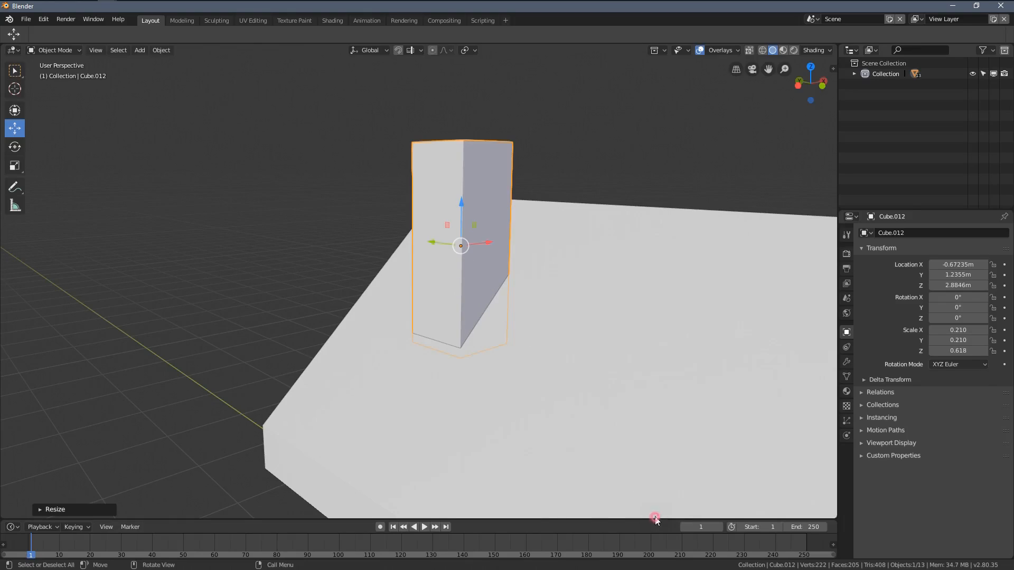
{"action": "middle_click_drag", "start_coordinate": [531, 350], "coordinate": [495, 312]}
{"action": "key", "text": "s"}
{"action": "key", "text": "shift+z"}
{"action": "left_click", "coordinate": [504, 321]}
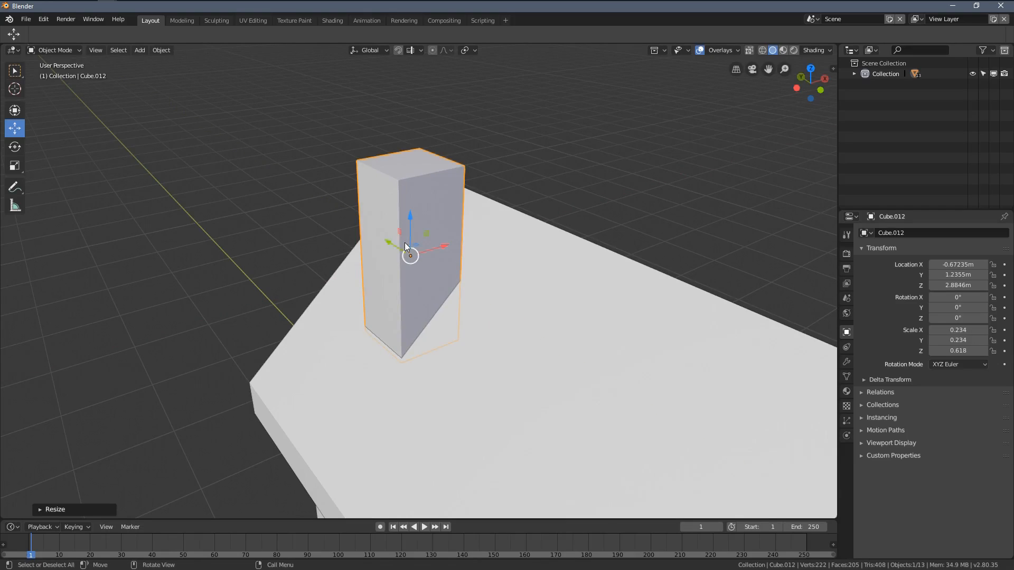
Step: Move the chimney block along Y to about 1.10 m and lower it into the roof at about 2.72 m in Z
{"action": "left_click_drag", "start_coordinate": [383, 242], "coordinate": [391, 254]}
{"action": "left_click_drag", "start_coordinate": [420, 222], "coordinate": [417, 247]}
{"action": "mouse_move", "coordinate": [485, 258]}
{"action": "middle_mouse_down"}
{"action": "mouse_move", "coordinate": [461, 258]}
{"action": "mouse_move", "coordinate": [482, 260]}
{"action": "middle_mouse_up"}
Step: Enter Edit Mode on the chimney, select its top face and extrude it in place without any offset
{"action": "scroll", "coordinate": [461, 259], "scroll_direction": "up", "scroll_amount": 1}
{"action": "key", "text": "Tab"}
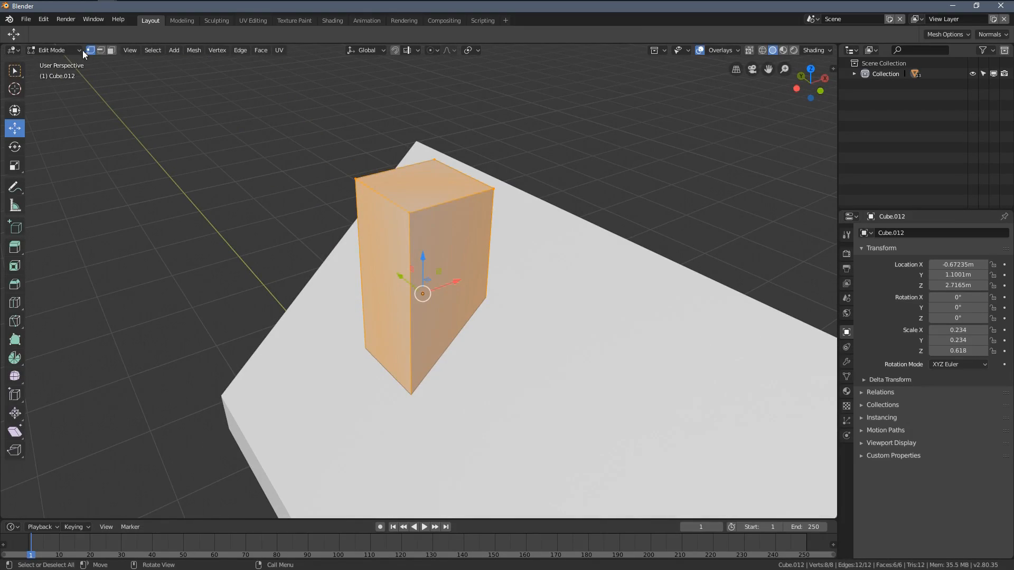
{"action": "left_click", "coordinate": [404, 179]}
{"action": "scroll", "coordinate": [390, 214], "scroll_direction": "up", "scroll_amount": 2}
{"action": "middle_click_drag", "start_coordinate": [402, 170], "coordinate": [437, 250], "text": "shift"}
{"action": "scroll", "coordinate": [437, 250], "scroll_direction": "up", "scroll_amount": 1}
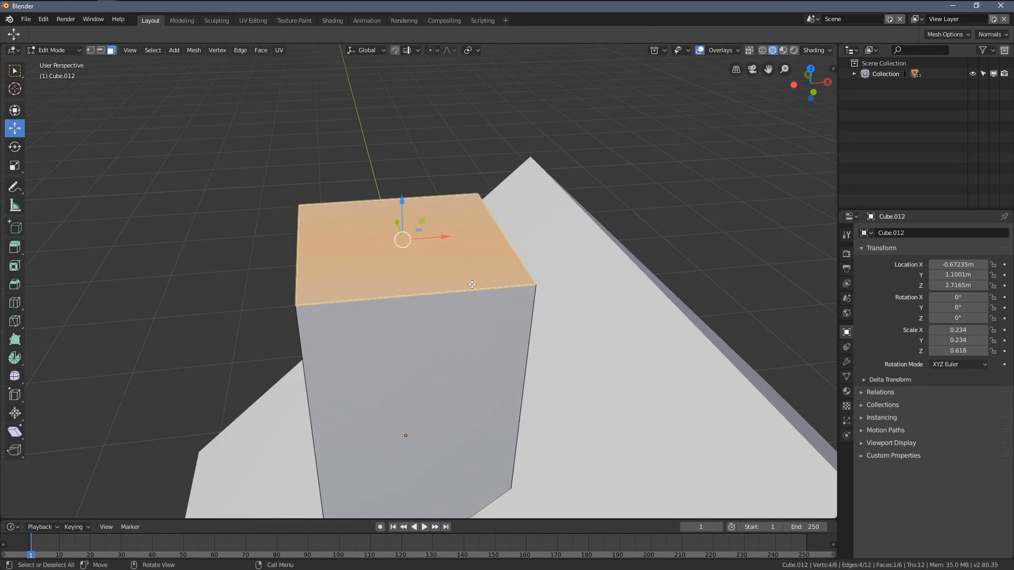
{"action": "key", "text": "e"}
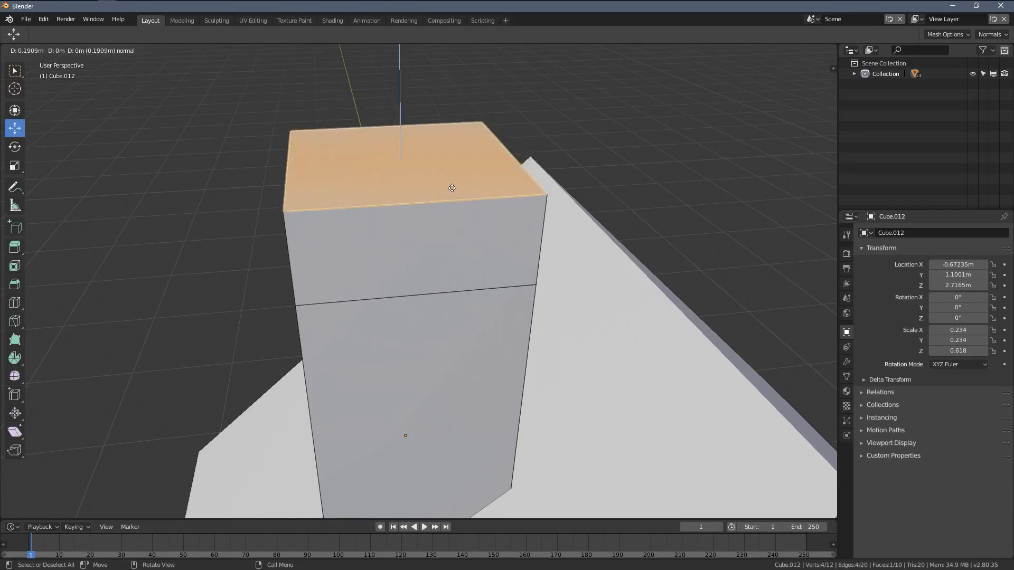
{"action": "left_click", "coordinate": [460, 166]}
Step: Scale the extruded top face outward so it overhangs all four sides of the chimney
{"action": "middle_click_drag", "start_coordinate": [460, 166], "coordinate": [585, 279]}
{"action": "scroll", "coordinate": [483, 248], "scroll_direction": "up", "scroll_amount": 3}
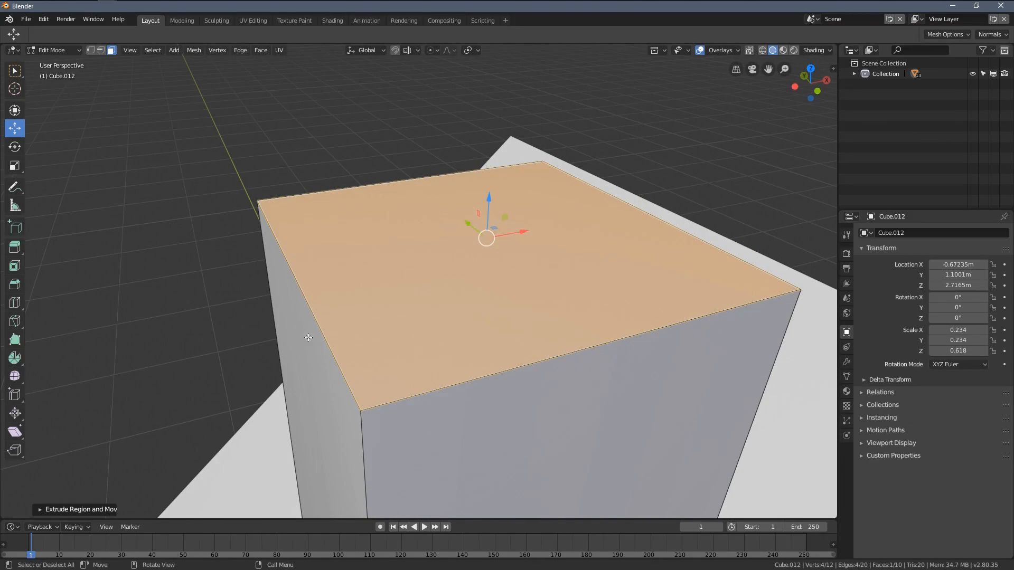
{"action": "scroll", "coordinate": [613, 242], "scroll_direction": "down", "scroll_amount": 3}
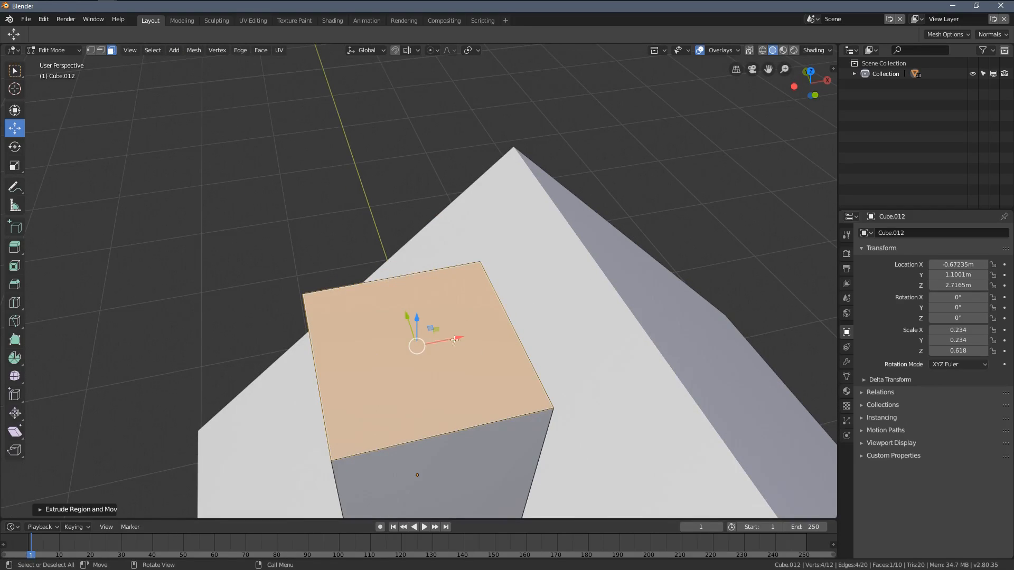
{"action": "middle_click_drag", "start_coordinate": [455, 340], "coordinate": [466, 339]}
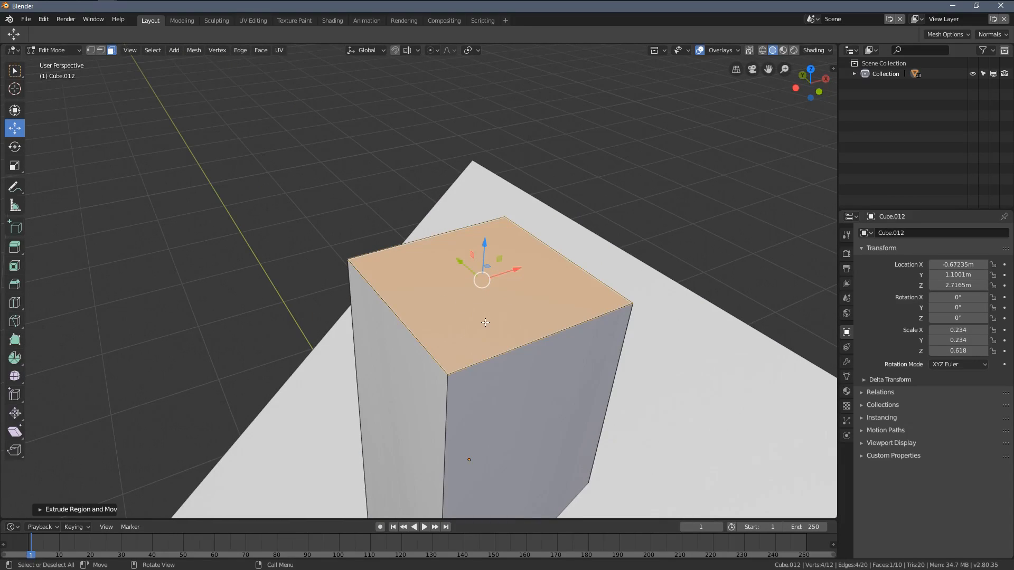
{"action": "middle_click_drag", "start_coordinate": [537, 331], "coordinate": [462, 320]}
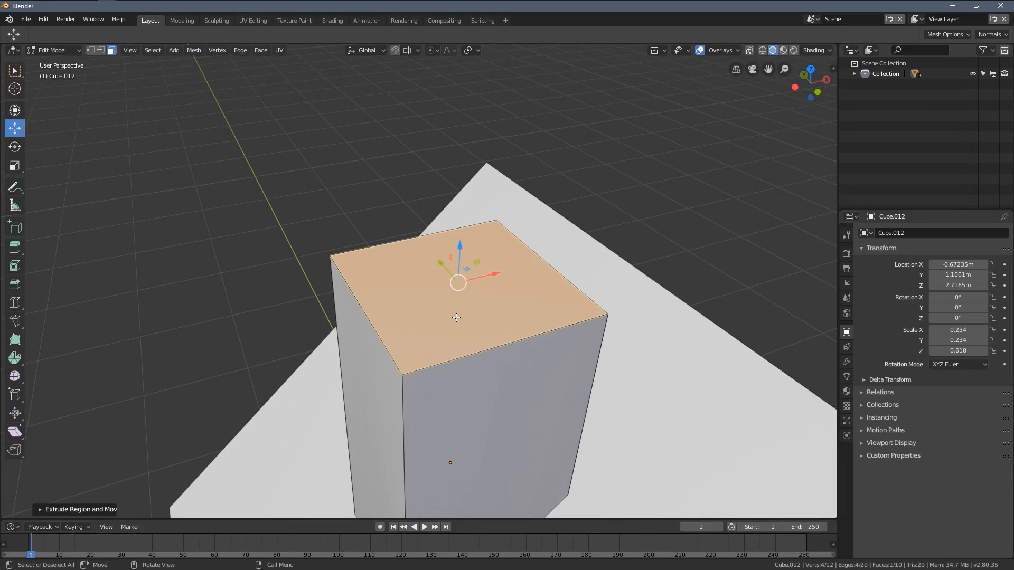
{"action": "key", "text": "e"}
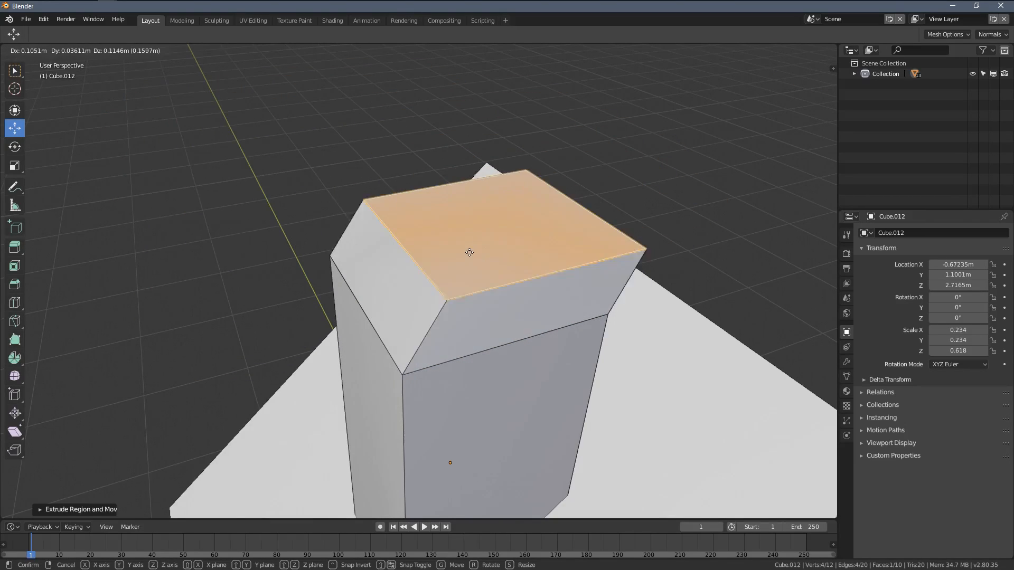
{"action": "right_click", "coordinate": [593, 400]}
{"action": "key", "text": "s"}
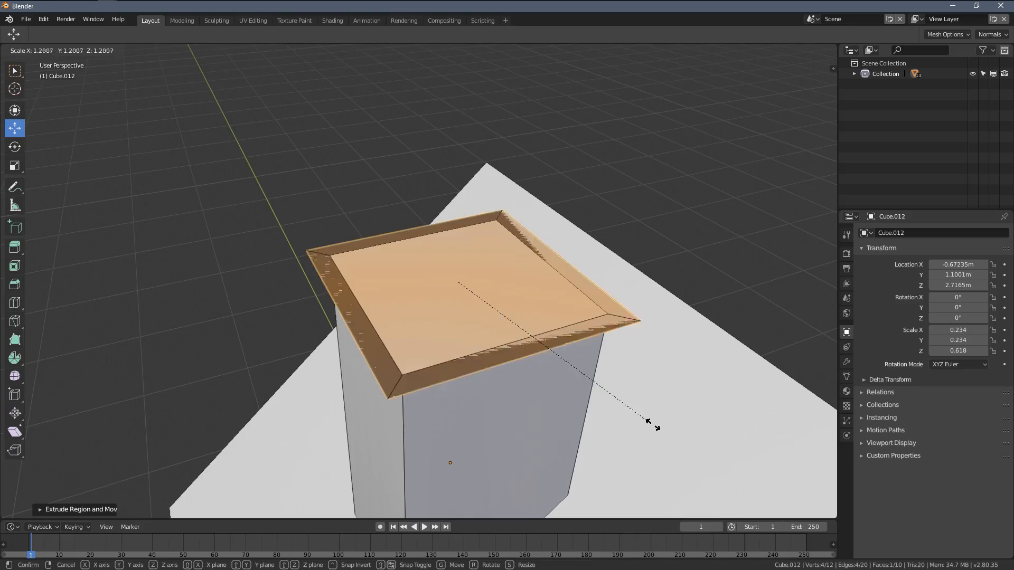
{"action": "left_click", "coordinate": [668, 452]}
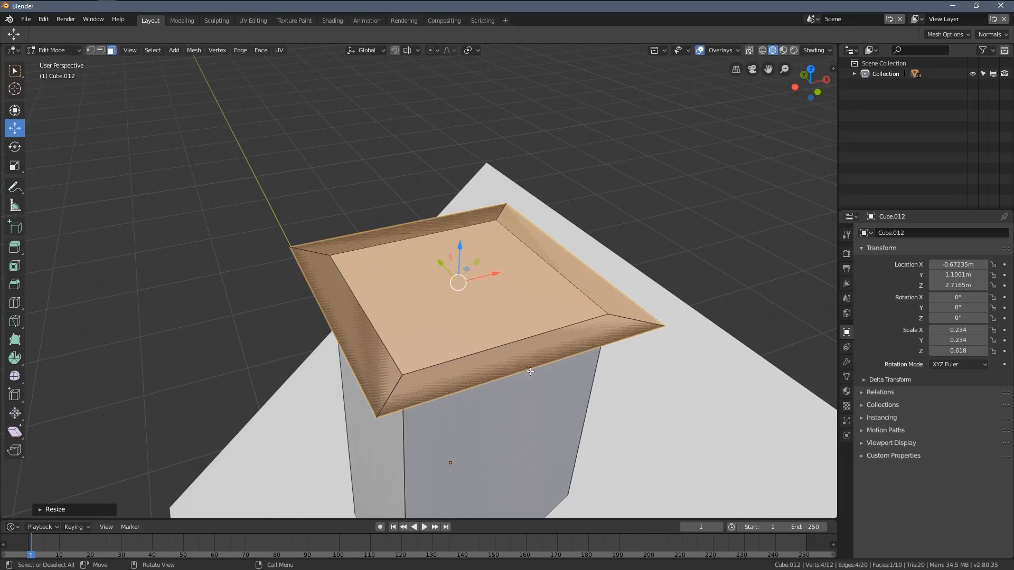
Step: Inspect the overlapping faces at the chimney top and shift the widened face slightly along Z
{"action": "middle_click_drag", "start_coordinate": [529, 371], "coordinate": [521, 402]}
{"action": "scroll", "coordinate": [429, 294], "scroll_direction": "up", "scroll_amount": 5}
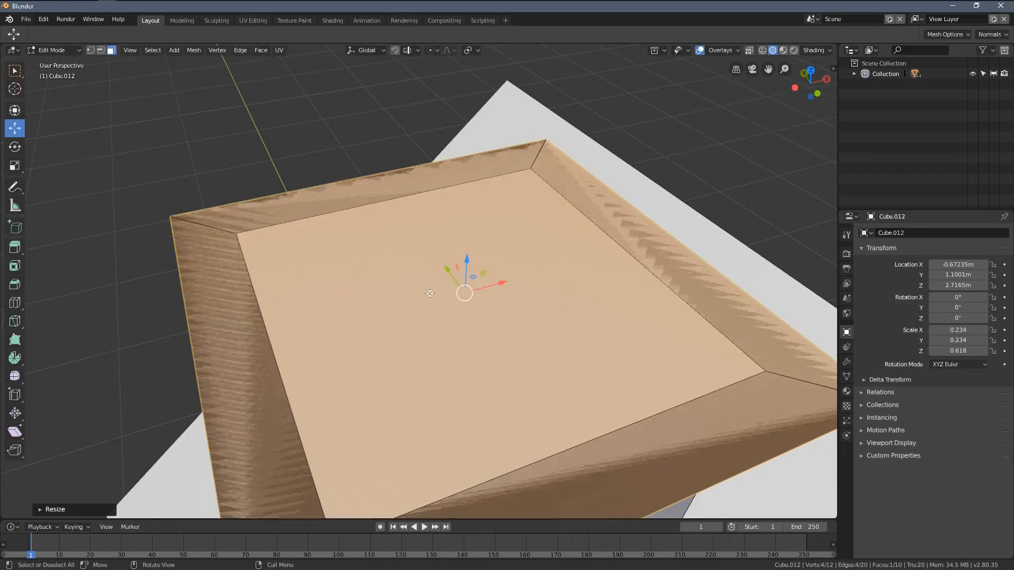
{"action": "scroll", "coordinate": [429, 293], "scroll_direction": "down", "scroll_amount": 4}
{"action": "scroll", "coordinate": [424, 290], "scroll_direction": "up", "scroll_amount": 2}
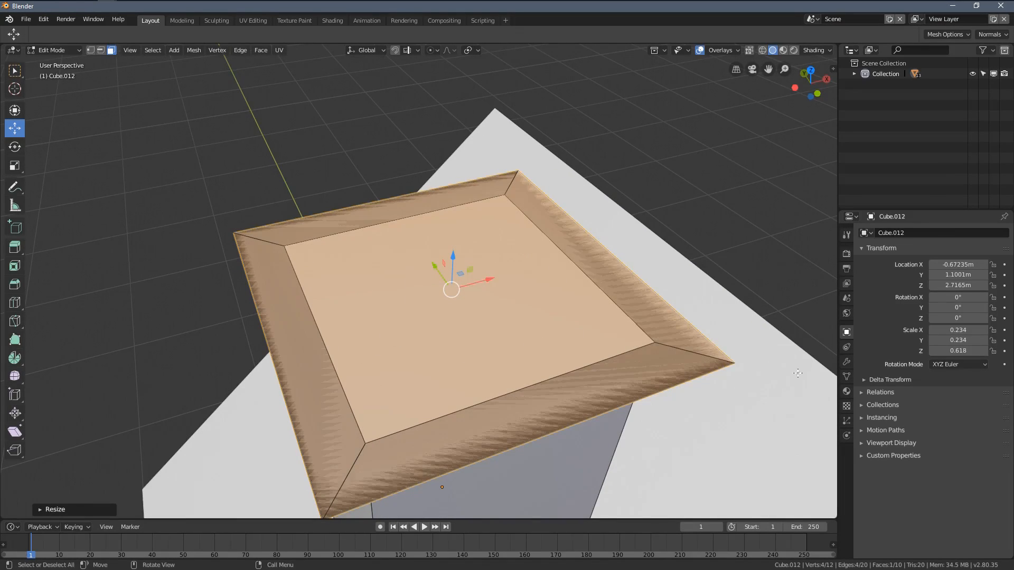
{"action": "scroll", "coordinate": [505, 304], "scroll_direction": "down", "scroll_amount": 3}
{"action": "scroll", "coordinate": [384, 277], "scroll_direction": "up", "scroll_amount": 1}
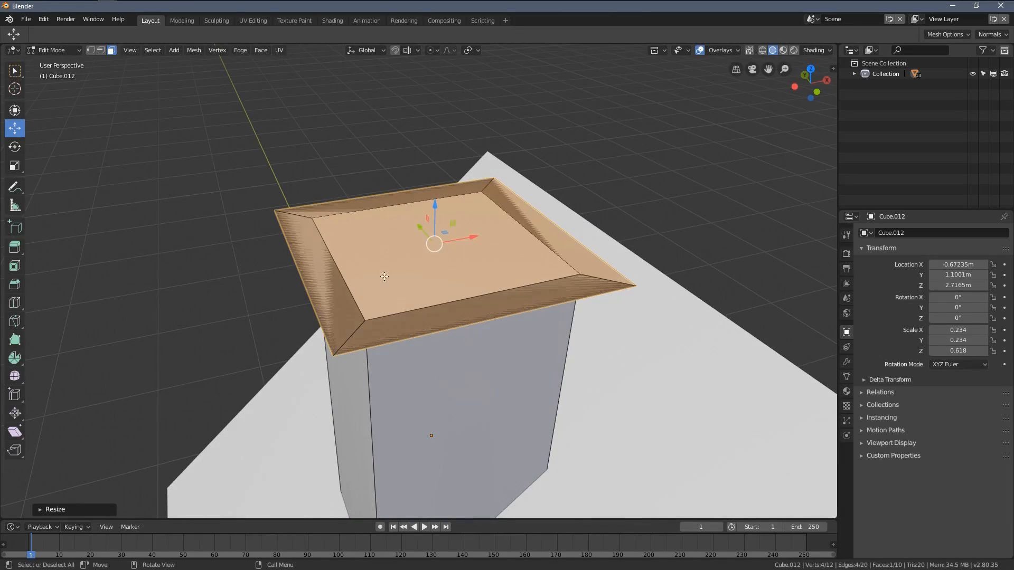
{"action": "middle_click_drag", "start_coordinate": [347, 286], "coordinate": [358, 305]}
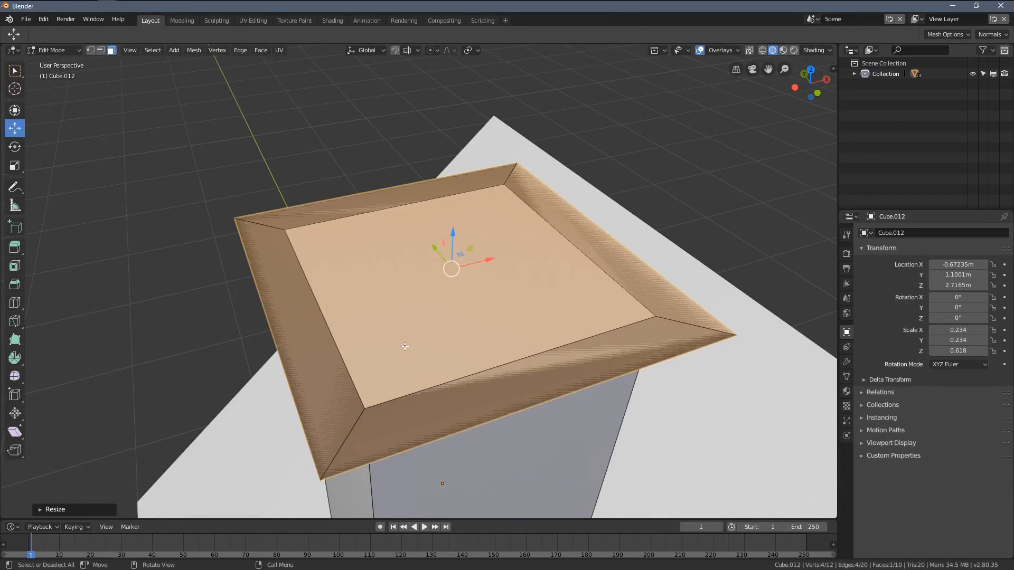
{"action": "middle_click_drag", "start_coordinate": [405, 346], "coordinate": [430, 259]}
{"action": "left_click_drag", "start_coordinate": [442, 216], "coordinate": [414, 202]}
{"action": "middle_click_drag", "start_coordinate": [450, 301], "coordinate": [417, 238]}
{"action": "key", "text": "ctrl+shift+Tab"}
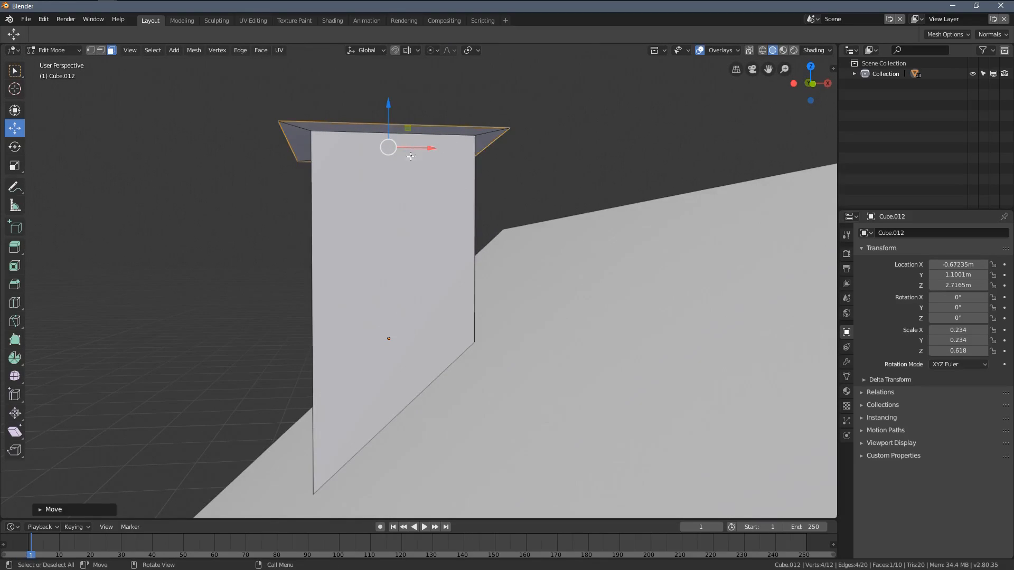
Step: Extrude the overhanging face upward about 0.17 m to form the chimney cap
{"action": "scroll", "coordinate": [411, 280], "scroll_direction": "up", "scroll_amount": 4}
{"action": "middle_click_drag", "start_coordinate": [396, 158], "coordinate": [434, 272], "text": "shift"}
{"action": "scroll", "coordinate": [414, 251], "scroll_direction": "down", "scroll_amount": 2}
{"action": "scroll", "coordinate": [425, 234], "scroll_direction": "down", "scroll_amount": 2}
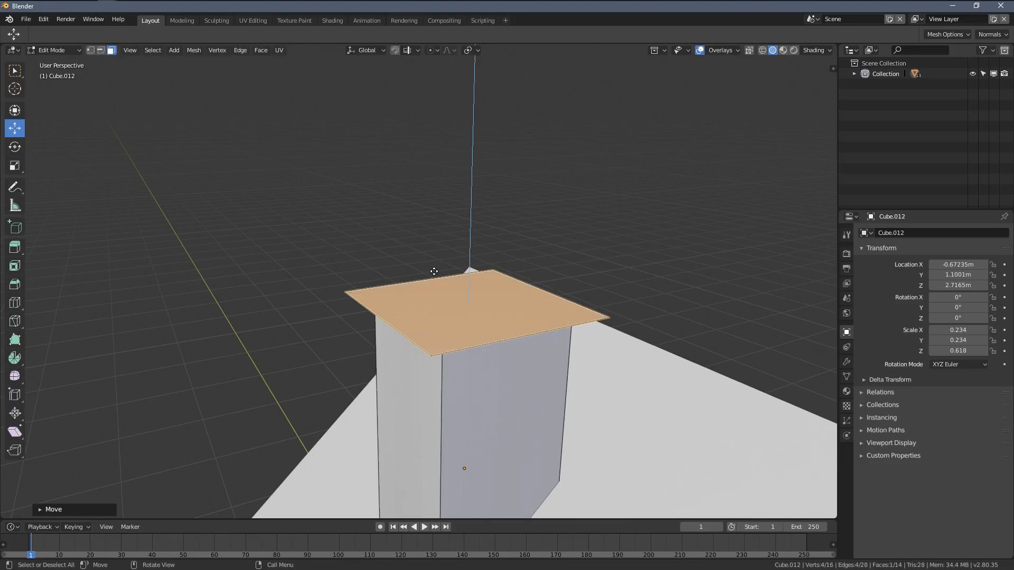
{"action": "key", "text": "e"}
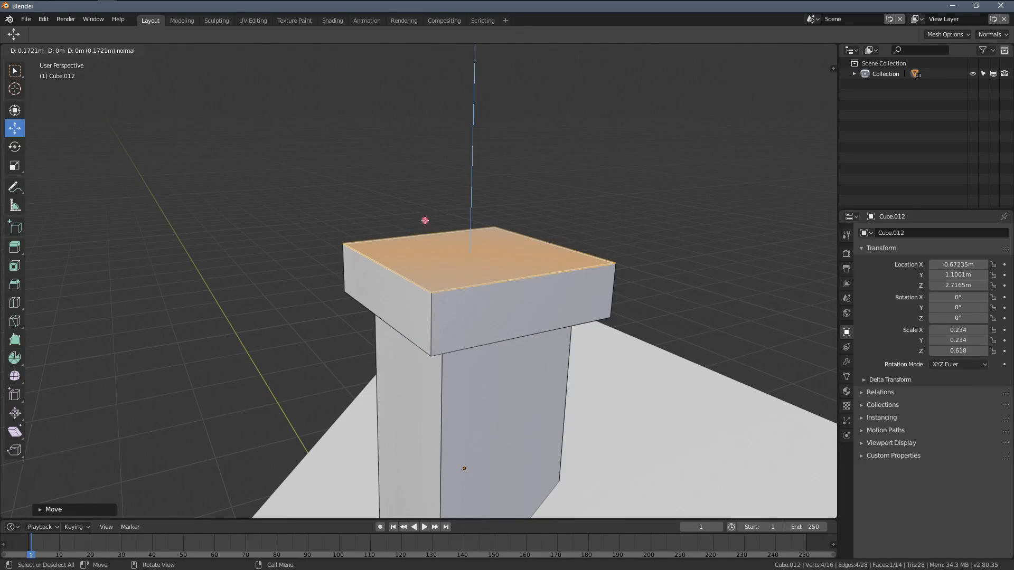
{"action": "left_click", "coordinate": [425, 221]}
Step: Extrude the top face of the chimney cap in place without any offset
{"action": "scroll", "coordinate": [426, 221], "scroll_direction": "down", "scroll_amount": 5}
{"action": "middle_click_drag", "start_coordinate": [496, 248], "coordinate": [477, 307]}
{"action": "scroll", "coordinate": [469, 228], "scroll_direction": "up", "scroll_amount": 5}
{"action": "key", "text": "e"}
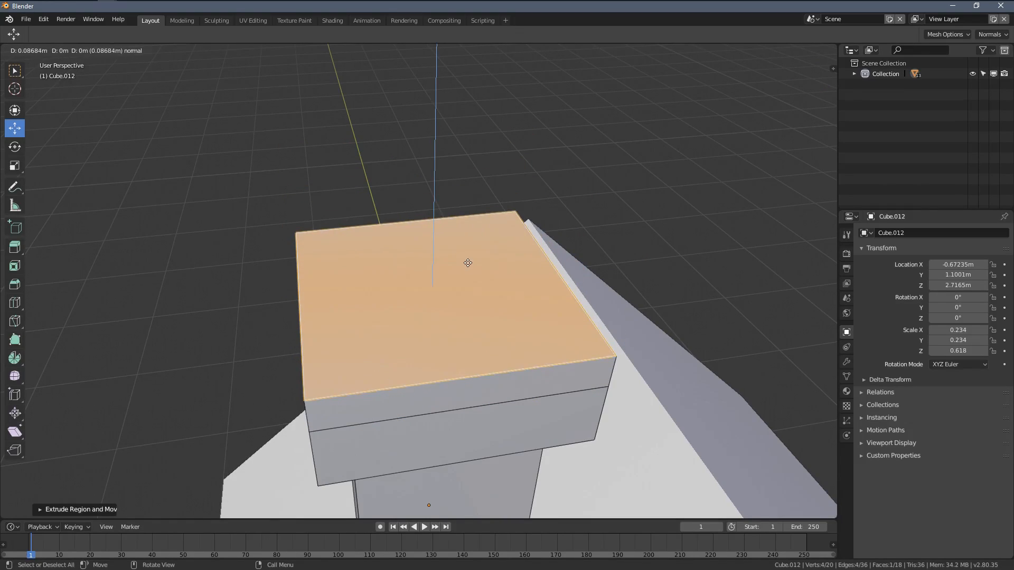
{"action": "right_click", "coordinate": [501, 264]}
Step: Scale the cap's extruded top face inward, leaving an even border around its edge
{"action": "middle_click_drag", "start_coordinate": [608, 336], "coordinate": [437, 285]}
{"action": "key", "text": "g"}
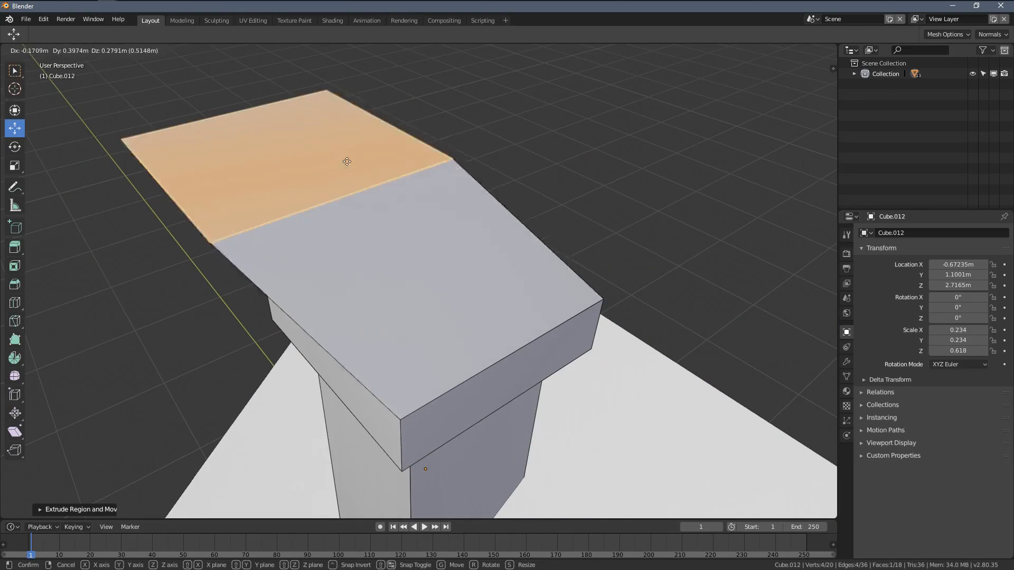
{"action": "right_click", "coordinate": [442, 193]}
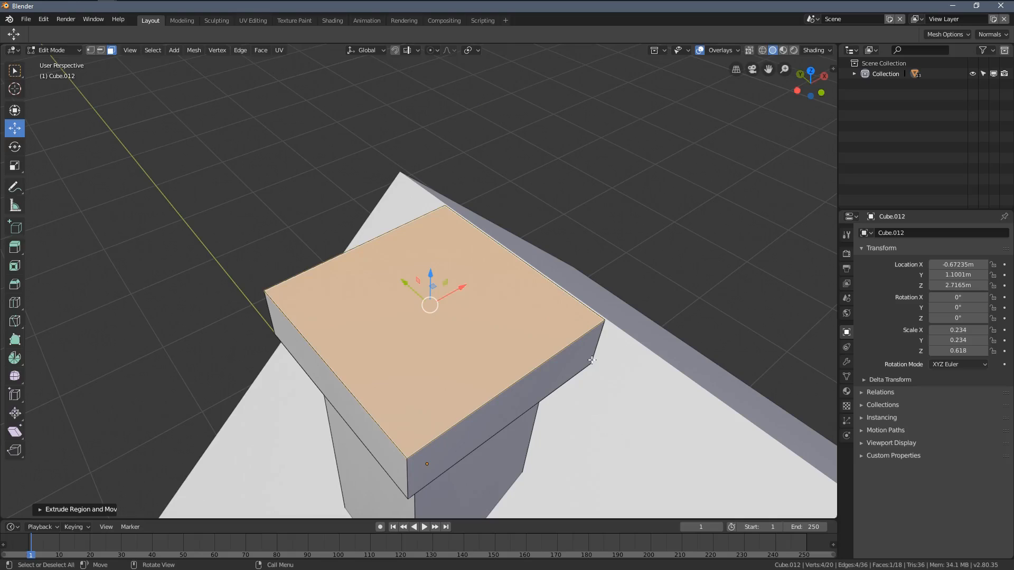
{"action": "key", "text": "s"}
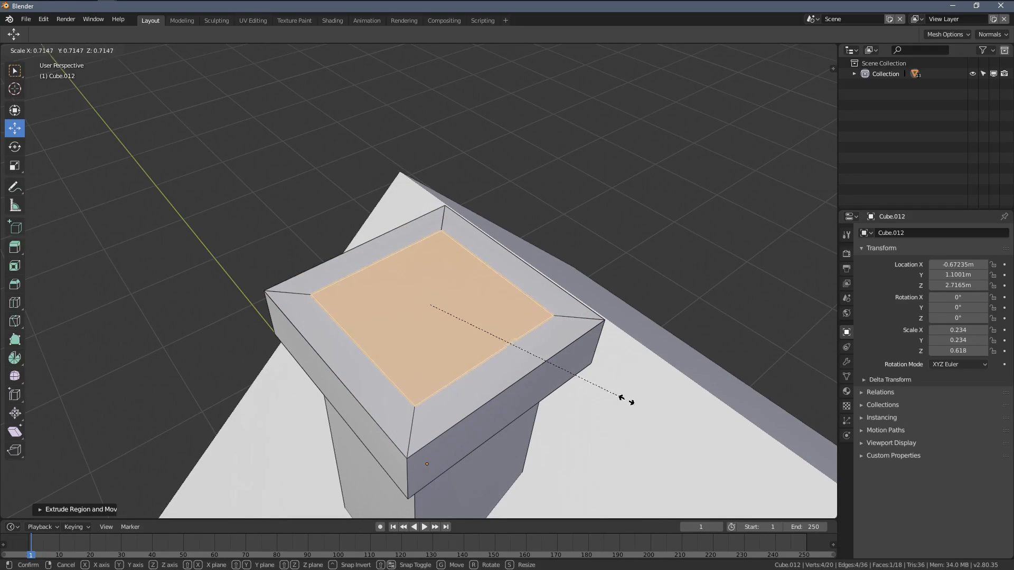
{"action": "left_click", "coordinate": [605, 381]}
{"action": "middle_click_drag", "start_coordinate": [605, 382], "coordinate": [390, 281]}
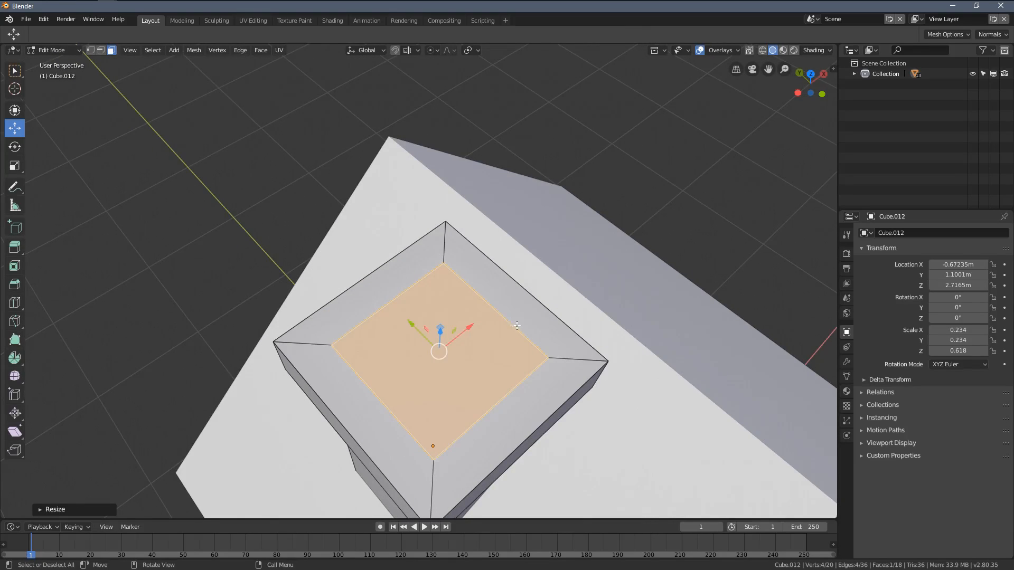
Step: Extrude the chimney cap's inner top face downward to hollow out the flue, then leave mesh editing
{"action": "middle_click_drag", "start_coordinate": [516, 325], "coordinate": [524, 235]}
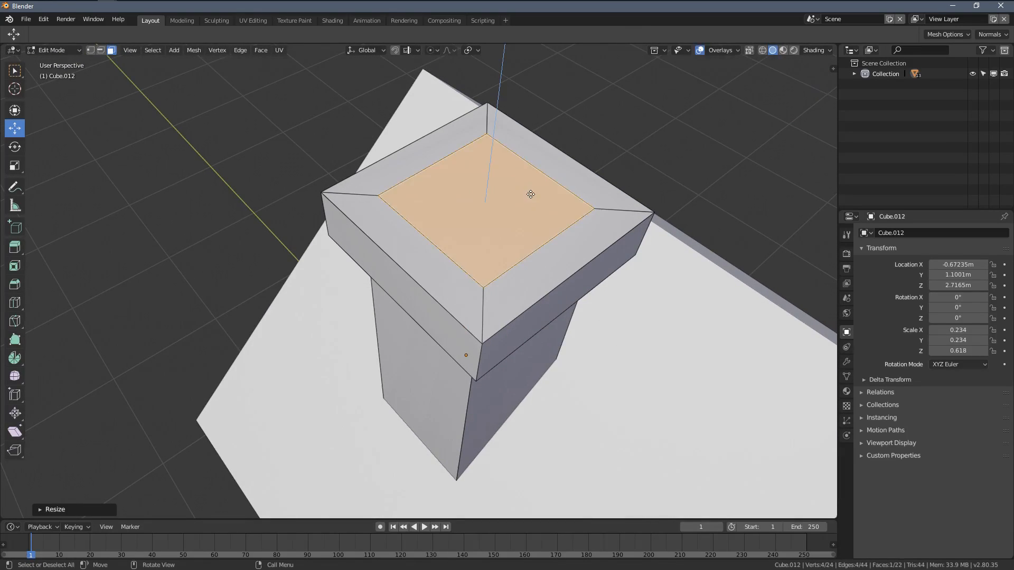
{"action": "key", "text": "e"}
{"action": "left_click", "coordinate": [528, 340]}
{"action": "middle_click_drag", "start_coordinate": [528, 341], "coordinate": [424, 303]}
{"action": "key", "text": "Tab"}
Step: Clear the selection and review the house and its finished chimney from several sides
{"action": "middle_click_drag", "start_coordinate": [364, 362], "coordinate": [433, 277]}
{"action": "scroll", "coordinate": [434, 279], "scroll_direction": "down", "scroll_amount": 8}
{"action": "middle_click_drag", "start_coordinate": [528, 332], "coordinate": [489, 276], "text": "shift"}
{"action": "scroll", "coordinate": [502, 243], "scroll_direction": "up", "scroll_amount": 1}
{"action": "key", "text": "a"}
{"action": "key", "text": "alt+a"}
{"action": "scroll", "coordinate": [458, 251], "scroll_direction": "down", "scroll_amount": 2}
{"action": "scroll", "coordinate": [489, 276], "scroll_direction": "up", "scroll_amount": 1}
{"action": "middle_click_drag", "start_coordinate": [405, 267], "coordinate": [357, 202]}
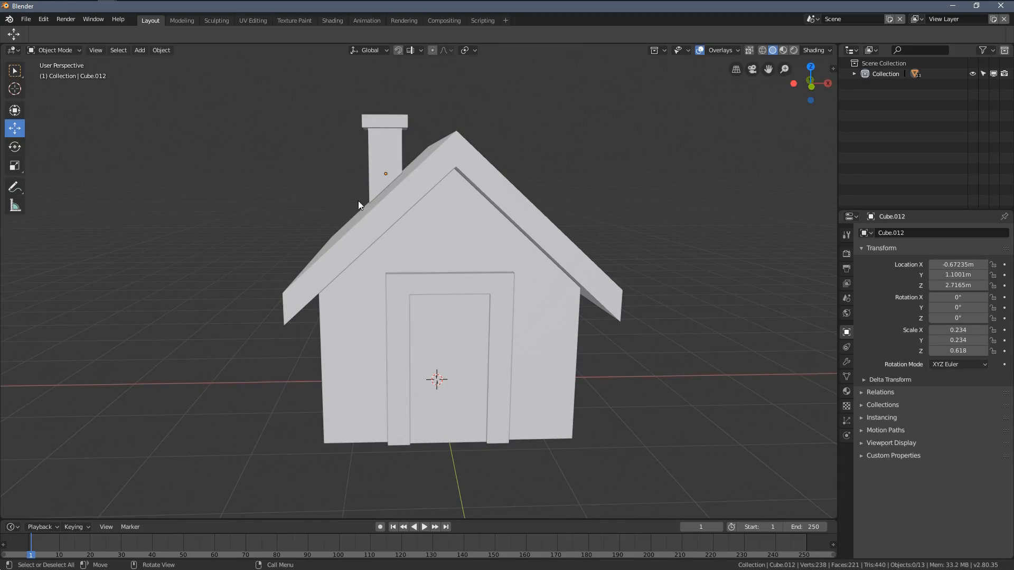
{"action": "middle_click_drag", "start_coordinate": [368, 363], "coordinate": [485, 325]}
{"action": "scroll", "coordinate": [476, 315], "scroll_direction": "down", "scroll_amount": 1}
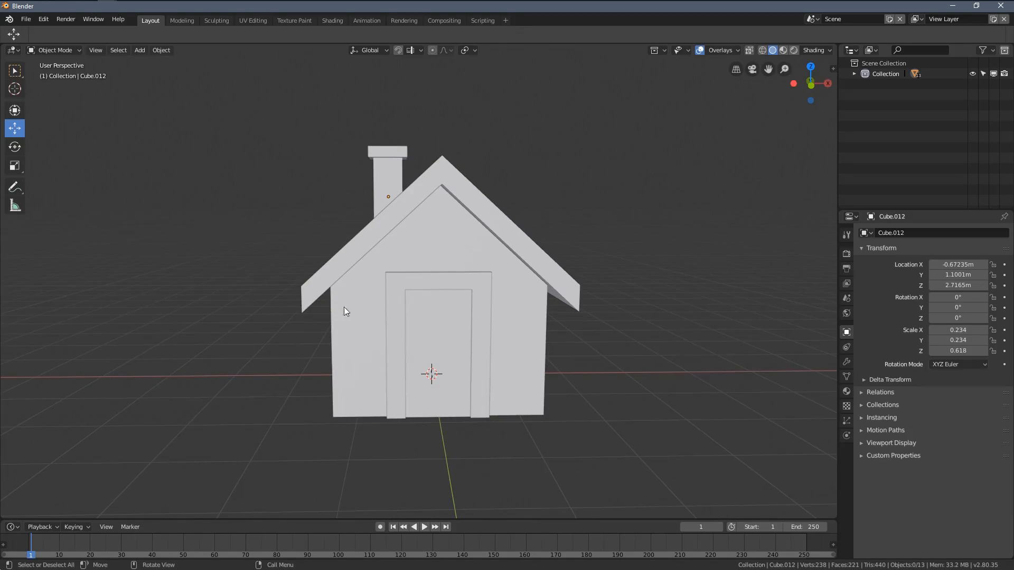
{"action": "middle_click_drag", "start_coordinate": [445, 255], "coordinate": [499, 252]}
Step: Edit the roof mesh and move its two front ridge vertices outward beyond the front eave corners
{"action": "left_click", "coordinate": [446, 192]}
{"action": "scroll", "coordinate": [499, 252], "scroll_direction": "up", "scroll_amount": 2}
{"action": "key", "text": "Tab"}
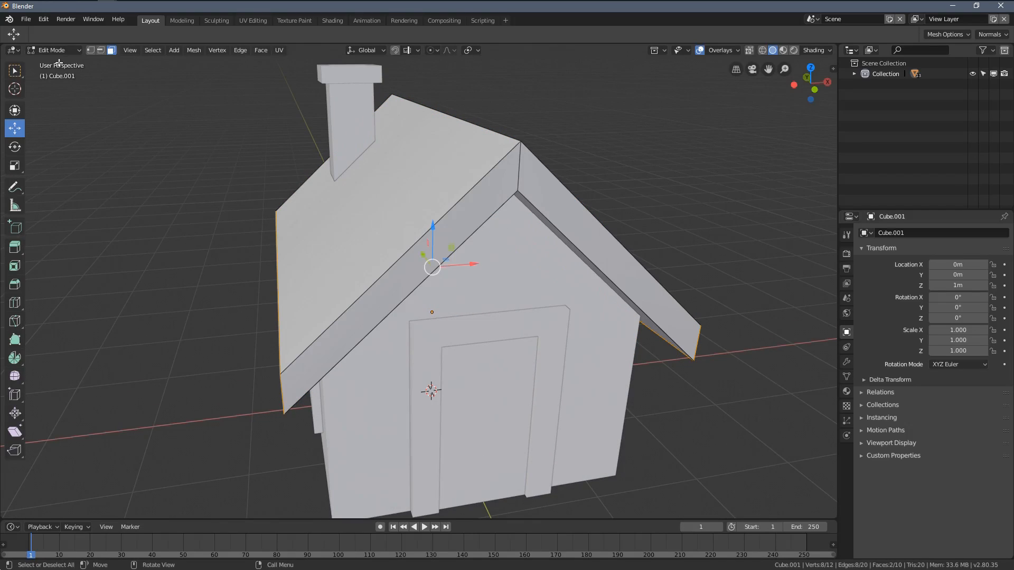
{"action": "left_click", "coordinate": [516, 130], "text": "shift"}
{"action": "middle_click_drag", "start_coordinate": [516, 130], "coordinate": [553, 102]}
{"action": "left_click_drag", "start_coordinate": [576, 62], "coordinate": [578, 123]}
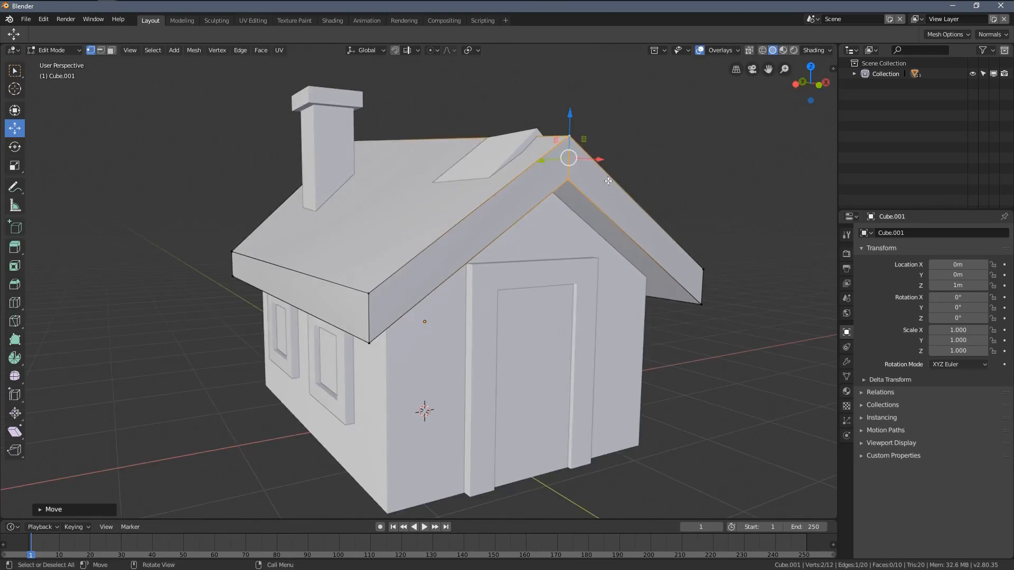
{"action": "middle_click_drag", "start_coordinate": [578, 122], "coordinate": [586, 170]}
{"action": "left_click_drag", "start_coordinate": [586, 170], "coordinate": [594, 175]}
{"action": "mouse_move", "coordinate": [594, 175]}
{"action": "middle_mouse_down"}
{"action": "mouse_move", "coordinate": [595, 199]}
{"action": "mouse_move", "coordinate": [604, 201]}
{"action": "mouse_move", "coordinate": [604, 181]}
{"action": "middle_mouse_up"}
Step: Rotate the roof's front ridge edge slightly in side view to tilt the gable overhang
{"action": "key", "text": "r"}
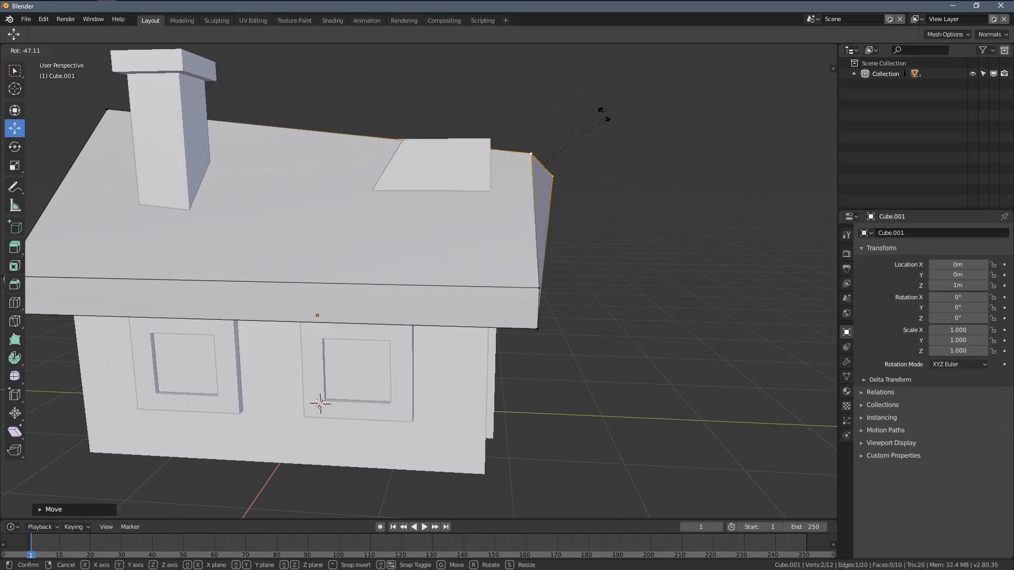
{"action": "right_click", "coordinate": [631, 141]}
{"action": "mouse_move", "coordinate": [631, 142]}
{"action": "middle_mouse_down"}
{"action": "mouse_move", "coordinate": [613, 147]}
{"action": "mouse_move", "coordinate": [625, 147]}
{"action": "middle_mouse_up"}
{"action": "key", "text": "r"}
{"action": "left_click", "coordinate": [629, 160]}
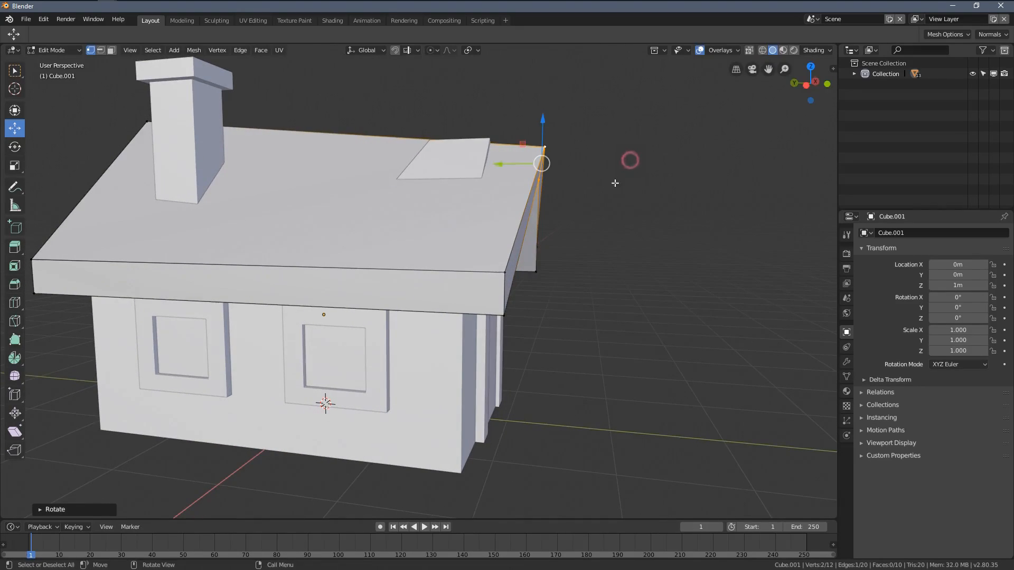
Step: Move the roof's two back ridge vertices outward and slightly upward
{"action": "middle_click_drag", "start_coordinate": [616, 181], "coordinate": [395, 163]}
{"action": "left_click_drag", "start_coordinate": [313, 119], "coordinate": [311, 114]}
{"action": "middle_click_drag", "start_coordinate": [364, 153], "coordinate": [409, 189]}
{"action": "scroll", "coordinate": [432, 169], "scroll_direction": "up", "scroll_amount": 1}
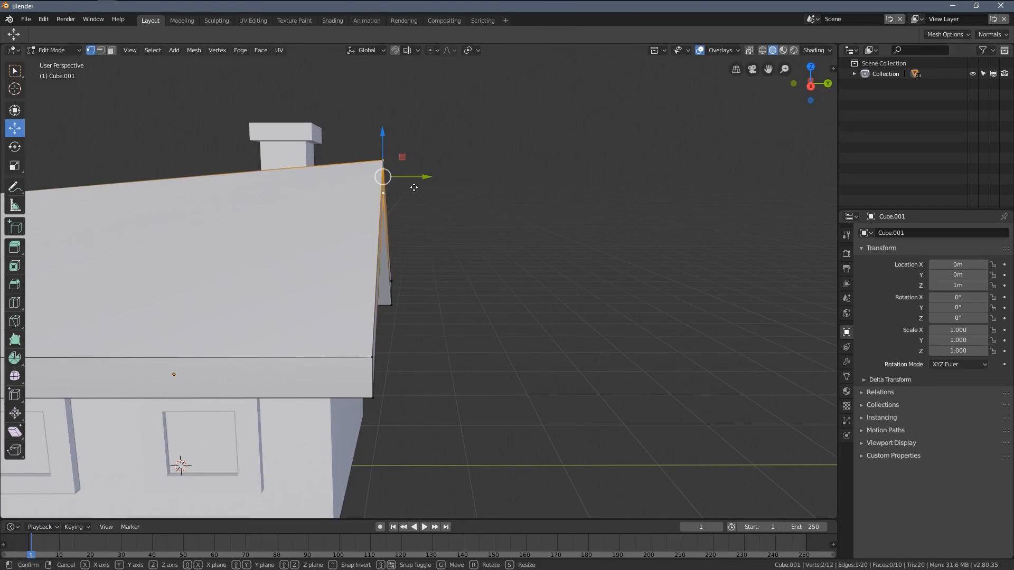
{"action": "key", "text": "g"}
{"action": "left_click", "coordinate": [439, 178]}
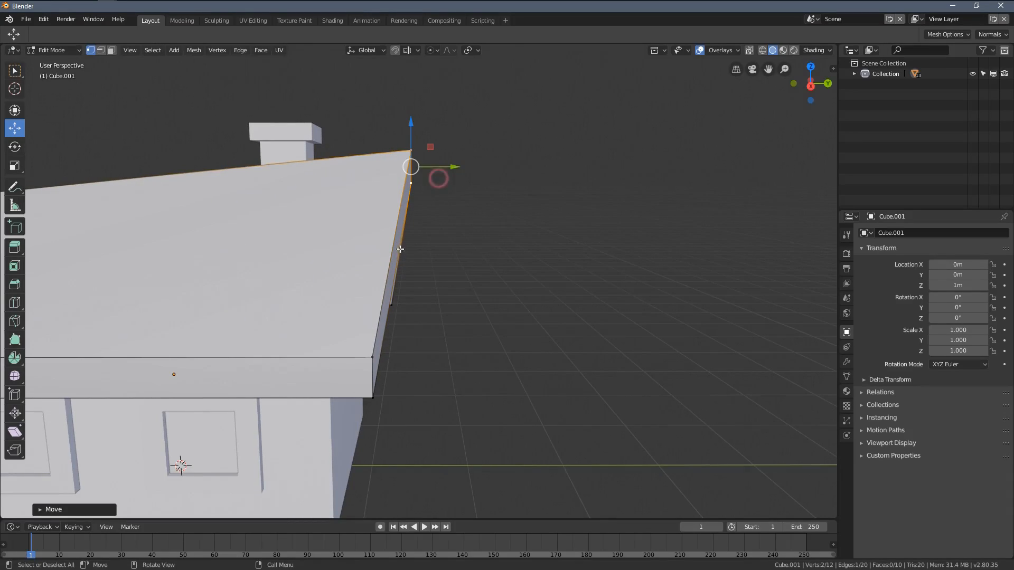
Step: Rotate the roof's back ridge edge slightly to match the slanted back overhang
{"action": "middle_click_drag", "start_coordinate": [400, 228], "coordinate": [154, 234]}
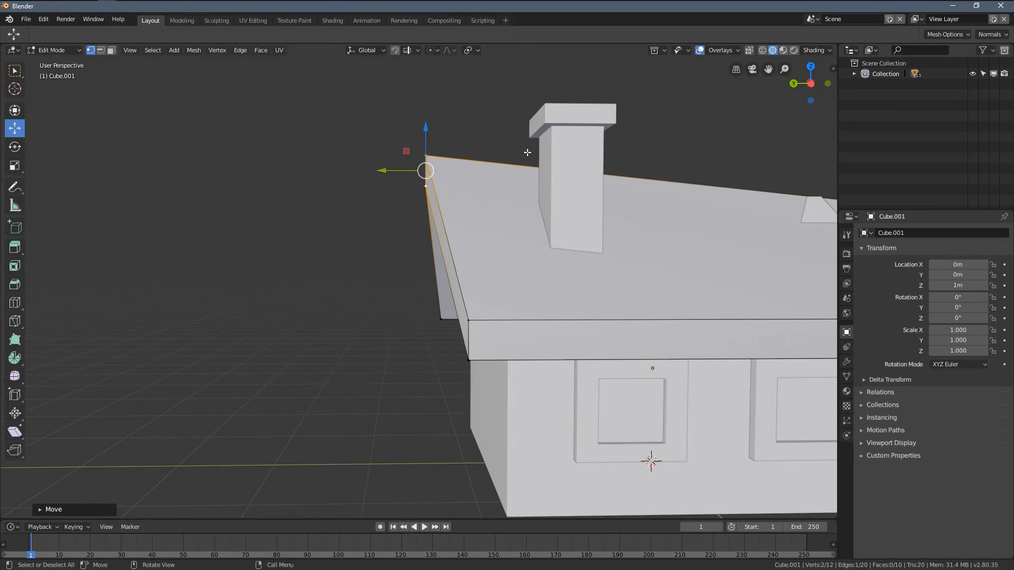
{"action": "key", "text": "r"}
{"action": "left_click", "coordinate": [518, 139]}
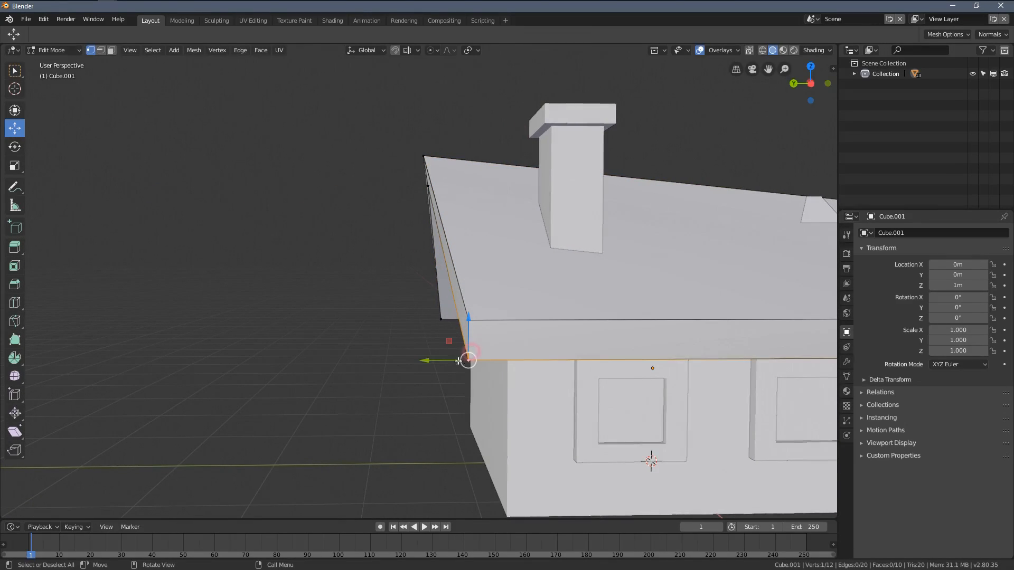
Step: Shift the roof's lower and upper back eave corners slightly along Y to even out the slanted edge
{"action": "middle_click_drag", "start_coordinate": [470, 342], "coordinate": [721, 350]}
{"action": "left_click_drag", "start_coordinate": [426, 338], "coordinate": [421, 340]}
{"action": "middle_click_drag", "start_coordinate": [421, 339], "coordinate": [553, 318], "text": "shift"}
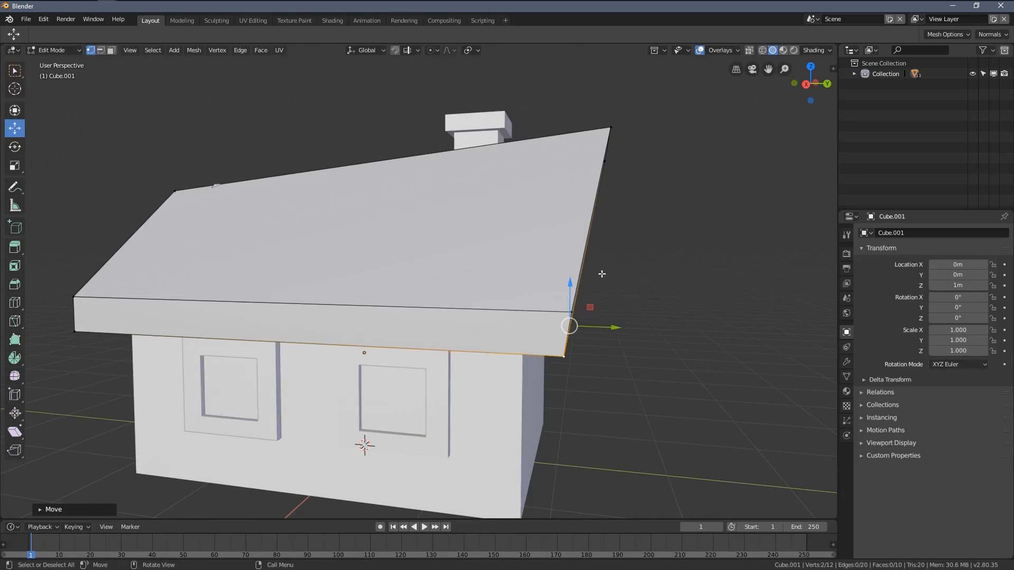
{"action": "middle_click_drag", "start_coordinate": [602, 274], "coordinate": [579, 256]}
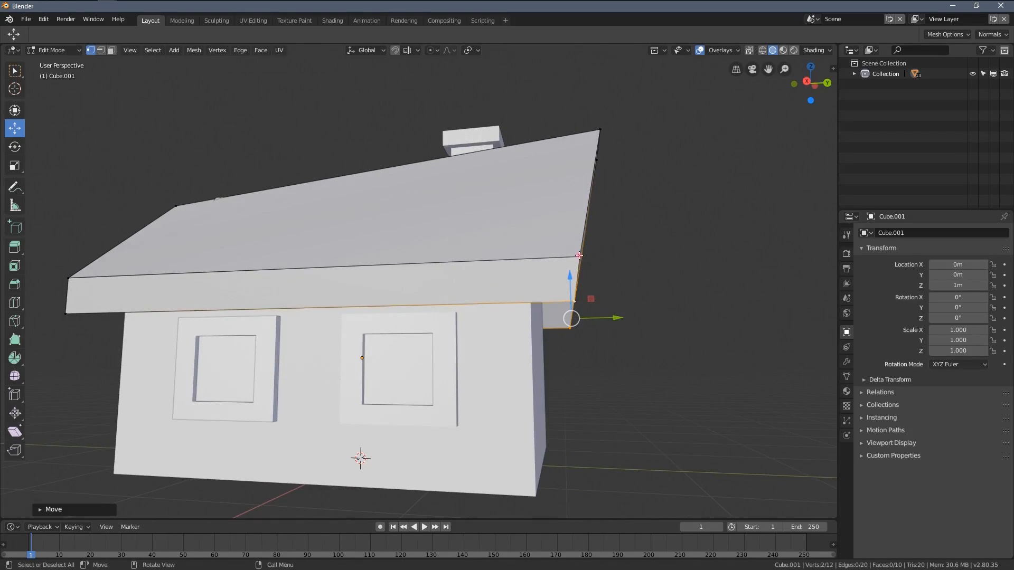
{"action": "middle_click_drag", "start_coordinate": [630, 291], "coordinate": [562, 297]}
{"action": "left_click_drag", "start_coordinate": [563, 296], "coordinate": [561, 294]}
Step: Move the roof's lower front corners inward along Y and nudge the upper front eave corners on both sides
{"action": "middle_click_drag", "start_coordinate": [561, 294], "coordinate": [386, 381]}
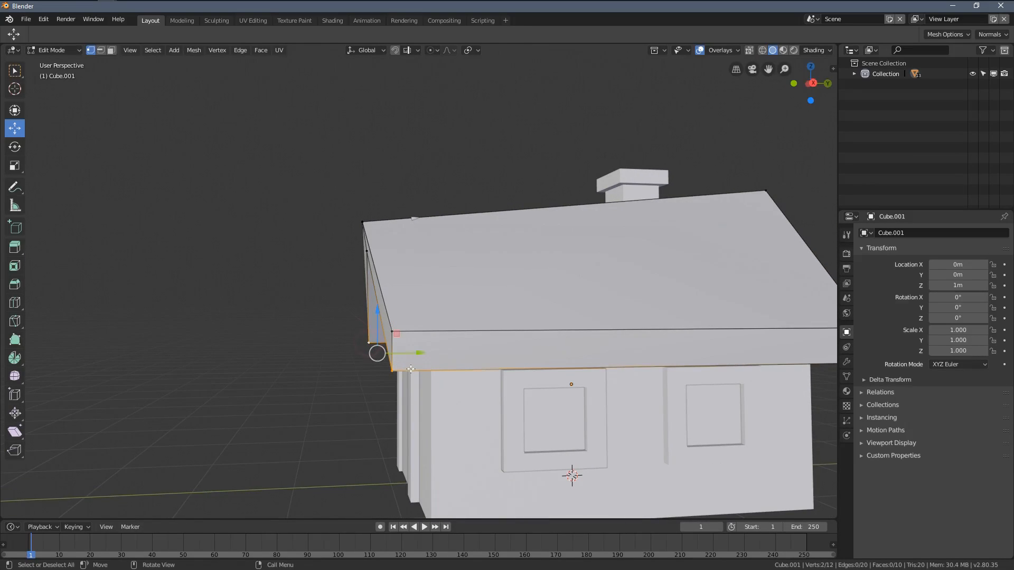
{"action": "left_click_drag", "start_coordinate": [419, 354], "coordinate": [423, 359]}
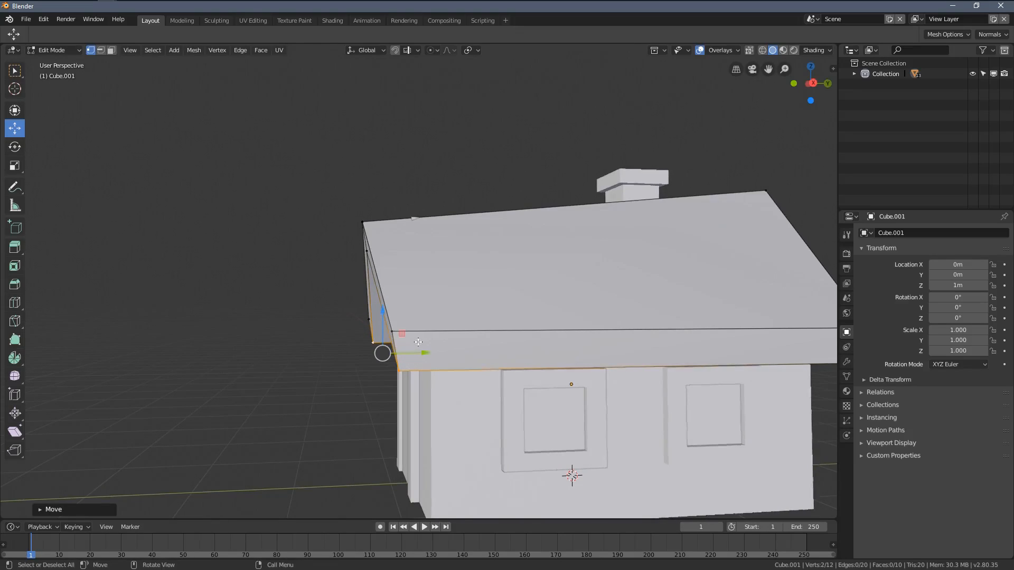
{"action": "middle_click_drag", "start_coordinate": [423, 359], "coordinate": [408, 337]}
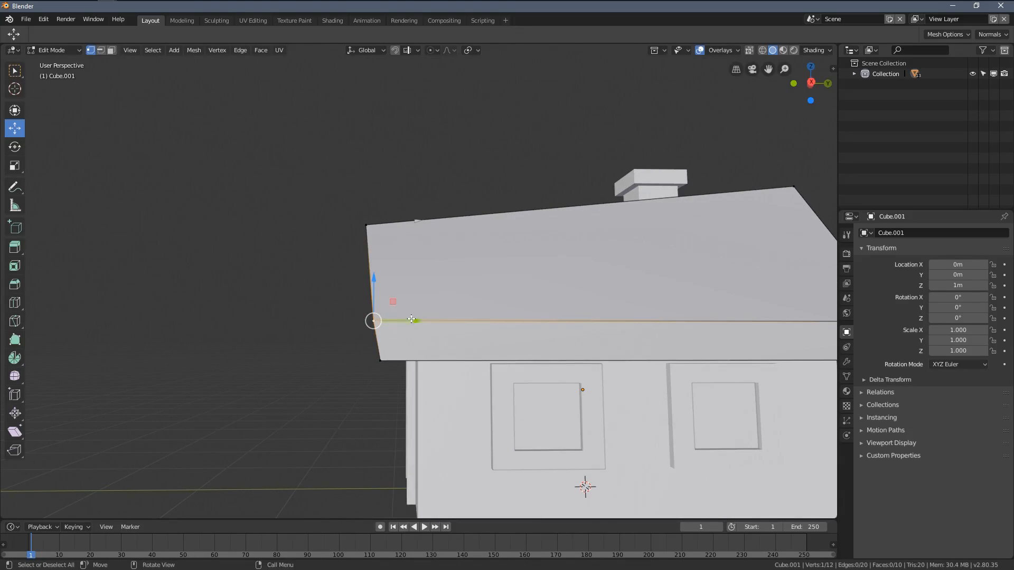
{"action": "left_click_drag", "start_coordinate": [411, 320], "coordinate": [414, 321]}
{"action": "middle_click_drag", "start_coordinate": [413, 321], "coordinate": [591, 351]}
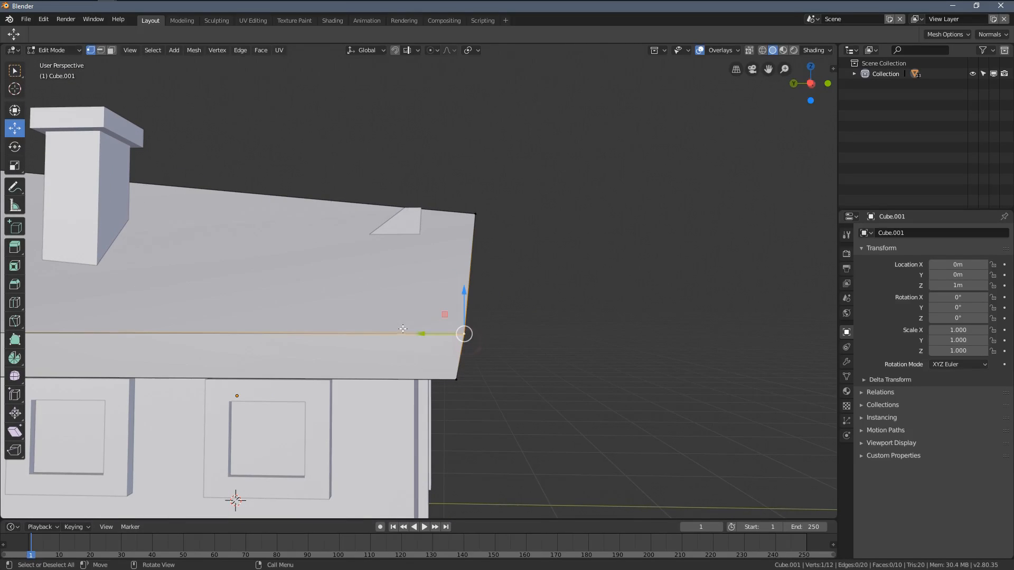
{"action": "left_click_drag", "start_coordinate": [422, 333], "coordinate": [417, 336]}
{"action": "middle_click_drag", "start_coordinate": [418, 336], "coordinate": [384, 239]}
{"action": "key", "text": "Tab"}
Step: Edit the house walls with X-ray display and move the front gable peak vertex along Z beneath the roof
{"action": "scroll", "coordinate": [375, 253], "scroll_direction": "up", "scroll_amount": 5}
{"action": "key", "text": "alt+z"}
{"action": "scroll", "coordinate": [426, 243], "scroll_direction": "down", "scroll_amount": 5}
{"action": "key", "text": "Tab"}
{"action": "scroll", "coordinate": [375, 226], "scroll_direction": "up", "scroll_amount": 1}
{"action": "left_click_drag", "start_coordinate": [366, 181], "coordinate": [366, 196]}
{"action": "key", "text": "alt+z"}
{"action": "middle_click_drag", "start_coordinate": [401, 233], "coordinate": [373, 244]}
{"action": "left_click_drag", "start_coordinate": [320, 173], "coordinate": [317, 174]}
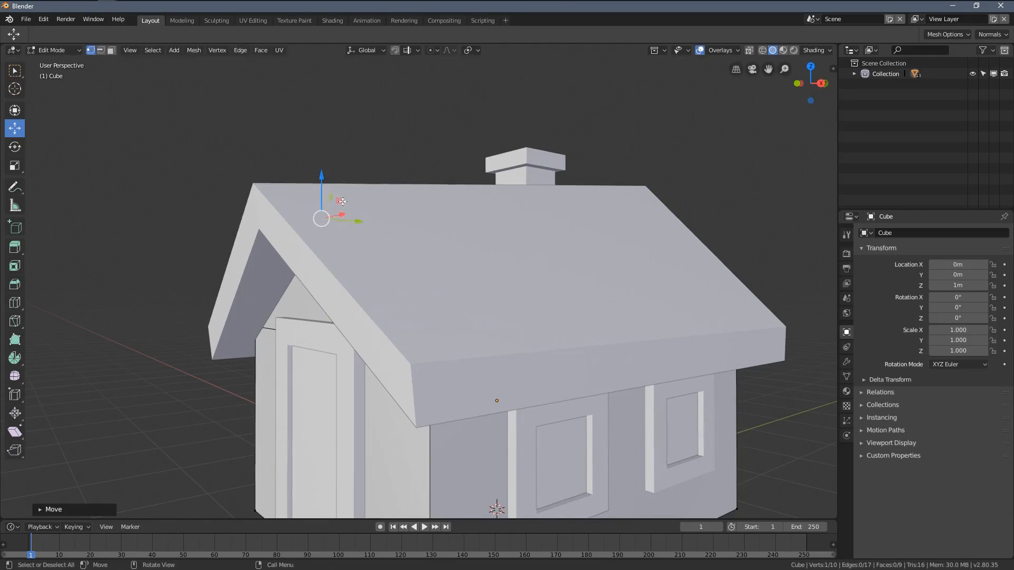
{"action": "key", "text": "Tab"}
Step: Raise the whole roof object to a Z location of 1.1124 m
{"action": "mouse_move", "coordinate": [497, 357]}
{"action": "left_mouse_down"}
{"action": "mouse_move", "coordinate": [497, 336]}
{"action": "mouse_move", "coordinate": [502, 346]}
{"action": "left_mouse_up"}
{"action": "middle_click_drag", "start_coordinate": [468, 350], "coordinate": [562, 332]}
{"action": "scroll", "coordinate": [562, 331], "scroll_direction": "down", "scroll_amount": 5}
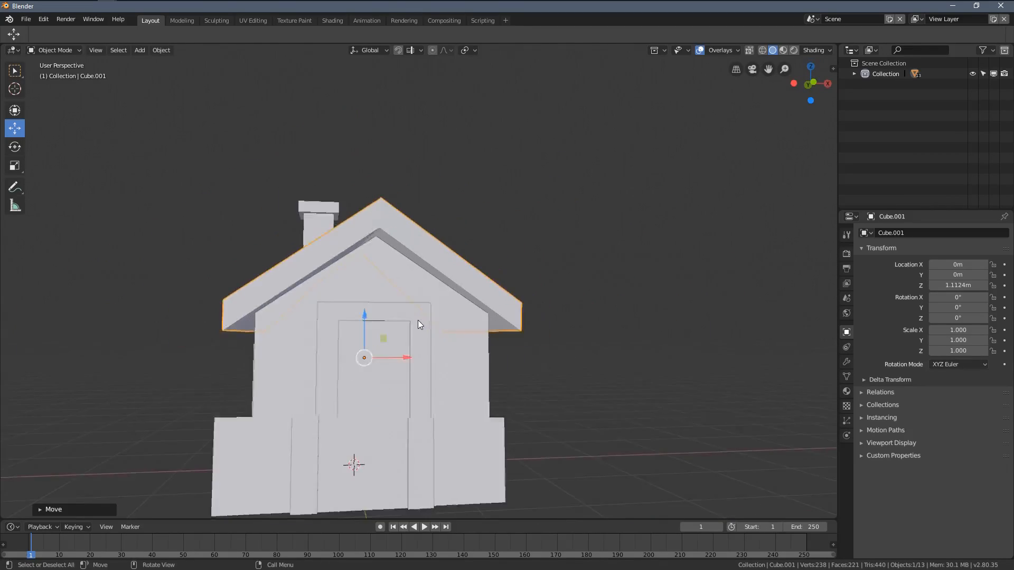
Step: Edit the roof and raise its front ridge vertices along Z, then leave mesh editing
{"action": "middle_click_drag", "start_coordinate": [418, 324], "coordinate": [480, 268]}
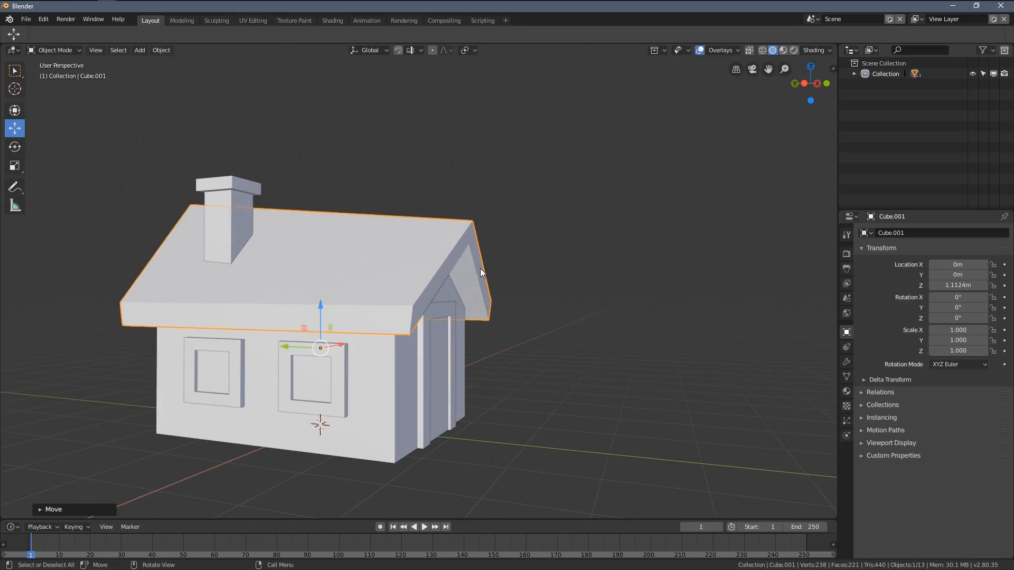
{"action": "key", "text": "Tab"}
{"action": "scroll", "coordinate": [485, 229], "scroll_direction": "up", "scroll_amount": 3}
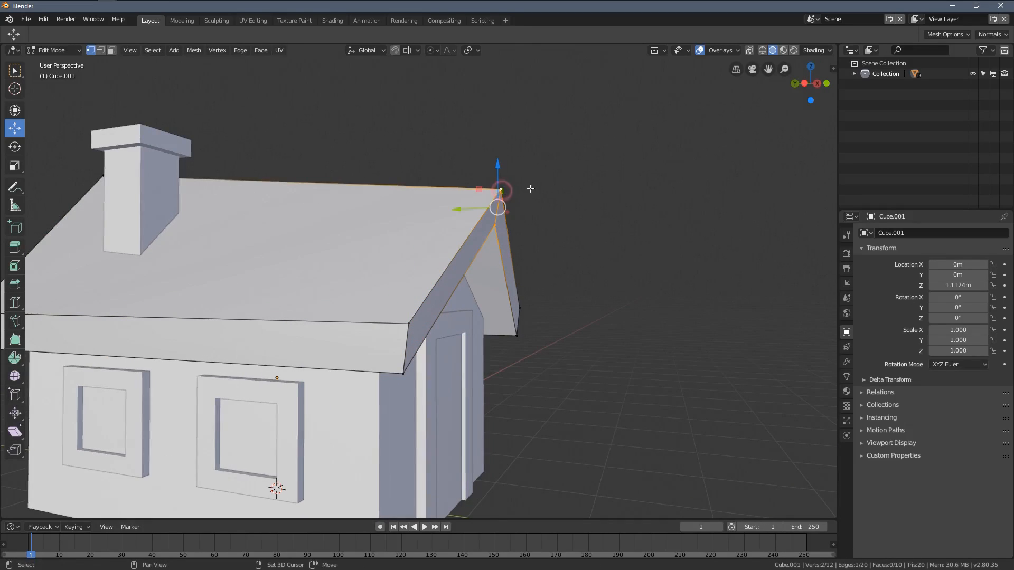
{"action": "key", "text": "g"}
{"action": "key", "text": "z"}
{"action": "left_click", "coordinate": [533, 185]}
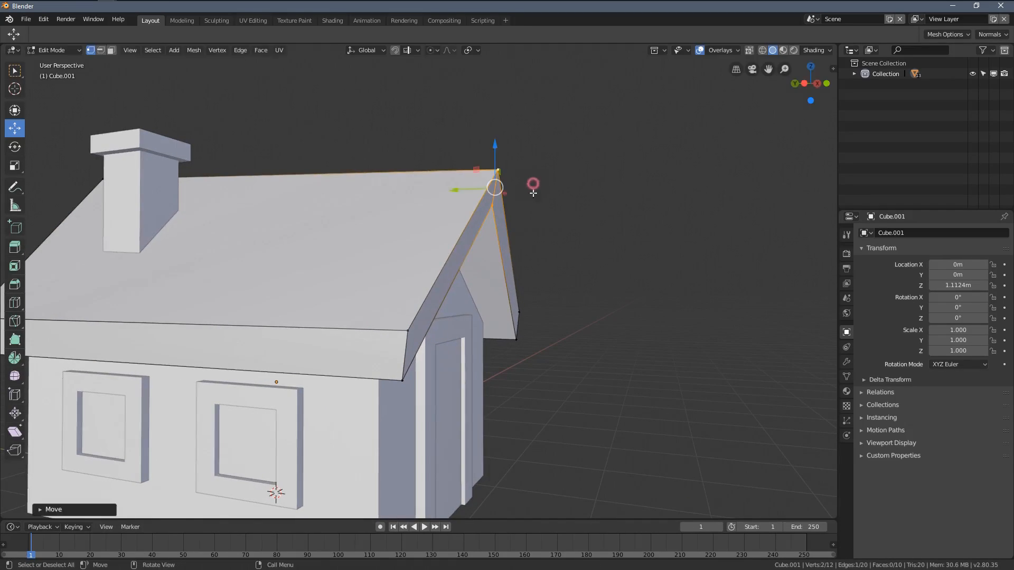
{"action": "key", "text": "Tab"}
Step: Edit the house walls in wireframe display and raise their ridge vertices along Z toward the roof
{"action": "middle_click_drag", "start_coordinate": [533, 206], "coordinate": [417, 213]}
{"action": "left_click", "coordinate": [373, 271]}
{"action": "key", "text": "Tab"}
{"action": "scroll", "coordinate": [368, 285], "scroll_direction": "up", "scroll_amount": 2}
{"action": "key", "text": "z"}
{"action": "left_click", "coordinate": [305, 206]}
{"action": "left_click_drag", "start_coordinate": [386, 170], "coordinate": [382, 141]}
{"action": "middle_click_drag", "start_coordinate": [430, 196], "coordinate": [354, 207]}
Step: In the right orthographic view, fine-tune the height of the walls' ridge edge inside the roof thickness
{"action": "scroll", "coordinate": [353, 208], "scroll_direction": "down", "scroll_amount": 2}
{"action": "middle_click_drag", "start_coordinate": [541, 344], "coordinate": [469, 334]}
{"action": "key", "text": "KP_3"}
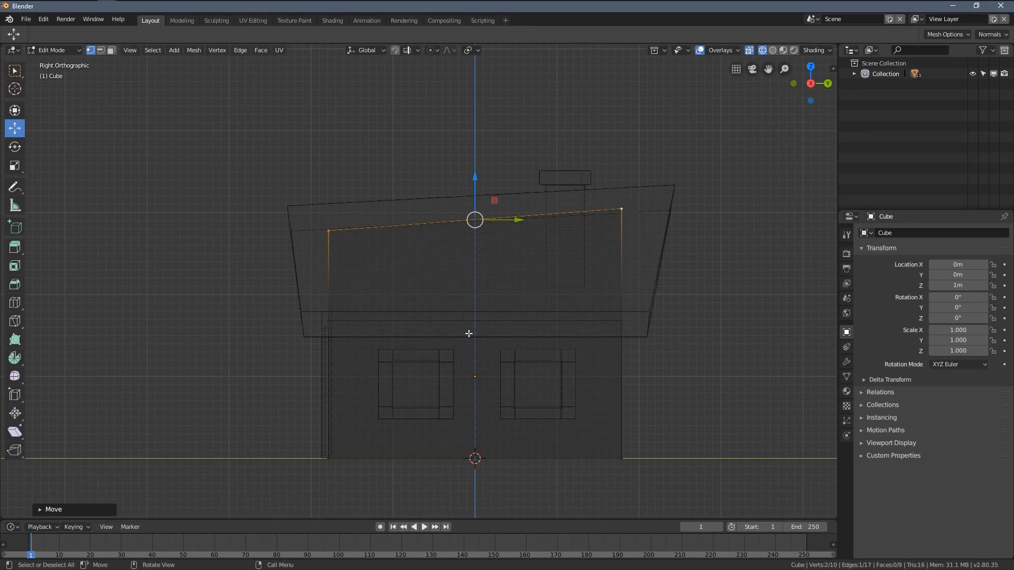
{"action": "middle_click_drag", "start_coordinate": [799, 323], "coordinate": [638, 356], "text": "shift"}
{"action": "scroll", "coordinate": [507, 315], "scroll_direction": "up", "scroll_amount": 4}
{"action": "middle_click_drag", "start_coordinate": [371, 228], "coordinate": [457, 270], "text": "shift"}
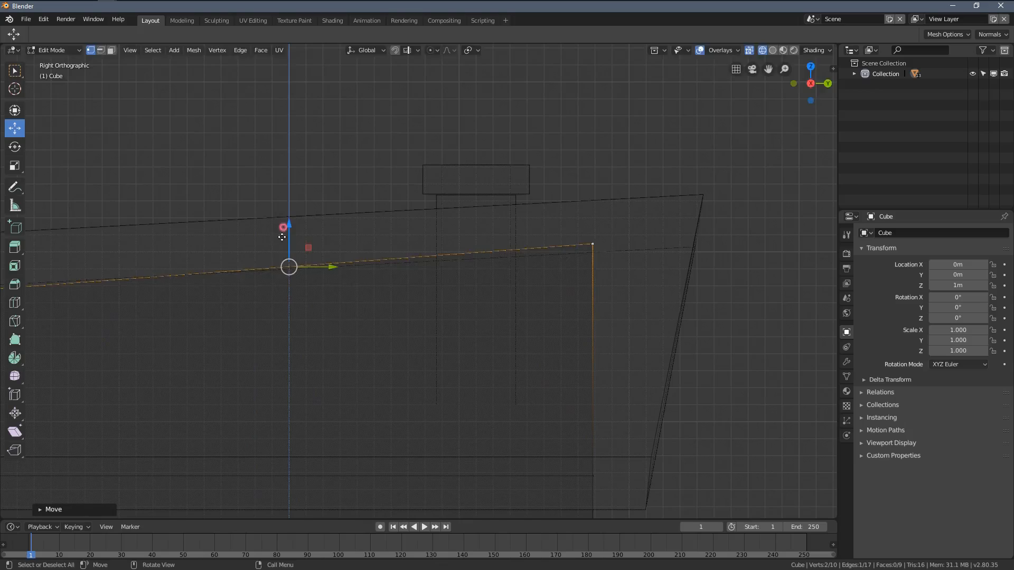
{"action": "left_click_drag", "start_coordinate": [282, 237], "coordinate": [280, 282]}
{"action": "left_click_drag", "start_coordinate": [283, 217], "coordinate": [283, 215]}
{"action": "middle_click_drag", "start_coordinate": [391, 257], "coordinate": [702, 251], "text": "shift"}
Step: Move the walls' front gable peak vertex outward so the front wall leans toward the roof's front edge
{"action": "key", "text": "alt+a"}
{"action": "middle_click_drag", "start_coordinate": [349, 281], "coordinate": [394, 270], "text": "shift"}
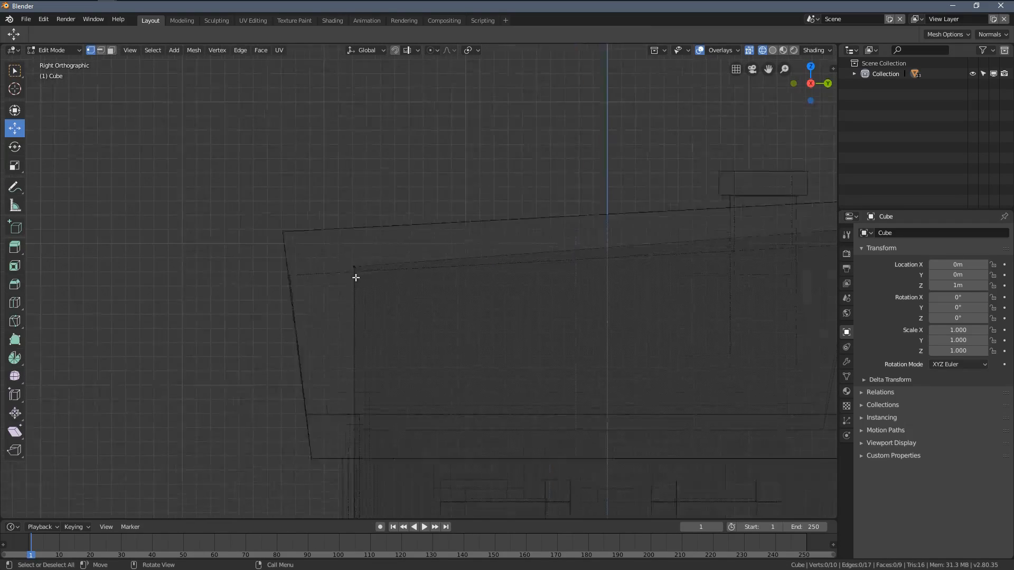
{"action": "left_click", "coordinate": [342, 264]}
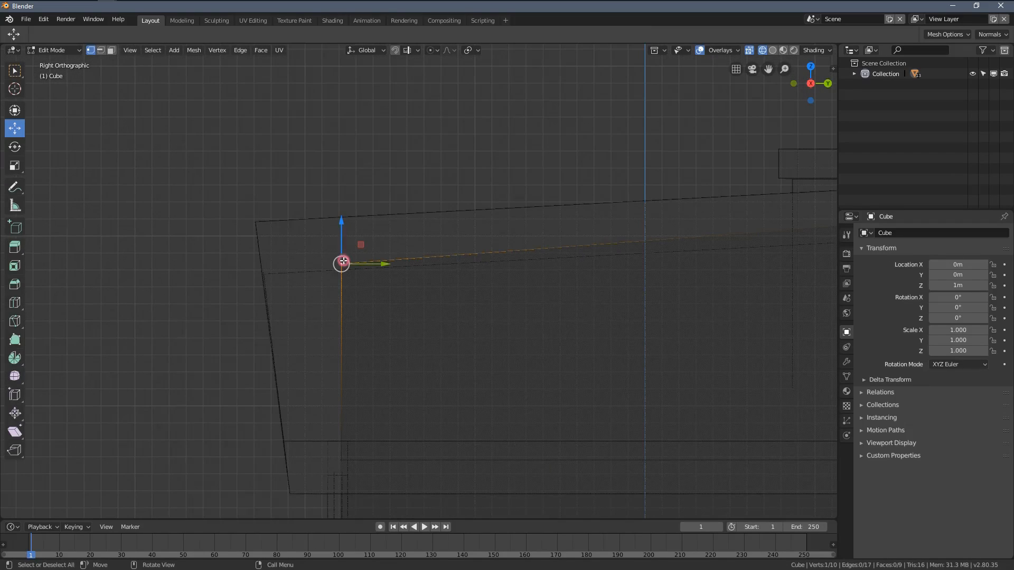
{"action": "middle_click_drag", "start_coordinate": [369, 274], "coordinate": [395, 280], "text": "shift"}
{"action": "key", "text": "g"}
{"action": "left_click", "coordinate": [359, 271]}
{"action": "scroll", "coordinate": [528, 275], "scroll_direction": "down", "scroll_amount": 3}
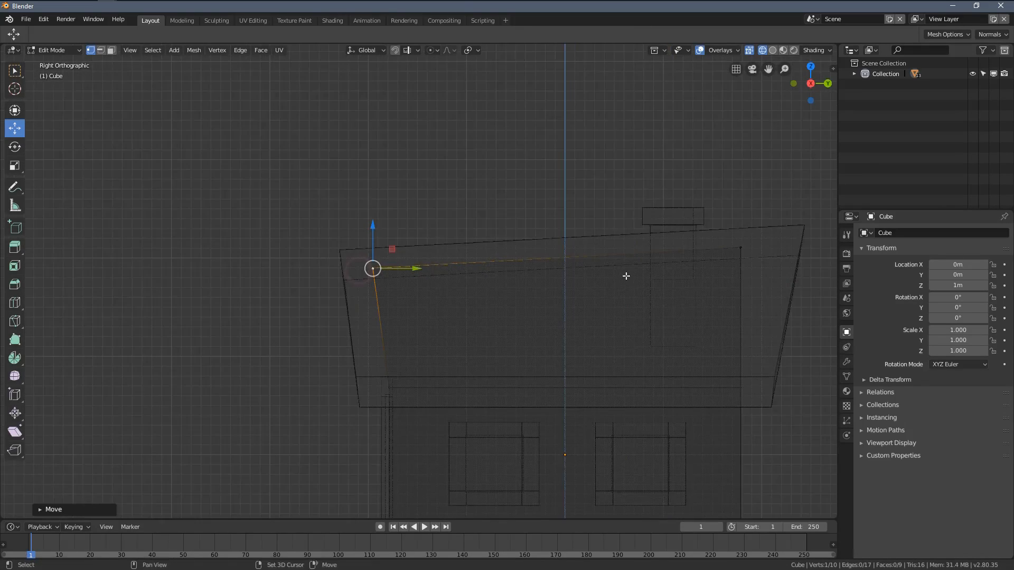
Step: Move the walls' back gable peak vertex outward toward the roof's back edge
{"action": "middle_click_drag", "start_coordinate": [722, 292], "coordinate": [446, 299], "text": "shift"}
{"action": "scroll", "coordinate": [476, 269], "scroll_direction": "up", "scroll_amount": 3}
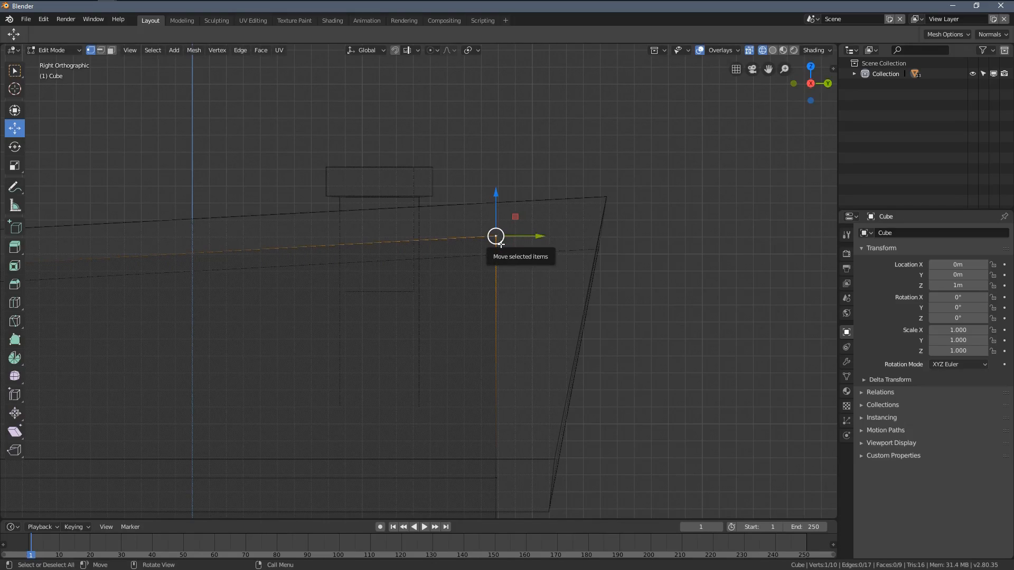
{"action": "left_click_drag", "start_coordinate": [501, 244], "coordinate": [520, 238]}
{"action": "middle_click_drag", "start_coordinate": [476, 323], "coordinate": [574, 291], "text": "shift"}
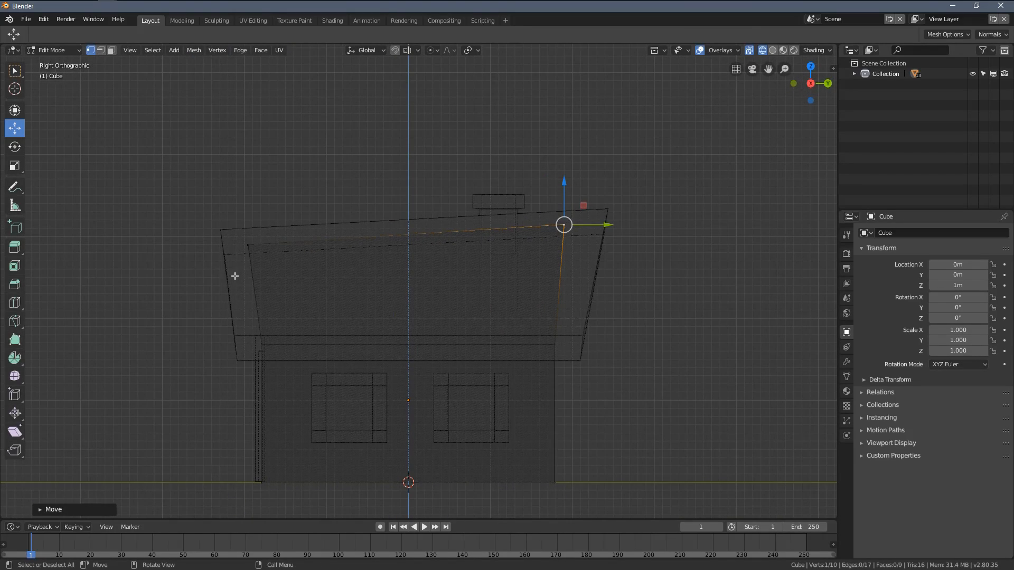
Step: Select both upper back corners of the walls in side view and move them slightly outward
{"action": "scroll", "coordinate": [557, 279], "scroll_direction": "up", "scroll_amount": 3}
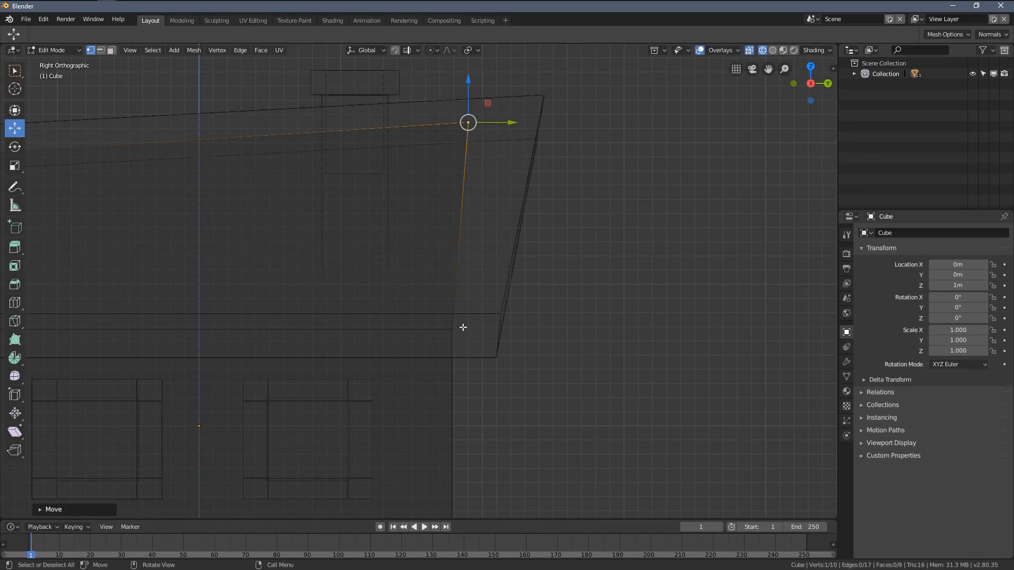
{"action": "key", "text": "alt+a"}
{"action": "left_click", "coordinate": [455, 327]}
{"action": "middle_click_drag", "start_coordinate": [463, 331], "coordinate": [496, 324]}
{"action": "left_click", "coordinate": [516, 293], "text": "shift"}
{"action": "key", "text": "KP_3"}
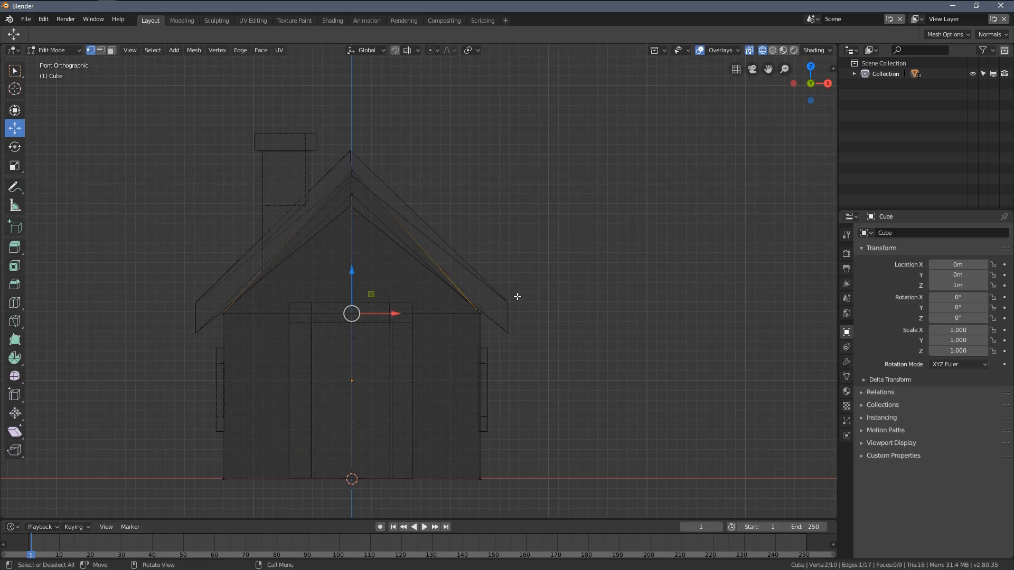
{"action": "scroll", "coordinate": [517, 295], "scroll_direction": "up", "scroll_amount": 5}
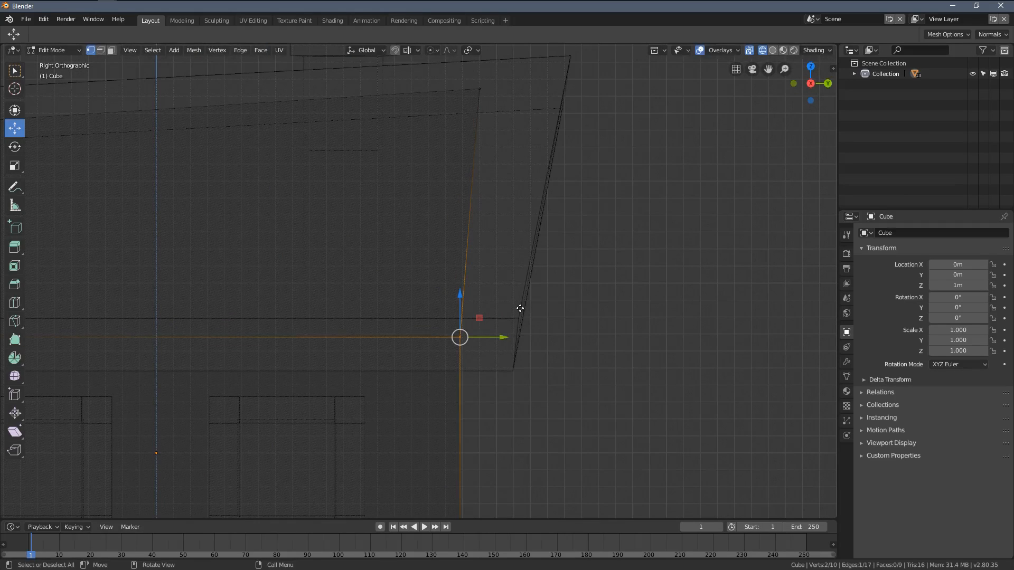
{"action": "key", "text": "g"}
{"action": "left_click", "coordinate": [527, 306]}
Step: Box-select both upper front corners of the walls and move them slightly outward
{"action": "scroll", "coordinate": [158, 311], "scroll_direction": "down", "scroll_amount": 3}
{"action": "left_click_drag", "start_coordinate": [122, 292], "coordinate": [353, 267], "text": "shift"}
{"action": "scroll", "coordinate": [343, 270], "scroll_direction": "up", "scroll_amount": 1}
{"action": "key", "text": "alt+a"}
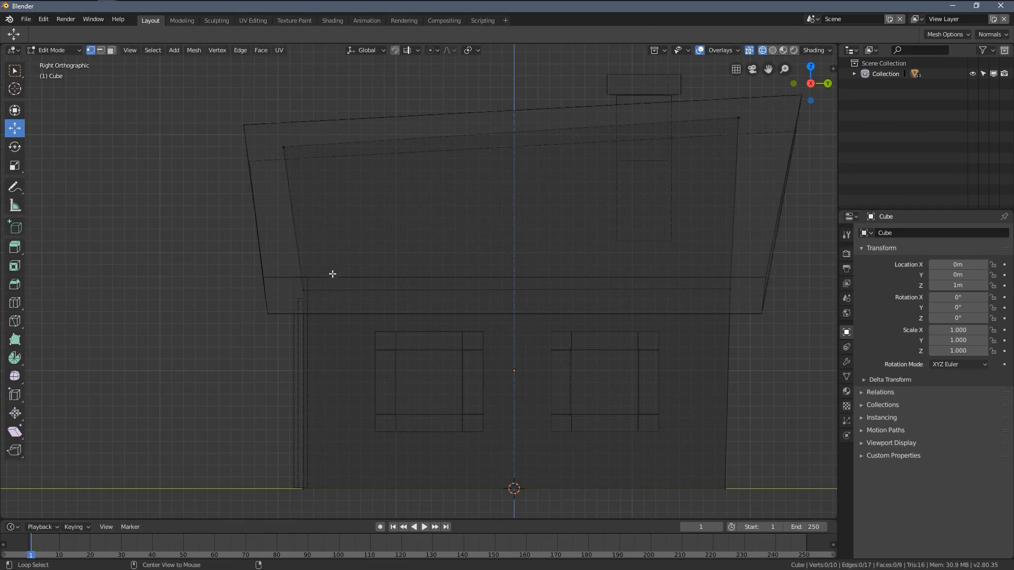
{"action": "key", "text": "b"}
{"action": "left_click_drag", "start_coordinate": [273, 258], "coordinate": [343, 301]}
{"action": "scroll", "coordinate": [346, 299], "scroll_direction": "up", "scroll_amount": 2}
{"action": "scroll", "coordinate": [417, 298], "scroll_direction": "down", "scroll_amount": 2}
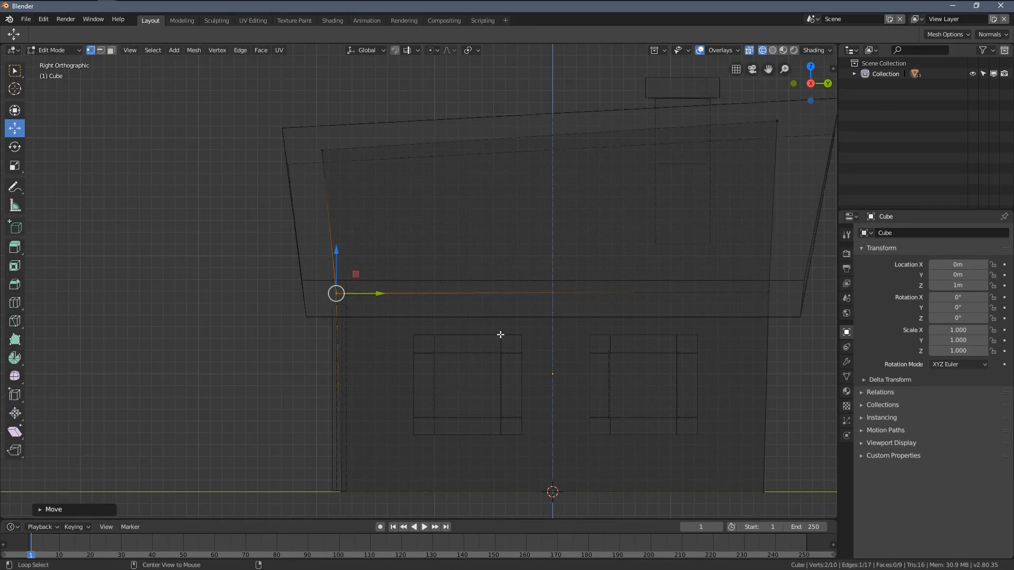
Step: Select an upper back corner vertex of the walls, inspect it in perspective, and clear the selection
{"action": "key", "text": "alt+a"}
{"action": "middle_click_drag", "start_coordinate": [740, 283], "coordinate": [403, 279], "text": "shift"}
{"action": "scroll", "coordinate": [403, 283], "scroll_direction": "up", "scroll_amount": 2}
{"action": "scroll", "coordinate": [410, 282], "scroll_direction": "up", "scroll_amount": 3}
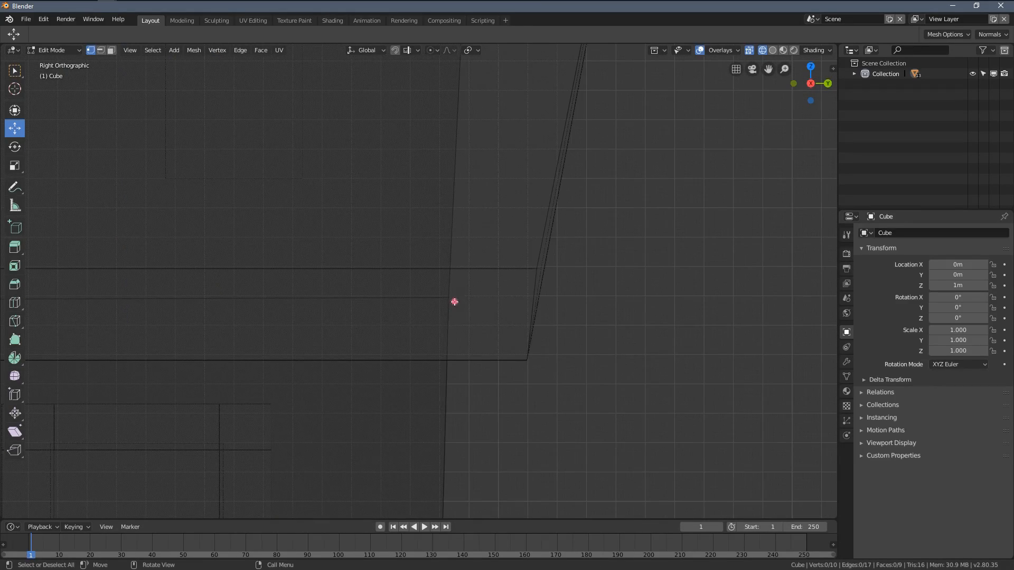
{"action": "left_click", "coordinate": [454, 302]}
{"action": "scroll", "coordinate": [477, 340], "scroll_direction": "down", "scroll_amount": 2}
{"action": "middle_click_drag", "start_coordinate": [477, 339], "coordinate": [378, 311]}
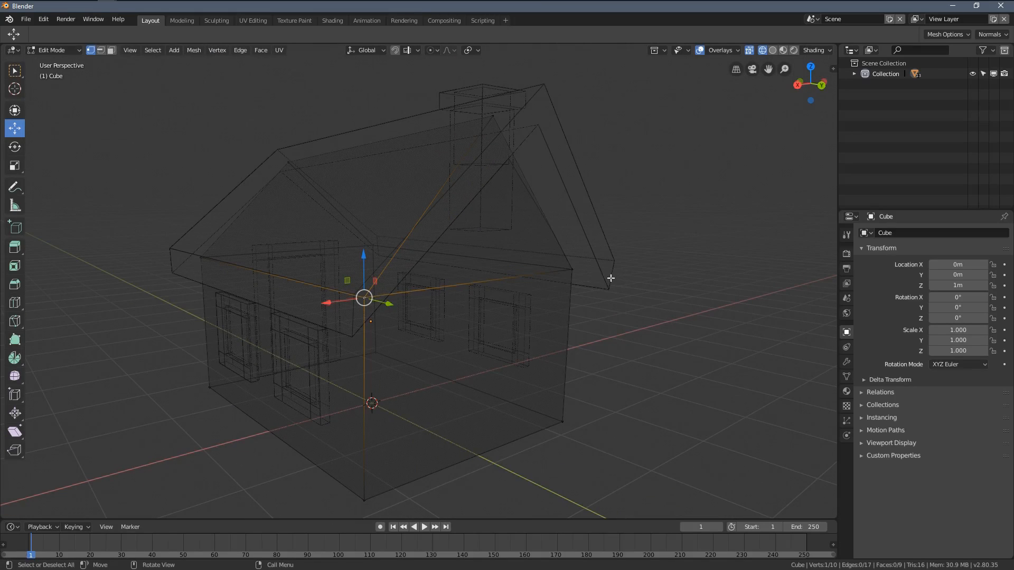
{"action": "middle_click_drag", "start_coordinate": [311, 287], "coordinate": [428, 294]}
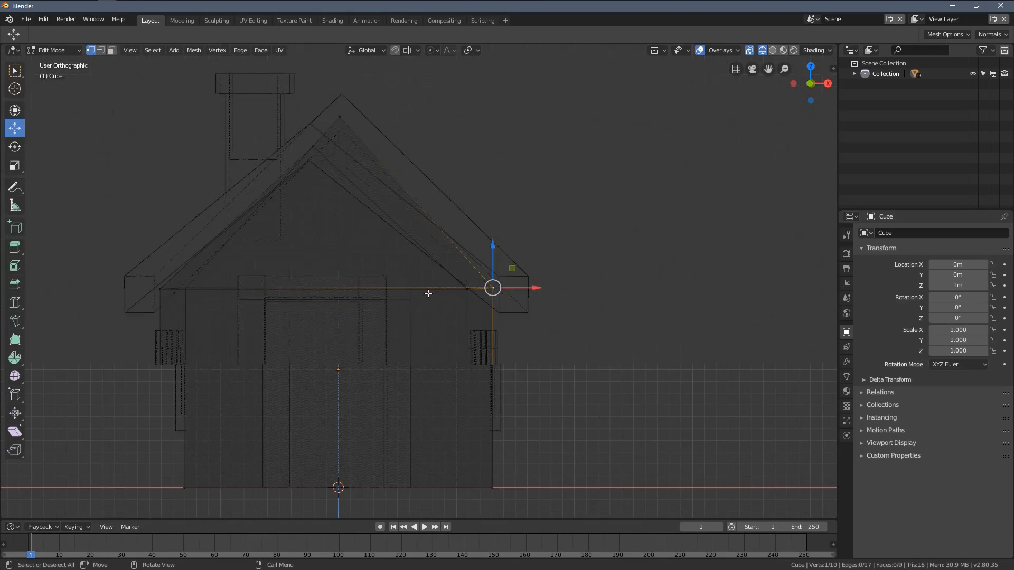
{"action": "key", "text": "KP_3"}
{"action": "scroll", "coordinate": [428, 288], "scroll_direction": "up", "scroll_amount": 2}
{"action": "key", "text": "alt+a"}
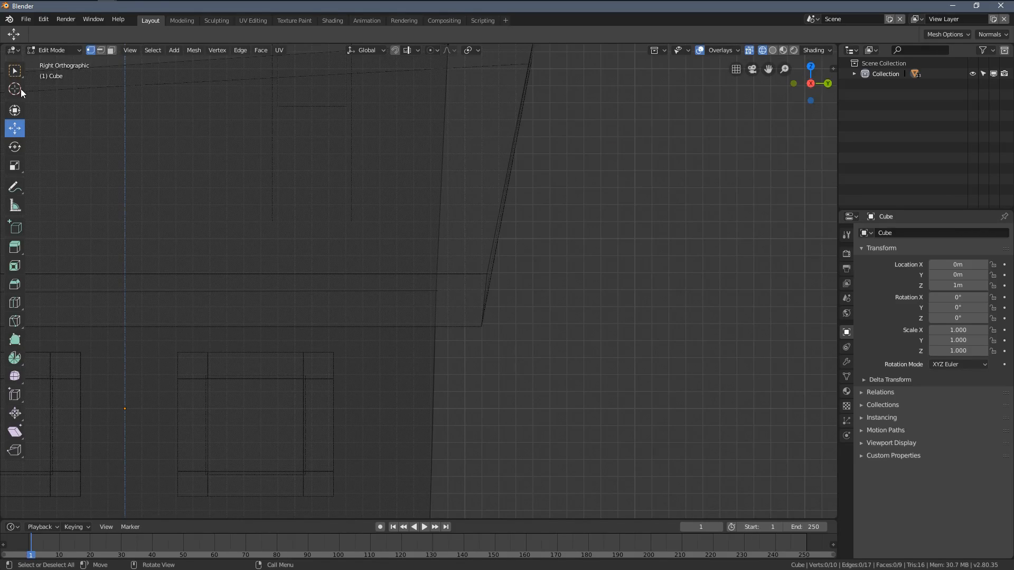
Step: Check the positions of the walls' upper back and upper front corner vertices in side view, clearing each selection
{"action": "left_click", "coordinate": [15, 72]}
{"action": "left_click_drag", "start_coordinate": [572, 188], "coordinate": [362, 324]}
{"action": "scroll", "coordinate": [446, 351], "scroll_direction": "down", "scroll_amount": 3}
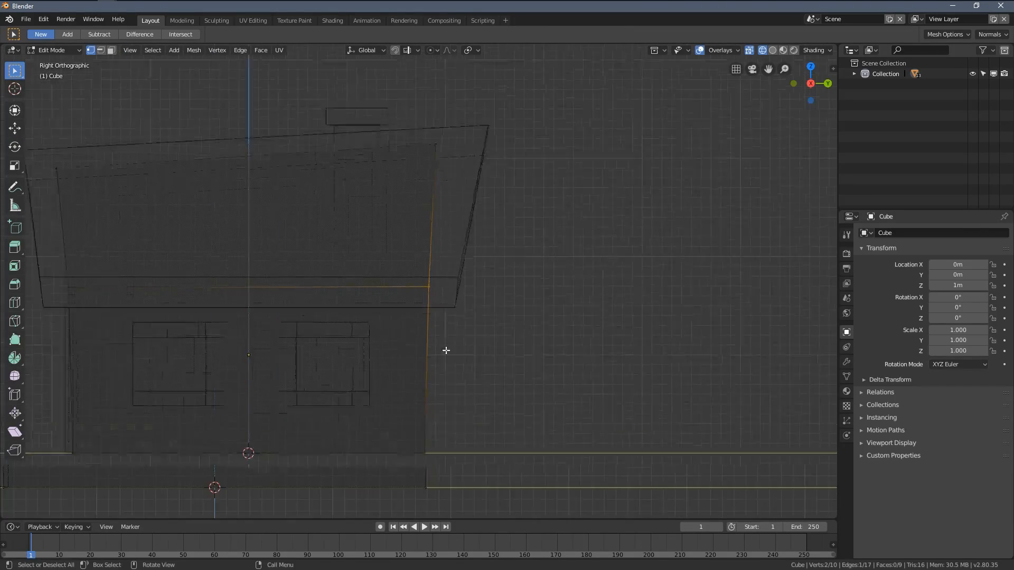
{"action": "middle_click_drag", "start_coordinate": [209, 306], "coordinate": [491, 319], "text": "shift"}
{"action": "scroll", "coordinate": [491, 319], "scroll_direction": "up", "scroll_amount": 1}
{"action": "scroll", "coordinate": [422, 317], "scroll_direction": "up", "scroll_amount": 1}
{"action": "key", "text": "alt+a"}
{"action": "left_click_drag", "start_coordinate": [256, 234], "coordinate": [362, 335]}
{"action": "scroll", "coordinate": [308, 350], "scroll_direction": "down", "scroll_amount": 2}
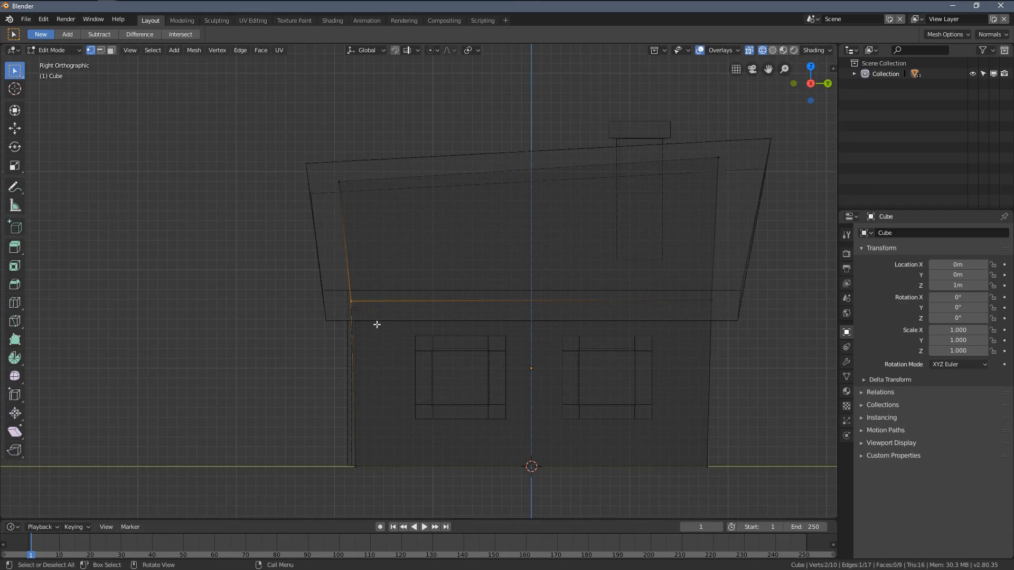
{"action": "mouse_move", "coordinate": [376, 325]}
{"action": "middle_mouse_down"}
{"action": "mouse_move", "coordinate": [366, 335]}
{"action": "mouse_move", "coordinate": [577, 378]}
{"action": "mouse_move", "coordinate": [544, 343]}
{"action": "mouse_move", "coordinate": [569, 343]}
{"action": "mouse_move", "coordinate": [546, 356]}
{"action": "mouse_move", "coordinate": [580, 345]}
{"action": "middle_mouse_up"}
{"action": "key", "text": "alt+a"}
Step: Return the viewport to solid shading, leave mesh editing and deselect the walls
{"action": "key", "text": "z"}
{"action": "left_click", "coordinate": [572, 334]}
{"action": "scroll", "coordinate": [572, 334], "scroll_direction": "down", "scroll_amount": 4}
{"action": "scroll", "coordinate": [555, 342], "scroll_direction": "up", "scroll_amount": 3}
{"action": "key", "text": "Tab"}
{"action": "middle_click_drag", "start_coordinate": [322, 348], "coordinate": [337, 405]}
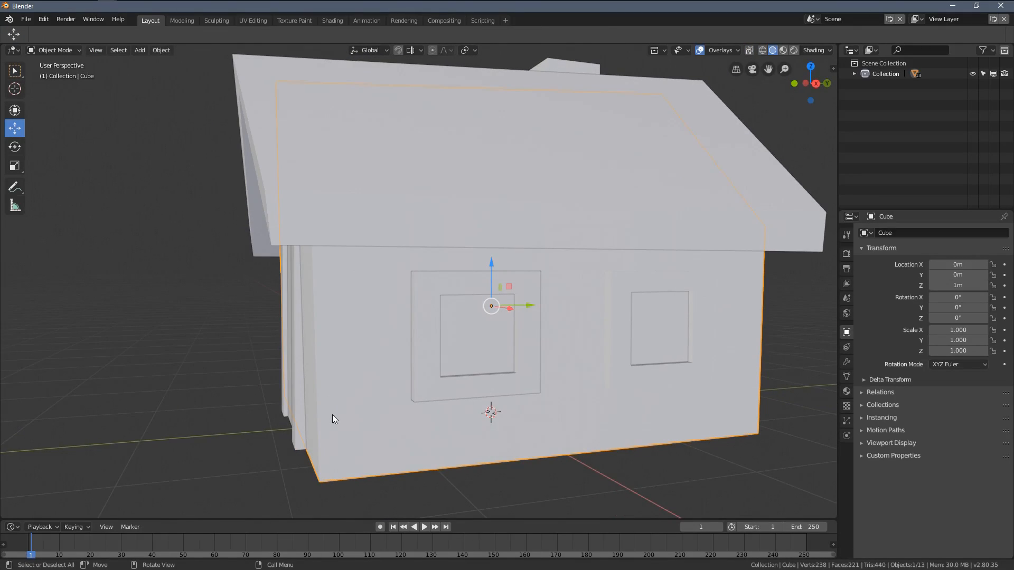
{"action": "left_click_drag", "start_coordinate": [94, 148], "coordinate": [419, 376]}
{"action": "scroll", "coordinate": [382, 313], "scroll_direction": "down", "scroll_amount": 3}
{"action": "key", "text": "alt+a"}
{"action": "mouse_move", "coordinate": [382, 309]}
{"action": "middle_mouse_down"}
{"action": "mouse_move", "coordinate": [404, 347]}
{"action": "mouse_move", "coordinate": [389, 323]}
{"action": "middle_mouse_up"}
{"action": "scroll", "coordinate": [389, 323], "scroll_direction": "up", "scroll_amount": 4}
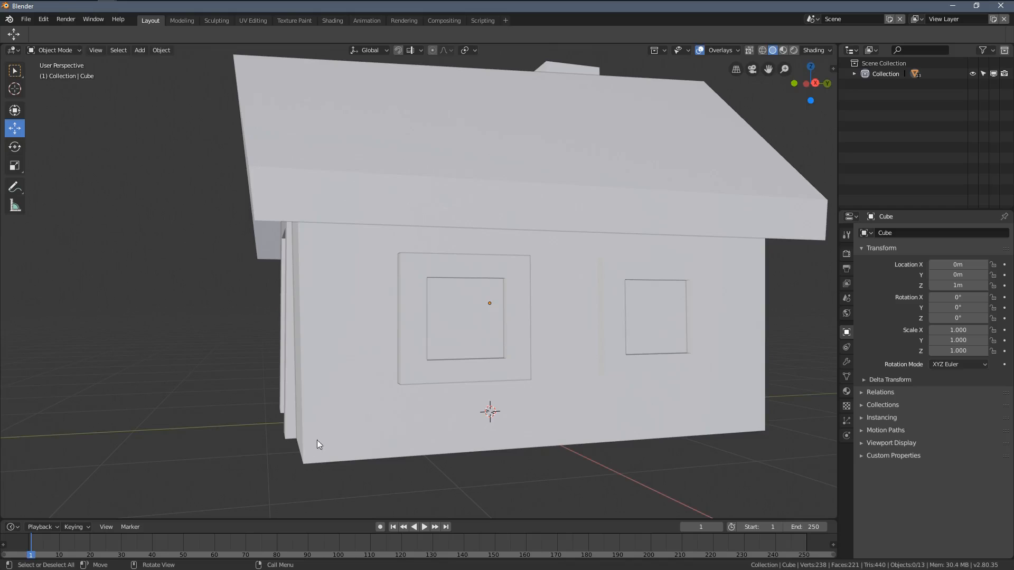
Step: Move the walls' bottom front corner vertex on the negative X side slightly inward along X and Y
{"action": "left_click", "coordinate": [355, 446]}
{"action": "middle_click_drag", "start_coordinate": [355, 446], "coordinate": [422, 435]}
{"action": "key", "text": "Tab"}
{"action": "left_click", "coordinate": [327, 397]}
{"action": "scroll", "coordinate": [317, 443], "scroll_direction": "down", "scroll_amount": 2}
{"action": "middle_click_drag", "start_coordinate": [237, 448], "coordinate": [340, 439]}
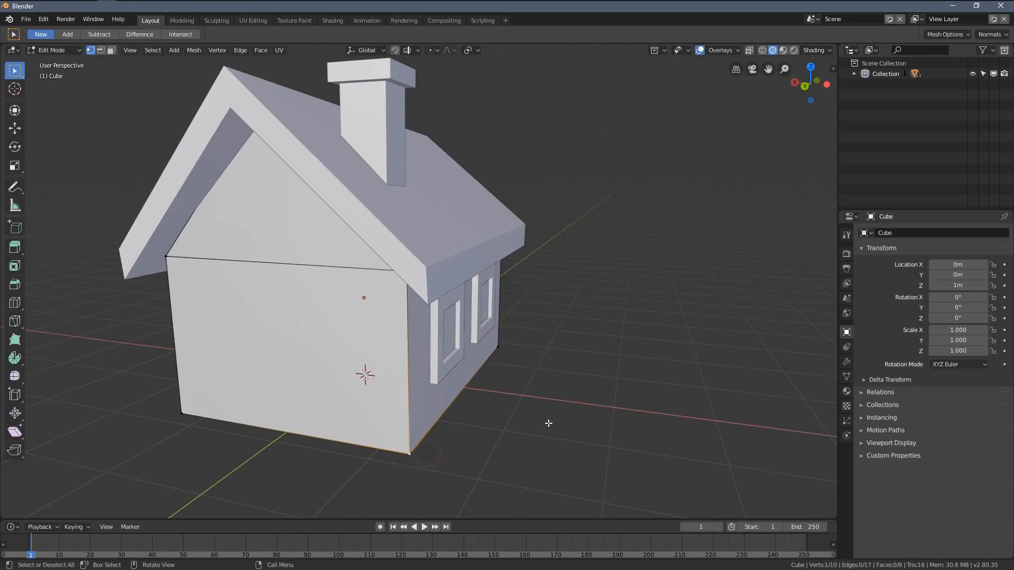
{"action": "middle_click_drag", "start_coordinate": [548, 424], "coordinate": [350, 390]}
{"action": "scroll", "coordinate": [373, 394], "scroll_direction": "up", "scroll_amount": 2}
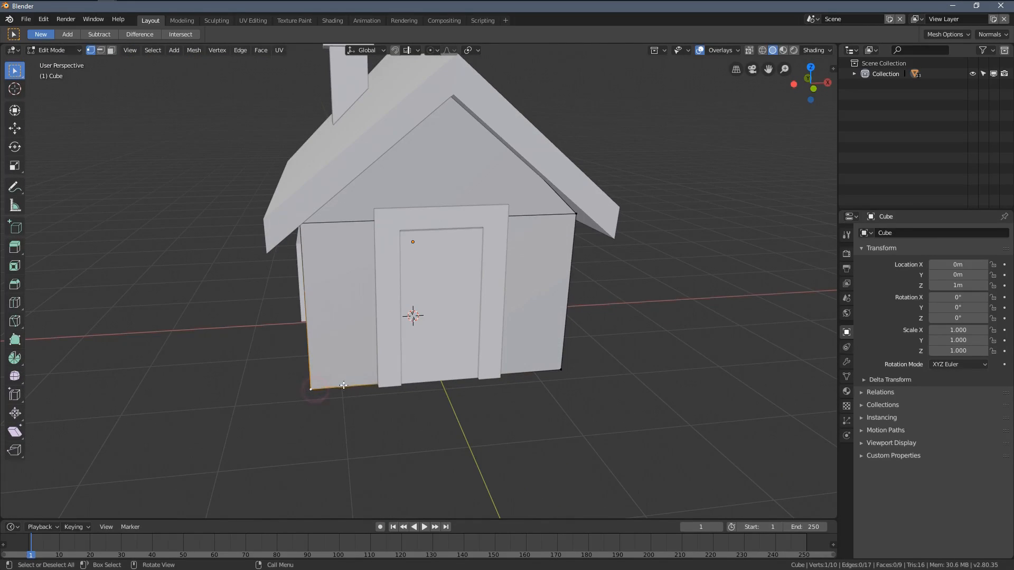
{"action": "left_click", "coordinate": [12, 131]}
{"action": "left_click_drag", "start_coordinate": [349, 388], "coordinate": [373, 387]}
{"action": "key", "text": "ctrl+Tab"}
{"action": "left_click", "coordinate": [473, 429]}
{"action": "middle_click_drag", "start_coordinate": [473, 430], "coordinate": [380, 410]}
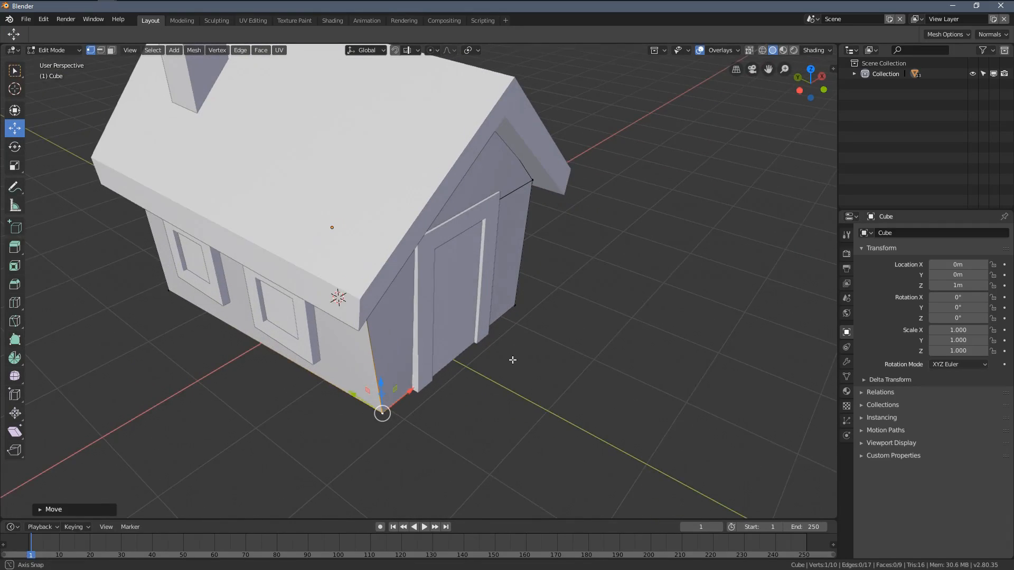
{"action": "key", "text": "g"}
{"action": "left_click_drag", "start_coordinate": [348, 391], "coordinate": [341, 388]}
{"action": "left_click_drag", "start_coordinate": [404, 381], "coordinate": [399, 384]}
Step: Move the walls' bottom front corner vertex on the positive X side slightly inward
{"action": "middle_click_drag", "start_coordinate": [612, 407], "coordinate": [533, 382]}
{"action": "left_click", "coordinate": [569, 409]}
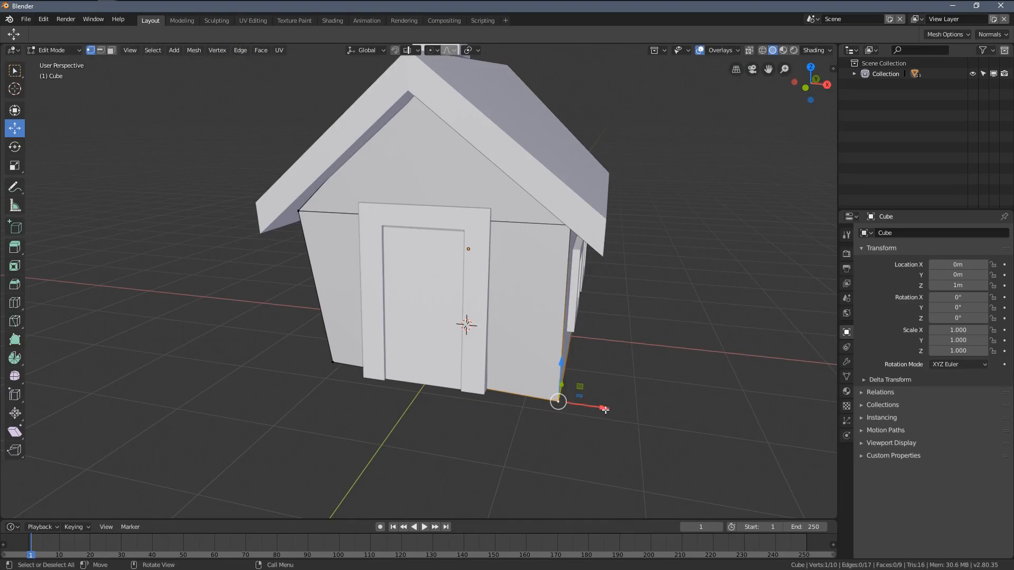
{"action": "left_click_drag", "start_coordinate": [606, 410], "coordinate": [595, 407]}
{"action": "middle_click_drag", "start_coordinate": [595, 407], "coordinate": [495, 351]}
{"action": "left_click_drag", "start_coordinate": [442, 402], "coordinate": [441, 404]}
Step: Move the walls' bottom back corner vertex on the positive X side inward along Y and X
{"action": "middle_click_drag", "start_coordinate": [442, 403], "coordinate": [547, 399]}
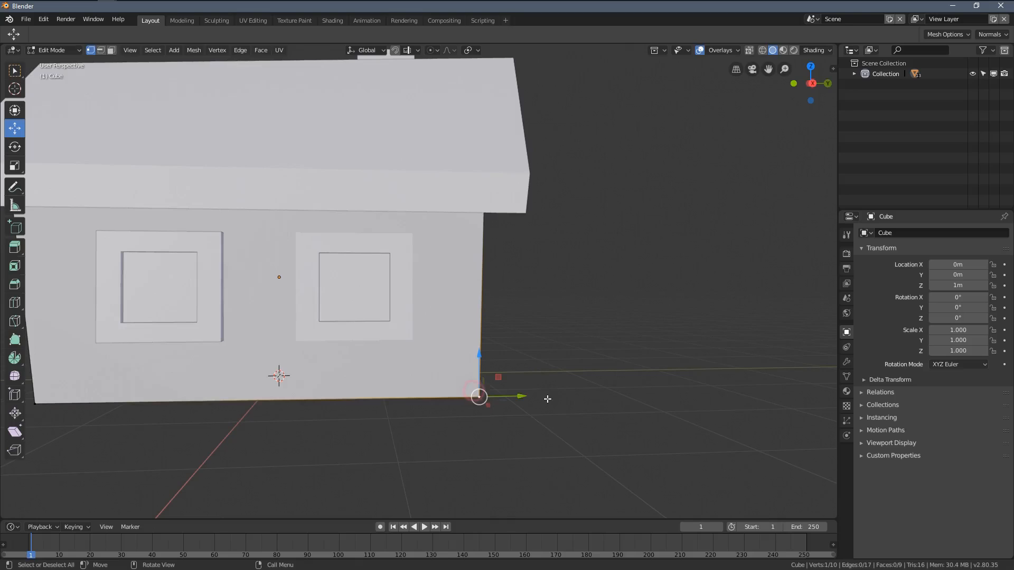
{"action": "left_click_drag", "start_coordinate": [523, 396], "coordinate": [509, 396]}
{"action": "middle_click_drag", "start_coordinate": [556, 375], "coordinate": [374, 410]}
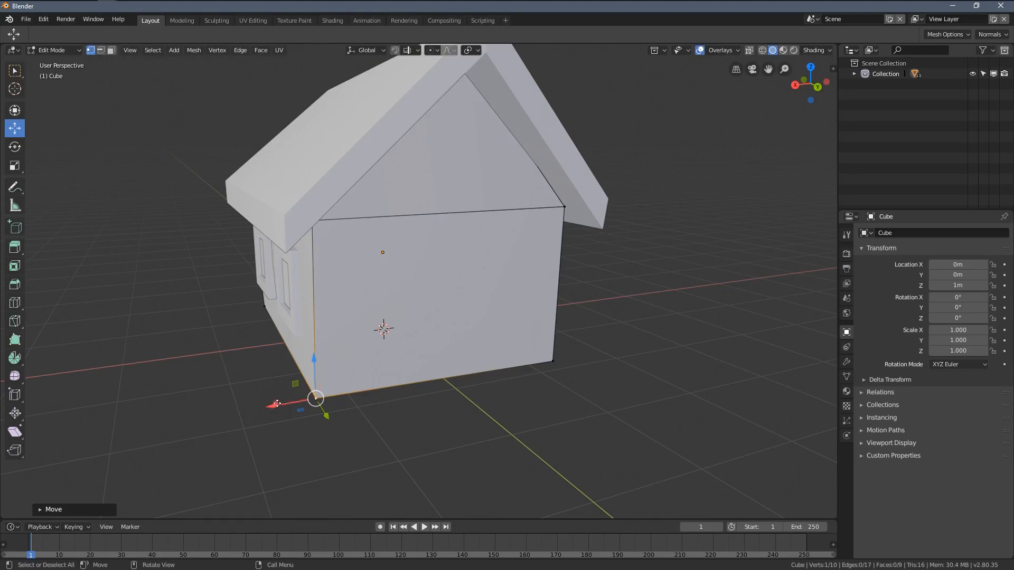
{"action": "left_click_drag", "start_coordinate": [277, 403], "coordinate": [295, 403]}
Step: Move the walls' bottom back corner vertex on the negative X side inward along X and Y, and leave mesh editing
{"action": "middle_click_drag", "start_coordinate": [561, 334], "coordinate": [526, 319]}
{"action": "left_click", "coordinate": [576, 400]}
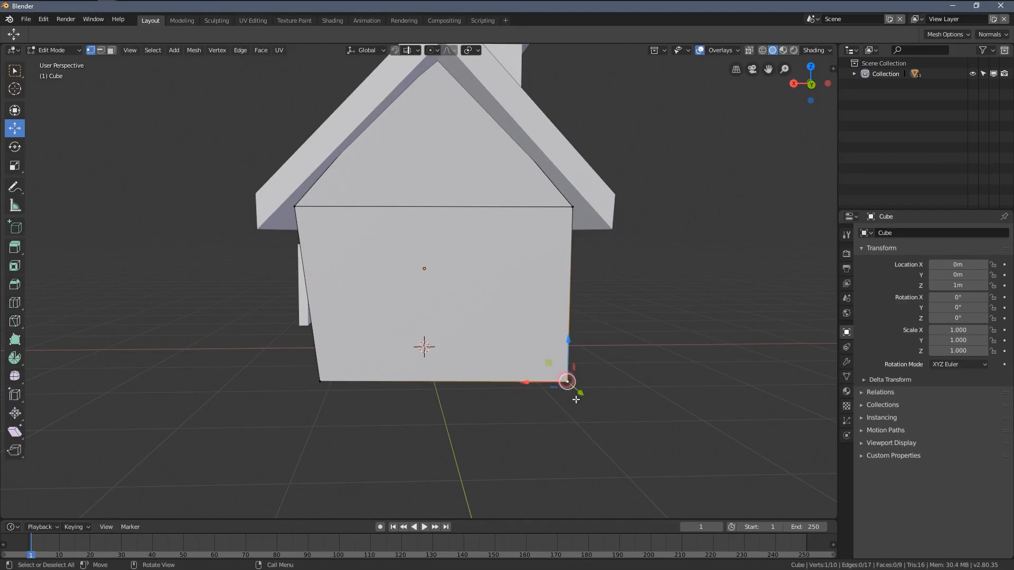
{"action": "left_click_drag", "start_coordinate": [521, 388], "coordinate": [504, 388]}
{"action": "middle_click_drag", "start_coordinate": [586, 325], "coordinate": [442, 316]}
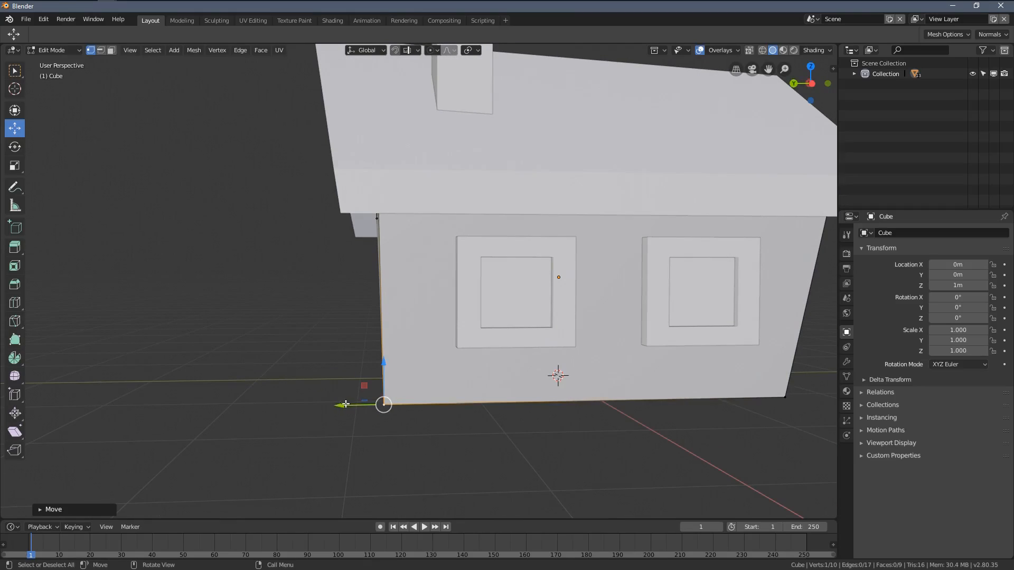
{"action": "left_click_drag", "start_coordinate": [338, 407], "coordinate": [367, 409]}
{"action": "scroll", "coordinate": [470, 339], "scroll_direction": "down", "scroll_amount": 3}
{"action": "key", "text": "Tab"}
Step: Examine the tapered walls and the gaps around the door and windows from several angles
{"action": "middle_click_drag", "start_coordinate": [527, 326], "coordinate": [490, 362]}
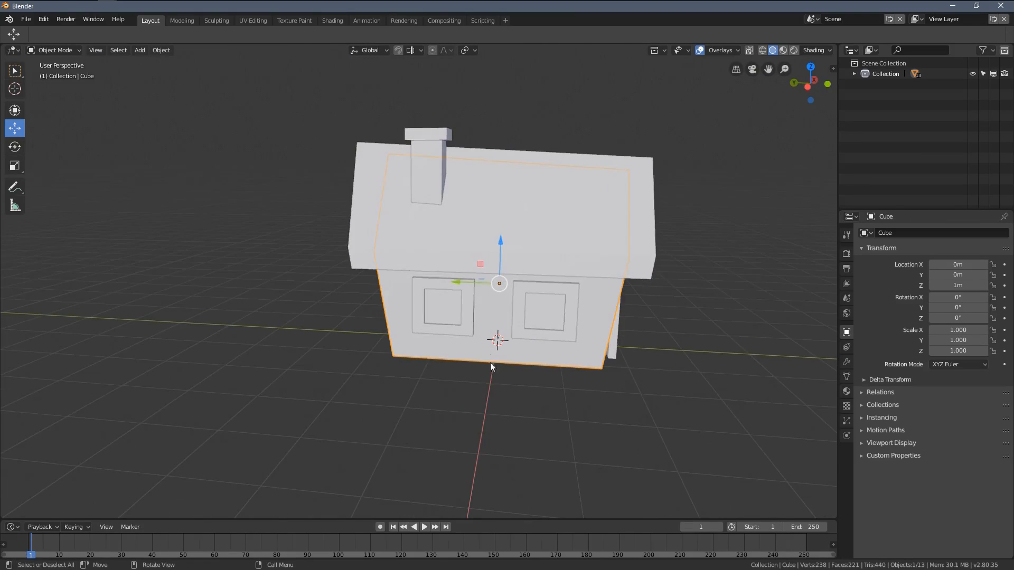
{"action": "middle_click_drag", "start_coordinate": [518, 407], "coordinate": [404, 338]}
{"action": "middle_click_drag", "start_coordinate": [413, 285], "coordinate": [445, 274], "text": "shift"}
{"action": "middle_click_drag", "start_coordinate": [502, 314], "coordinate": [502, 320]}
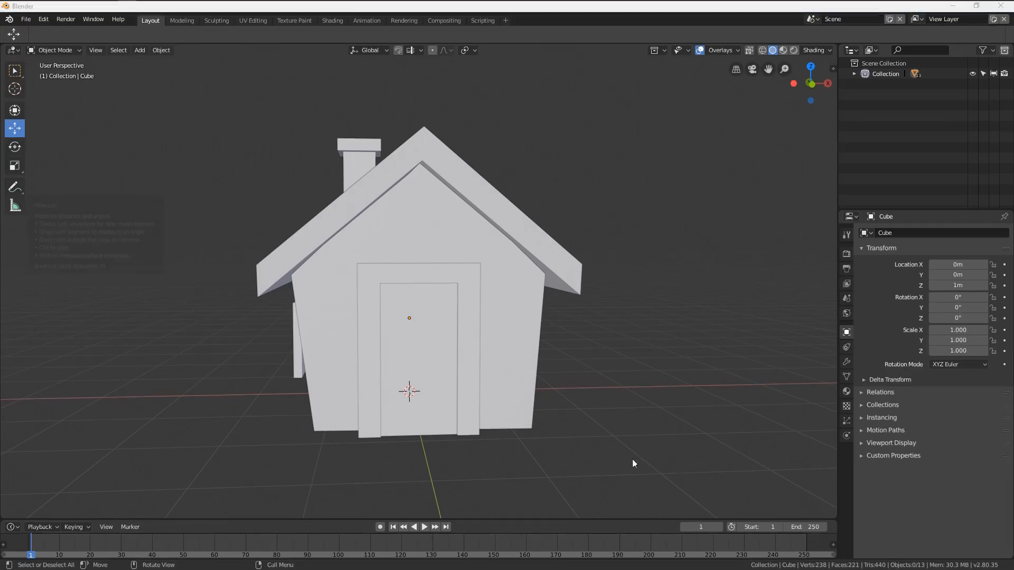
{"action": "left_click", "coordinate": [892, 520]}
{"action": "mouse_move", "coordinate": [418, 369]}
{"action": "middle_mouse_down", "text": "shift"}
{"action": "mouse_move", "coordinate": [470, 340]}
{"action": "mouse_move", "coordinate": [426, 354]}
{"action": "middle_mouse_up", "text": "shift"}
{"action": "scroll", "coordinate": [455, 317], "scroll_direction": "up", "scroll_amount": 1}
Step: Tilt the door frame about 6° to match the slanted front wall and move it along Y to about -1.69 m
{"action": "left_click", "coordinate": [428, 238]}
{"action": "scroll", "coordinate": [417, 364], "scroll_direction": "up", "scroll_amount": 1}
{"action": "middle_click_drag", "start_coordinate": [390, 415], "coordinate": [445, 420]}
{"action": "mouse_move", "coordinate": [390, 398]}
{"action": "middle_mouse_down", "text": "shift"}
{"action": "mouse_move", "coordinate": [329, 400]}
{"action": "mouse_move", "coordinate": [379, 395]}
{"action": "middle_mouse_up", "text": "shift"}
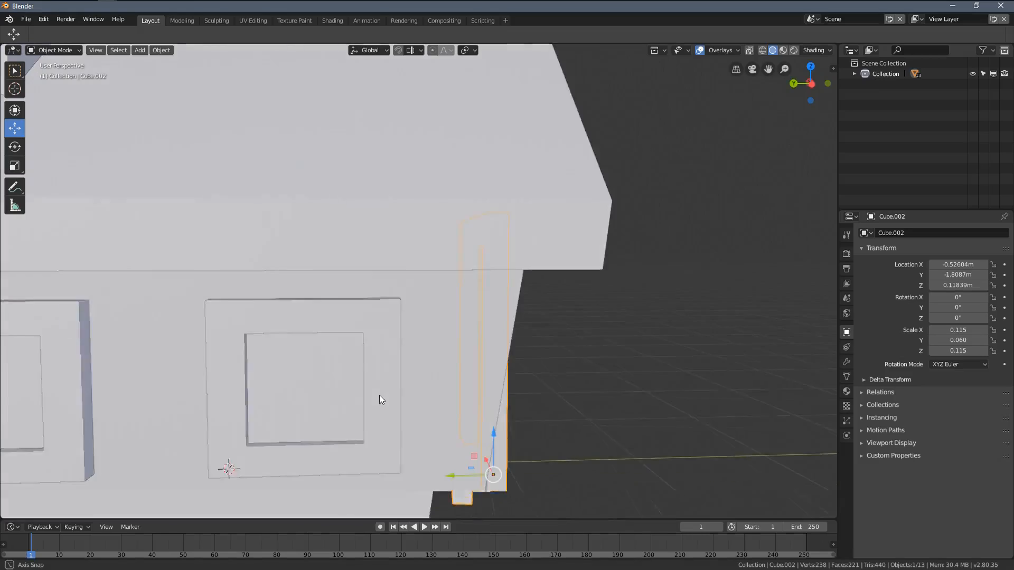
{"action": "scroll", "coordinate": [317, 340], "scroll_direction": "down", "scroll_amount": 3}
{"action": "scroll", "coordinate": [443, 350], "scroll_direction": "up", "scroll_amount": 1}
{"action": "middle_click_drag", "start_coordinate": [444, 350], "coordinate": [410, 341], "text": "shift"}
{"action": "mouse_move", "coordinate": [477, 343]}
{"action": "middle_mouse_down", "text": "shift"}
{"action": "mouse_move", "coordinate": [508, 356]}
{"action": "mouse_move", "coordinate": [486, 357]}
{"action": "mouse_move", "coordinate": [477, 338]}
{"action": "middle_mouse_up", "text": "shift"}
{"action": "scroll", "coordinate": [477, 338], "scroll_direction": "up", "scroll_amount": 1}
{"action": "scroll", "coordinate": [477, 338], "scroll_direction": "up", "scroll_amount": 1}
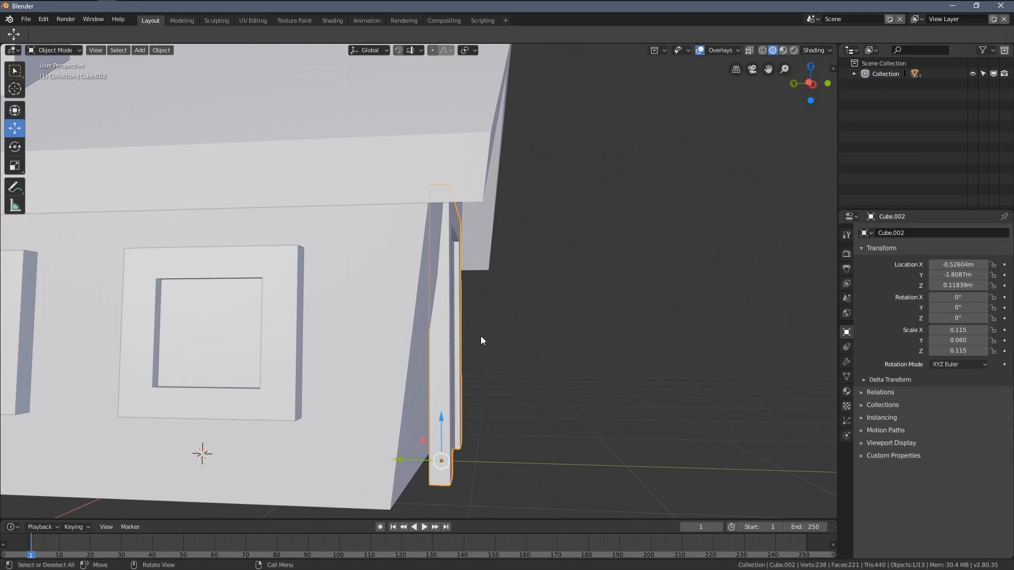
{"action": "key", "text": "r"}
{"action": "left_click", "coordinate": [506, 287]}
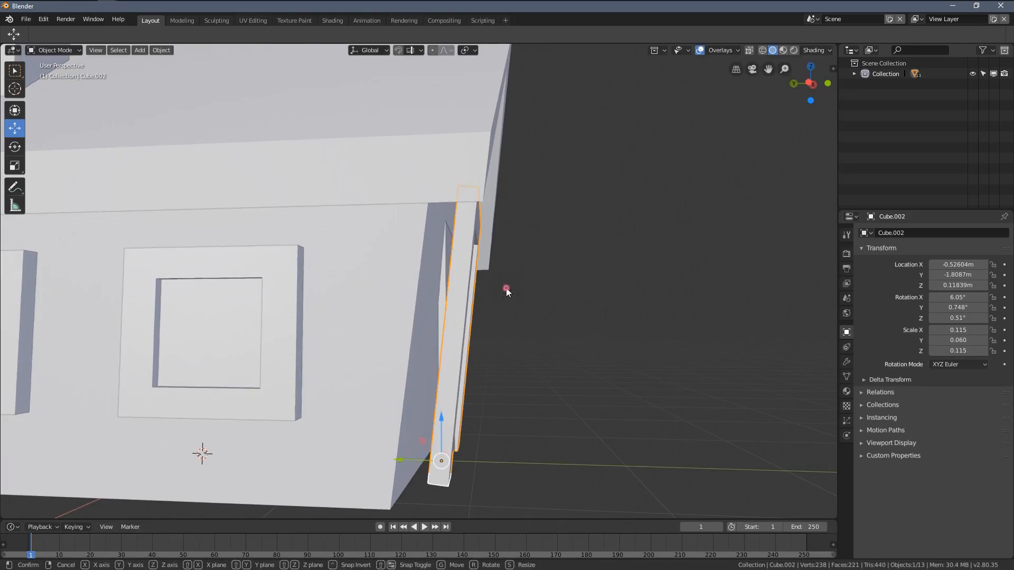
{"action": "left_click_drag", "start_coordinate": [401, 460], "coordinate": [382, 456]}
Step: Rotate the door panel about 6.1° around X and move it along Y back into the tilted frame
{"action": "middle_click_drag", "start_coordinate": [457, 377], "coordinate": [338, 359]}
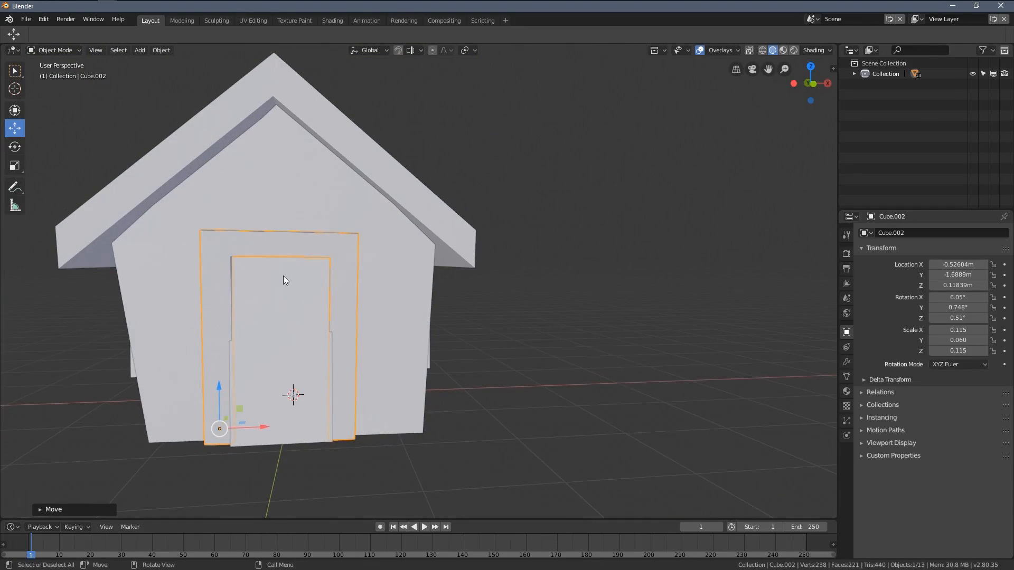
{"action": "scroll", "coordinate": [353, 297], "scroll_direction": "up", "scroll_amount": 2}
{"action": "middle_click_drag", "start_coordinate": [284, 283], "coordinate": [351, 248], "text": "shift"}
{"action": "left_click", "coordinate": [390, 334]}
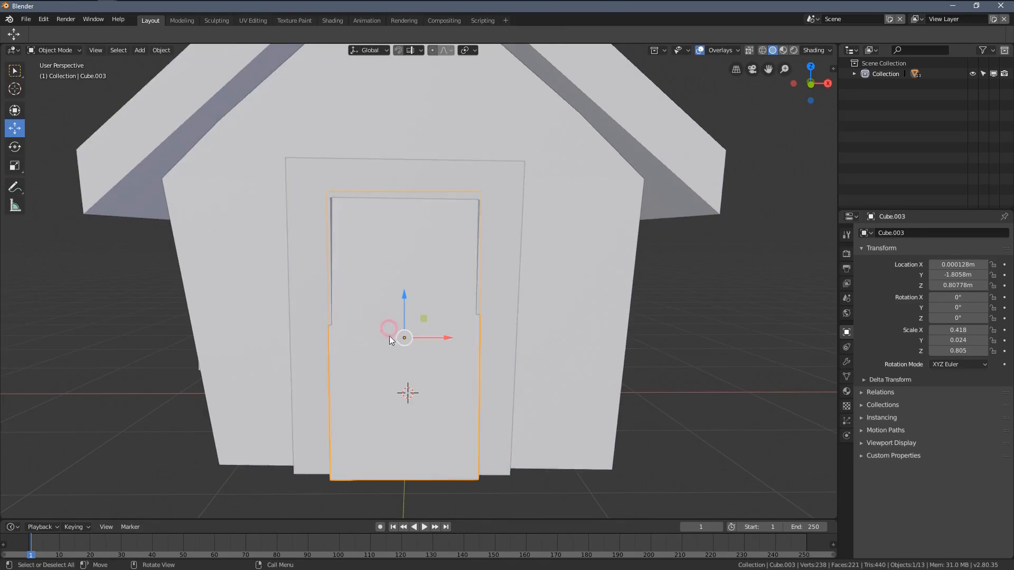
{"action": "middle_click_drag", "start_coordinate": [389, 333], "coordinate": [574, 294]}
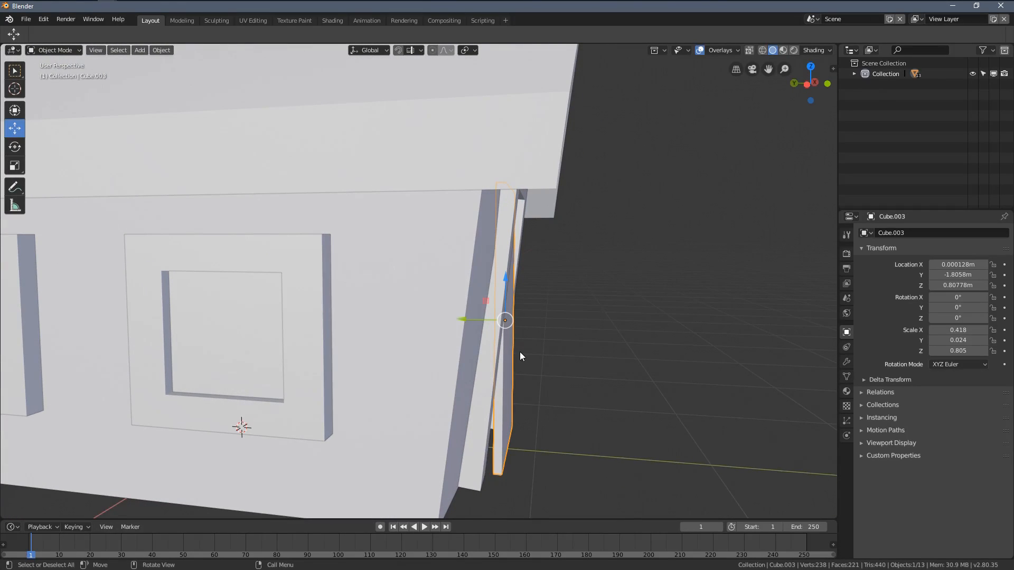
{"action": "key", "text": "r"}
{"action": "key", "text": "x"}
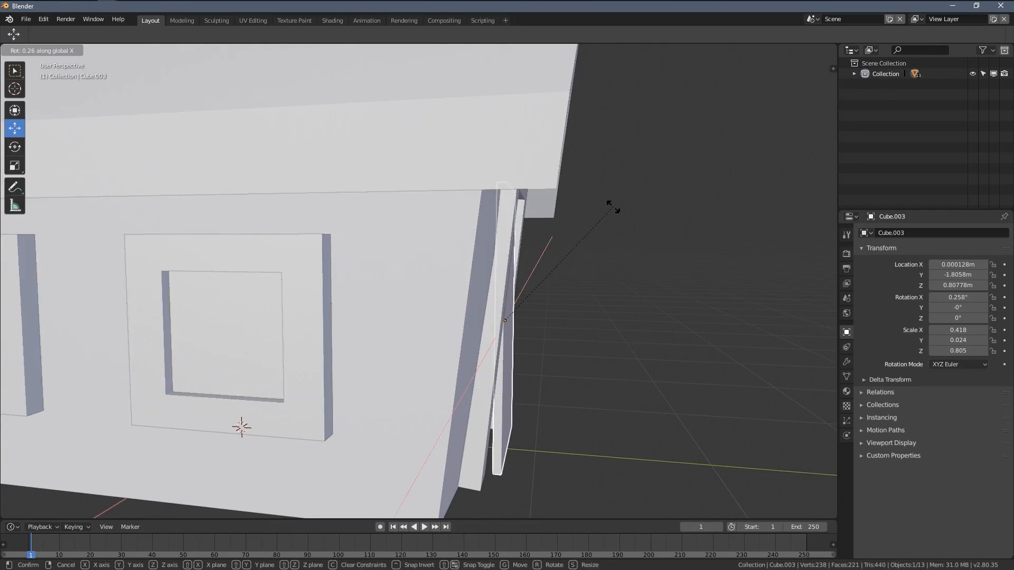
{"action": "left_click", "coordinate": [619, 225]}
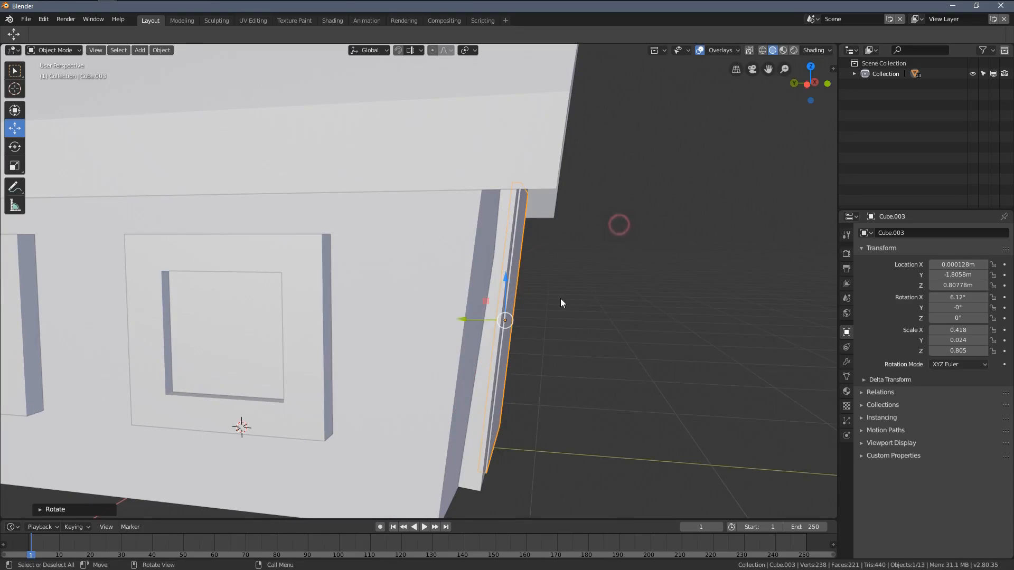
{"action": "middle_click_drag", "start_coordinate": [560, 302], "coordinate": [458, 327]}
{"action": "key", "text": "g"}
{"action": "key", "text": "y"}
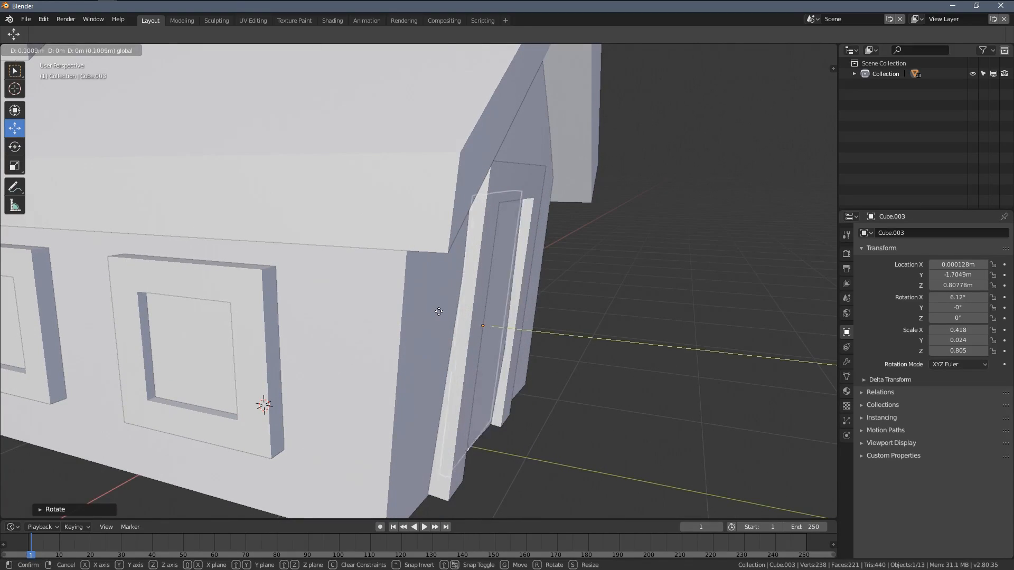
{"action": "left_click", "coordinate": [500, 302]}
Step: Nudge the door frame outward along Y to about -1.70 m
{"action": "middle_click_drag", "start_coordinate": [500, 302], "coordinate": [376, 225]}
{"action": "left_click", "coordinate": [399, 192]}
{"action": "middle_click_drag", "start_coordinate": [444, 210], "coordinate": [328, 349]}
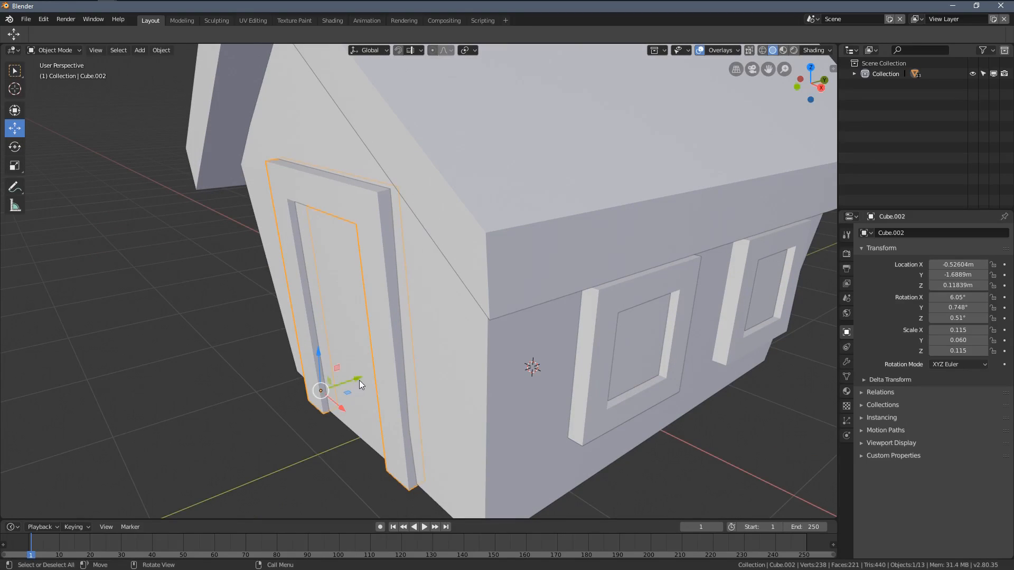
{"action": "left_click_drag", "start_coordinate": [359, 380], "coordinate": [355, 379]}
Step: Select the bottom end of the door frame's negative X post in see-through mesh editing and move it inward along X
{"action": "middle_click_drag", "start_coordinate": [380, 267], "coordinate": [441, 253]}
{"action": "key", "text": "Tab"}
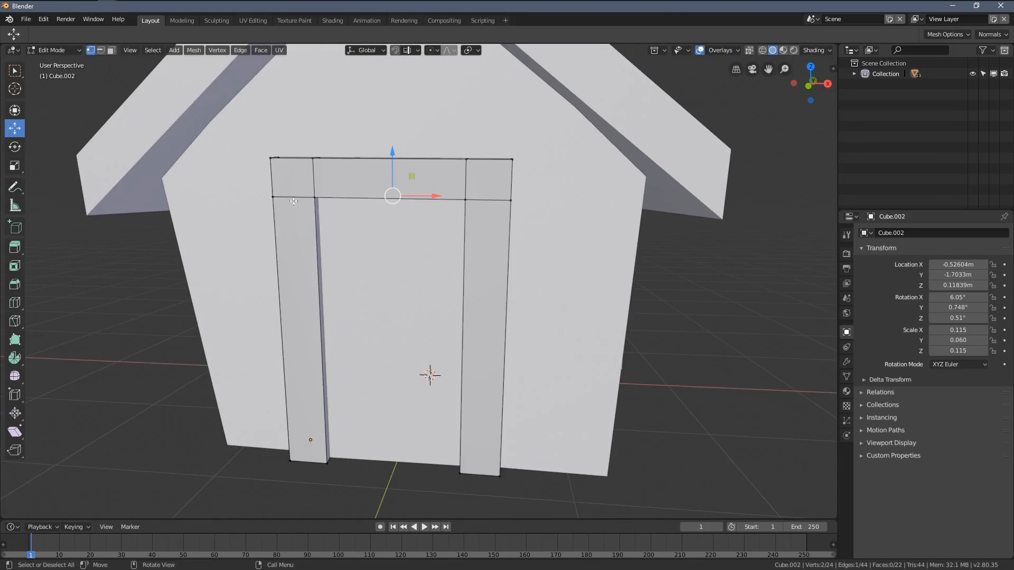
{"action": "middle_click_drag", "start_coordinate": [294, 201], "coordinate": [307, 303]}
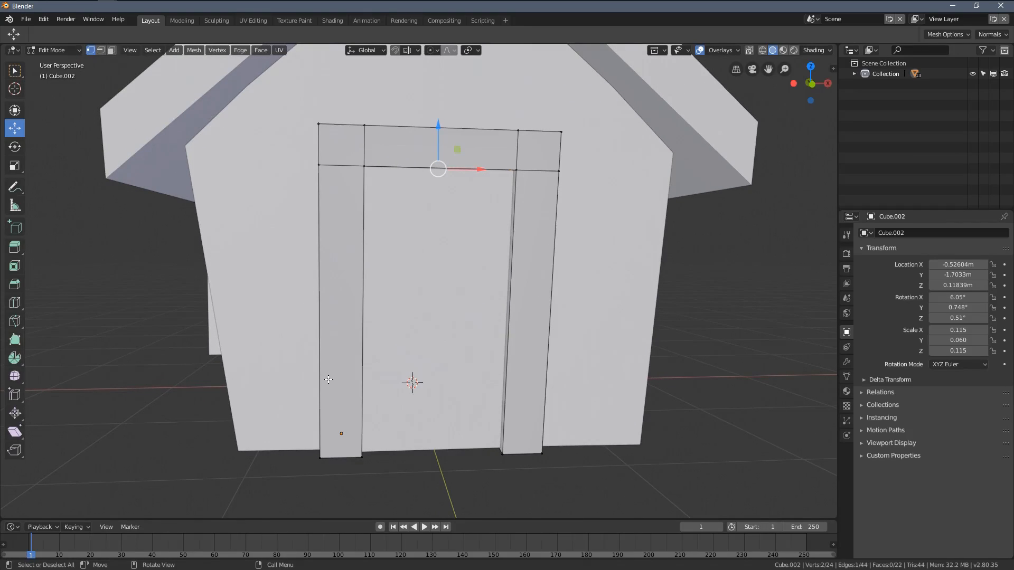
{"action": "key", "text": "alt+z"}
{"action": "left_click", "coordinate": [259, 420]}
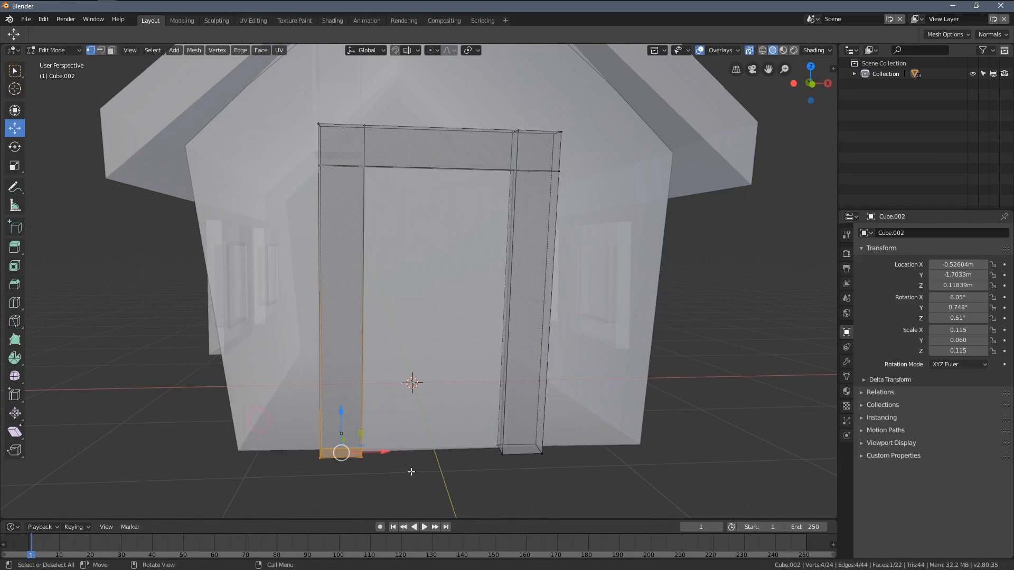
{"action": "left_click_drag", "start_coordinate": [384, 457], "coordinate": [413, 457]}
Step: Move the door frame's upper corner on the positive X side about 0.1 m outward and 0.1 m up, and rotate it slightly
{"action": "middle_click_drag", "start_coordinate": [528, 374], "coordinate": [418, 381], "text": "shift"}
{"action": "key", "text": "alt+a"}
{"action": "key", "text": "b"}
{"action": "left_click_drag", "start_coordinate": [366, 101], "coordinate": [489, 205]}
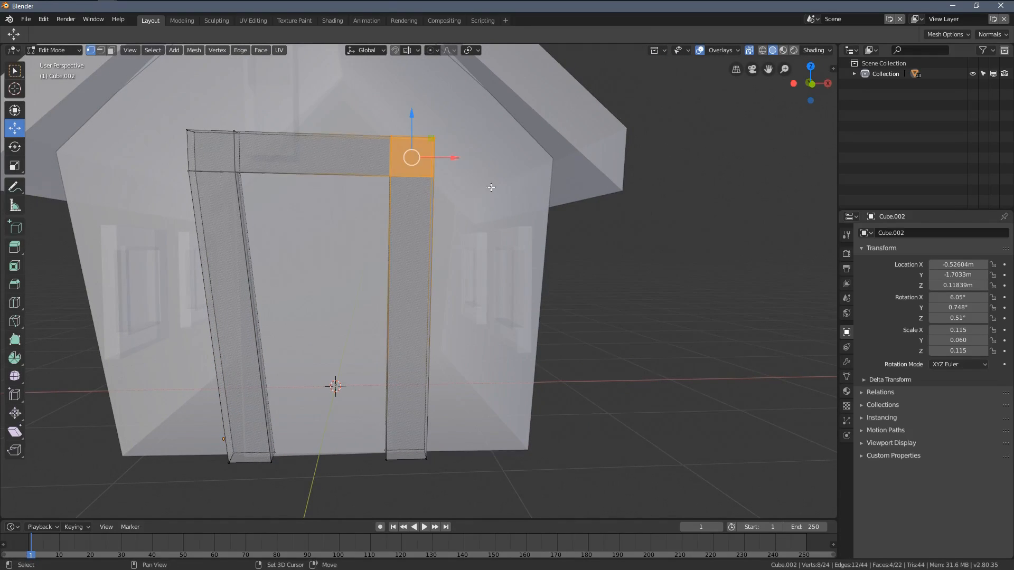
{"action": "middle_click_drag", "start_coordinate": [451, 163], "coordinate": [446, 204], "text": "shift"}
{"action": "key", "text": "g"}
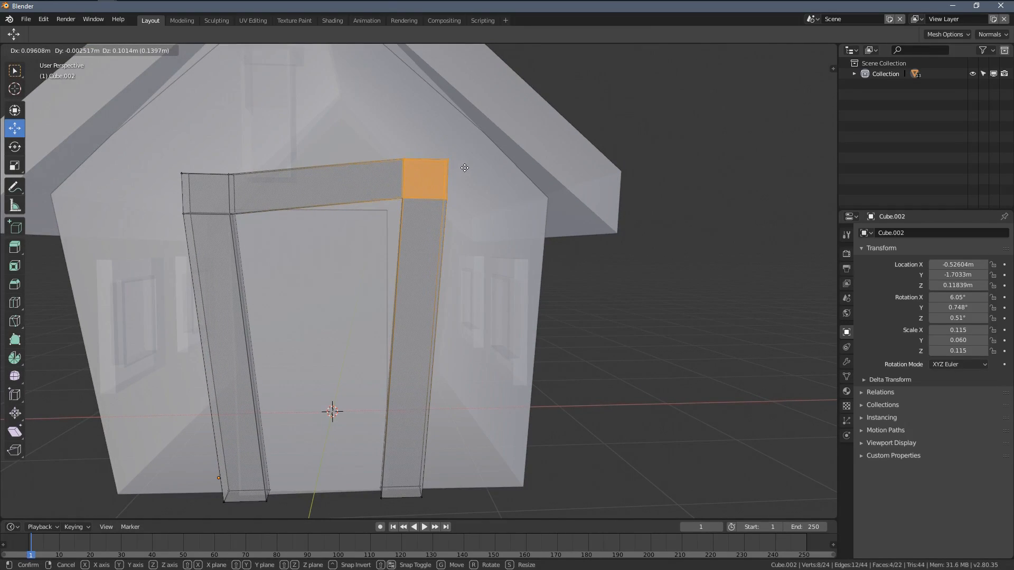
{"action": "left_click", "coordinate": [463, 168]}
{"action": "middle_click_drag", "start_coordinate": [462, 168], "coordinate": [432, 214]}
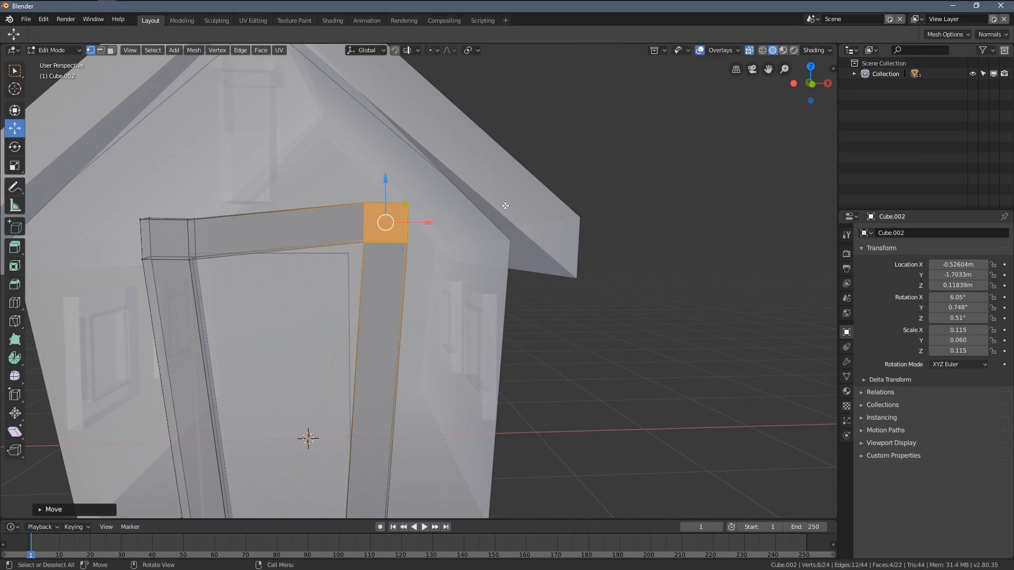
{"action": "key", "text": "r"}
{"action": "left_click", "coordinate": [501, 191]}
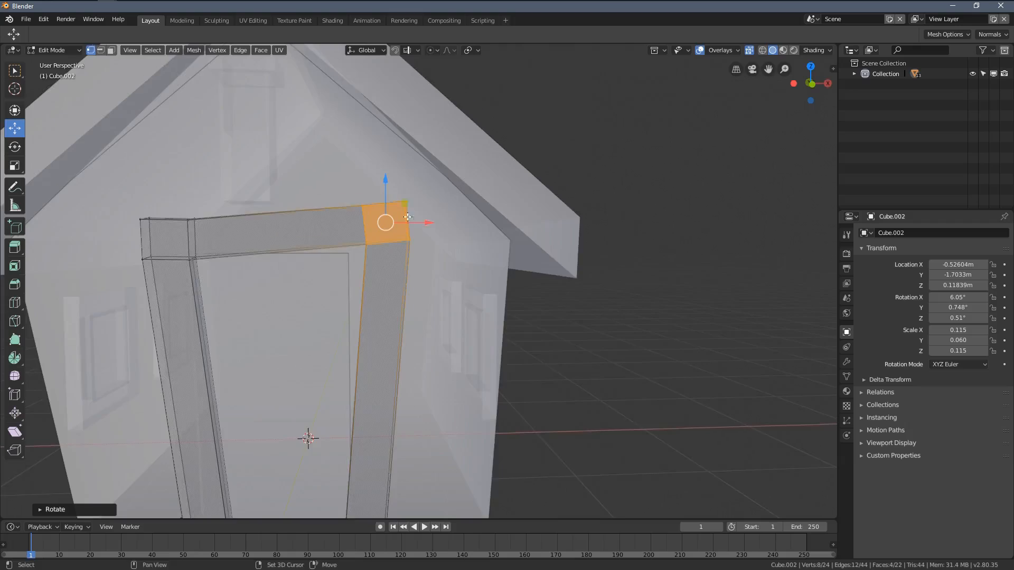
Step: Rotate the door frame's upper corner on the negative X side, move it slightly down and outward, and leave mesh editing
{"action": "middle_click_drag", "start_coordinate": [407, 217], "coordinate": [517, 247], "text": "shift"}
{"action": "key", "text": "alt+a"}
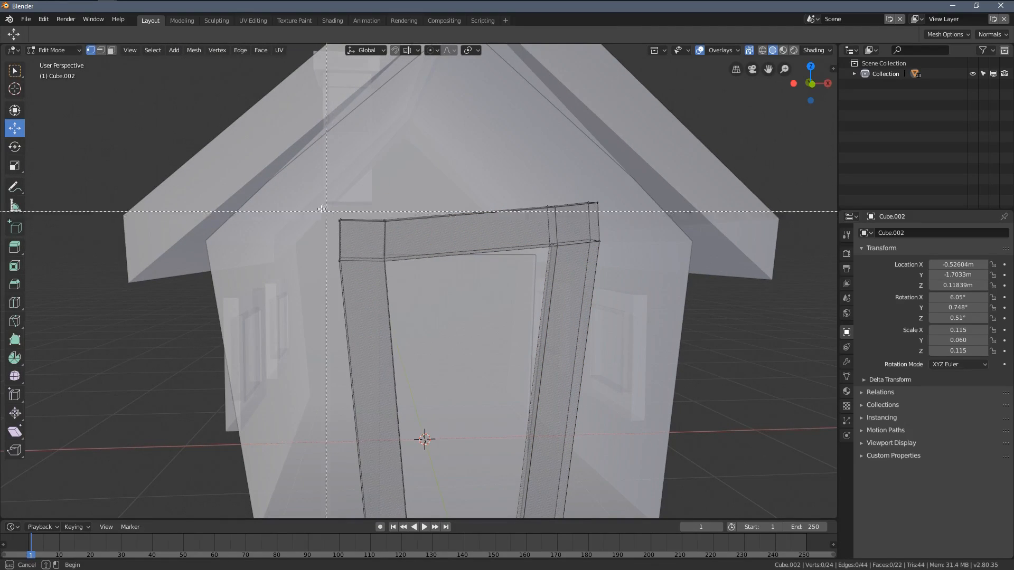
{"action": "left_click_drag", "start_coordinate": [321, 209], "coordinate": [409, 266]}
{"action": "key", "text": "r"}
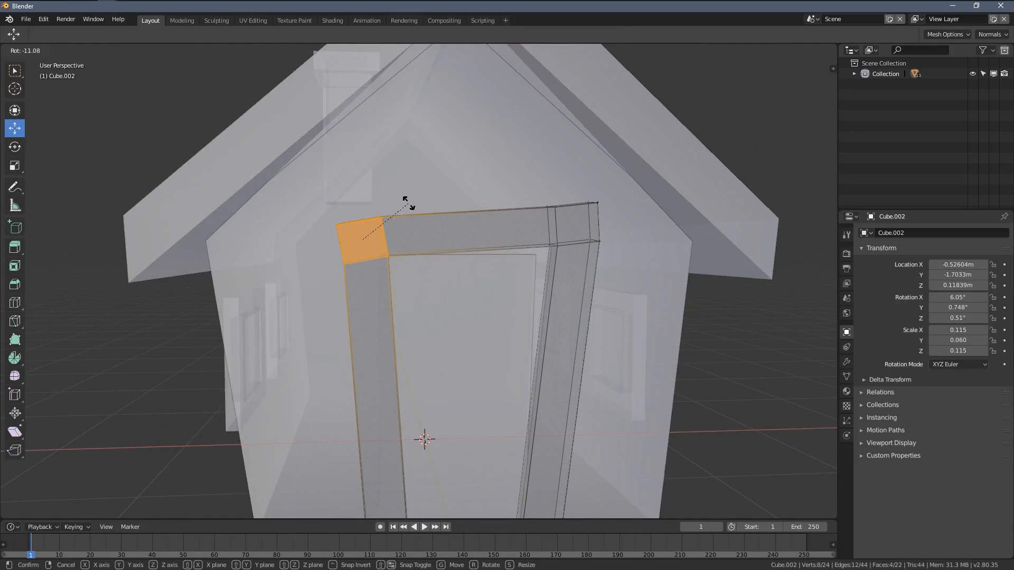
{"action": "left_click", "coordinate": [406, 208]}
{"action": "key", "text": "g"}
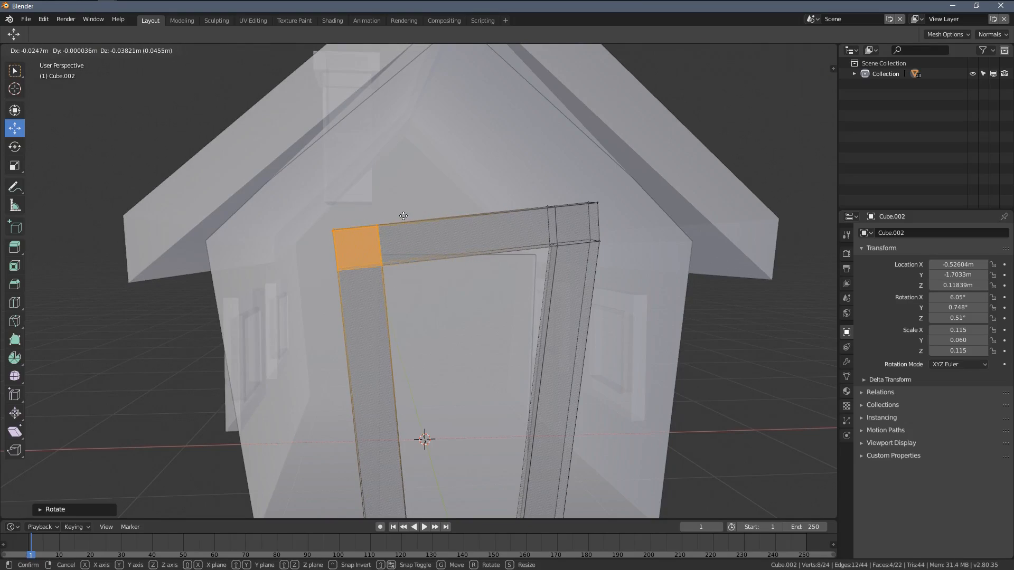
{"action": "left_click", "coordinate": [531, 221]}
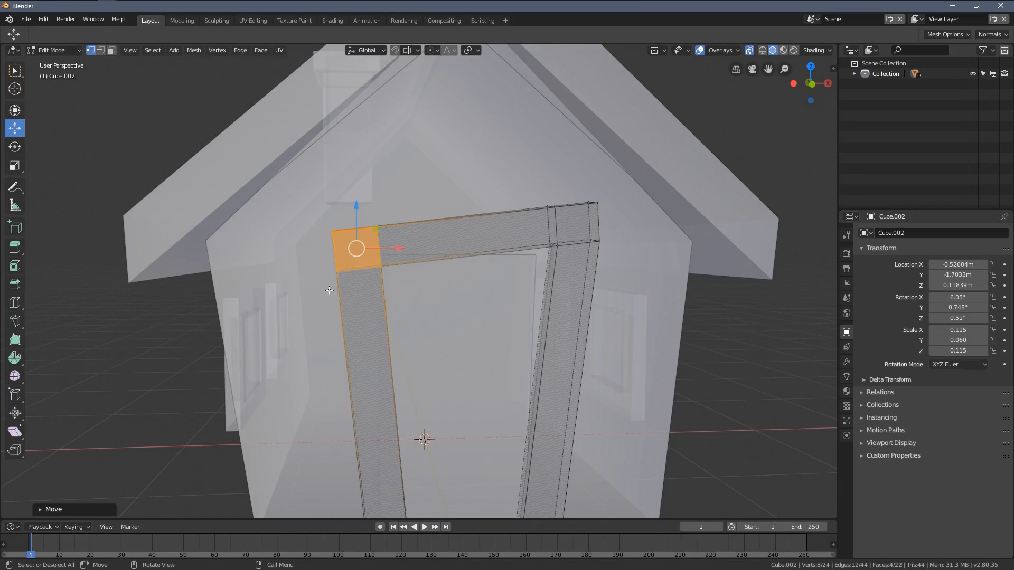
{"action": "middle_click_drag", "start_coordinate": [557, 317], "coordinate": [368, 259], "text": "shift"}
{"action": "key", "text": "Tab"}
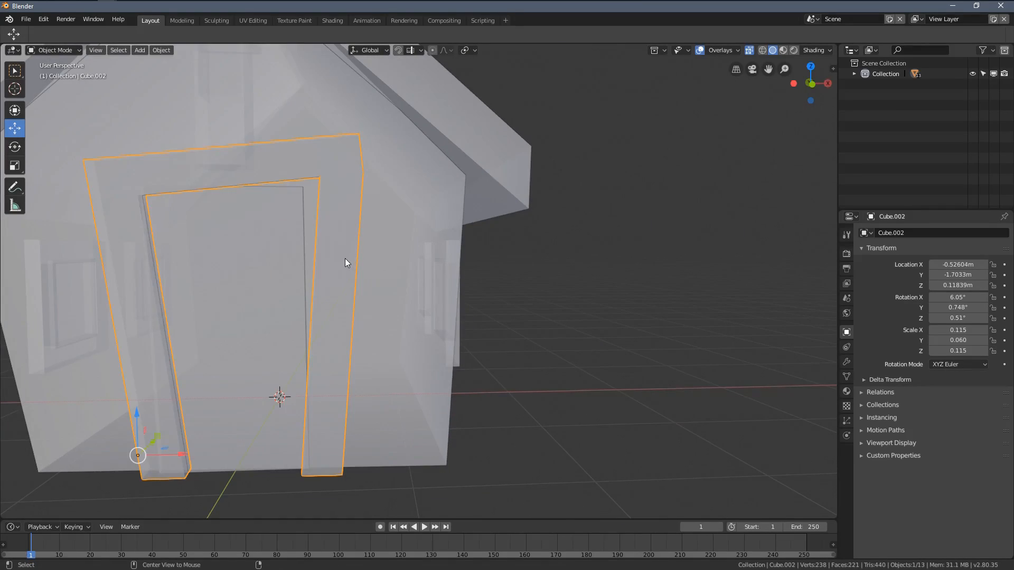
Step: In see-through mesh editing, move the outer edge just below the door frame's upper positive X corner about 0.02 m inward
{"action": "key", "text": "alt+z"}
{"action": "middle_click_drag", "start_coordinate": [377, 217], "coordinate": [416, 242], "text": "shift"}
{"action": "mouse_move", "coordinate": [280, 245]}
{"action": "middle_mouse_down"}
{"action": "mouse_move", "coordinate": [302, 254]}
{"action": "mouse_move", "coordinate": [274, 232]}
{"action": "middle_mouse_up"}
{"action": "scroll", "coordinate": [258, 226], "scroll_direction": "down", "scroll_amount": 3}
{"action": "scroll", "coordinate": [417, 232], "scroll_direction": "up", "scroll_amount": 6}
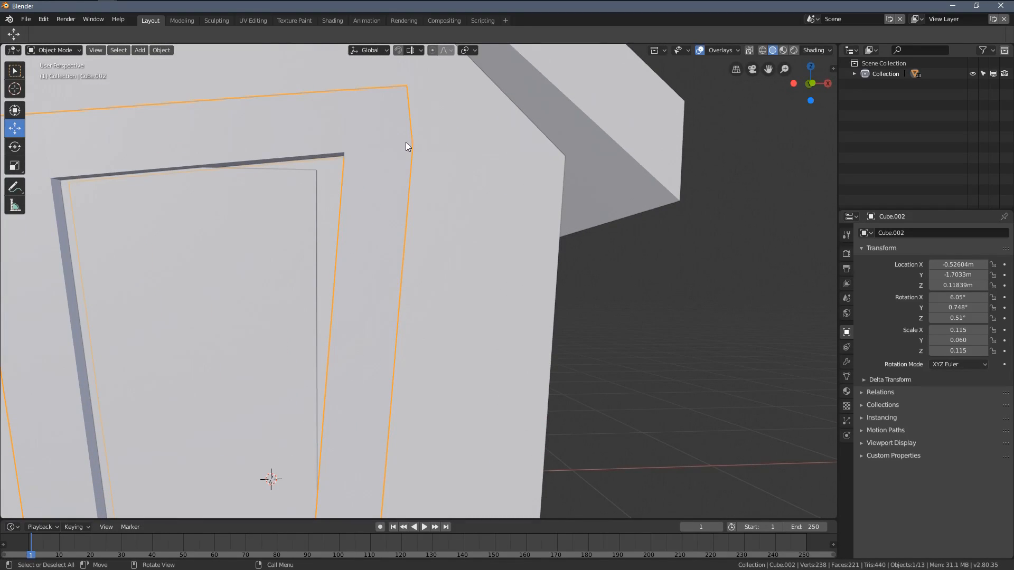
{"action": "key", "text": "Tab"}
{"action": "middle_click_drag", "start_coordinate": [428, 157], "coordinate": [443, 208], "text": "shift"}
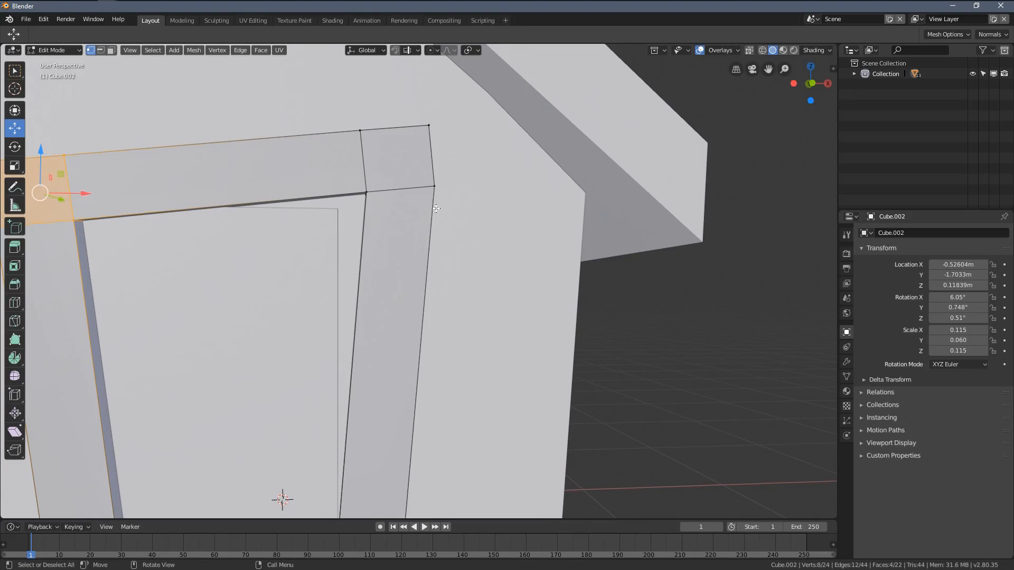
{"action": "key", "text": "alt+a"}
{"action": "key", "text": "alt+z"}
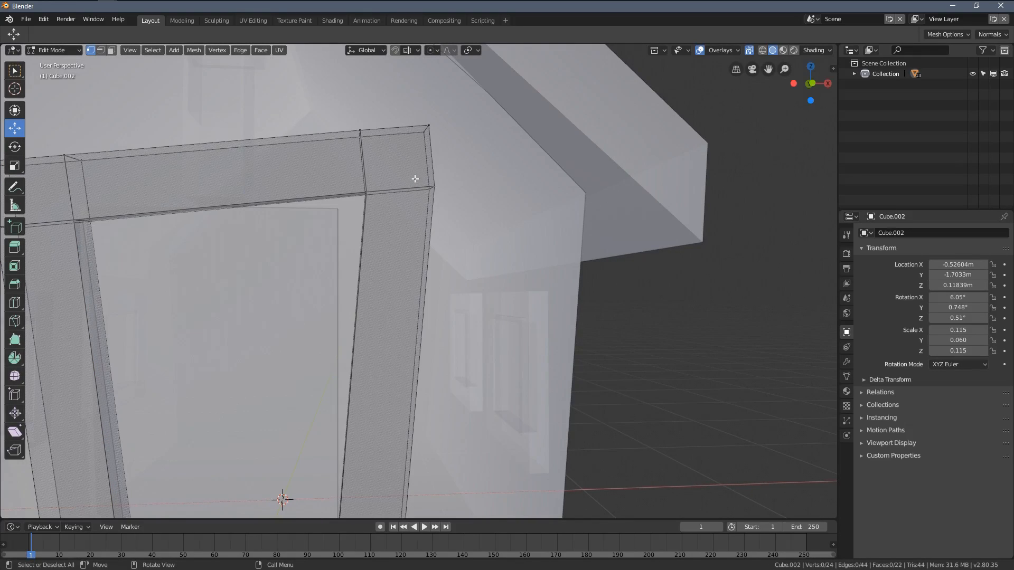
{"action": "left_click_drag", "start_coordinate": [398, 161], "coordinate": [458, 201]}
{"action": "middle_click_drag", "start_coordinate": [471, 222], "coordinate": [464, 224]}
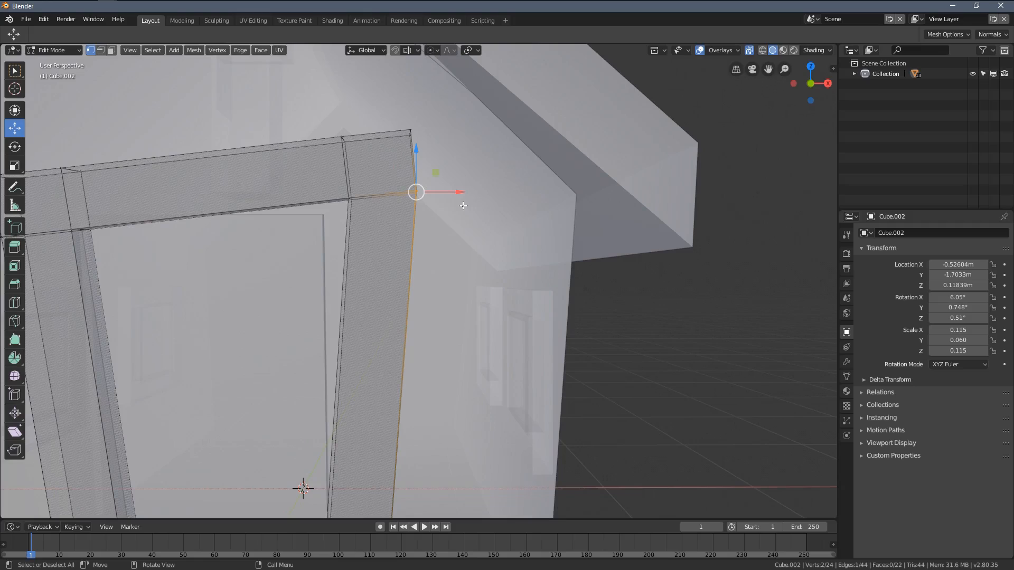
{"action": "key", "text": "g"}
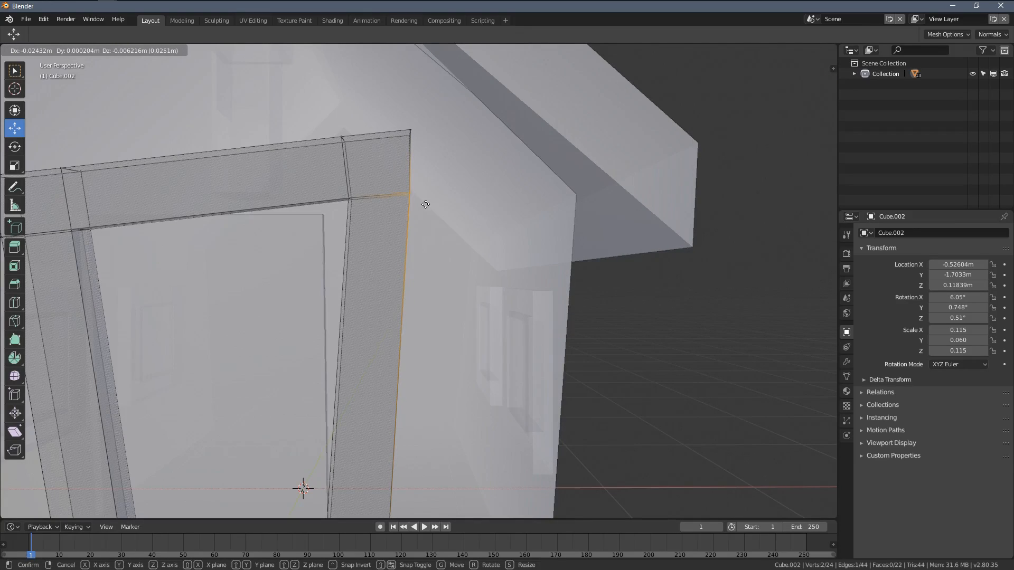
{"action": "left_click", "coordinate": [426, 205]}
Step: Fine-tune the position of the door frame's inner upper corner on the positive X side and leave mesh editing
{"action": "middle_click_drag", "start_coordinate": [377, 222], "coordinate": [417, 227], "text": "shift"}
{"action": "key", "text": "a"}
{"action": "key", "text": "alt+a"}
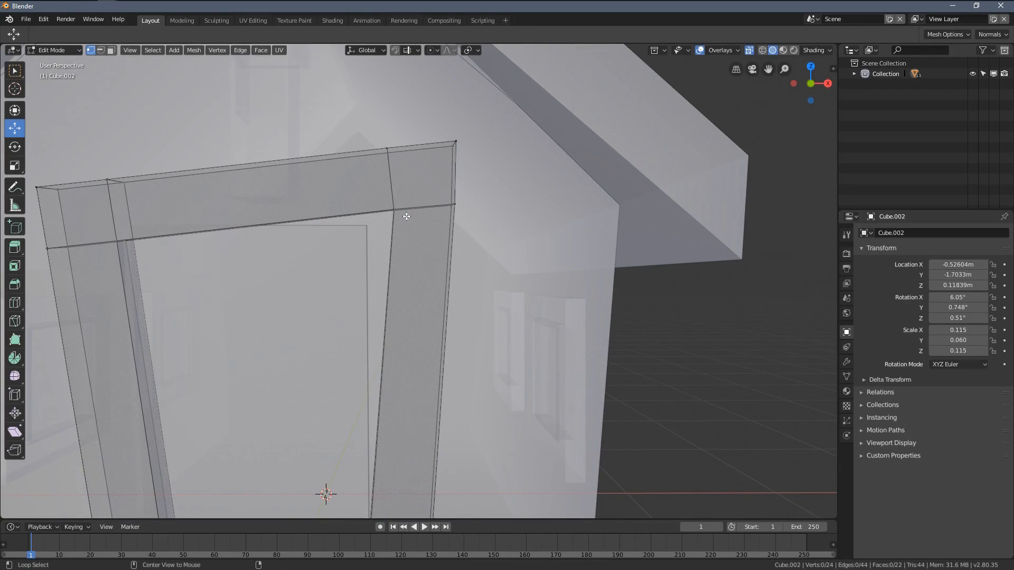
{"action": "left_click_drag", "start_coordinate": [423, 235], "coordinate": [423, 235]}
{"action": "middle_click_drag", "start_coordinate": [423, 235], "coordinate": [472, 257], "text": "shift"}
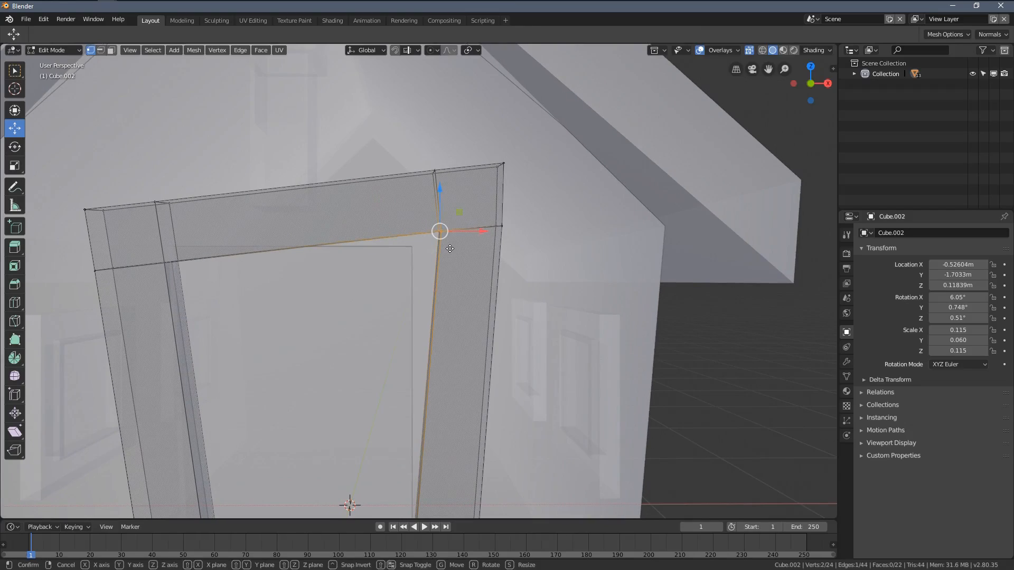
{"action": "key", "text": "g"}
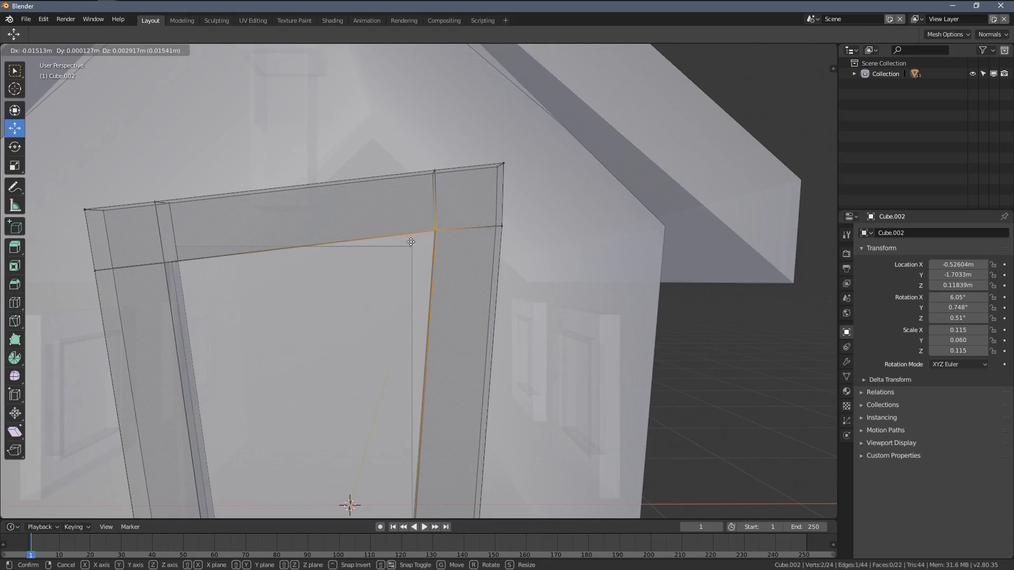
{"action": "left_click", "coordinate": [425, 232]}
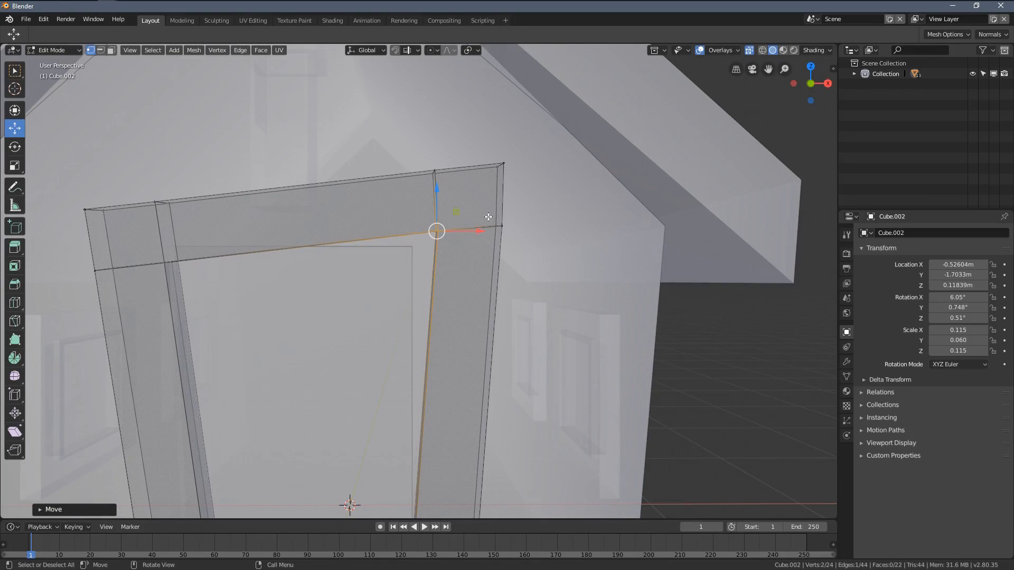
{"action": "key", "text": "g"}
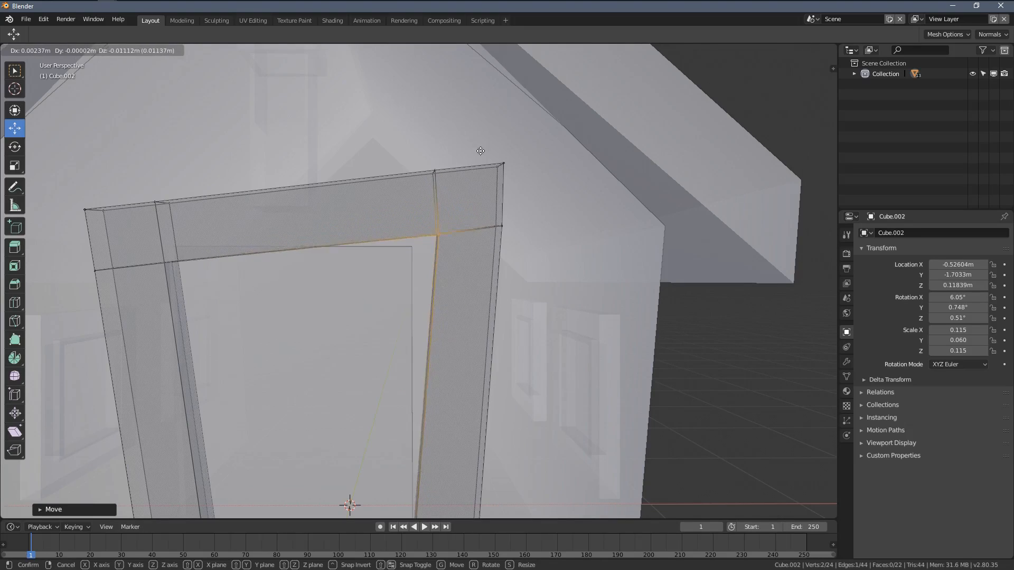
{"action": "left_click", "coordinate": [472, 91]}
{"action": "middle_click_drag", "start_coordinate": [420, 237], "coordinate": [454, 181], "text": "shift"}
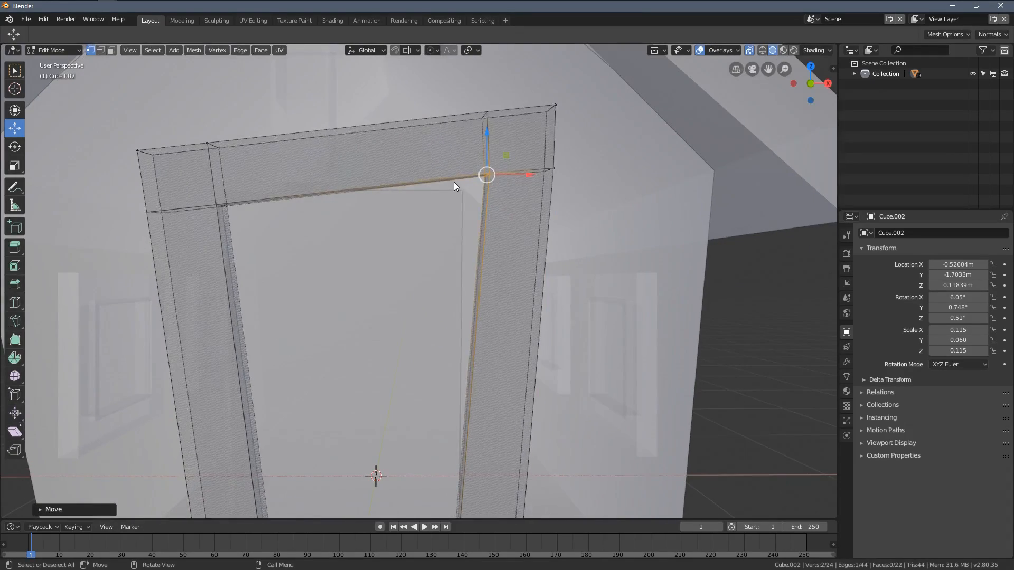
{"action": "key", "text": "Tab"}
Step: Select the door panel and move it along X to about 0.07 m
{"action": "scroll", "coordinate": [417, 226], "scroll_direction": "down", "scroll_amount": 3}
{"action": "middle_click_drag", "start_coordinate": [416, 226], "coordinate": [412, 253]}
{"action": "left_click", "coordinate": [414, 261]}
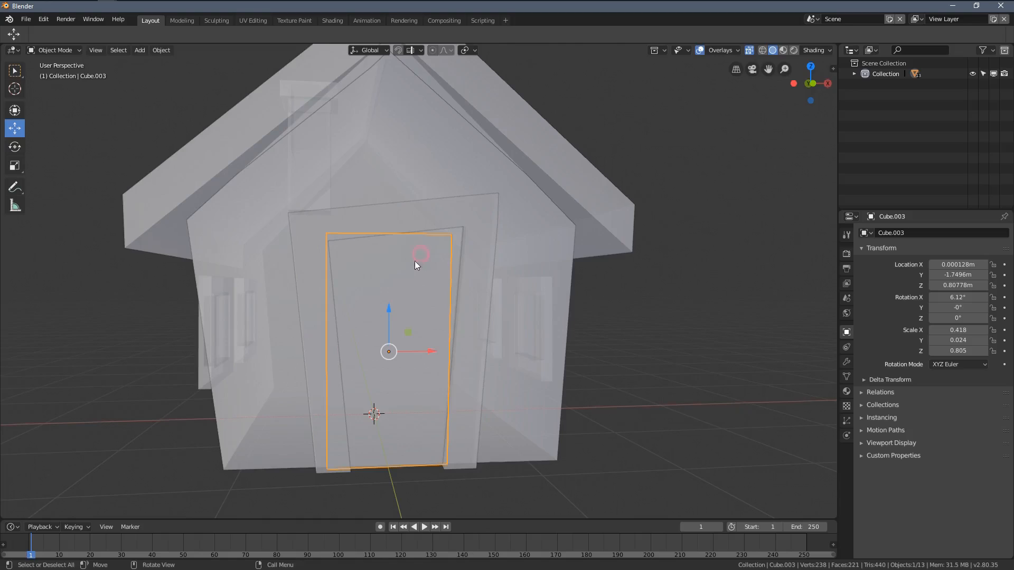
{"action": "left_click_drag", "start_coordinate": [430, 353], "coordinate": [435, 354]}
Step: Move the door panel's upper corner on the negative X side outward and down to fit behind the slanted frame
{"action": "key", "text": "Tab"}
{"action": "scroll", "coordinate": [290, 194], "scroll_direction": "up", "scroll_amount": 4}
{"action": "middle_click_drag", "start_coordinate": [289, 194], "coordinate": [336, 241], "text": "shift"}
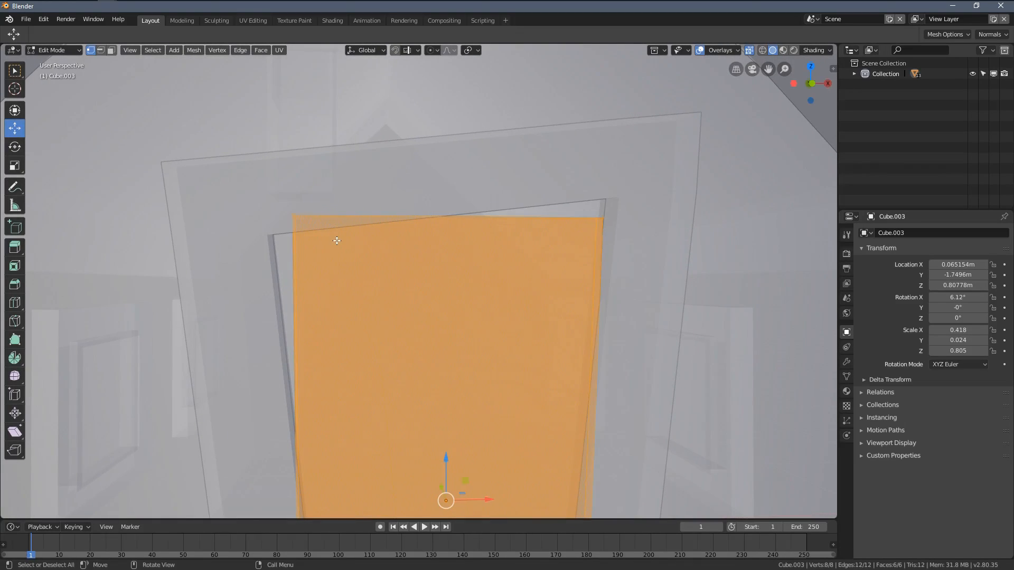
{"action": "key", "text": "alt+a"}
{"action": "left_click_drag", "start_coordinate": [262, 179], "coordinate": [334, 223]}
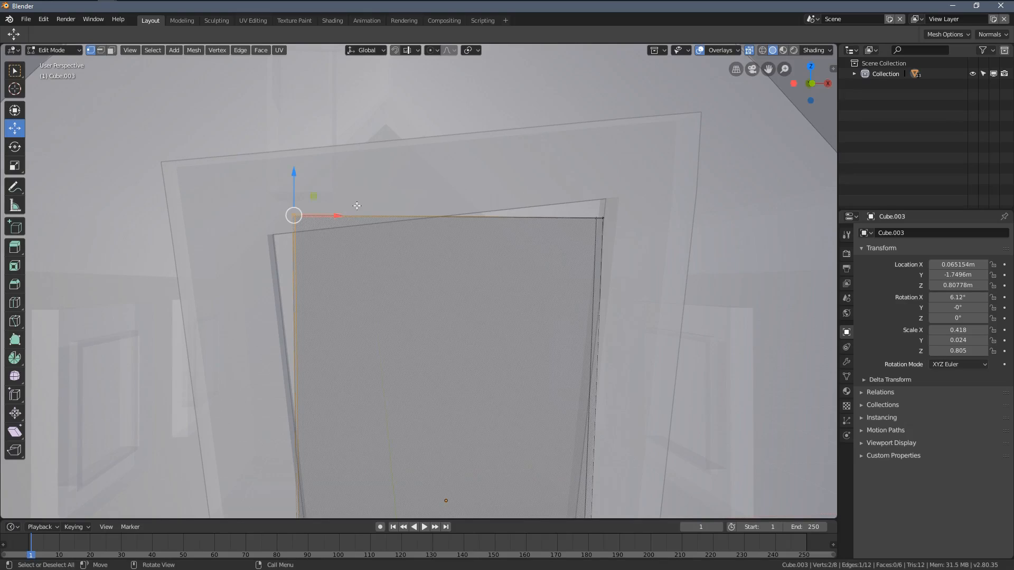
{"action": "key", "text": "g"}
{"action": "left_click", "coordinate": [323, 219]}
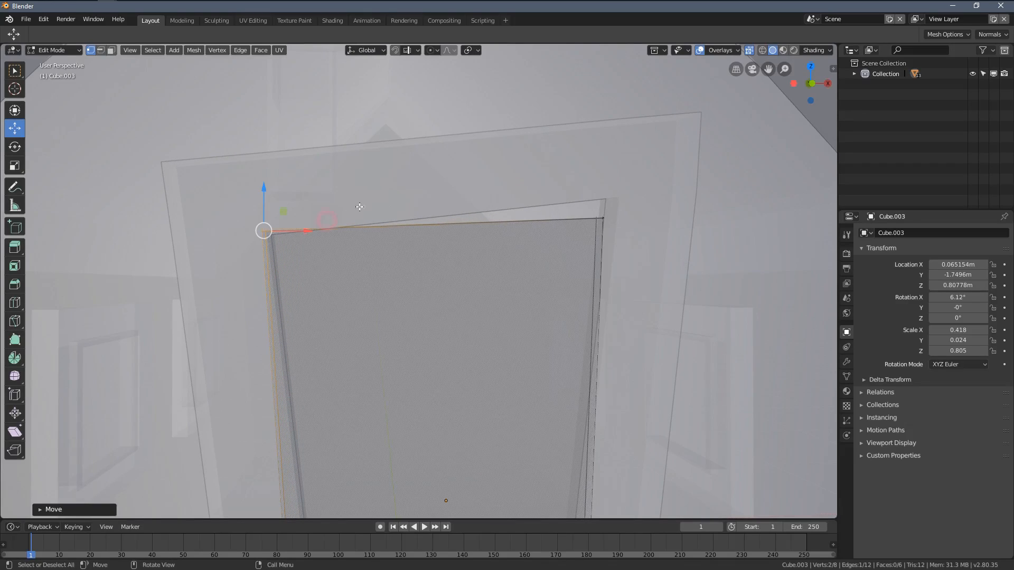
{"action": "left_click", "coordinate": [428, 192]}
Step: Move the door panel's upper corner on the positive X side to fit behind the frame's raised corner
{"action": "left_click_drag", "start_coordinate": [569, 195], "coordinate": [613, 251]}
{"action": "middle_click_drag", "start_coordinate": [609, 257], "coordinate": [399, 278]}
{"action": "key", "text": "g"}
{"action": "left_click", "coordinate": [560, 221]}
{"action": "key", "text": "alt+a"}
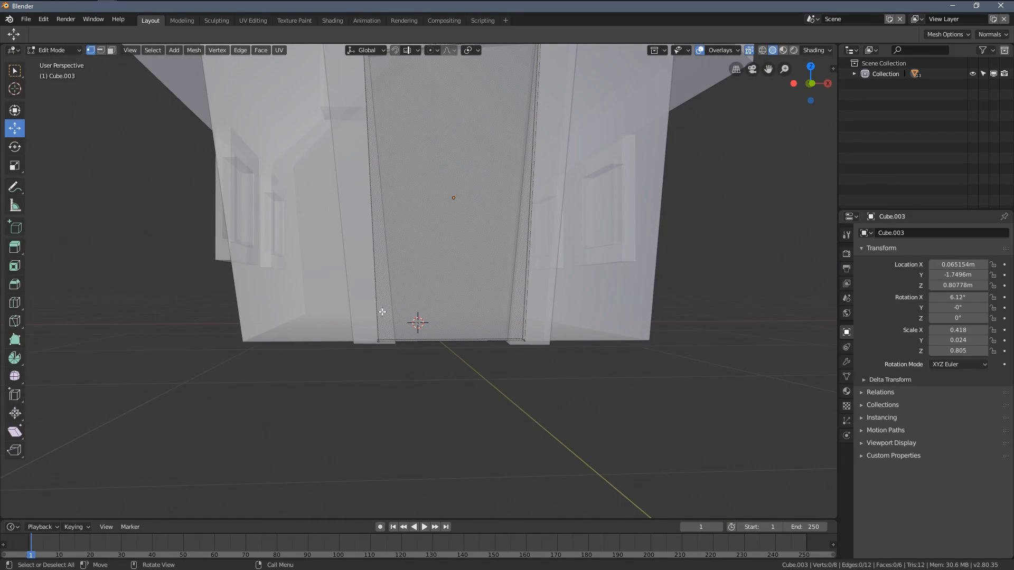
Step: Adjust the door panel's bottom corners along X to sit behind the frame posts, and leave mesh editing
{"action": "key", "text": "b"}
{"action": "left_click_drag", "start_coordinate": [349, 294], "coordinate": [413, 364]}
{"action": "left_click_drag", "start_coordinate": [418, 345], "coordinate": [419, 344]}
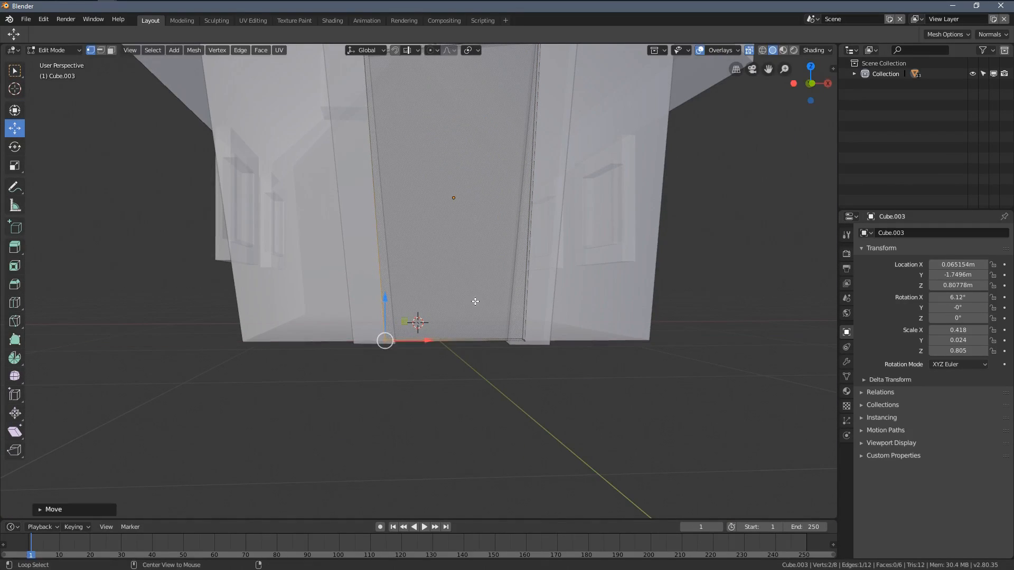
{"action": "left_click", "coordinate": [475, 301]}
{"action": "middle_click_drag", "start_coordinate": [475, 301], "coordinate": [446, 313]}
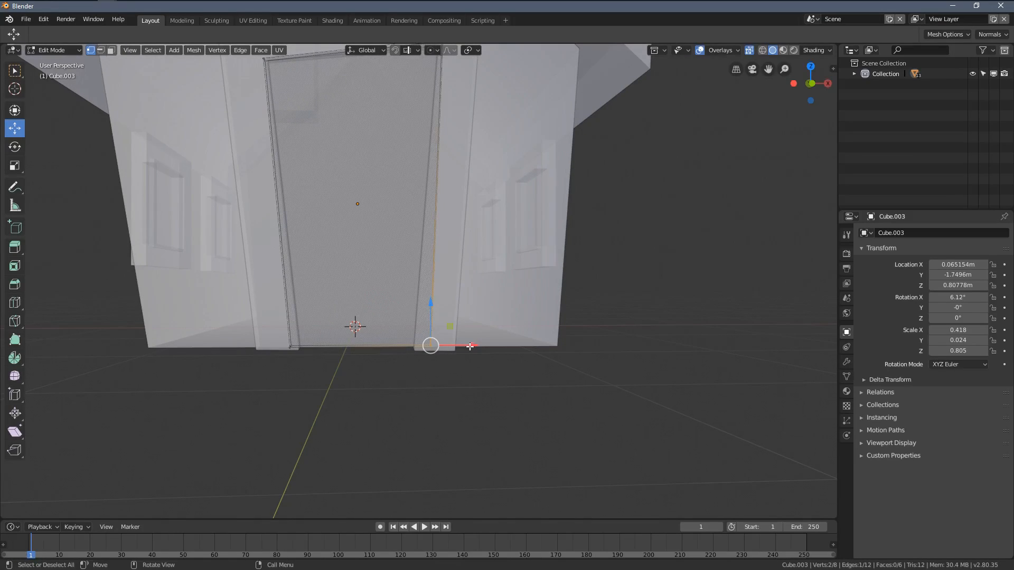
{"action": "key", "text": "Tab"}
Step: Select the door panel and frame together in solid view and move them outward along Y, bringing the frame to about -1.75 m
{"action": "scroll", "coordinate": [439, 173], "scroll_direction": "down", "scroll_amount": 3}
{"action": "middle_click_drag", "start_coordinate": [440, 172], "coordinate": [469, 186]}
{"action": "scroll", "coordinate": [474, 239], "scroll_direction": "up", "scroll_amount": 1}
{"action": "left_click", "coordinate": [469, 185]}
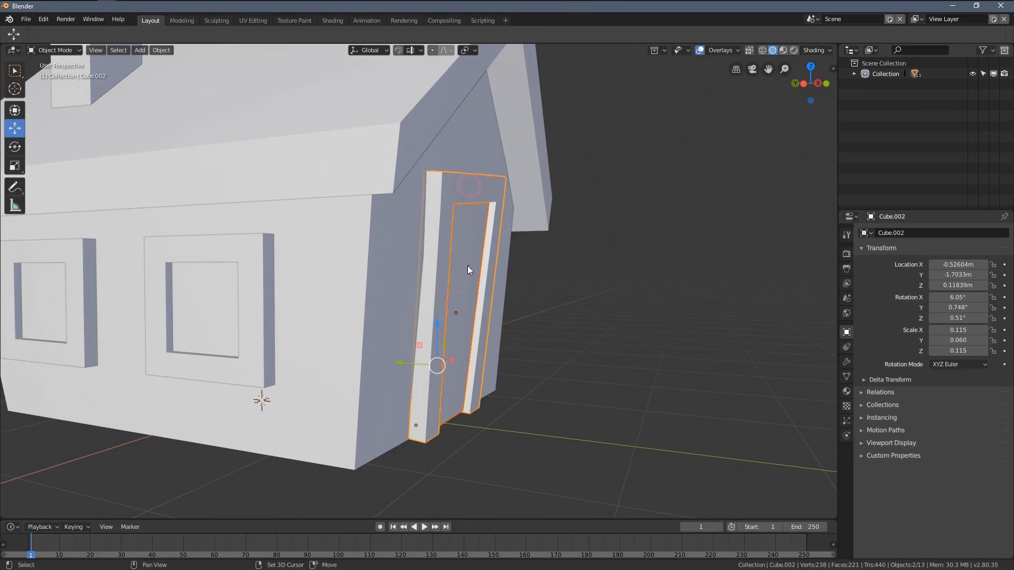
{"action": "left_click_drag", "start_coordinate": [406, 366], "coordinate": [428, 412]}
{"action": "left_click", "coordinate": [427, 408]}
{"action": "middle_click_drag", "start_coordinate": [465, 372], "coordinate": [471, 396]}
Step: Scale the door frame along Y to about 0.090 and move it along Y to about -1.73 m
{"action": "left_click", "coordinate": [439, 412]}
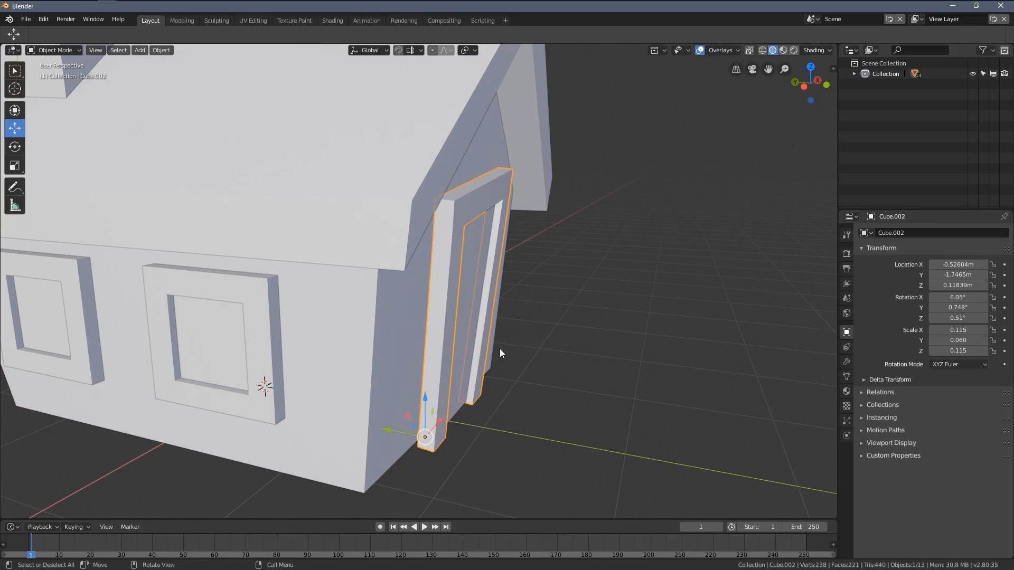
{"action": "key", "text": "s"}
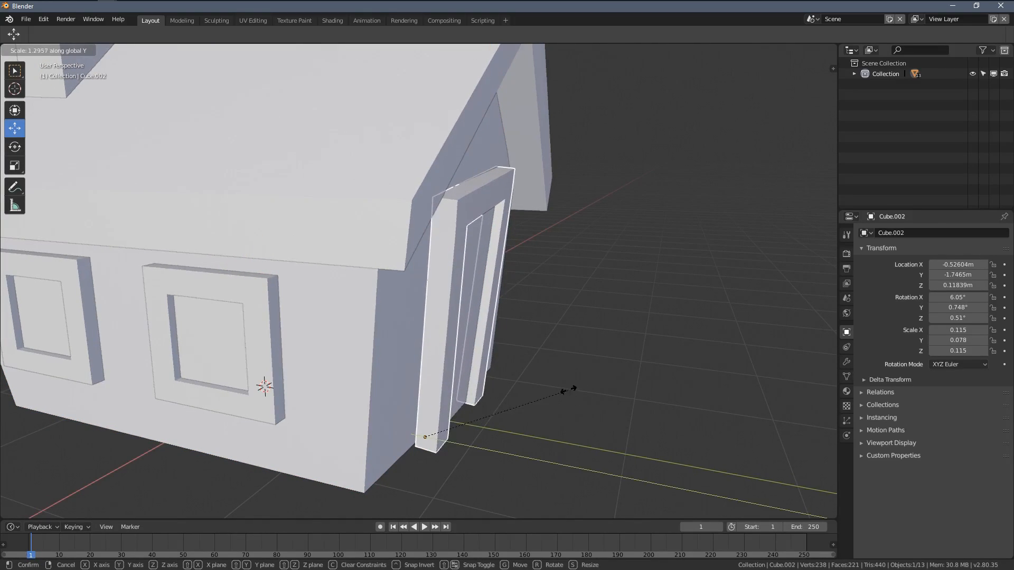
{"action": "left_click", "coordinate": [567, 391]}
{"action": "left_click_drag", "start_coordinate": [399, 430], "coordinate": [395, 429]}
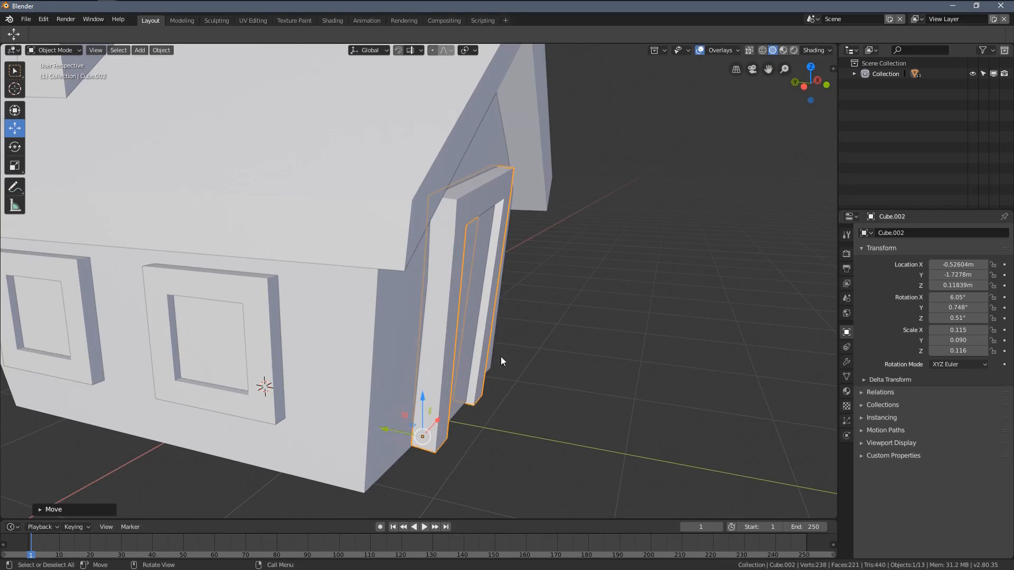
Step: Select the pane and frame of the negative X wall's window nearest the door and rotate them together by about 3.6°
{"action": "left_click", "coordinate": [502, 356]}
{"action": "middle_click_drag", "start_coordinate": [504, 354], "coordinate": [485, 250]}
{"action": "left_click", "coordinate": [485, 250]}
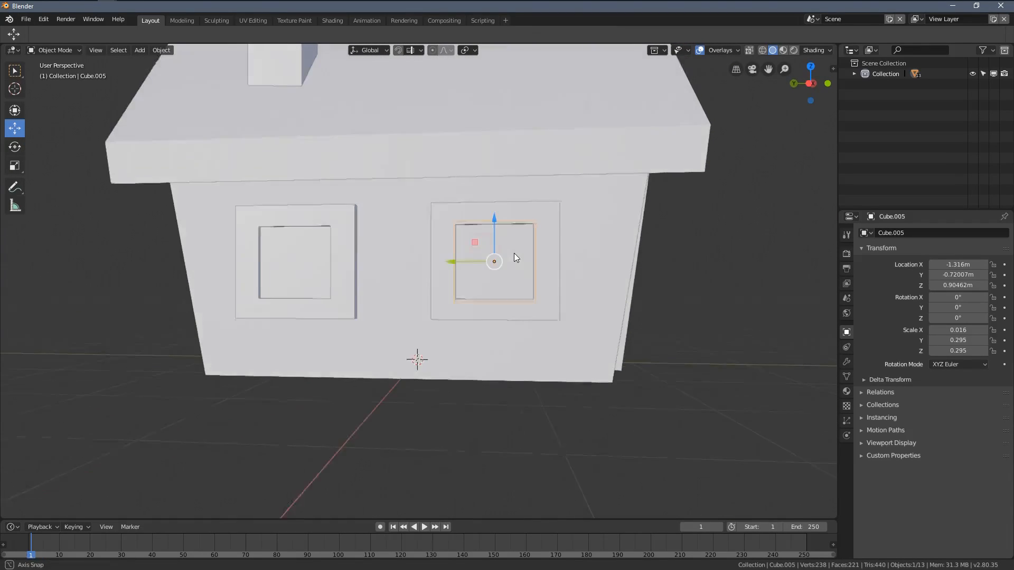
{"action": "left_click", "coordinate": [548, 219]}
{"action": "middle_click_drag", "start_coordinate": [549, 221], "coordinate": [558, 248], "text": "shift"}
{"action": "key", "text": "r"}
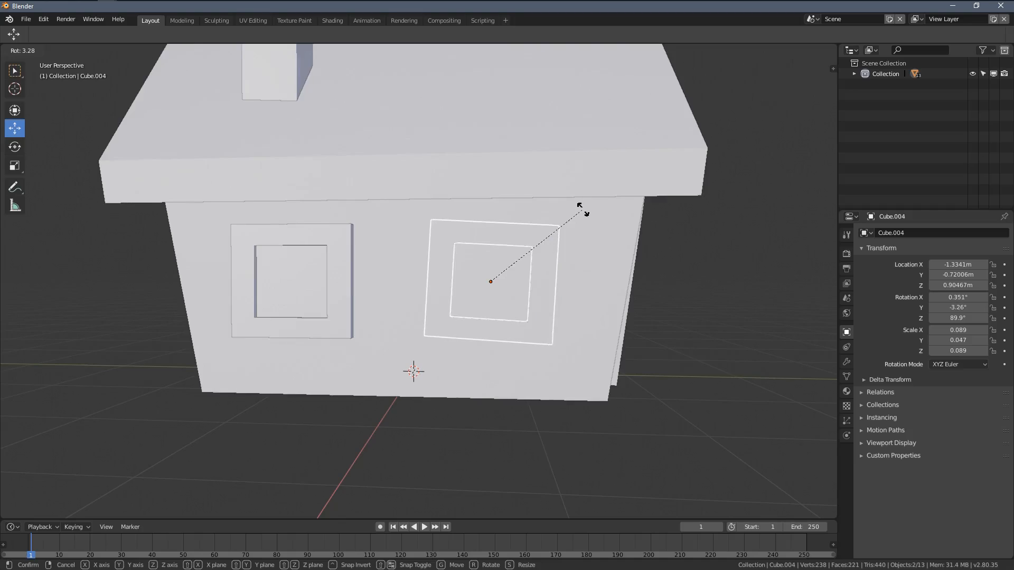
{"action": "left_click", "coordinate": [583, 209]}
Step: In wireframe front view, select the frames and panes of both negative X wall windows, excluding the house body
{"action": "middle_click_drag", "start_coordinate": [578, 237], "coordinate": [393, 239]}
{"action": "scroll", "coordinate": [450, 255], "scroll_direction": "up", "scroll_amount": 1}
{"action": "key", "text": "KP_1"}
{"action": "scroll", "coordinate": [411, 264], "scroll_direction": "up", "scroll_amount": 3}
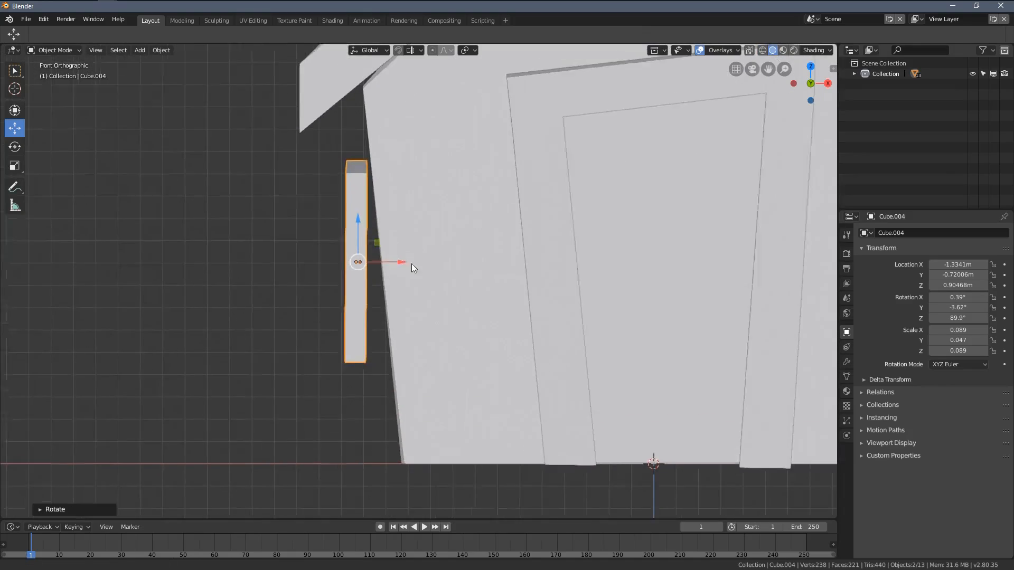
{"action": "key", "text": "z"}
{"action": "left_click", "coordinate": [332, 236]}
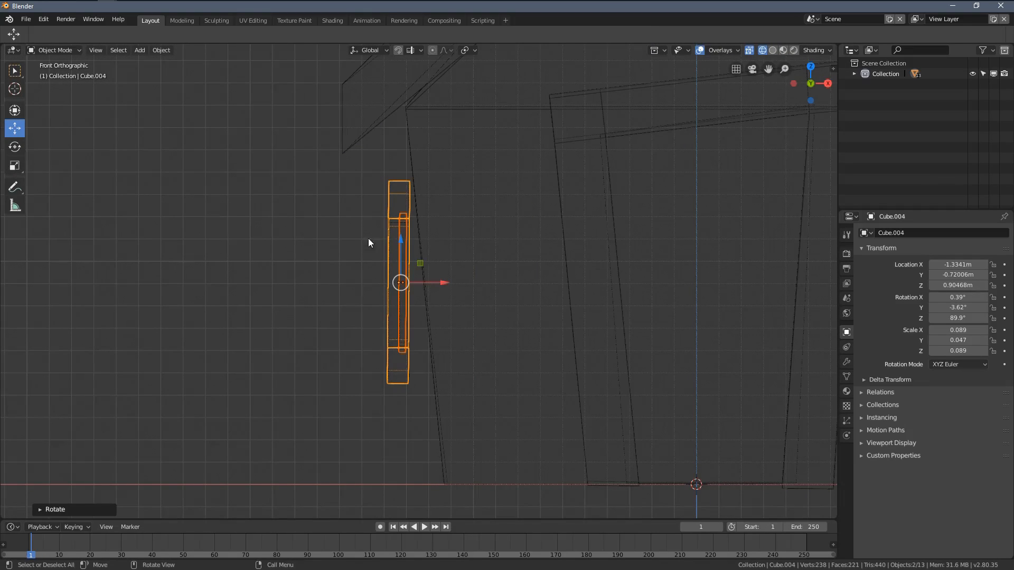
{"action": "middle_click_drag", "start_coordinate": [369, 239], "coordinate": [388, 239], "text": "shift"}
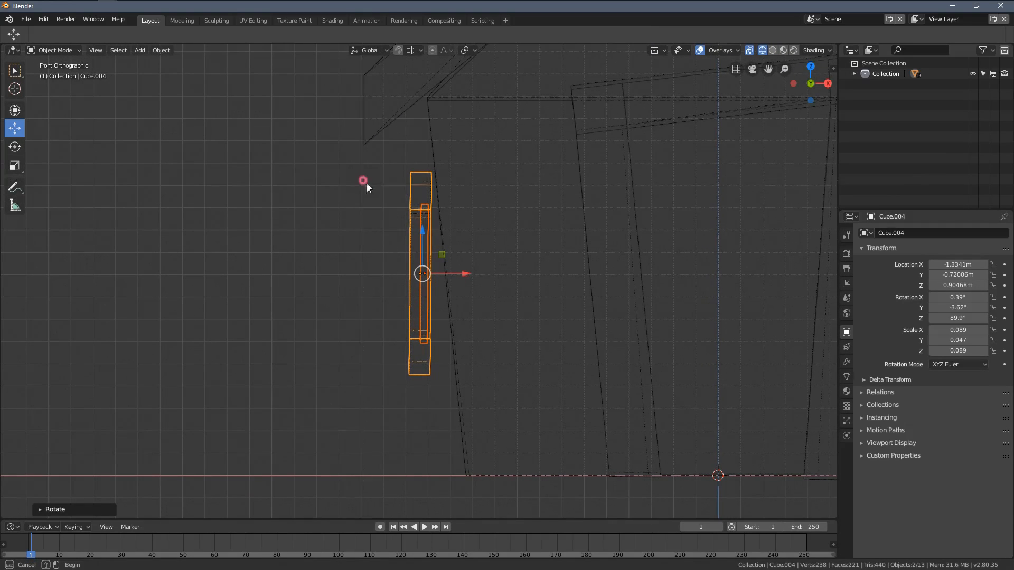
{"action": "left_click_drag", "start_coordinate": [451, 252], "coordinate": [452, 253]}
{"action": "scroll", "coordinate": [553, 158], "scroll_direction": "down", "scroll_amount": 5}
{"action": "scroll", "coordinate": [520, 154], "scroll_direction": "up", "scroll_amount": 3}
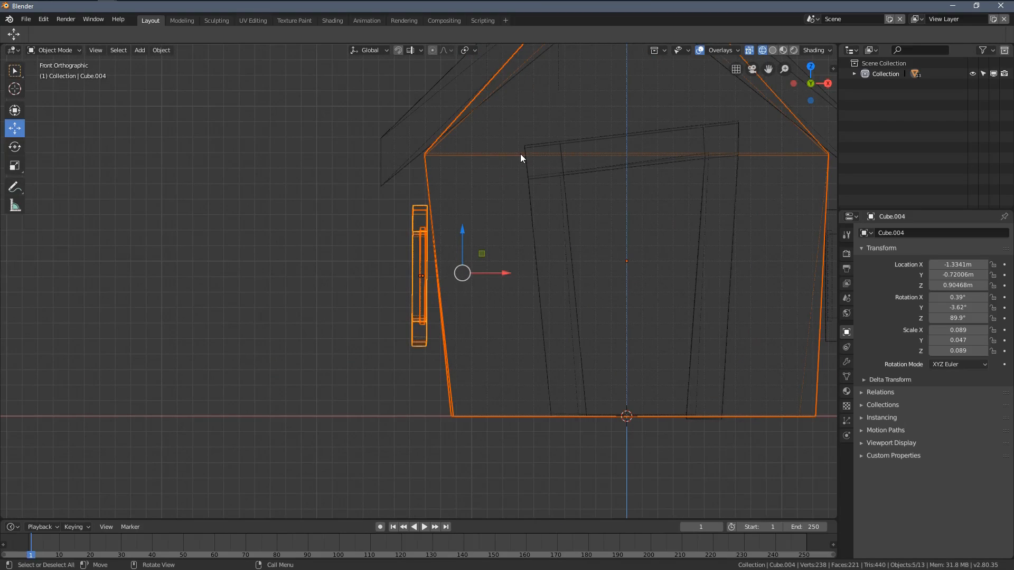
{"action": "scroll", "coordinate": [505, 161], "scroll_direction": "down", "scroll_amount": 1}
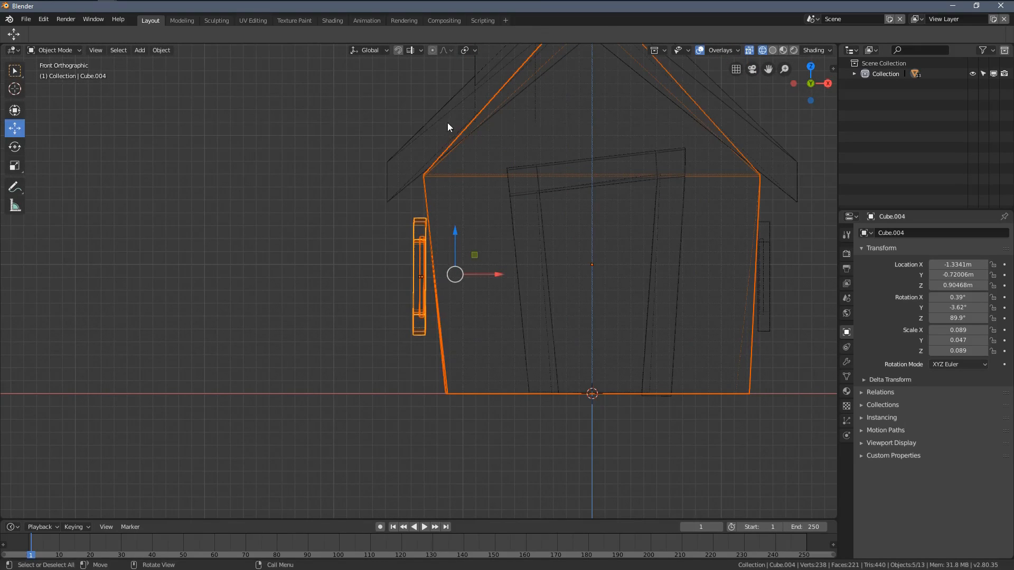
{"action": "middle_click_drag", "start_coordinate": [410, 84], "coordinate": [538, 156]}
{"action": "middle_click_drag", "start_coordinate": [465, 195], "coordinate": [498, 206]}
{"action": "key", "text": "KP_3"}
{"action": "key", "text": "KP_1"}
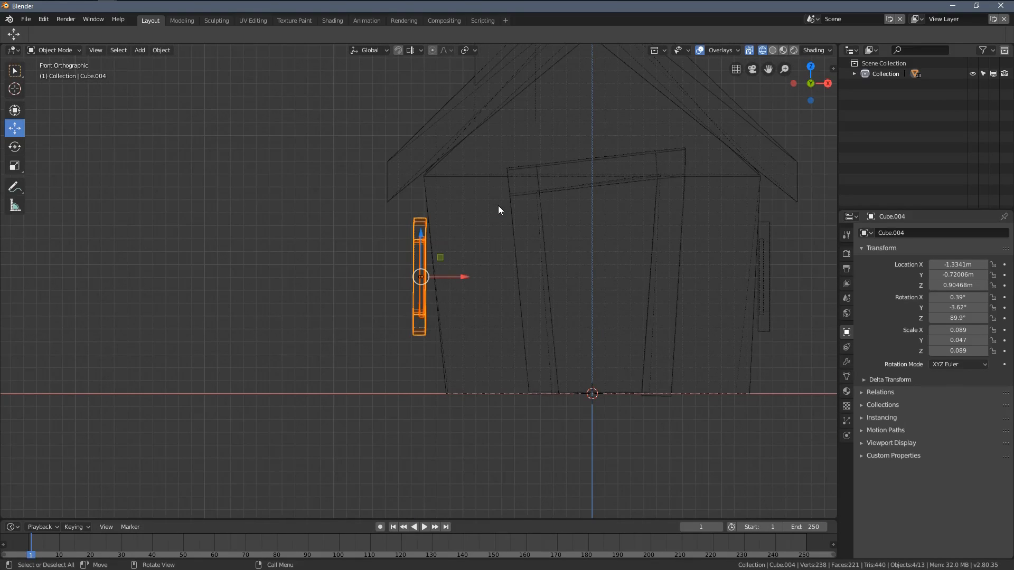
Step: Tilt the selected windows by about -7.3° to follow the slanted wall and move them inward along X to about -1.24 m
{"action": "scroll", "coordinate": [521, 226], "scroll_direction": "up", "scroll_amount": 1}
{"action": "key", "text": "r"}
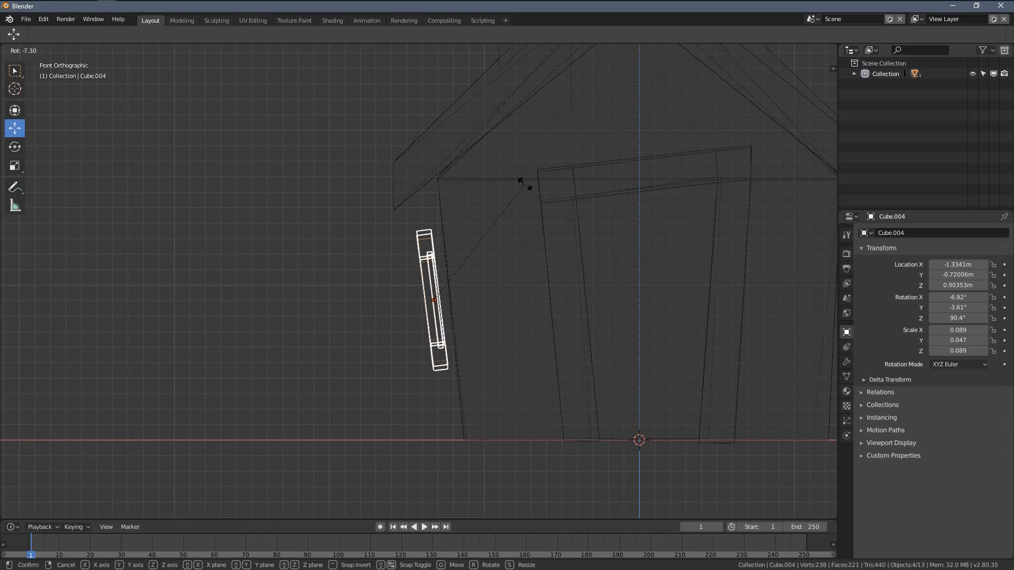
{"action": "left_click", "coordinate": [524, 184]}
{"action": "key", "text": "g"}
{"action": "key", "text": "x"}
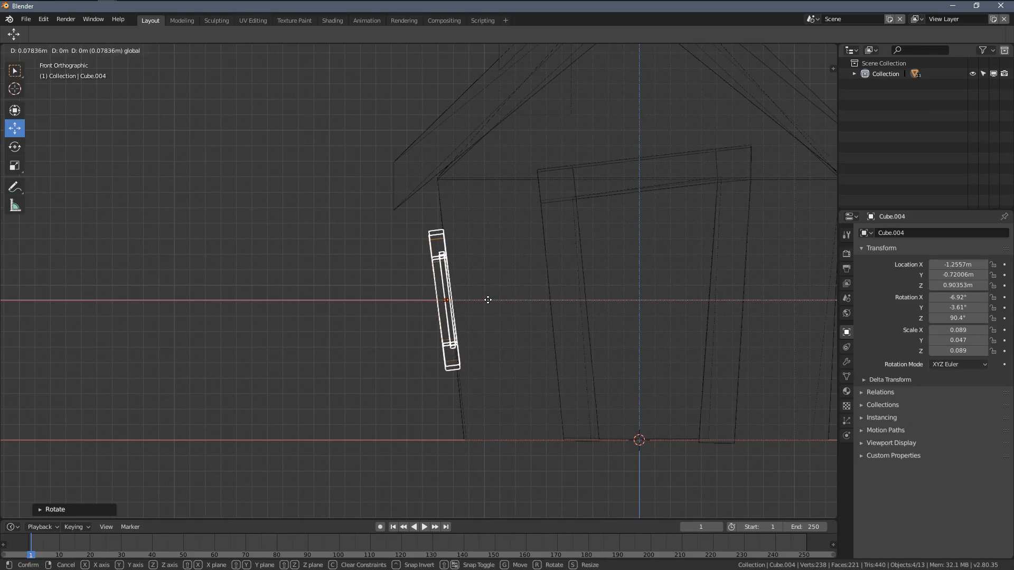
{"action": "left_click", "coordinate": [491, 301]}
Step: Select the frames and panes of both positive X wall windows, excluding the house body
{"action": "middle_click_drag", "start_coordinate": [648, 302], "coordinate": [508, 279], "text": "shift"}
{"action": "key", "text": "a"}
{"action": "key", "text": "alt+a"}
{"action": "key", "text": "b"}
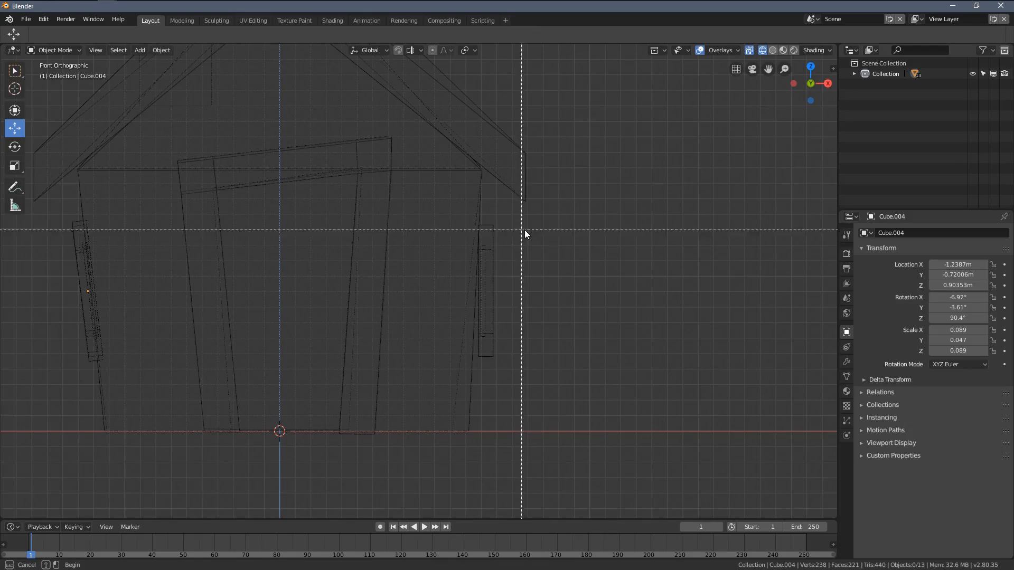
{"action": "left_click_drag", "start_coordinate": [524, 230], "coordinate": [461, 290]}
{"action": "scroll", "coordinate": [459, 177], "scroll_direction": "down", "scroll_amount": 1}
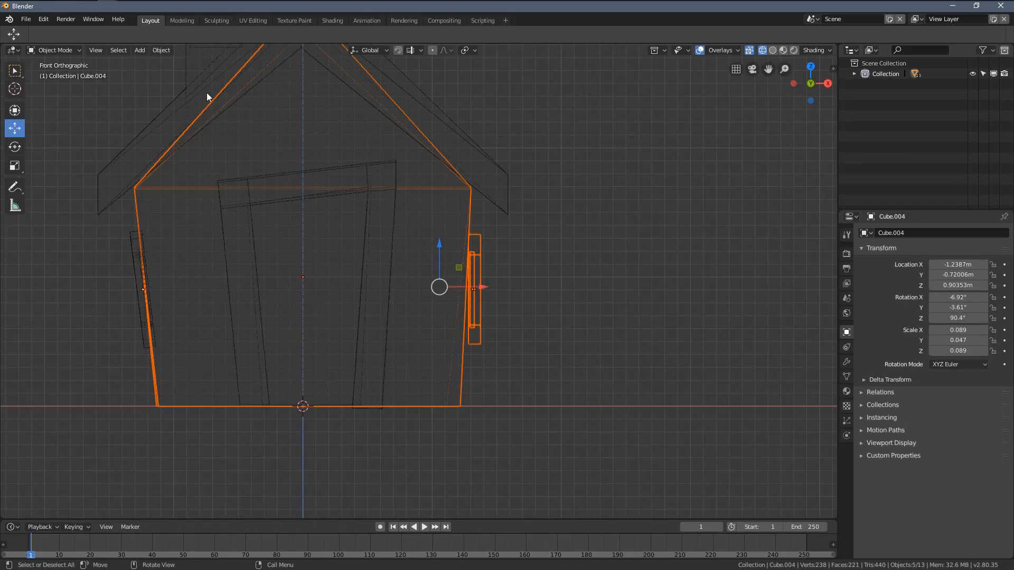
{"action": "scroll", "coordinate": [367, 103], "scroll_direction": "down", "scroll_amount": 2}
{"action": "scroll", "coordinate": [454, 142], "scroll_direction": "up", "scroll_amount": 2}
{"action": "key", "text": "b"}
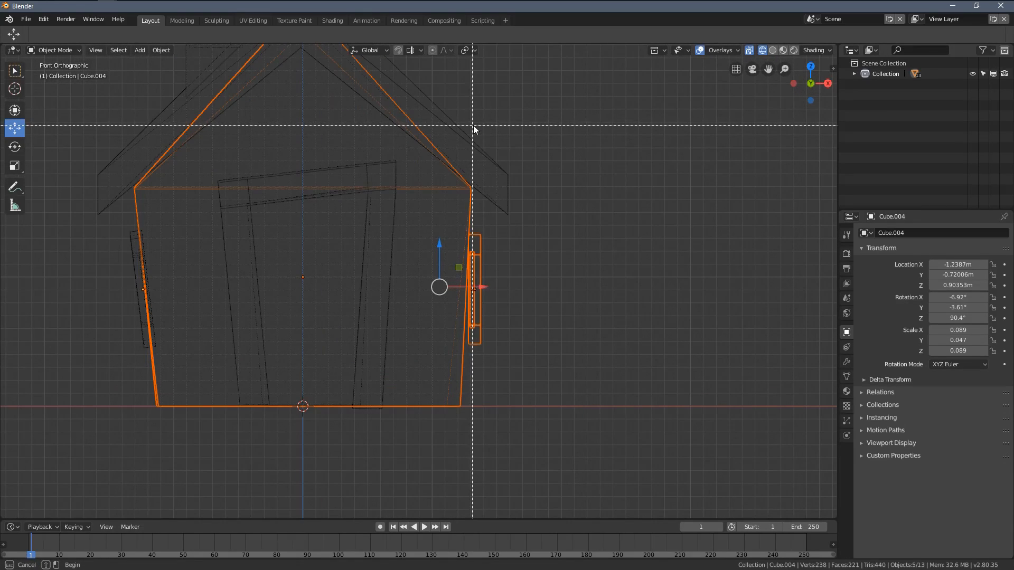
{"action": "left_click_drag", "start_coordinate": [480, 111], "coordinate": [323, 179]}
{"action": "middle_click_drag", "start_coordinate": [323, 179], "coordinate": [364, 201]}
{"action": "scroll", "coordinate": [575, 301], "scroll_direction": "up", "scroll_amount": 3}
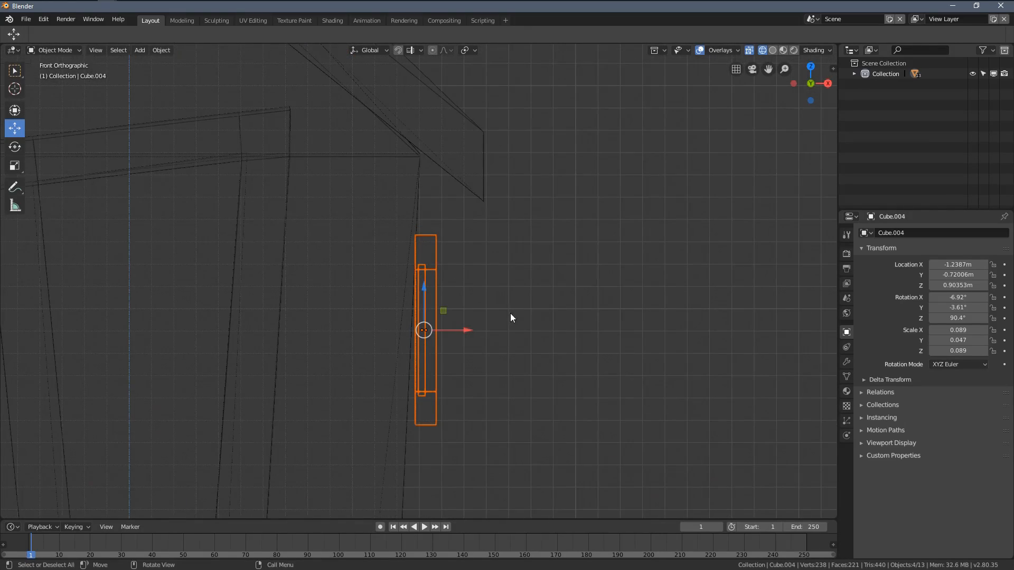
Step: Tilt the selected windows by about 2.7° to follow the slanted wall, move them inward along X, and return to solid shading
{"action": "key", "text": "r"}
{"action": "left_click", "coordinate": [495, 253]}
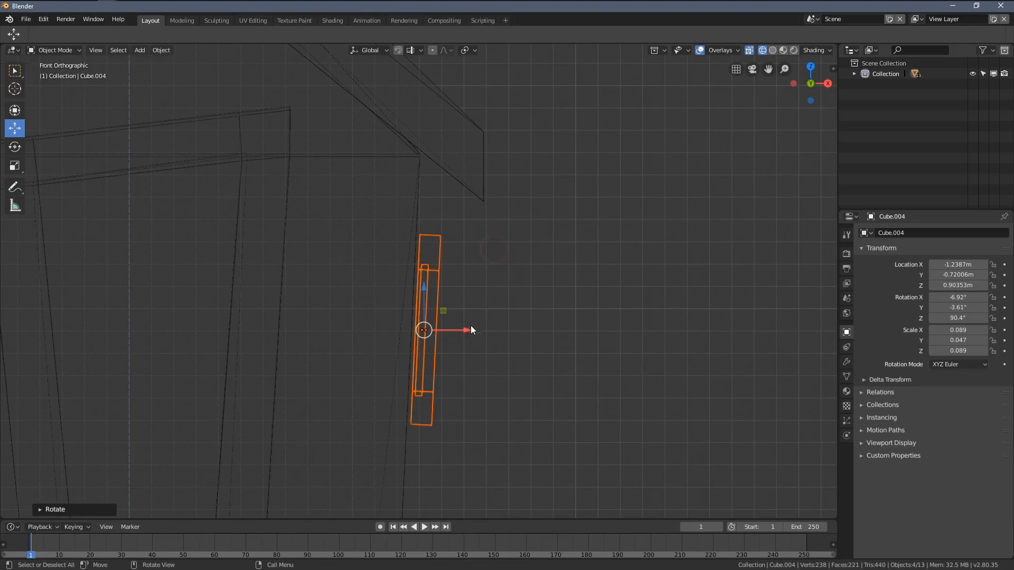
{"action": "left_click_drag", "start_coordinate": [470, 328], "coordinate": [460, 330]}
{"action": "middle_click_drag", "start_coordinate": [460, 331], "coordinate": [498, 332]}
{"action": "key", "text": "z"}
{"action": "left_click", "coordinate": [563, 331]}
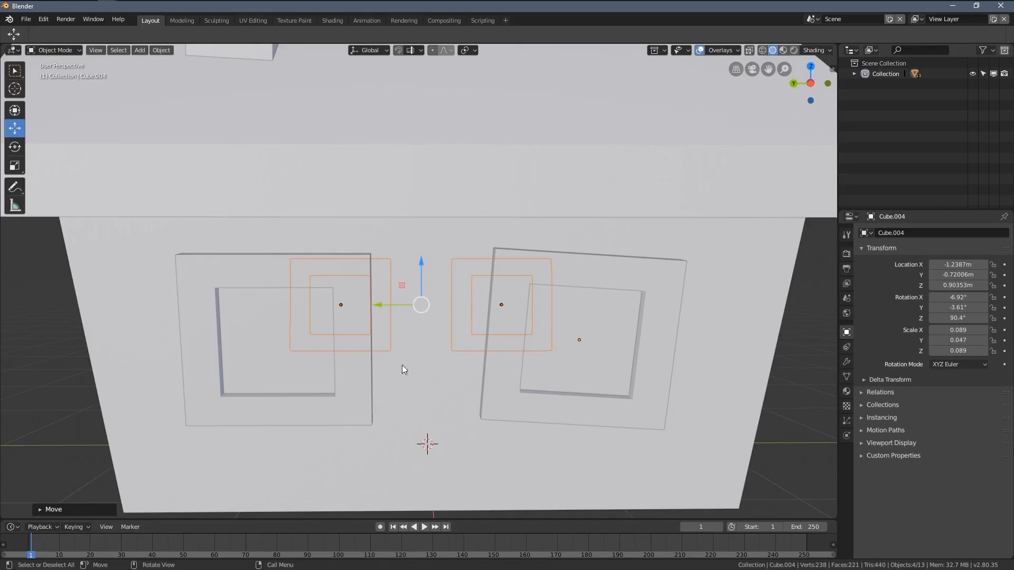
Step: Select the pane and frame of the negative X wall's window farthest from the door and rotate them together by about -10°
{"action": "mouse_move", "coordinate": [401, 365]}
{"action": "middle_mouse_down", "text": "shift"}
{"action": "mouse_move", "coordinate": [447, 349]}
{"action": "mouse_move", "coordinate": [434, 338]}
{"action": "mouse_move", "coordinate": [498, 343]}
{"action": "mouse_move", "coordinate": [487, 313]}
{"action": "middle_mouse_up", "text": "shift"}
{"action": "left_click", "coordinate": [428, 357]}
{"action": "scroll", "coordinate": [473, 362], "scroll_direction": "down", "scroll_amount": 1}
{"action": "left_click", "coordinate": [430, 348], "text": "shift"}
{"action": "key", "text": "r"}
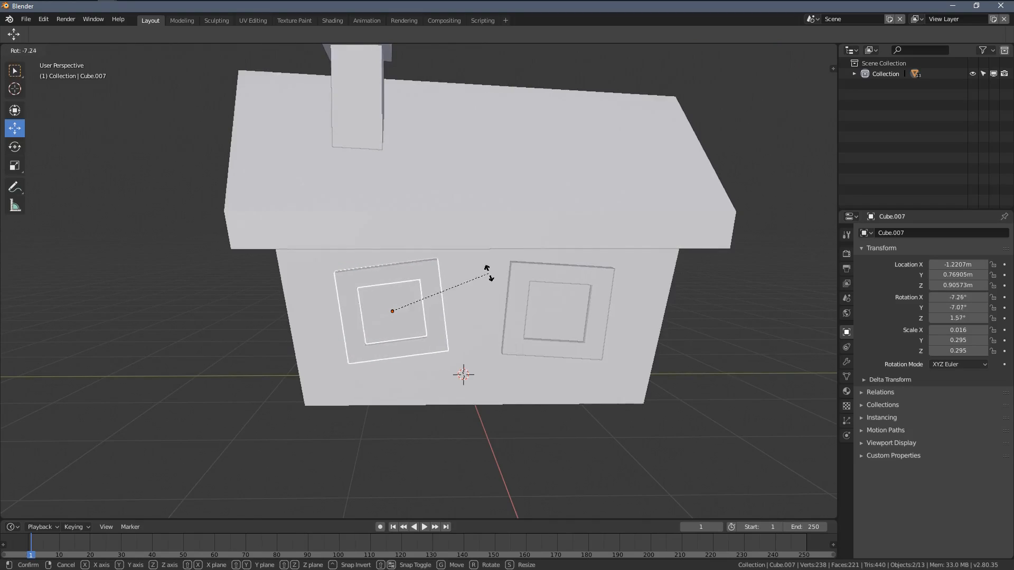
{"action": "left_click", "coordinate": [487, 271]}
Step: Select the positive X wall's window nearest the door, move it to about Y -0.96 m and Z 0.94 m, and rotate it slightly
{"action": "scroll", "coordinate": [474, 330], "scroll_direction": "down", "scroll_amount": 4}
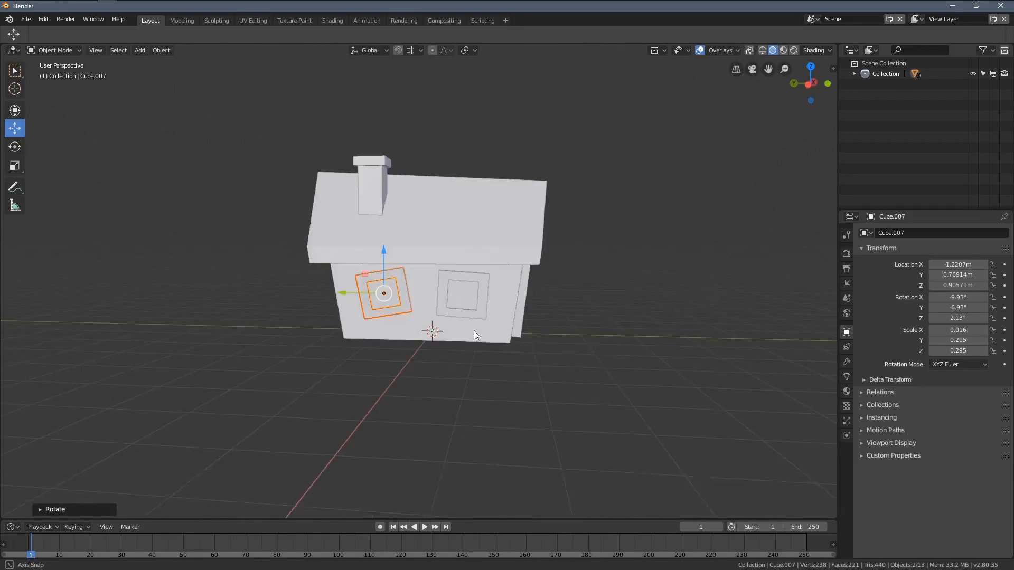
{"action": "scroll", "coordinate": [355, 335], "scroll_direction": "up", "scroll_amount": 7}
{"action": "middle_click_drag", "start_coordinate": [406, 308], "coordinate": [486, 310], "text": "shift"}
{"action": "left_click", "coordinate": [385, 280]}
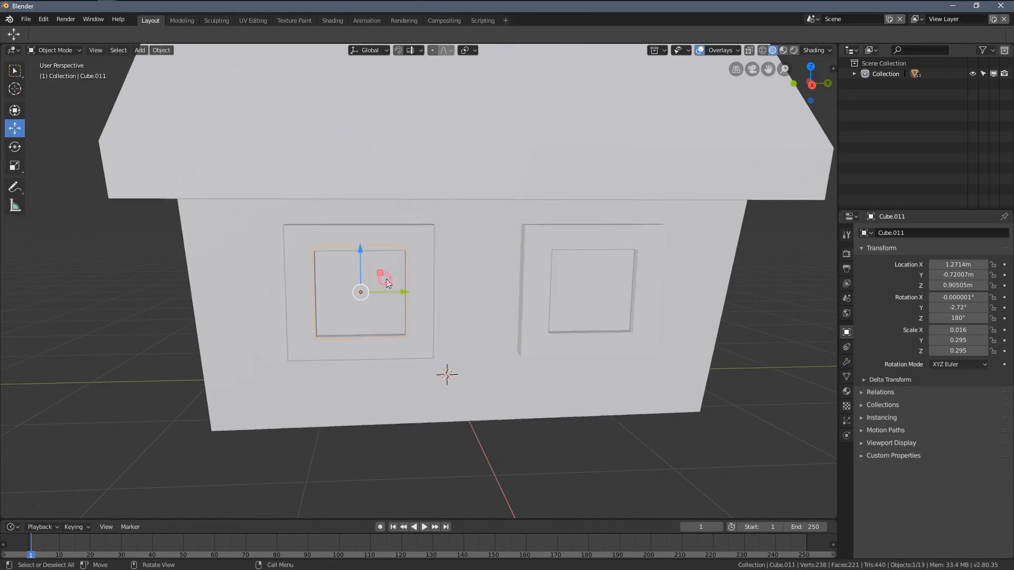
{"action": "left_click", "coordinate": [426, 320], "text": "shift"}
{"action": "middle_click_drag", "start_coordinate": [425, 319], "coordinate": [461, 288], "text": "shift"}
{"action": "key", "text": "g"}
{"action": "left_click", "coordinate": [419, 305]}
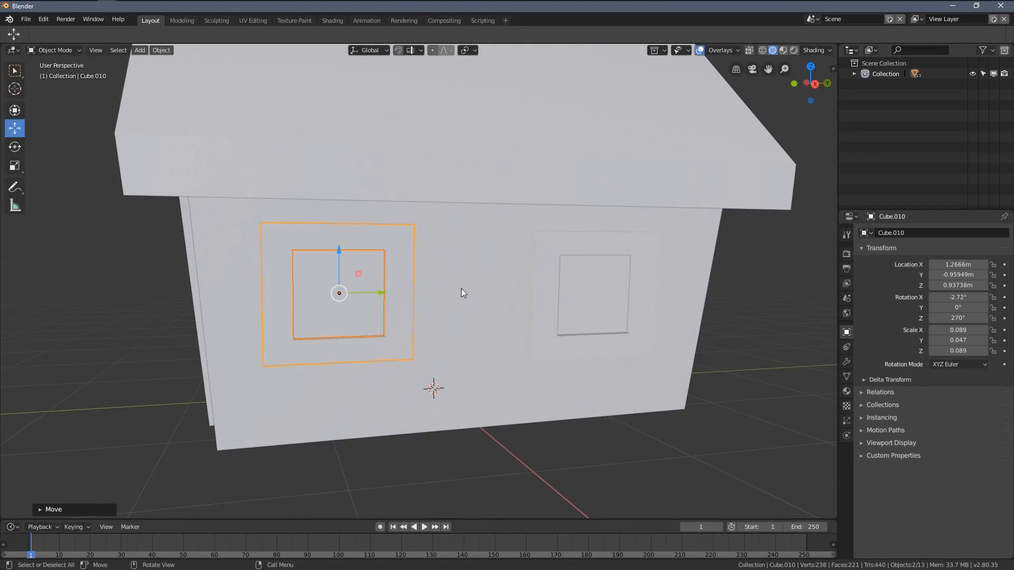
{"action": "key", "text": "r"}
{"action": "left_click", "coordinate": [539, 285]}
Step: Rotate the positive X wall's other window by about 11° and move its pane and frame to about Y 0.66 m, set into the wall
{"action": "middle_click_drag", "start_coordinate": [539, 285], "coordinate": [447, 291], "text": "shift"}
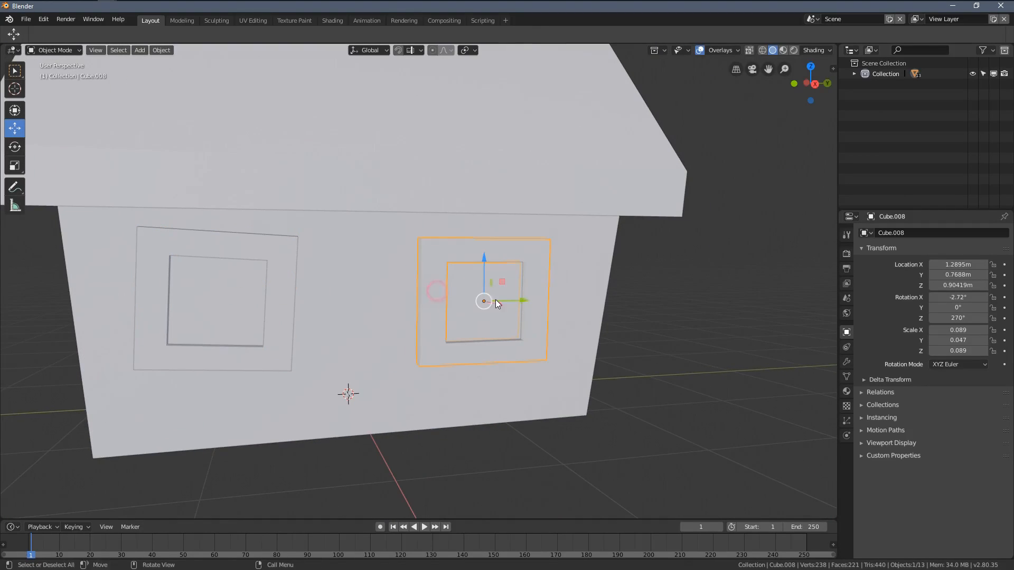
{"action": "left_click", "coordinate": [478, 325], "text": "shift"}
{"action": "middle_click_drag", "start_coordinate": [527, 313], "coordinate": [512, 310], "text": "shift"}
{"action": "key", "text": "r"}
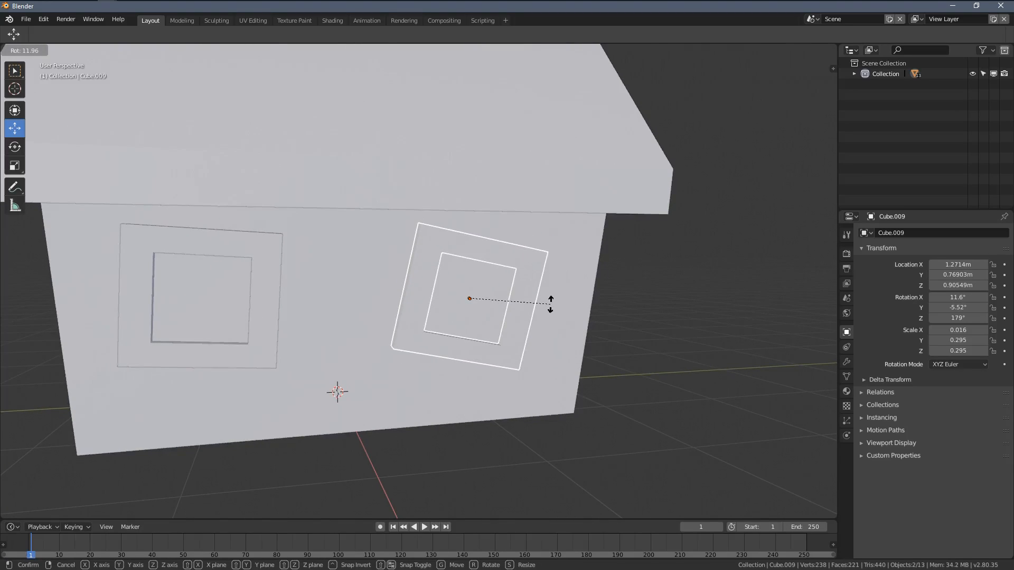
{"action": "left_click", "coordinate": [549, 302]}
{"action": "key", "text": "g"}
{"action": "left_click", "coordinate": [547, 306]}
{"action": "middle_click_drag", "start_coordinate": [547, 307], "coordinate": [410, 309]}
{"action": "left_click_drag", "start_coordinate": [410, 309], "coordinate": [484, 325]}
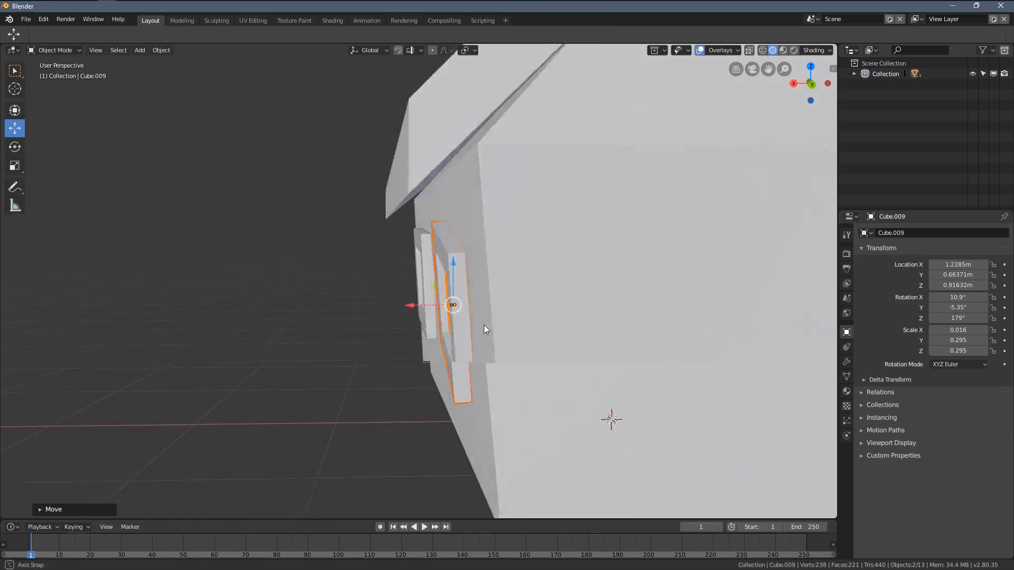
{"action": "middle_click_drag", "start_coordinate": [483, 325], "coordinate": [501, 340]}
{"action": "left_click_drag", "start_coordinate": [413, 318], "coordinate": [429, 318]}
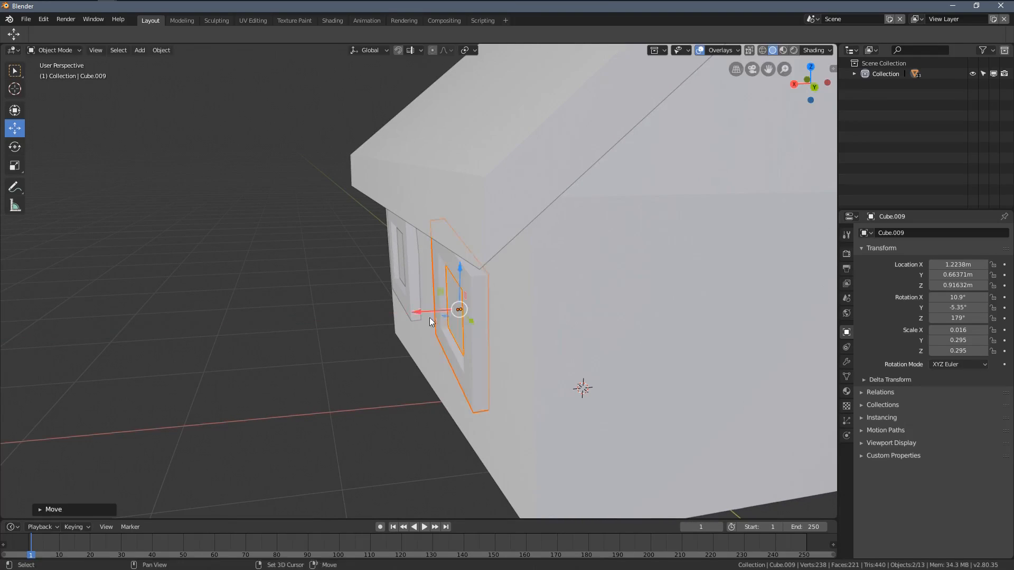
Step: Select the chimney and tilt and twist it to rotations of about X -8.3°, Y -24.1° and Z 20.3°
{"action": "key", "text": "alt+a"}
{"action": "scroll", "coordinate": [448, 325], "scroll_direction": "down", "scroll_amount": 3}
{"action": "middle_click_drag", "start_coordinate": [449, 325], "coordinate": [575, 308]}
{"action": "scroll", "coordinate": [441, 303], "scroll_direction": "down", "scroll_amount": 2}
{"action": "middle_click_drag", "start_coordinate": [441, 303], "coordinate": [431, 172]}
{"action": "scroll", "coordinate": [433, 284], "scroll_direction": "up", "scroll_amount": 5}
{"action": "scroll", "coordinate": [439, 270], "scroll_direction": "down", "scroll_amount": 3}
{"action": "key", "text": "KP_Decimal"}
{"action": "scroll", "coordinate": [436, 274], "scroll_direction": "down", "scroll_amount": 2}
{"action": "scroll", "coordinate": [436, 290], "scroll_direction": "down", "scroll_amount": 3}
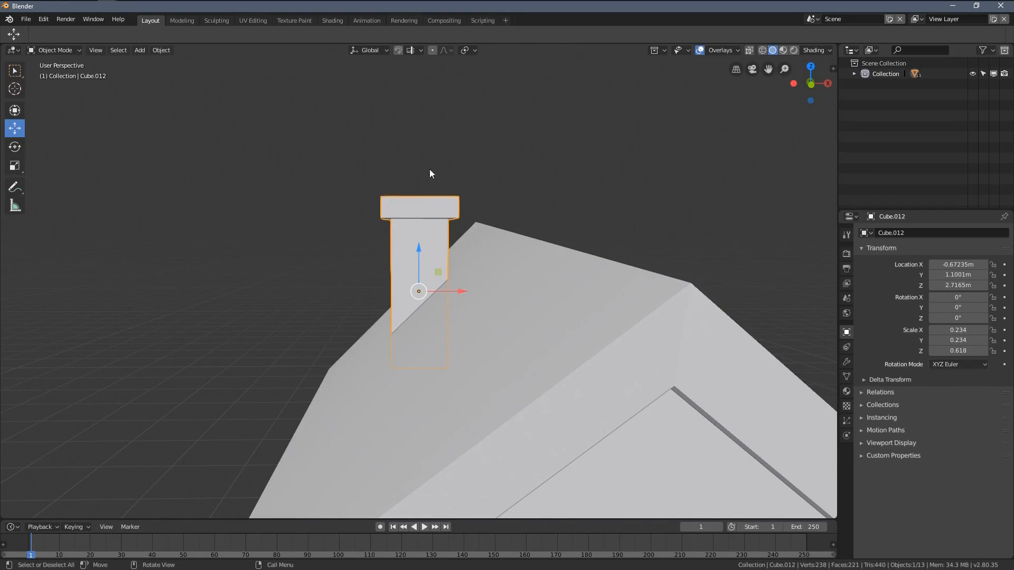
{"action": "key", "text": "r"}
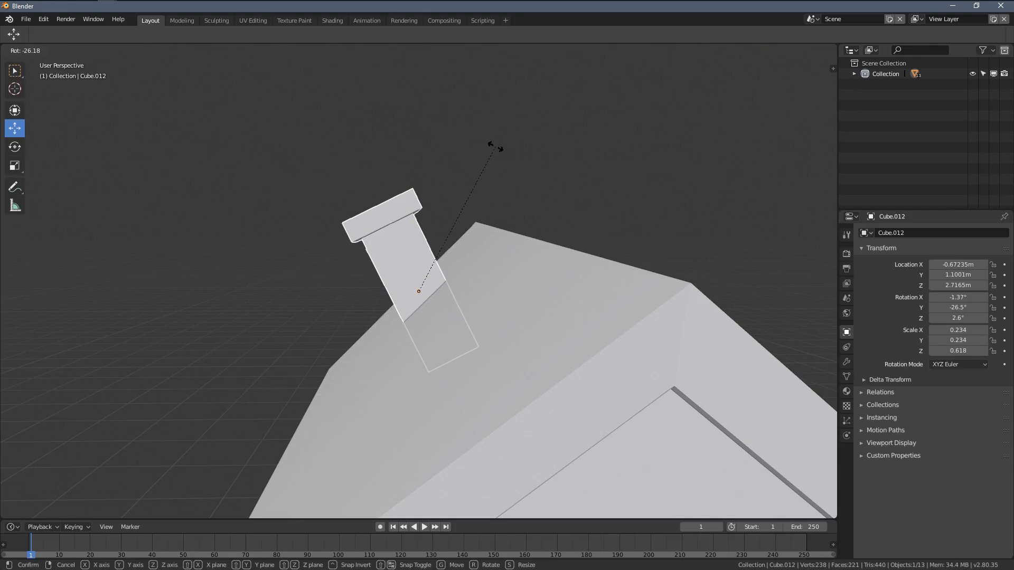
{"action": "left_click", "coordinate": [495, 151]}
{"action": "middle_click_drag", "start_coordinate": [496, 151], "coordinate": [562, 312]}
{"action": "key", "text": "r"}
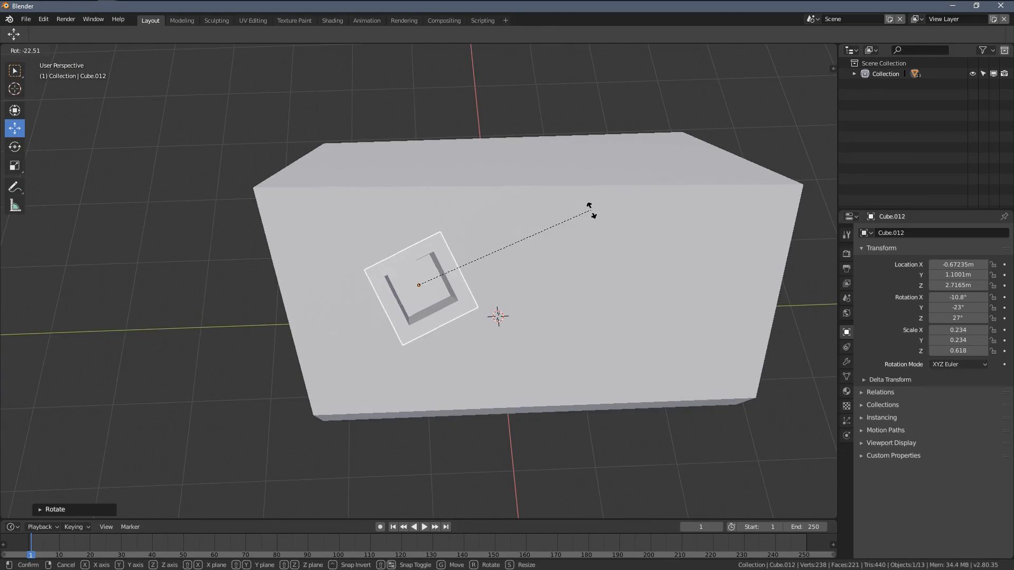
{"action": "left_click", "coordinate": [591, 232]}
{"action": "middle_click_drag", "start_coordinate": [580, 233], "coordinate": [492, 276]}
Step: Move the chimney to about X -0.73 m and Y 1.12 m, and rotate it to about X -4.0°, Y -15.6° and Z 4.7°
{"action": "scroll", "coordinate": [501, 208], "scroll_direction": "down", "scroll_amount": 6}
{"action": "scroll", "coordinate": [501, 211], "scroll_direction": "up", "scroll_amount": 7}
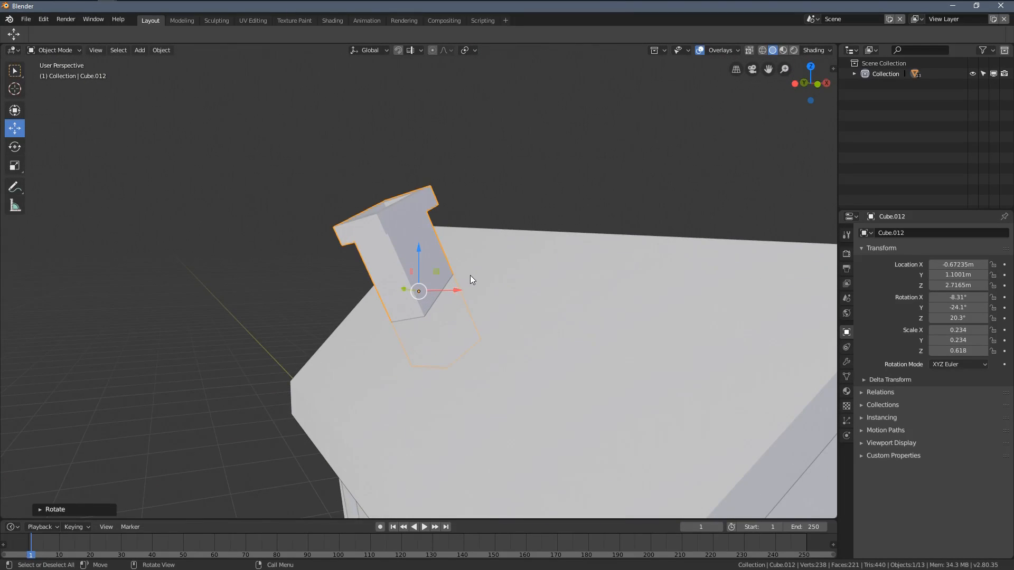
{"action": "key", "text": "g"}
{"action": "left_click", "coordinate": [476, 272]}
{"action": "middle_click_drag", "start_coordinate": [503, 238], "coordinate": [512, 166]}
{"action": "key", "text": "r"}
{"action": "left_click", "coordinate": [568, 282]}
{"action": "key", "text": "r"}
{"action": "left_click", "coordinate": [526, 183]}
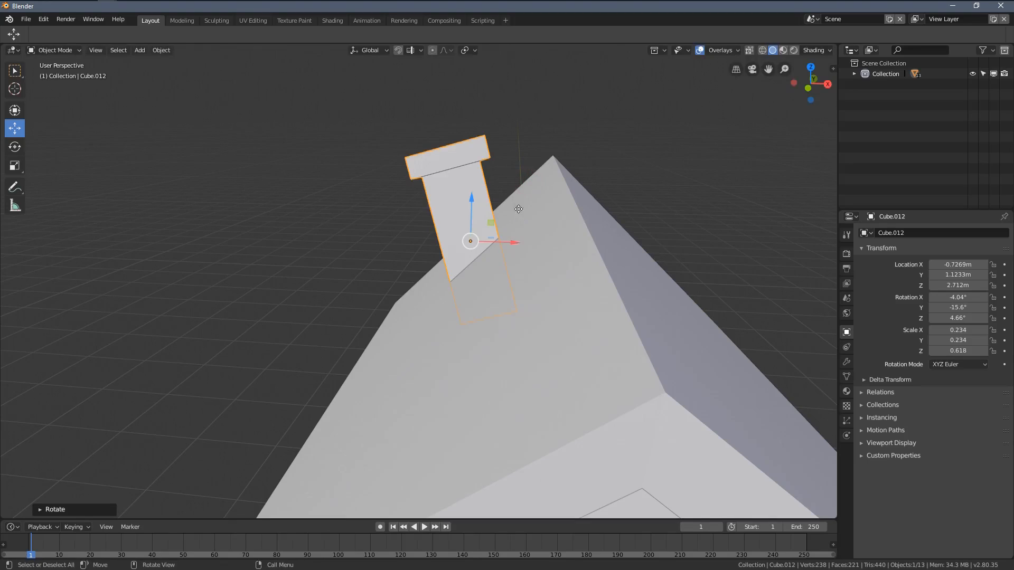
Step: Reposition the tilted chimney on the roof at about X -0.76 m, Y 1.34 m and Z 2.82 m
{"action": "key", "text": "g"}
{"action": "left_click", "coordinate": [516, 204]}
{"action": "middle_click_drag", "start_coordinate": [516, 204], "coordinate": [528, 254]}
{"action": "key", "text": "g"}
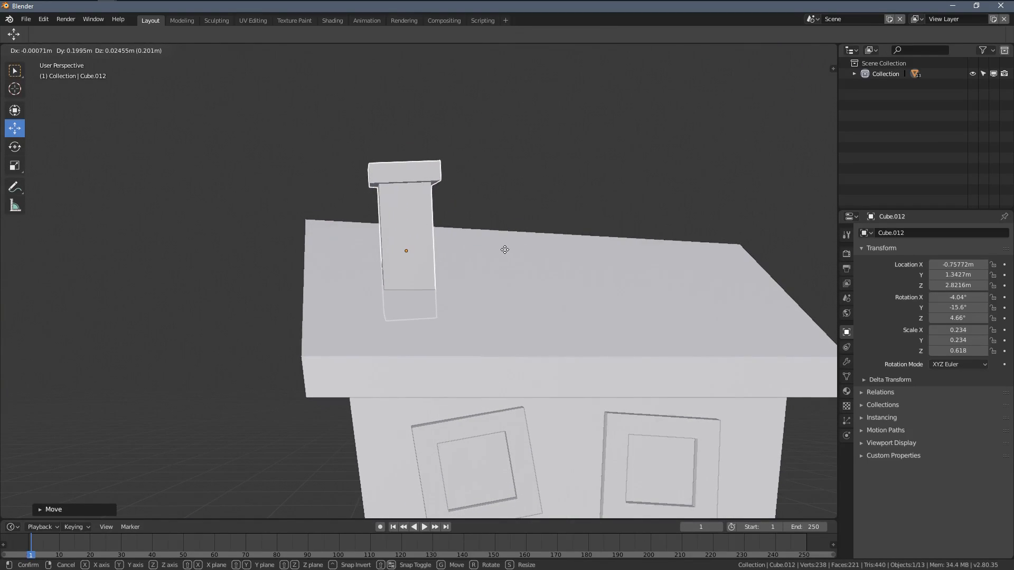
{"action": "left_click", "coordinate": [504, 250]}
{"action": "scroll", "coordinate": [588, 291], "scroll_direction": "down", "scroll_amount": 4}
{"action": "middle_click_drag", "start_coordinate": [588, 291], "coordinate": [546, 305]}
{"action": "scroll", "coordinate": [590, 229], "scroll_direction": "up", "scroll_amount": 3}
{"action": "scroll", "coordinate": [590, 230], "scroll_direction": "down", "scroll_amount": 2}
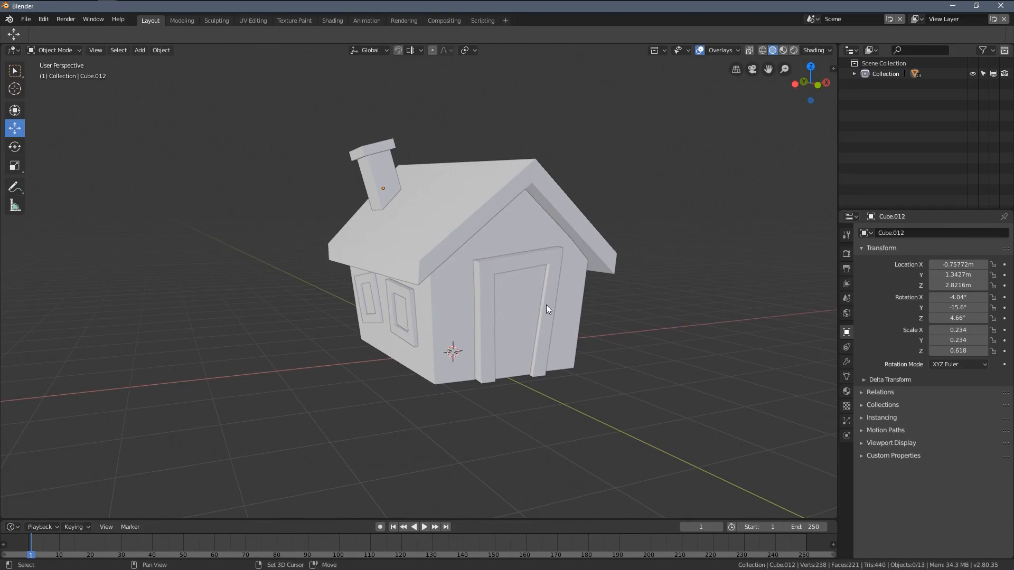
Step: Add a cube at the scene origin and flatten it along Z to a scale of about 0.179
{"action": "middle_click_drag", "start_coordinate": [556, 353], "coordinate": [528, 346], "text": "shift"}
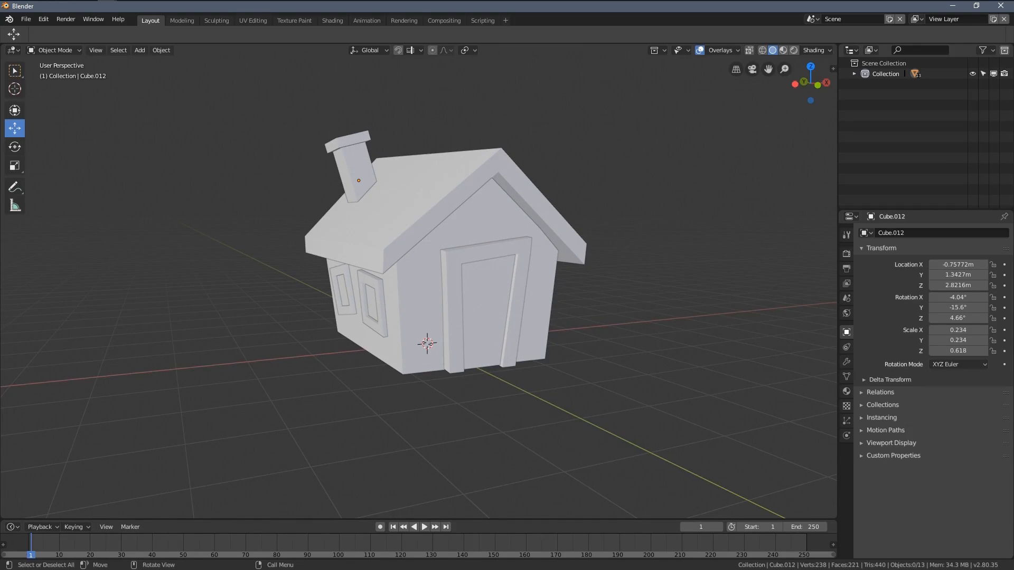
{"action": "middle_click_drag", "start_coordinate": [592, 433], "coordinate": [474, 383]}
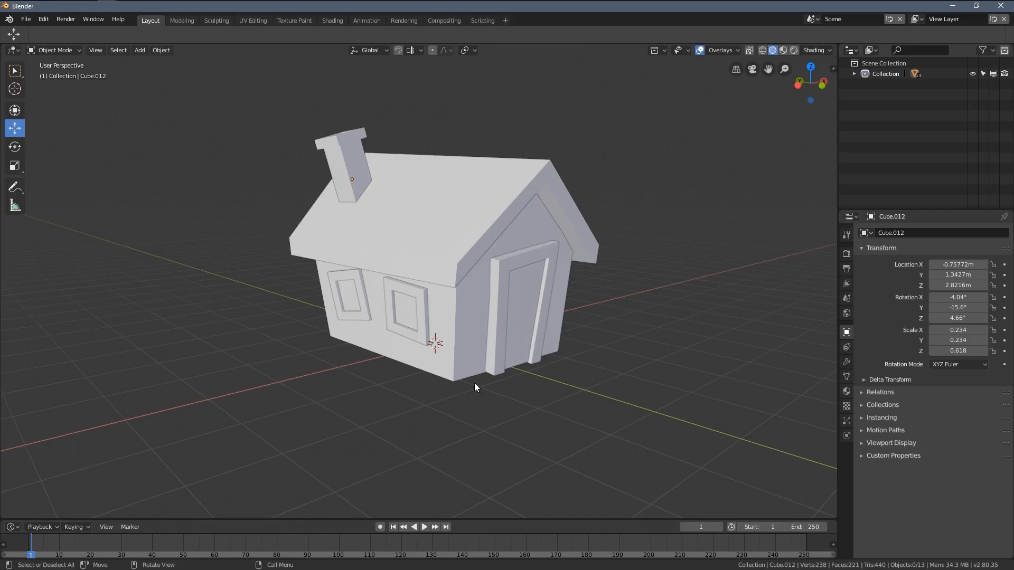
{"action": "key", "text": "shift+a"}
{"action": "mouse_move", "coordinate": [445, 373]}
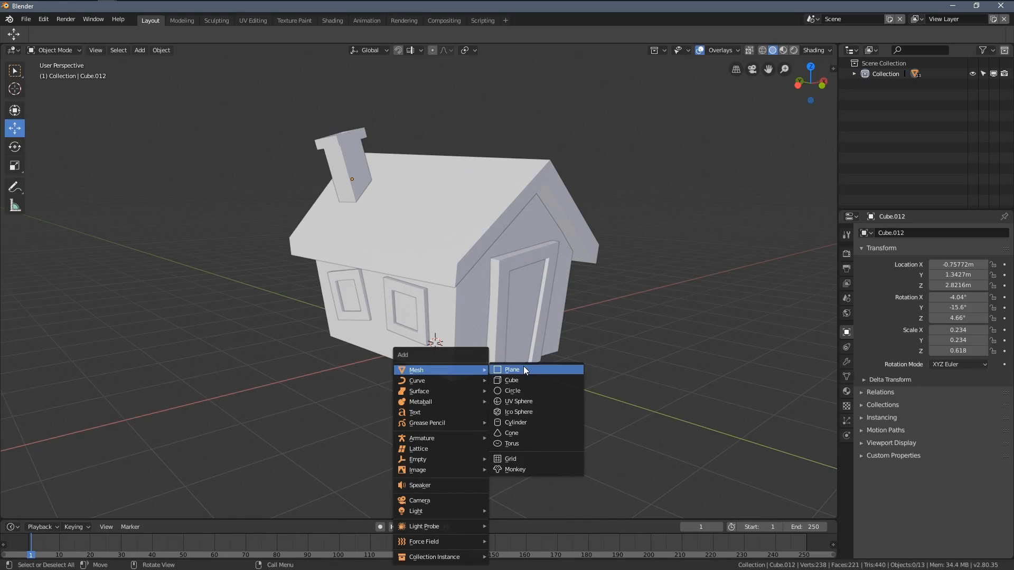
{"action": "left_click", "coordinate": [521, 381]}
{"action": "key", "text": "s"}
{"action": "key", "text": "z"}
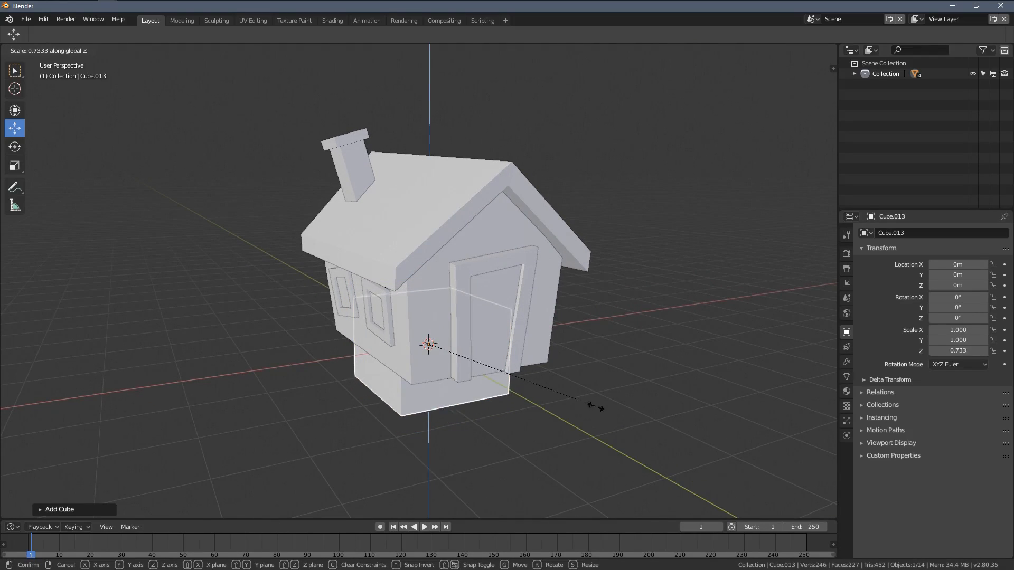
{"action": "left_click", "coordinate": [470, 360]}
{"action": "mouse_move", "coordinate": [526, 396]}
{"action": "middle_mouse_down"}
{"action": "mouse_move", "coordinate": [490, 369]}
{"action": "mouse_move", "coordinate": [524, 391]}
{"action": "middle_mouse_up"}
{"action": "scroll", "coordinate": [523, 386], "scroll_direction": "down", "scroll_amount": 2}
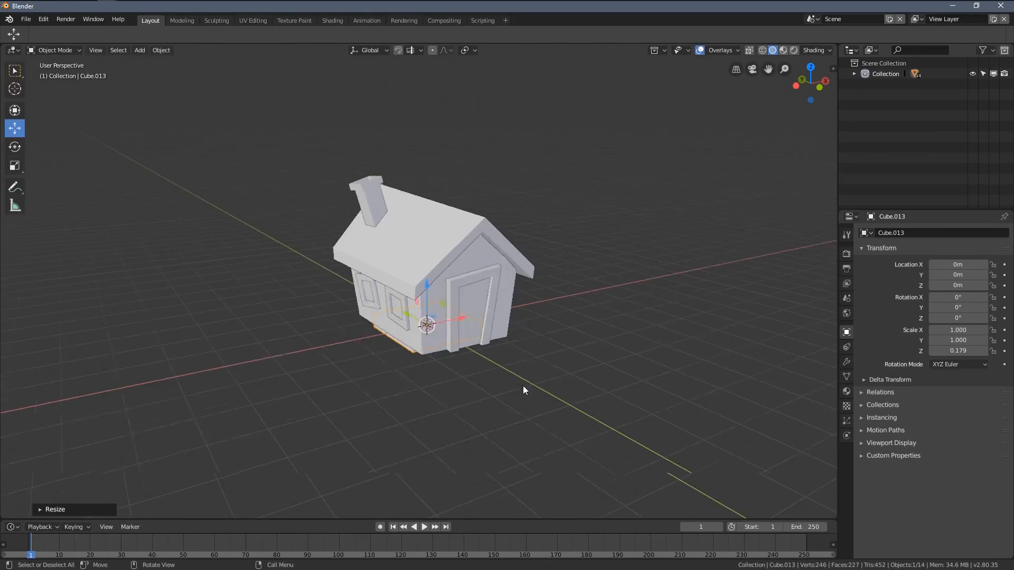
Step: Widen the slab to a scale of about 3.09 in X and Y and thin it along Z to about 0.126
{"action": "scroll", "coordinate": [523, 389], "scroll_direction": "down", "scroll_amount": 1}
{"action": "key", "text": "s"}
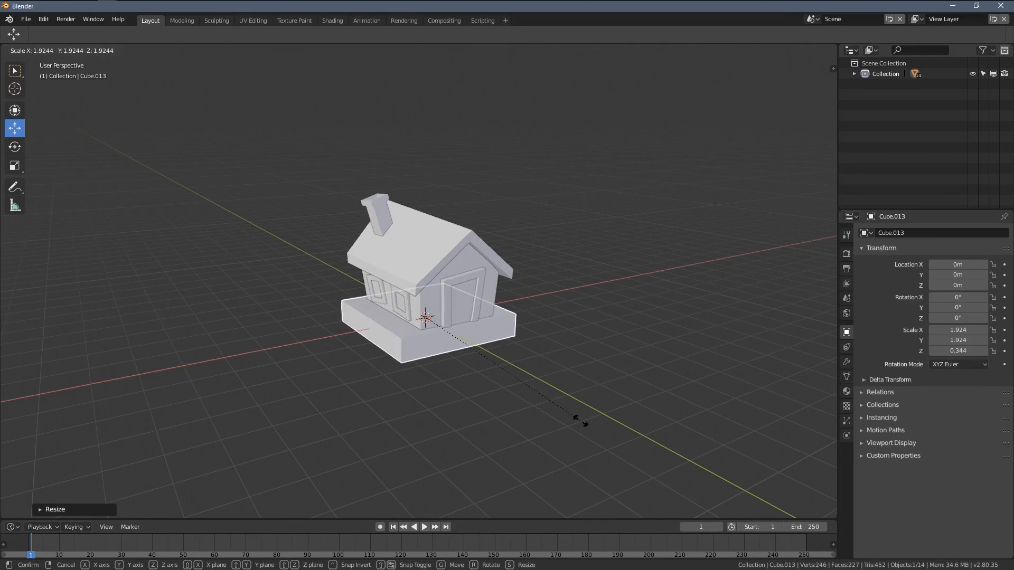
{"action": "key", "text": "shift+z"}
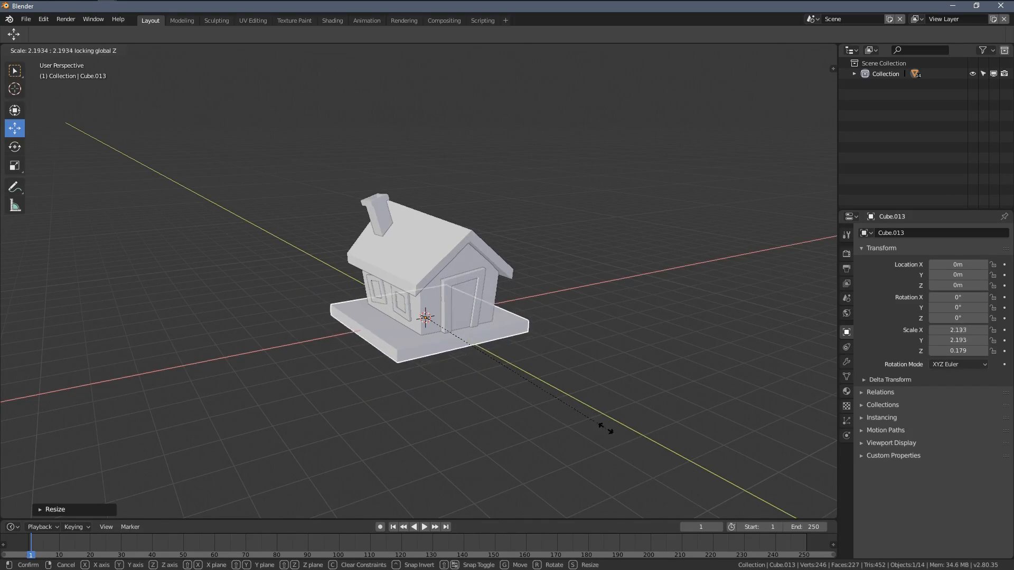
{"action": "left_click", "coordinate": [685, 463]}
{"action": "middle_click_drag", "start_coordinate": [493, 391], "coordinate": [645, 261]}
{"action": "key", "text": "s"}
{"action": "key", "text": "z"}
{"action": "left_click", "coordinate": [580, 281]}
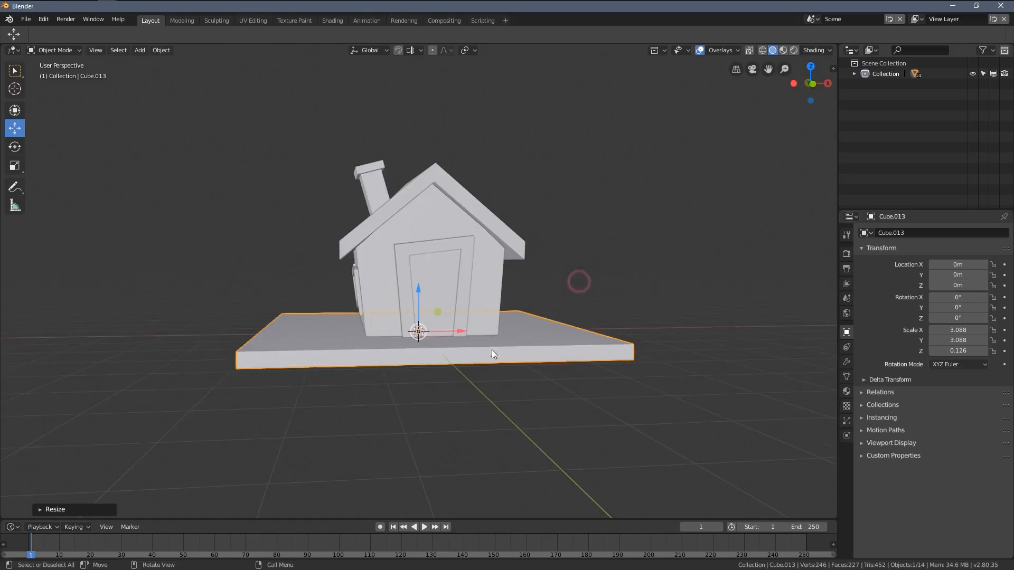
Step: Move the slab under the house to about X 0.03 m and Z -0.06 m and scale it horizontally to about 3.20
{"action": "middle_click_drag", "start_coordinate": [492, 349], "coordinate": [419, 301]}
{"action": "key", "text": "g"}
{"action": "key", "text": "z"}
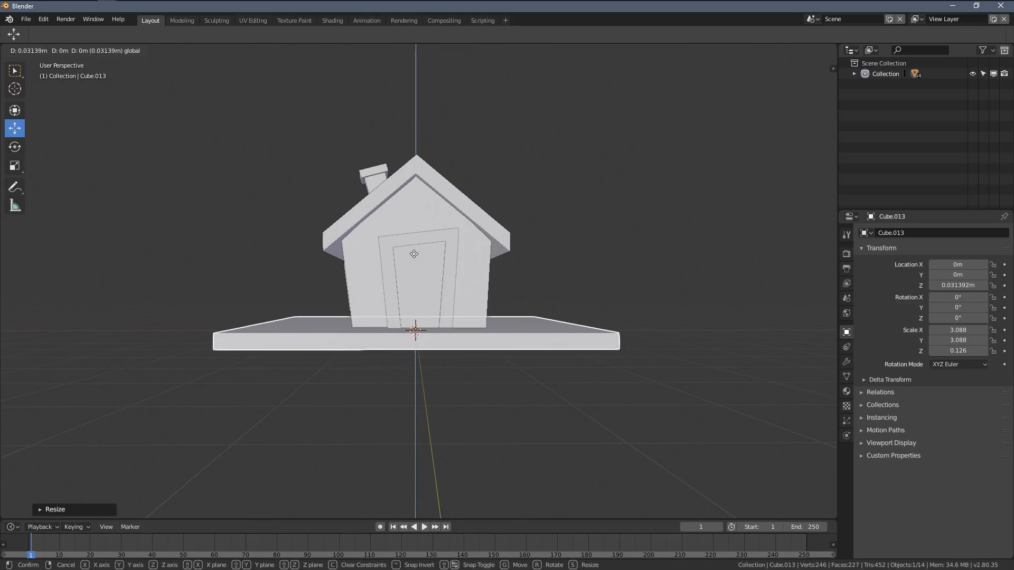
{"action": "left_click", "coordinate": [501, 346]}
{"action": "middle_click_drag", "start_coordinate": [501, 341], "coordinate": [539, 360]}
{"action": "left_click", "coordinate": [517, 354]}
{"action": "key", "text": "s"}
{"action": "left_click", "coordinate": [643, 364]}
{"action": "scroll", "coordinate": [644, 366], "scroll_direction": "down", "scroll_amount": 3}
Step: Add a cube and move it horizontally to the platform's front corner at about X -2.53 m and Y -2.48 m
{"action": "key", "text": "shift+a"}
{"action": "mouse_move", "coordinate": [538, 360]}
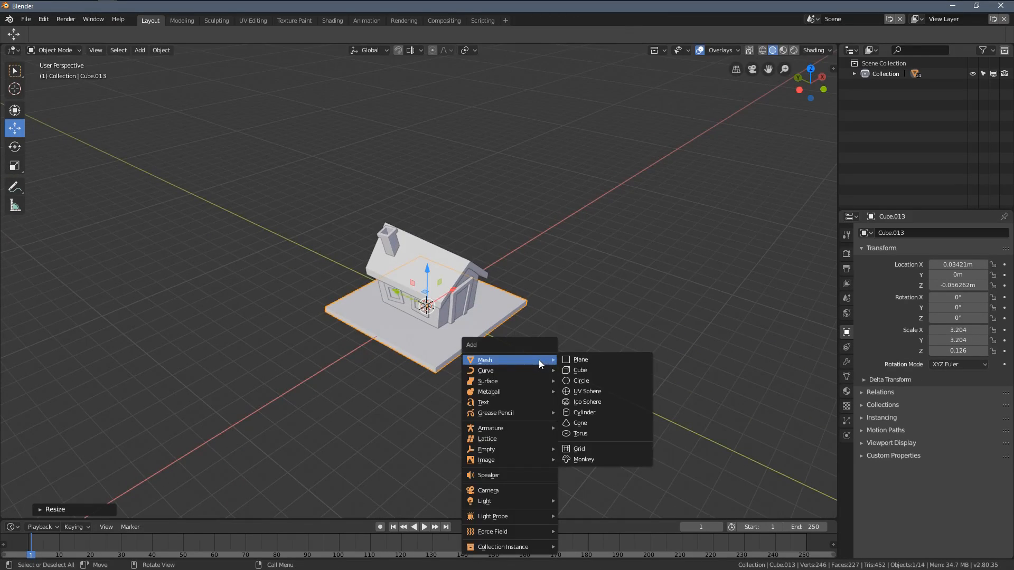
{"action": "left_click", "coordinate": [594, 369]}
{"action": "middle_click_drag", "start_coordinate": [594, 369], "coordinate": [493, 341]}
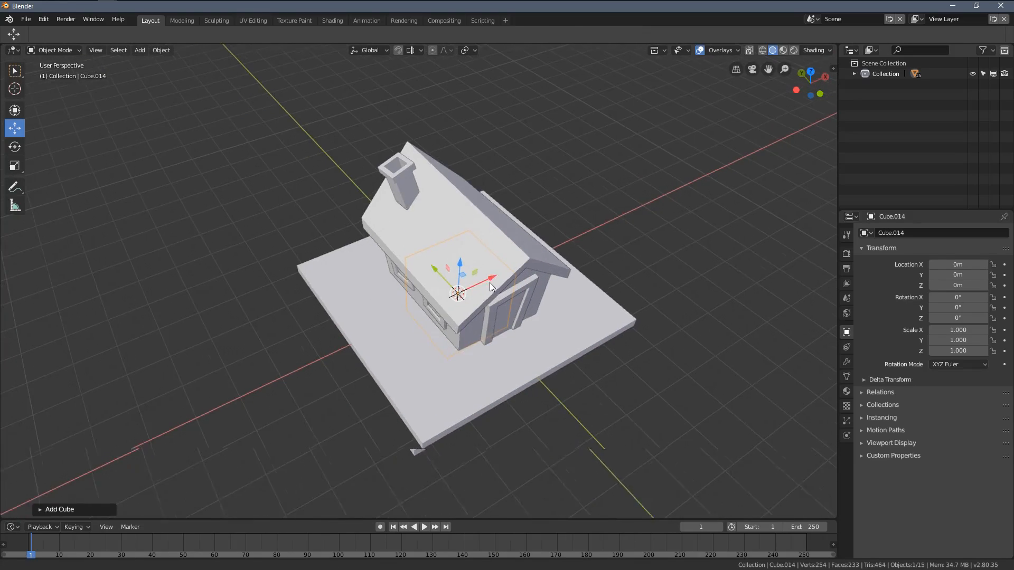
{"action": "scroll", "coordinate": [491, 312], "scroll_direction": "up", "scroll_amount": 5}
{"action": "key", "text": "g"}
{"action": "key", "text": "shift+z"}
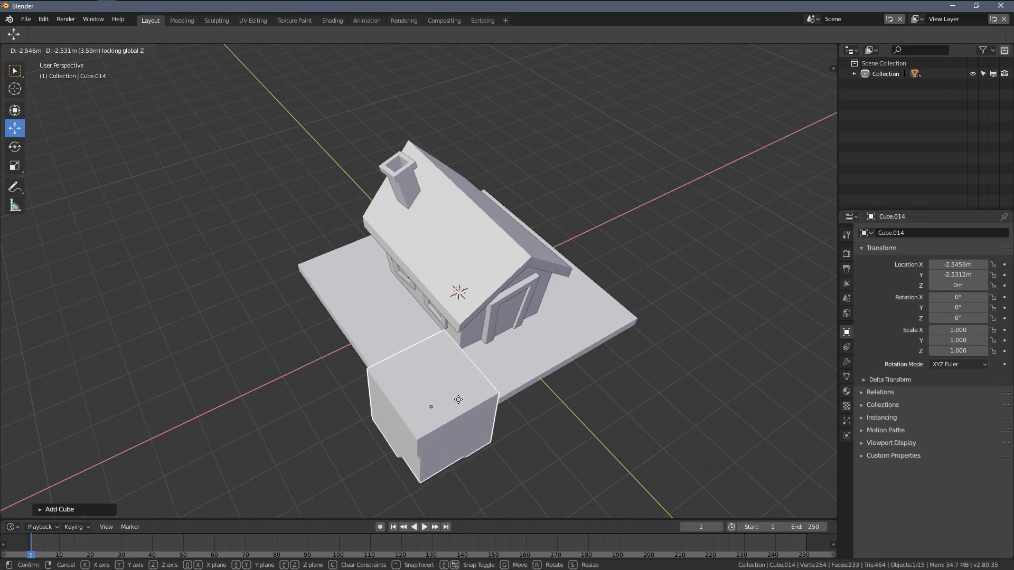
{"action": "left_click", "coordinate": [458, 402]}
Step: Shrink the cube to a scale of about 0.230 and stretch it along Z into an upright post
{"action": "key", "text": "s"}
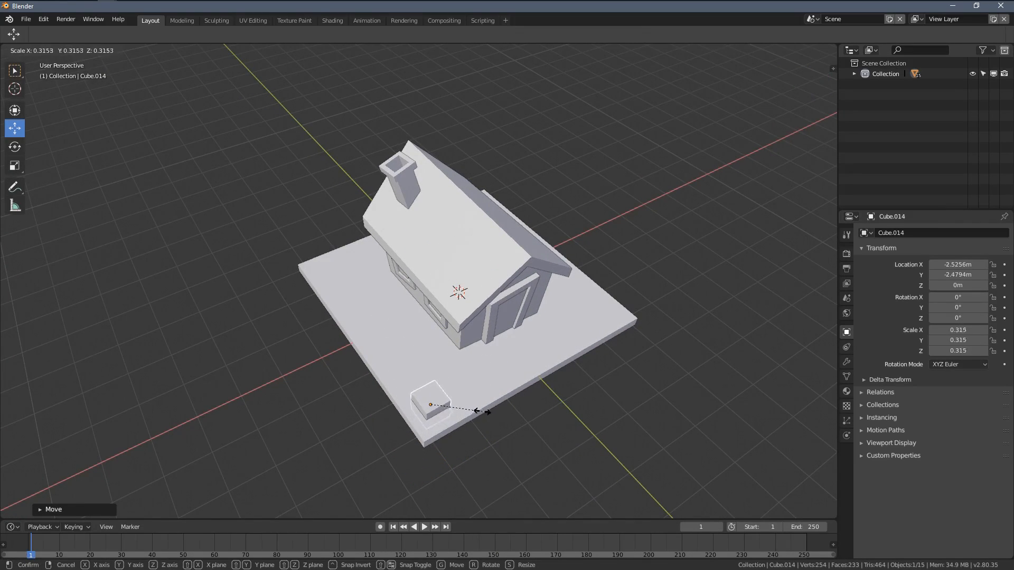
{"action": "left_click", "coordinate": [468, 408]}
{"action": "scroll", "coordinate": [485, 376], "scroll_direction": "down", "scroll_amount": 2}
{"action": "middle_click_drag", "start_coordinate": [485, 376], "coordinate": [486, 355]}
{"action": "scroll", "coordinate": [443, 334], "scroll_direction": "up", "scroll_amount": 5}
{"action": "scroll", "coordinate": [464, 355], "scroll_direction": "down", "scroll_amount": 4}
{"action": "key", "text": "s"}
{"action": "key", "text": "z"}
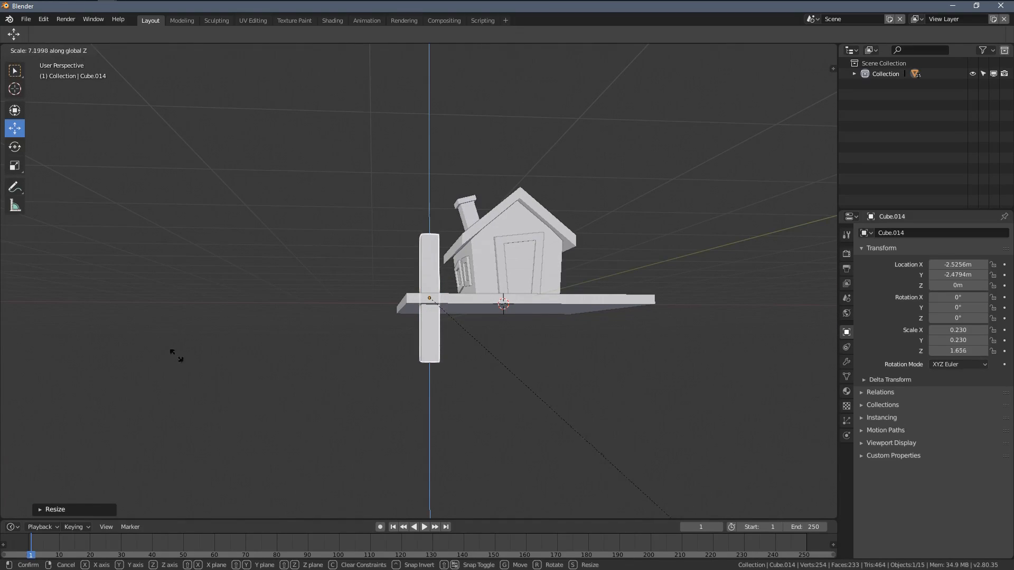
{"action": "left_click", "coordinate": [335, 437]}
Step: Slim the post to a scale of about 0.137 in X and Y and 1.665 in Z, and lower it to about Z -0.84 m
{"action": "middle_click_drag", "start_coordinate": [338, 438], "coordinate": [553, 358]}
{"action": "key", "text": "s"}
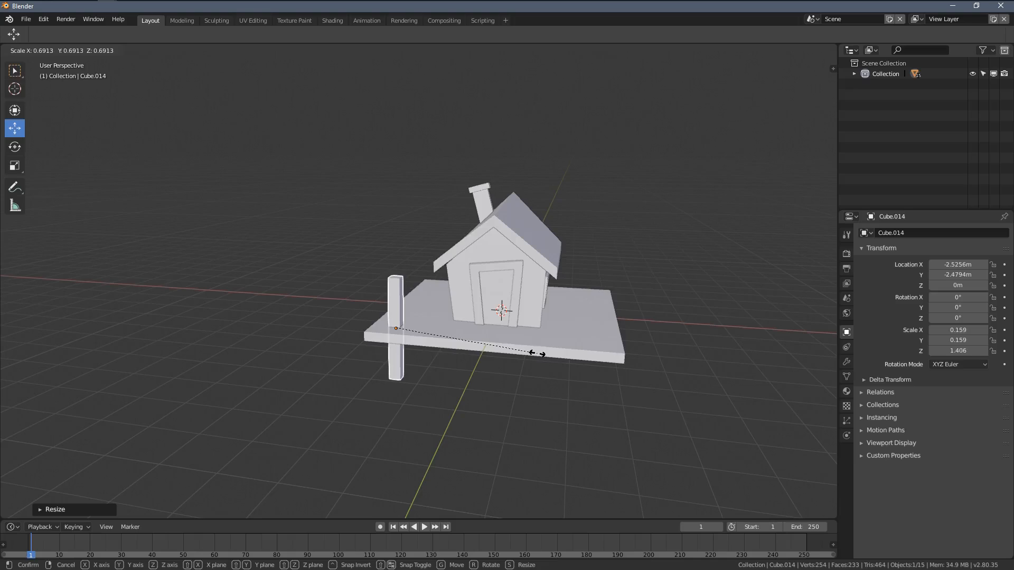
{"action": "scroll", "coordinate": [447, 335], "scroll_direction": "up", "scroll_amount": 4}
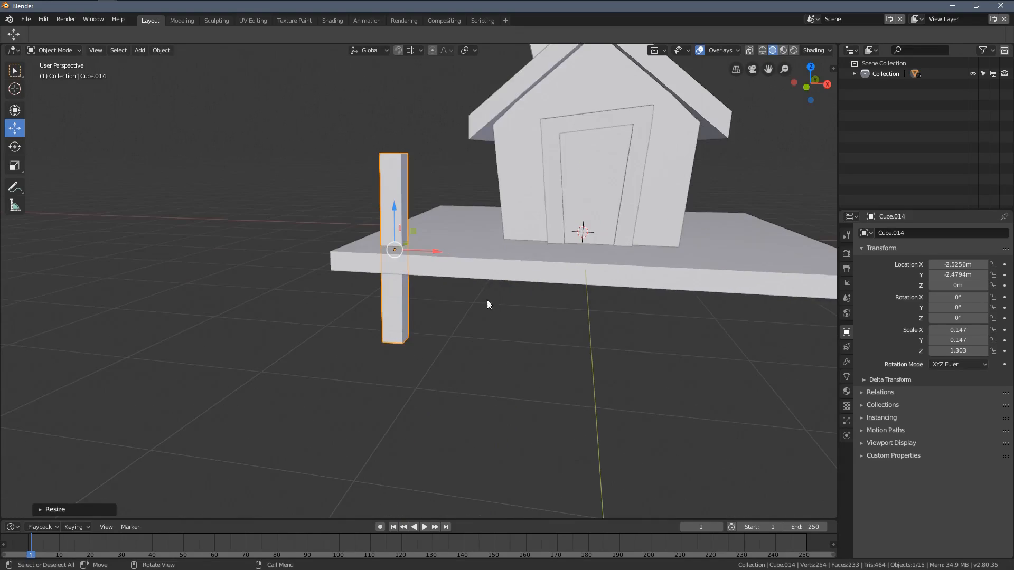
{"action": "key", "text": "z"}
{"action": "left_click", "coordinate": [580, 322]}
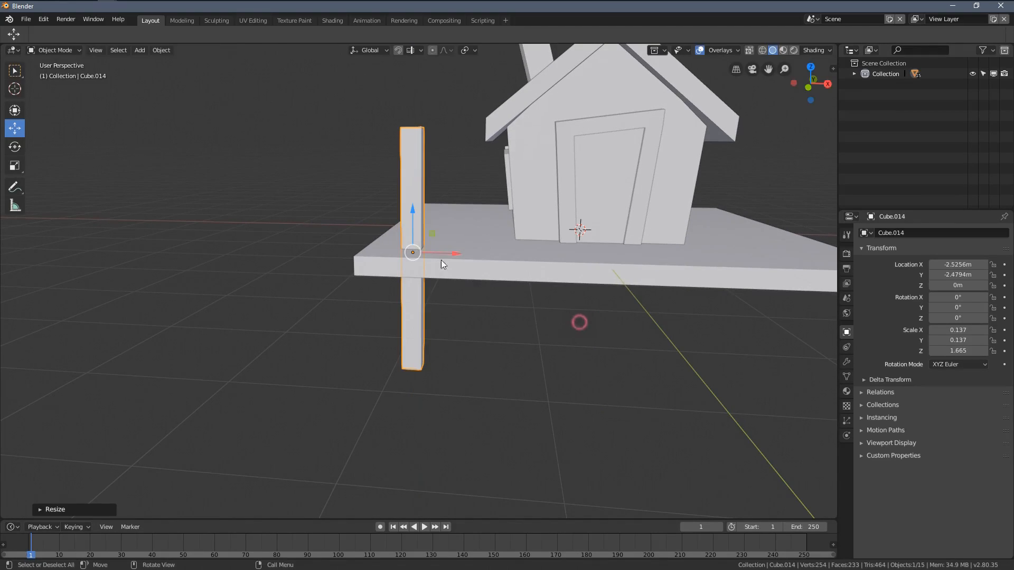
{"action": "left_click_drag", "start_coordinate": [404, 214], "coordinate": [423, 280]}
Step: Duplicate the corner post along the platform's edge to the rear corner at about Y 2.66 m
{"action": "middle_click_drag", "start_coordinate": [422, 280], "coordinate": [534, 359]}
{"action": "key", "text": "shift+d"}
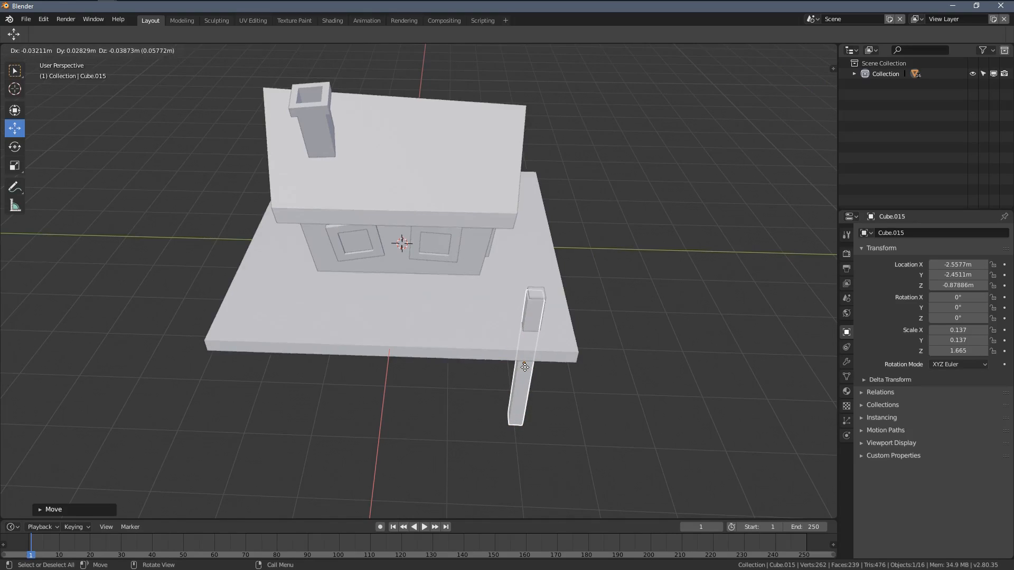
{"action": "key", "text": "x"}
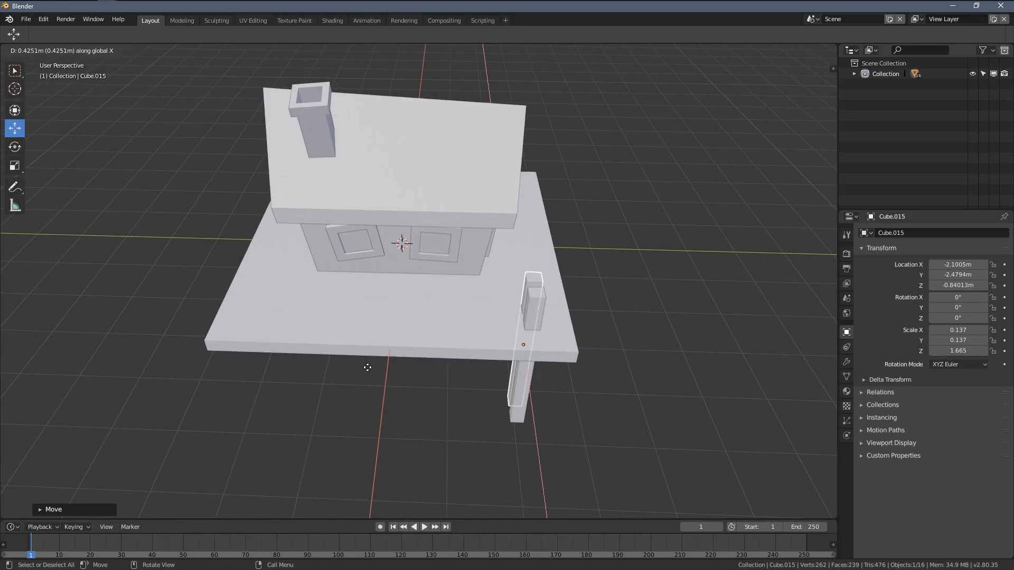
{"action": "left_click", "coordinate": [317, 369]}
Step: Duplicate both posts together along X to the opposite platform edge at about X 2.87 m
{"action": "middle_click_drag", "start_coordinate": [317, 368], "coordinate": [560, 355]}
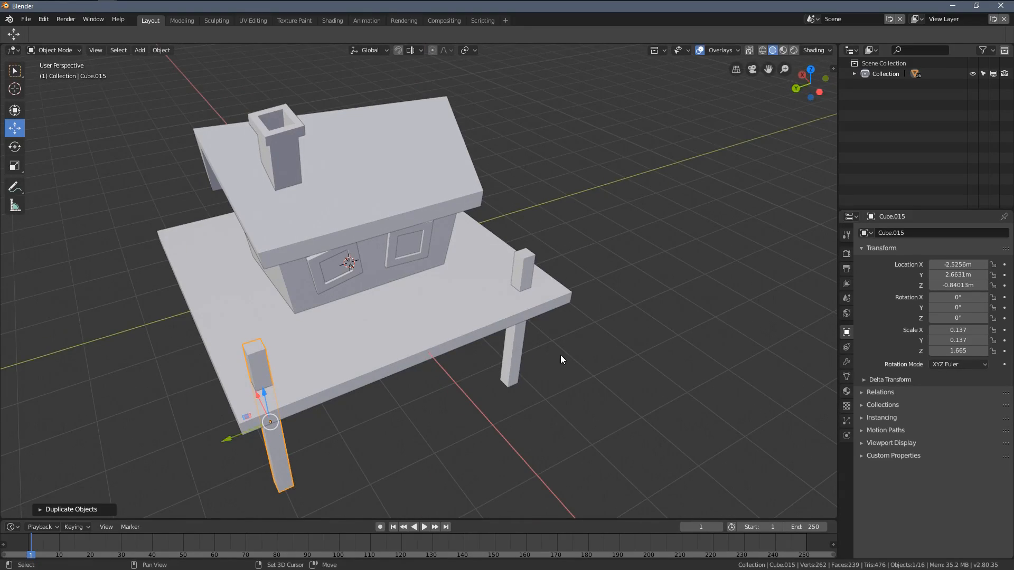
{"action": "left_click", "coordinate": [507, 363], "text": "shift"}
{"action": "scroll", "coordinate": [435, 363], "scroll_direction": "down", "scroll_amount": 3}
{"action": "middle_click_drag", "start_coordinate": [519, 327], "coordinate": [547, 325]}
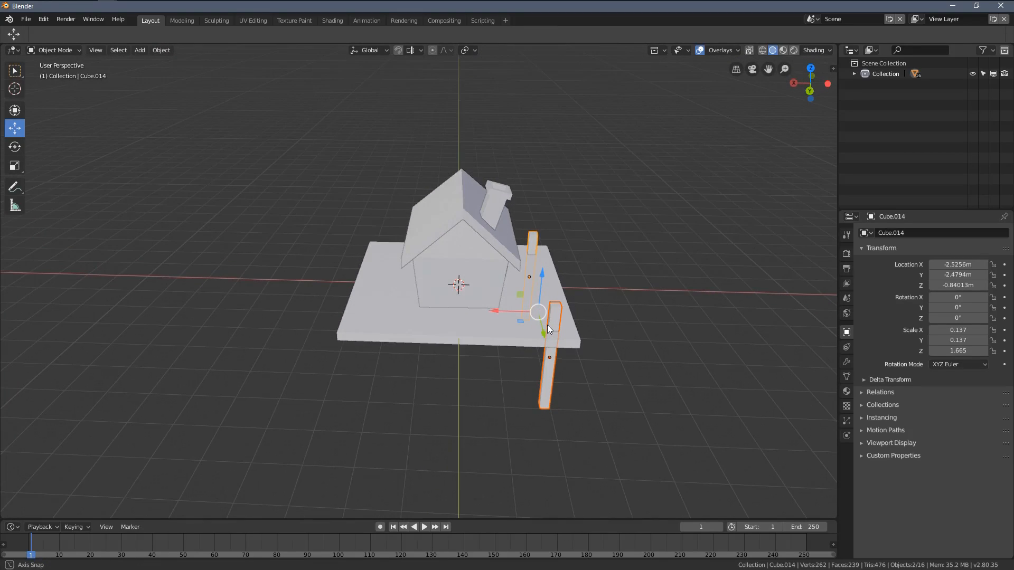
{"action": "key", "text": "shift+d"}
{"action": "key", "text": "x"}
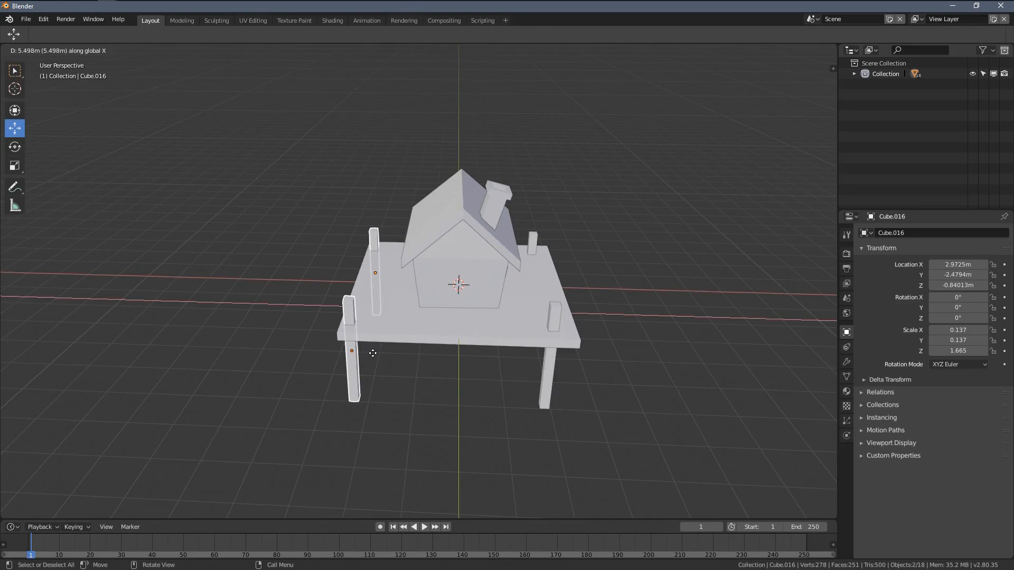
{"action": "left_click", "coordinate": [376, 358]}
{"action": "middle_click_drag", "start_coordinate": [376, 357], "coordinate": [317, 344]}
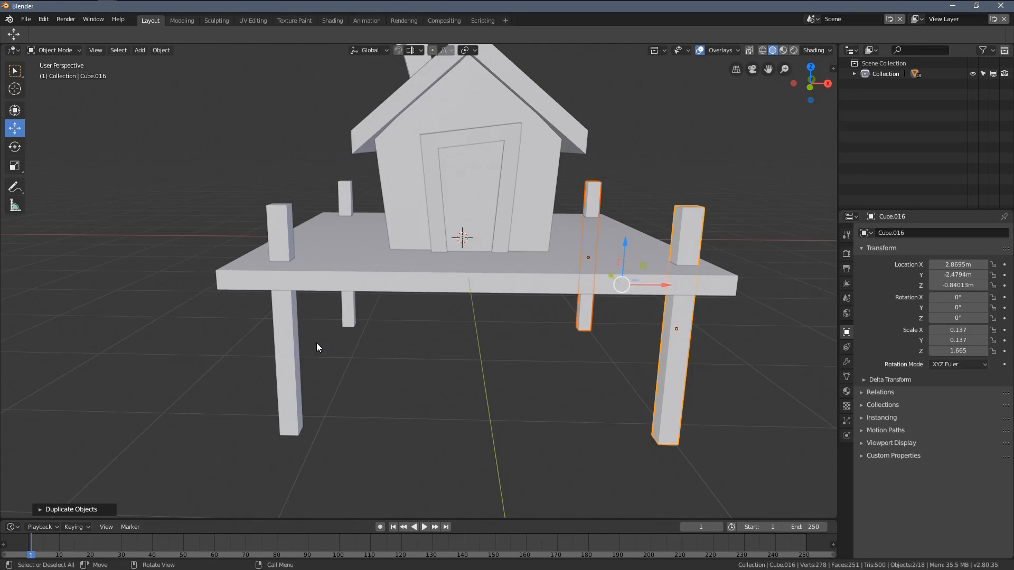
Step: Tilt the front post at X -2.53 m from two viewing directions to about 7.83° in X and -5.23° in Y
{"action": "left_click", "coordinate": [292, 354]}
{"action": "middle_click_drag", "start_coordinate": [361, 305], "coordinate": [420, 319]}
{"action": "key", "text": "r"}
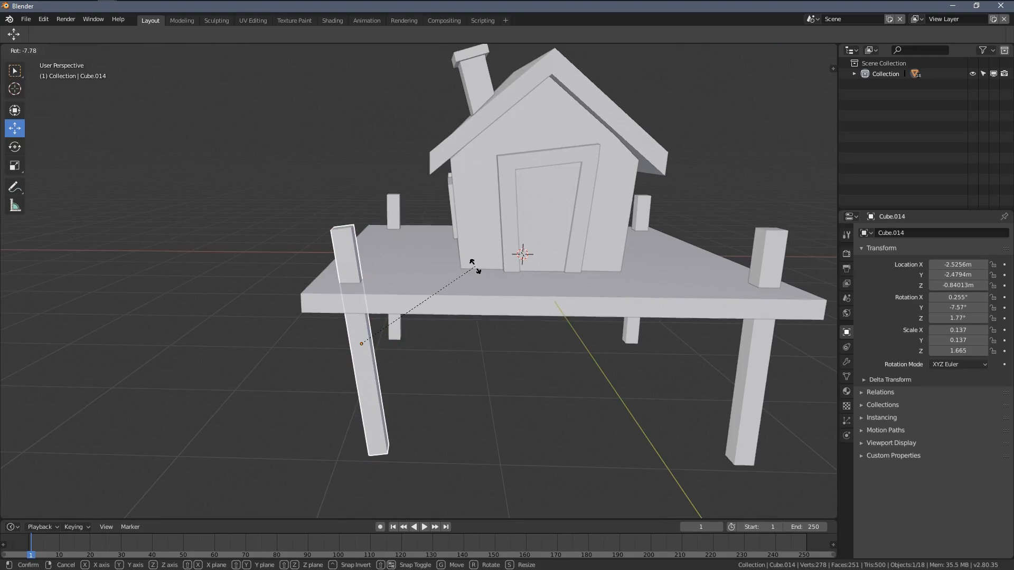
{"action": "left_click", "coordinate": [478, 271]}
{"action": "middle_click_drag", "start_coordinate": [478, 271], "coordinate": [584, 278]}
{"action": "key", "text": "r"}
{"action": "left_click", "coordinate": [691, 327]}
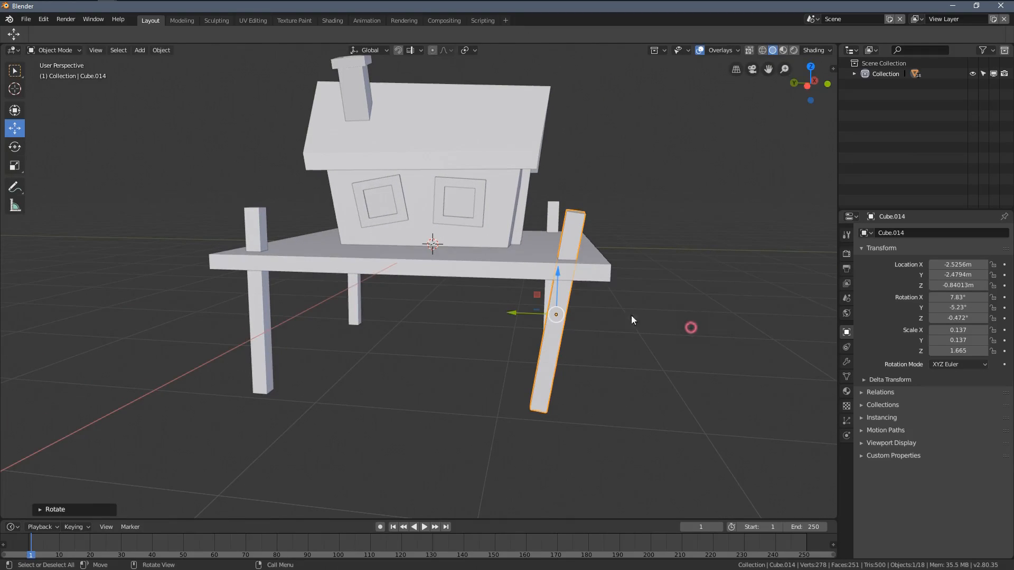
Step: Tilt the rear post on the chimney side to about X -5.09°, Y -2.64° and move it to about X -2.32 m, Z -0.77 m
{"action": "left_click", "coordinate": [268, 326]}
{"action": "middle_click_drag", "start_coordinate": [268, 326], "coordinate": [553, 305]}
{"action": "key", "text": "r"}
{"action": "left_click", "coordinate": [407, 265]}
{"action": "key", "text": "g"}
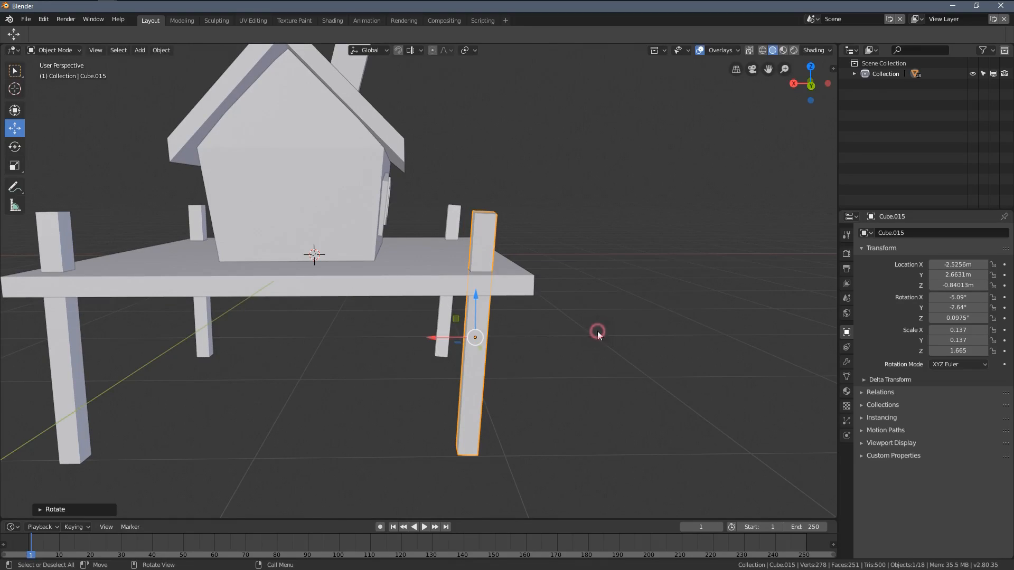
{"action": "left_click", "coordinate": [583, 321]}
Step: Tilt the other rear post slightly so that it leans at its platform corner
{"action": "middle_click_drag", "start_coordinate": [306, 296], "coordinate": [328, 338]}
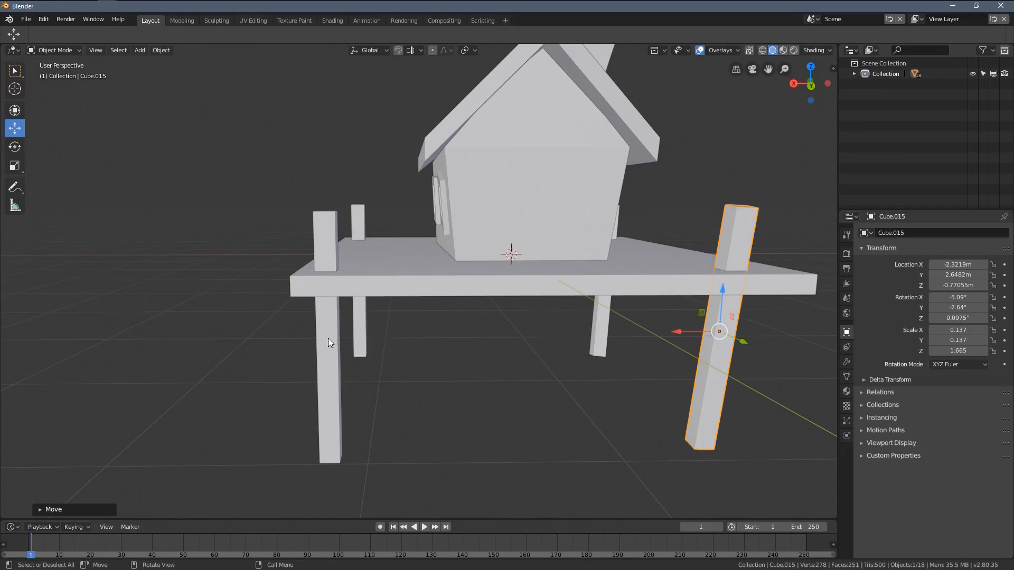
{"action": "left_click", "coordinate": [328, 338]}
{"action": "middle_click_drag", "start_coordinate": [450, 308], "coordinate": [640, 264]}
{"action": "key", "text": "r"}
{"action": "left_click", "coordinate": [625, 304]}
Step: Tilt the remaining front post to about X -4.73°, Y 4.65° and move it to about X 2.53 m, Y -2.43 m
{"action": "middle_click_drag", "start_coordinate": [626, 304], "coordinate": [377, 311]}
{"action": "left_click", "coordinate": [311, 351]}
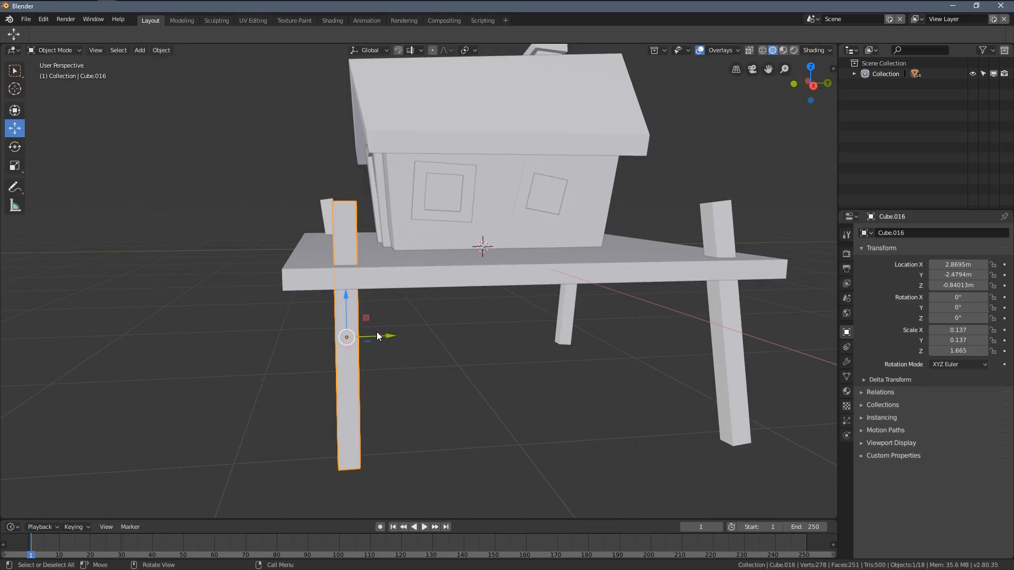
{"action": "key", "text": "g"}
{"action": "left_click", "coordinate": [386, 310]}
{"action": "middle_click_drag", "start_coordinate": [474, 315], "coordinate": [449, 297]}
{"action": "key", "text": "r"}
{"action": "left_click", "coordinate": [613, 343]}
{"action": "key", "text": "g"}
{"action": "left_click", "coordinate": [581, 323]}
{"action": "left_click", "coordinate": [461, 299]}
Step: Select the whole house, platform and posts in front view and raise them about 1.94 m along Z
{"action": "key", "text": "KP_1"}
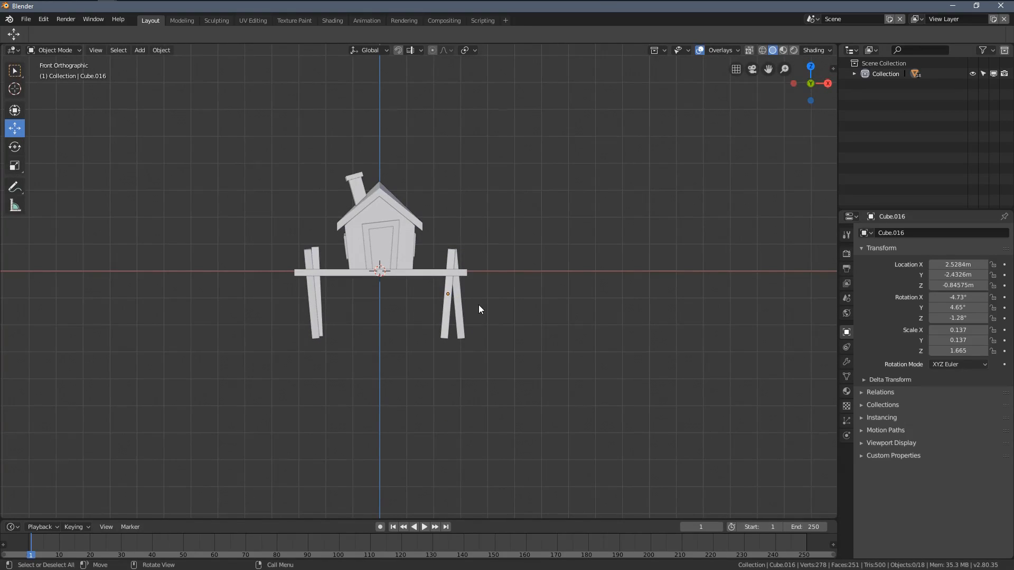
{"action": "middle_click_drag", "start_coordinate": [559, 329], "coordinate": [631, 350], "text": "shift"}
{"action": "middle_click_drag", "start_coordinate": [514, 247], "coordinate": [535, 253], "text": "shift"}
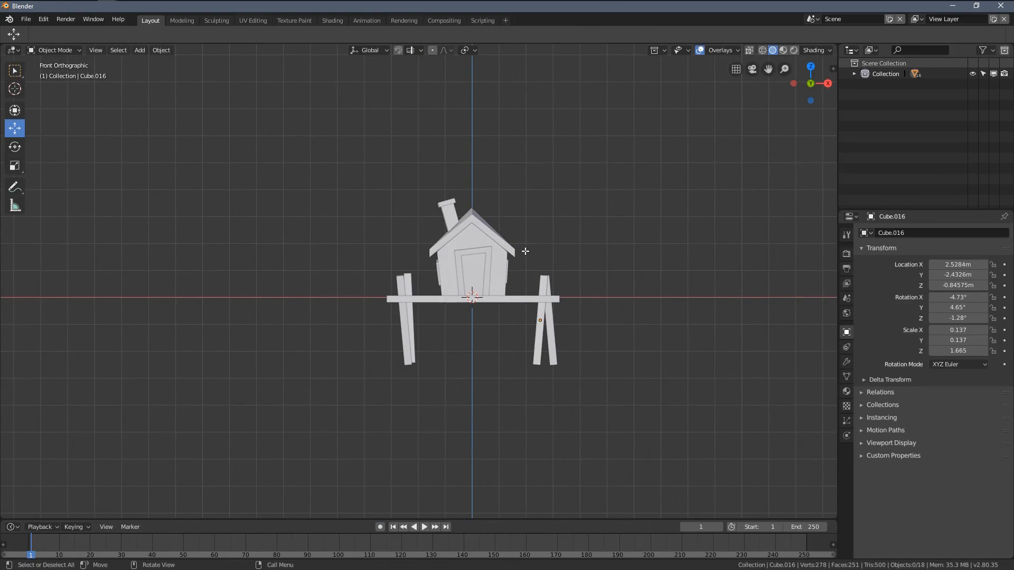
{"action": "scroll", "coordinate": [511, 257], "scroll_direction": "up", "scroll_amount": 3}
{"action": "key", "text": "g"}
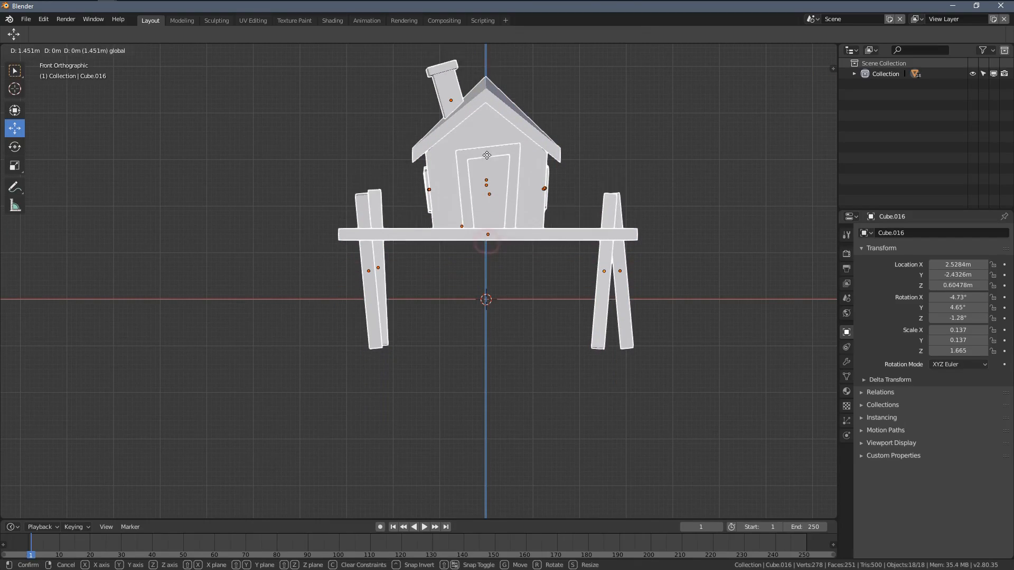
{"action": "left_click_drag", "start_coordinate": [479, 149], "coordinate": [477, 152]}
{"action": "scroll", "coordinate": [502, 256], "scroll_direction": "down", "scroll_amount": 2}
{"action": "mouse_move", "coordinate": [461, 283]}
{"action": "middle_mouse_down"}
{"action": "mouse_move", "coordinate": [487, 297]}
{"action": "mouse_move", "coordinate": [471, 299]}
{"action": "middle_mouse_up"}
{"action": "left_click", "coordinate": [475, 280]}
Step: Add a plane at the scene origin and scale it by 10
{"action": "scroll", "coordinate": [474, 285], "scroll_direction": "down", "scroll_amount": 2}
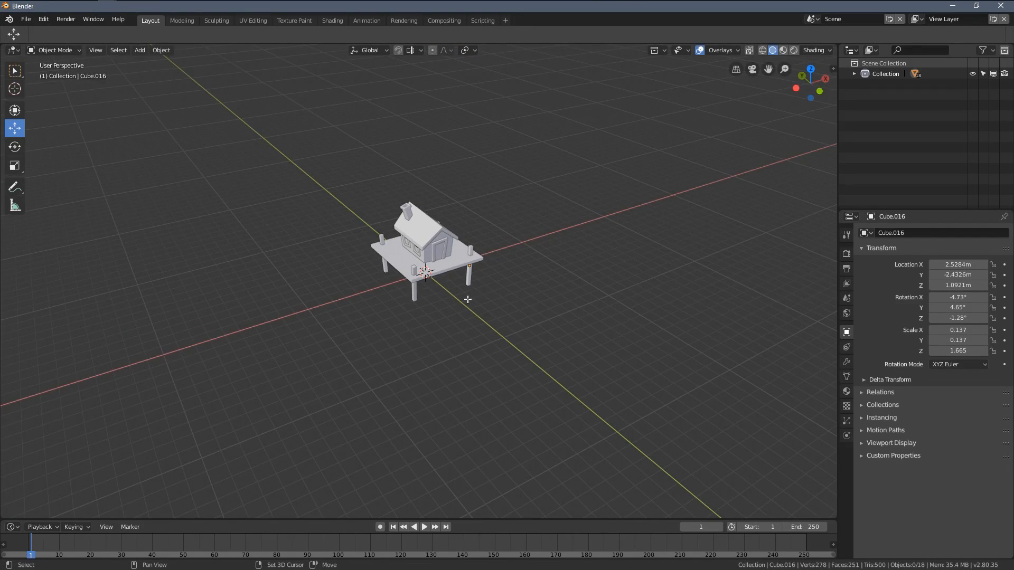
{"action": "key", "text": "shift+a"}
{"action": "mouse_move", "coordinate": [458, 299]}
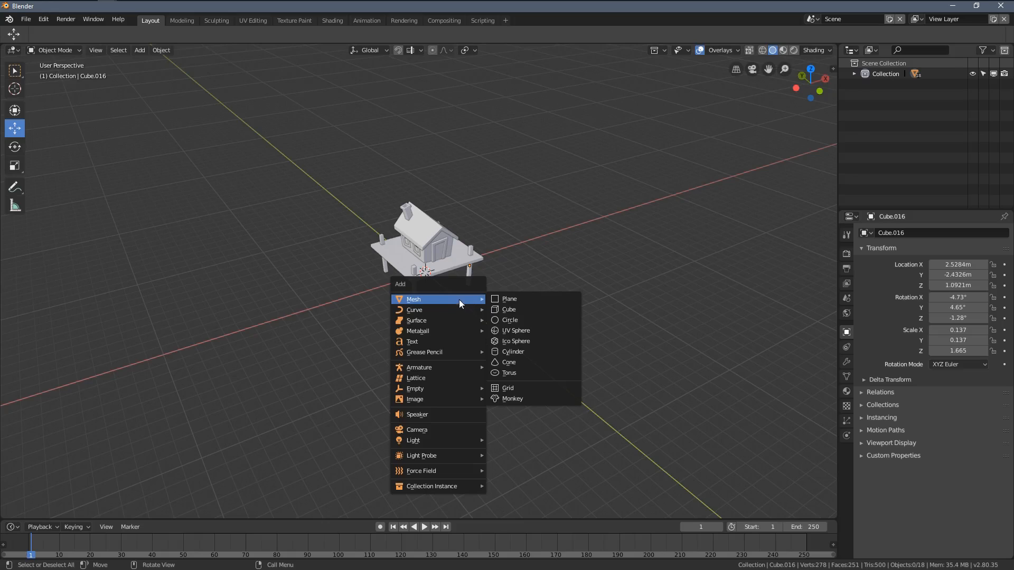
{"action": "left_click", "coordinate": [522, 298]}
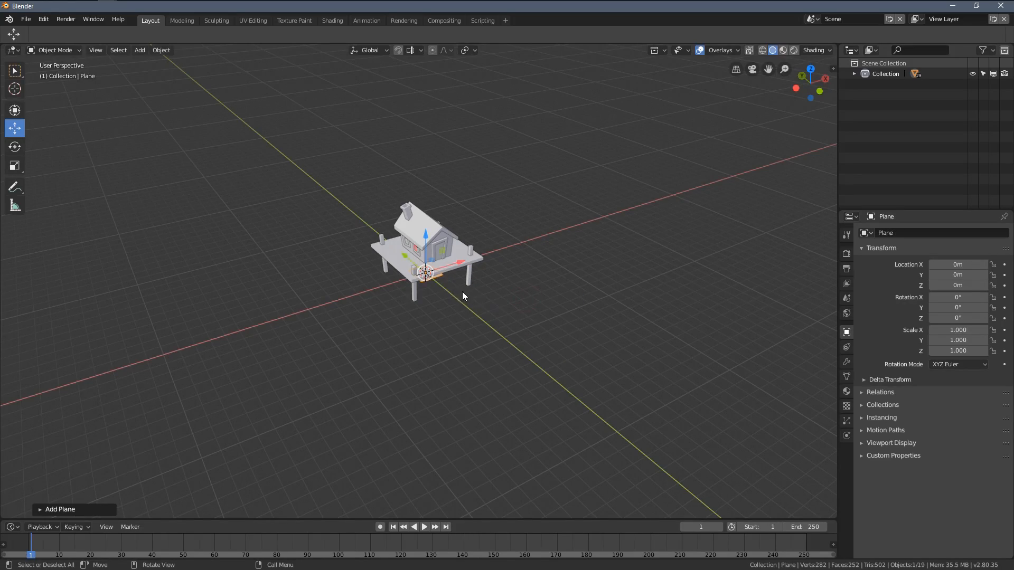
{"action": "key", "text": "s"}
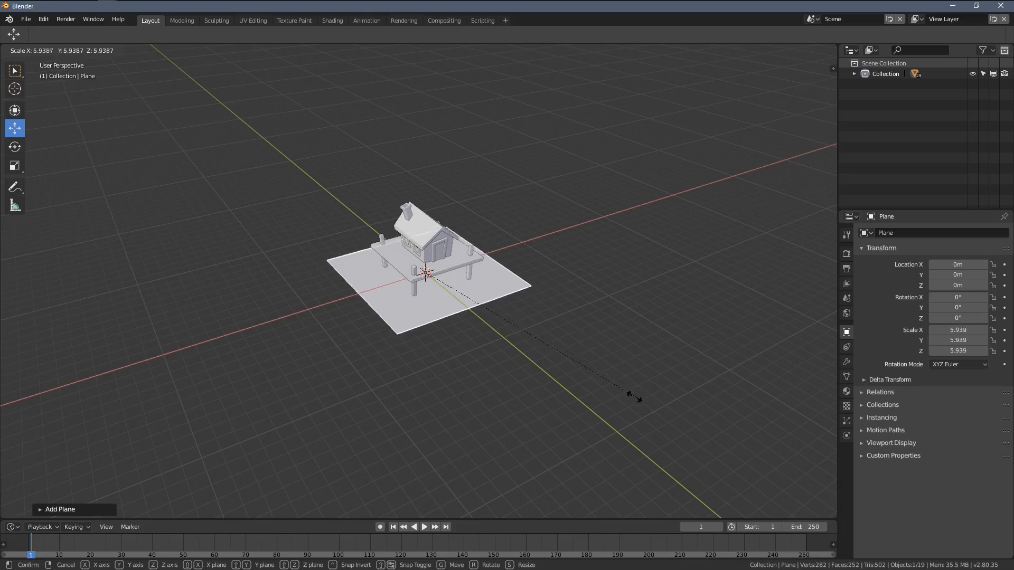
{"action": "type", "text": "10"}
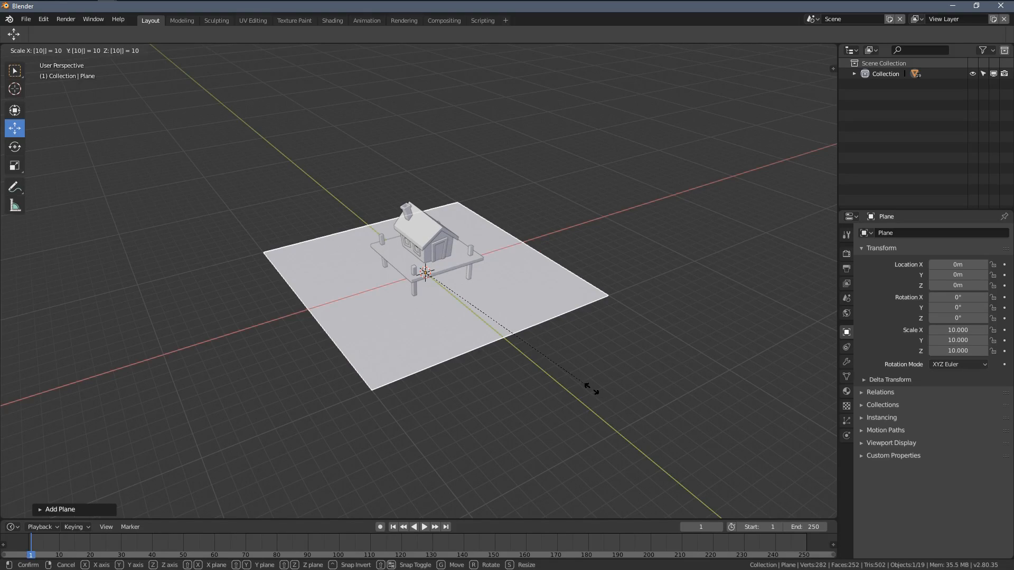
{"action": "key", "text": "Return"}
Step: Scale the plane by a further factor of 5 so it extends far around the house
{"action": "middle_click_drag", "start_coordinate": [554, 277], "coordinate": [486, 299]}
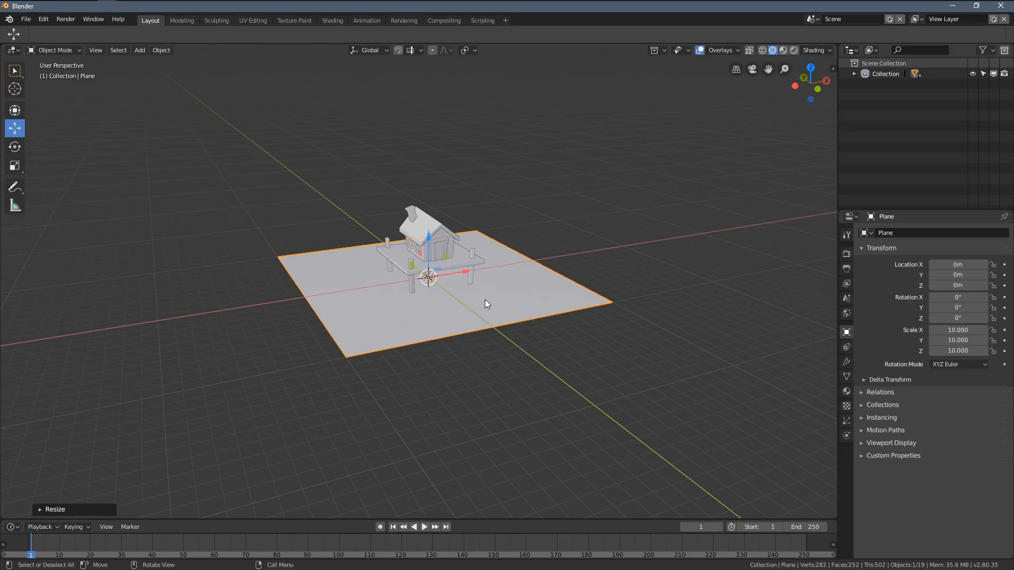
{"action": "type", "text": "s"}
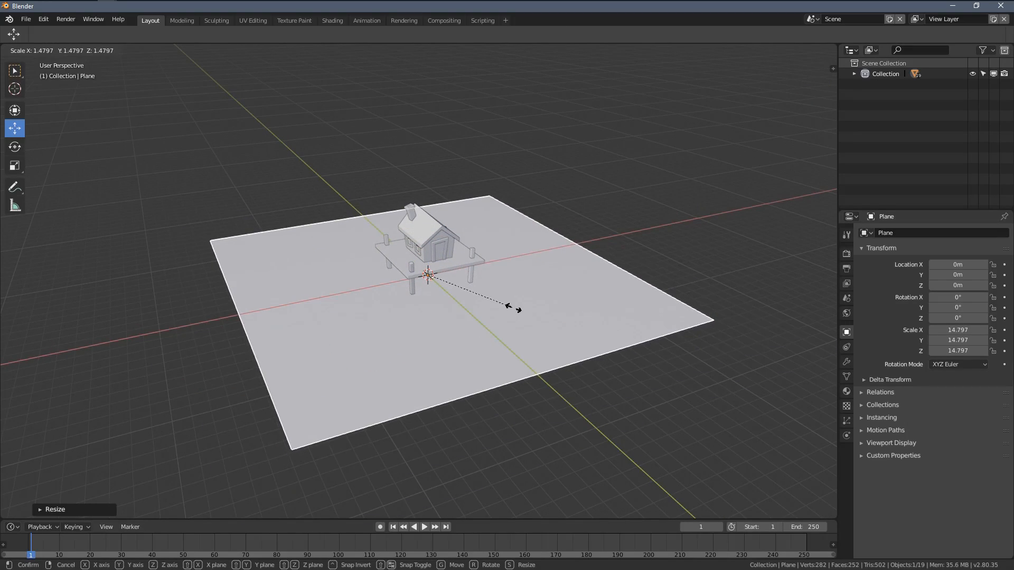
{"action": "type", "text": "5"}
{"action": "key", "text": "Return"}
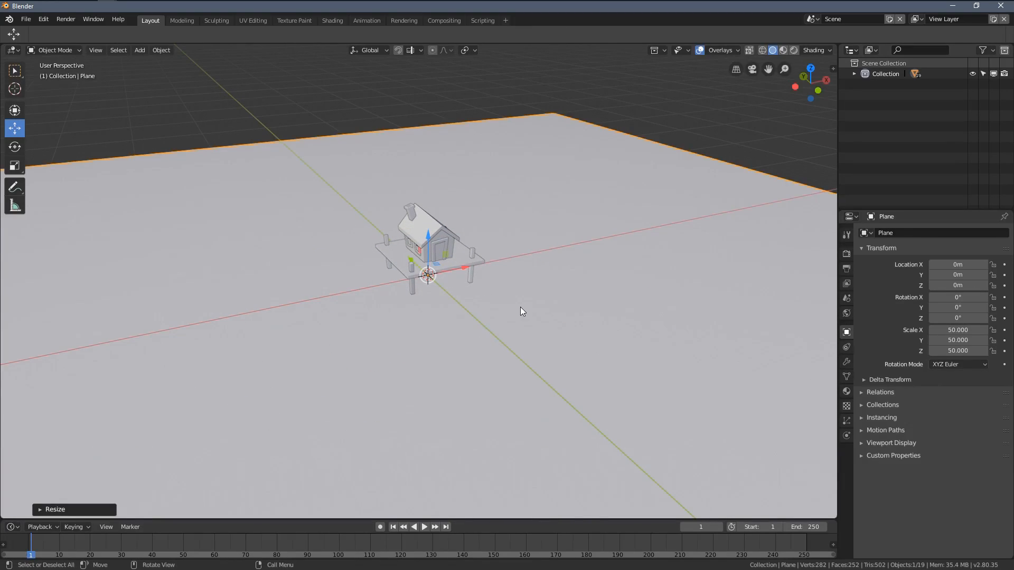
Step: Raise the large plane along Z until it covers the lower ends of the posts
{"action": "middle_click_drag", "start_coordinate": [521, 306], "coordinate": [443, 291]}
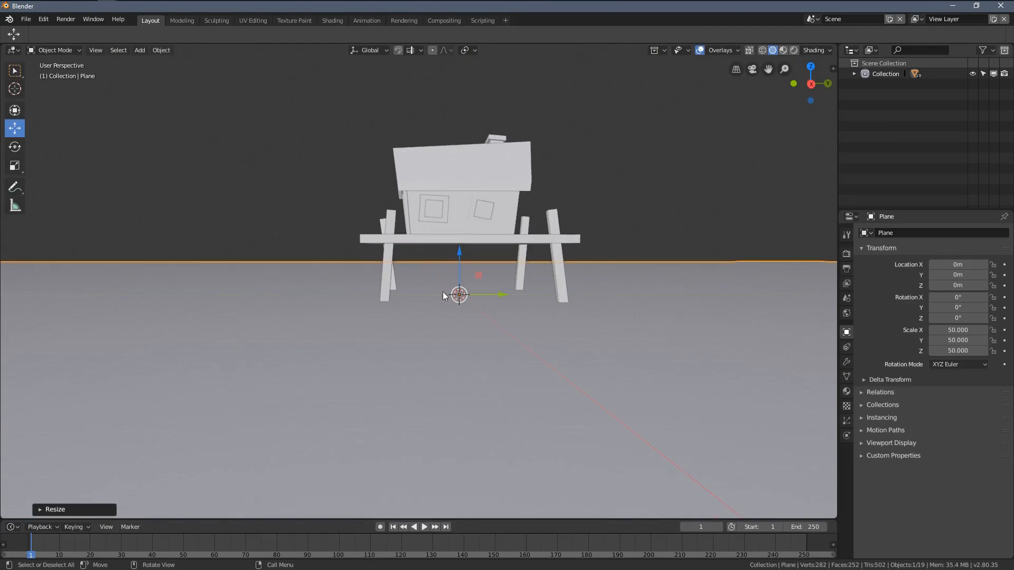
{"action": "left_click_drag", "start_coordinate": [461, 257], "coordinate": [455, 232]}
{"action": "middle_click_drag", "start_coordinate": [509, 258], "coordinate": [641, 261]}
{"action": "left_click_drag", "start_coordinate": [451, 220], "coordinate": [452, 226]}
Step: Select the two posts on the platform's chimney side and duplicate them along X to about X -5.75 m
{"action": "middle_click_drag", "start_coordinate": [452, 228], "coordinate": [516, 291]}
{"action": "scroll", "coordinate": [457, 252], "scroll_direction": "up", "scroll_amount": 4}
{"action": "scroll", "coordinate": [434, 282], "scroll_direction": "up", "scroll_amount": 2}
{"action": "left_click", "coordinate": [450, 299]}
{"action": "scroll", "coordinate": [453, 285], "scroll_direction": "down", "scroll_amount": 6}
{"action": "scroll", "coordinate": [447, 280], "scroll_direction": "up", "scroll_amount": 4}
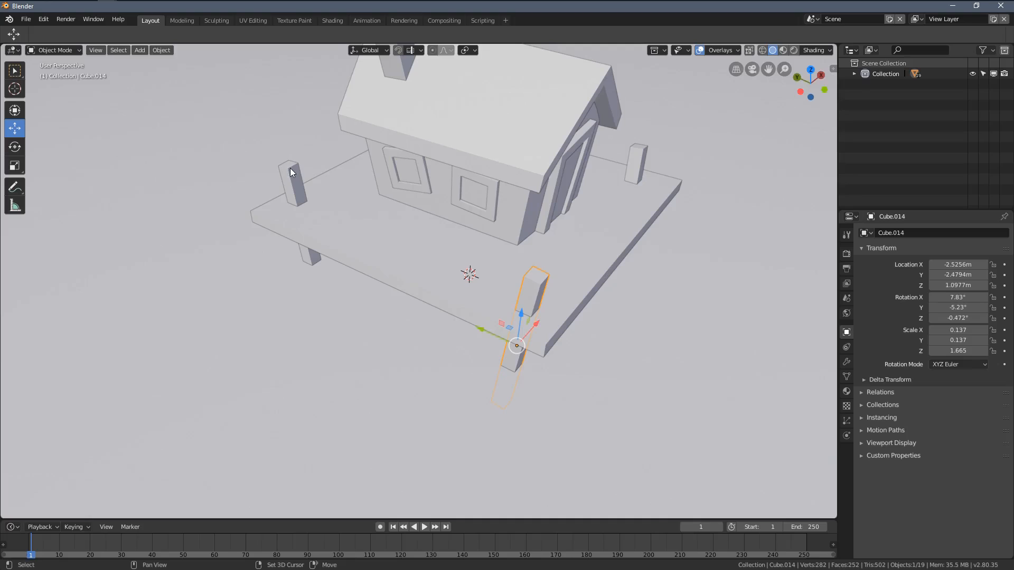
{"action": "scroll", "coordinate": [327, 206], "scroll_direction": "down", "scroll_amount": 4}
{"action": "middle_click_drag", "start_coordinate": [341, 228], "coordinate": [417, 214]}
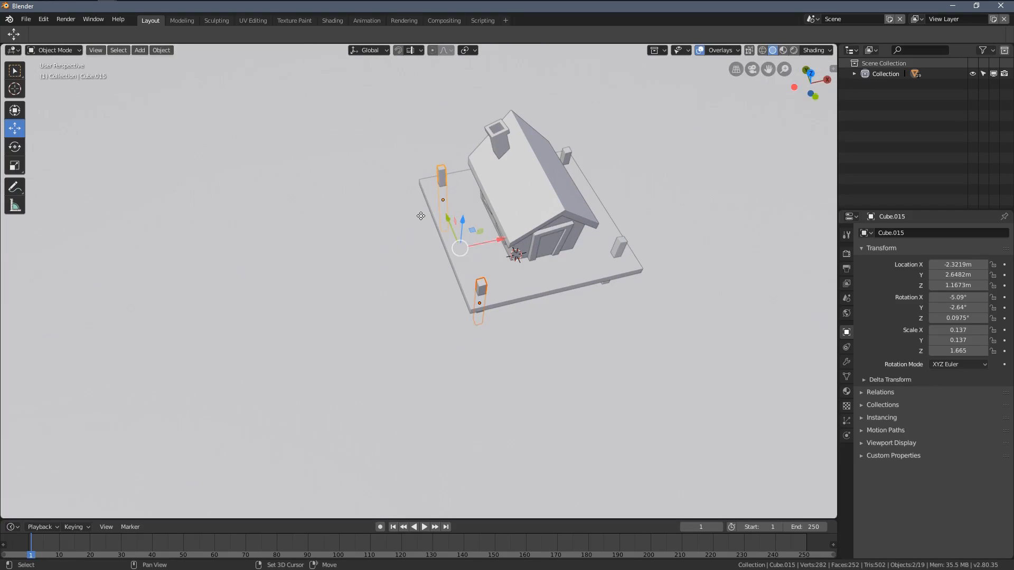
{"action": "key", "text": "shift+d"}
{"action": "key", "text": "x"}
{"action": "left_click", "coordinate": [353, 255]}
Step: Duplicate the new pair of posts again, farther from the platform along negative X
{"action": "key", "text": "shift+d"}
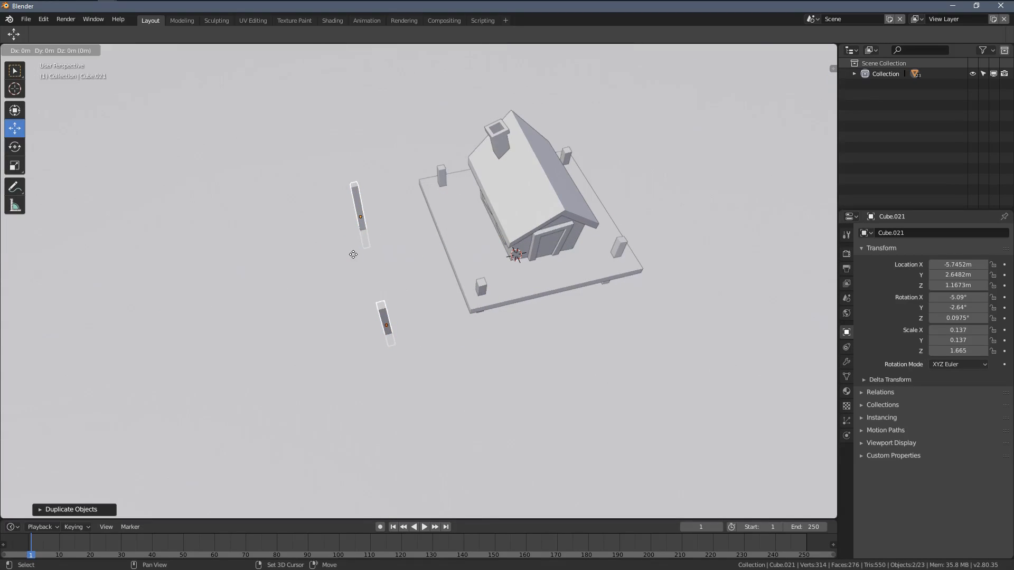
{"action": "key", "text": "x"}
{"action": "left_click", "coordinate": [344, 302]}
Step: Move the inner front copied post to about X -5.92 m, Y -2.62 m, Z 0.68 m and tilt it about -2.48° in X
{"action": "middle_click_drag", "start_coordinate": [342, 298], "coordinate": [528, 255]}
{"action": "left_click", "coordinate": [400, 270]}
{"action": "key", "text": "r"}
{"action": "left_click", "coordinate": [403, 211]}
{"action": "key", "text": "g"}
{"action": "left_click", "coordinate": [411, 237]}
{"action": "scroll", "coordinate": [555, 270], "scroll_direction": "up", "scroll_amount": 1}
{"action": "key", "text": "r"}
{"action": "left_click", "coordinate": [533, 231]}
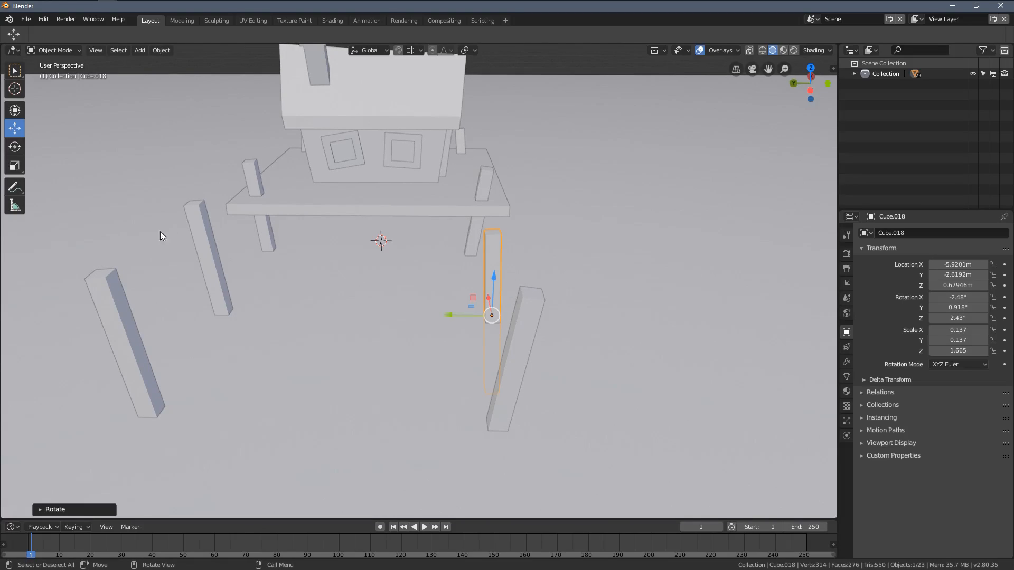
Step: Move the inner rear copied post downward and tilt it differently from the platform posts
{"action": "left_click", "coordinate": [194, 227]}
{"action": "middle_click_drag", "start_coordinate": [195, 231], "coordinate": [319, 212]}
{"action": "key", "text": "g"}
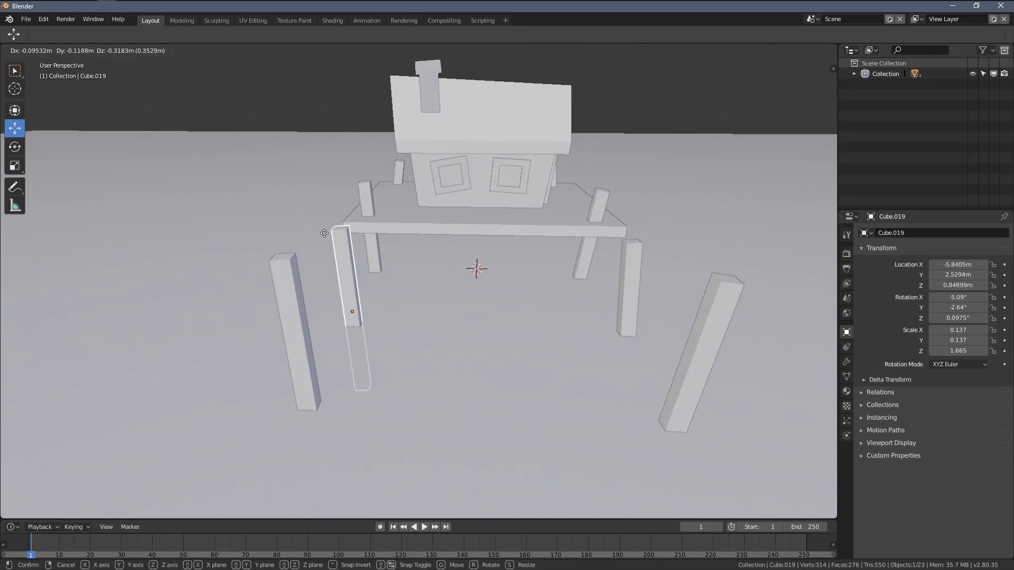
{"action": "left_click", "coordinate": [326, 250]}
{"action": "key", "text": "r"}
{"action": "left_click", "coordinate": [368, 268]}
Step: Move the outer rear copied post to about X -8.55 m, Y 2.43 m, Z 0.68 m
{"action": "middle_click_drag", "start_coordinate": [371, 275], "coordinate": [253, 229]}
{"action": "left_click", "coordinate": [185, 220]}
{"action": "left_click", "coordinate": [186, 220]}
{"action": "key", "text": "g"}
{"action": "left_click", "coordinate": [275, 254]}
{"action": "middle_click_drag", "start_coordinate": [359, 246], "coordinate": [420, 246]}
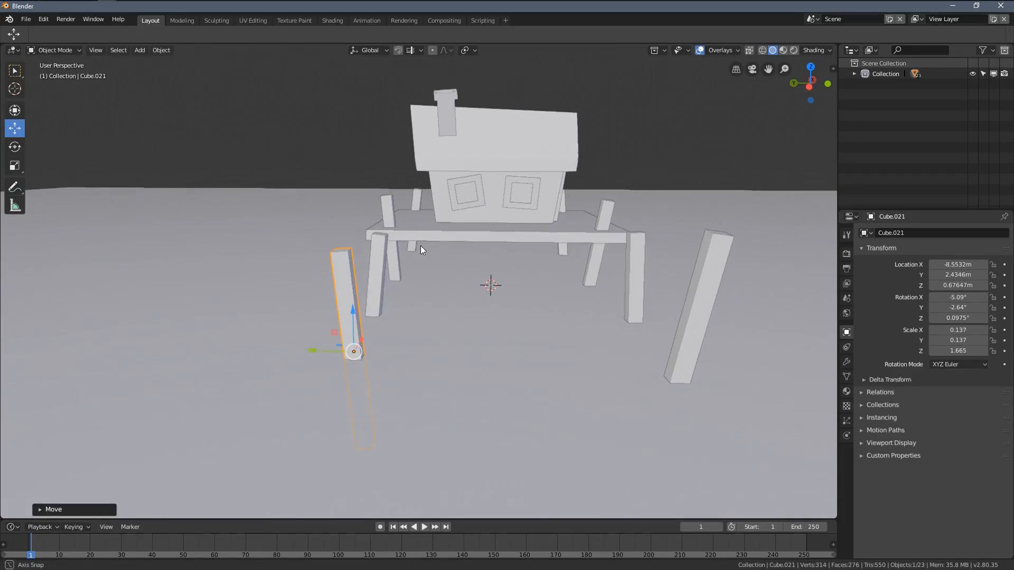
Step: Rotate the outer front copied post to about -2.32° in X, -2.71° in Y and 2.4° in Z
{"action": "left_click", "coordinate": [707, 292]}
{"action": "middle_click_drag", "start_coordinate": [706, 292], "coordinate": [378, 259]}
{"action": "key", "text": "r"}
{"action": "left_click", "coordinate": [641, 268]}
{"action": "key", "text": "r"}
{"action": "left_click", "coordinate": [338, 267]}
Step: Move the outer front copied post to about X -8.40 m, Y -2.41 m, Z 0.67 m
{"action": "key", "text": "g"}
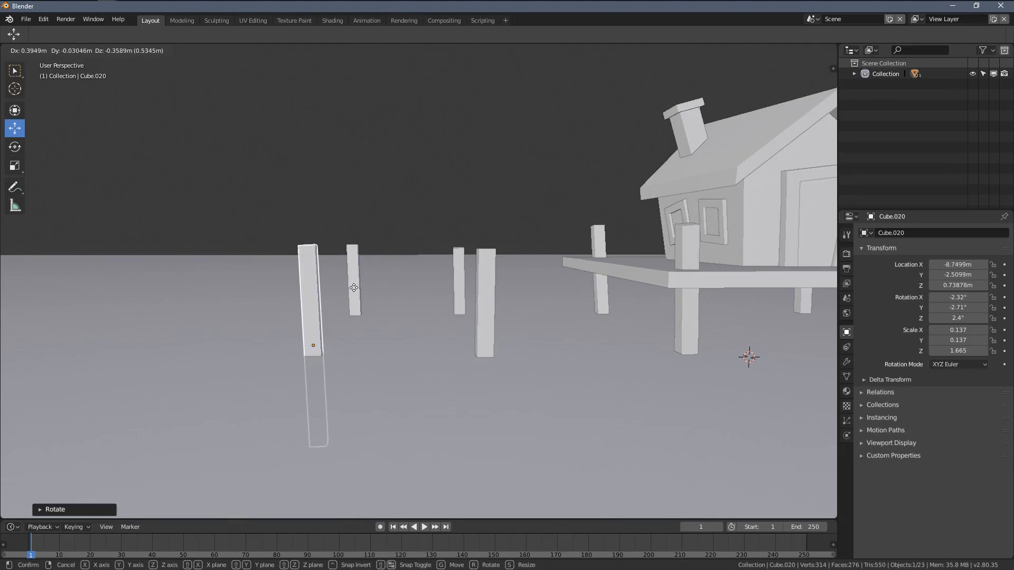
{"action": "left_click", "coordinate": [392, 292]}
{"action": "middle_click_drag", "start_coordinate": [391, 292], "coordinate": [506, 365]}
{"action": "key", "text": "g"}
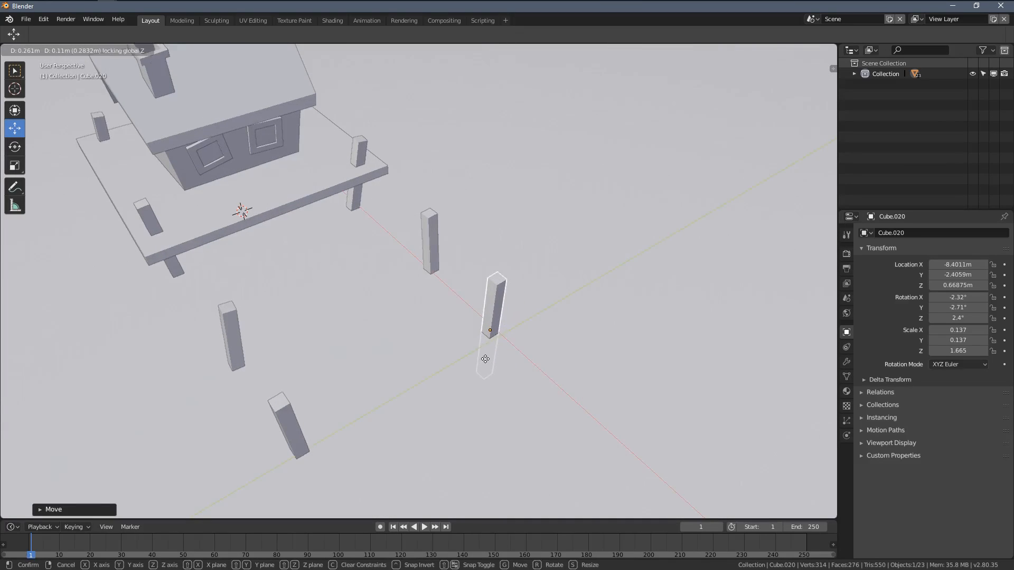
{"action": "left_click", "coordinate": [484, 359]}
Step: Shift the inner rear copied post along X toward the platform and move the outer rear one horizontally to about X -7.69 m, Y 2.32 m
{"action": "middle_click_drag", "start_coordinate": [312, 389], "coordinate": [390, 359]}
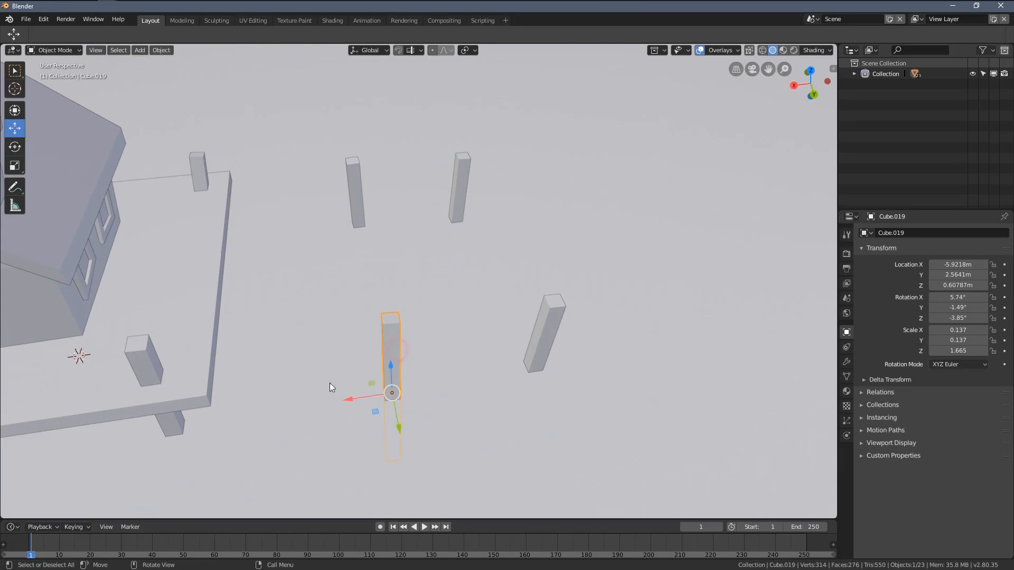
{"action": "left_click_drag", "start_coordinate": [349, 399], "coordinate": [307, 406]}
{"action": "left_click", "coordinate": [553, 337]}
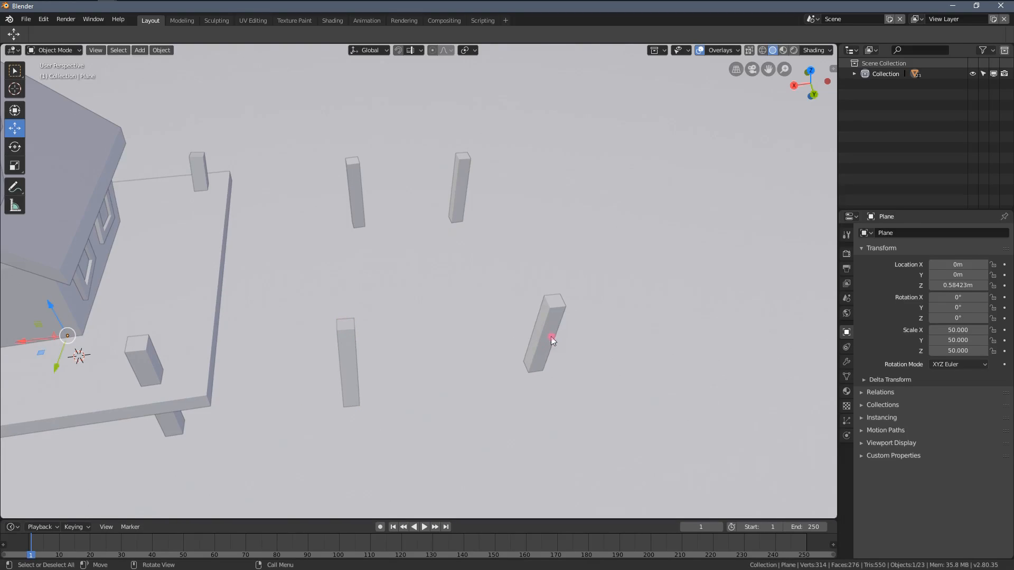
{"action": "key", "text": "g"}
{"action": "key", "text": "shift+z"}
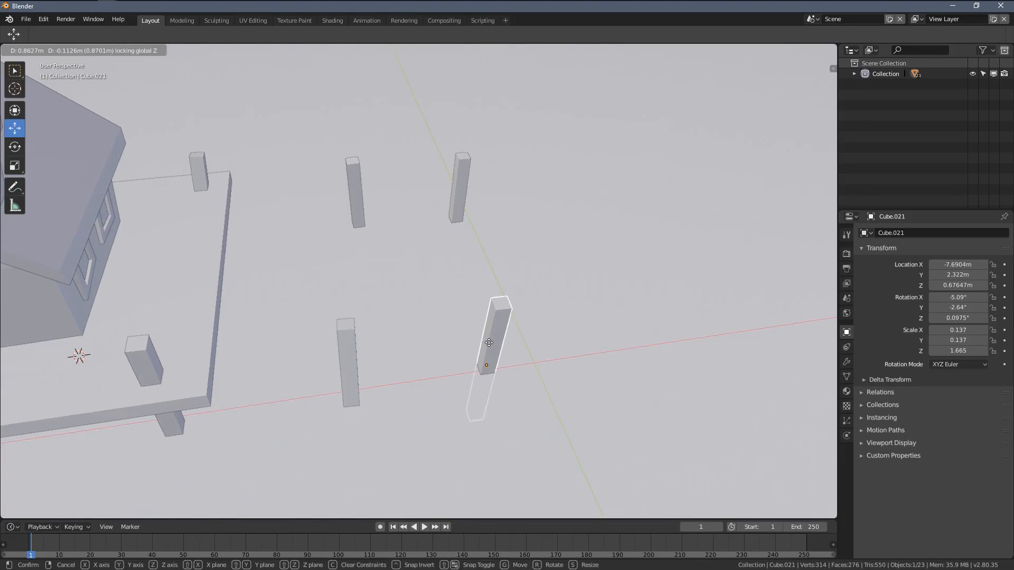
{"action": "left_click", "coordinate": [489, 342]}
{"action": "middle_click_drag", "start_coordinate": [514, 322], "coordinate": [388, 313]}
{"action": "middle_click_drag", "start_coordinate": [531, 305], "coordinate": [490, 286]}
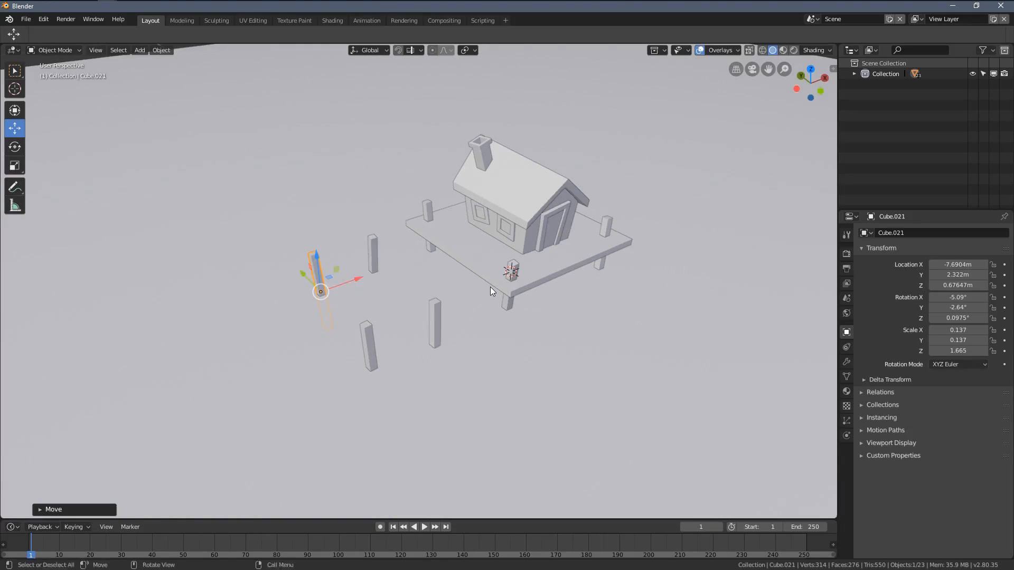
Step: Deselect everything and display the house and posts in Rendered shading
{"action": "key", "text": "alt+a"}
{"action": "middle_click_drag", "start_coordinate": [534, 233], "coordinate": [471, 275], "text": "shift"}
{"action": "middle_click_drag", "start_coordinate": [471, 275], "coordinate": [572, 233], "text": "shift"}
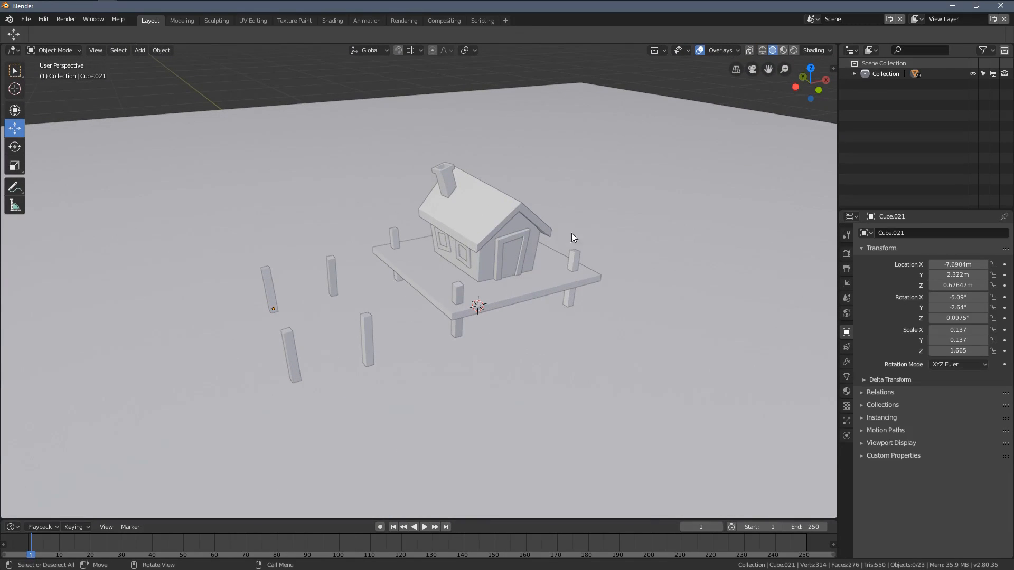
{"action": "left_click", "coordinate": [793, 52]}
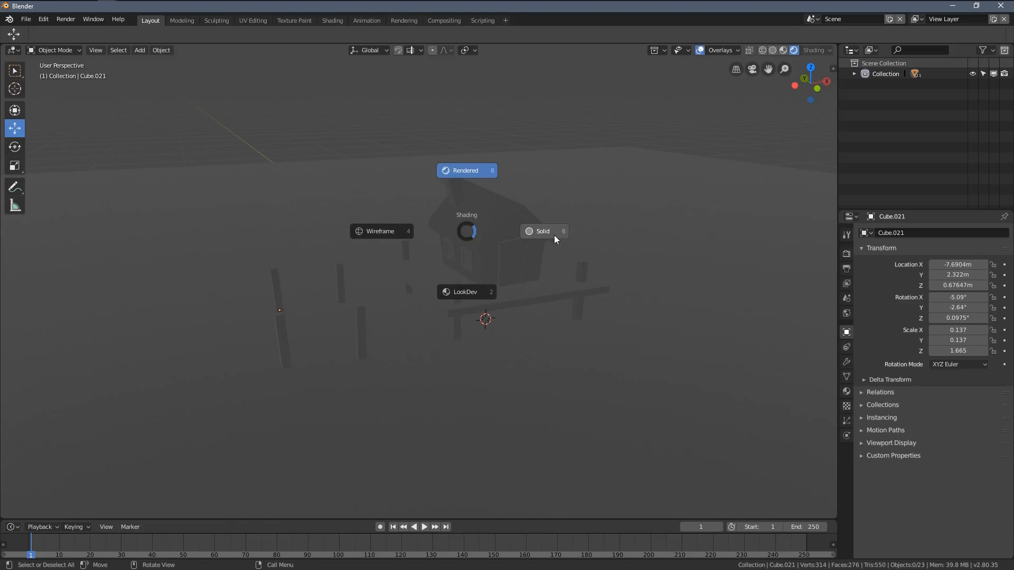
{"action": "left_click", "coordinate": [463, 173]}
{"action": "mouse_move", "coordinate": [561, 276]}
{"action": "middle_mouse_down"}
{"action": "mouse_move", "coordinate": [436, 268]}
{"action": "mouse_move", "coordinate": [563, 270]}
{"action": "mouse_move", "coordinate": [564, 281]}
{"action": "middle_mouse_up"}
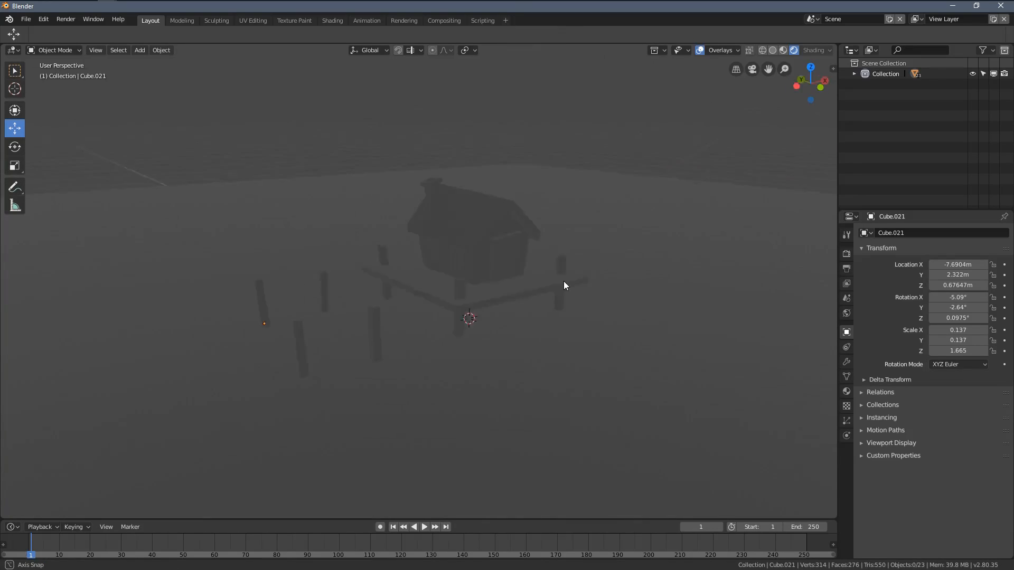
{"action": "scroll", "coordinate": [486, 232], "scroll_direction": "up", "scroll_amount": 2}
{"action": "middle_click_drag", "start_coordinate": [491, 222], "coordinate": [510, 303]}
{"action": "scroll", "coordinate": [480, 264], "scroll_direction": "down", "scroll_amount": 3}
{"action": "scroll", "coordinate": [480, 264], "scroll_direction": "up", "scroll_amount": 3}
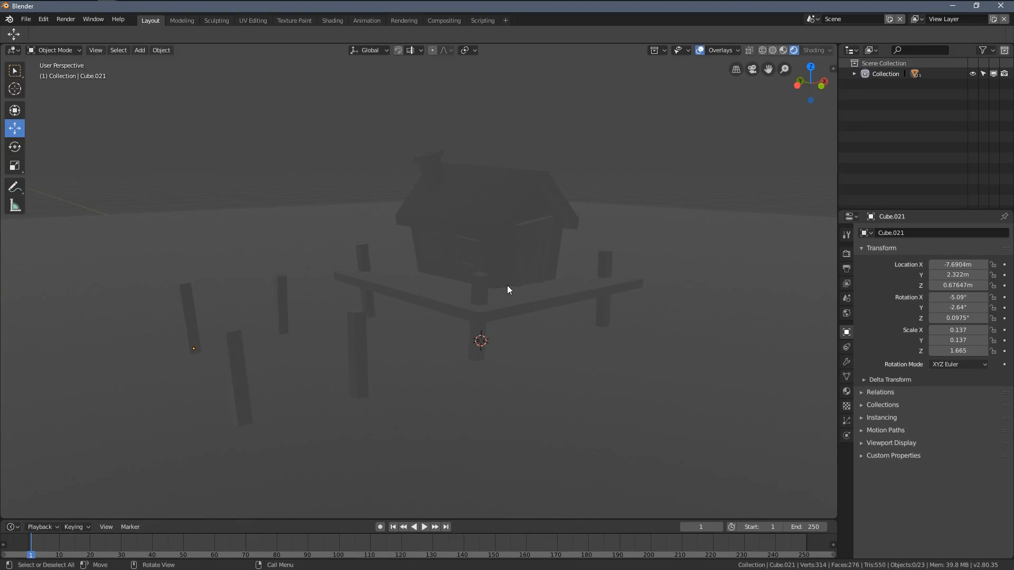
Step: Add a Sun light and raise it straight above the house to about Z 15.35 m
{"action": "key", "text": "shift+a"}
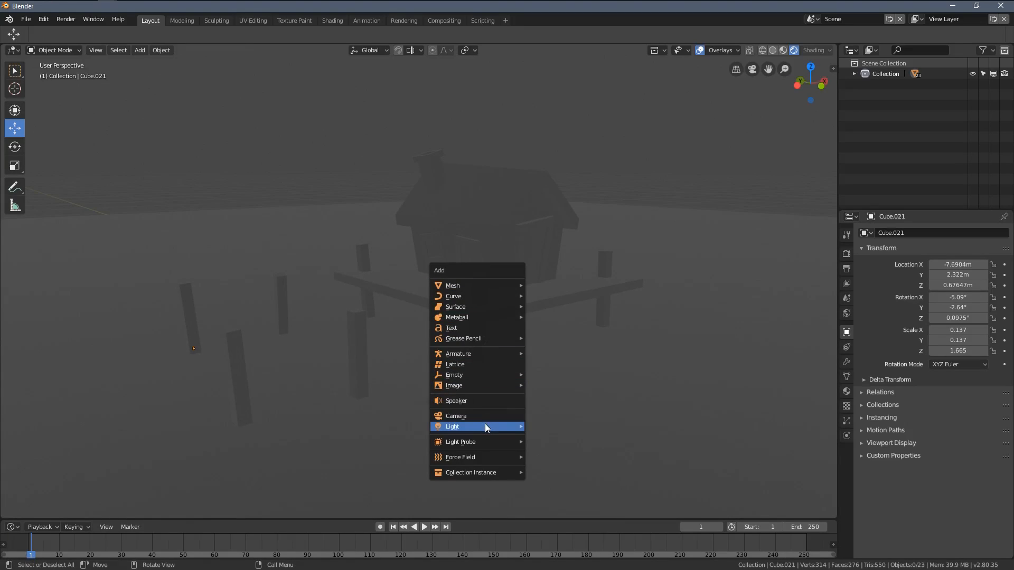
{"action": "mouse_move", "coordinate": [476, 430]}
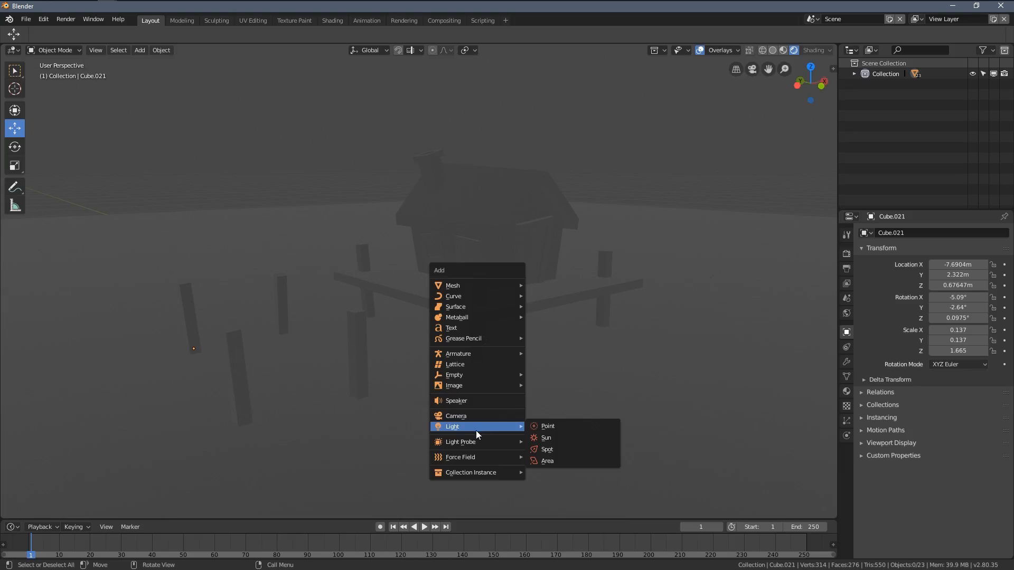
{"action": "left_click", "coordinate": [549, 439]}
{"action": "middle_click_drag", "start_coordinate": [506, 363], "coordinate": [552, 335]}
{"action": "left_click_drag", "start_coordinate": [535, 331], "coordinate": [474, 538]}
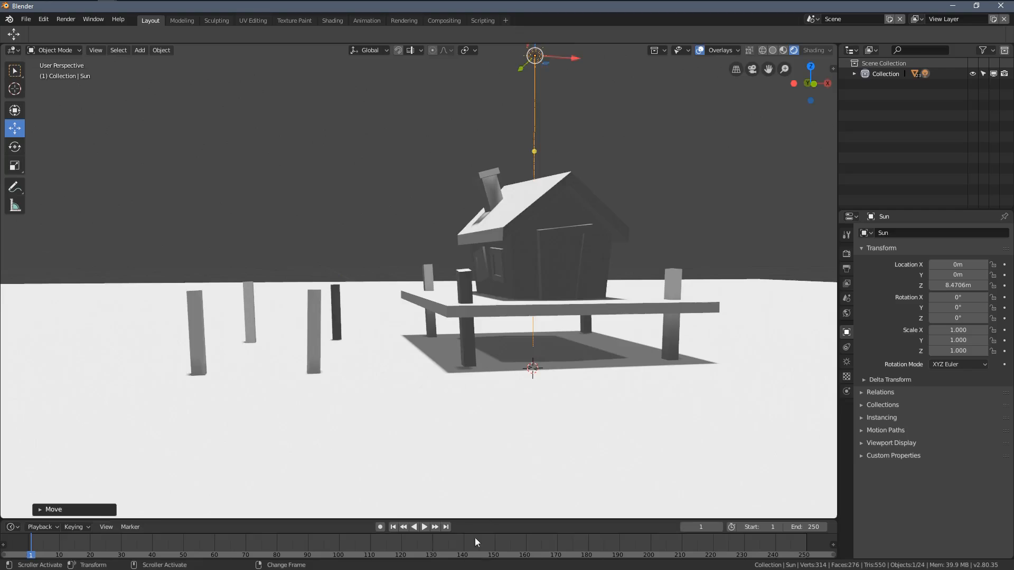
{"action": "scroll", "coordinate": [483, 363], "scroll_direction": "down", "scroll_amount": 4}
{"action": "middle_click_drag", "start_coordinate": [483, 363], "coordinate": [447, 235]}
{"action": "left_click_drag", "start_coordinate": [446, 235], "coordinate": [441, 136]}
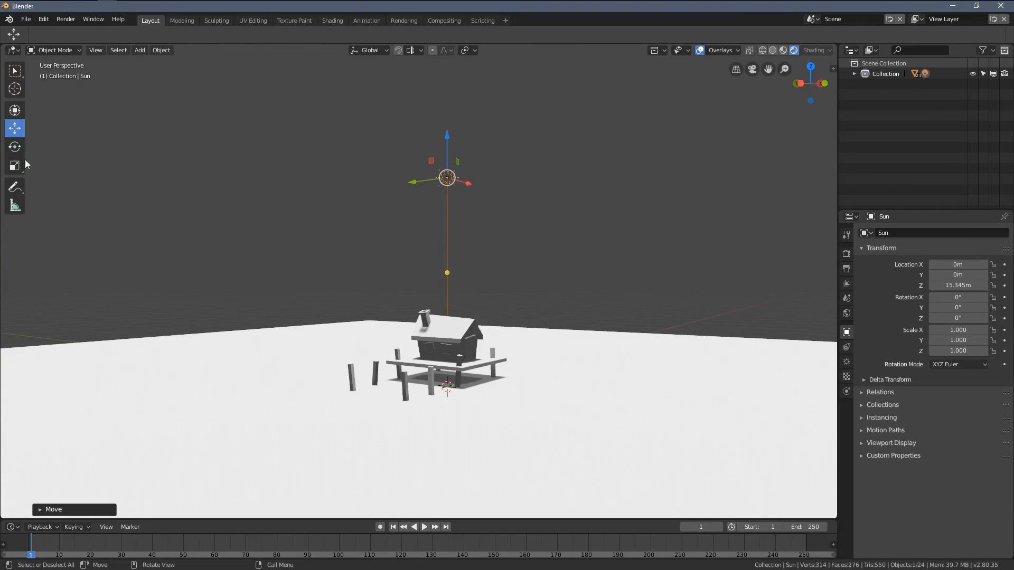
Step: Rotate the sun to about 62.4° in X and about 29° around global Z
{"action": "middle_click_drag", "start_coordinate": [469, 206], "coordinate": [476, 184]}
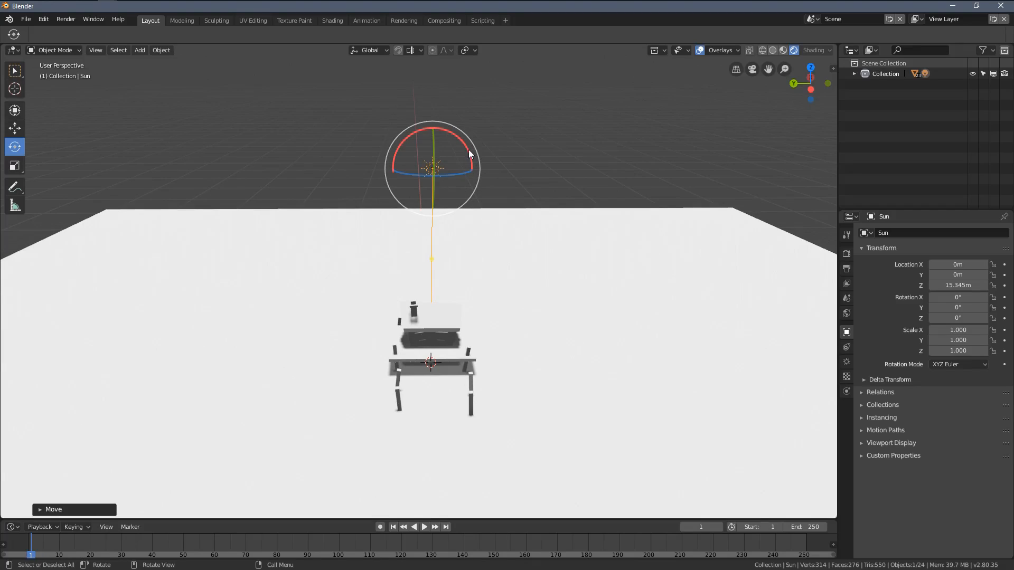
{"action": "left_click_drag", "start_coordinate": [469, 154], "coordinate": [476, 193]}
{"action": "middle_click_drag", "start_coordinate": [509, 179], "coordinate": [568, 283]}
{"action": "key", "text": "r"}
{"action": "key", "text": "z"}
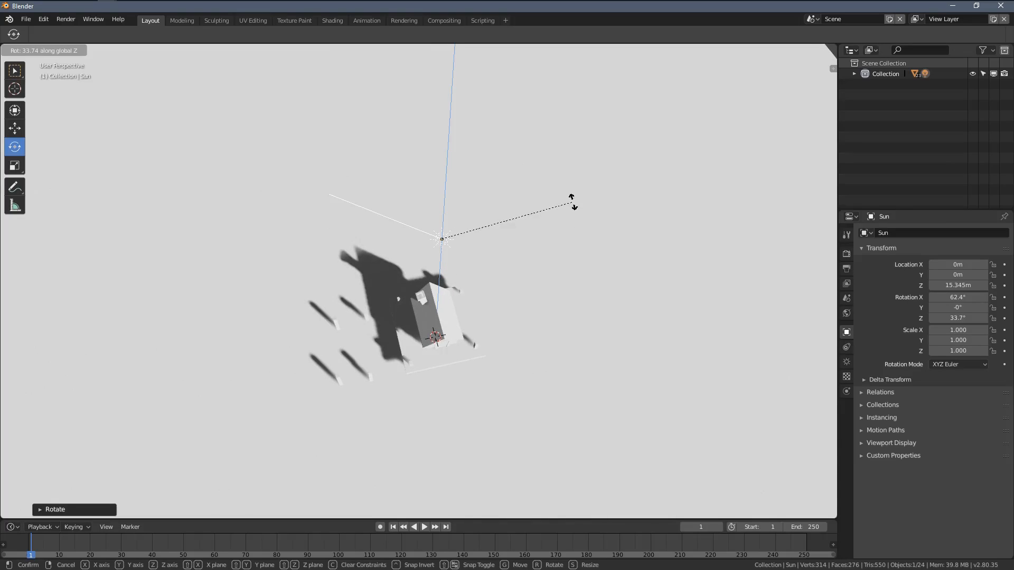
{"action": "left_click", "coordinate": [575, 222]}
{"action": "middle_click_drag", "start_coordinate": [575, 223], "coordinate": [471, 238]}
Step: Set the transform orientation to Normal and tilt the sun to about 73.1° in X
{"action": "left_click", "coordinate": [364, 50]}
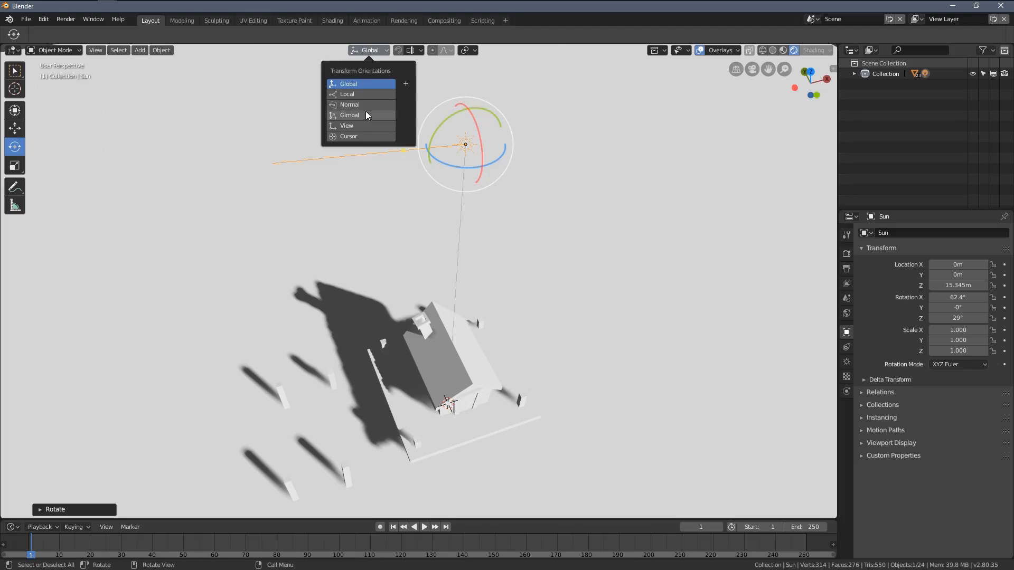
{"action": "left_click", "coordinate": [351, 105]}
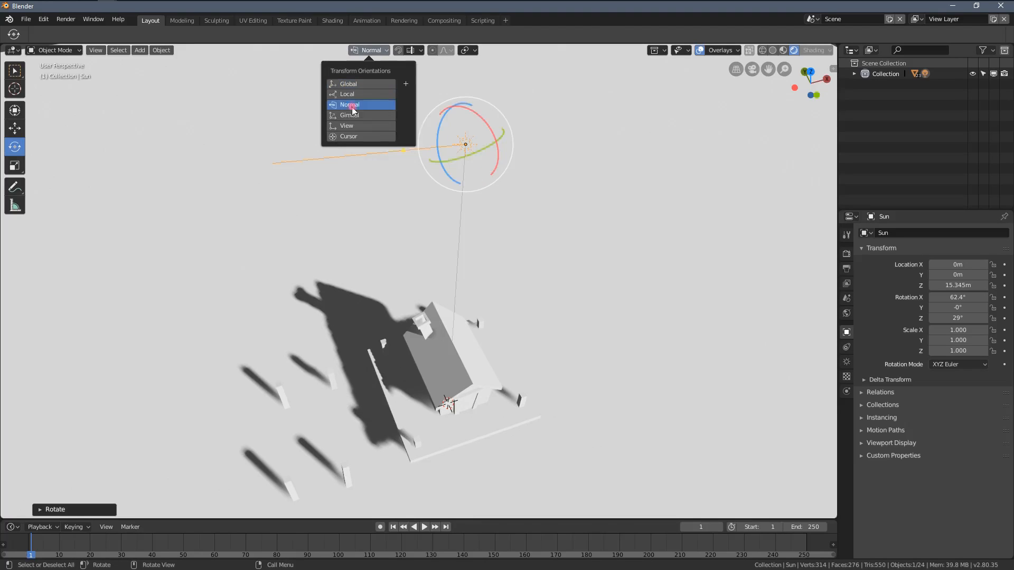
{"action": "middle_click_drag", "start_coordinate": [579, 199], "coordinate": [499, 184]}
{"action": "middle_click_drag", "start_coordinate": [468, 139], "coordinate": [433, 154]}
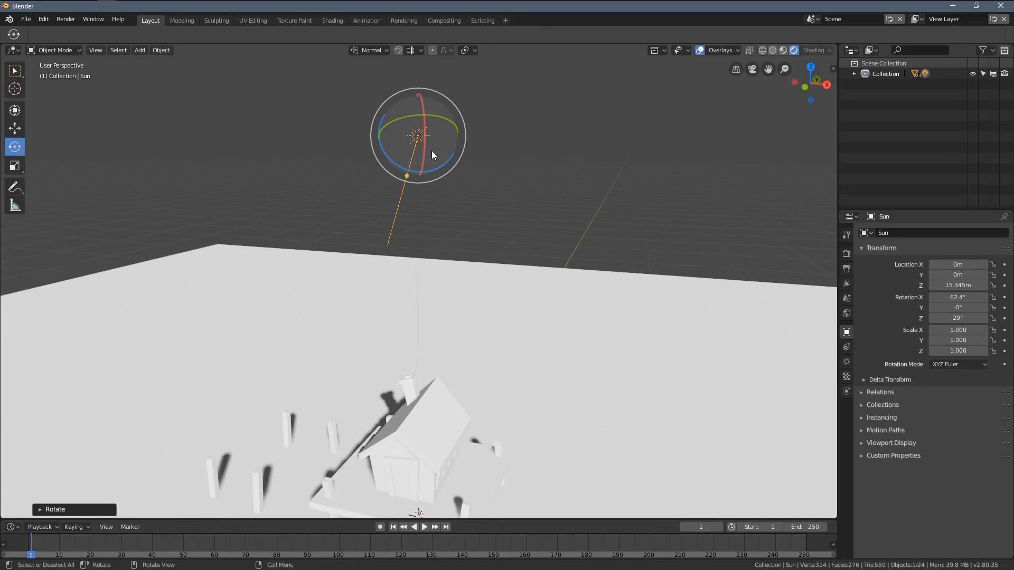
{"action": "mouse_move", "coordinate": [423, 153]}
{"action": "left_mouse_down"}
{"action": "mouse_move", "coordinate": [432, 145]}
{"action": "mouse_move", "coordinate": [433, 159]}
{"action": "left_mouse_up"}
{"action": "middle_click_drag", "start_coordinate": [435, 163], "coordinate": [476, 213]}
Step: Set the transform orientation to Global and freely rotate the sun to about X 62.8°, Y 5.67°, Z 28.5°, undoing the extra rotation
{"action": "left_click", "coordinate": [370, 50]}
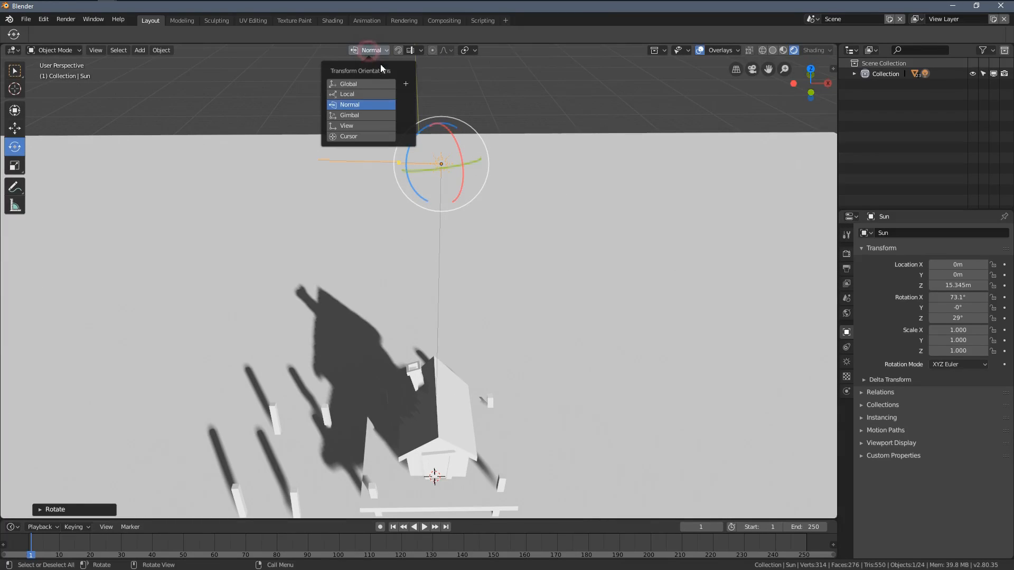
{"action": "left_click", "coordinate": [363, 84]}
{"action": "middle_click_drag", "start_coordinate": [505, 236], "coordinate": [511, 195]}
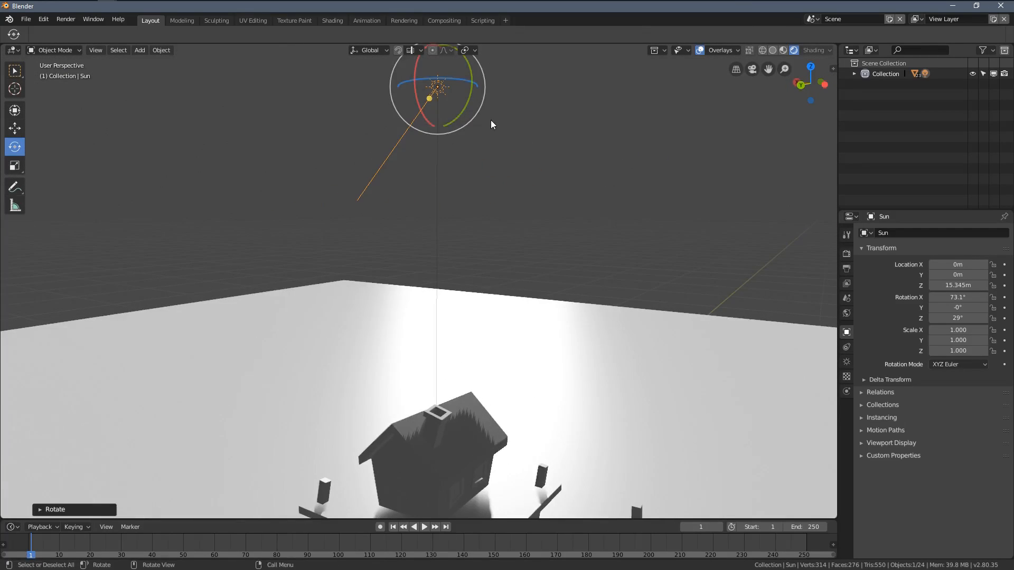
{"action": "middle_click_drag", "start_coordinate": [491, 124], "coordinate": [497, 196]}
{"action": "mouse_move", "coordinate": [407, 135]}
{"action": "left_mouse_down"}
{"action": "mouse_move", "coordinate": [407, 151]}
{"action": "mouse_move", "coordinate": [413, 114]}
{"action": "mouse_move", "coordinate": [417, 147]}
{"action": "left_mouse_up"}
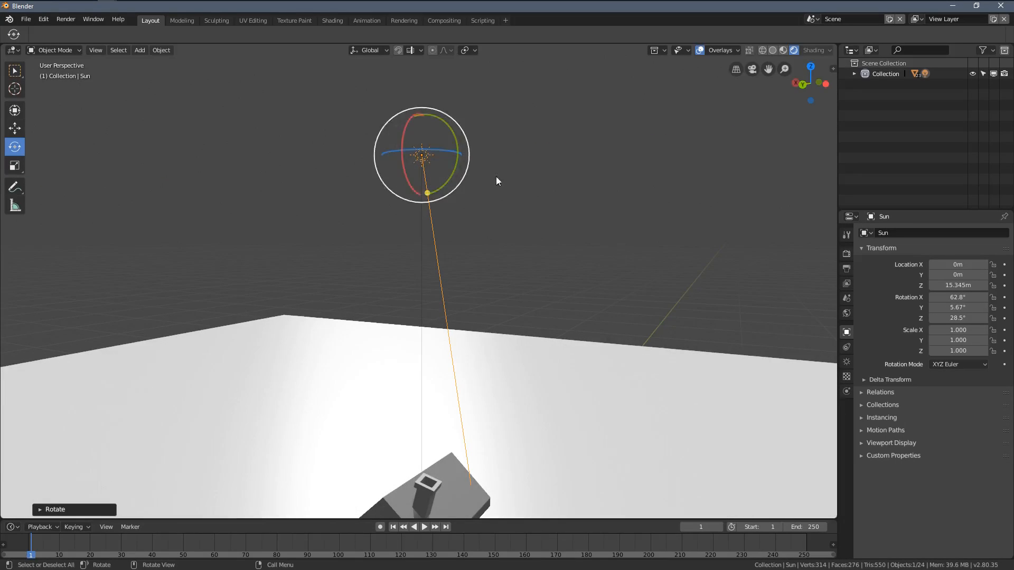
{"action": "middle_click_drag", "start_coordinate": [497, 178], "coordinate": [439, 270]}
{"action": "mouse_move", "coordinate": [429, 236]}
{"action": "left_mouse_down"}
{"action": "mouse_move", "coordinate": [427, 251]}
{"action": "mouse_move", "coordinate": [435, 226]}
{"action": "left_mouse_up"}
{"action": "key", "text": "ctrl+z"}
Step: Switch the transform orientation to Normal and tilt the sun to about 56.2° in X
{"action": "left_click", "coordinate": [368, 50]}
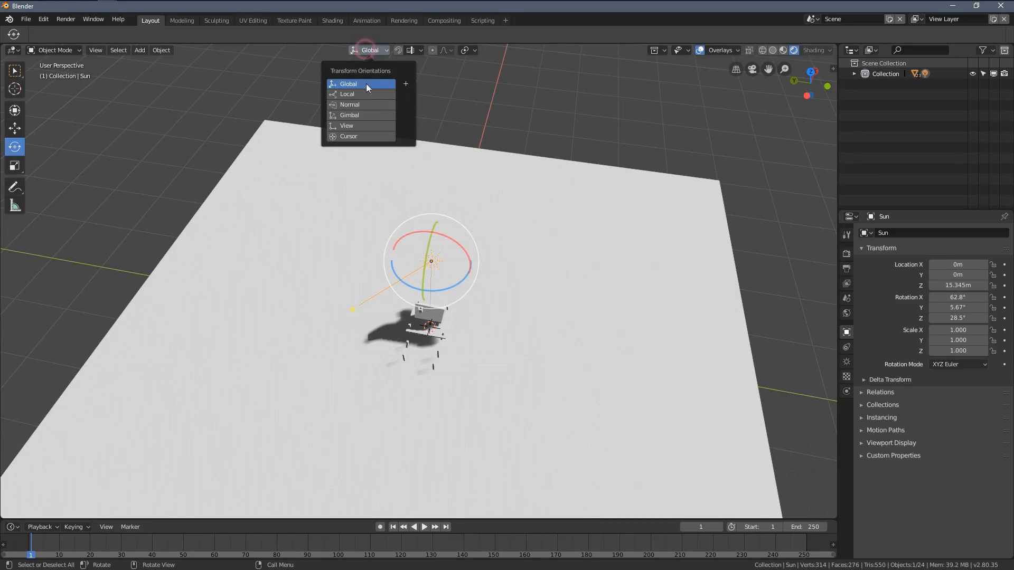
{"action": "left_click", "coordinate": [369, 108]}
{"action": "middle_click_drag", "start_coordinate": [497, 166], "coordinate": [464, 233]}
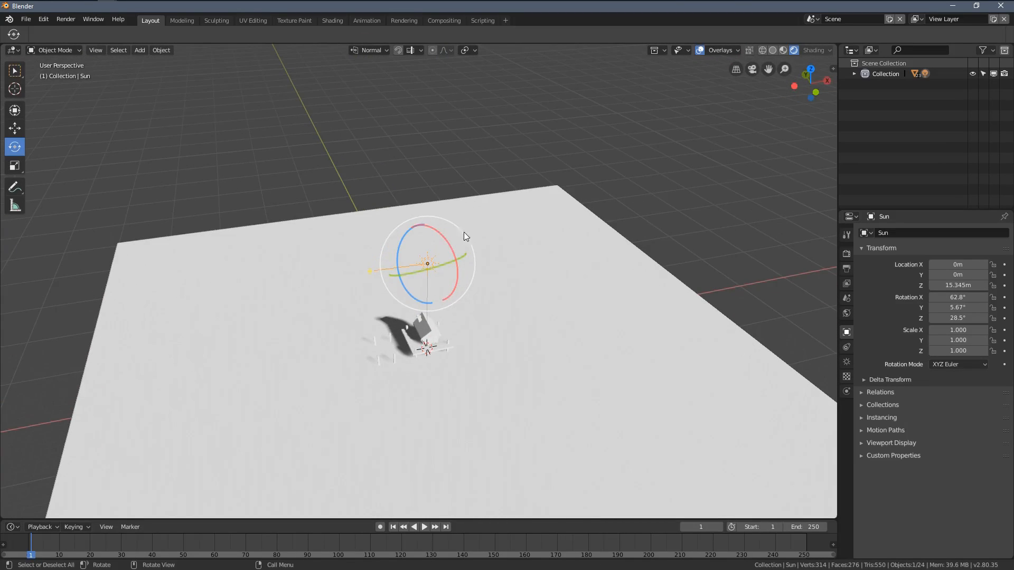
{"action": "left_click_drag", "start_coordinate": [460, 232], "coordinate": [448, 237]}
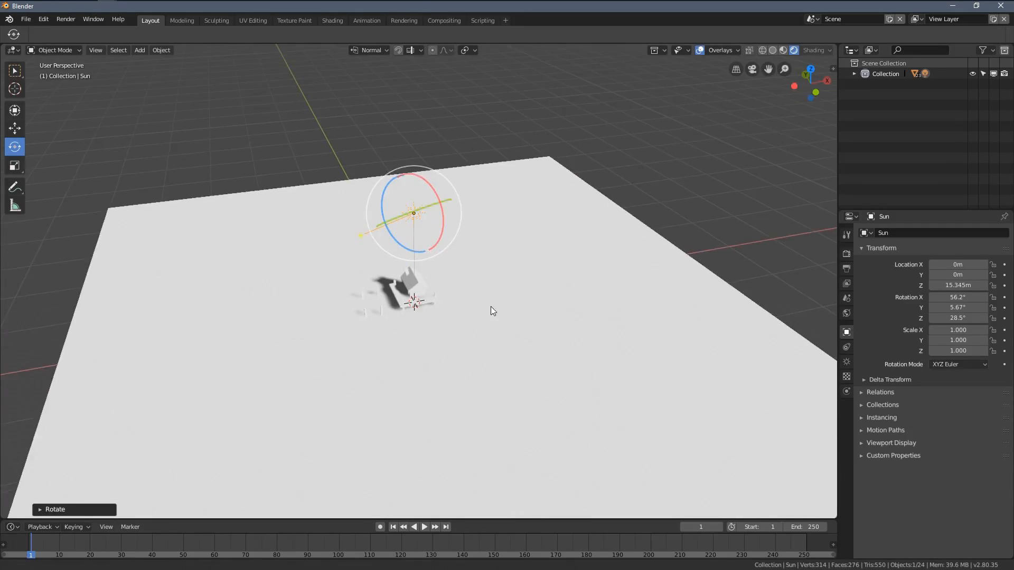
{"action": "middle_click_drag", "start_coordinate": [490, 306], "coordinate": [377, 241]}
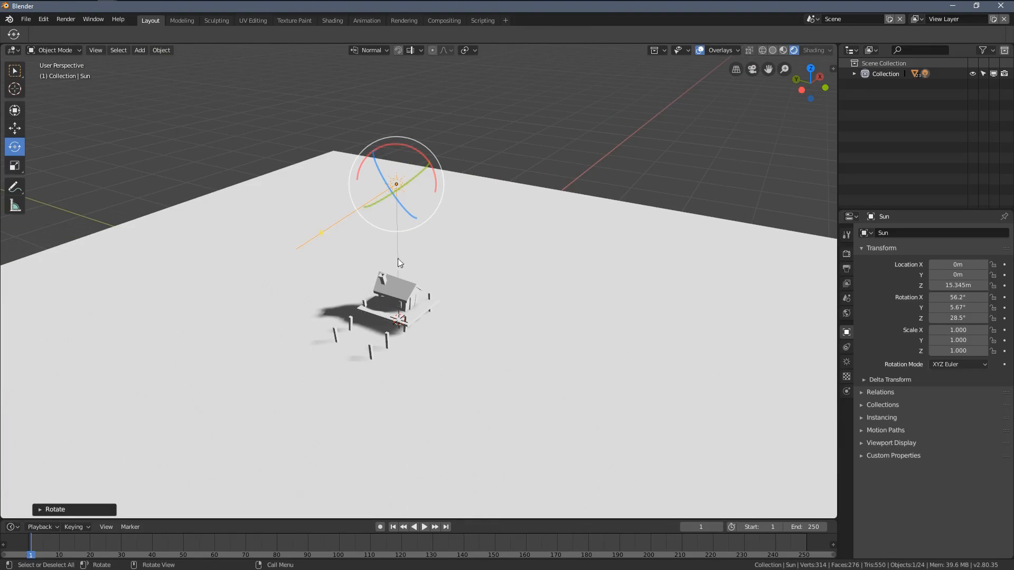
{"action": "middle_click_drag", "start_coordinate": [413, 244], "coordinate": [441, 290]}
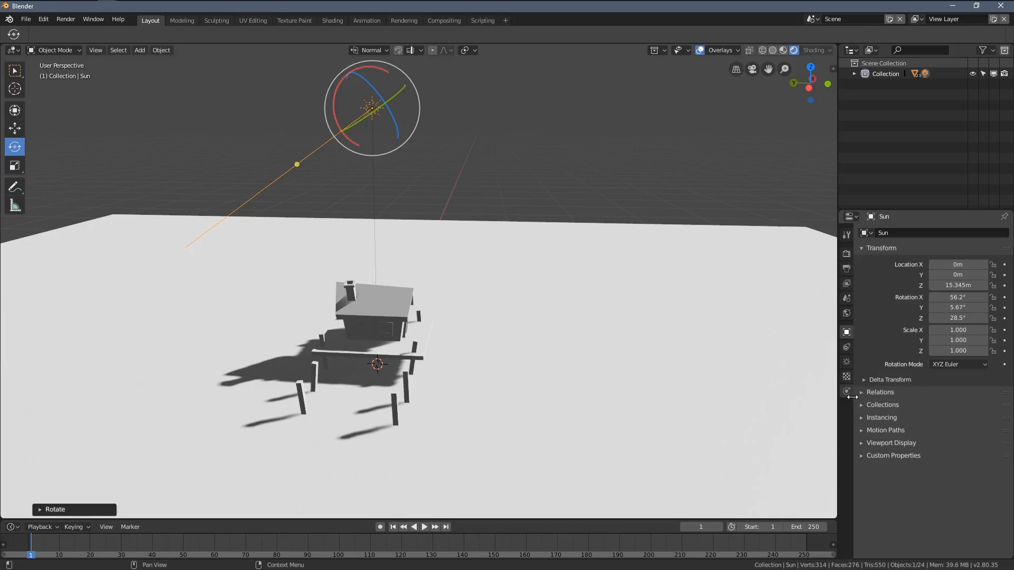
Step: Tint the sun light warm yellow, about RGB 1.000, 0.745, 0.301
{"action": "left_click", "coordinate": [846, 362]}
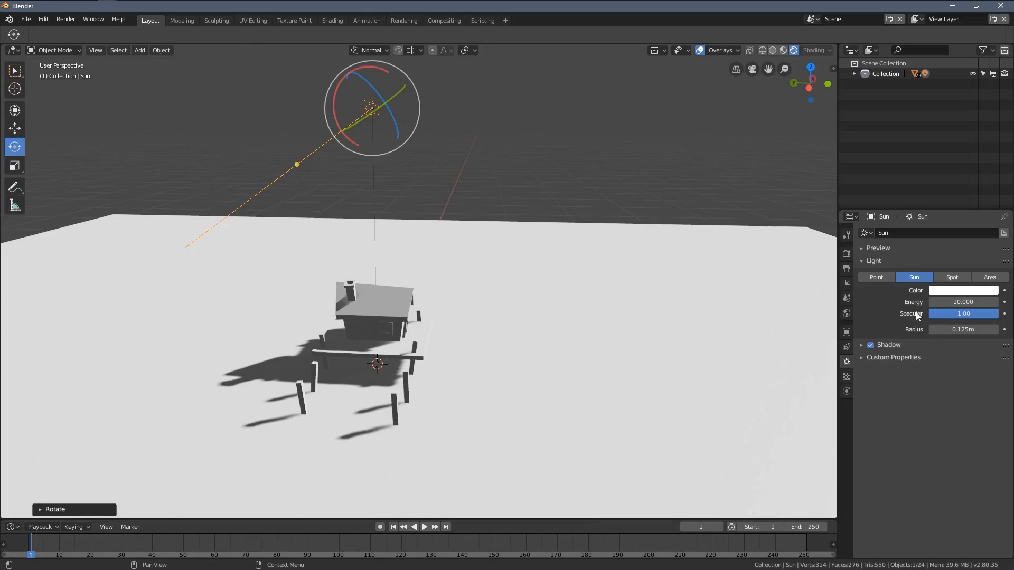
{"action": "middle_click_drag", "start_coordinate": [433, 274], "coordinate": [385, 176]}
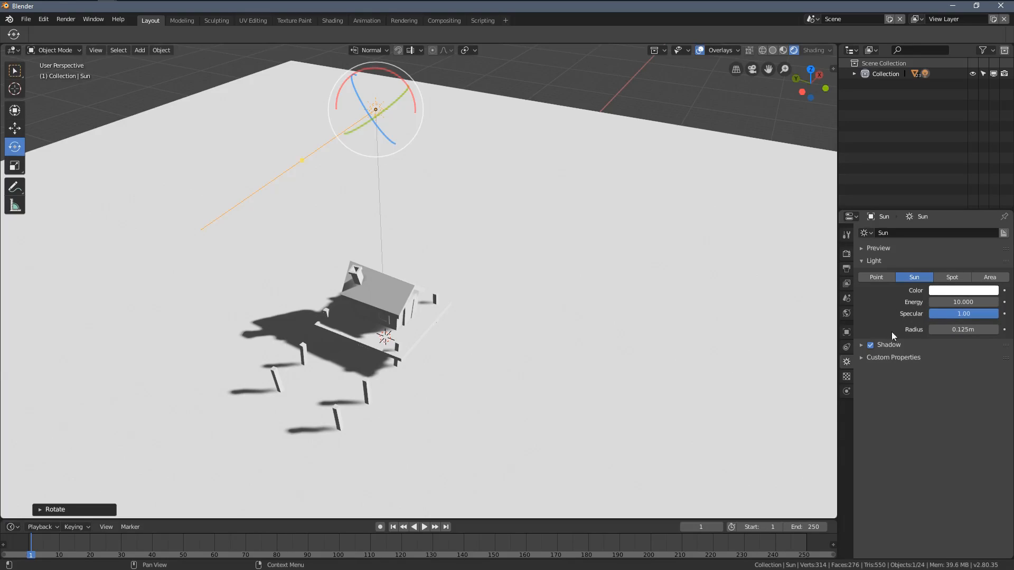
{"action": "middle_click_drag", "start_coordinate": [475, 282], "coordinate": [509, 302], "text": "shift"}
{"action": "scroll", "coordinate": [509, 303], "scroll_direction": "up", "scroll_amount": 2}
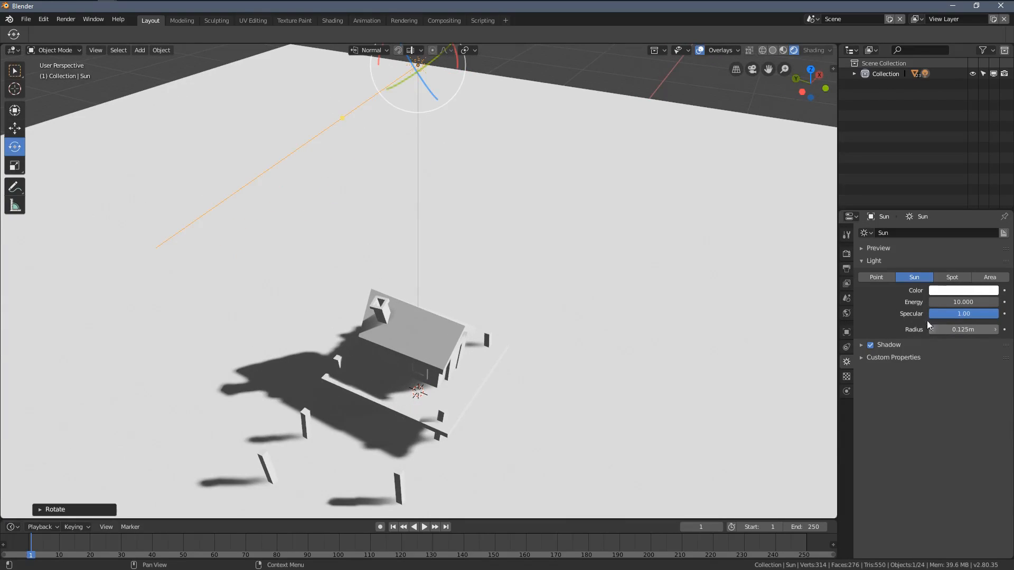
{"action": "left_click", "coordinate": [949, 291]}
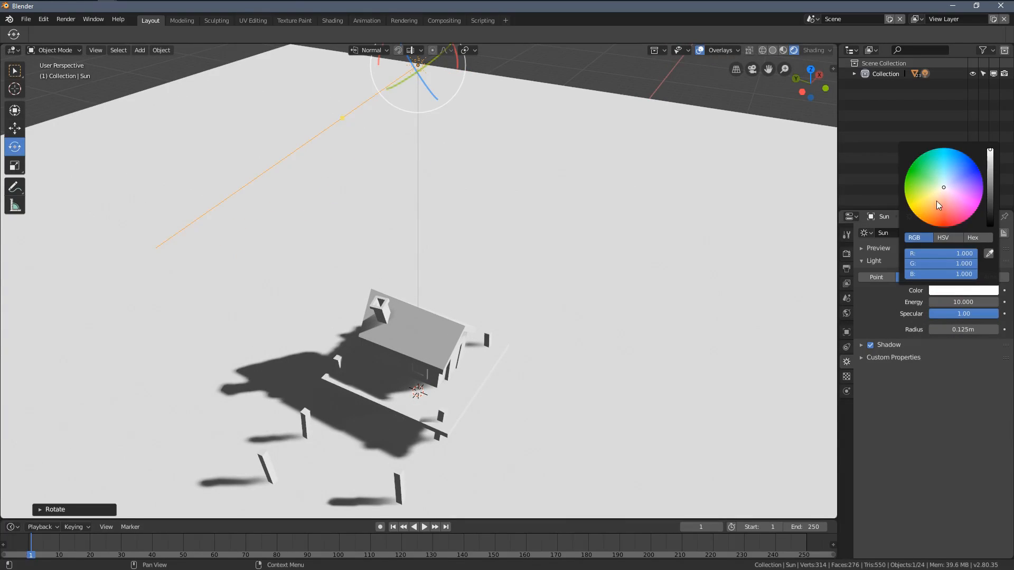
{"action": "mouse_move", "coordinate": [946, 188]}
{"action": "left_mouse_down"}
{"action": "mouse_move", "coordinate": [947, 198]}
{"action": "mouse_move", "coordinate": [927, 193]}
{"action": "mouse_move", "coordinate": [948, 184]}
{"action": "mouse_move", "coordinate": [933, 199]}
{"action": "left_mouse_up"}
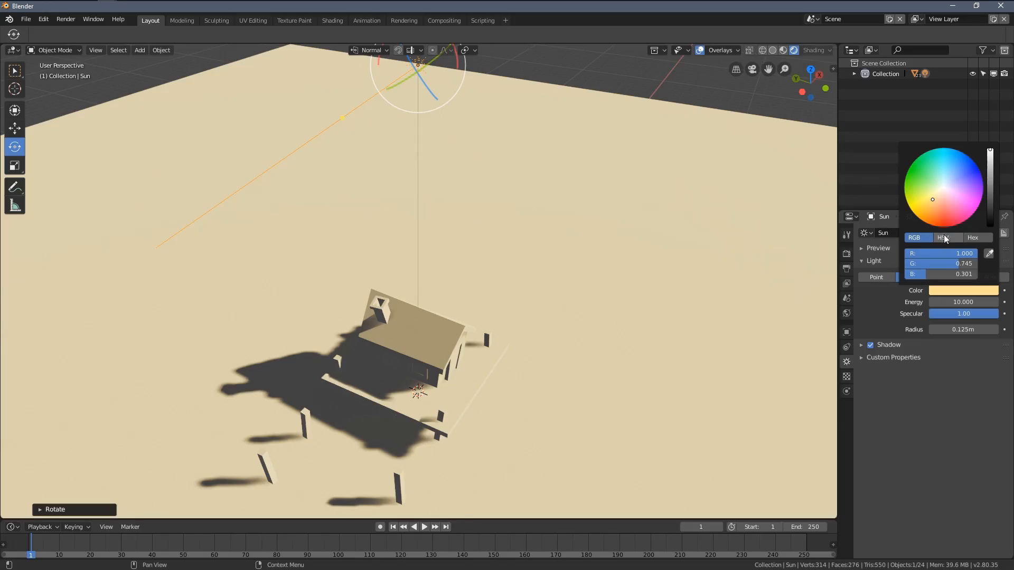
Step: Show the sun color's Hex and HSV values, and change its hue to about 0.310
{"action": "left_click", "coordinate": [964, 236]}
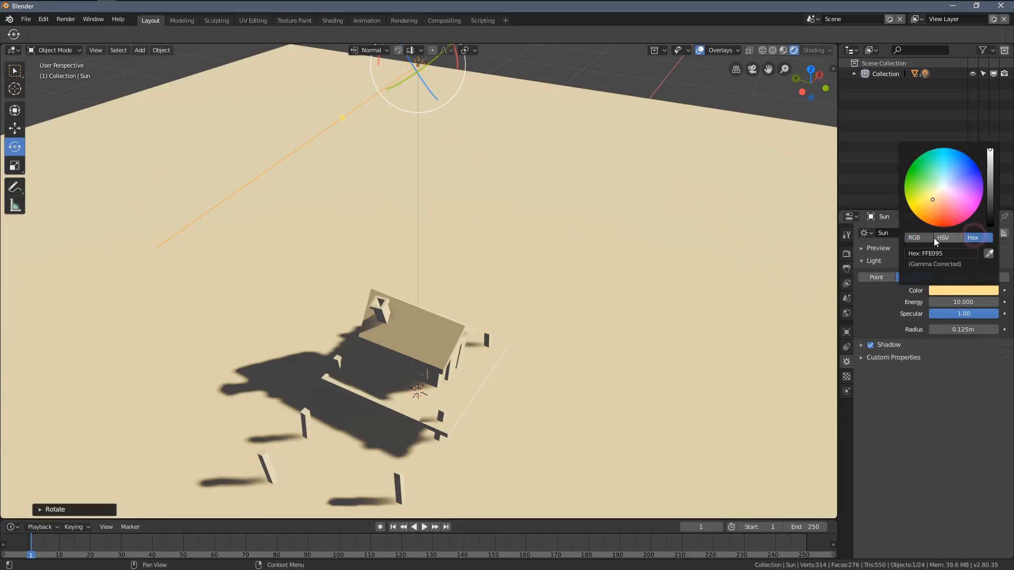
{"action": "left_click", "coordinate": [942, 238]}
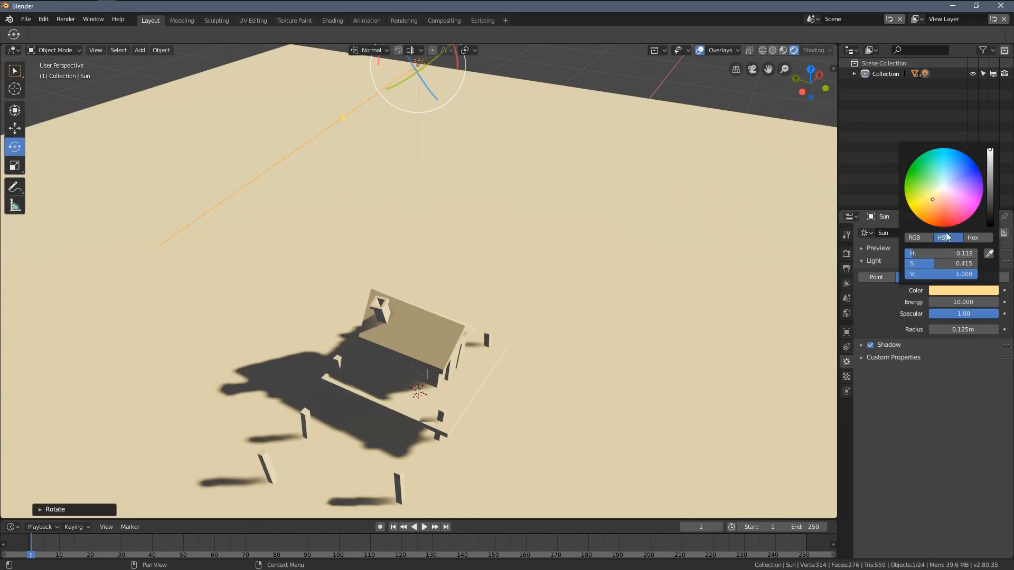
{"action": "mouse_move", "coordinate": [940, 254]}
{"action": "left_mouse_down"}
{"action": "mouse_move", "coordinate": [987, 254]}
{"action": "mouse_move", "coordinate": [920, 254]}
{"action": "mouse_move", "coordinate": [936, 251]}
{"action": "left_mouse_up"}
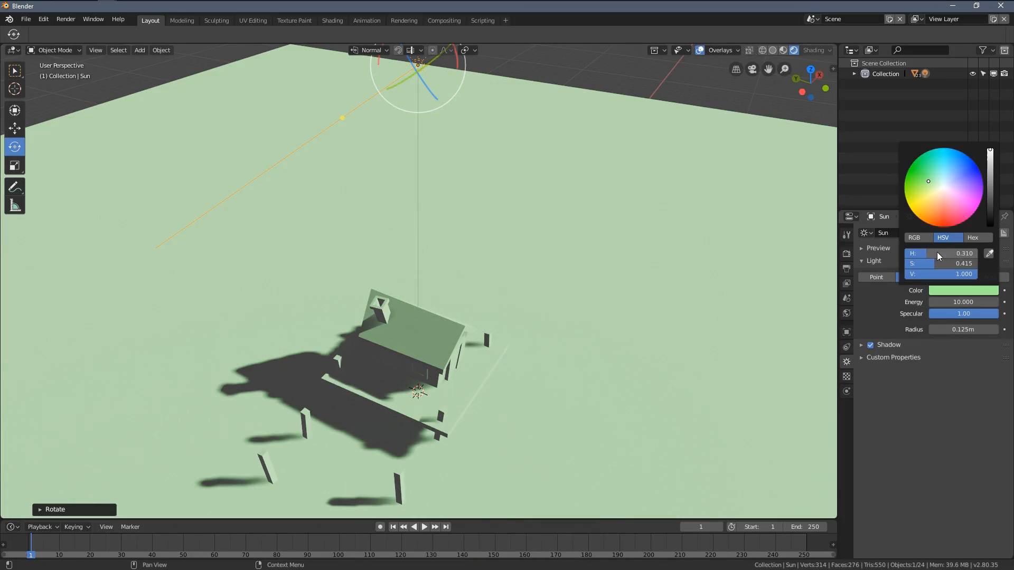
Step: Set the sun light's color to hue 0.120, saturation about 0.300 and value 1.000
{"action": "left_click", "coordinate": [937, 253]}
{"action": "type", "text": "0.12"}
{"action": "key", "text": "Return"}
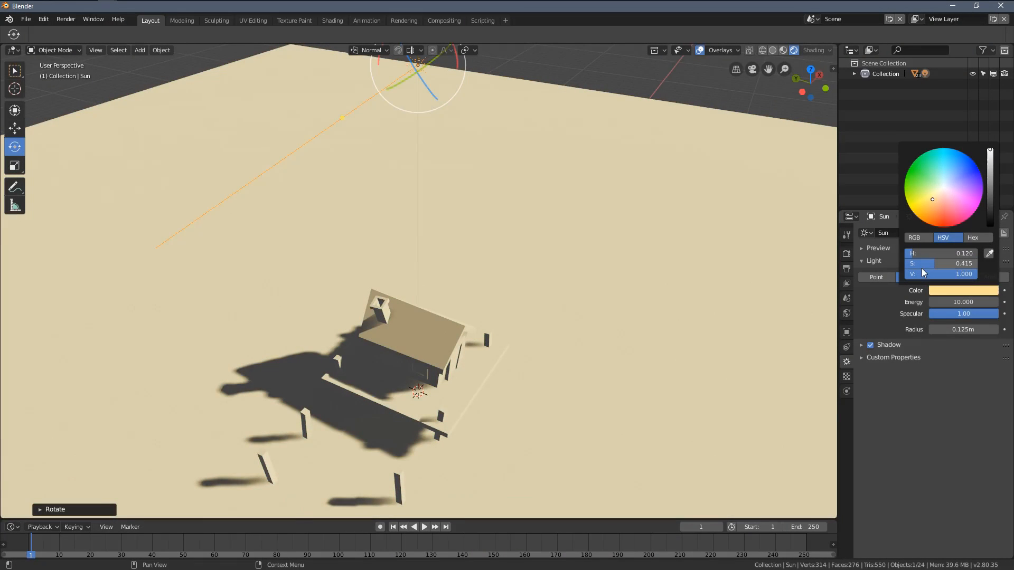
{"action": "mouse_move", "coordinate": [935, 264]}
{"action": "left_mouse_down"}
{"action": "mouse_move", "coordinate": [963, 264]}
{"action": "mouse_move", "coordinate": [914, 264]}
{"action": "mouse_move", "coordinate": [967, 264]}
{"action": "mouse_move", "coordinate": [906, 264]}
{"action": "mouse_move", "coordinate": [920, 264]}
{"action": "left_mouse_up"}
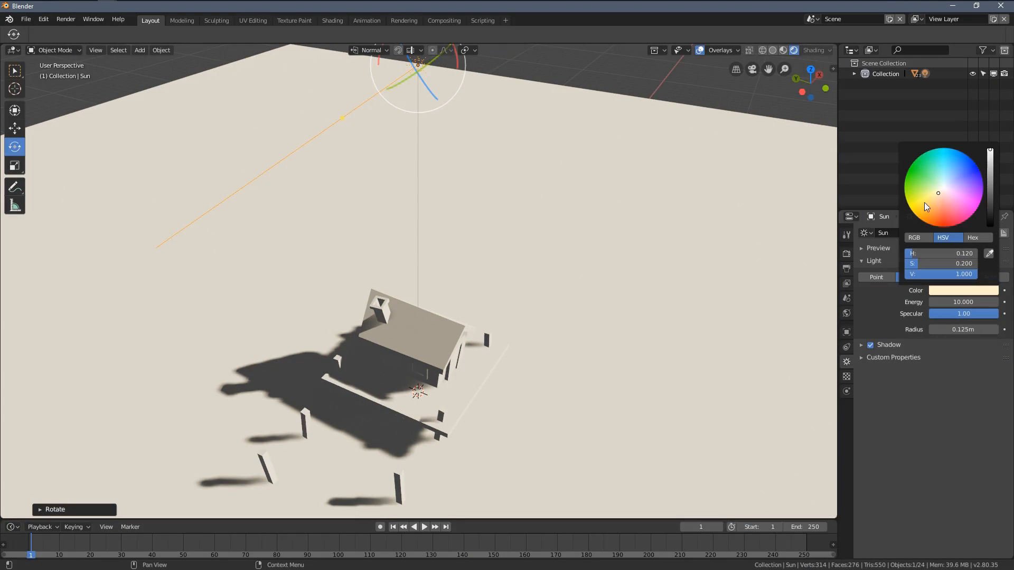
{"action": "mouse_move", "coordinate": [935, 264]}
{"action": "left_mouse_down"}
{"action": "mouse_move", "coordinate": [987, 263]}
{"action": "mouse_move", "coordinate": [946, 263]}
{"action": "left_mouse_up"}
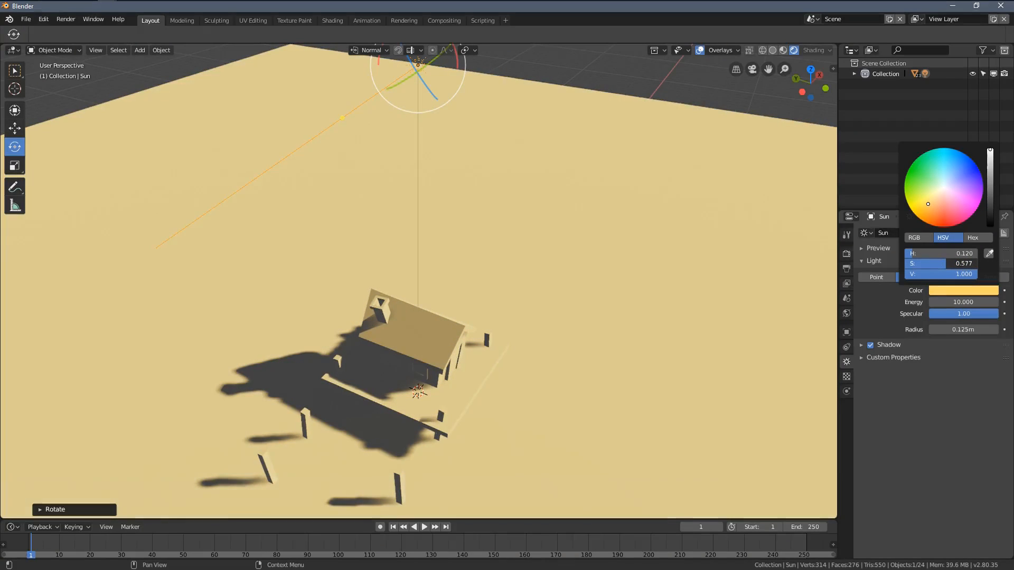
{"action": "left_click", "coordinate": [939, 263]}
{"action": "type", "text": ".3"}
{"action": "key", "text": "Return"}
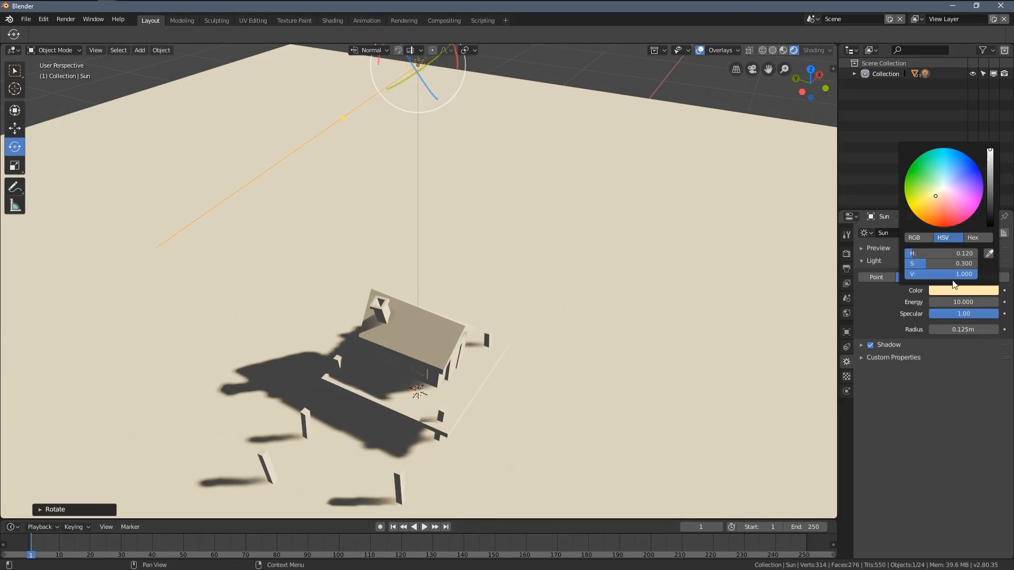
{"action": "left_click_drag", "start_coordinate": [990, 150], "coordinate": [995, 186]}
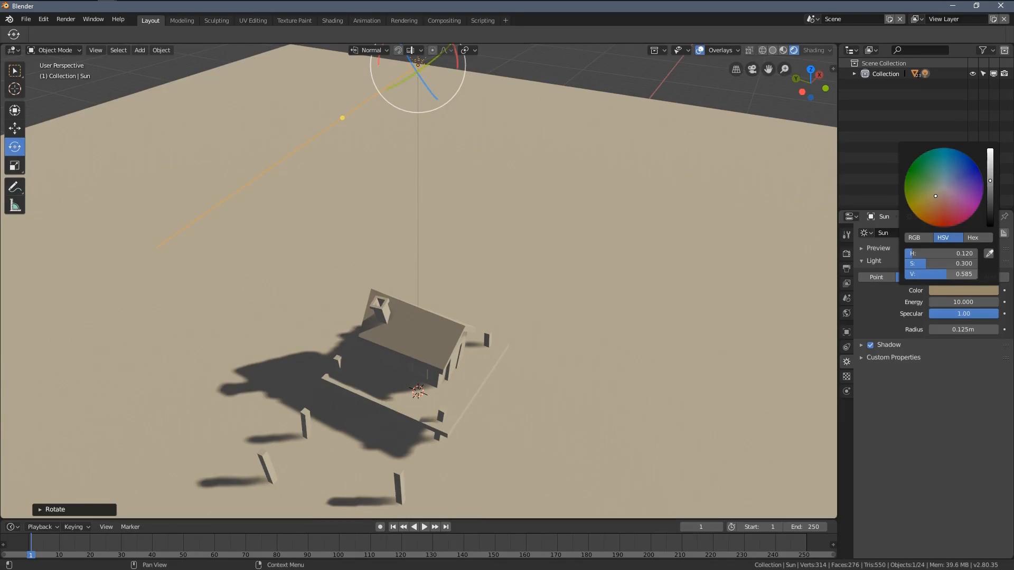
{"action": "left_click_drag", "start_coordinate": [949, 274], "coordinate": [977, 274]}
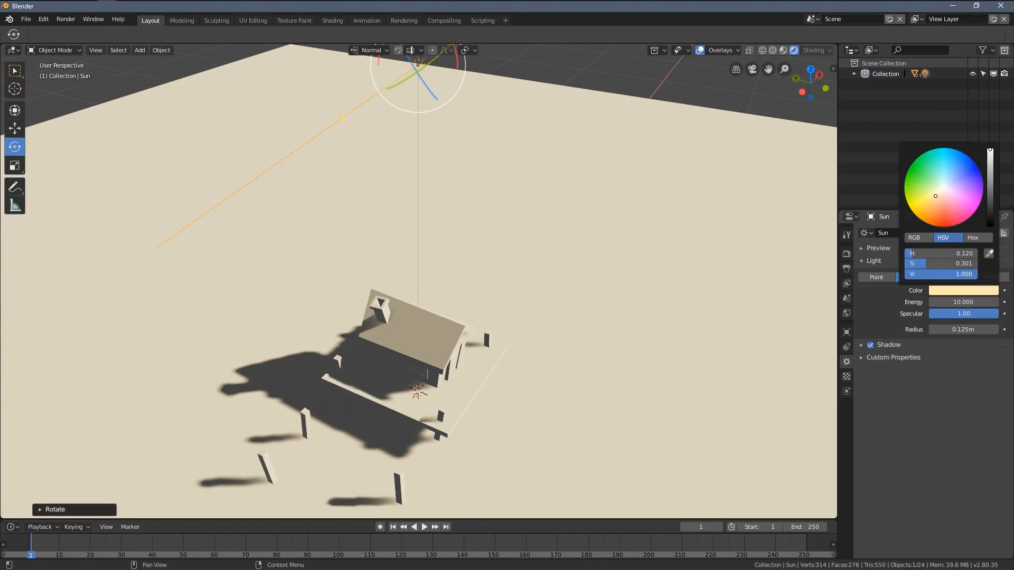
Step: Expand the sun light's shadow settings and enable Contact Shadows
{"action": "middle_click_drag", "start_coordinate": [666, 338], "coordinate": [521, 309]}
{"action": "scroll", "coordinate": [516, 308], "scroll_direction": "down", "scroll_amount": 2}
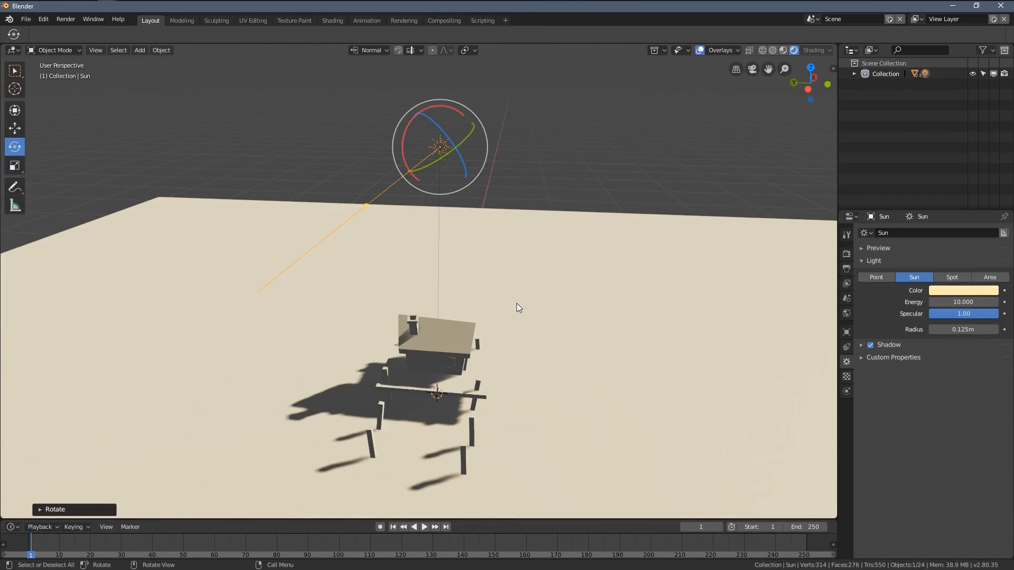
{"action": "middle_click_drag", "start_coordinate": [513, 309], "coordinate": [489, 281]}
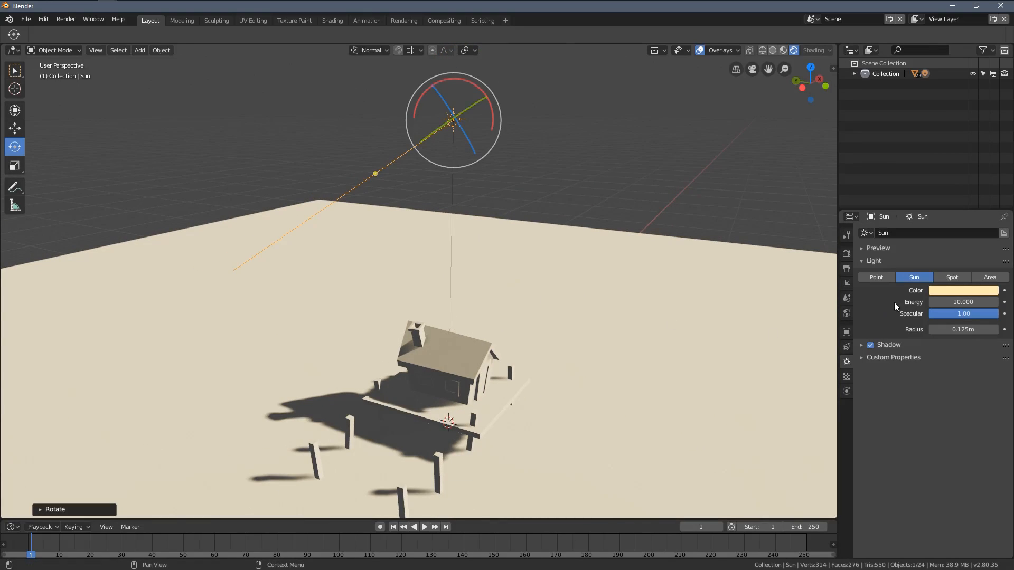
{"action": "left_click", "coordinate": [860, 263]}
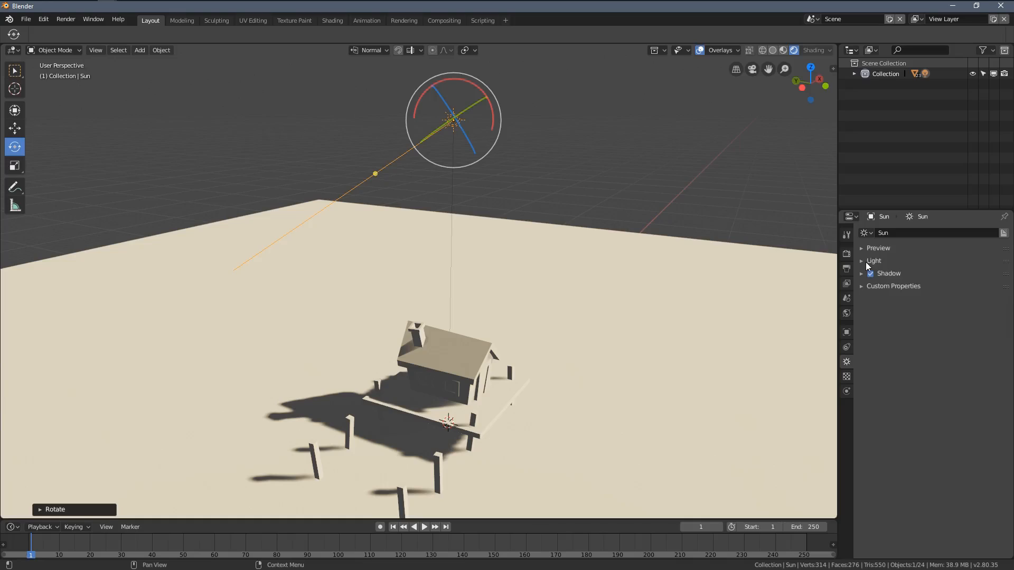
{"action": "left_click", "coordinate": [867, 261]}
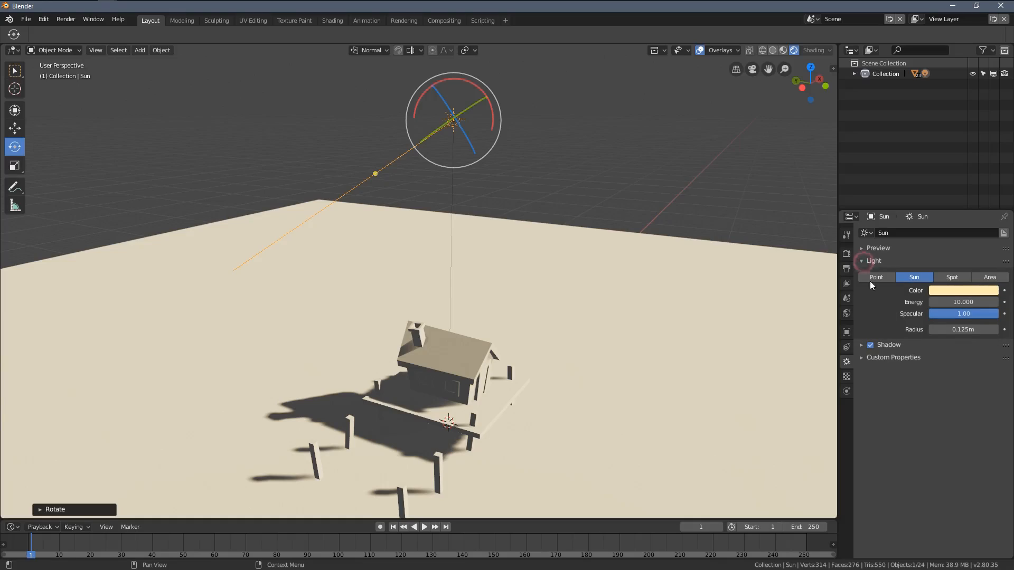
{"action": "left_click", "coordinate": [862, 346]}
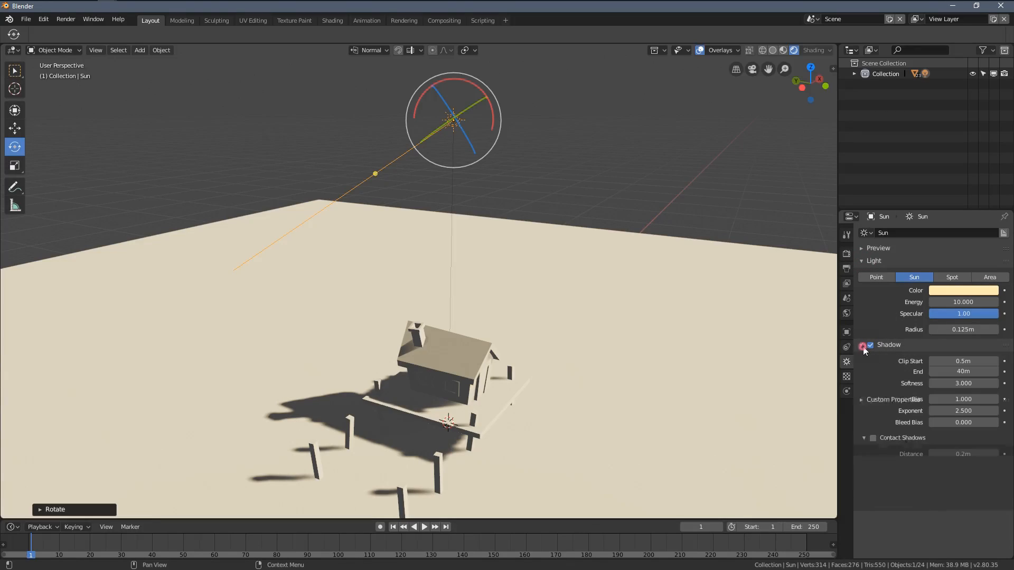
{"action": "left_click", "coordinate": [875, 440]}
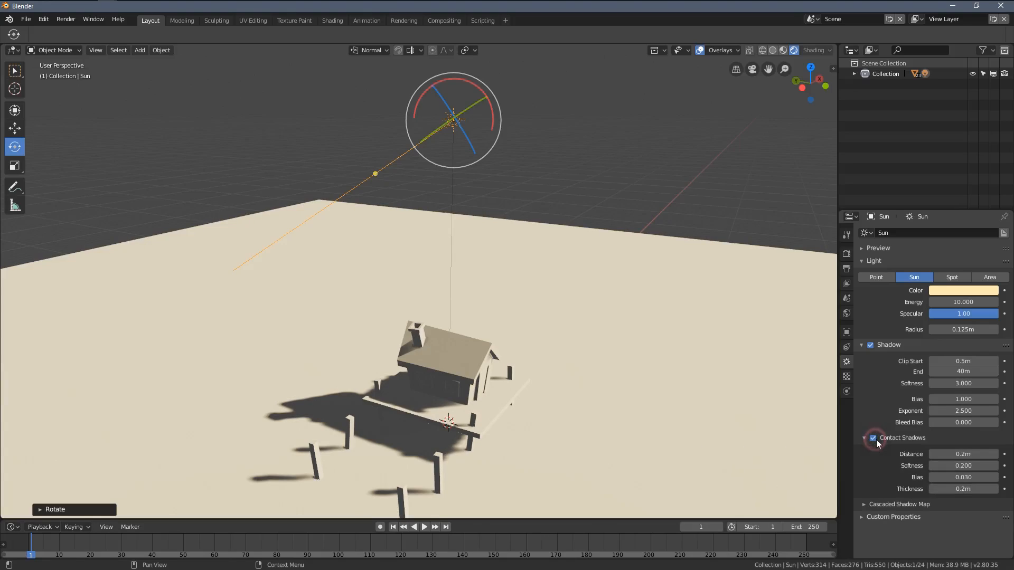
Step: Repeatedly switch Contact Shadows off and on to compare the shading around the chimney, windows and door, leaving the option enabled
{"action": "middle_click_drag", "start_coordinate": [653, 420], "coordinate": [597, 318]}
{"action": "scroll", "coordinate": [593, 320], "scroll_direction": "up", "scroll_amount": 5}
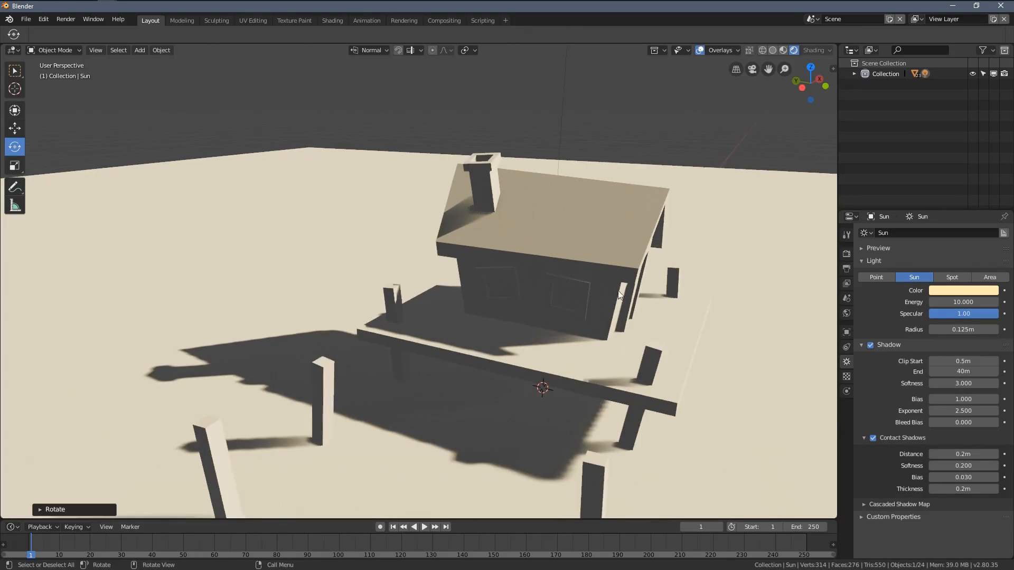
{"action": "left_click", "coordinate": [872, 438]}
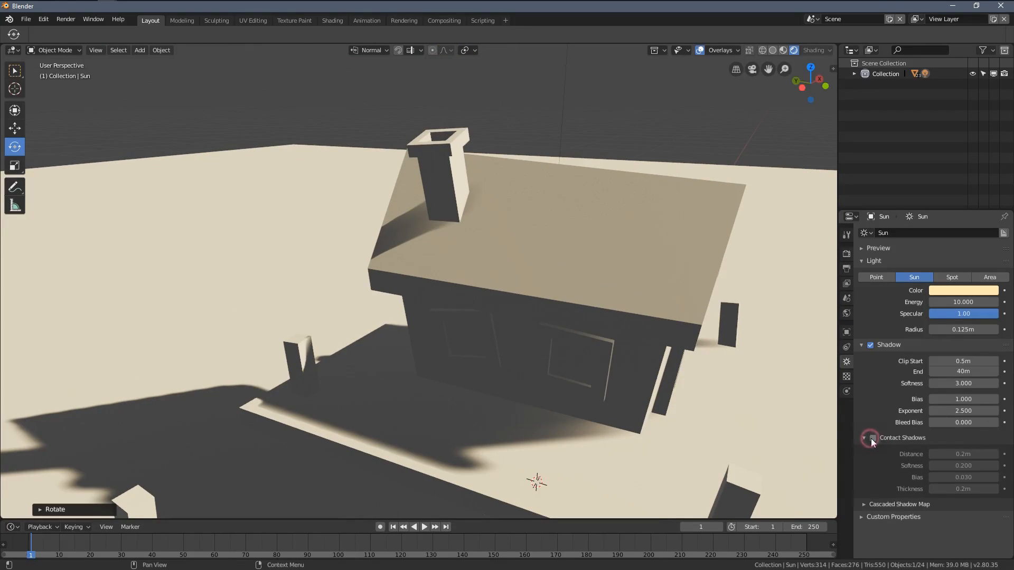
{"action": "left_click", "coordinate": [872, 439]}
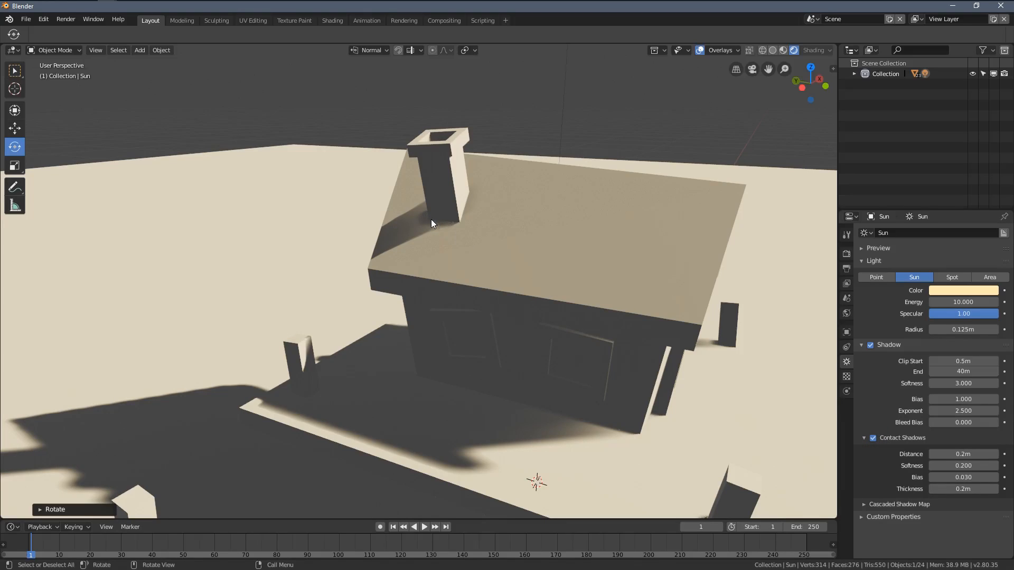
{"action": "left_click", "coordinate": [872, 439]}
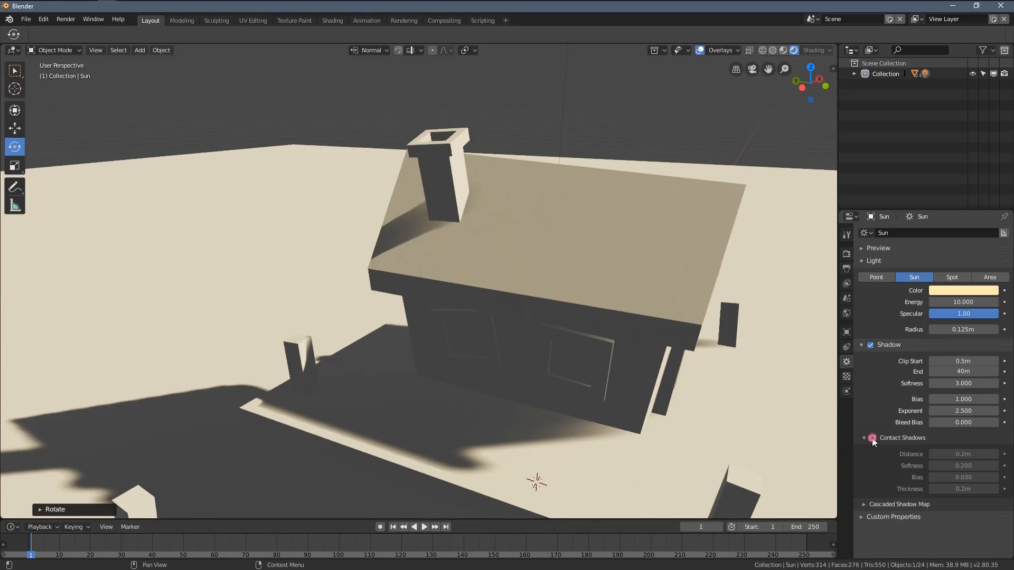
{"action": "left_click", "coordinate": [872, 439]}
{"action": "middle_click_drag", "start_coordinate": [731, 407], "coordinate": [770, 416]}
{"action": "left_click", "coordinate": [872, 440]}
{"action": "left_click", "coordinate": [873, 440]}
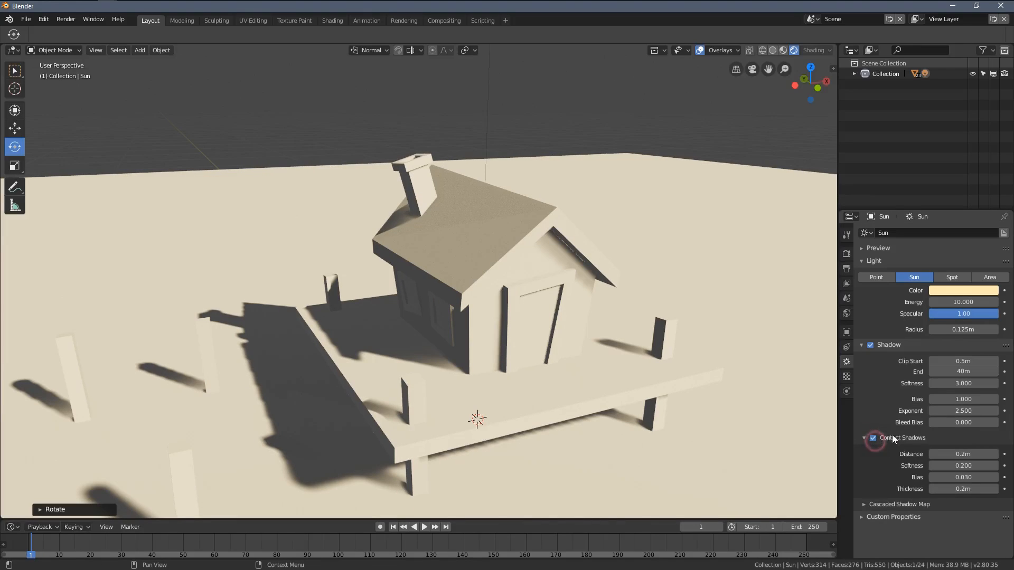
{"action": "left_click", "coordinate": [870, 438]}
{"action": "left_click", "coordinate": [872, 439]}
{"action": "left_click", "coordinate": [875, 438]}
{"action": "left_click", "coordinate": [876, 438]}
{"action": "left_click", "coordinate": [876, 438]}
{"action": "left_click", "coordinate": [877, 439]}
Step: Select the ground plane, check the scene in Wireframe shading, and return the viewport to Rendered shading
{"action": "middle_click_drag", "start_coordinate": [560, 371], "coordinate": [518, 341]}
{"action": "middle_click_drag", "start_coordinate": [828, 305], "coordinate": [455, 323]}
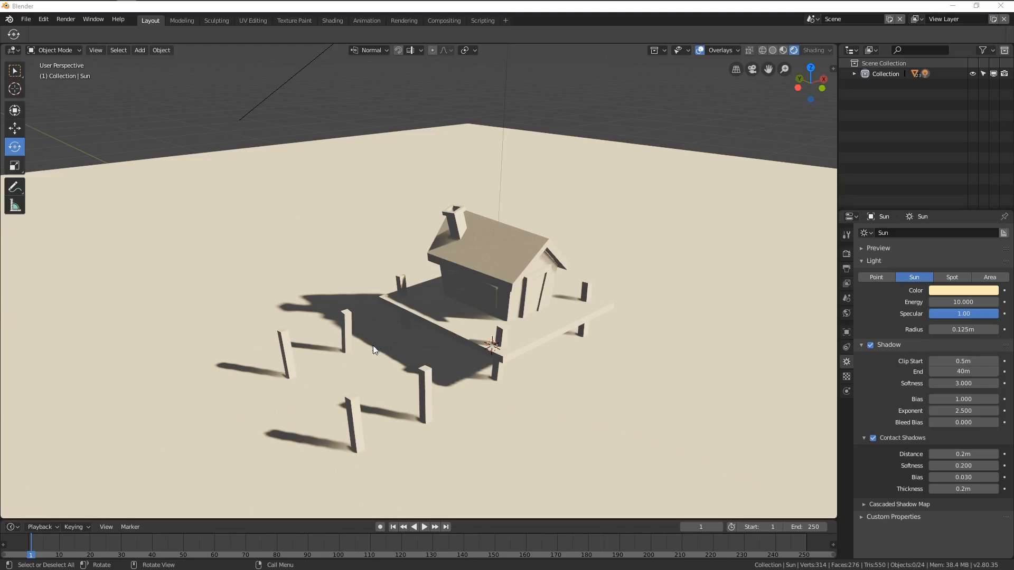
{"action": "mouse_move", "coordinate": [411, 177]}
{"action": "middle_mouse_down"}
{"action": "mouse_move", "coordinate": [473, 212]}
{"action": "mouse_move", "coordinate": [521, 337]}
{"action": "middle_mouse_up"}
{"action": "left_click", "coordinate": [344, 141]}
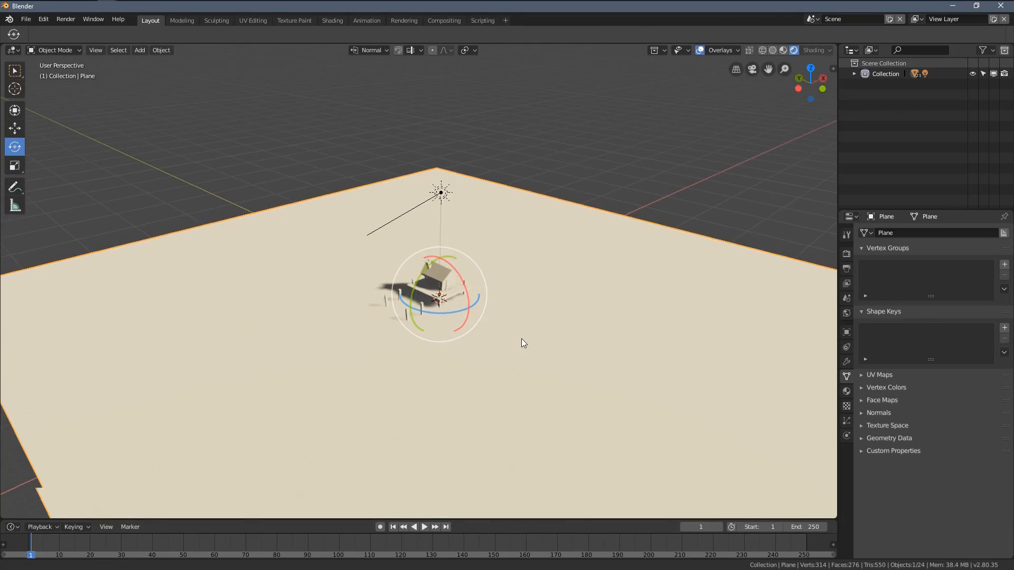
{"action": "key", "text": "z"}
{"action": "left_click", "coordinate": [366, 204]}
{"action": "key", "text": "KP_Decimal"}
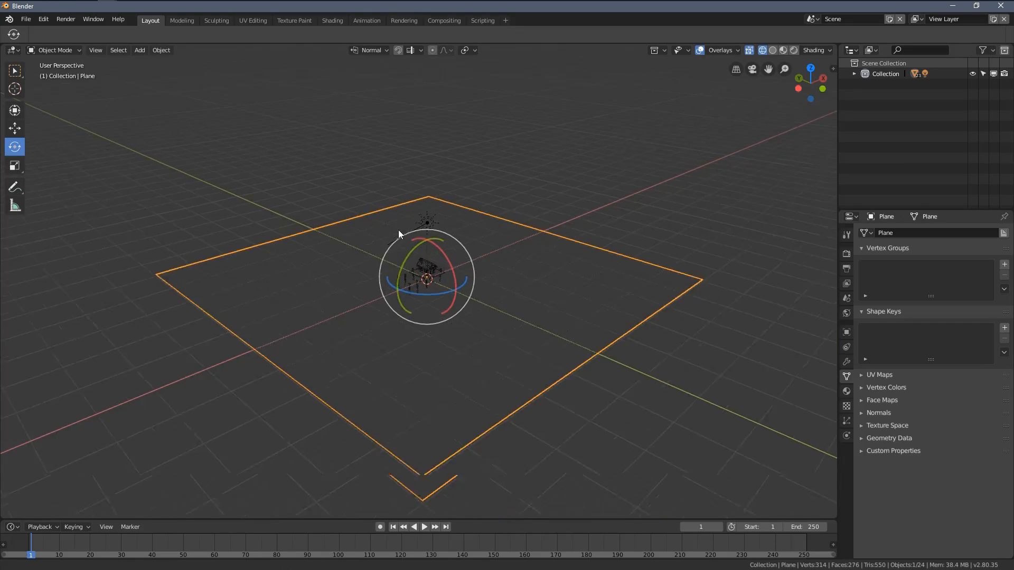
{"action": "scroll", "coordinate": [350, 211], "scroll_direction": "up", "scroll_amount": 6}
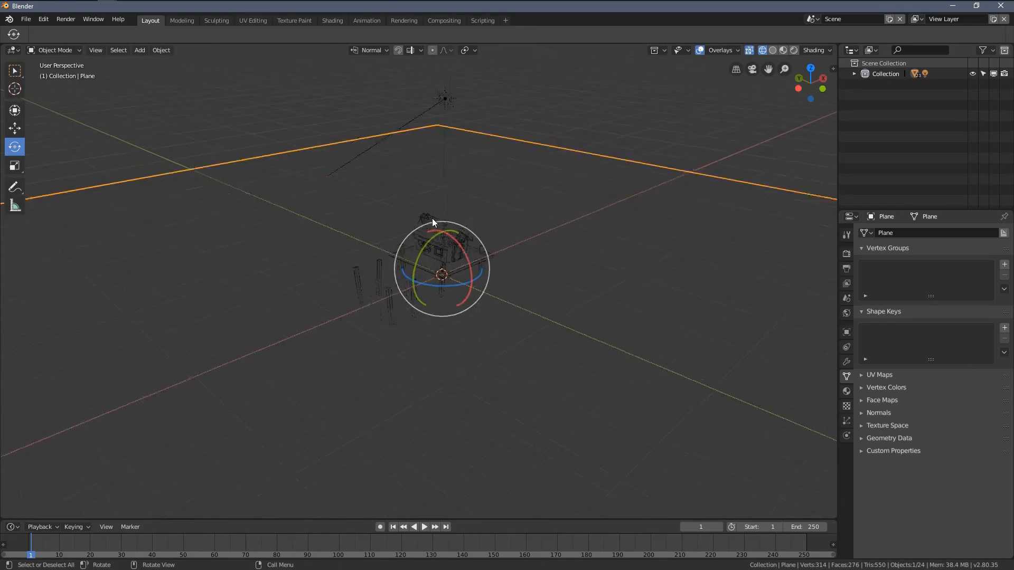
{"action": "key", "text": "z"}
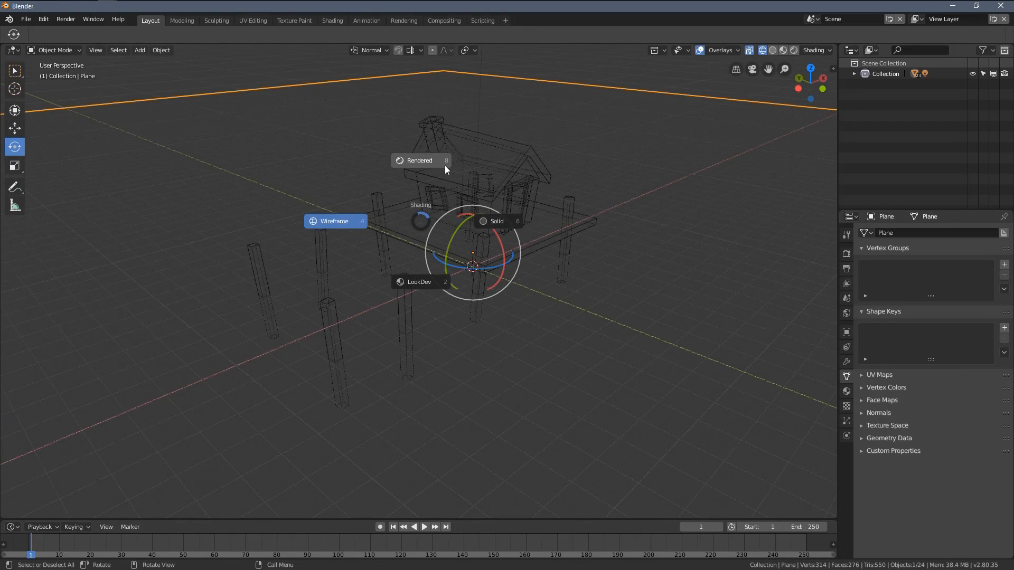
{"action": "left_click", "coordinate": [445, 166]}
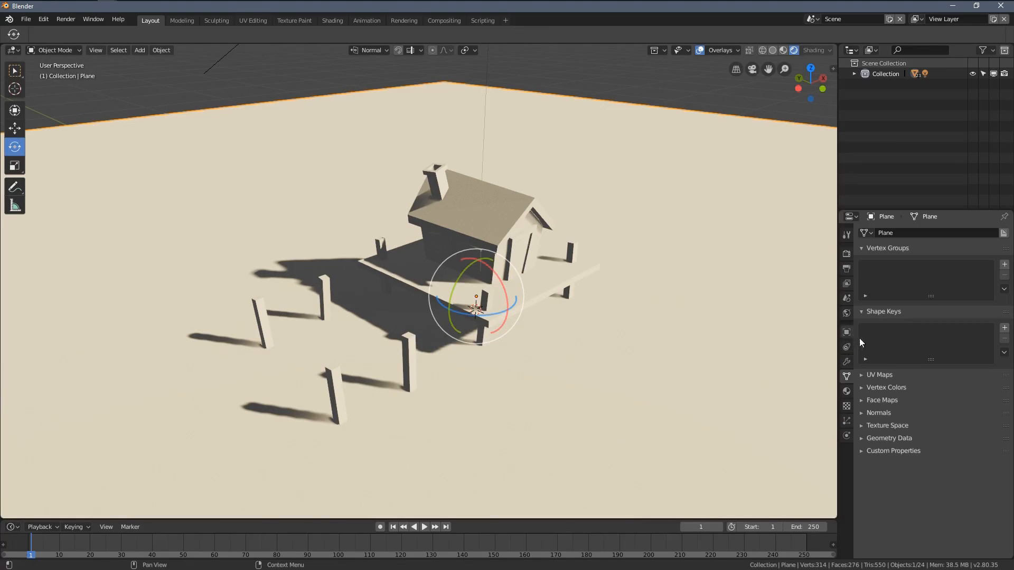
Step: Add a new material to the ground plane and set its base color to a bright light blue
{"action": "left_click", "coordinate": [846, 393]}
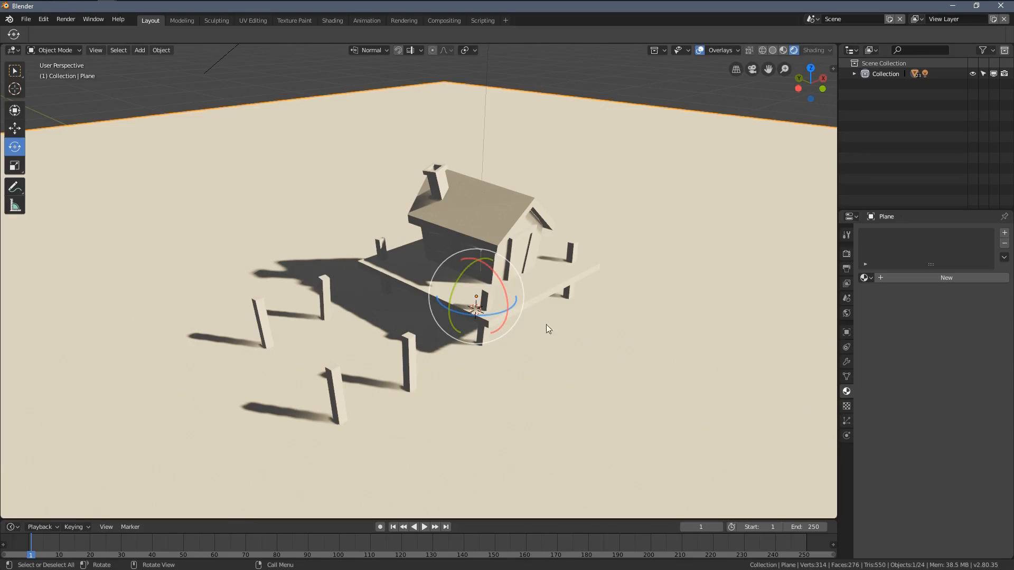
{"action": "middle_click_drag", "start_coordinate": [492, 323], "coordinate": [483, 318]}
{"action": "left_click", "coordinate": [936, 278]}
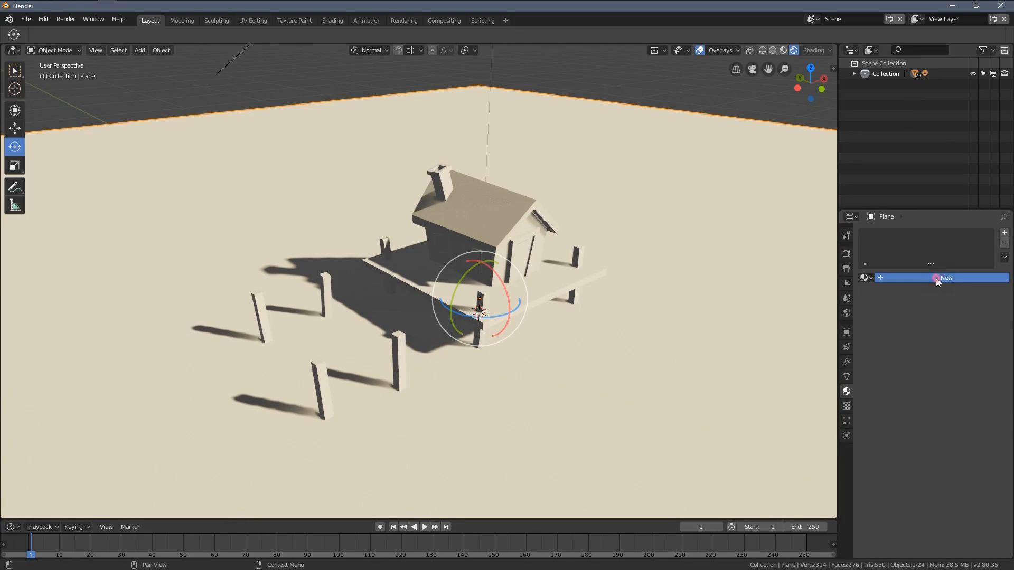
{"action": "scroll", "coordinate": [917, 422], "scroll_direction": "down", "scroll_amount": 8}
{"action": "scroll", "coordinate": [977, 344], "scroll_direction": "down", "scroll_amount": 2}
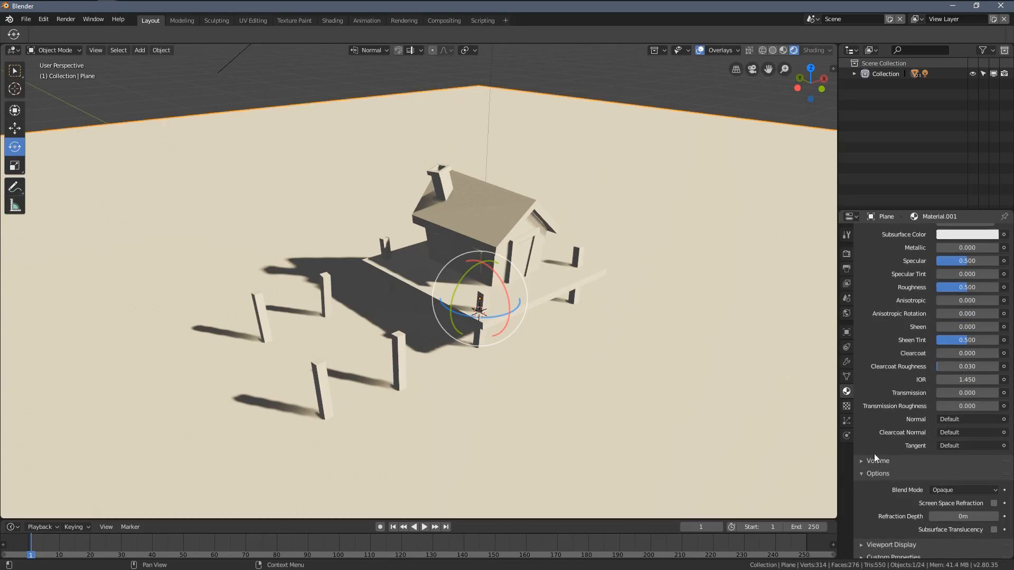
{"action": "left_click", "coordinate": [867, 474]}
{"action": "scroll", "coordinate": [940, 295], "scroll_direction": "up", "scroll_amount": 6}
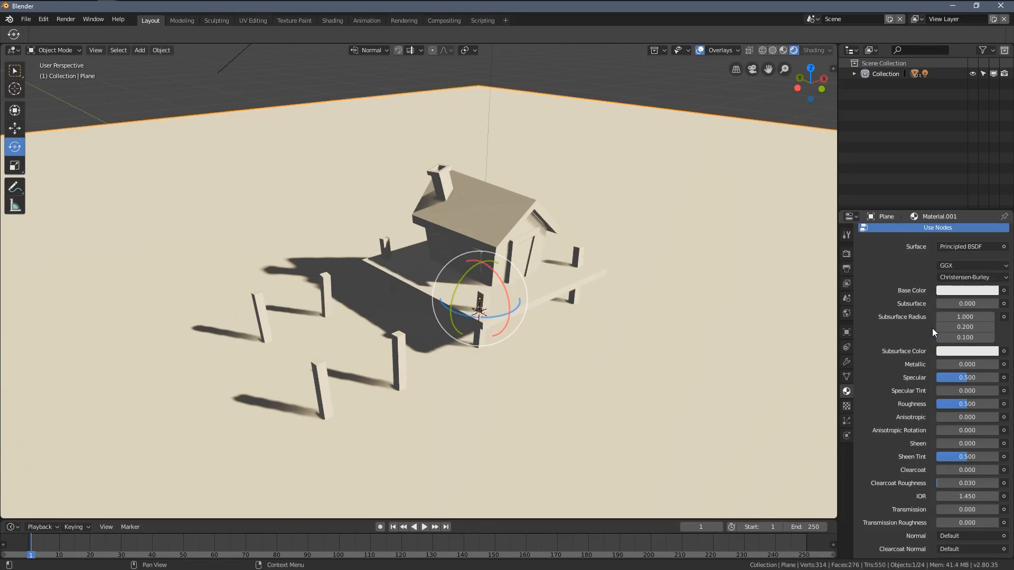
{"action": "scroll", "coordinate": [902, 318], "scroll_direction": "up", "scroll_amount": 5}
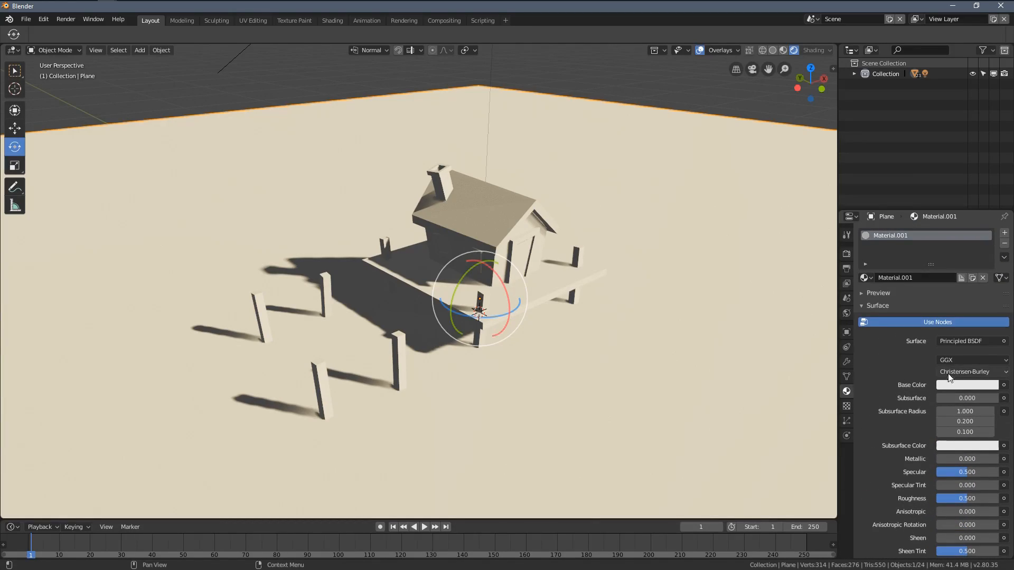
{"action": "left_click", "coordinate": [955, 384]}
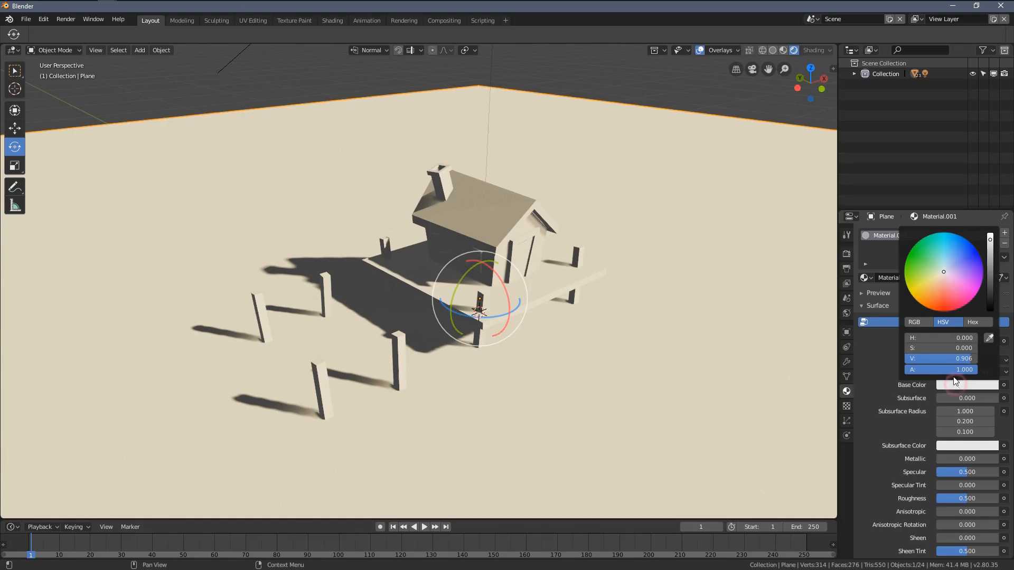
{"action": "left_click_drag", "start_coordinate": [943, 265], "coordinate": [950, 249]}
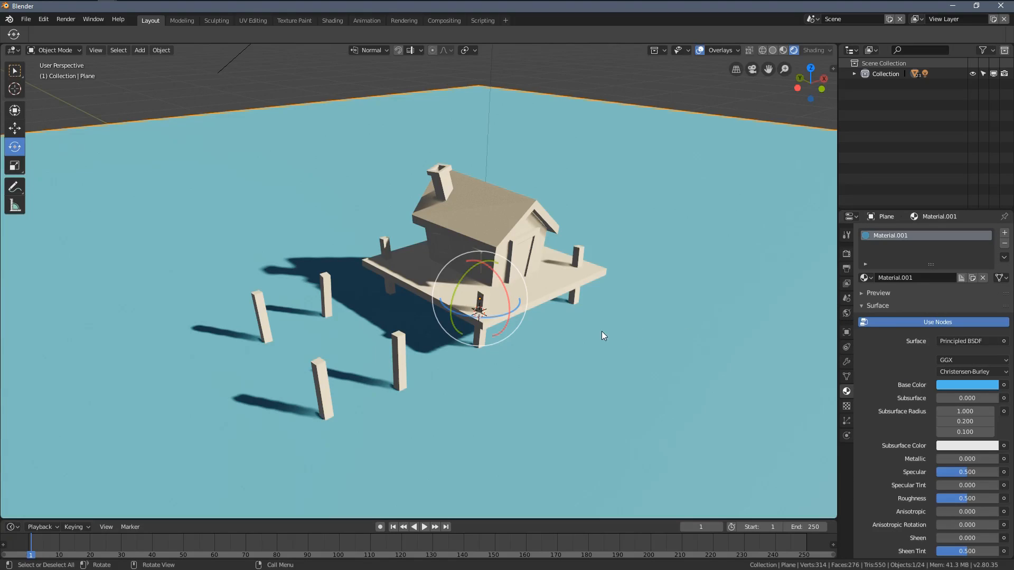
Step: Select the house roof and change its material's base color to orange
{"action": "middle_click_drag", "start_coordinate": [447, 325], "coordinate": [353, 310]}
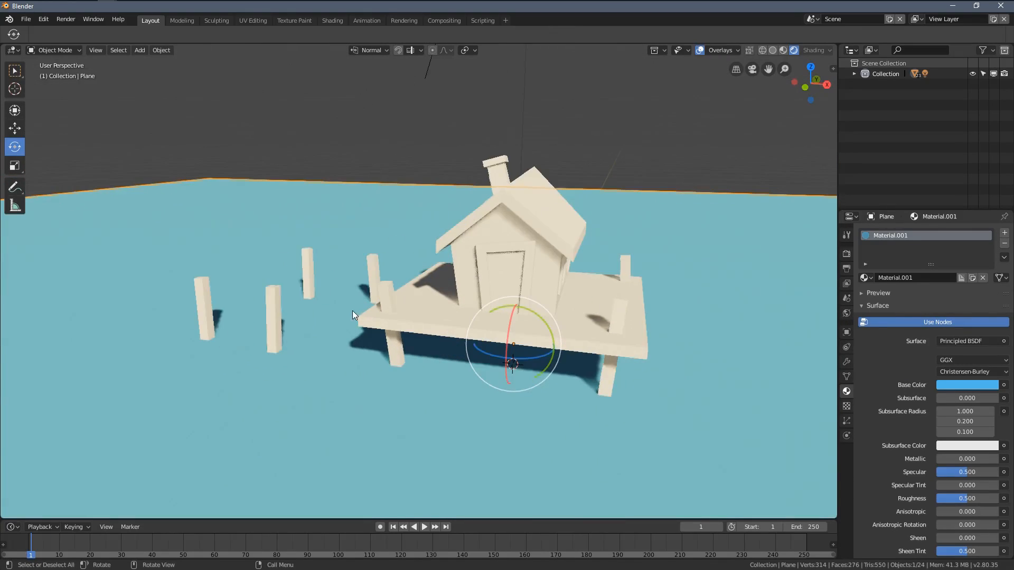
{"action": "scroll", "coordinate": [413, 317], "scroll_direction": "up", "scroll_amount": 4}
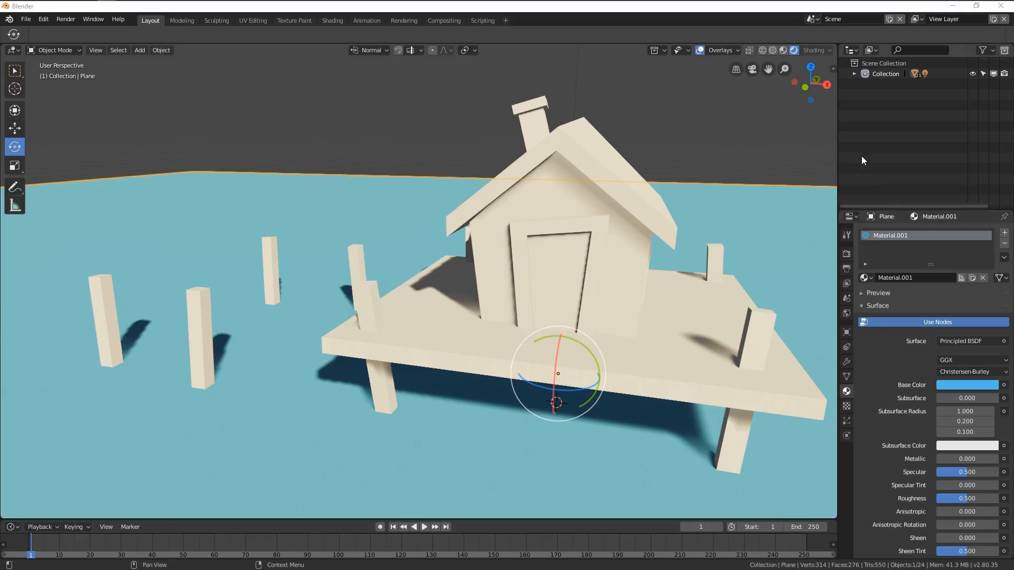
{"action": "middle_click_drag", "start_coordinate": [634, 274], "coordinate": [464, 238]}
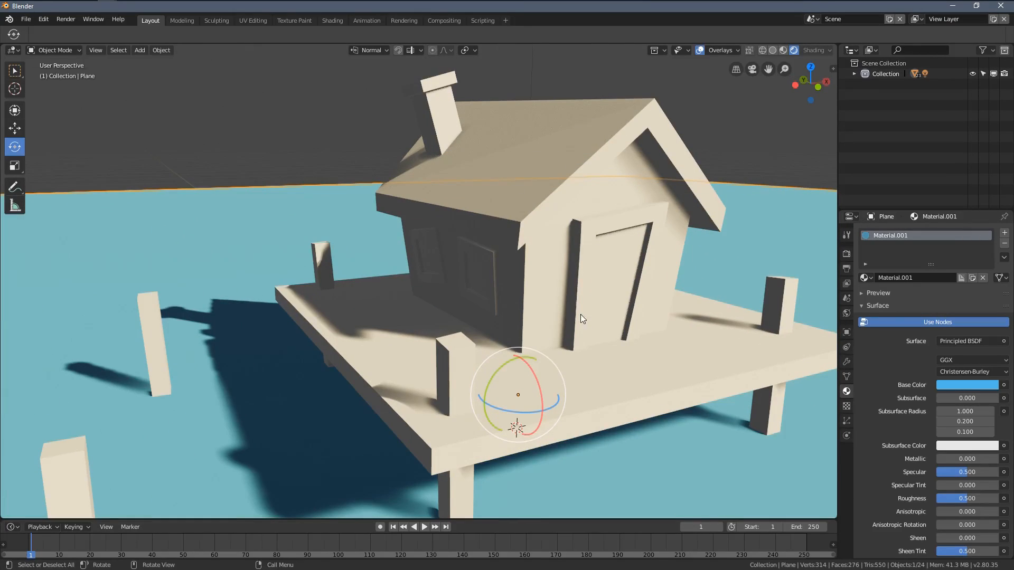
{"action": "key", "text": "alt+a"}
{"action": "middle_click_drag", "start_coordinate": [442, 398], "coordinate": [426, 157]}
{"action": "left_click", "coordinate": [426, 156]}
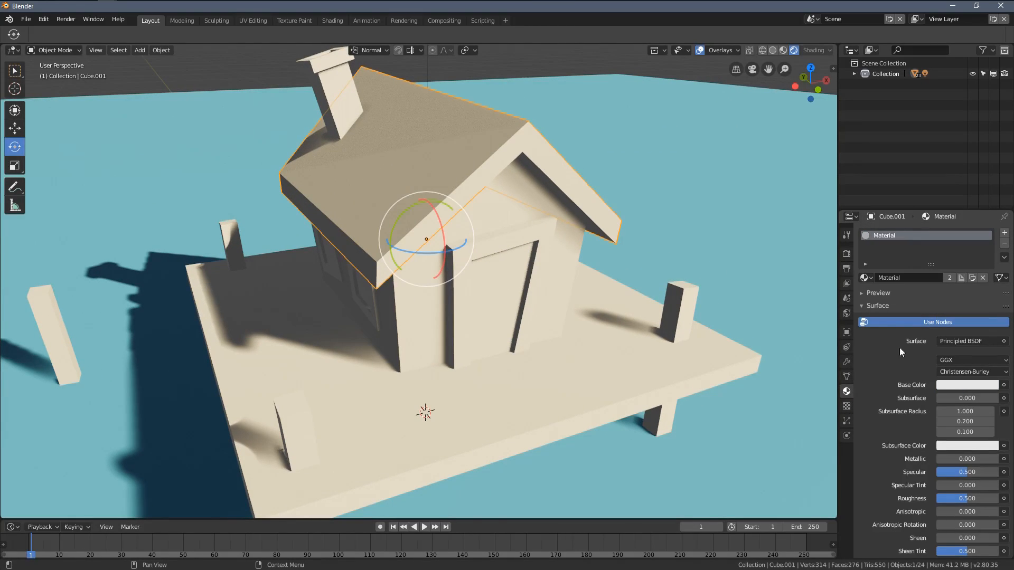
{"action": "left_click", "coordinate": [379, 427]}
{"action": "left_click", "coordinate": [404, 191]}
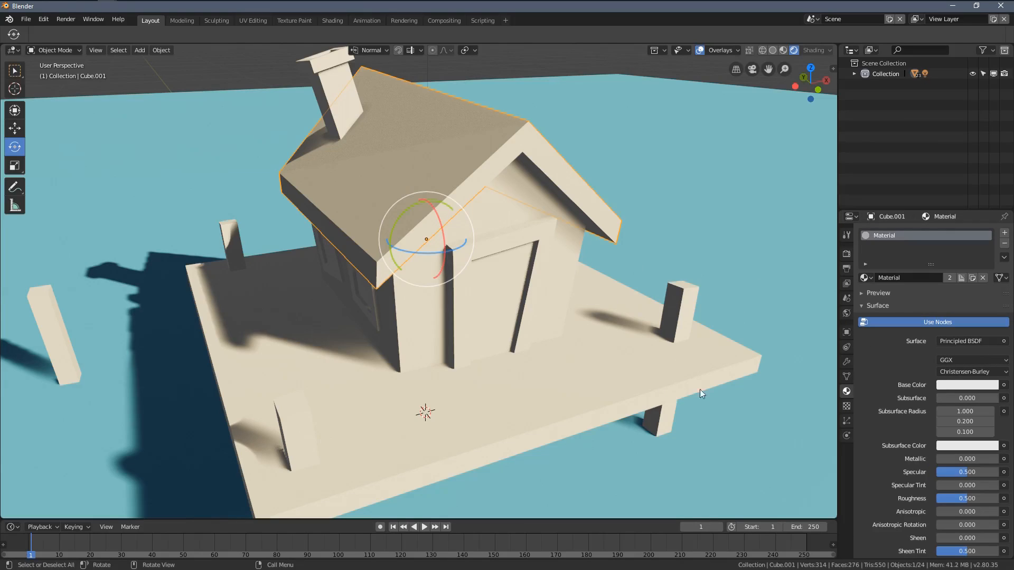
{"action": "left_click", "coordinate": [948, 386]}
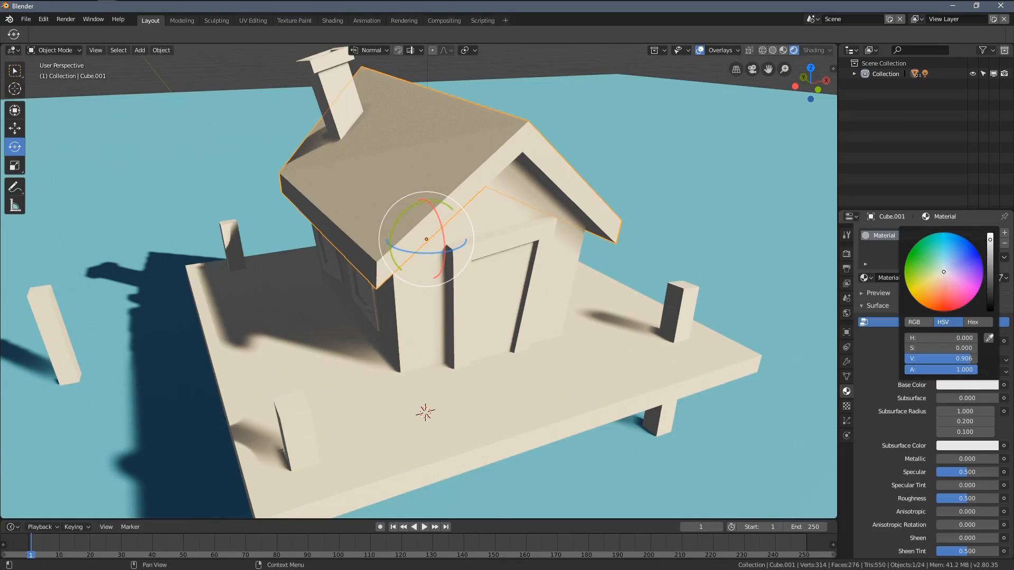
{"action": "mouse_move", "coordinate": [943, 272]}
{"action": "left_mouse_down"}
{"action": "mouse_move", "coordinate": [926, 290]}
{"action": "mouse_move", "coordinate": [935, 297]}
{"action": "left_mouse_up"}
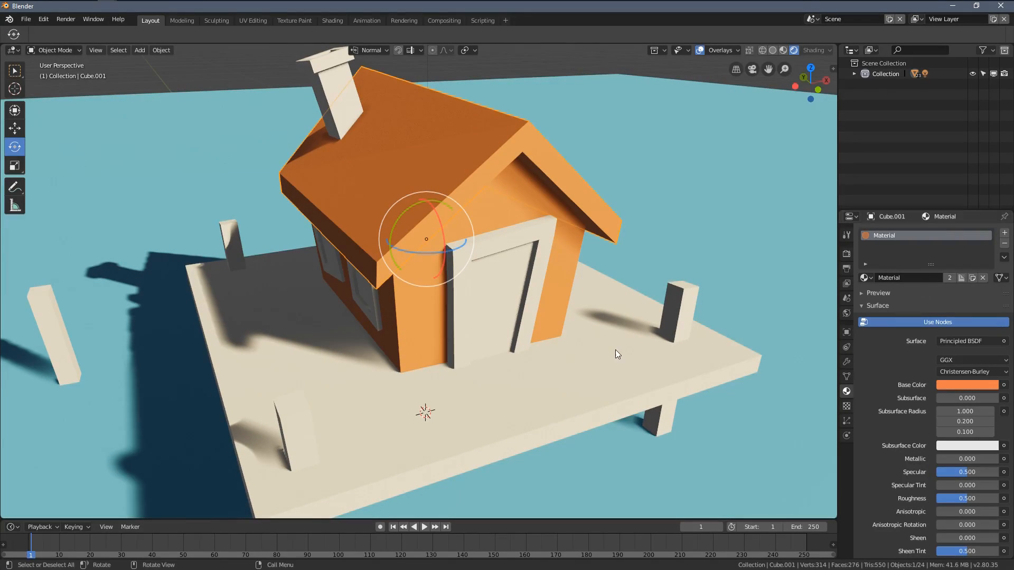
Step: Assign the existing orange material, Material, to the platform beneath the house
{"action": "middle_click_drag", "start_coordinate": [616, 350], "coordinate": [381, 153]}
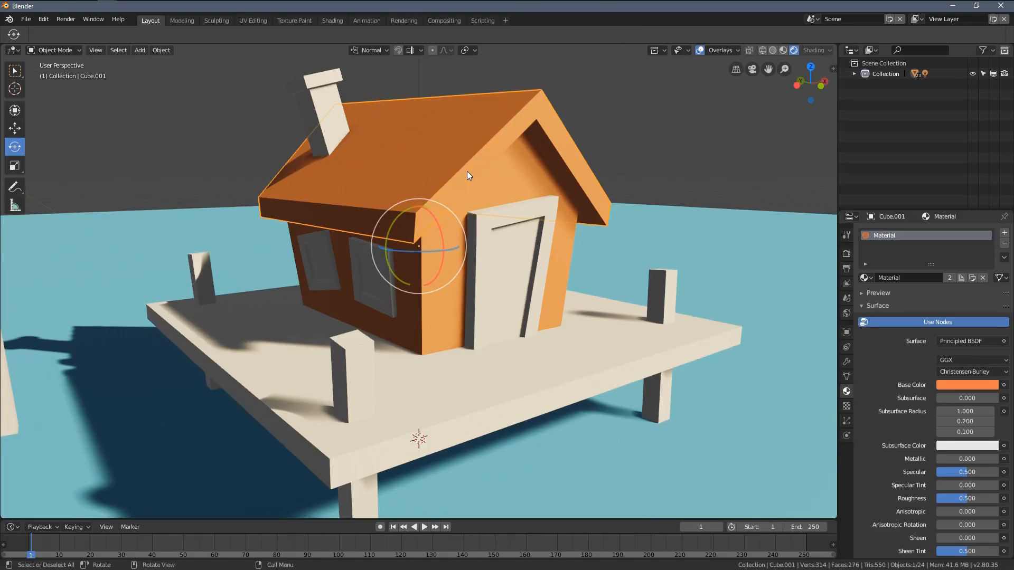
{"action": "middle_click_drag", "start_coordinate": [468, 175], "coordinate": [535, 248]}
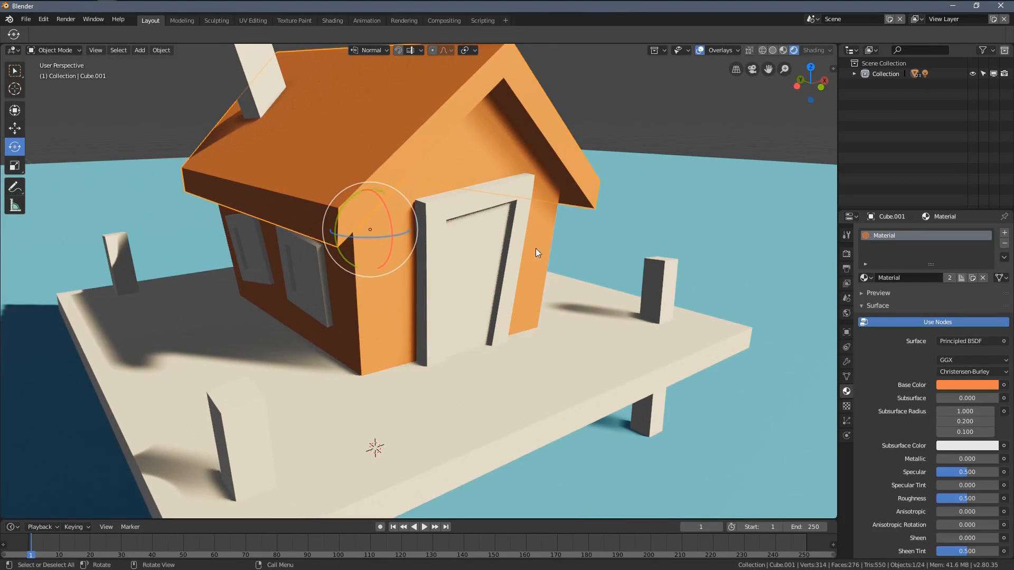
{"action": "left_click", "coordinate": [612, 321]}
{"action": "middle_click_drag", "start_coordinate": [611, 321], "coordinate": [593, 270]}
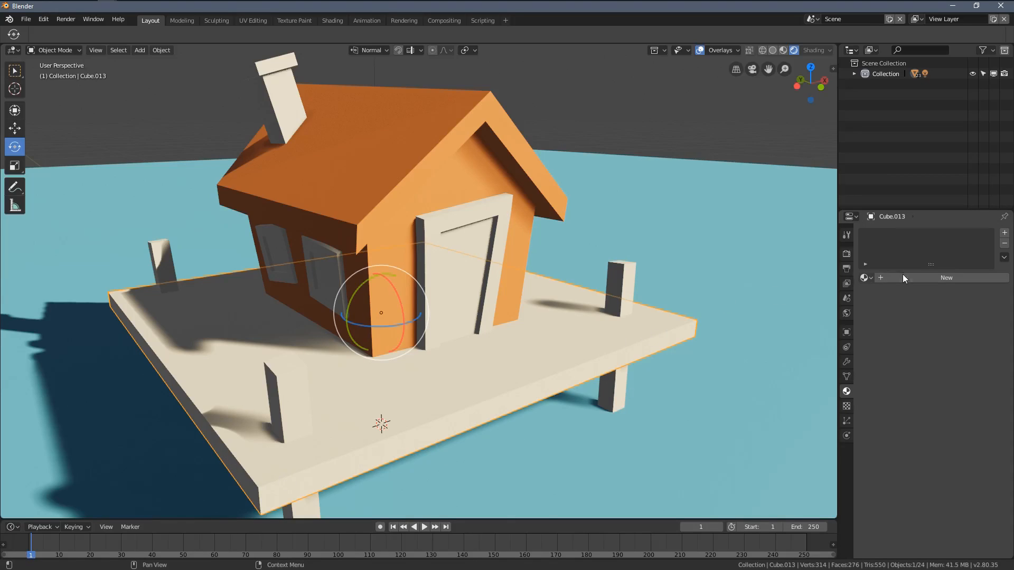
{"action": "left_click", "coordinate": [864, 277]}
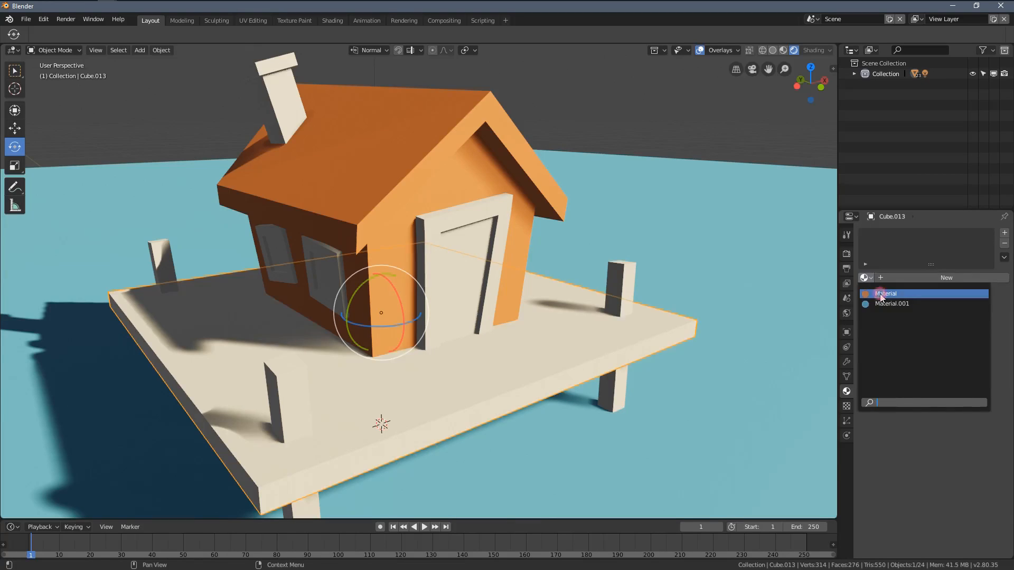
{"action": "left_click", "coordinate": [879, 293]}
Step: Select the house walls and unlink the orange material from them
{"action": "middle_click_drag", "start_coordinate": [591, 329], "coordinate": [454, 235]}
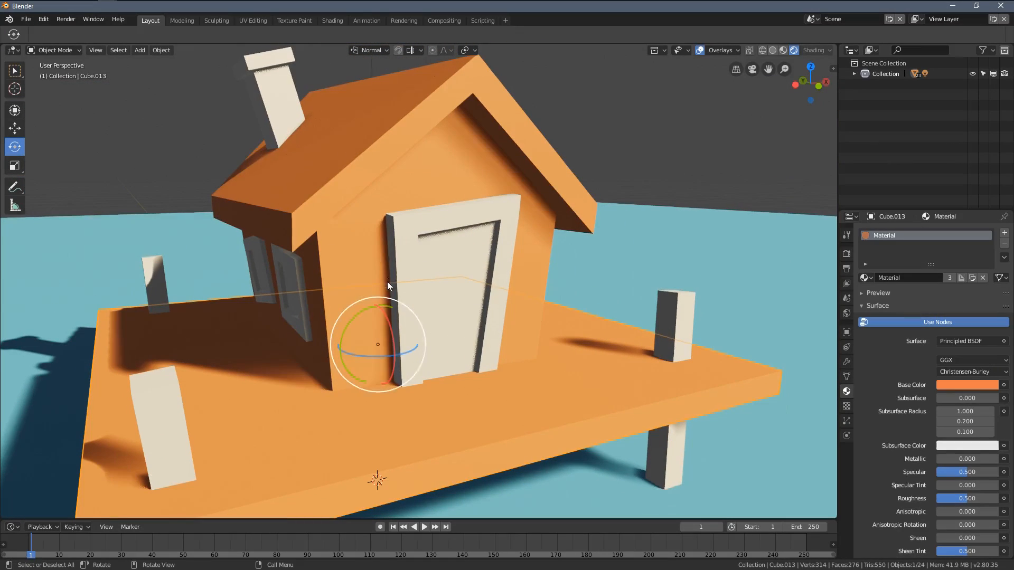
{"action": "left_click", "coordinate": [425, 180]}
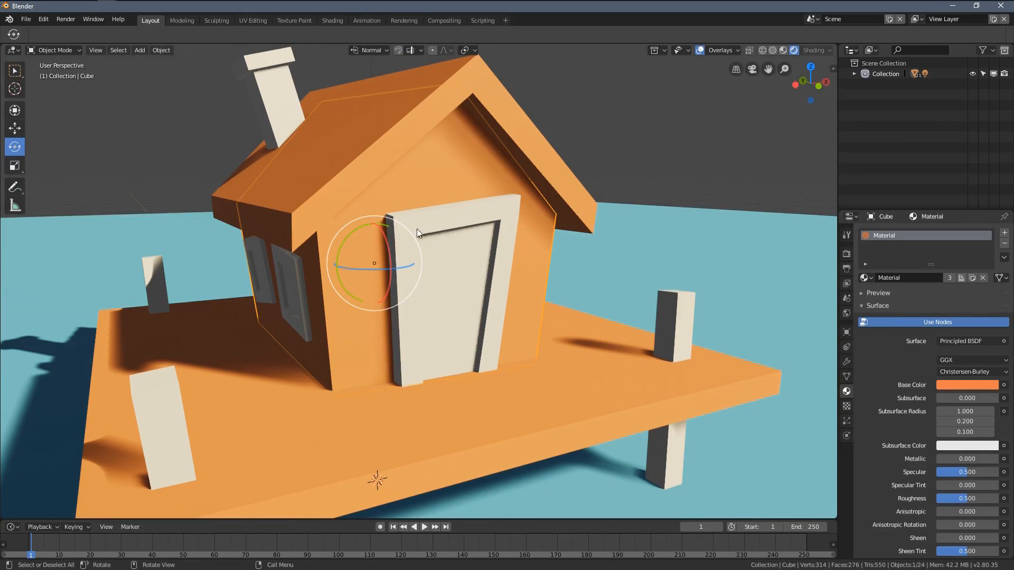
{"action": "scroll", "coordinate": [488, 180], "scroll_direction": "up", "scroll_amount": 4}
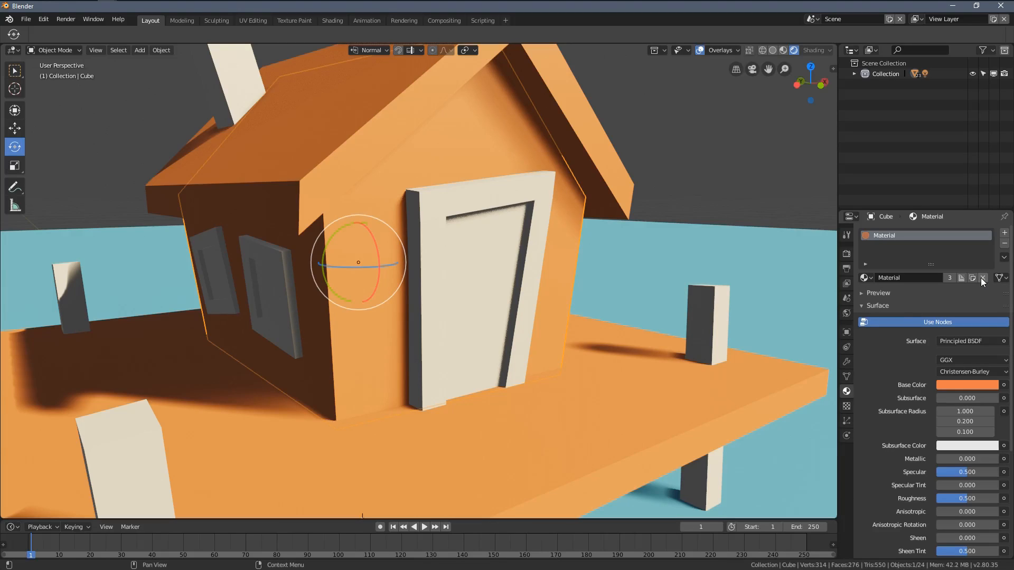
{"action": "left_click", "coordinate": [982, 278]}
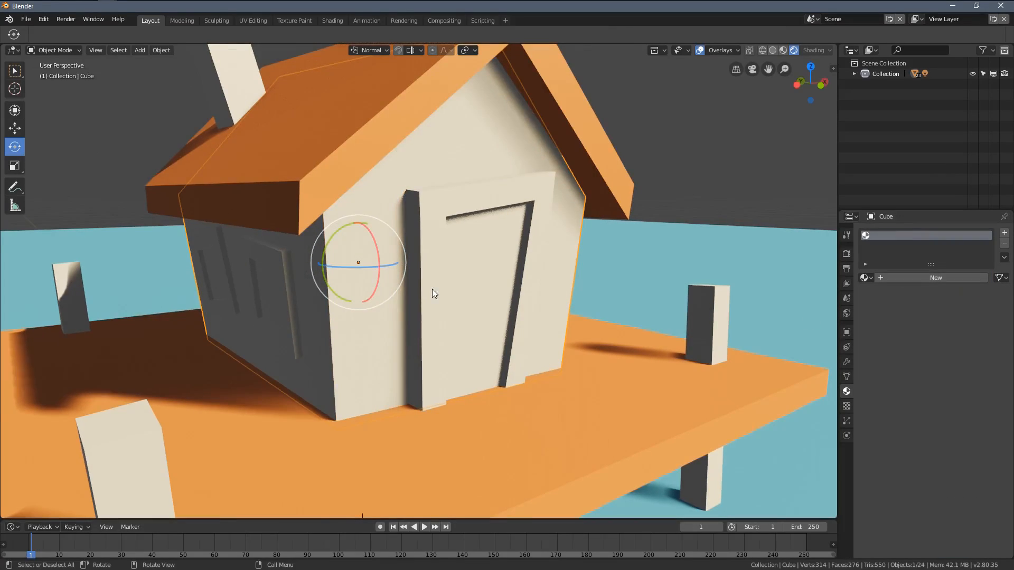
{"action": "middle_click_drag", "start_coordinate": [432, 290], "coordinate": [477, 289]}
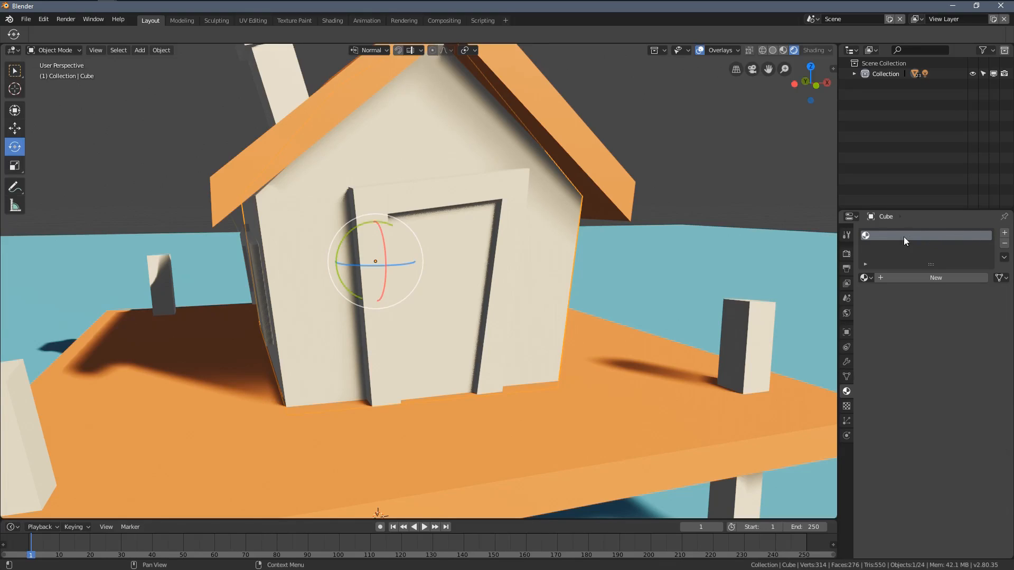
{"action": "scroll", "coordinate": [702, 332], "scroll_direction": "down", "scroll_amount": 4}
{"action": "left_click", "coordinate": [639, 324]}
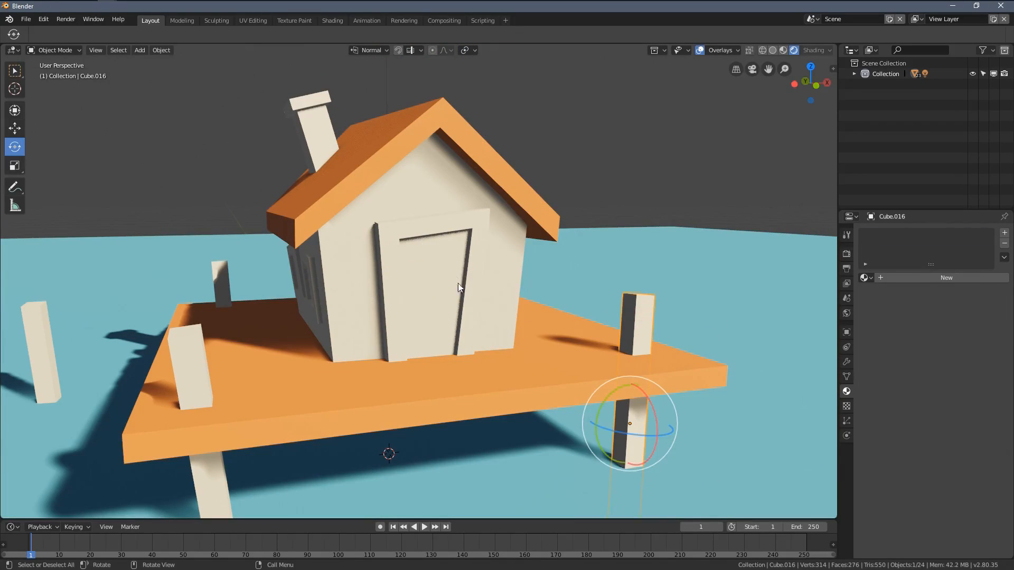
{"action": "left_click", "coordinate": [504, 267]}
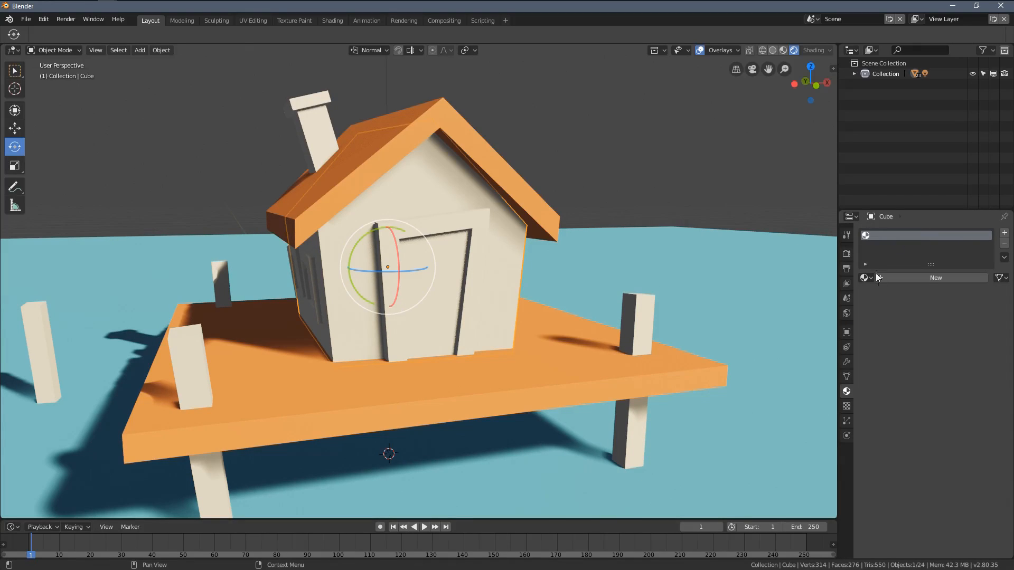
{"action": "middle_click_drag", "start_coordinate": [518, 260], "coordinate": [534, 266]}
{"action": "middle_click_drag", "start_coordinate": [332, 192], "coordinate": [347, 210], "text": "shift"}
Step: Add a new material to the door frame and set its base color to yellow-orange with hue 0.096 and saturation 0.681
{"action": "scroll", "coordinate": [348, 211], "scroll_direction": "up", "scroll_amount": 1}
{"action": "middle_click_drag", "start_coordinate": [439, 269], "coordinate": [417, 270]}
{"action": "middle_click_drag", "start_coordinate": [478, 313], "coordinate": [493, 254]}
{"action": "left_click", "coordinate": [443, 250]}
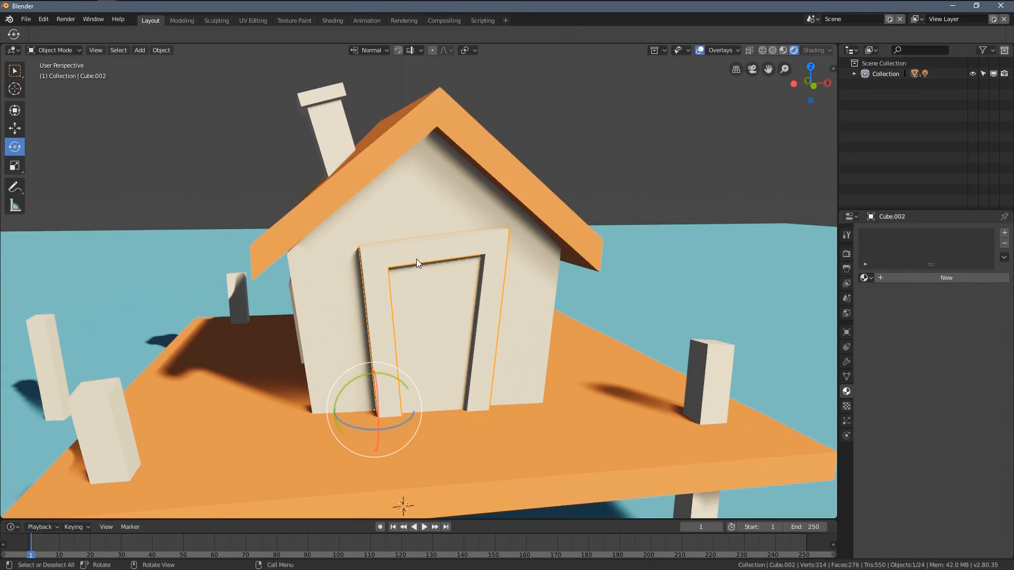
{"action": "left_click", "coordinate": [933, 279]}
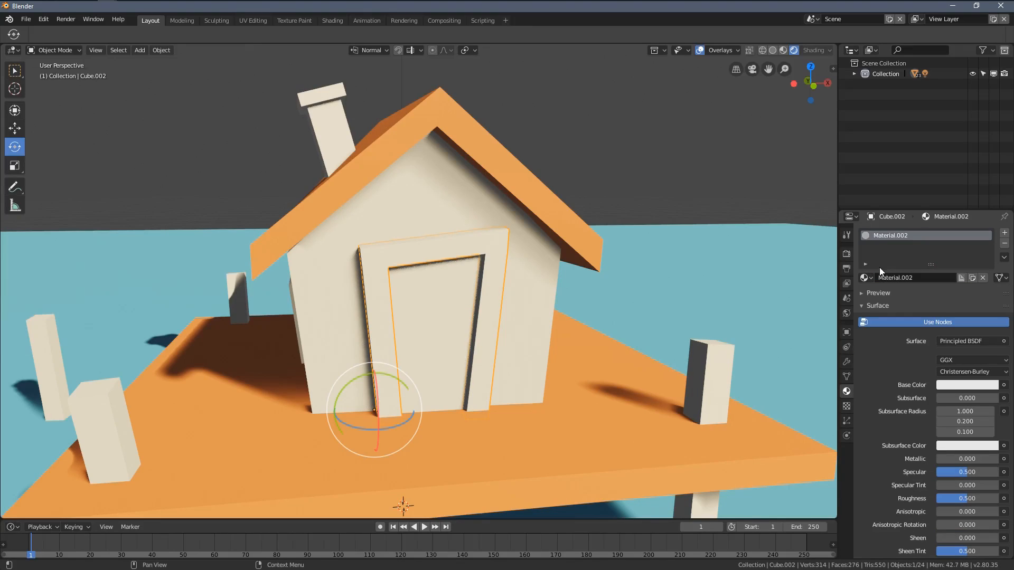
{"action": "left_click", "coordinate": [945, 384]}
{"action": "left_click_drag", "start_coordinate": [947, 277], "coordinate": [928, 294]}
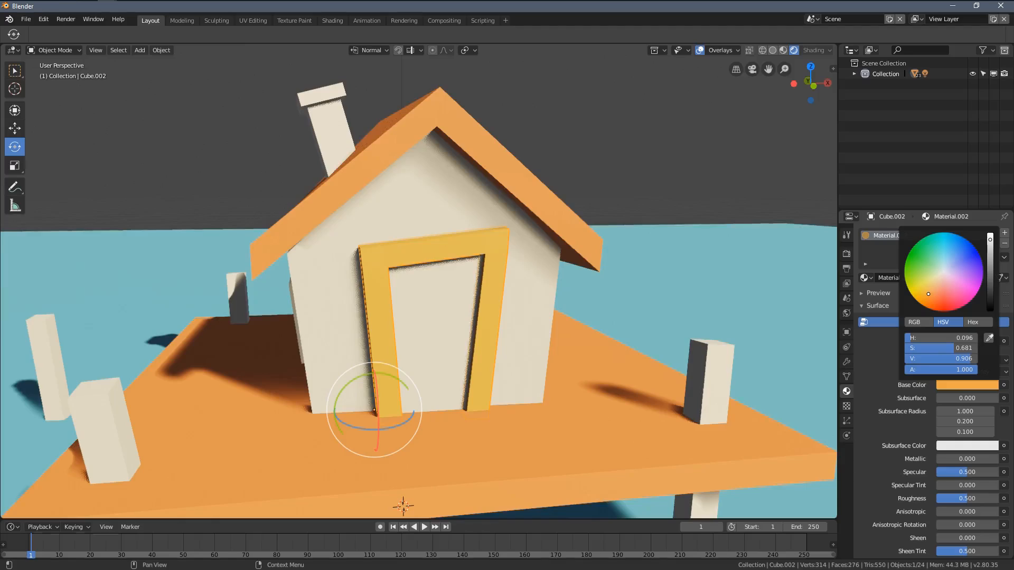
Step: Assign the yellow-orange Material.002 to the door panel inside the frame
{"action": "middle_click_drag", "start_coordinate": [750, 322], "coordinate": [473, 303]}
{"action": "left_click", "coordinate": [508, 310]}
{"action": "left_click", "coordinate": [864, 277]}
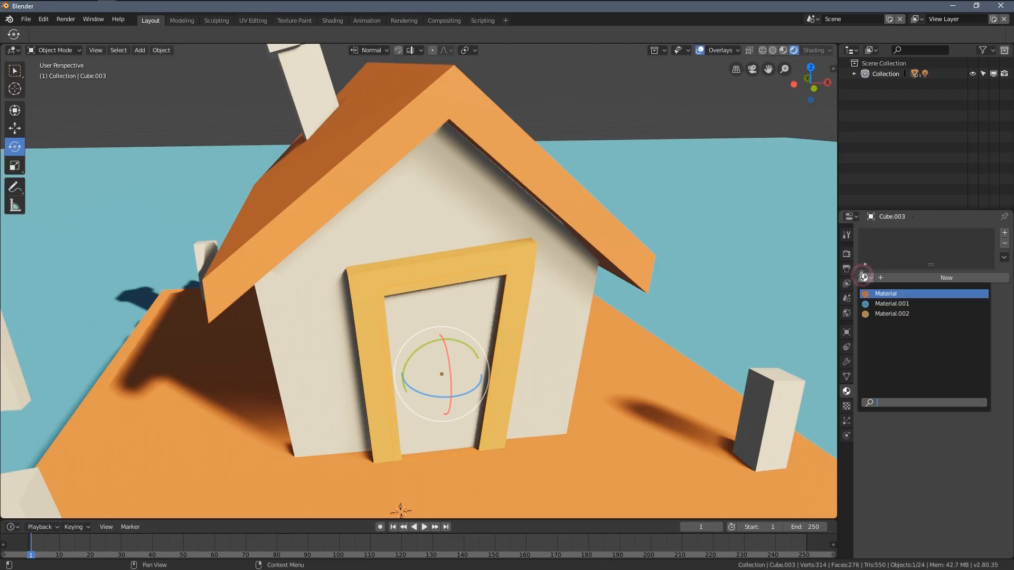
{"action": "left_click", "coordinate": [892, 315]}
Step: Apply Material.002 to both window frames on the sunlit side wall of the house
{"action": "middle_click_drag", "start_coordinate": [469, 318], "coordinate": [417, 310]}
{"action": "left_click", "coordinate": [417, 308]}
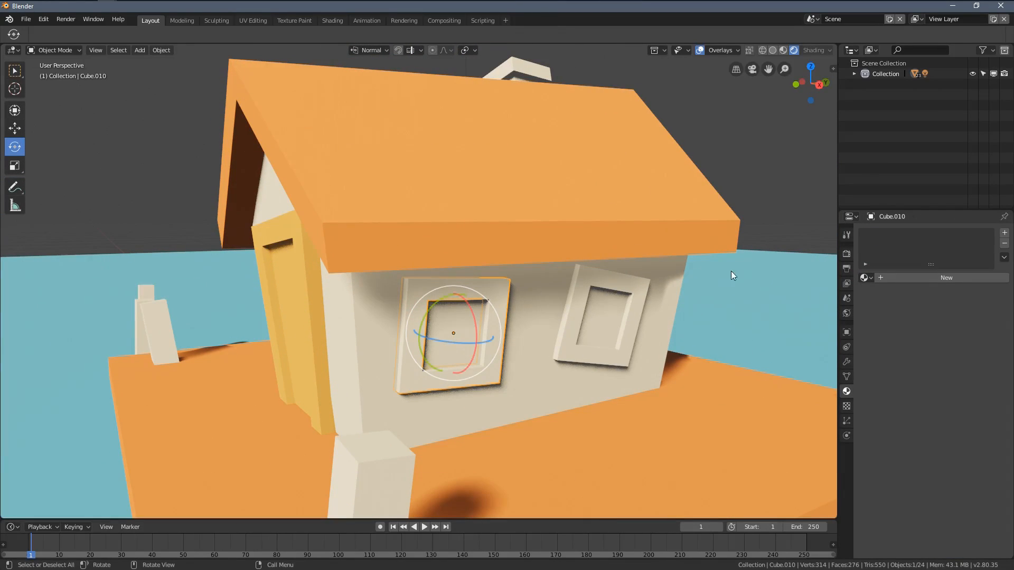
{"action": "left_click", "coordinate": [864, 278]}
{"action": "left_click", "coordinate": [879, 315]}
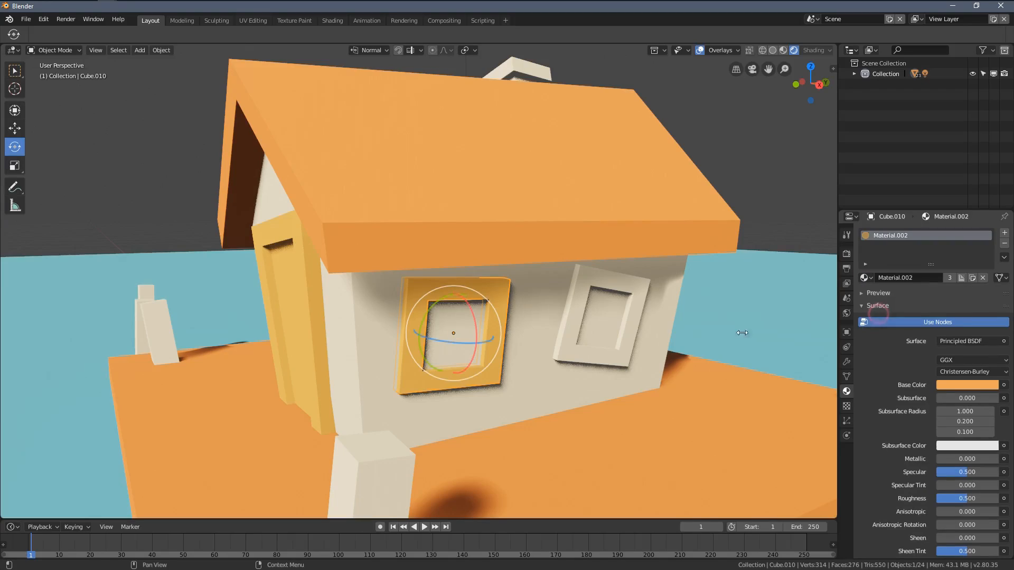
{"action": "left_click", "coordinate": [591, 280]}
{"action": "left_click", "coordinate": [864, 278]}
{"action": "left_click", "coordinate": [878, 314]}
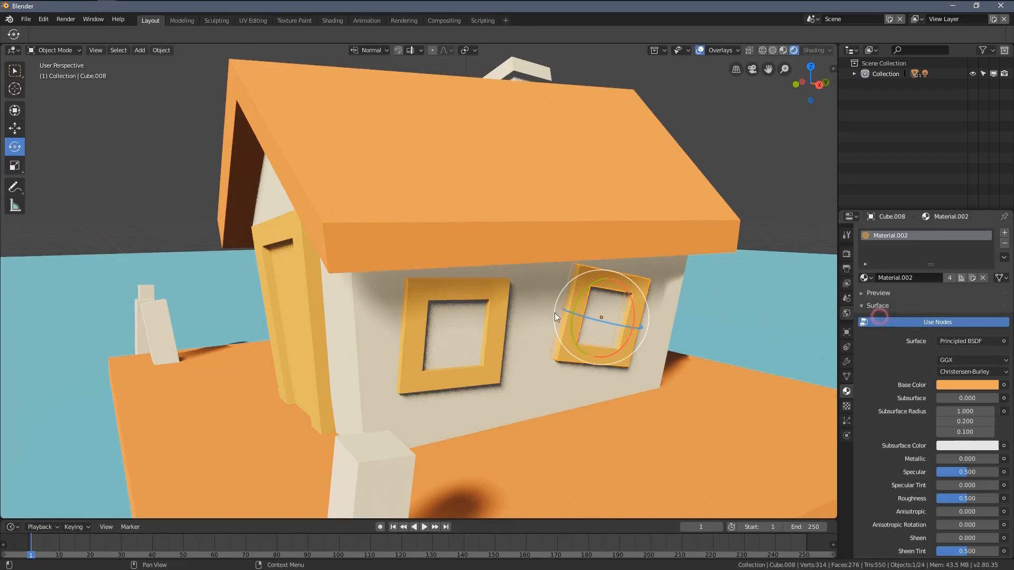
Step: Apply Material.002 to both window frames on the shaded side wall below the chimney
{"action": "middle_click_drag", "start_coordinate": [739, 296], "coordinate": [512, 322]}
{"action": "left_click", "coordinate": [498, 322]}
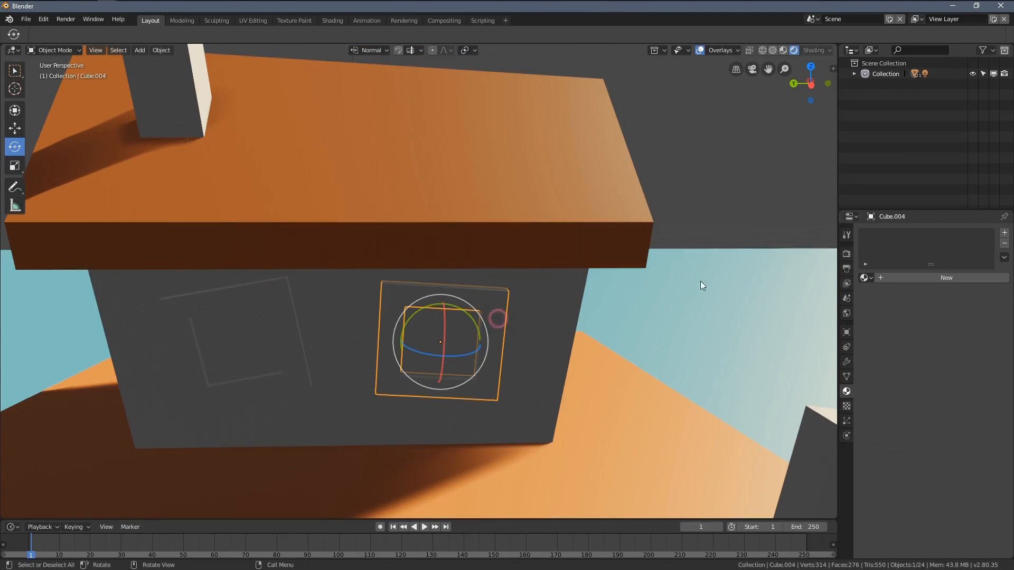
{"action": "left_click", "coordinate": [864, 277]}
{"action": "left_click", "coordinate": [868, 313]}
{"action": "left_click", "coordinate": [294, 335]}
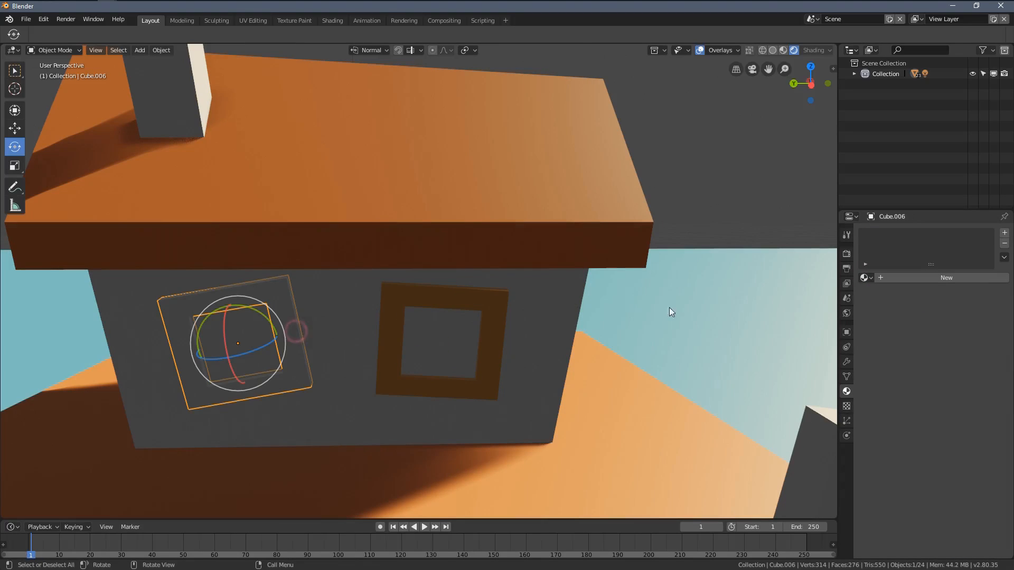
{"action": "left_click", "coordinate": [864, 277]}
{"action": "left_click", "coordinate": [874, 315]}
Step: Assign Material.002 to the two nearest freestanding posts in the water beside the platform
{"action": "scroll", "coordinate": [448, 273], "scroll_direction": "down", "scroll_amount": 5}
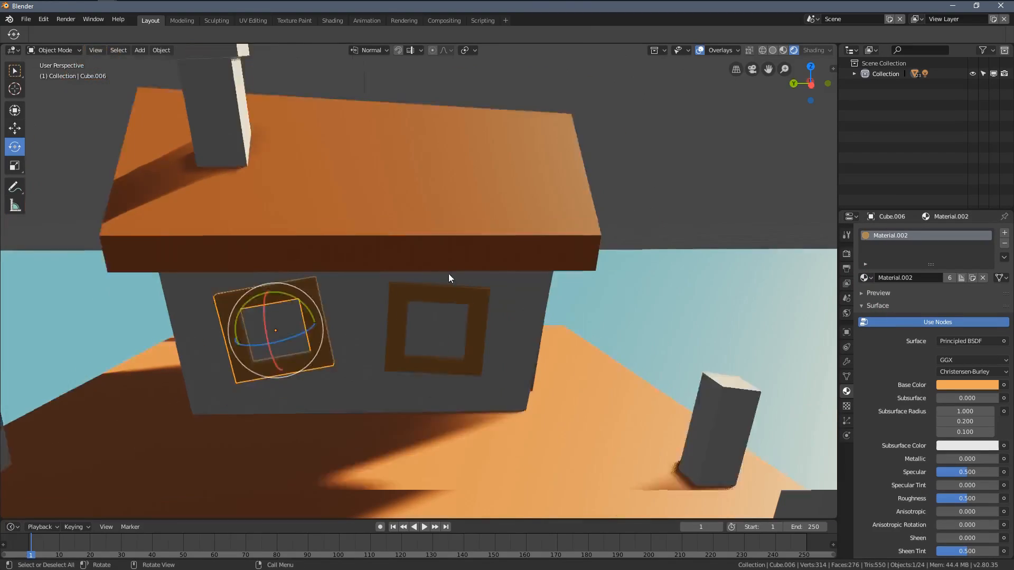
{"action": "middle_click_drag", "start_coordinate": [449, 274], "coordinate": [389, 298]}
{"action": "scroll", "coordinate": [417, 300], "scroll_direction": "down", "scroll_amount": 3}
{"action": "middle_click_drag", "start_coordinate": [388, 297], "coordinate": [470, 272], "text": "shift"}
{"action": "scroll", "coordinate": [470, 271], "scroll_direction": "up", "scroll_amount": 2}
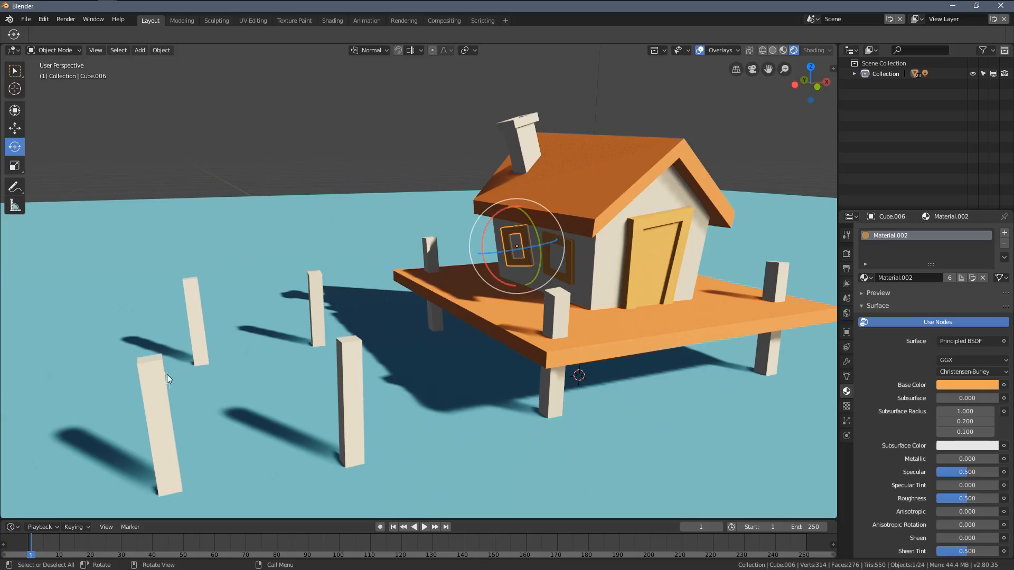
{"action": "left_click", "coordinate": [151, 371]}
{"action": "left_click", "coordinate": [864, 278]}
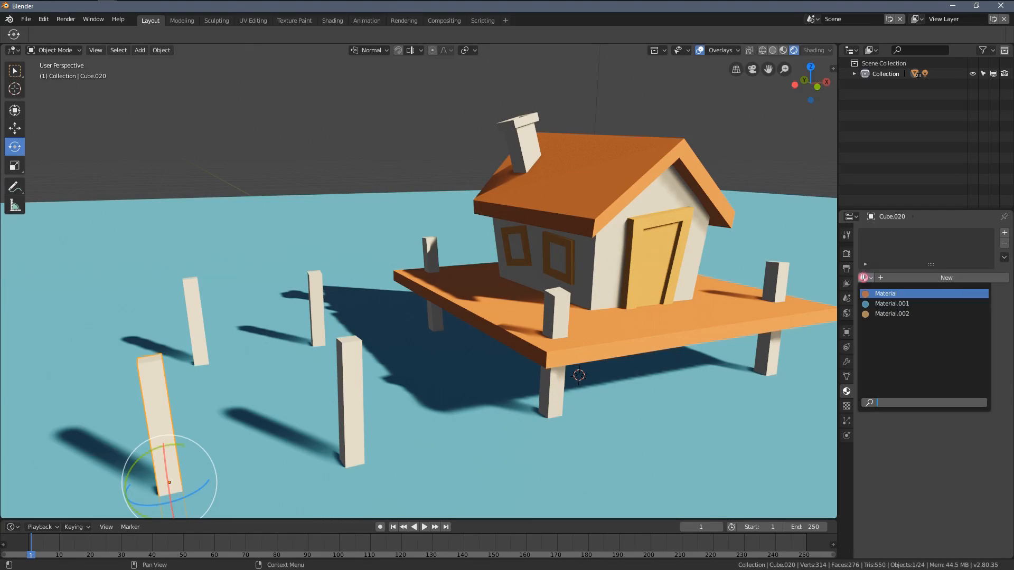
{"action": "left_click", "coordinate": [875, 314]}
{"action": "left_click", "coordinate": [345, 364]}
{"action": "left_click", "coordinate": [863, 278]}
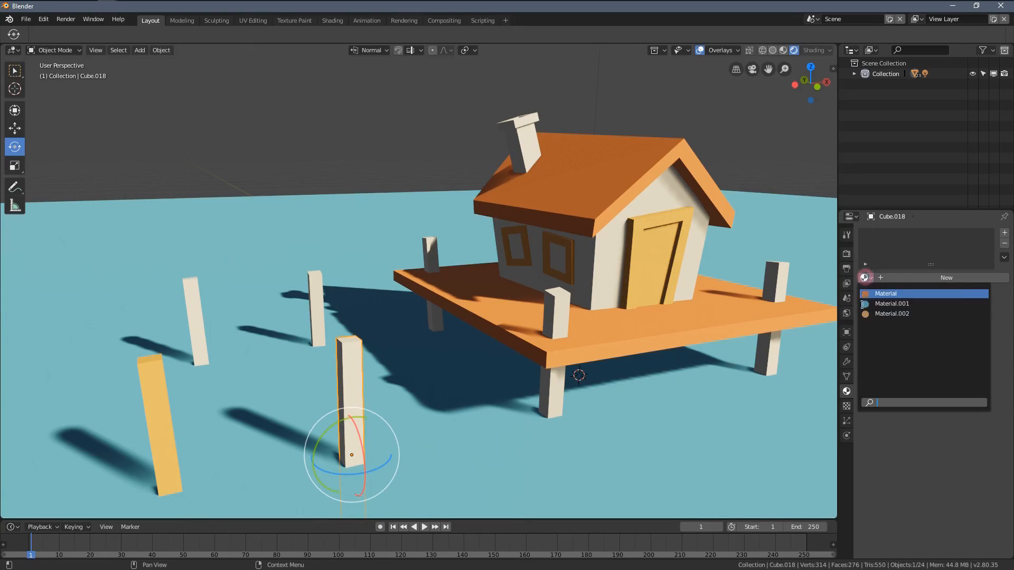
{"action": "left_click", "coordinate": [875, 314]}
Step: Assign Material.002 to the two remaining freestanding posts farther back in the water
{"action": "left_click", "coordinate": [317, 289]}
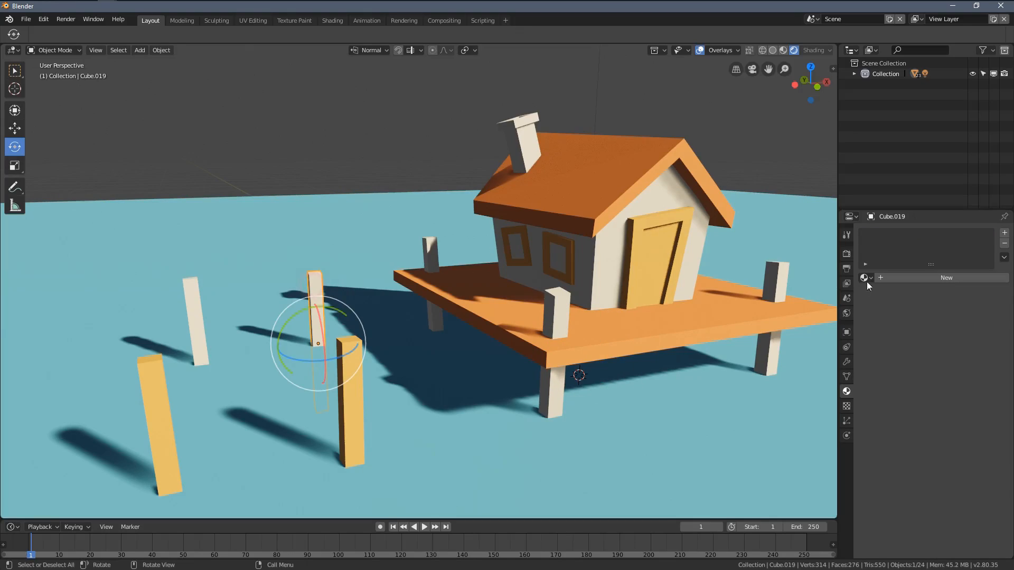
{"action": "left_click", "coordinate": [192, 287], "text": "shift"}
{"action": "middle_click_drag", "start_coordinate": [193, 287], "coordinate": [285, 269]}
{"action": "left_click", "coordinate": [864, 278]}
{"action": "left_click", "coordinate": [874, 314]}
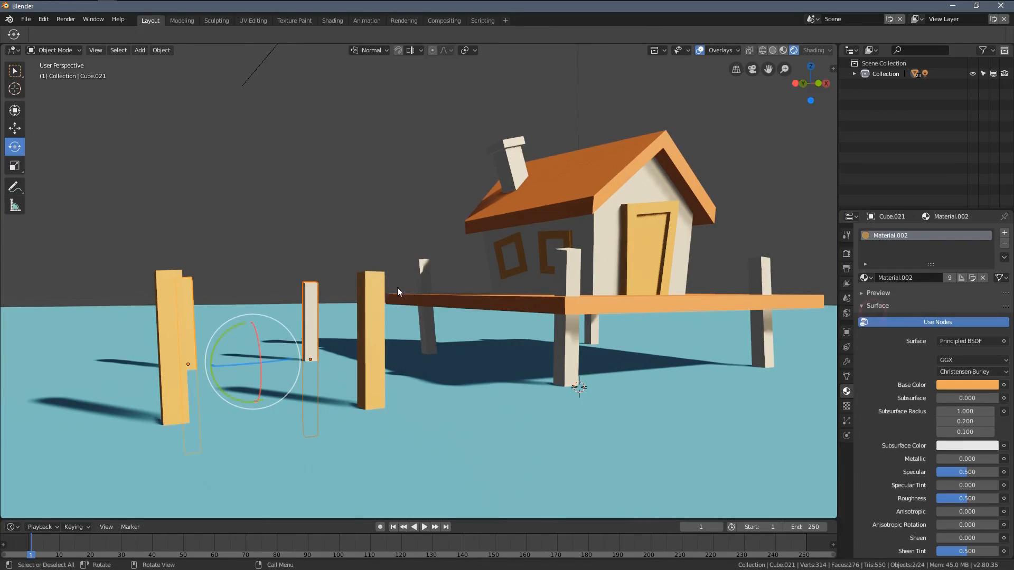
{"action": "middle_click_drag", "start_coordinate": [397, 287], "coordinate": [258, 279]}
{"action": "left_click", "coordinate": [258, 280]}
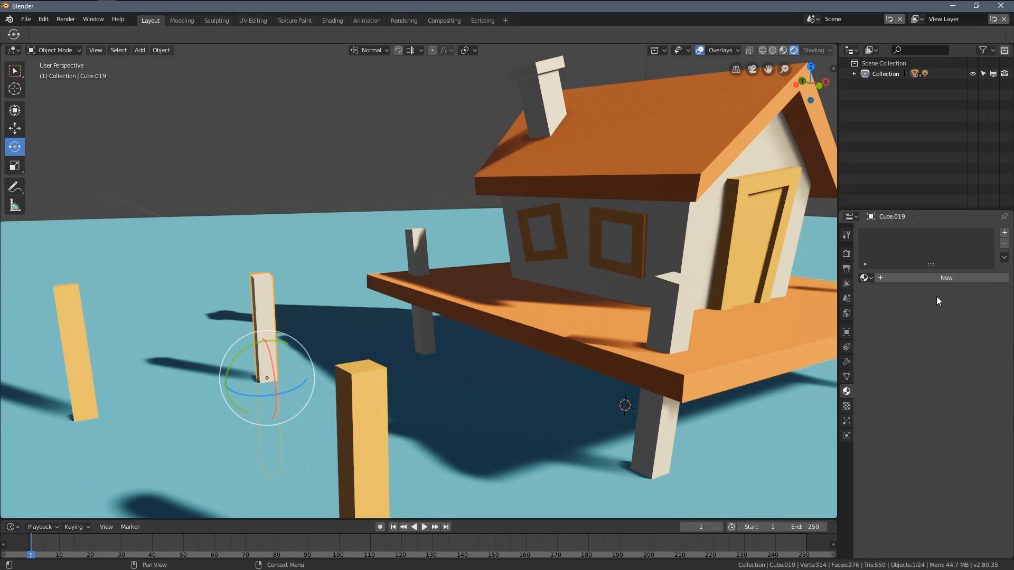
{"action": "left_click", "coordinate": [865, 278]}
{"action": "left_click", "coordinate": [892, 314]}
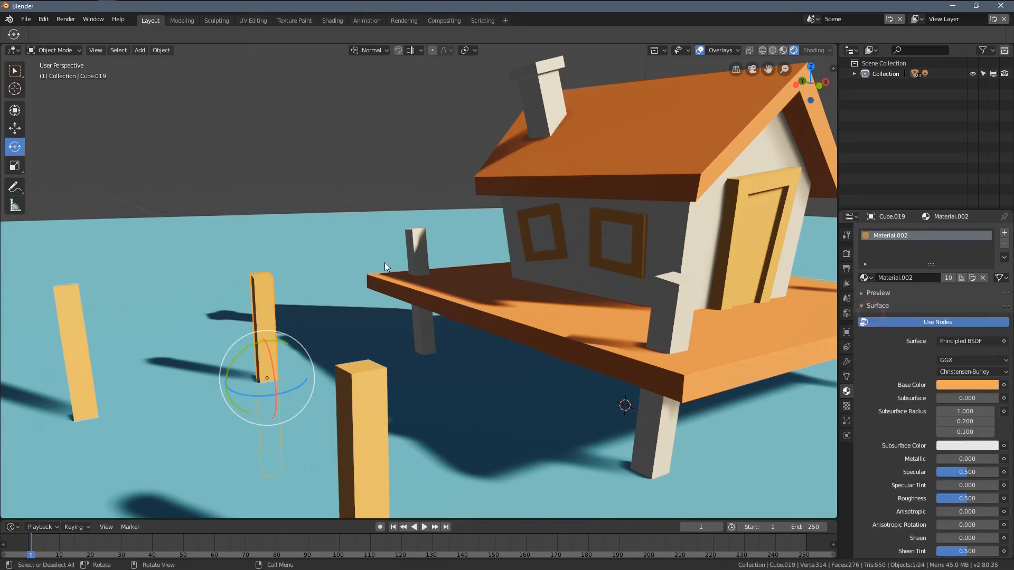
Step: Assign Material.002 to the two platform support posts on the shaded chimney side of the house
{"action": "left_click", "coordinate": [418, 247]}
{"action": "middle_click_drag", "start_coordinate": [420, 243], "coordinate": [746, 255]}
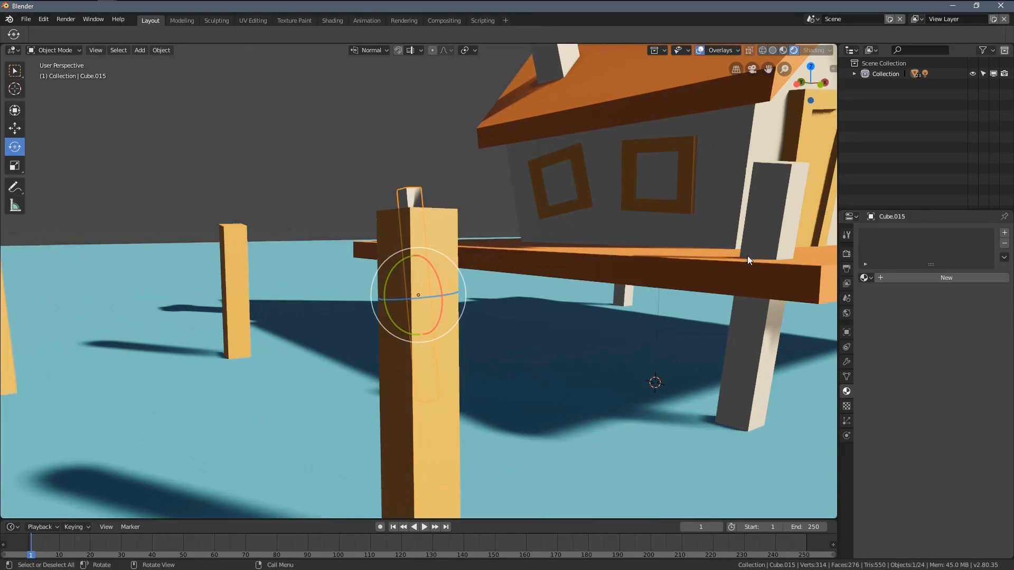
{"action": "left_click", "coordinate": [865, 278]}
{"action": "left_click", "coordinate": [873, 315]}
{"action": "middle_click_drag", "start_coordinate": [723, 315], "coordinate": [592, 232]}
{"action": "left_click", "coordinate": [602, 228]}
{"action": "left_click", "coordinate": [865, 277]}
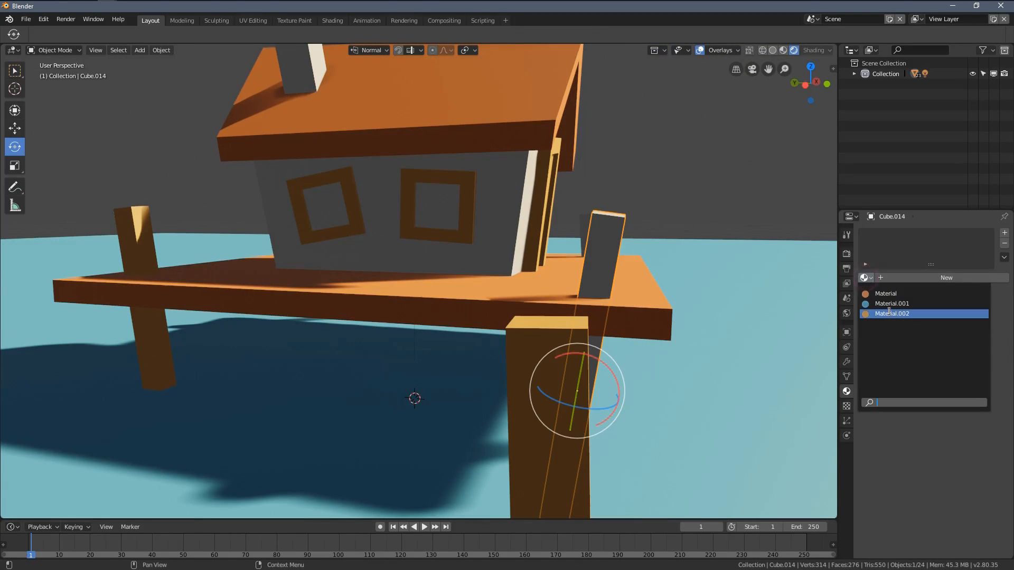
{"action": "left_click", "coordinate": [876, 313]}
Step: Assign Material.002 to the two remaining platform support posts on the sunlit side, and clear the selection
{"action": "middle_click_drag", "start_coordinate": [508, 277], "coordinate": [251, 294]}
{"action": "left_click", "coordinate": [510, 247]}
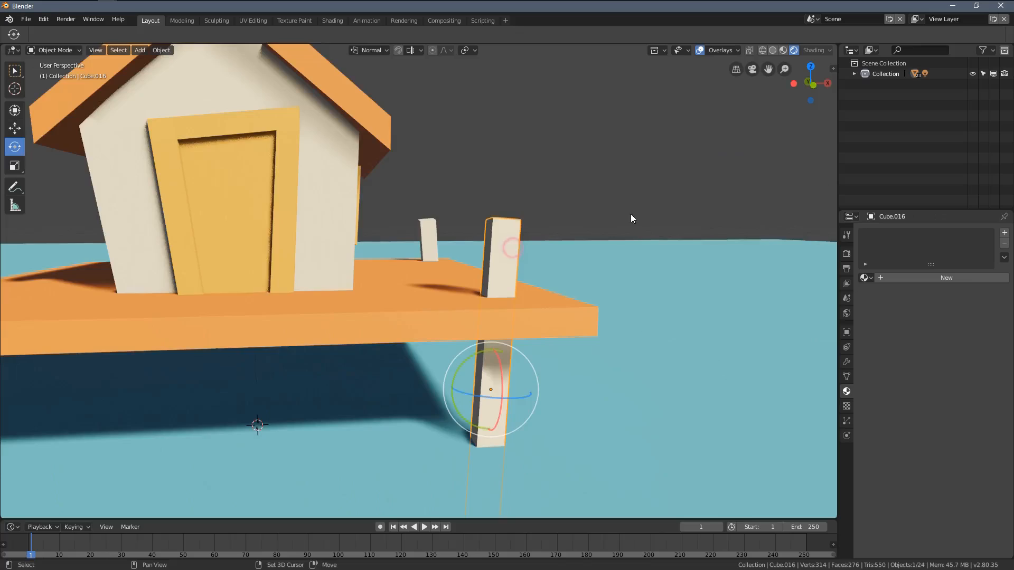
{"action": "middle_click_drag", "start_coordinate": [630, 215], "coordinate": [624, 241], "text": "shift"}
{"action": "left_click", "coordinate": [866, 277]}
{"action": "left_click", "coordinate": [891, 314]}
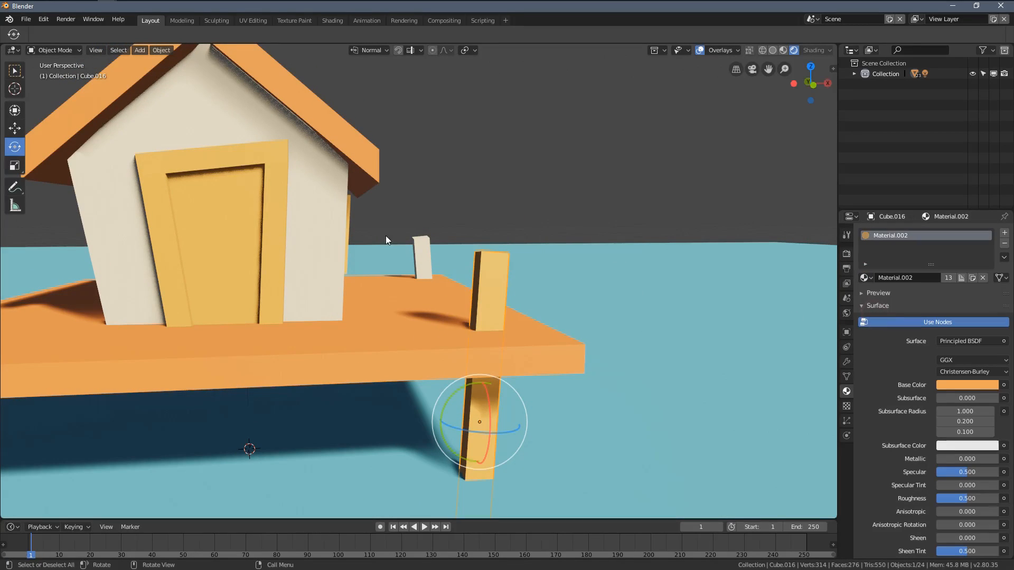
{"action": "left_click", "coordinate": [422, 258]}
{"action": "left_click", "coordinate": [865, 278]}
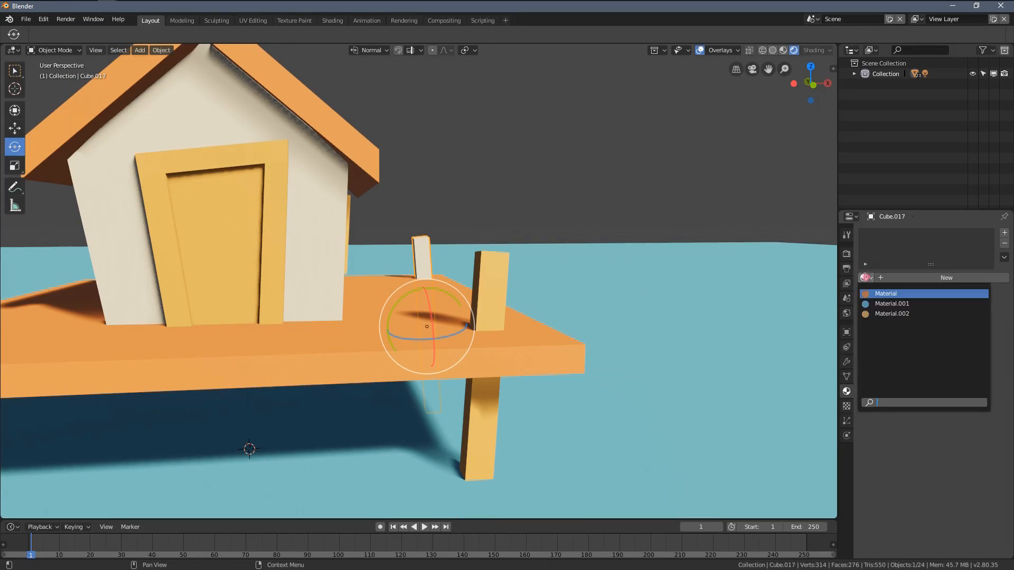
{"action": "left_click", "coordinate": [892, 313]}
{"action": "middle_click_drag", "start_coordinate": [446, 222], "coordinate": [465, 241]}
{"action": "scroll", "coordinate": [390, 229], "scroll_direction": "down", "scroll_amount": 3}
{"action": "scroll", "coordinate": [411, 229], "scroll_direction": "up", "scroll_amount": 3}
{"action": "key", "text": "alt+a"}
{"action": "scroll", "coordinate": [403, 268], "scroll_direction": "up", "scroll_amount": 1}
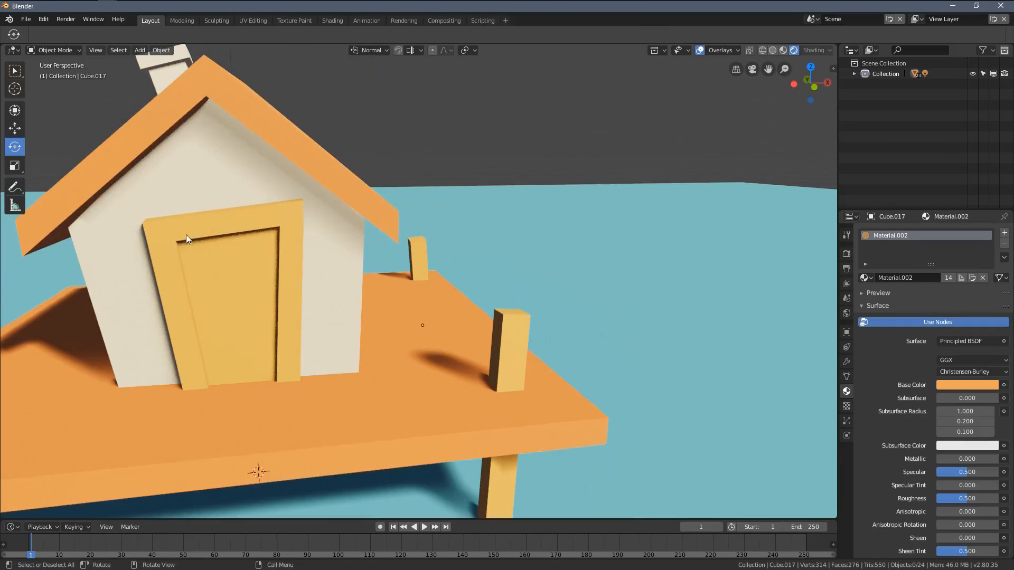
Step: Create a new material with a light orange base color for the sunlit side wall's window pane nearest the door
{"action": "middle_click_drag", "start_coordinate": [188, 240], "coordinate": [411, 250], "text": "shift"}
{"action": "middle_click_drag", "start_coordinate": [411, 250], "coordinate": [365, 264]}
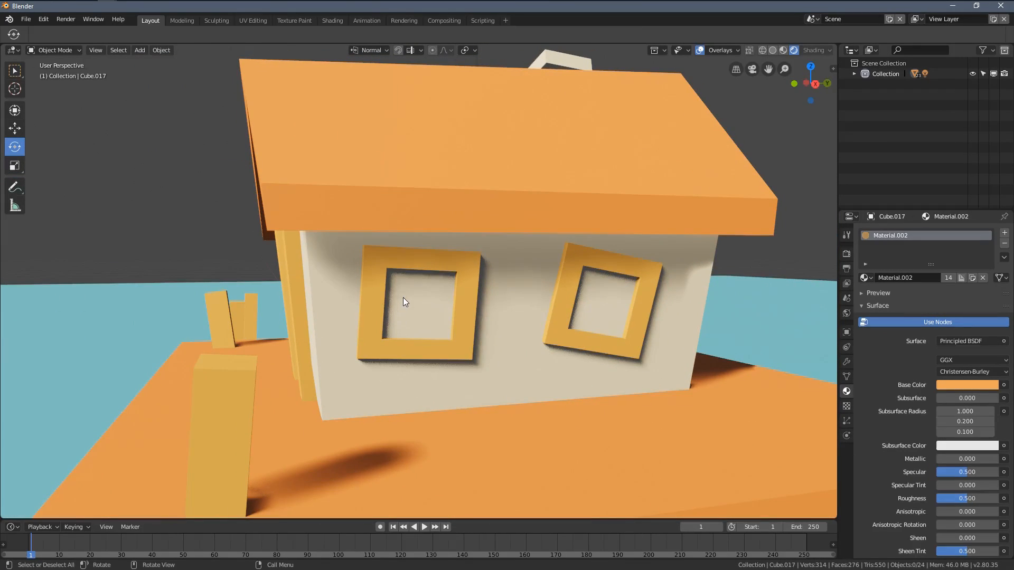
{"action": "left_click", "coordinate": [403, 297]}
{"action": "left_click", "coordinate": [894, 277]}
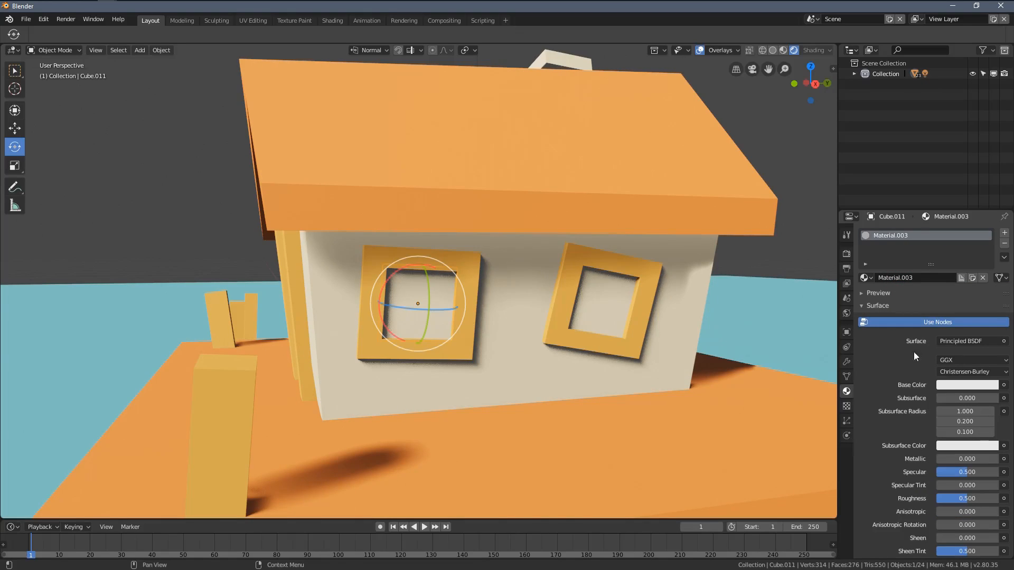
{"action": "left_click", "coordinate": [945, 386]}
{"action": "mouse_move", "coordinate": [945, 292]}
{"action": "left_mouse_down"}
{"action": "mouse_move", "coordinate": [929, 300]}
{"action": "mouse_move", "coordinate": [934, 284]}
{"action": "left_mouse_up"}
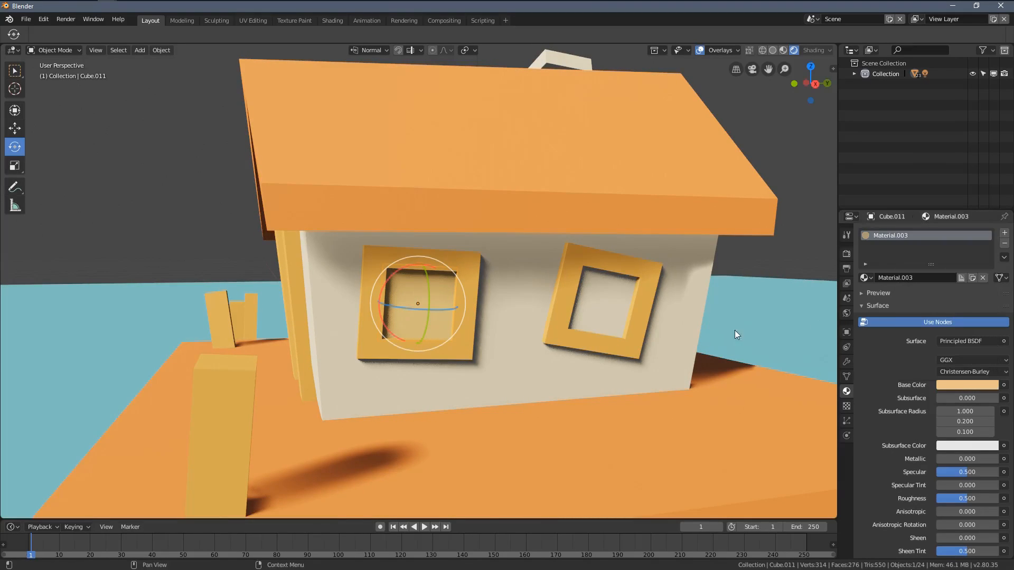
Step: Assign Material.003 to the other window pane on the sunlit side wall
{"action": "middle_click_drag", "start_coordinate": [734, 331], "coordinate": [647, 328]}
{"action": "middle_click_drag", "start_coordinate": [432, 280], "coordinate": [442, 311]}
{"action": "left_click", "coordinate": [536, 319]}
{"action": "middle_click_drag", "start_coordinate": [523, 319], "coordinate": [474, 321]}
{"action": "left_click", "coordinate": [865, 278]}
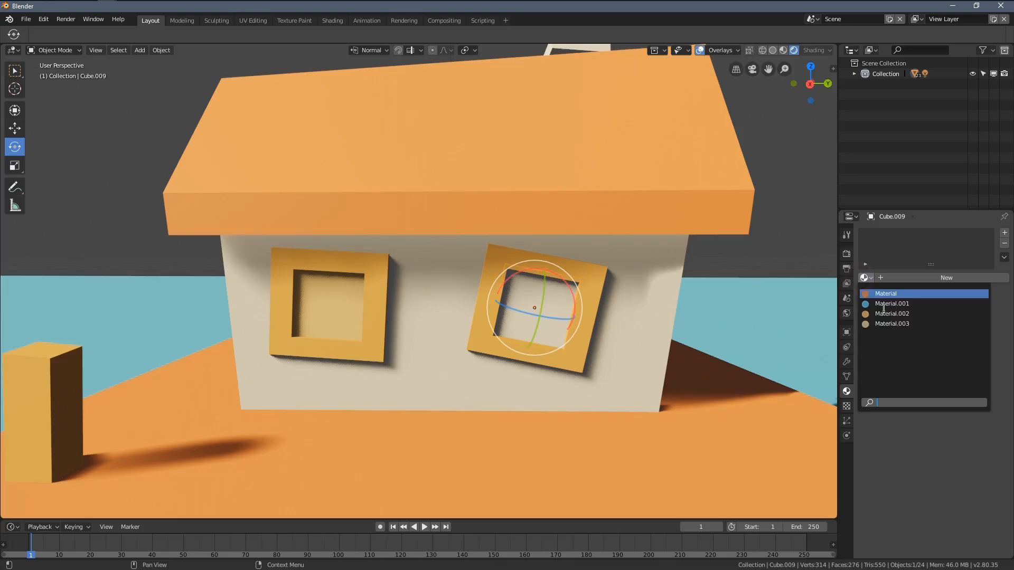
{"action": "left_click", "coordinate": [887, 320]}
Step: Assign Material.003 to both window panes on the shaded side wall below the chimney, and clear the selection
{"action": "middle_click_drag", "start_coordinate": [523, 285], "coordinate": [502, 284]}
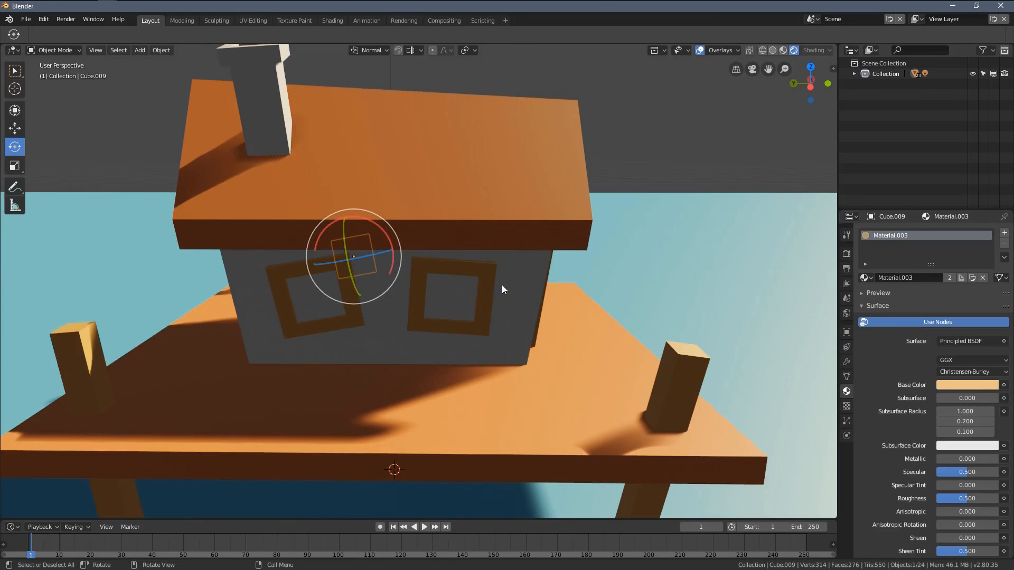
{"action": "left_click", "coordinate": [504, 287]}
{"action": "left_click", "coordinate": [864, 278]}
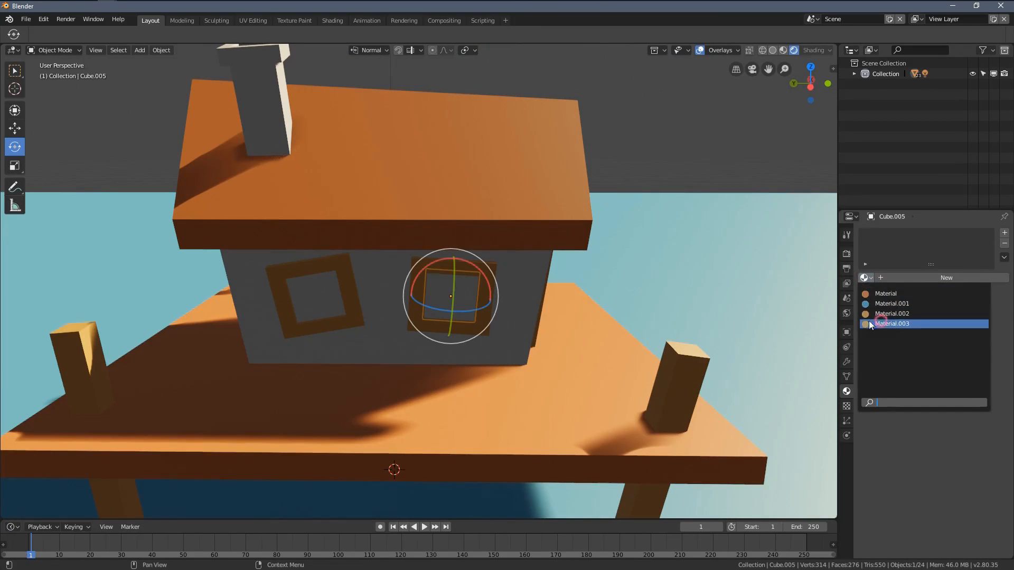
{"action": "left_click", "coordinate": [869, 321]}
{"action": "left_click", "coordinate": [346, 294]}
{"action": "left_click", "coordinate": [864, 278]}
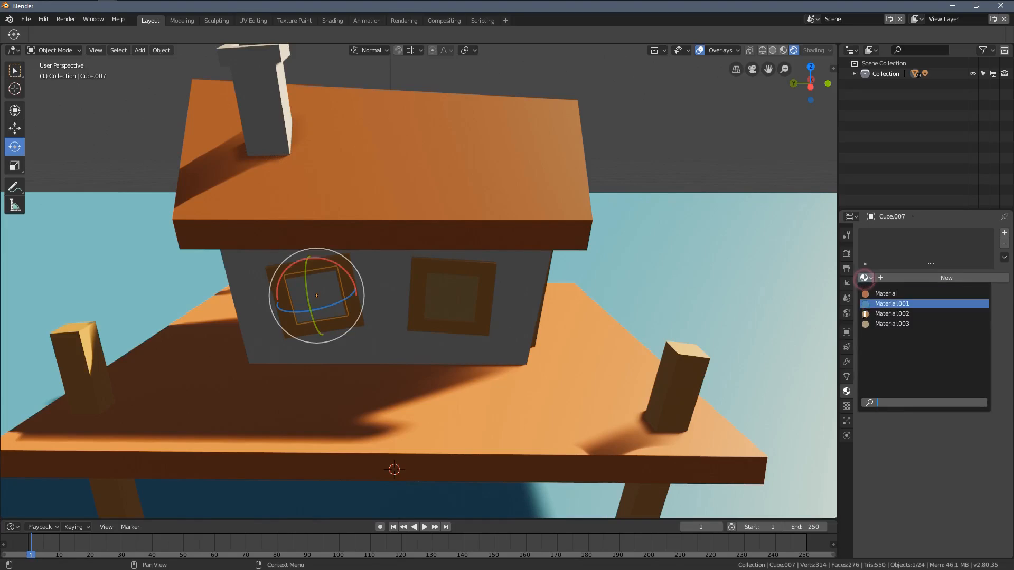
{"action": "left_click", "coordinate": [871, 322]}
{"action": "middle_click_drag", "start_coordinate": [502, 317], "coordinate": [315, 329]}
{"action": "scroll", "coordinate": [364, 335], "scroll_direction": "down", "scroll_amount": 5}
{"action": "scroll", "coordinate": [450, 338], "scroll_direction": "up", "scroll_amount": 2}
{"action": "key", "text": "alt+a"}
{"action": "scroll", "coordinate": [547, 314], "scroll_direction": "down", "scroll_amount": 2}
{"action": "scroll", "coordinate": [575, 320], "scroll_direction": "down", "scroll_amount": 1}
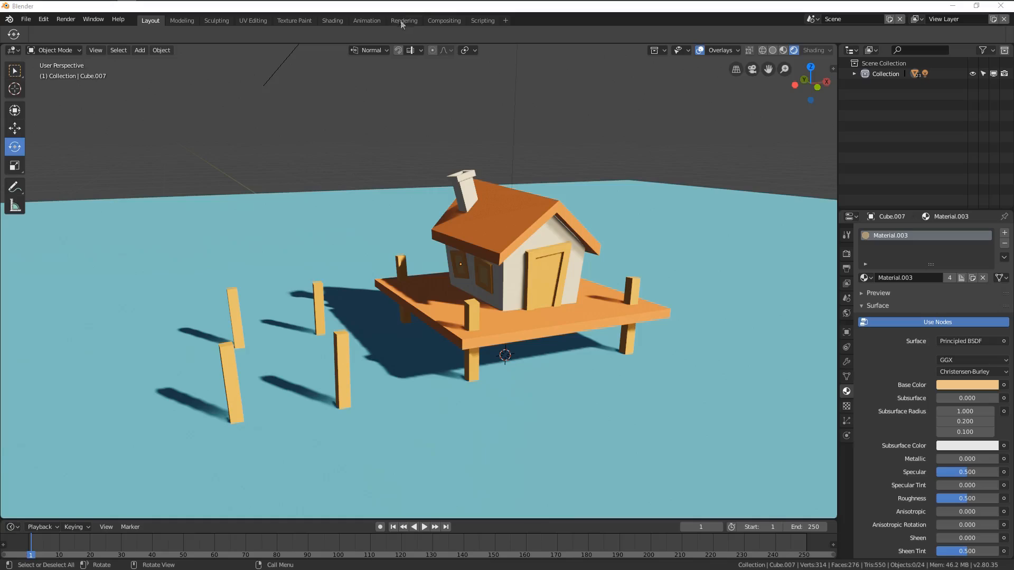
Step: Add a camera to the scene
{"action": "middle_click_drag", "start_coordinate": [456, 108], "coordinate": [417, 273]}
{"action": "key", "text": "shift+a"}
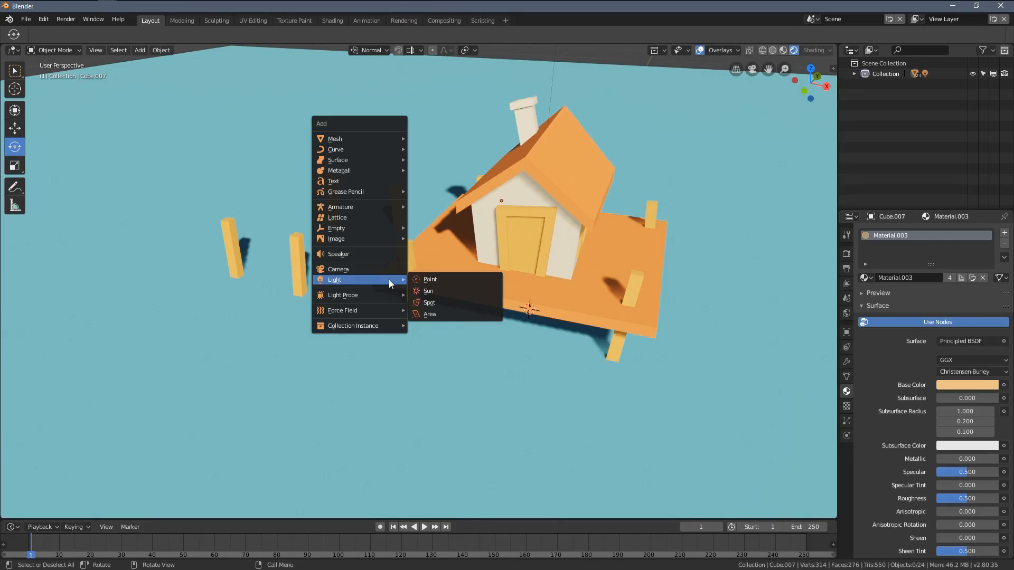
{"action": "mouse_move", "coordinate": [327, 138]}
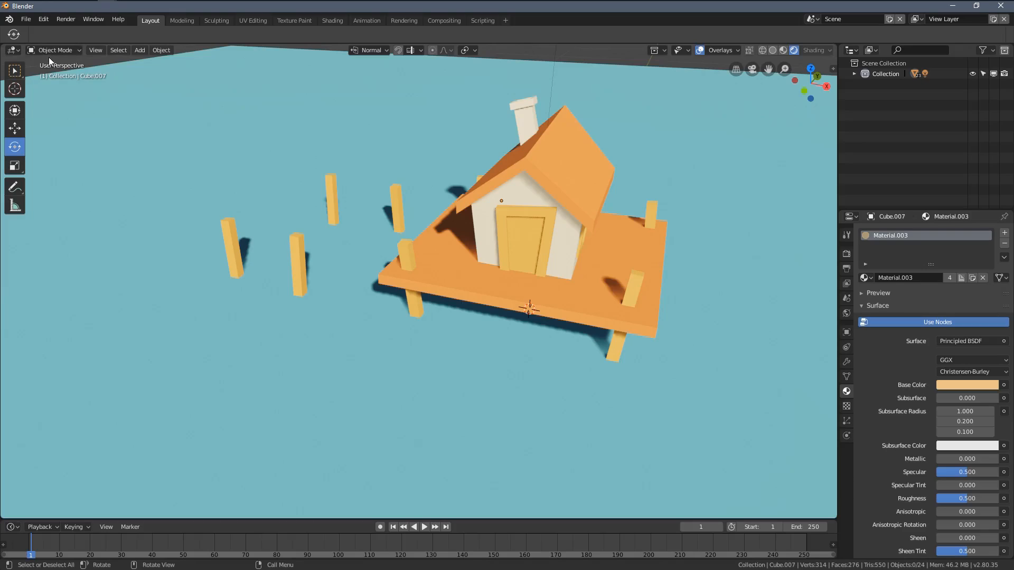
{"action": "key", "text": "shift+a"}
{"action": "key", "text": "shift+a"}
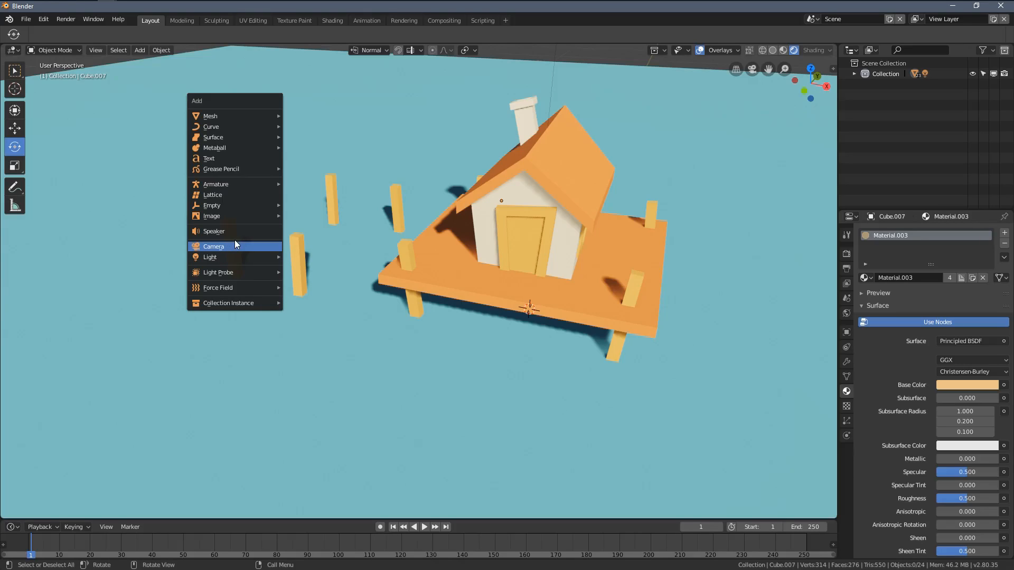
{"action": "left_click", "coordinate": [221, 249]}
Step: Switch the viewport to Solid shading with X-Ray enabled so the camera can be seen through the model
{"action": "middle_click_drag", "start_coordinate": [623, 402], "coordinate": [483, 343]}
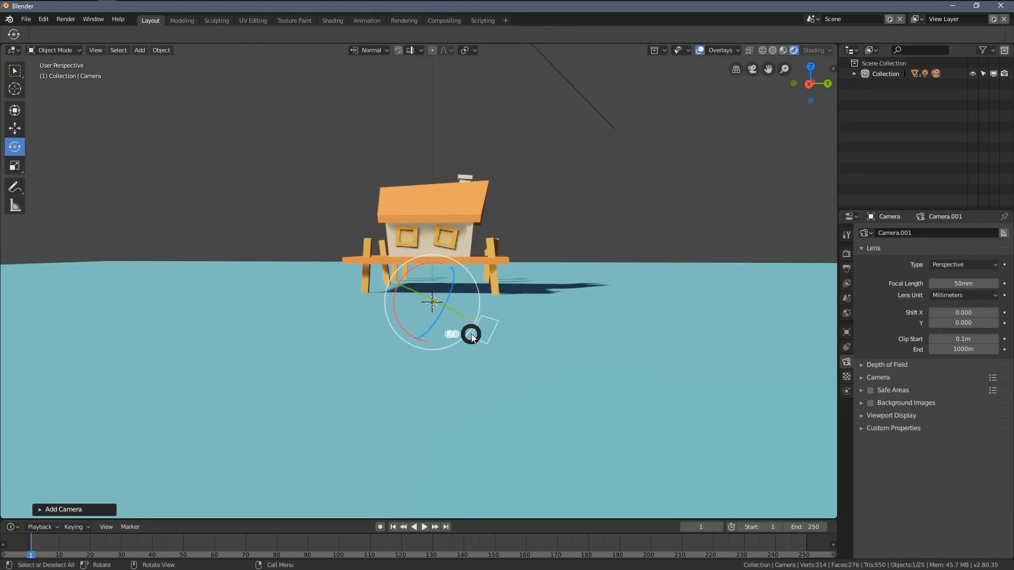
{"action": "key", "text": "z"}
{"action": "left_click", "coordinate": [564, 330]}
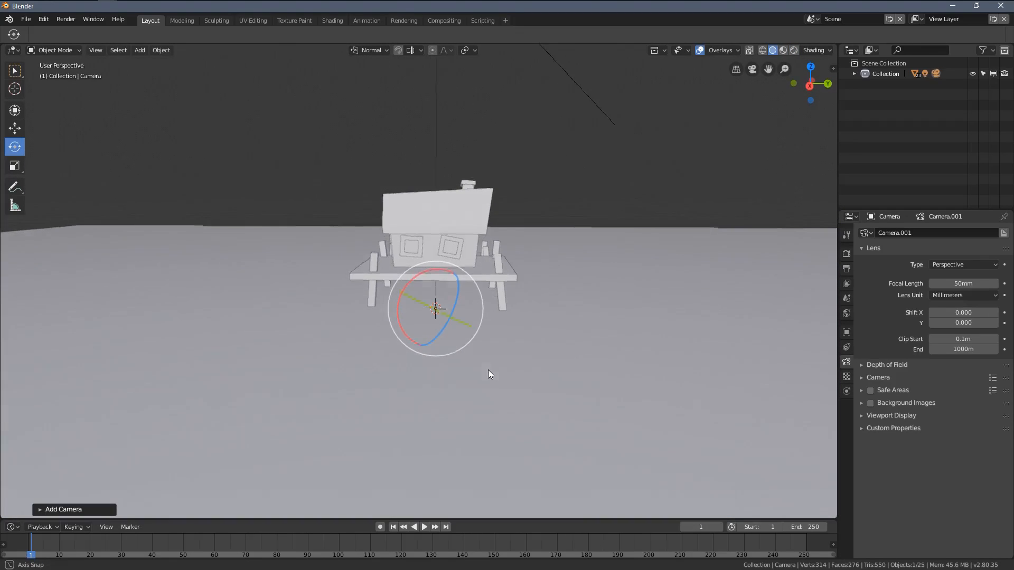
{"action": "key", "text": "alt+z"}
{"action": "middle_click_drag", "start_coordinate": [505, 358], "coordinate": [421, 335]}
Step: Pull the new camera up and away from the platform along its own viewing axis with the Move tool
{"action": "left_click", "coordinate": [14, 128]}
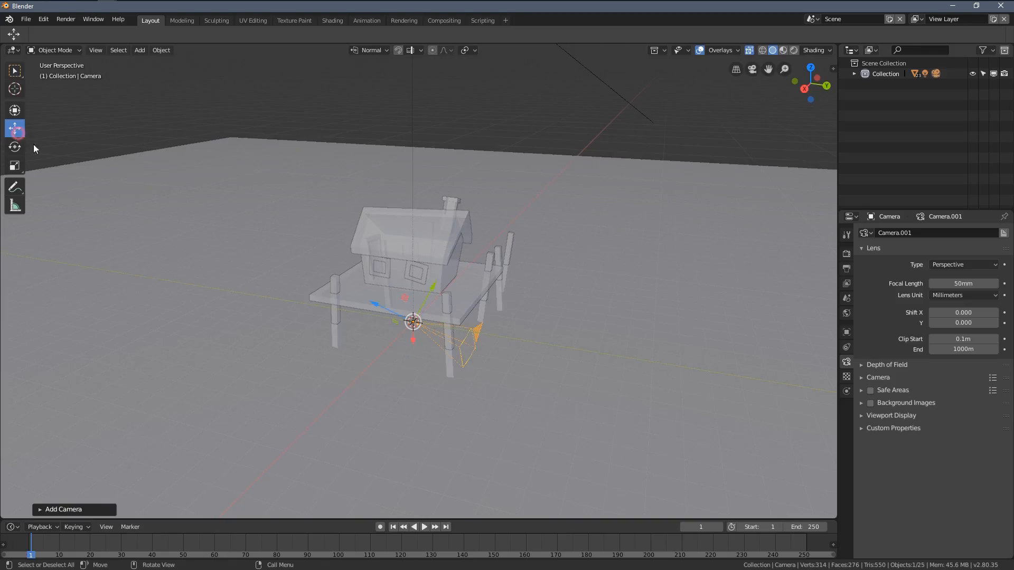
{"action": "middle_click_drag", "start_coordinate": [355, 285], "coordinate": [358, 302]}
{"action": "left_click_drag", "start_coordinate": [377, 299], "coordinate": [148, 195]}
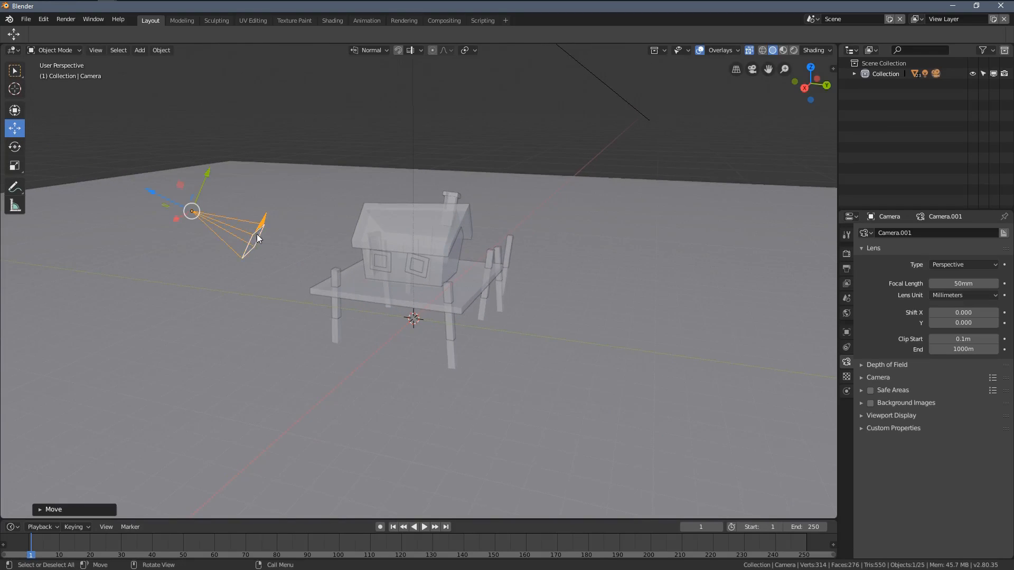
{"action": "middle_click_drag", "start_coordinate": [255, 235], "coordinate": [392, 277], "text": "shift"}
{"action": "middle_click_drag", "start_coordinate": [392, 277], "coordinate": [300, 248]}
{"action": "scroll", "coordinate": [300, 248], "scroll_direction": "up", "scroll_amount": 3}
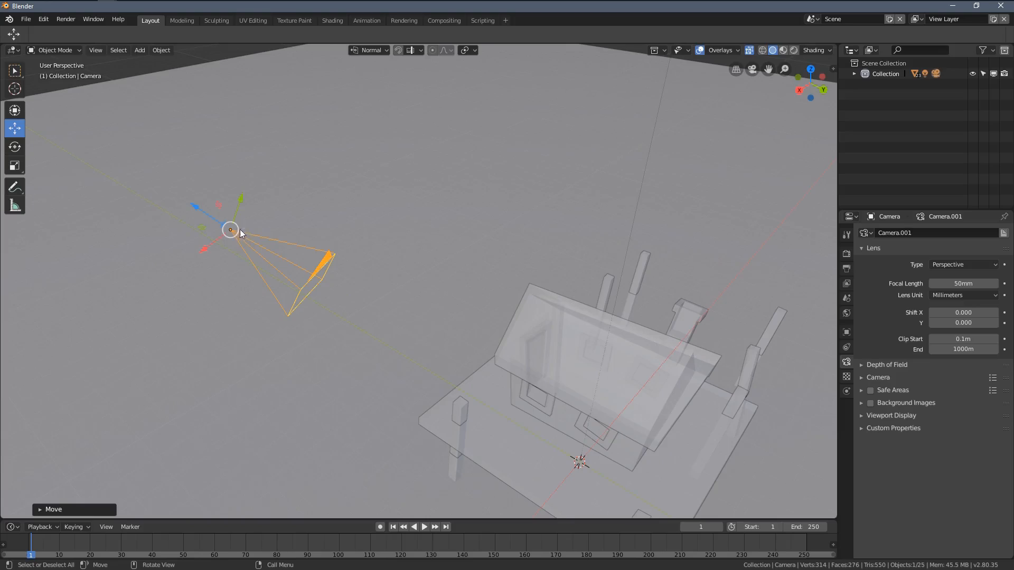
Step: Move the camera about 2.79 m farther back along its Z axis in Normal orientation
{"action": "left_click", "coordinate": [375, 53]}
{"action": "left_click", "coordinate": [357, 105]}
{"action": "middle_click_drag", "start_coordinate": [269, 299], "coordinate": [227, 188]}
{"action": "key", "text": "g"}
{"action": "key", "text": "z"}
{"action": "key", "text": "z"}
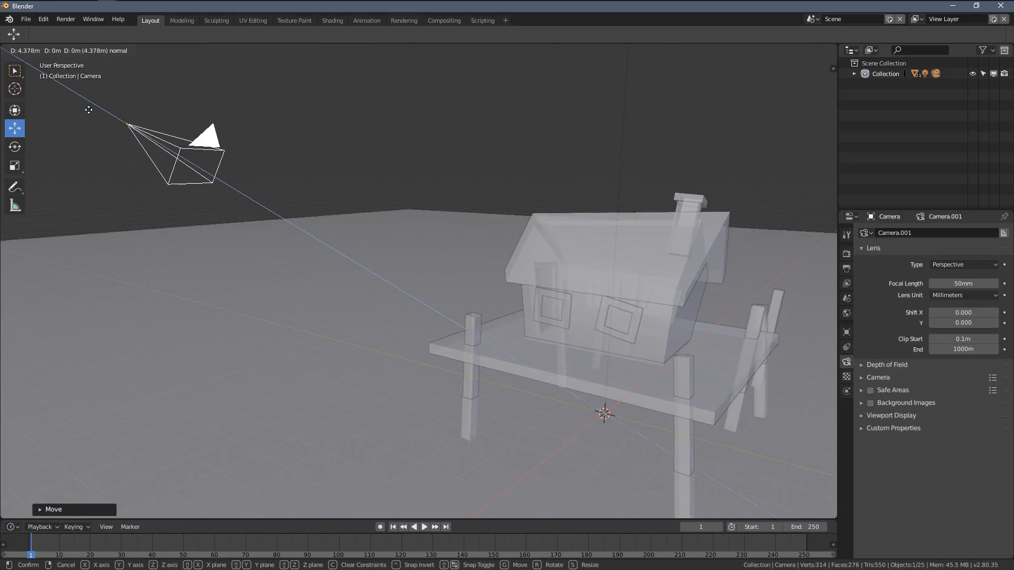
{"action": "left_click", "coordinate": [122, 145]}
Step: Set the transform orientation to Global and reposition the camera in front of the platform on the door side
{"action": "middle_click_drag", "start_coordinate": [122, 145], "coordinate": [492, 358]}
{"action": "scroll", "coordinate": [369, 199], "scroll_direction": "down", "scroll_amount": 1}
{"action": "left_click", "coordinate": [361, 51]}
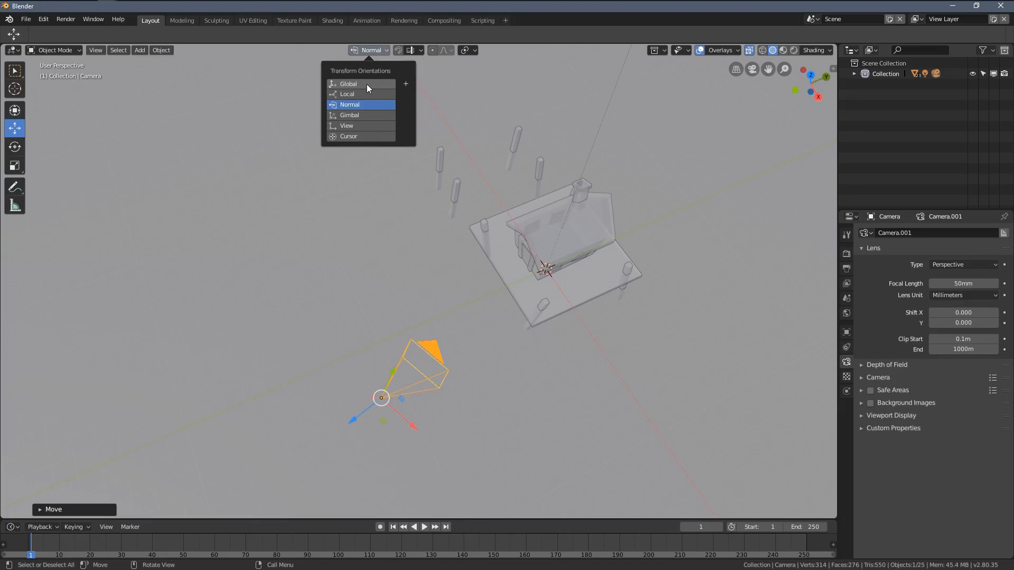
{"action": "left_click", "coordinate": [357, 85]}
{"action": "middle_click_drag", "start_coordinate": [493, 336], "coordinate": [341, 245]}
{"action": "left_click_drag", "start_coordinate": [332, 222], "coordinate": [282, 229]}
{"action": "middle_click_drag", "start_coordinate": [364, 232], "coordinate": [521, 285]}
{"action": "left_click_drag", "start_coordinate": [442, 283], "coordinate": [375, 270]}
{"action": "left_click_drag", "start_coordinate": [328, 225], "coordinate": [324, 206]}
{"action": "middle_click_drag", "start_coordinate": [323, 207], "coordinate": [501, 380]}
{"action": "left_click_drag", "start_coordinate": [502, 378], "coordinate": [476, 312]}
{"action": "middle_click_drag", "start_coordinate": [477, 317], "coordinate": [504, 331]}
{"action": "left_click_drag", "start_coordinate": [504, 331], "coordinate": [549, 342]}
Step: Set the transform orientation to Normal and adjust the camera's position along its own axes
{"action": "left_click", "coordinate": [369, 50]}
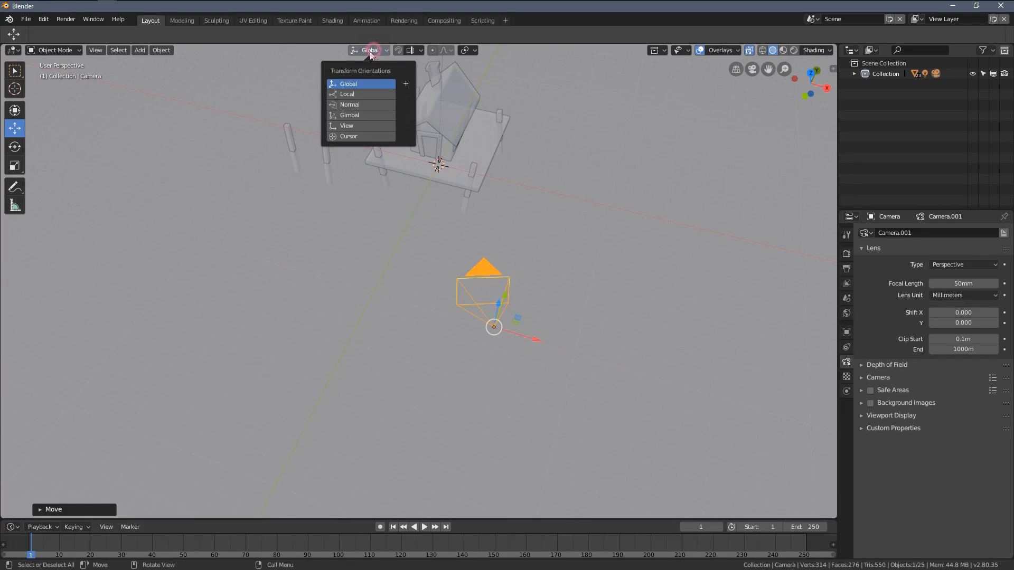
{"action": "left_click", "coordinate": [353, 102]}
{"action": "middle_click_drag", "start_coordinate": [516, 331], "coordinate": [521, 192]}
{"action": "mouse_move", "coordinate": [521, 193]}
{"action": "left_mouse_down"}
{"action": "mouse_move", "coordinate": [465, 143]}
{"action": "mouse_move", "coordinate": [539, 193]}
{"action": "left_mouse_up"}
{"action": "mouse_move", "coordinate": [539, 193]}
{"action": "middle_mouse_down"}
{"action": "mouse_move", "coordinate": [596, 220]}
{"action": "mouse_move", "coordinate": [541, 174]}
{"action": "middle_mouse_up"}
{"action": "left_click_drag", "start_coordinate": [542, 174], "coordinate": [639, 164]}
{"action": "middle_click_drag", "start_coordinate": [671, 215], "coordinate": [722, 158]}
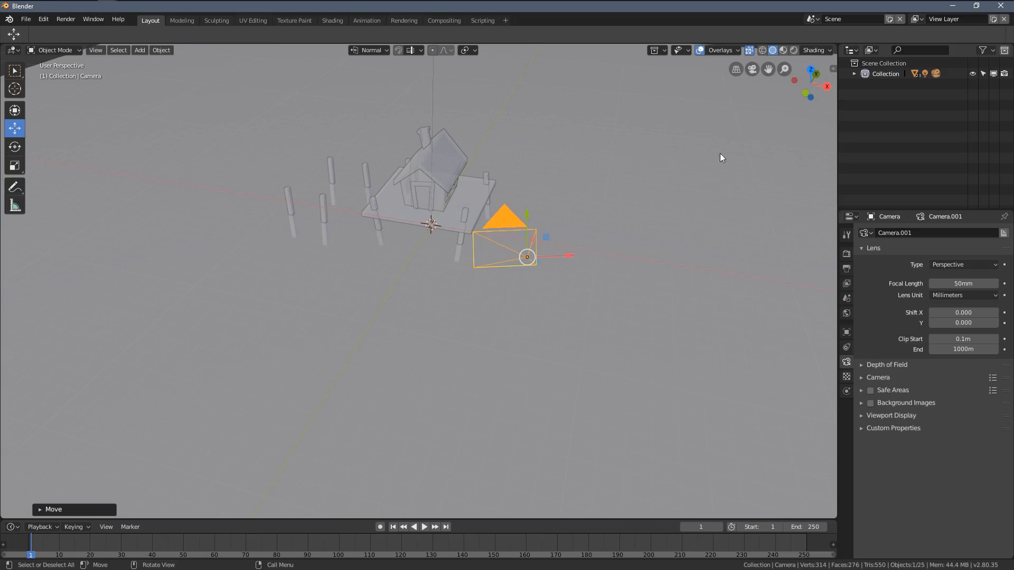
Step: Look through the camera in Rendered shading to check how the house and posts are framed
{"action": "left_click", "coordinate": [753, 71]}
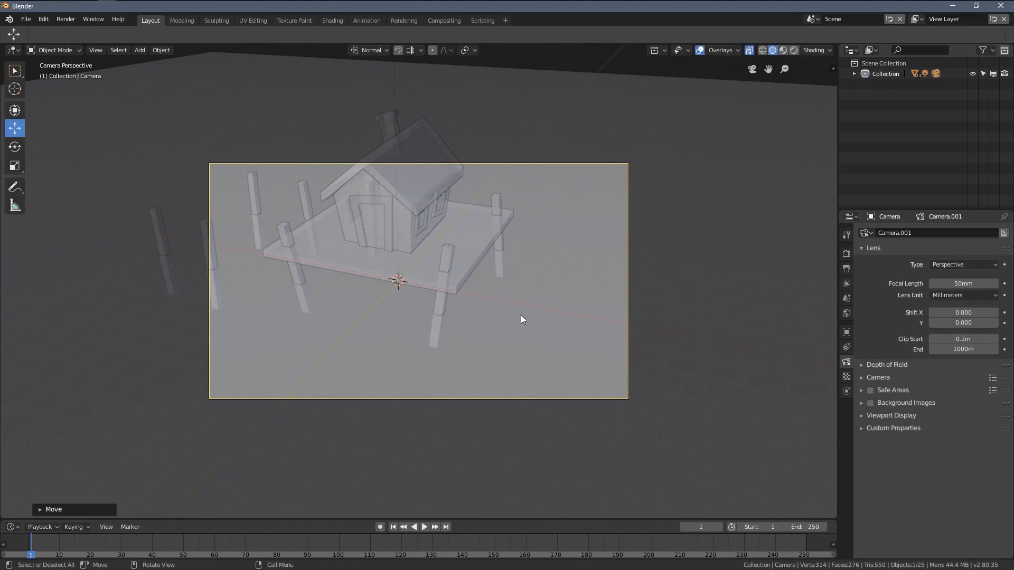
{"action": "key", "text": "z"}
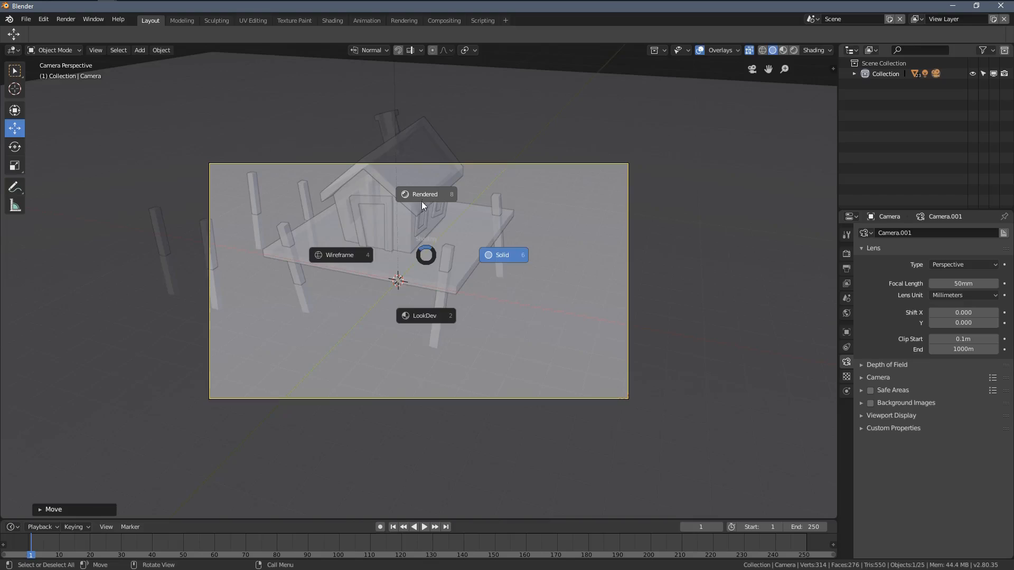
{"action": "left_click", "coordinate": [421, 200]}
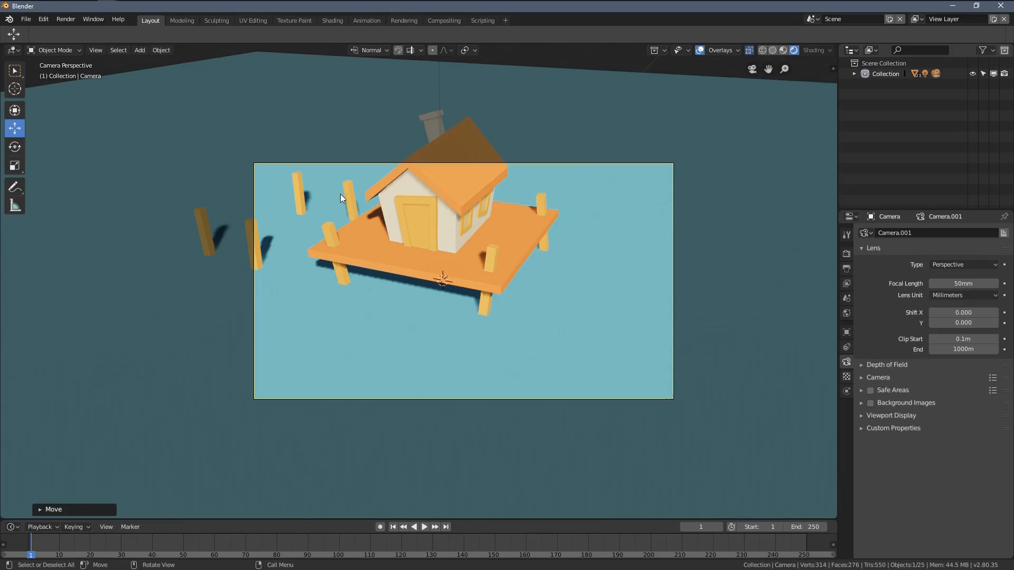
{"action": "middle_click_drag", "start_coordinate": [625, 247], "coordinate": [527, 283], "text": "shift"}
{"action": "scroll", "coordinate": [527, 283], "scroll_direction": "up", "scroll_amount": 1}
{"action": "middle_click_drag", "start_coordinate": [623, 181], "coordinate": [569, 233], "text": "shift"}
{"action": "scroll", "coordinate": [570, 233], "scroll_direction": "up", "scroll_amount": 2}
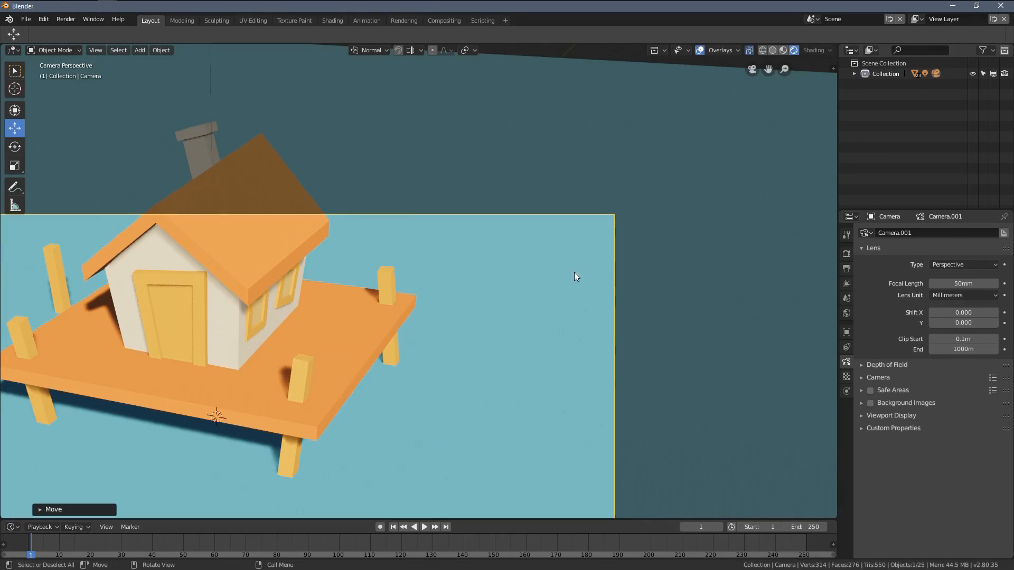
Step: Change the camera view to Wireframe shading, passing through Solid shading, and clear the camera selection
{"action": "key", "text": "z"}
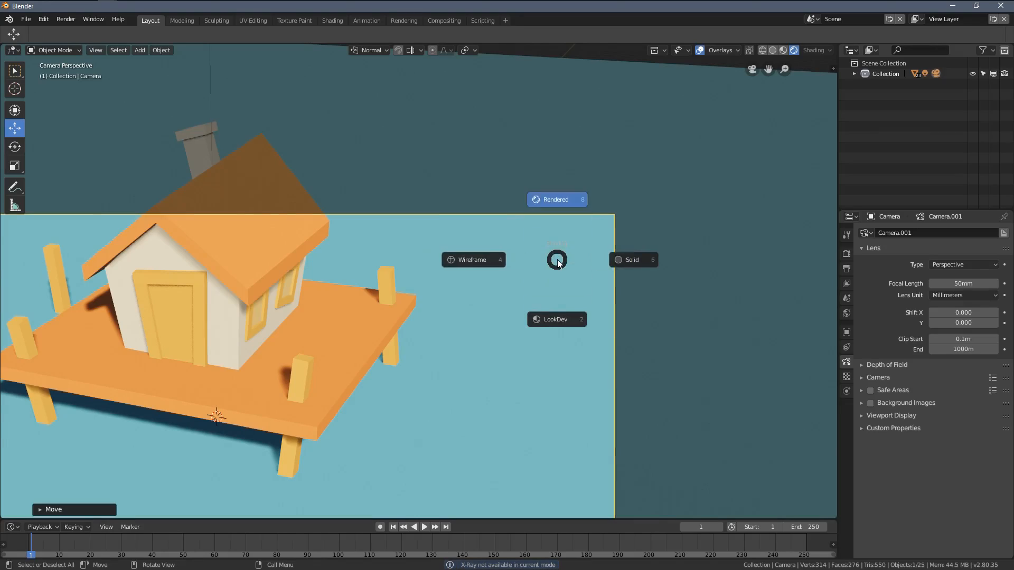
{"action": "left_click", "coordinate": [617, 259]}
{"action": "scroll", "coordinate": [602, 153], "scroll_direction": "down", "scroll_amount": 3}
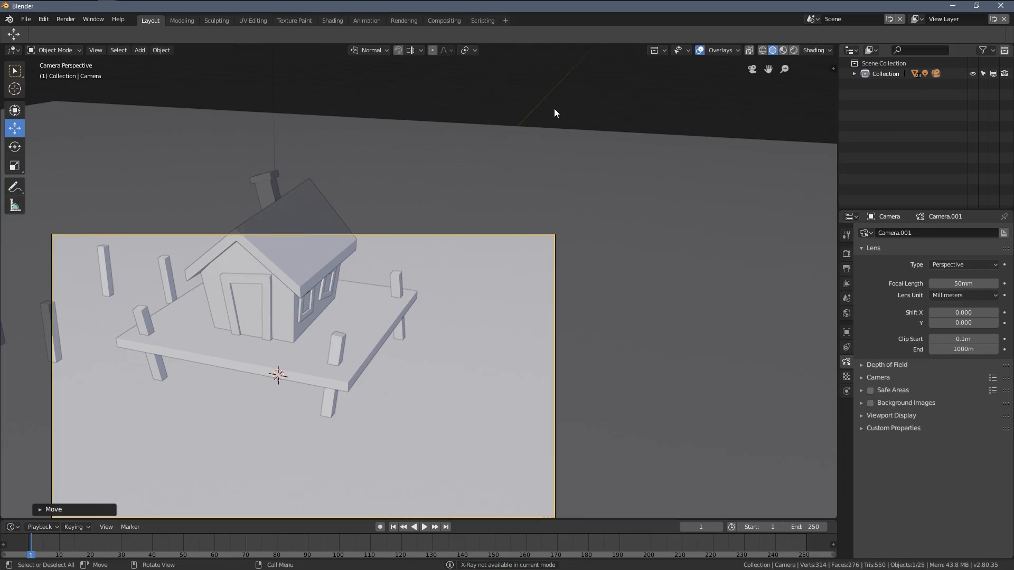
{"action": "scroll", "coordinate": [414, 237], "scroll_direction": "down", "scroll_amount": 3}
{"action": "scroll", "coordinate": [473, 248], "scroll_direction": "up", "scroll_amount": 3}
{"action": "key", "text": "z"}
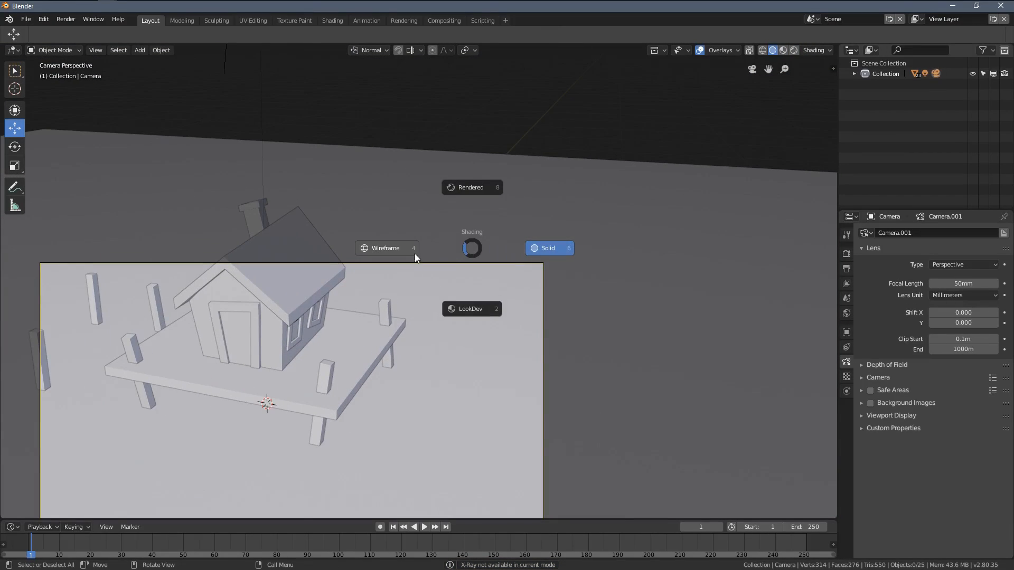
{"action": "left_click", "coordinate": [384, 252]}
{"action": "middle_click_drag", "start_coordinate": [561, 287], "coordinate": [589, 198], "text": "shift"}
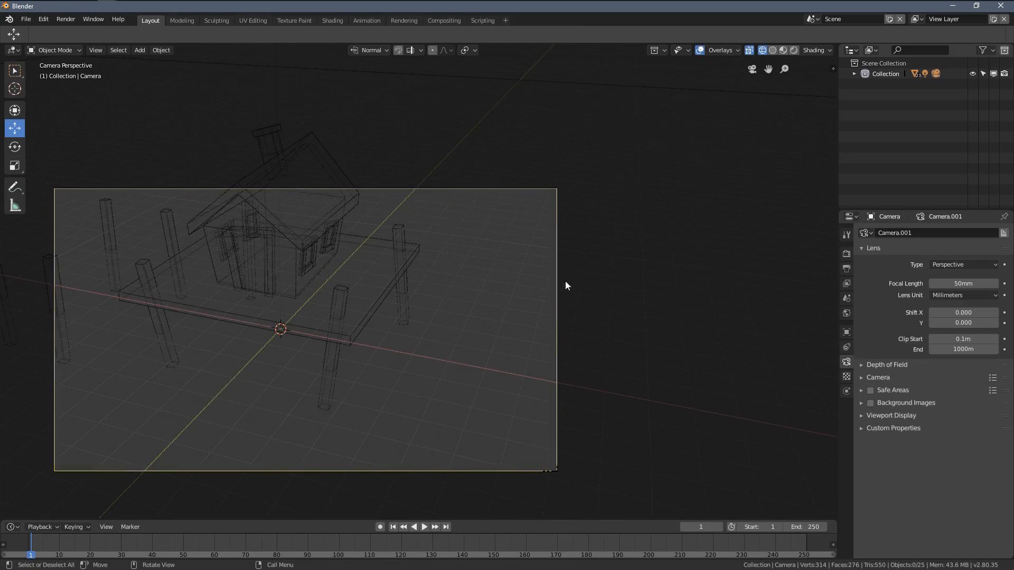
{"action": "middle_click_drag", "start_coordinate": [539, 225], "coordinate": [501, 258], "text": "shift"}
{"action": "scroll", "coordinate": [500, 258], "scroll_direction": "up", "scroll_amount": 3}
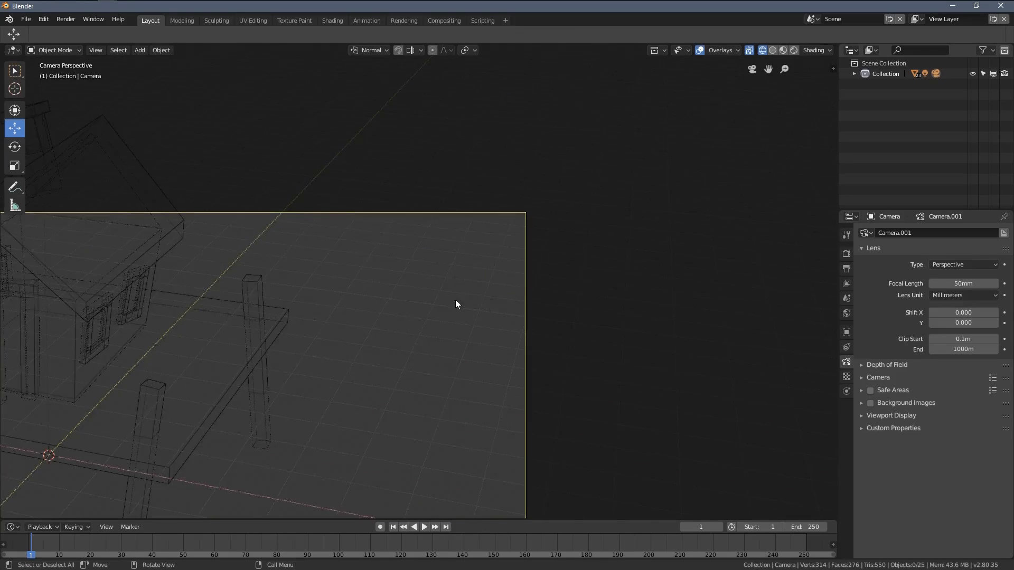
Step: Select the camera in the wireframe camera view by picking the edge of its frame
{"action": "scroll", "coordinate": [433, 295], "scroll_direction": "down", "scroll_amount": 4}
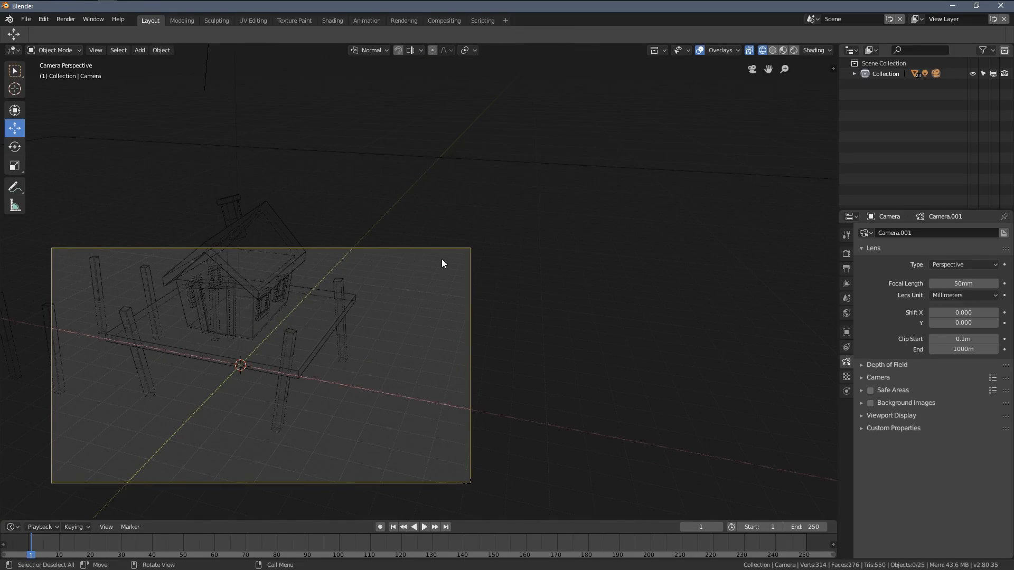
{"action": "scroll", "coordinate": [438, 253], "scroll_direction": "up", "scroll_amount": 6}
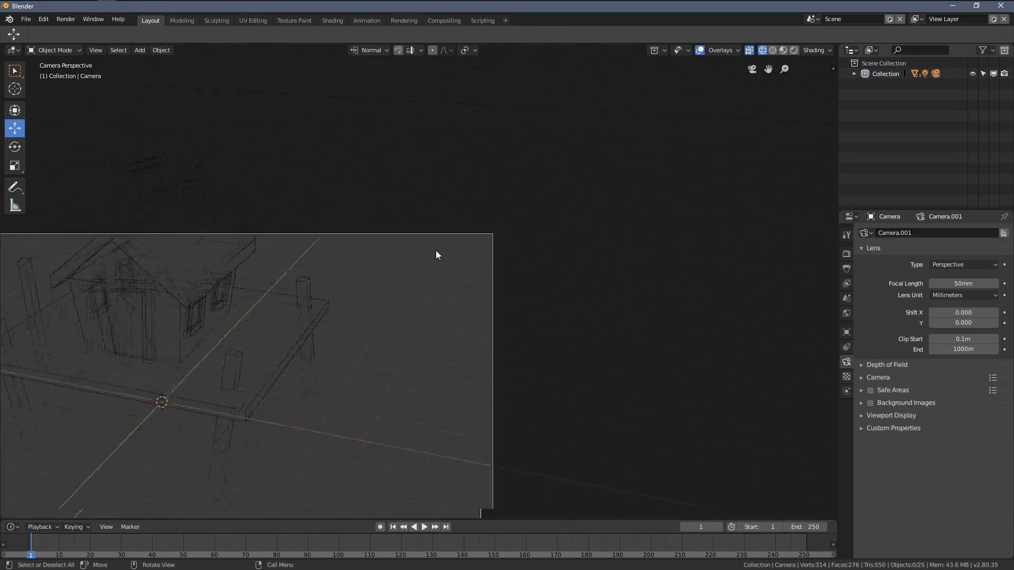
{"action": "middle_click_drag", "start_coordinate": [624, 175], "coordinate": [567, 272], "text": "shift"}
{"action": "scroll", "coordinate": [550, 261], "scroll_direction": "up", "scroll_amount": 2}
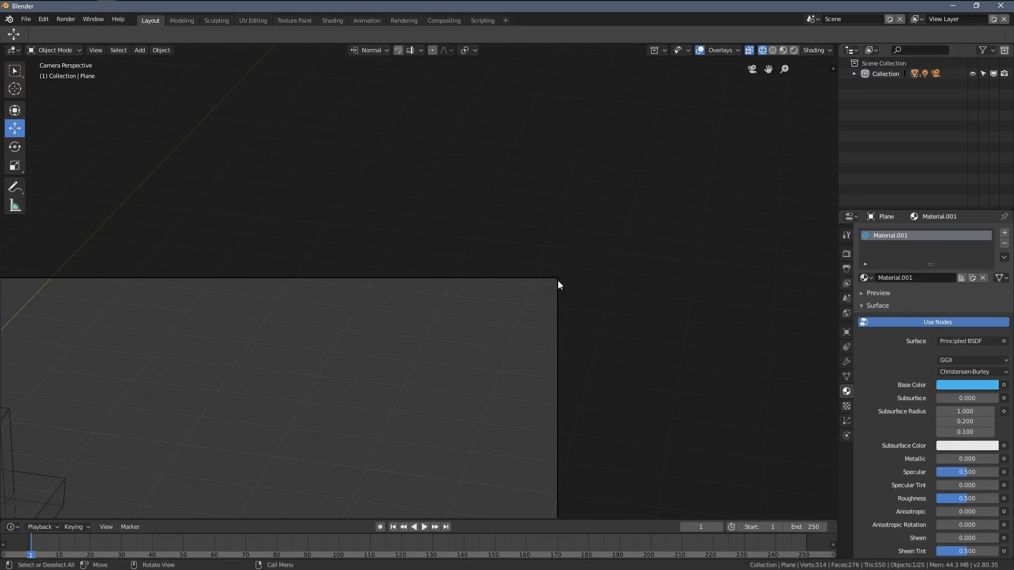
{"action": "scroll", "coordinate": [496, 328], "scroll_direction": "down", "scroll_amount": 5}
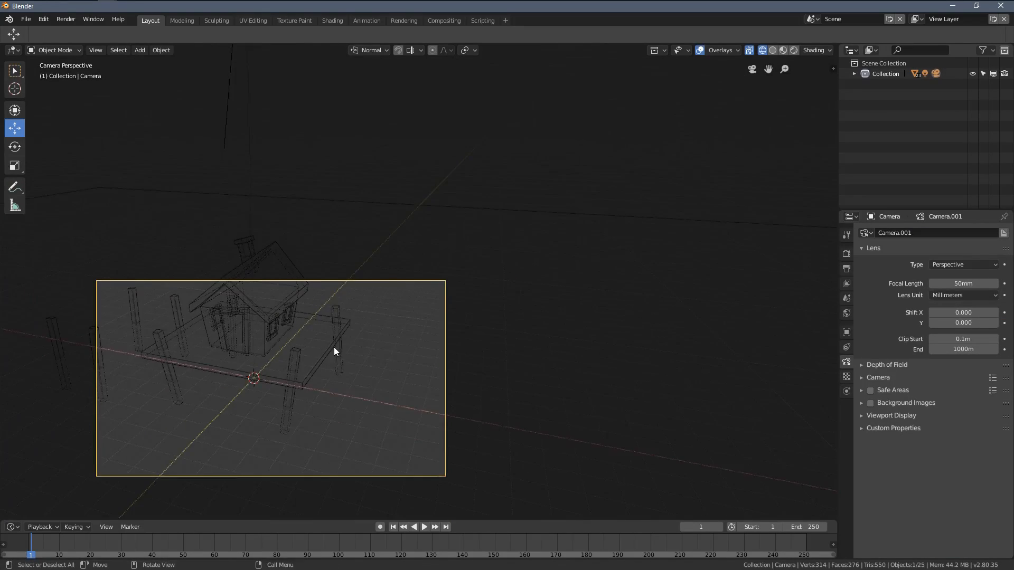
{"action": "middle_click_drag", "start_coordinate": [334, 347], "coordinate": [474, 287], "text": "shift"}
{"action": "scroll", "coordinate": [494, 274], "scroll_direction": "up", "scroll_amount": 4}
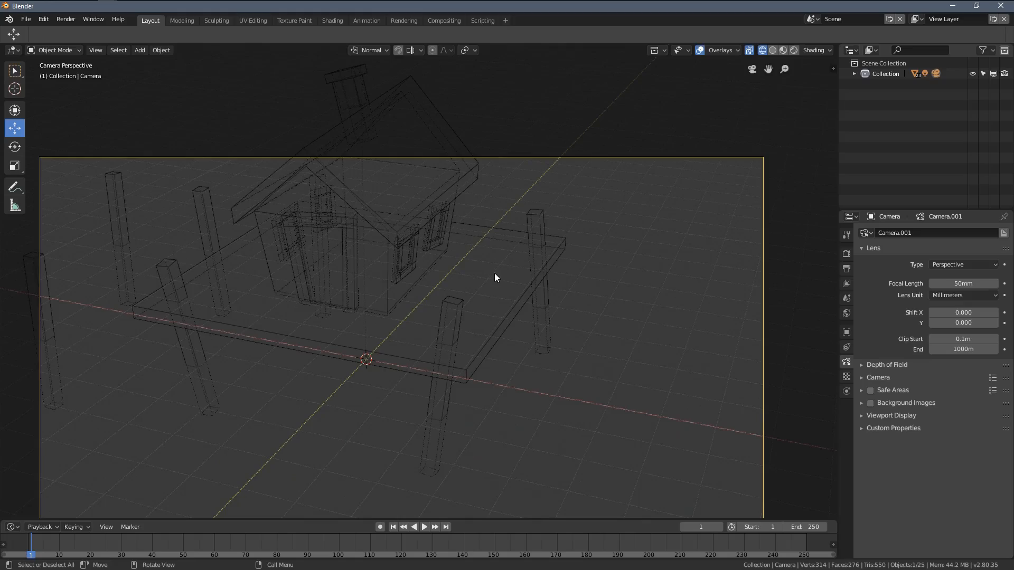
Step: Try to move the selected camera freely within the camera view to reframe the house and platform
{"action": "key", "text": "g"}
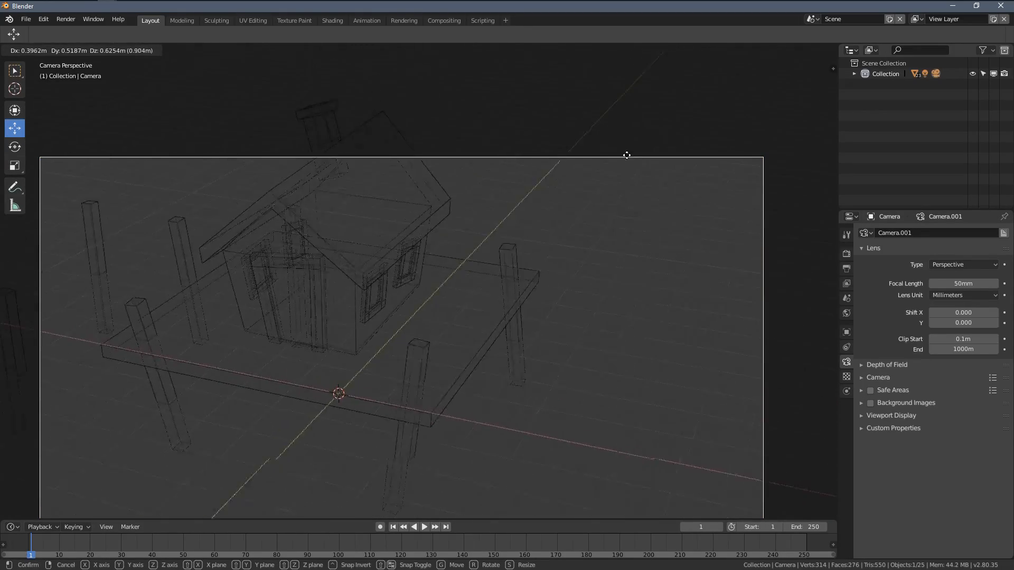
{"action": "left_click", "coordinate": [804, 380]}
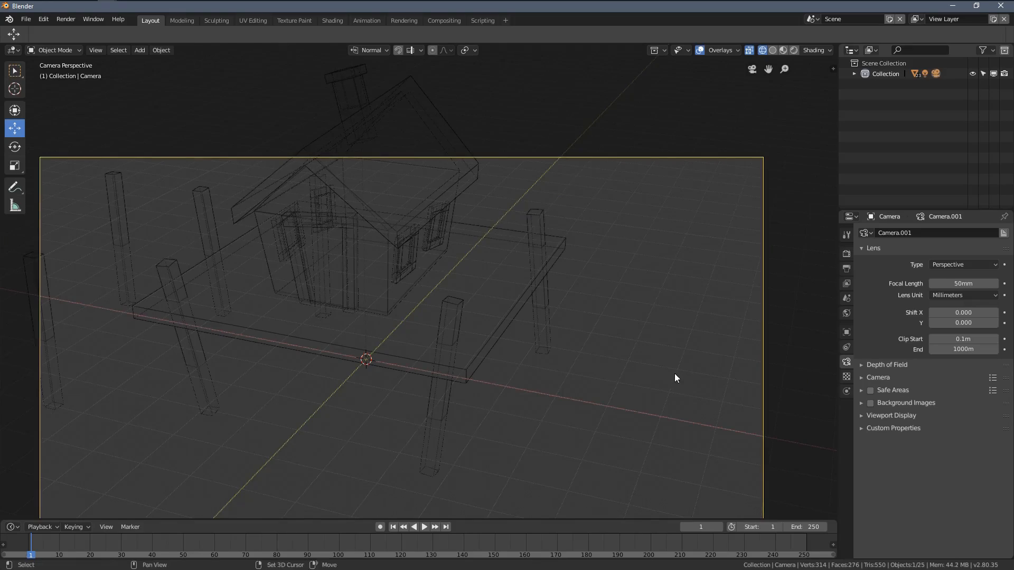
{"action": "scroll", "coordinate": [525, 372], "scroll_direction": "down", "scroll_amount": 3}
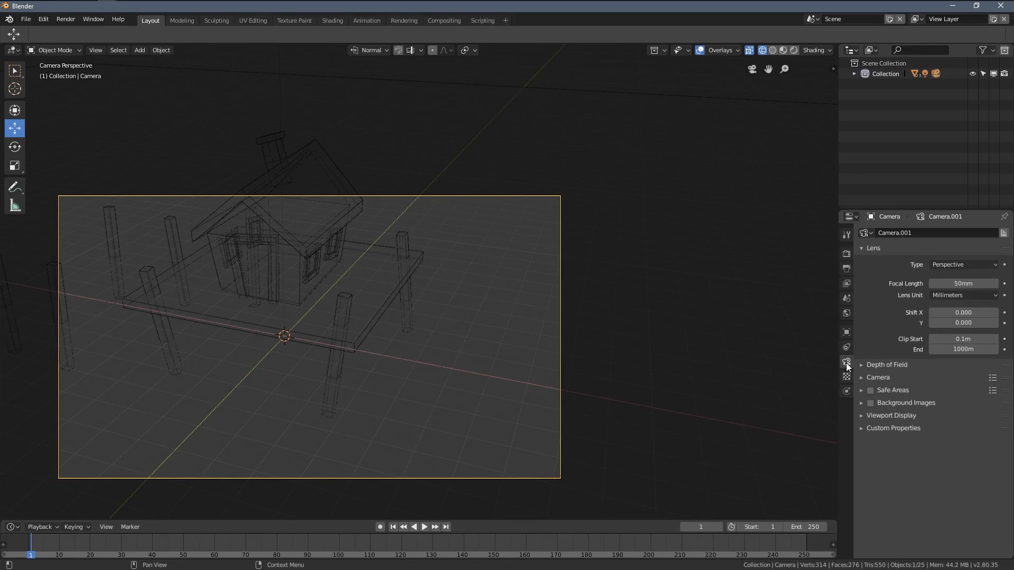
{"action": "middle_click_drag", "start_coordinate": [271, 261], "coordinate": [520, 315], "text": "shift"}
{"action": "key", "text": "g"}
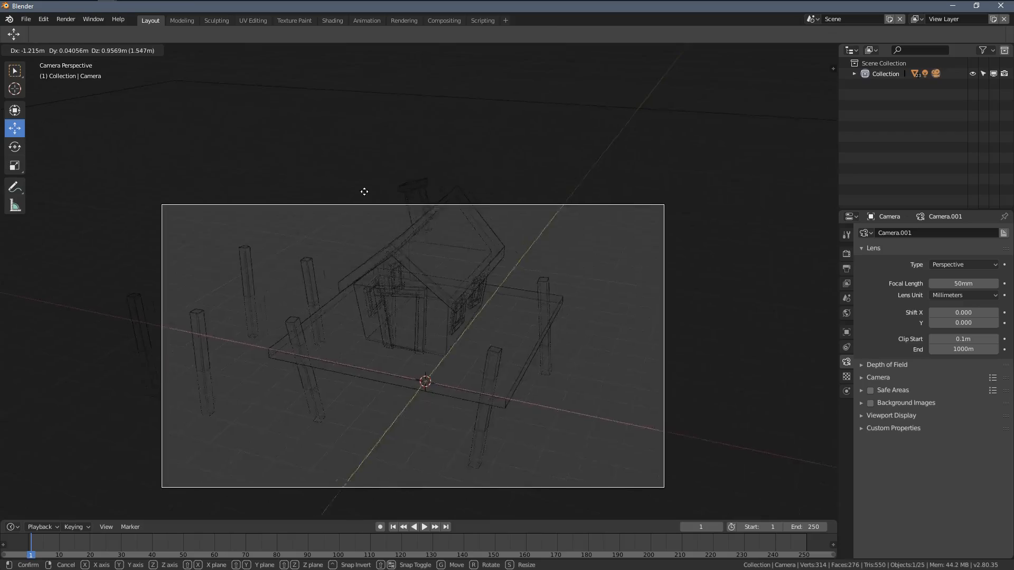
{"action": "right_click", "coordinate": [559, 306]}
{"action": "scroll", "coordinate": [559, 306], "scroll_direction": "down", "scroll_amount": 2}
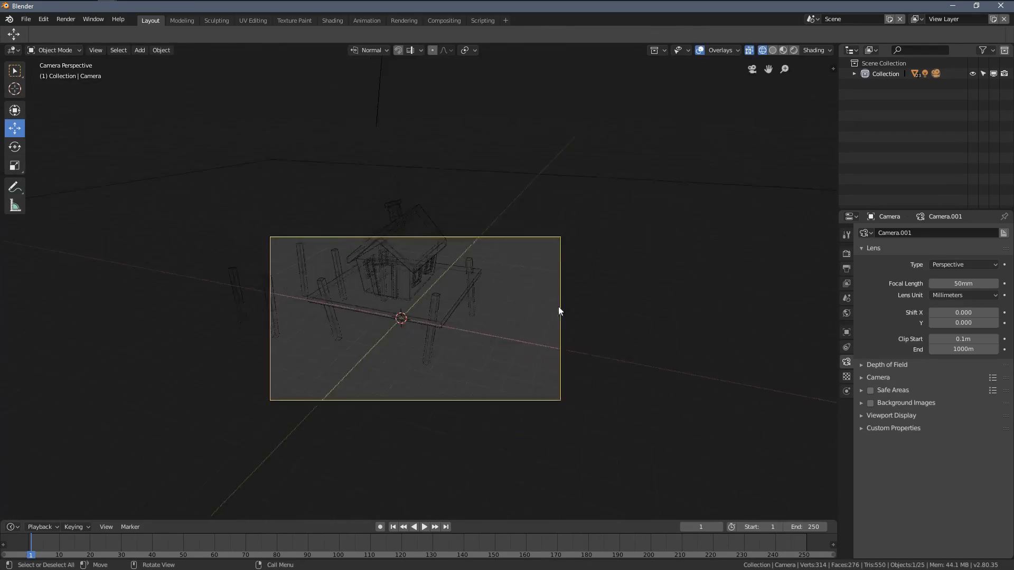
{"action": "middle_click_drag", "start_coordinate": [559, 306], "coordinate": [368, 311]}
{"action": "scroll", "coordinate": [364, 306], "scroll_direction": "down", "scroll_amount": 5}
{"action": "middle_click_drag", "start_coordinate": [314, 251], "coordinate": [358, 260]}
{"action": "left_click", "coordinate": [749, 73]}
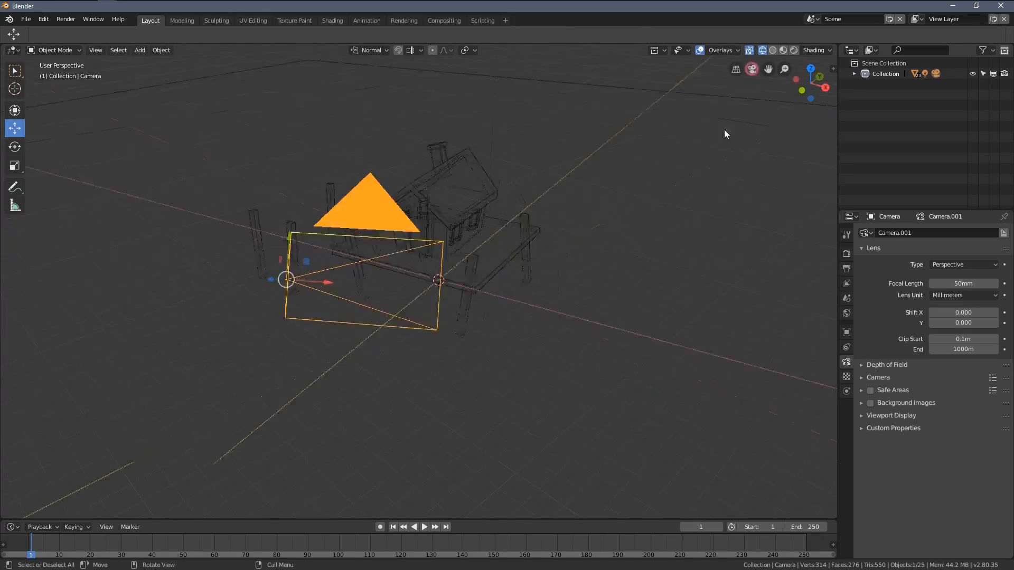
Step: Move the camera freely within its wireframe view until the house and the outlying posts fit inside the frame
{"action": "scroll", "coordinate": [530, 383], "scroll_direction": "up", "scroll_amount": 2}
{"action": "key", "text": "g"}
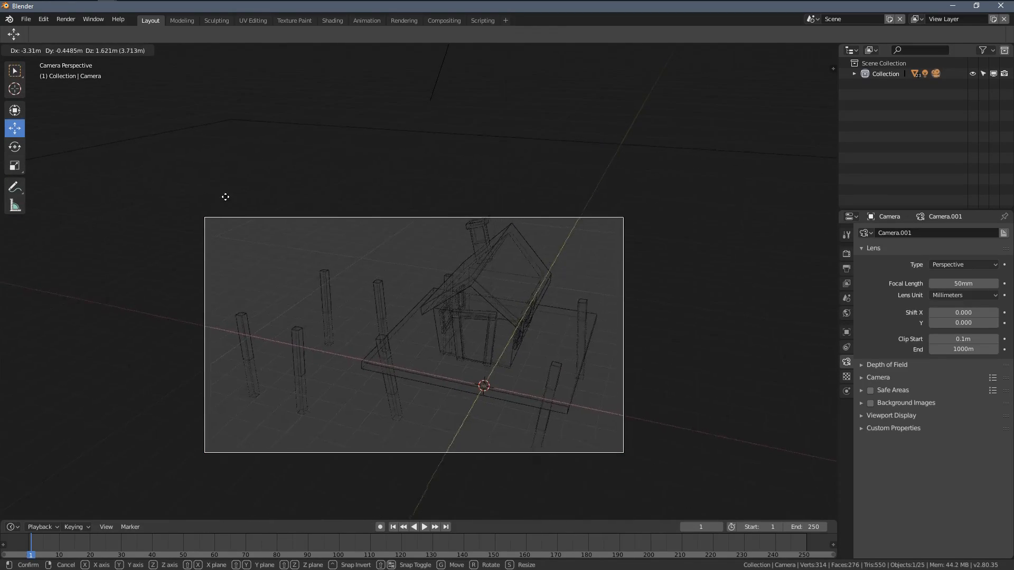
{"action": "left_click", "coordinate": [280, 190]}
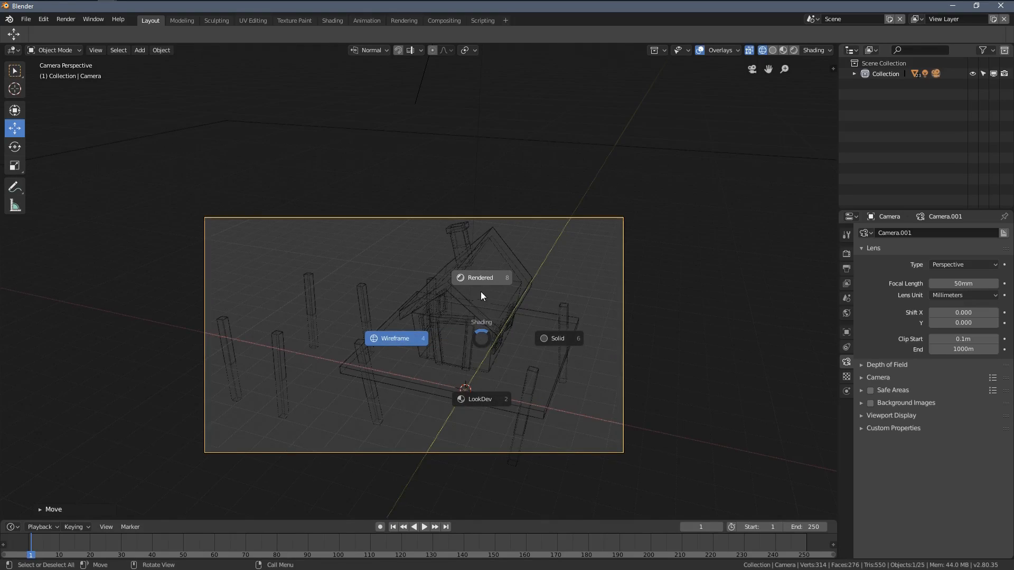
Step: Switch the camera view to Rendered shading and move the camera until the chimney and the front corner post fit inside the frame
{"action": "left_click", "coordinate": [481, 295]}
{"action": "key", "text": "g"}
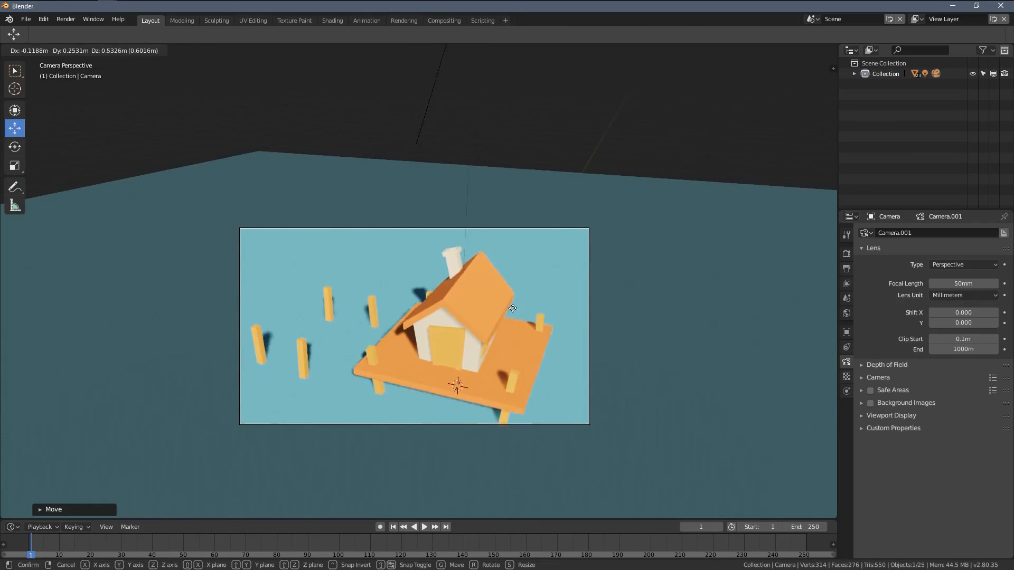
{"action": "left_click", "coordinate": [455, 363]}
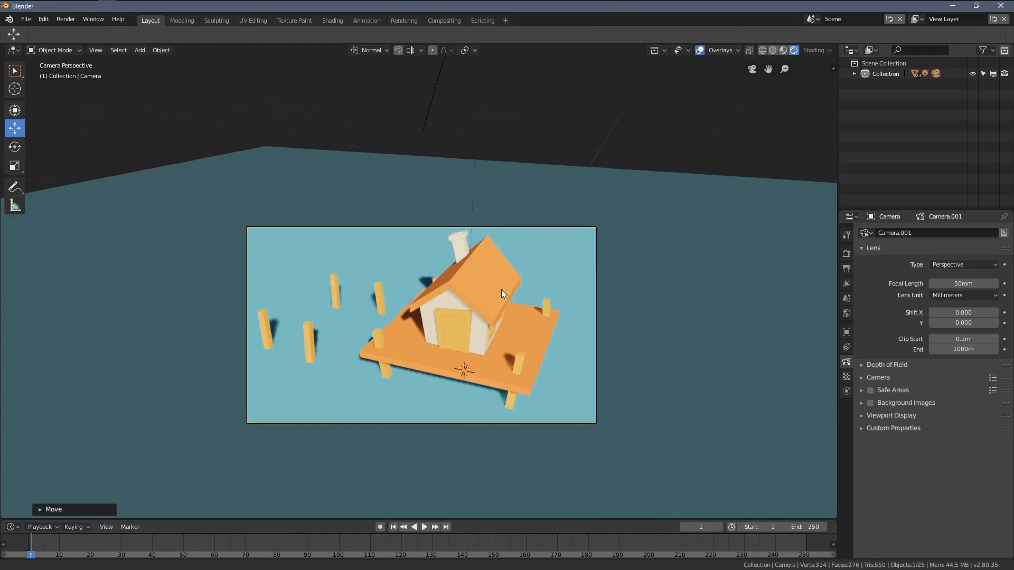
{"action": "scroll", "coordinate": [501, 289], "scroll_direction": "up", "scroll_amount": 3}
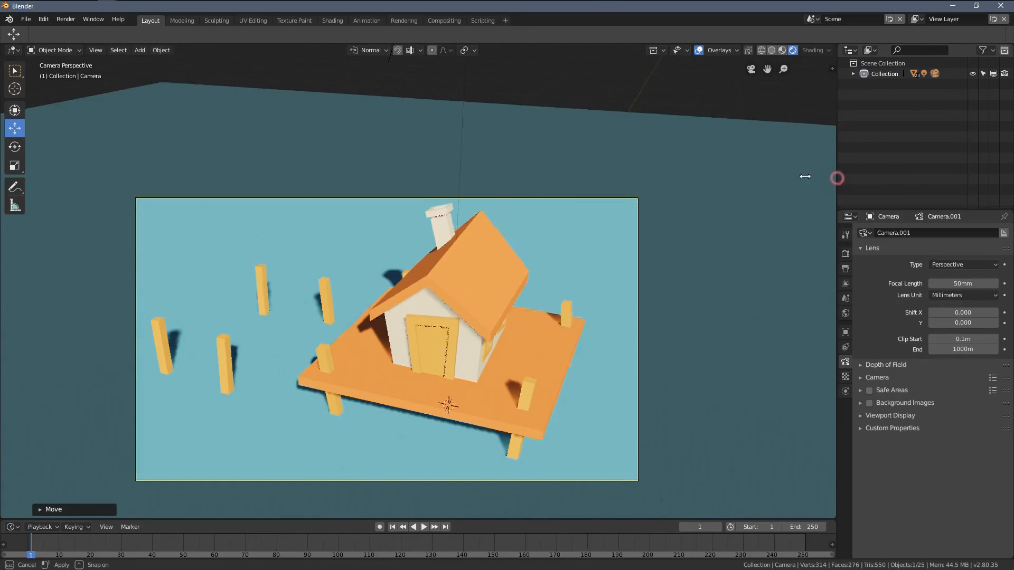
Step: Widen the side editors, enlarge the Outliner area, and change it into a second 3D Viewport
{"action": "left_click_drag", "start_coordinate": [837, 178], "coordinate": [765, 179]}
{"action": "left_click_drag", "start_coordinate": [923, 210], "coordinate": [900, 250]}
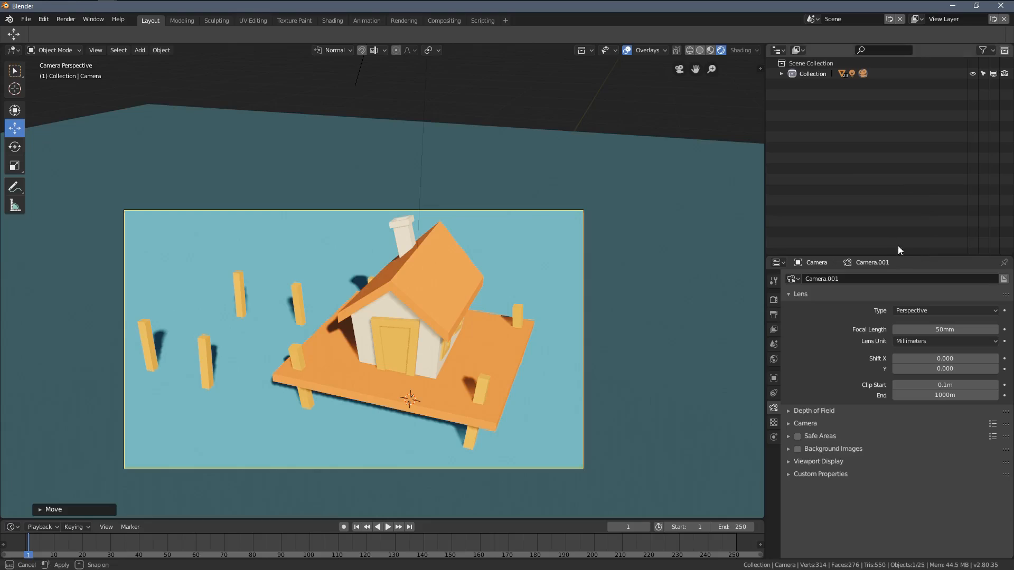
{"action": "left_click", "coordinate": [777, 52]}
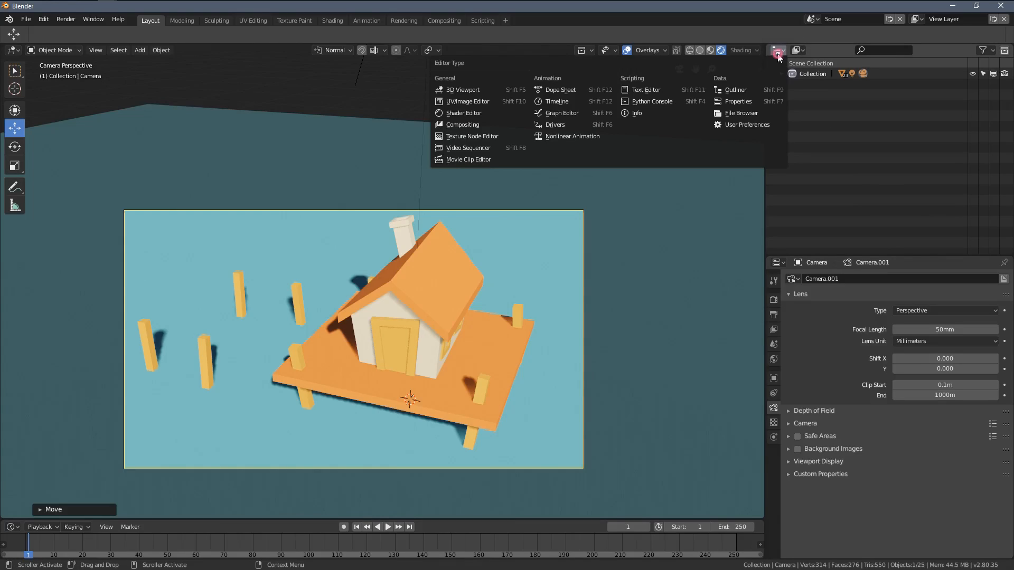
{"action": "left_click", "coordinate": [468, 90]}
Step: Move the camera slightly from the second viewport's top-down view, and set that viewport to Wireframe shading
{"action": "scroll", "coordinate": [950, 200], "scroll_direction": "down", "scroll_amount": 5}
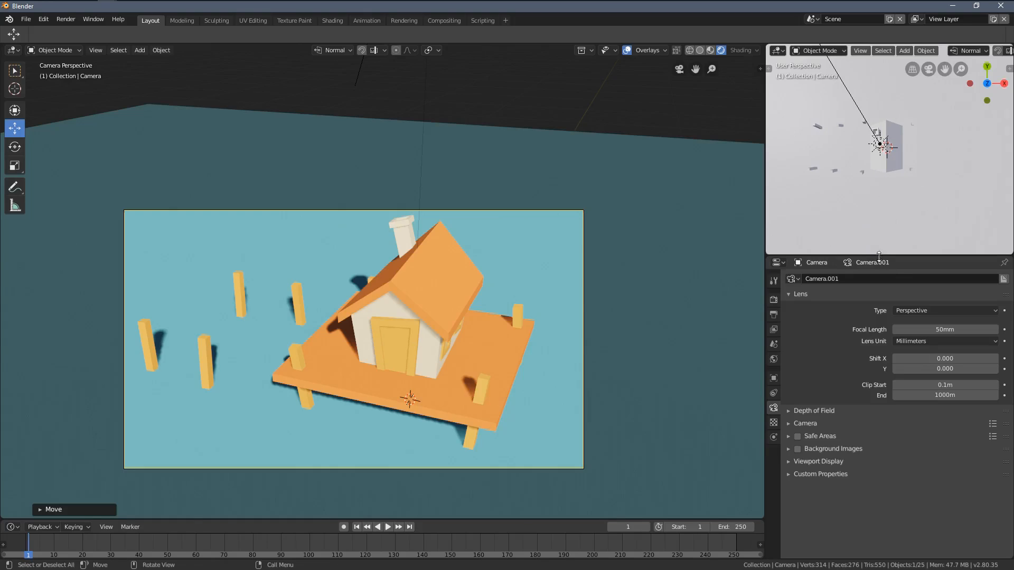
{"action": "key", "text": "g"}
{"action": "key", "text": "x"}
{"action": "key", "text": "x"}
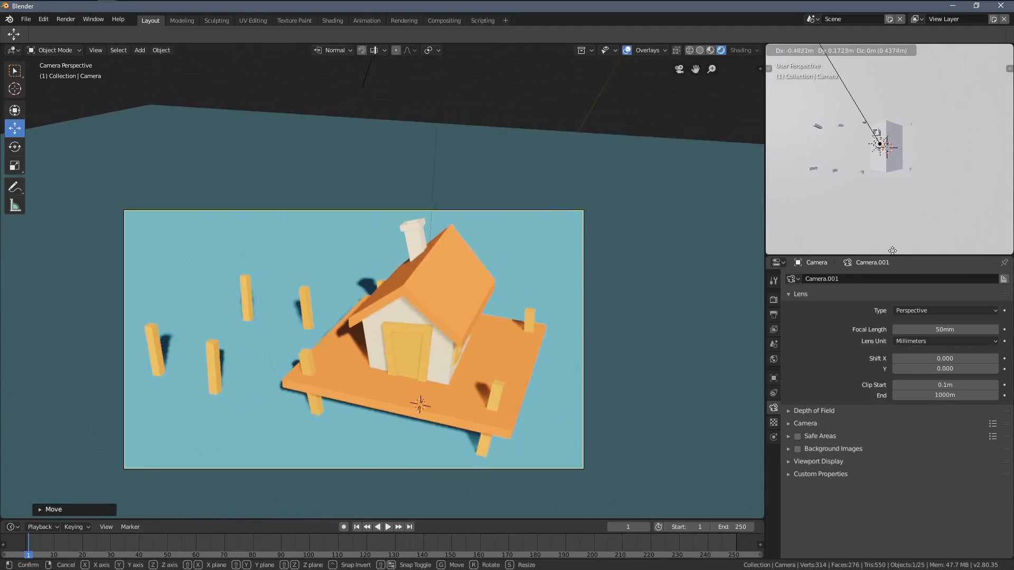
{"action": "left_click", "coordinate": [855, 5]}
{"action": "key", "text": "shift+z"}
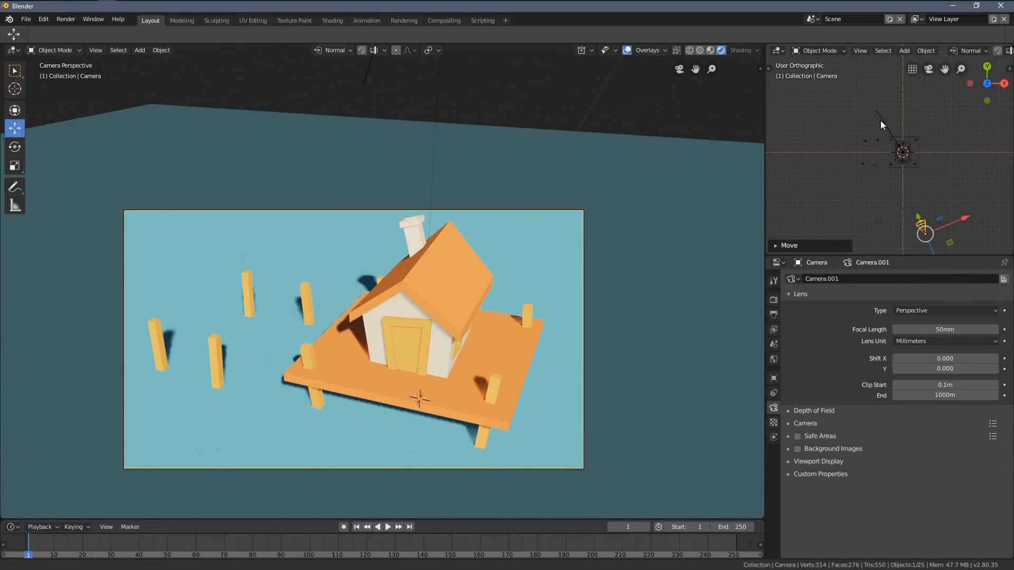
Step: Try to move the camera in the top-down wireframe viewport while checking the framing in the rendered camera view
{"action": "scroll", "coordinate": [961, 199], "scroll_direction": "up", "scroll_amount": 2}
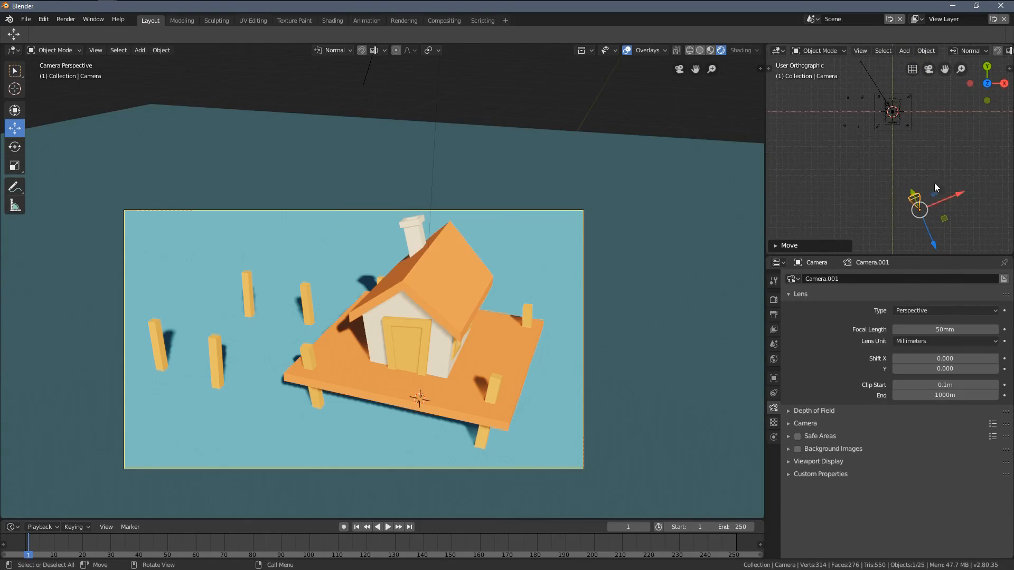
{"action": "scroll", "coordinate": [928, 182], "scroll_direction": "up", "scroll_amount": 1}
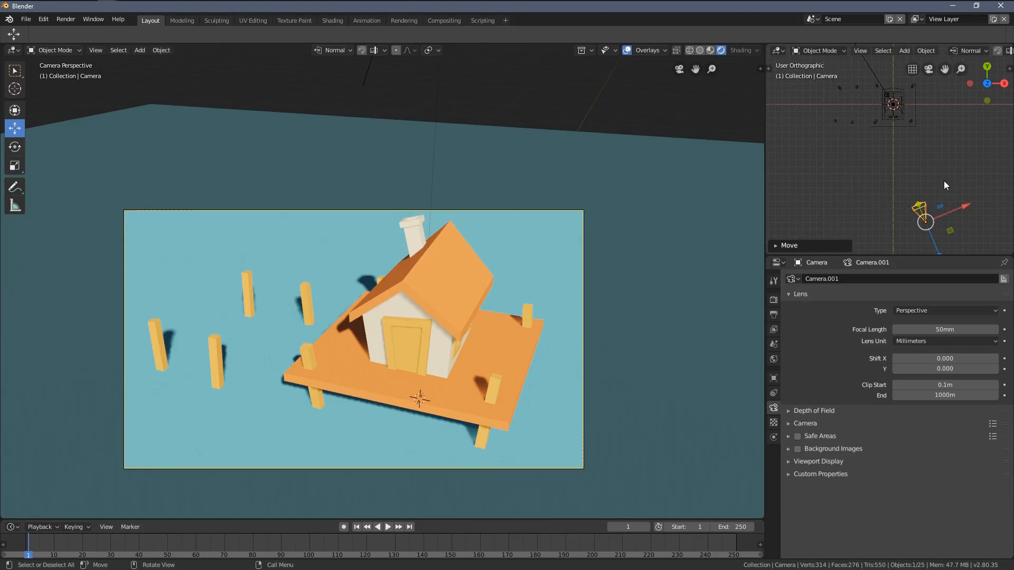
{"action": "key", "text": "g"}
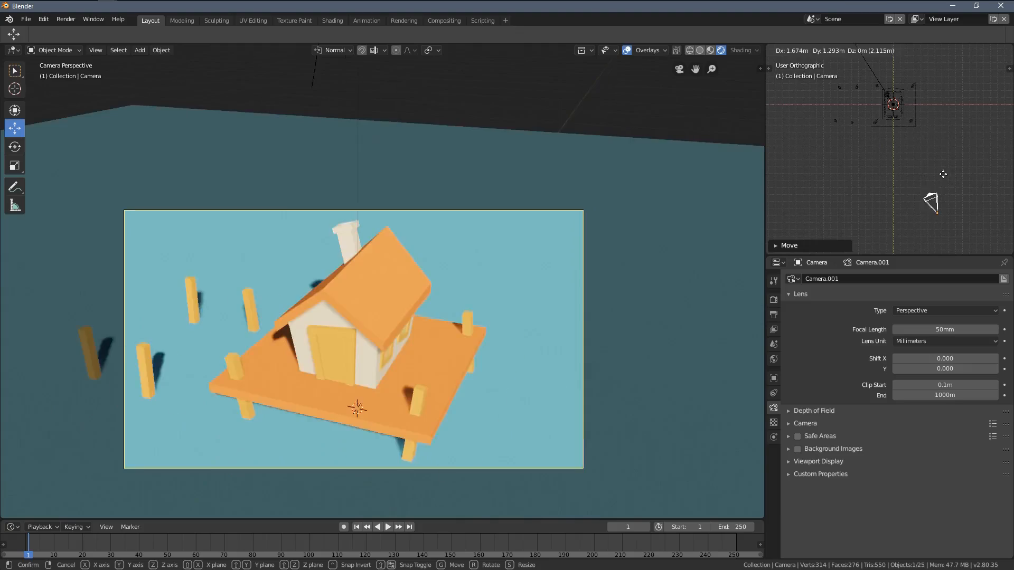
{"action": "right_click", "coordinate": [943, 128]}
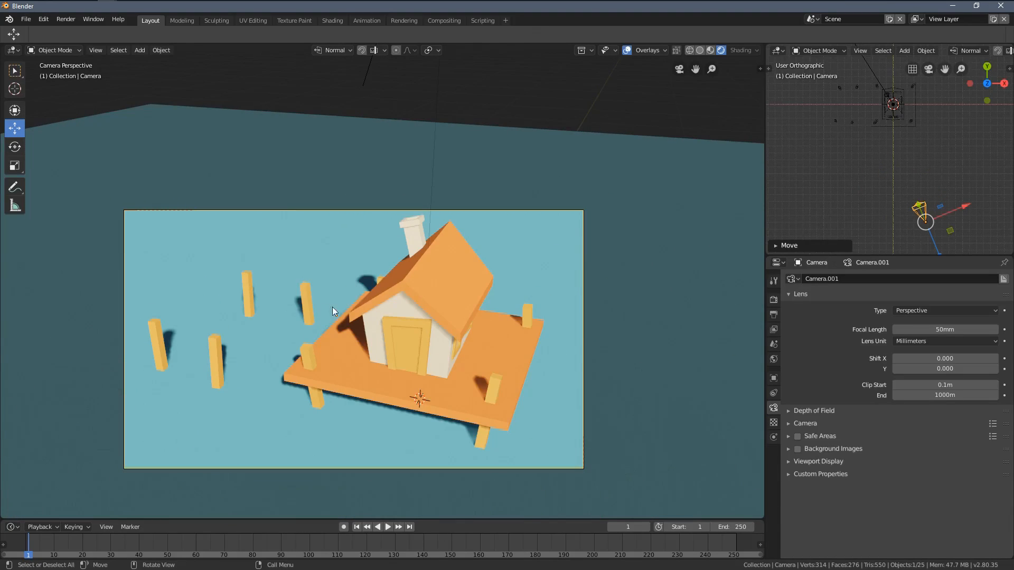
Step: Try to shift the camera freely inside the rendered camera view to reframe the house and posts
{"action": "key", "text": "g"}
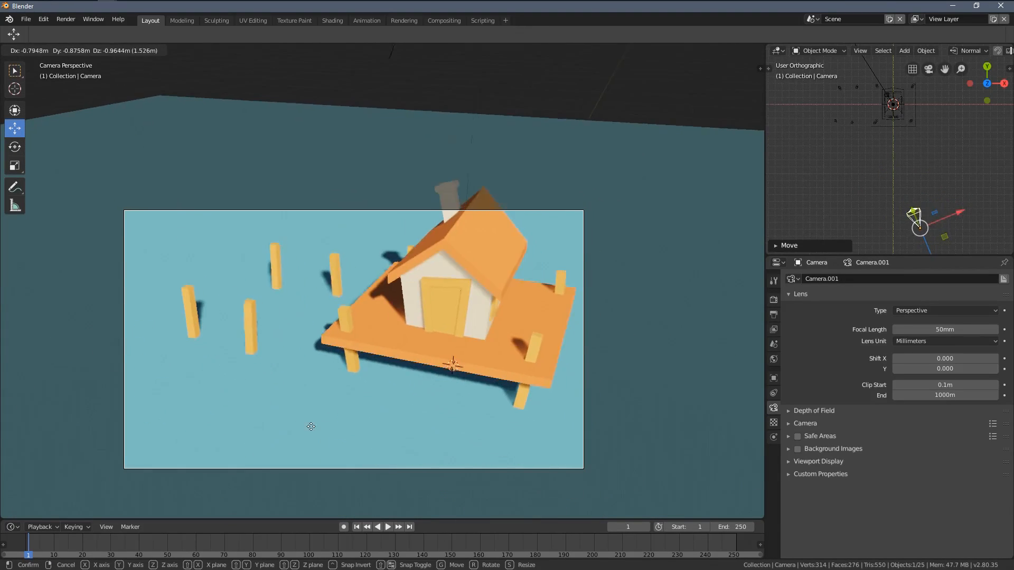
{"action": "left_click", "coordinate": [535, 194]}
{"action": "middle_click_drag", "start_coordinate": [493, 244], "coordinate": [519, 219], "text": "shift"}
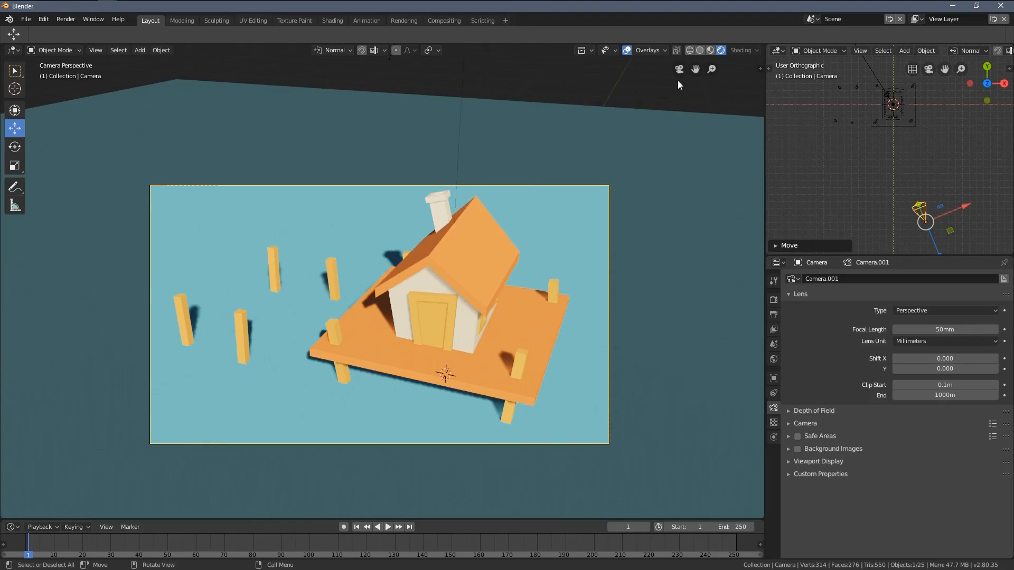
{"action": "left_click", "coordinate": [677, 71]}
{"action": "left_click", "coordinate": [676, 71]}
{"action": "key", "text": "g"}
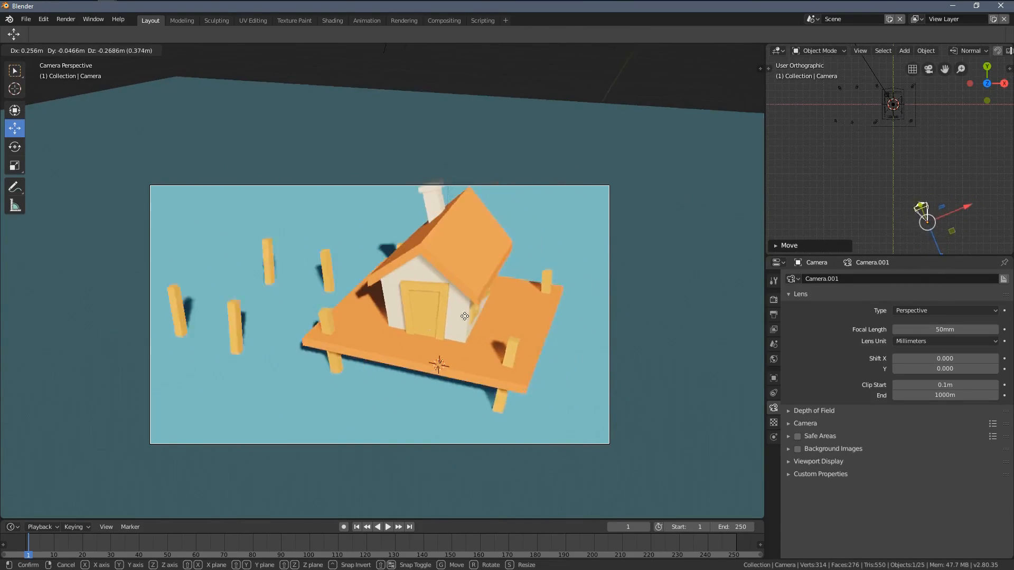
{"action": "left_click", "coordinate": [377, 296]}
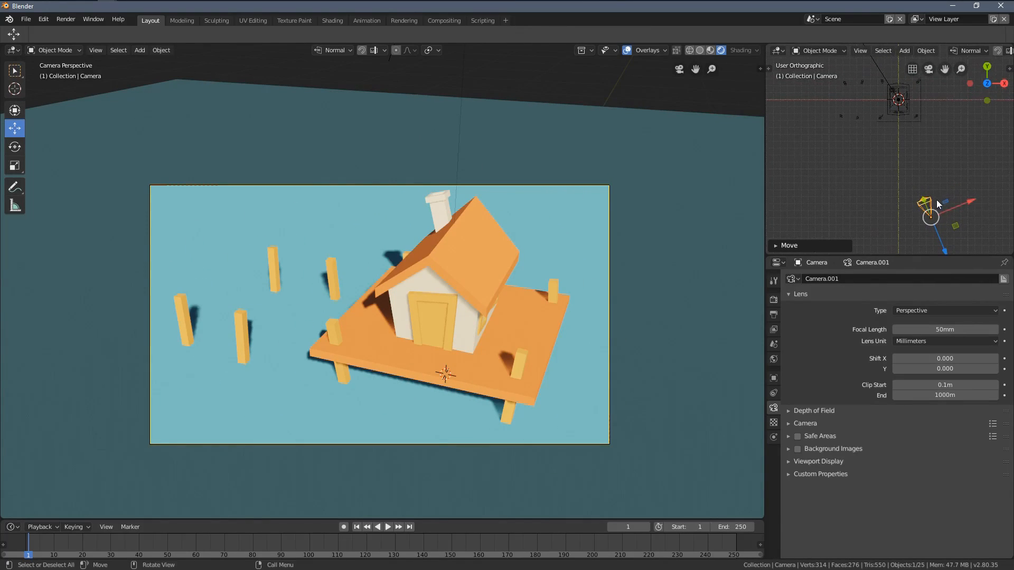
Step: Move the camera closer to the house and toward its windowed side in the top-down viewport
{"action": "key", "text": "g"}
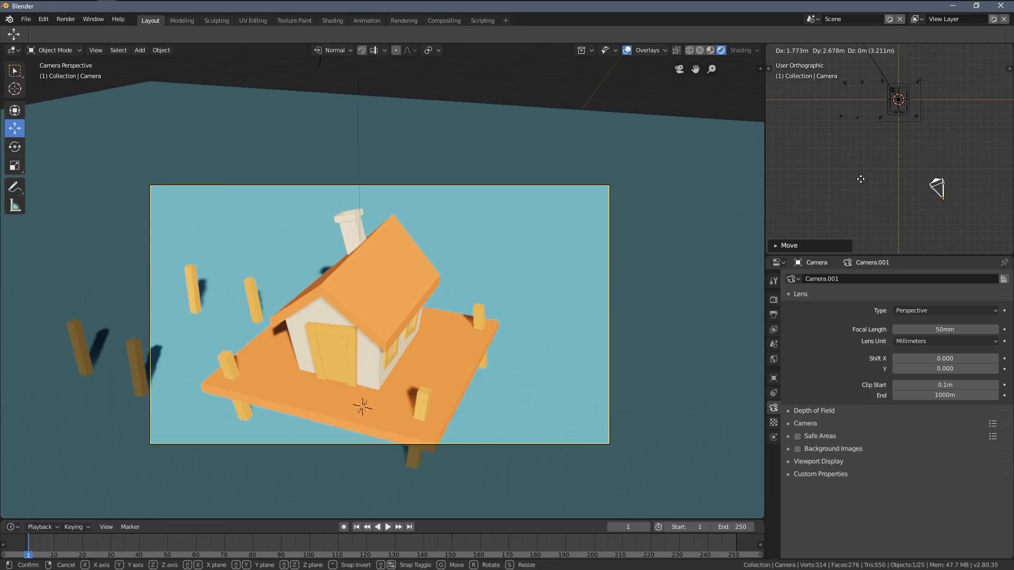
{"action": "left_click", "coordinate": [875, 191]}
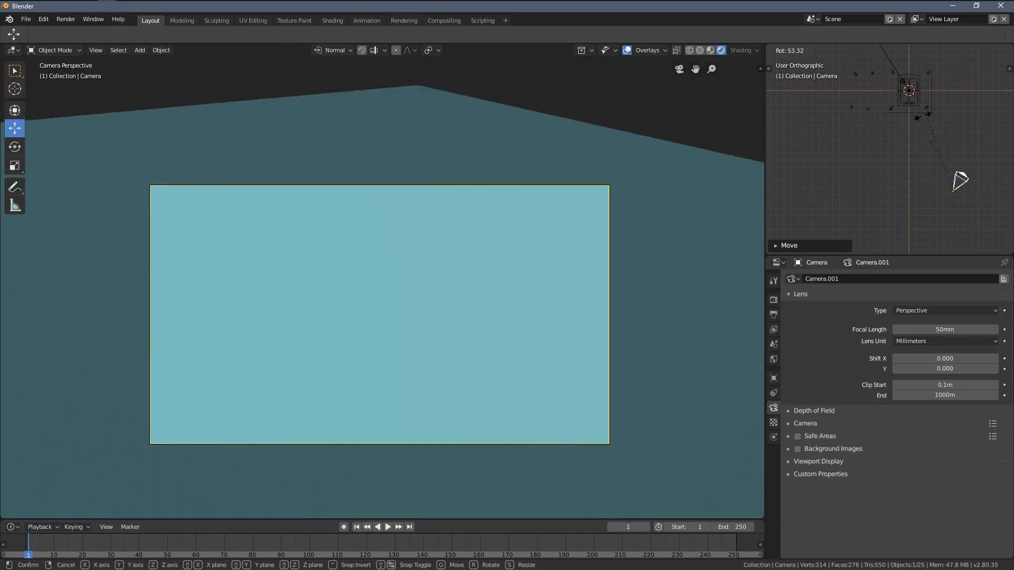
Step: Try to rotate the camera about its own origin in the top-down viewport to re-aim it at the house
{"action": "right_click", "coordinate": [903, 166]}
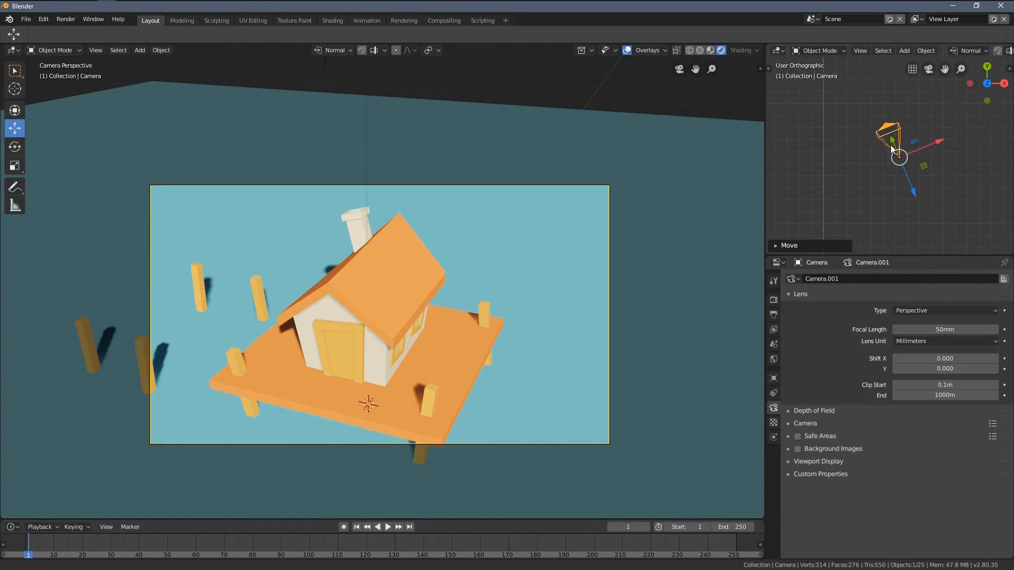
{"action": "scroll", "coordinate": [945, 136], "scroll_direction": "down", "scroll_amount": 5}
{"action": "key", "text": "r"}
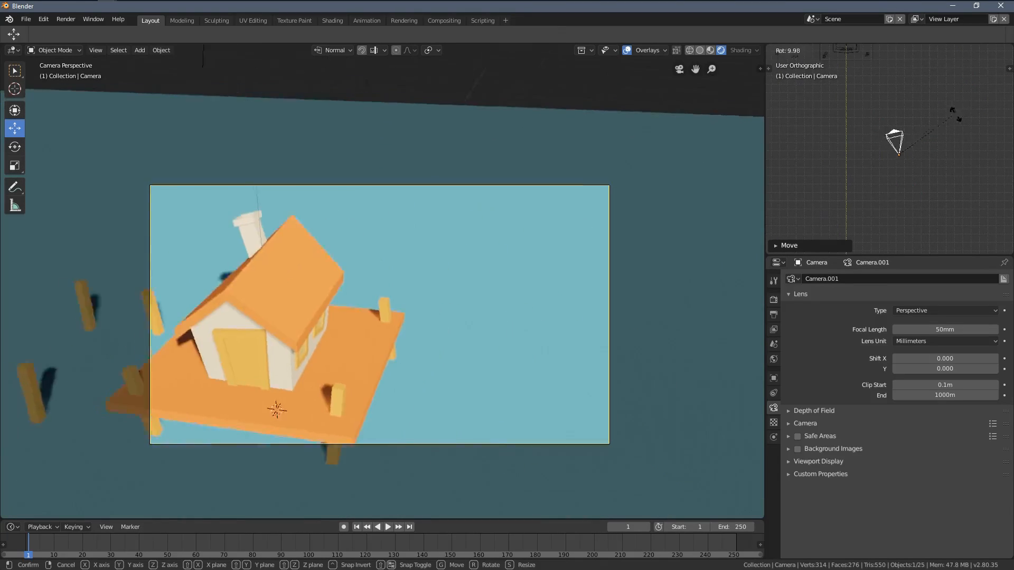
{"action": "right_click", "coordinate": [904, 137]}
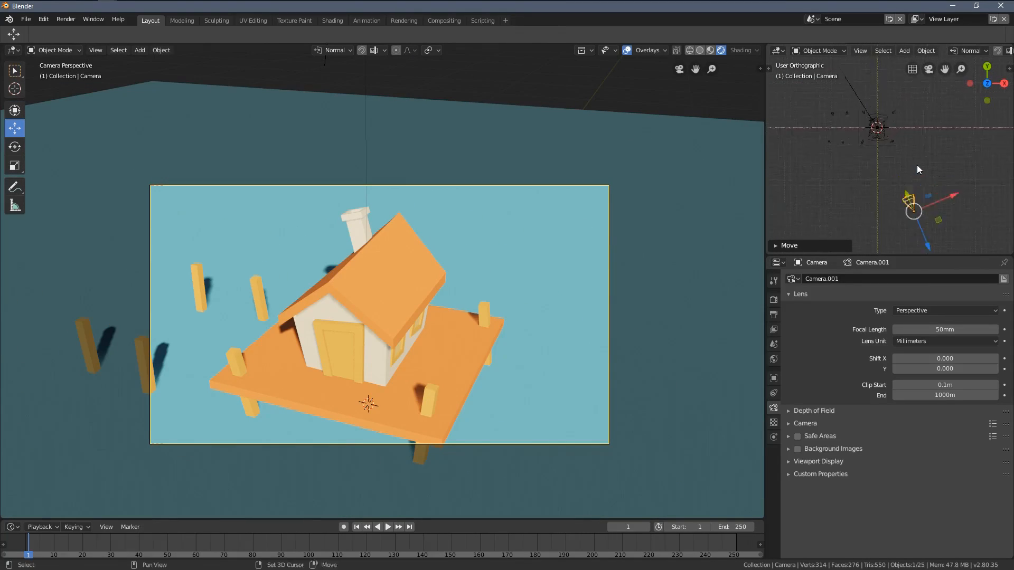
{"action": "middle_click_drag", "start_coordinate": [890, 149], "coordinate": [866, 157], "text": "shift"}
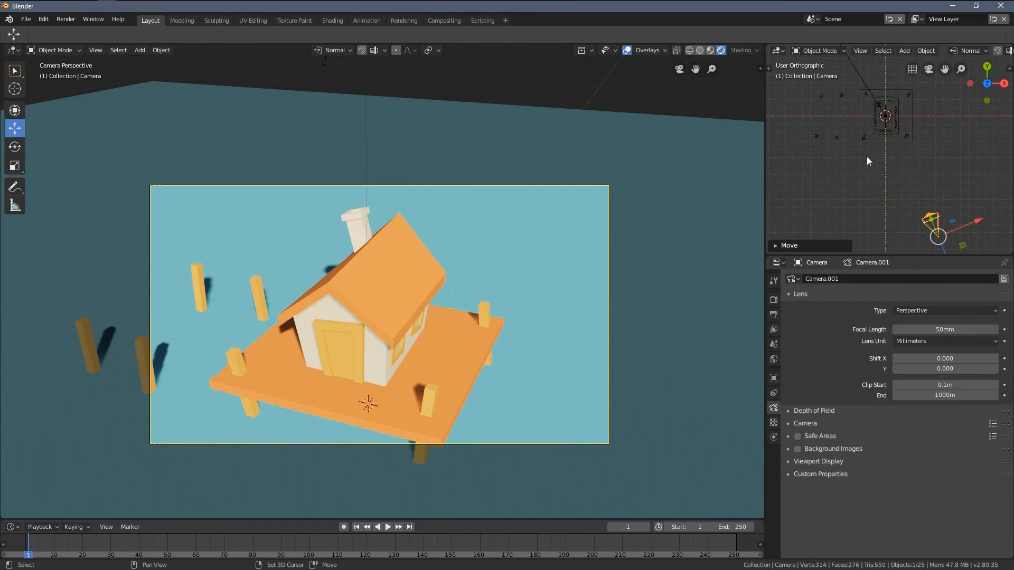
Step: Set the transform pivot point to 3D Cursor
{"action": "middle_click_drag", "start_coordinate": [431, 223], "coordinate": [466, 201], "text": "shift"}
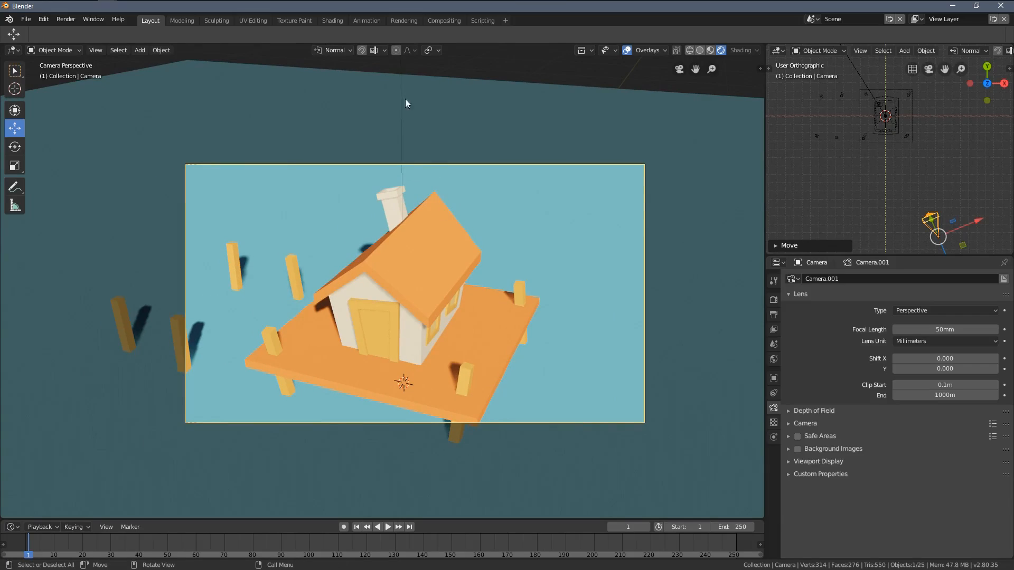
{"action": "left_click", "coordinate": [430, 52]}
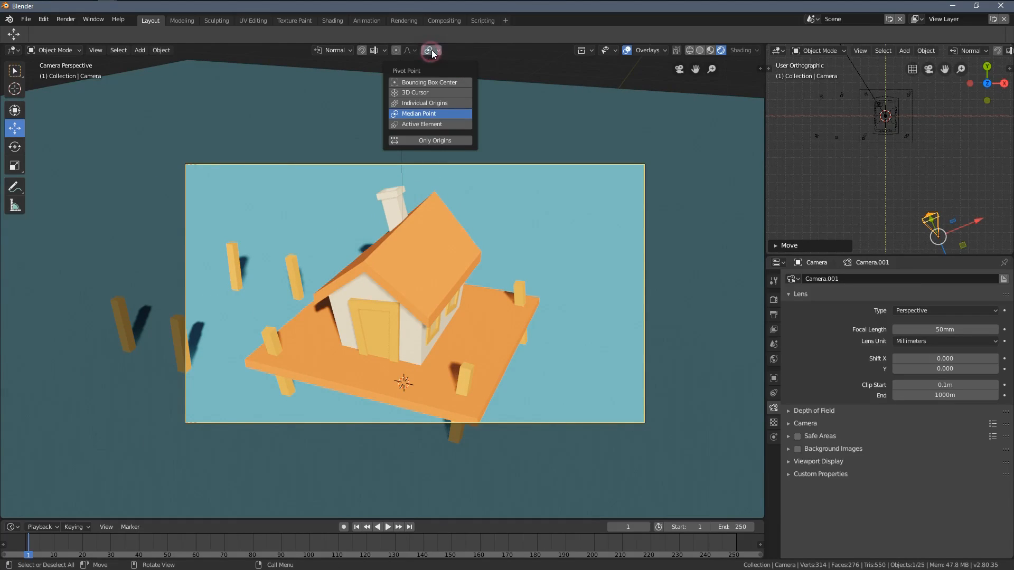
{"action": "left_click", "coordinate": [414, 94]}
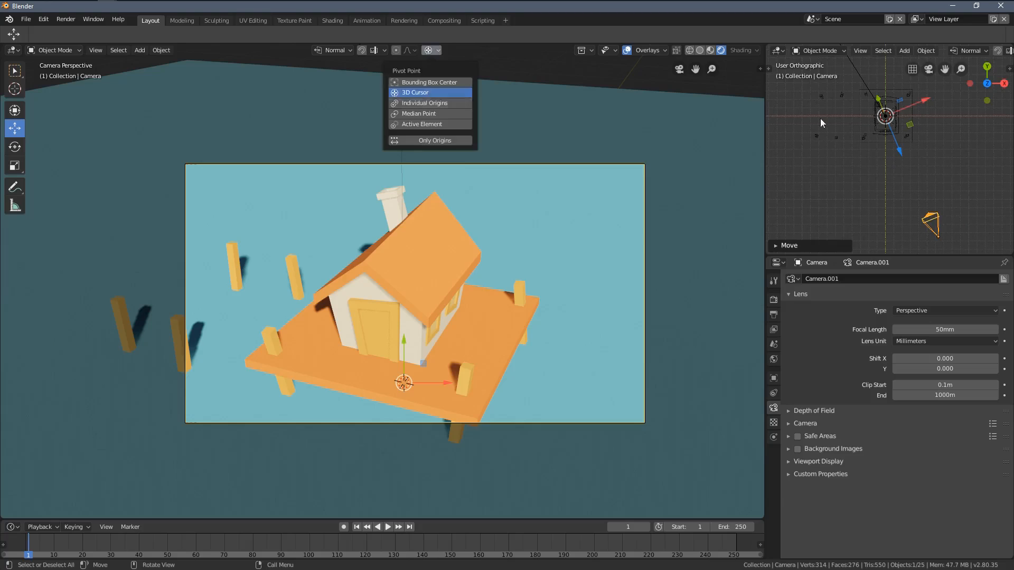
Step: Rotate the camera around the 3D cursor in the top-down viewport until it faces the door and the shaded side of the house
{"action": "scroll", "coordinate": [930, 167], "scroll_direction": "down", "scroll_amount": 3}
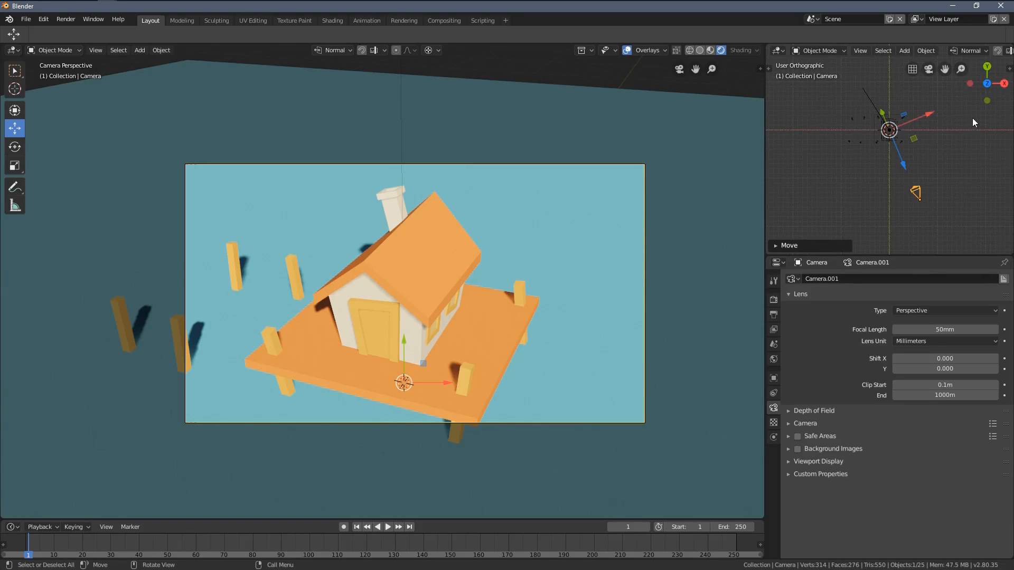
{"action": "scroll", "coordinate": [969, 125], "scroll_direction": "up", "scroll_amount": 2}
{"action": "key", "text": "r"}
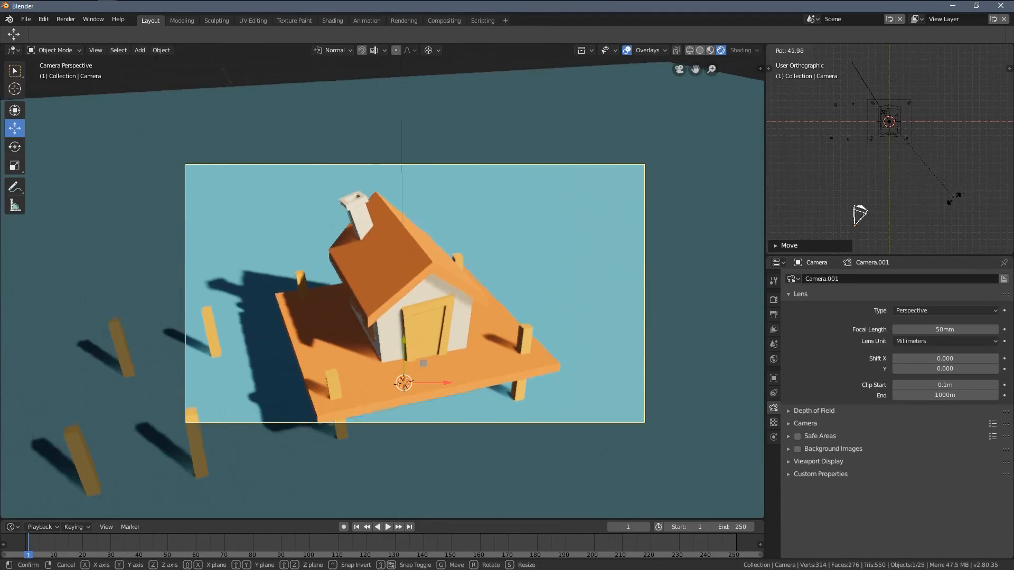
{"action": "left_click", "coordinate": [466, 289]}
{"action": "middle_click_drag", "start_coordinate": [466, 288], "coordinate": [596, 249], "text": "shift"}
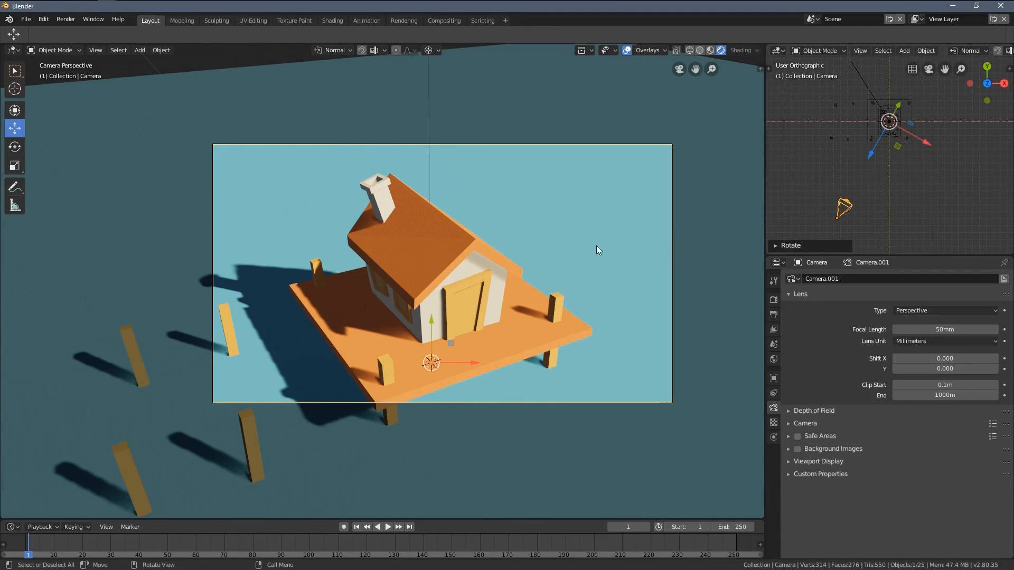
{"action": "key", "text": "r"}
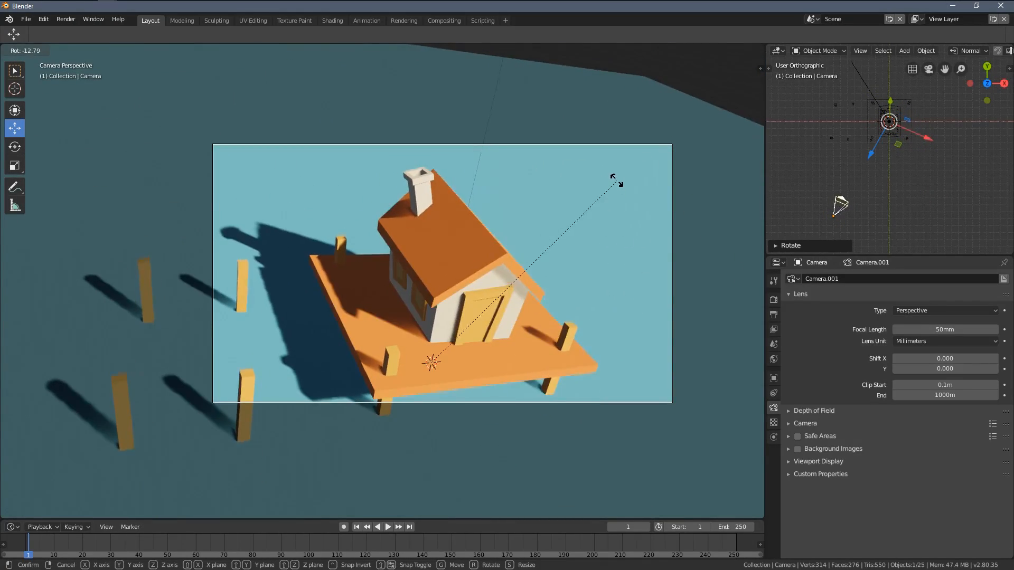
{"action": "key", "text": "r"}
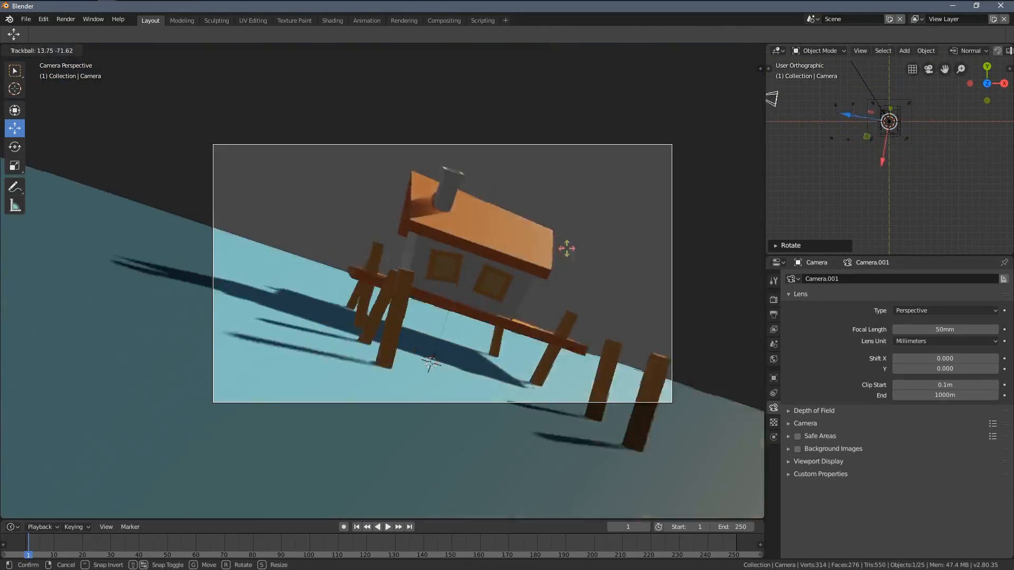
{"action": "left_click", "coordinate": [596, 248]}
Step: Rotate the camera about the global Z axis around the 3D cursor so it faces the house corner between the windows and the door
{"action": "key", "text": "r"}
{"action": "key", "text": "z"}
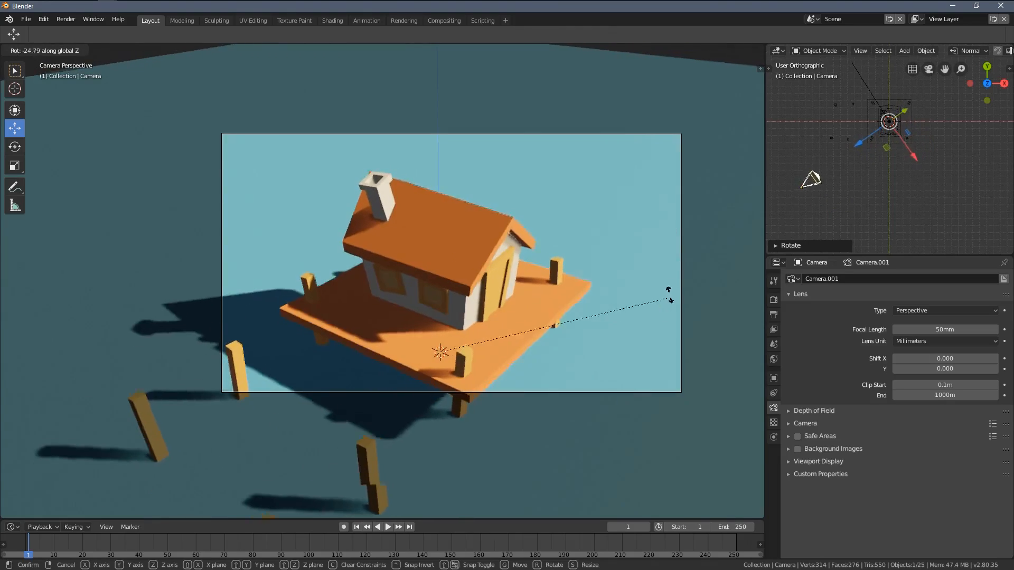
{"action": "left_click", "coordinate": [692, 251]}
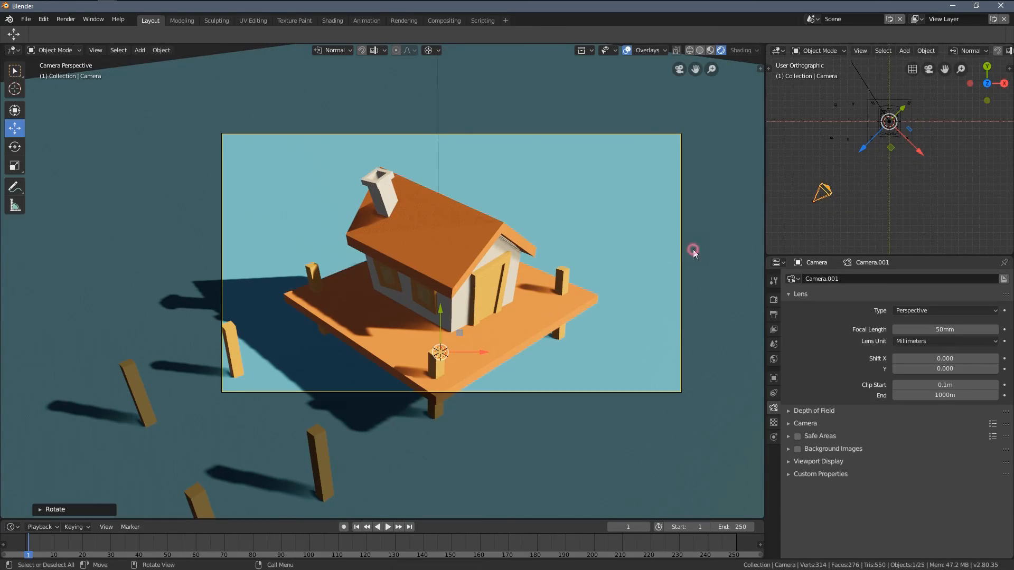
Step: Return to the camera view, widen the smaller 3D viewport and show its toolbar
{"action": "middle_click_drag", "start_coordinate": [570, 271], "coordinate": [439, 240]}
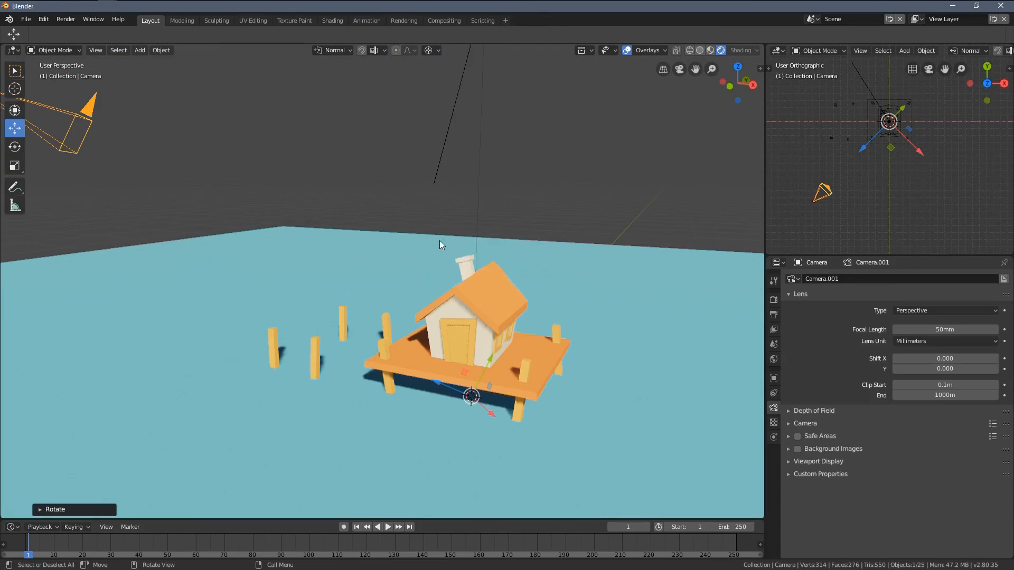
{"action": "left_click", "coordinate": [679, 71]}
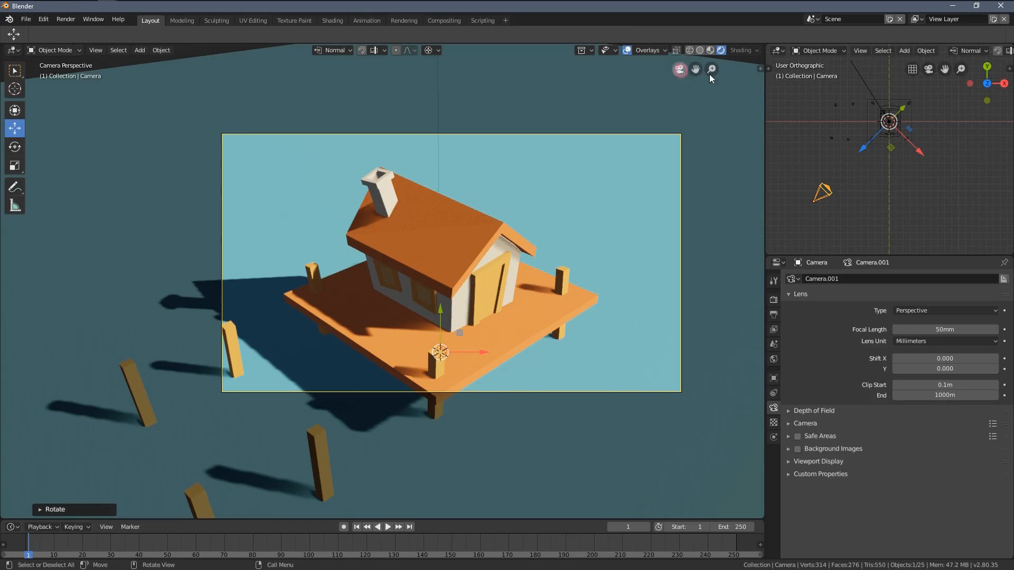
{"action": "middle_click_drag", "start_coordinate": [910, 121], "coordinate": [900, 159], "text": "shift"}
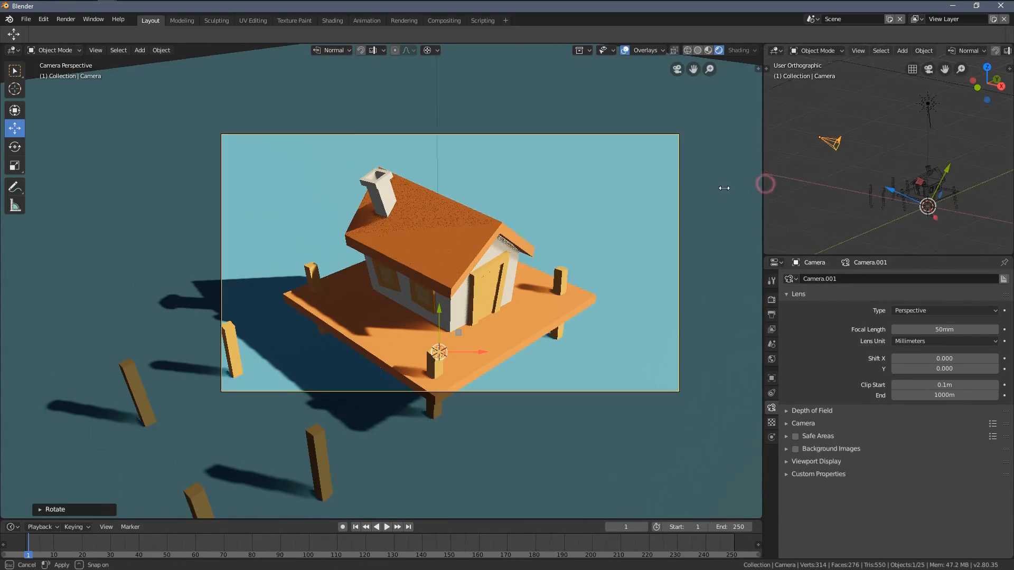
{"action": "left_click_drag", "start_coordinate": [766, 183], "coordinate": [688, 182]}
{"action": "key", "text": "t"}
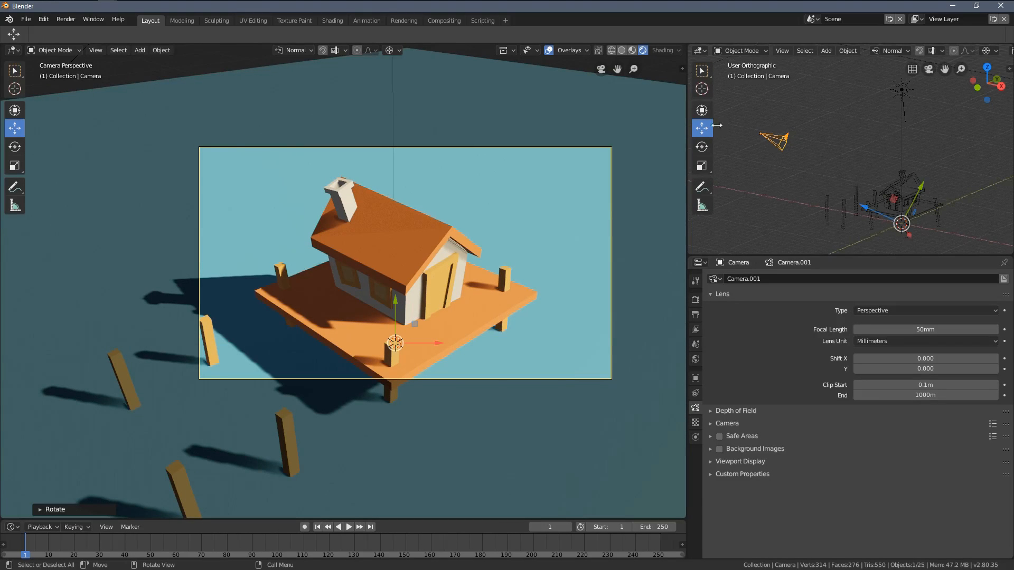
Step: Rotate the camera around the 3D cursor about its local X axis in the second viewport for a slightly lower viewing angle
{"action": "left_click", "coordinate": [702, 146]}
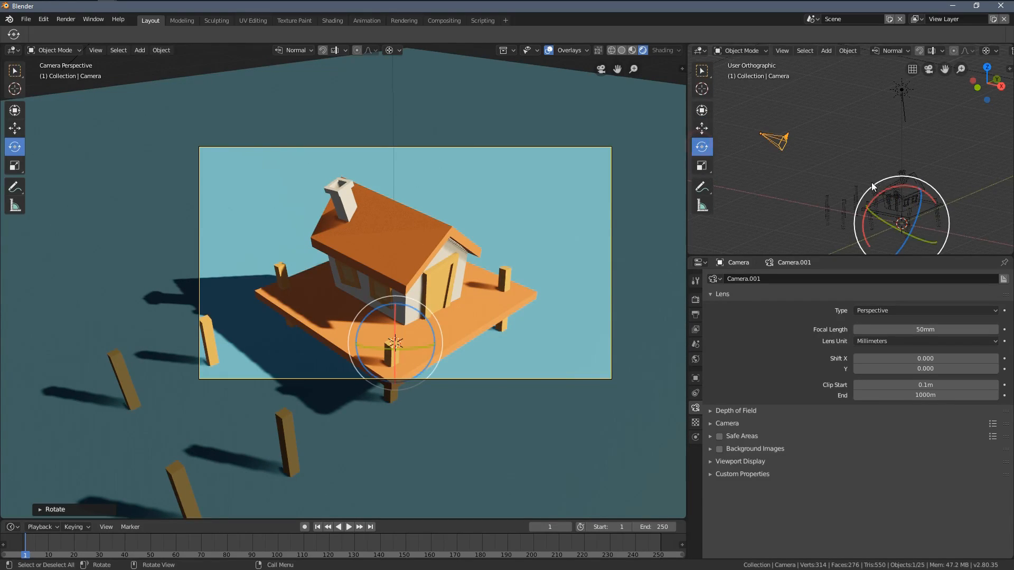
{"action": "middle_click_drag", "start_coordinate": [891, 191], "coordinate": [887, 173], "text": "shift"}
{"action": "mouse_move", "coordinate": [887, 173]}
{"action": "left_mouse_down"}
{"action": "mouse_move", "coordinate": [878, 174]}
{"action": "mouse_move", "coordinate": [888, 168]}
{"action": "left_mouse_up"}
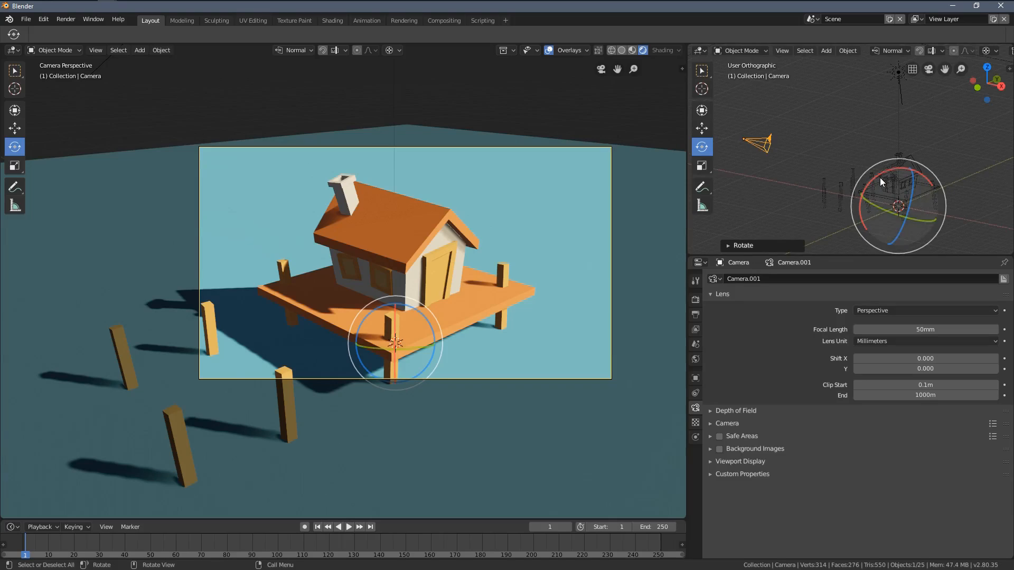
{"action": "left_click_drag", "start_coordinate": [880, 177], "coordinate": [883, 176]}
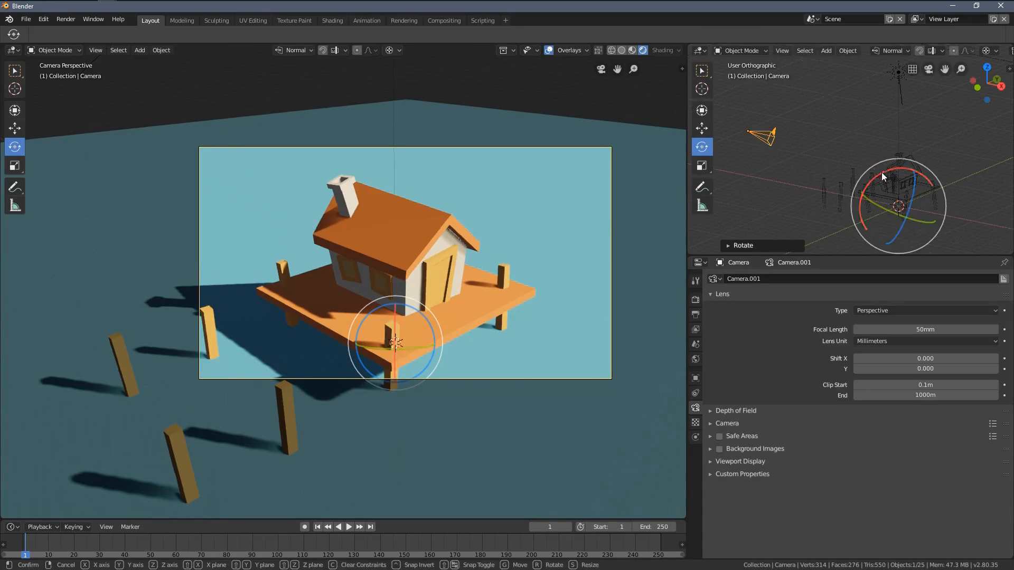
Step: Shift the camera's framing and pull it back from the house along its local Z axis to bring more loose posts into frame
{"action": "left_click", "coordinate": [703, 128]}
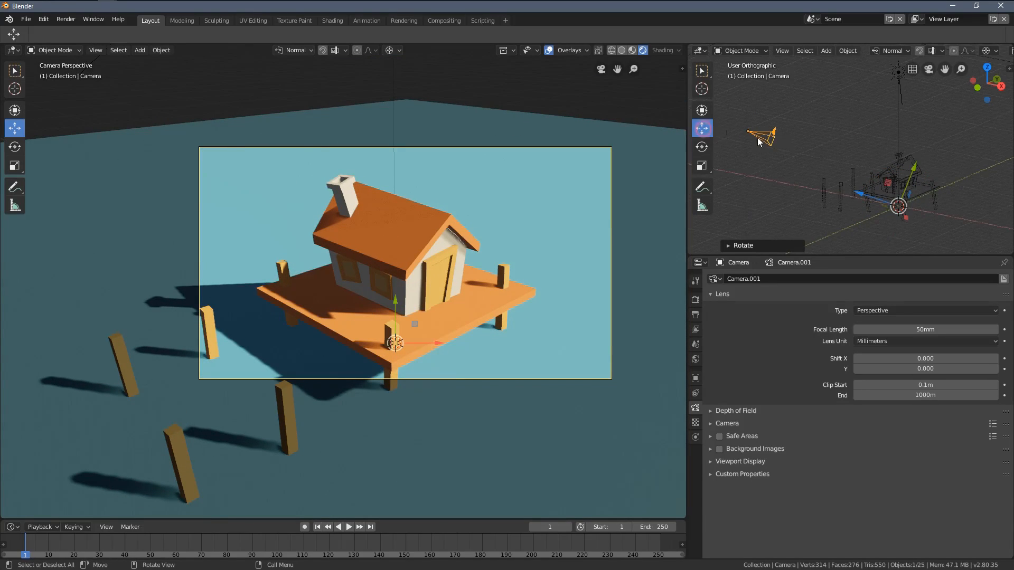
{"action": "middle_click_drag", "start_coordinate": [896, 153], "coordinate": [922, 206]}
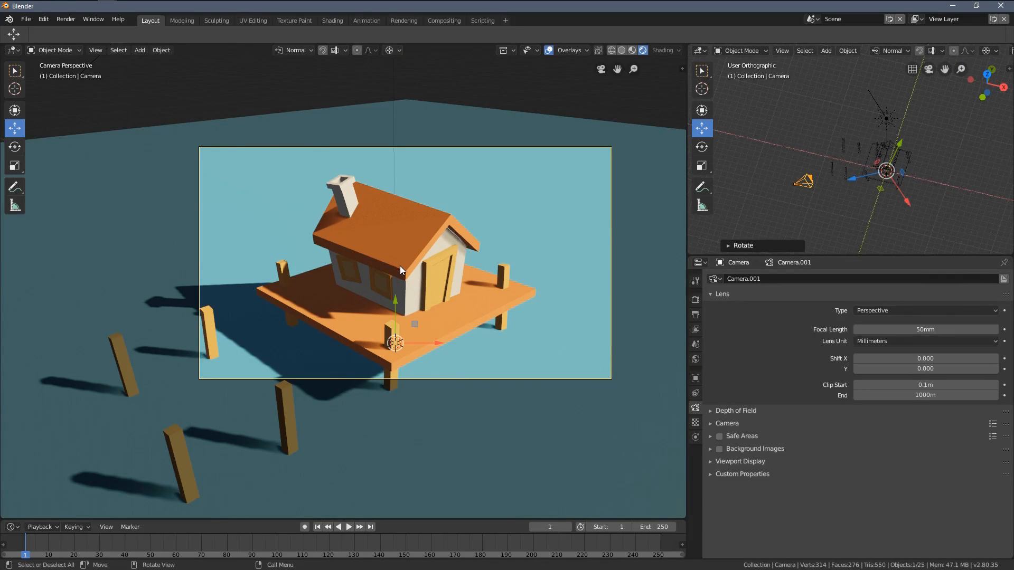
{"action": "key", "text": "g"}
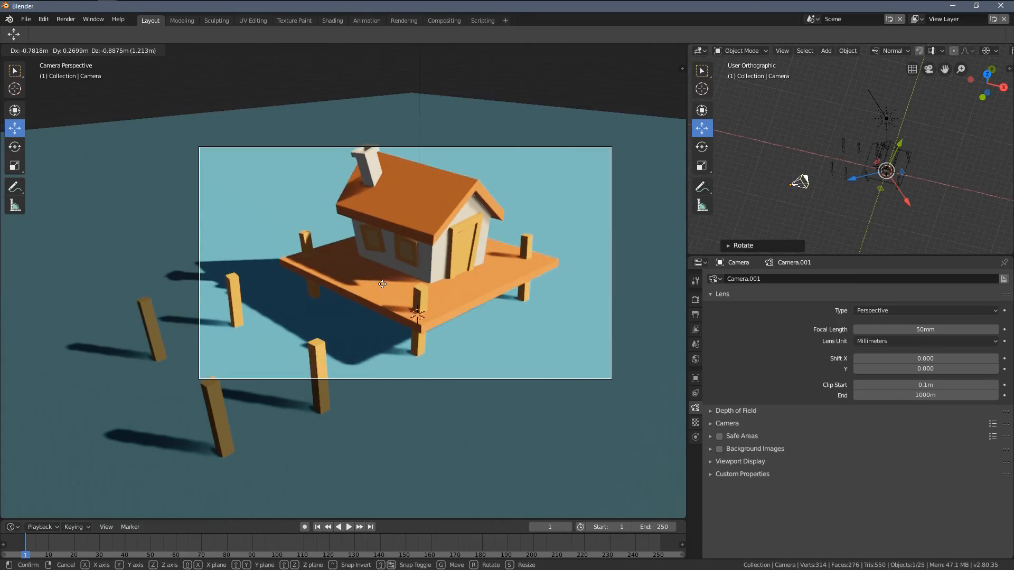
{"action": "left_click", "coordinate": [376, 274]}
{"action": "left_click_drag", "start_coordinate": [845, 179], "coordinate": [781, 187]}
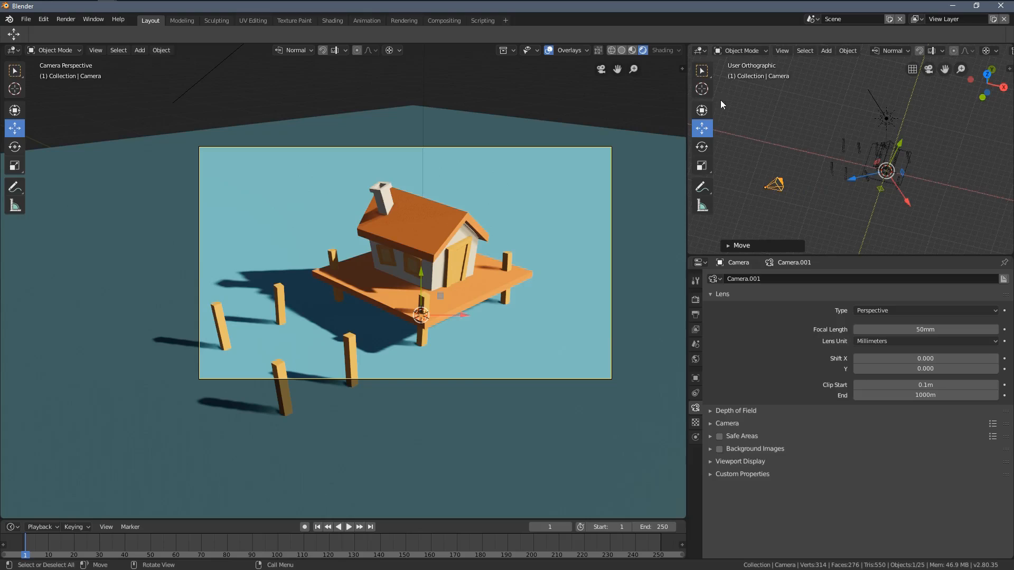
Step: Lower the camera's angle around the 3D cursor about its local X axis, and move it so all four loose posts fit the frame
{"action": "left_click", "coordinate": [702, 147]}
{"action": "left_click_drag", "start_coordinate": [879, 164], "coordinate": [844, 142]}
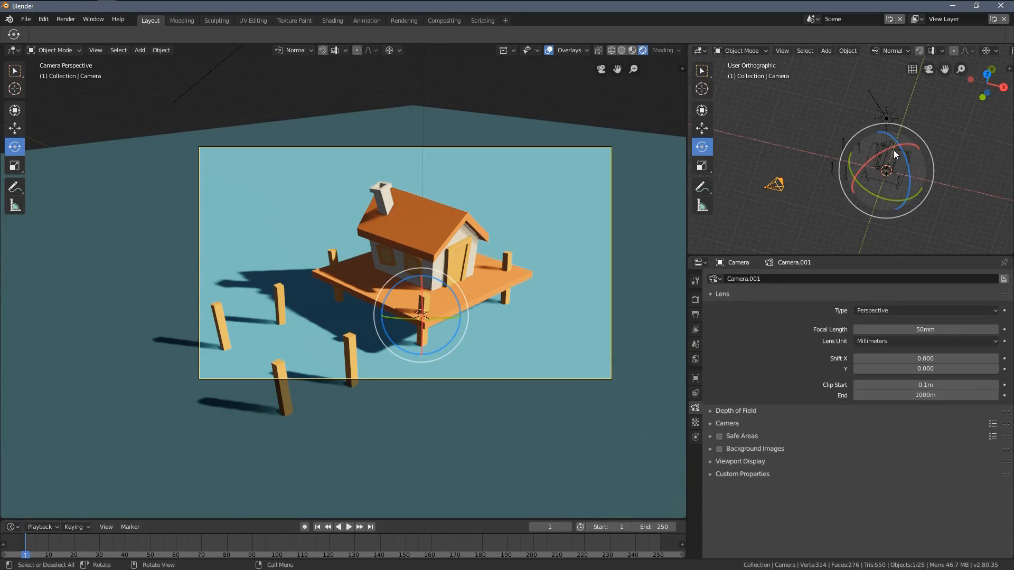
{"action": "mouse_move", "coordinate": [882, 155]}
{"action": "left_mouse_down"}
{"action": "mouse_move", "coordinate": [871, 165]}
{"action": "mouse_move", "coordinate": [876, 149]}
{"action": "left_mouse_up"}
{"action": "scroll", "coordinate": [531, 260], "scroll_direction": "up", "scroll_amount": 1}
{"action": "scroll", "coordinate": [531, 260], "scroll_direction": "down", "scroll_amount": 2}
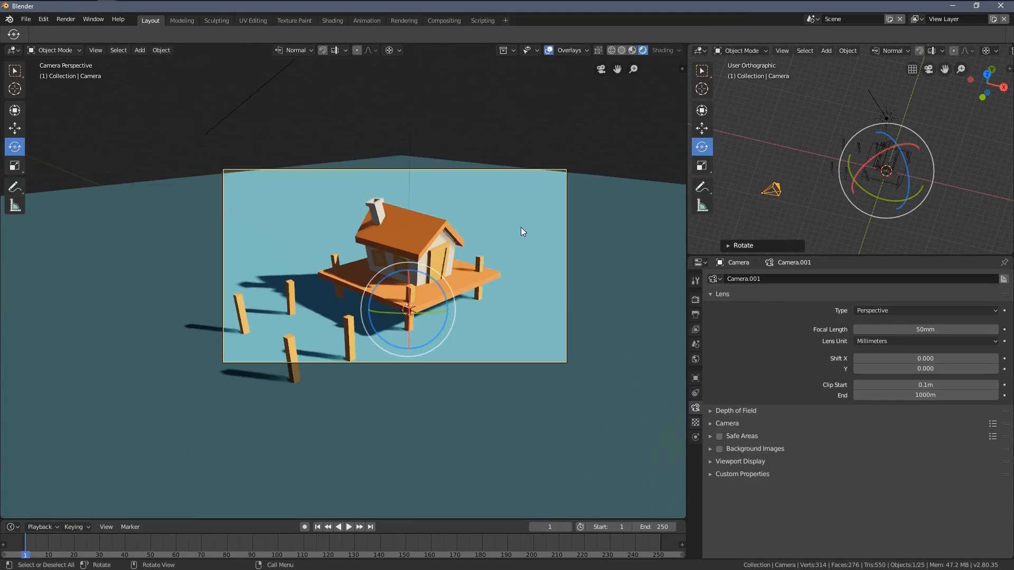
{"action": "key", "text": "g"}
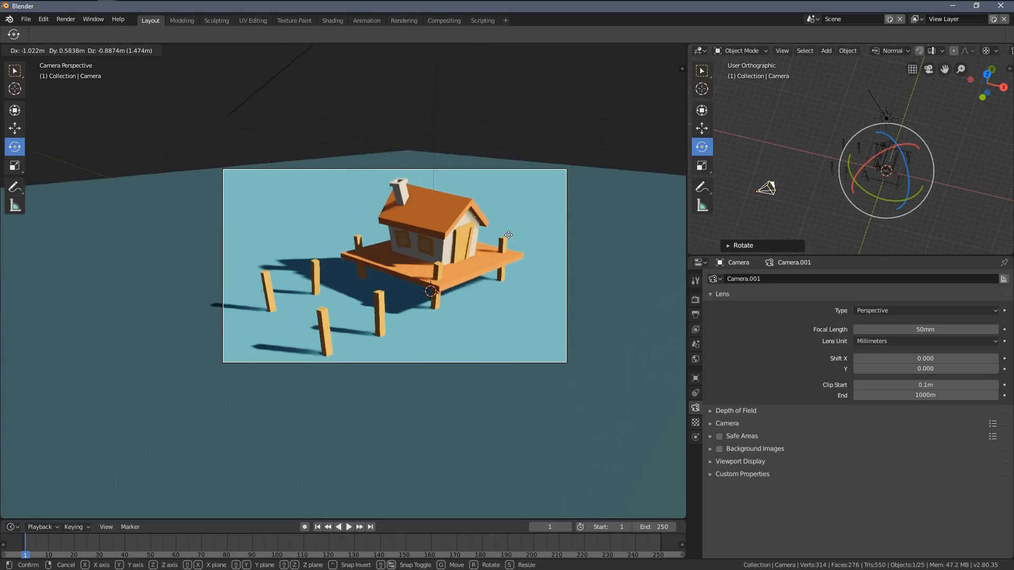
{"action": "left_click", "coordinate": [507, 236]}
Step: Rotate the camera around the 3D cursor from the top view toward the door side, and move it to reframe the house and posts
{"action": "key", "text": "KP_7"}
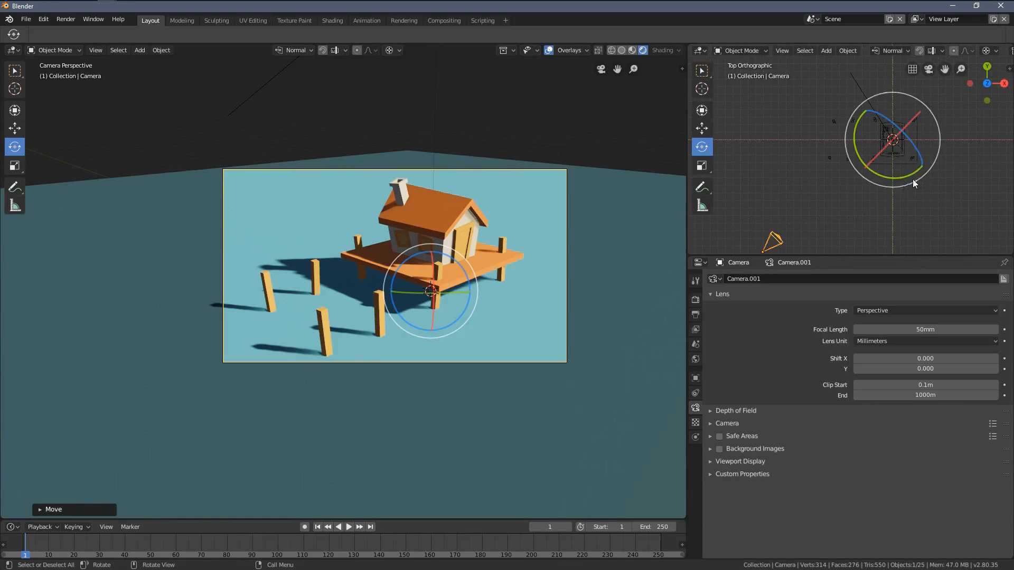
{"action": "scroll", "coordinate": [910, 178], "scroll_direction": "down", "scroll_amount": 2}
{"action": "mouse_move", "coordinate": [923, 161]}
{"action": "left_mouse_down"}
{"action": "mouse_move", "coordinate": [923, 144]}
{"action": "mouse_move", "coordinate": [933, 152]}
{"action": "left_mouse_up"}
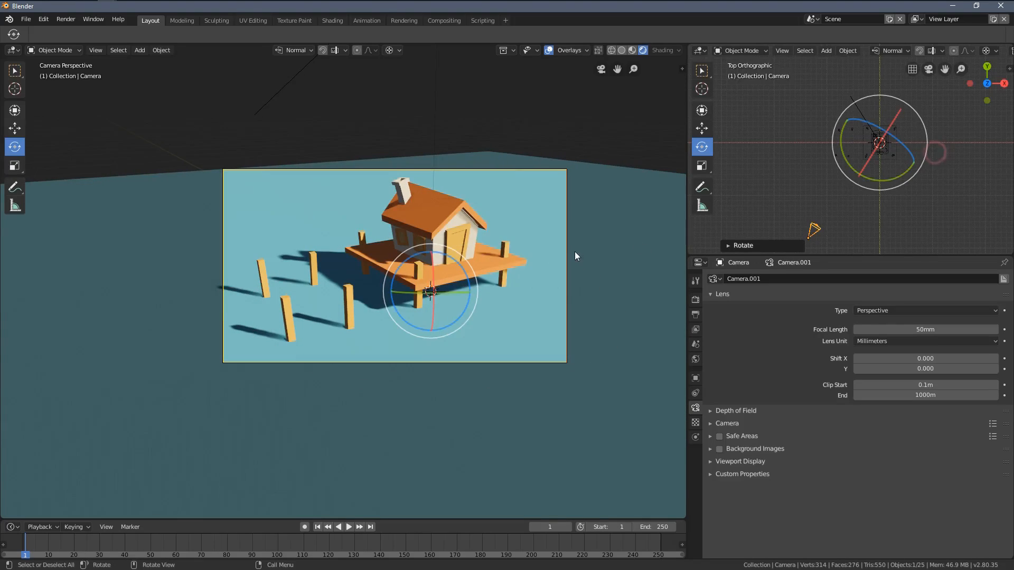
{"action": "scroll", "coordinate": [575, 251], "scroll_direction": "up", "scroll_amount": 3}
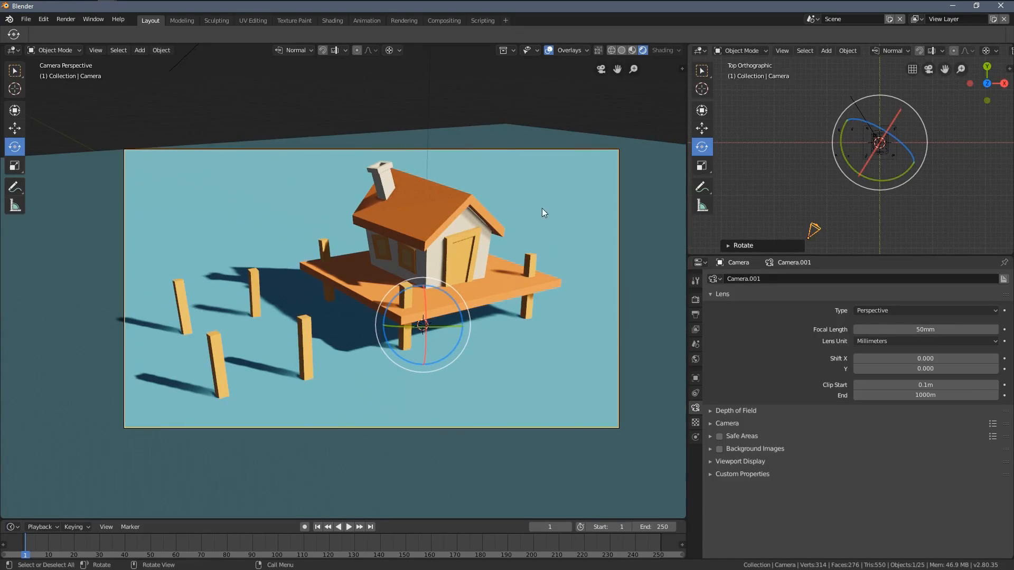
{"action": "key", "text": "g"}
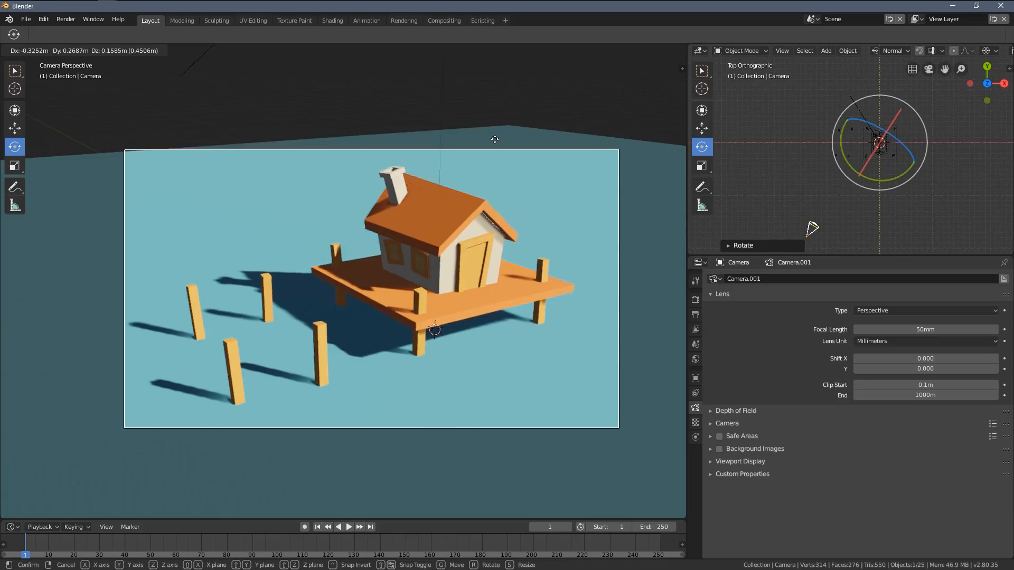
{"action": "left_click", "coordinate": [390, 141]}
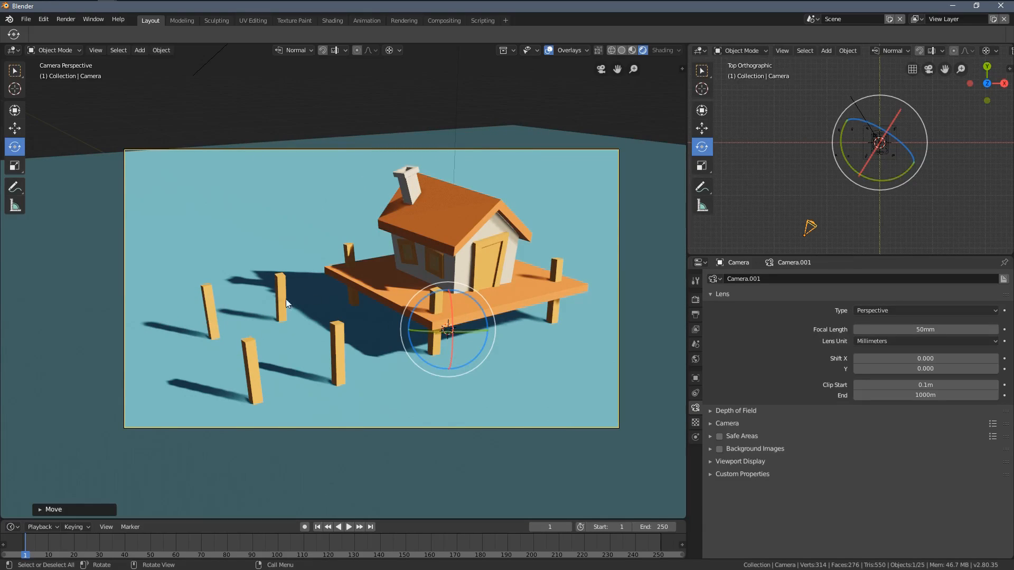
Step: Fine-tune the camera's position so the house sits off-centre with the four loose posts and their shadows inside the frame
{"action": "key", "text": "g"}
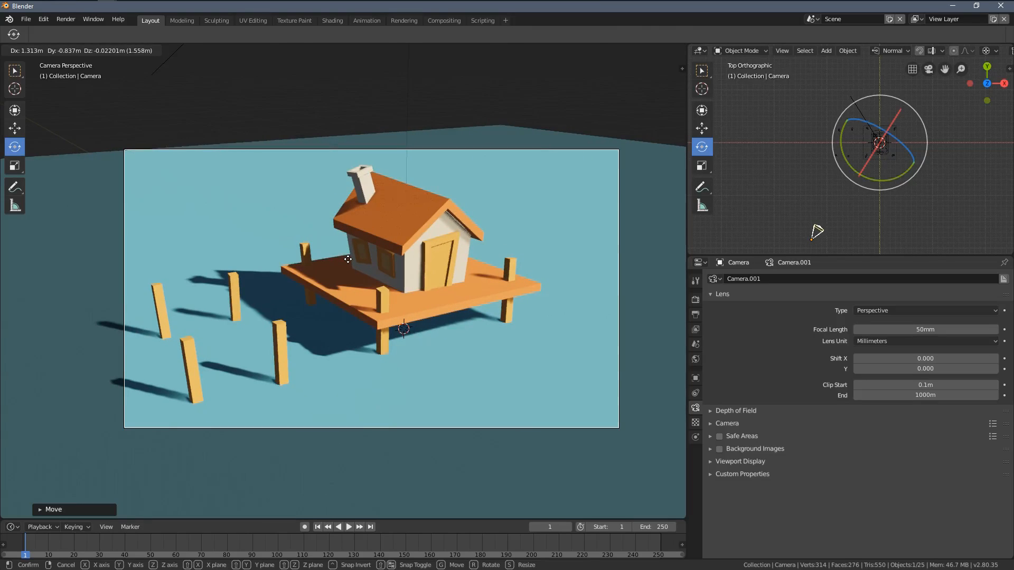
{"action": "left_click", "coordinate": [347, 259]}
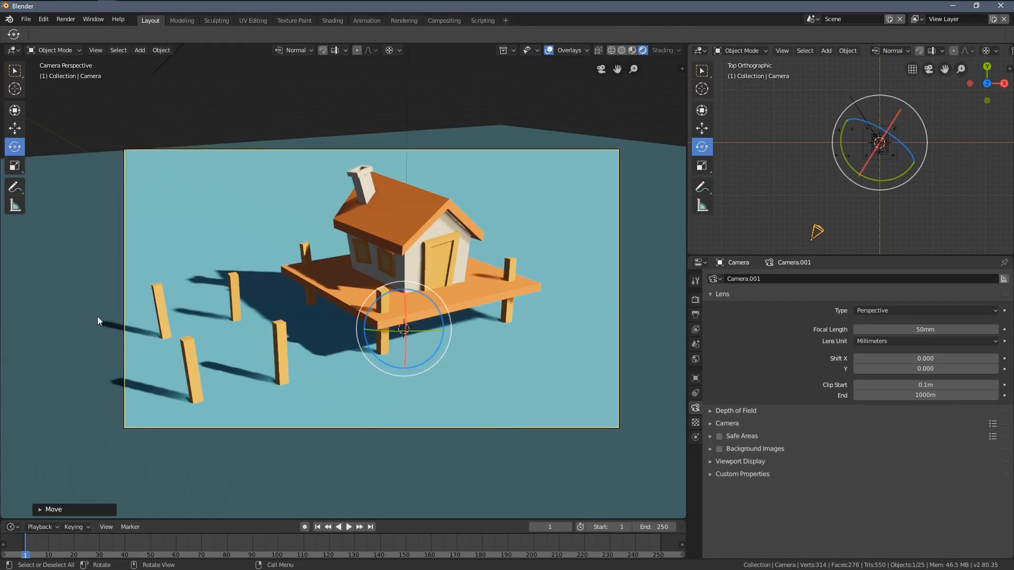
{"action": "key", "text": "g"}
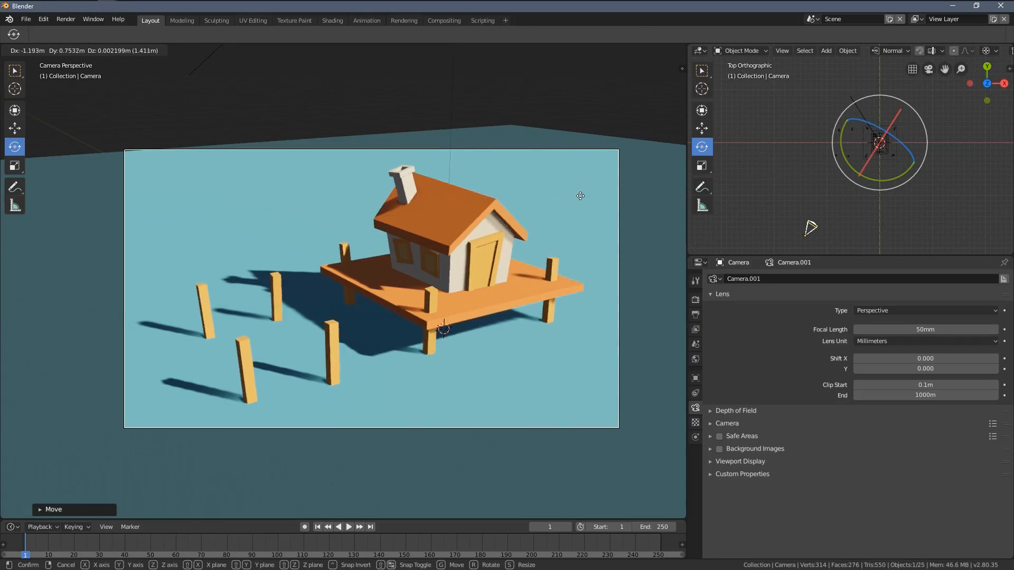
{"action": "left_click", "coordinate": [572, 350]}
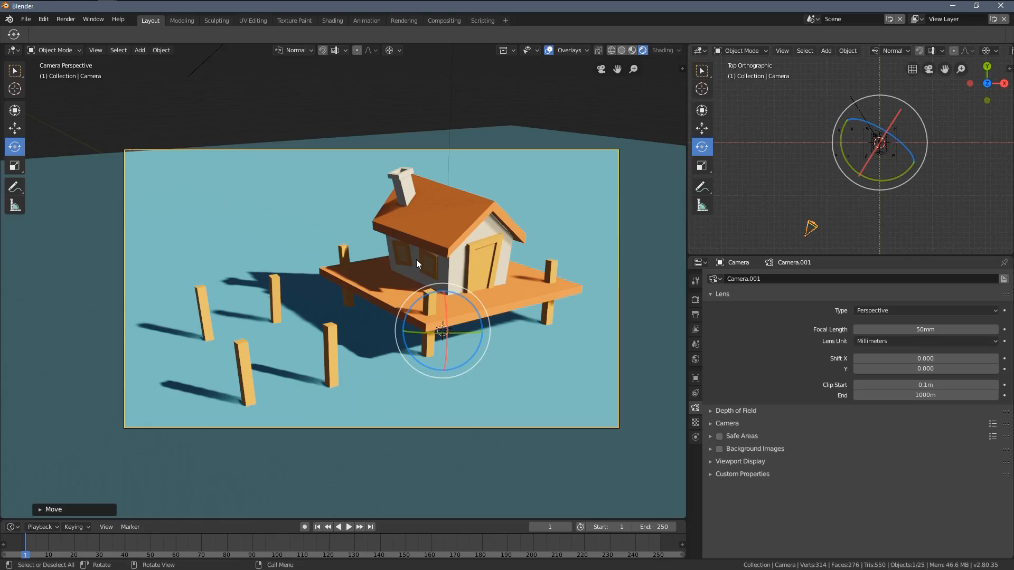
{"action": "key", "text": "g"}
{"action": "left_click", "coordinate": [532, 307]}
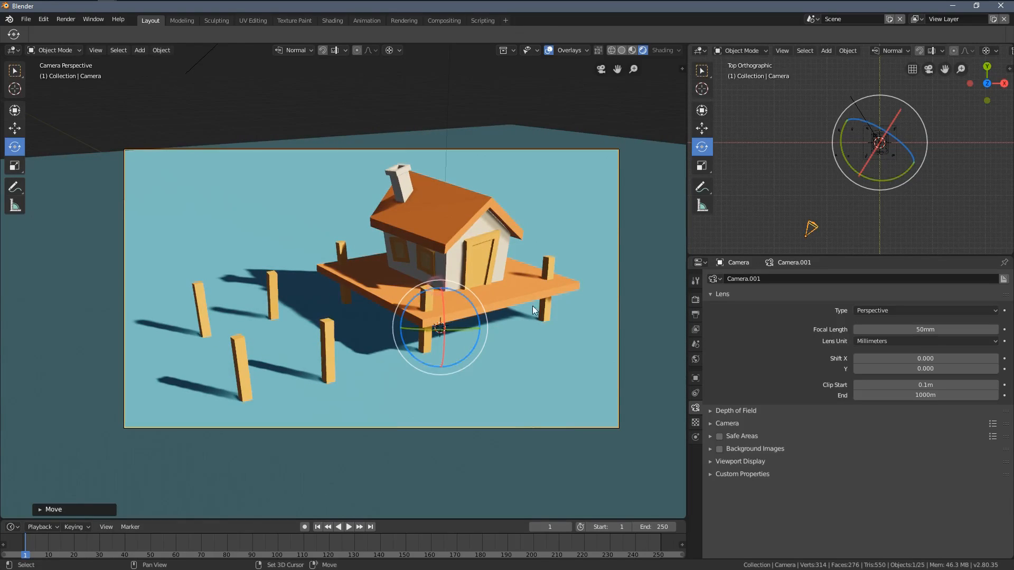
Step: Show the main viewport from the front in Solid shading and reset the 3D cursor to the world origin
{"action": "scroll", "coordinate": [492, 319], "scroll_direction": "up", "scroll_amount": 2}
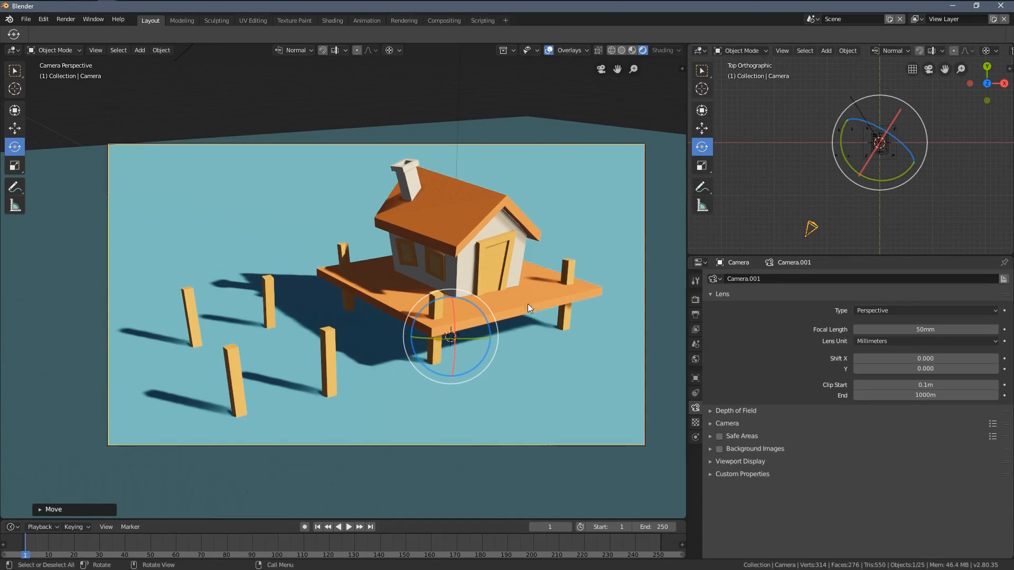
{"action": "middle_click_drag", "start_coordinate": [527, 303], "coordinate": [506, 280], "text": "shift"}
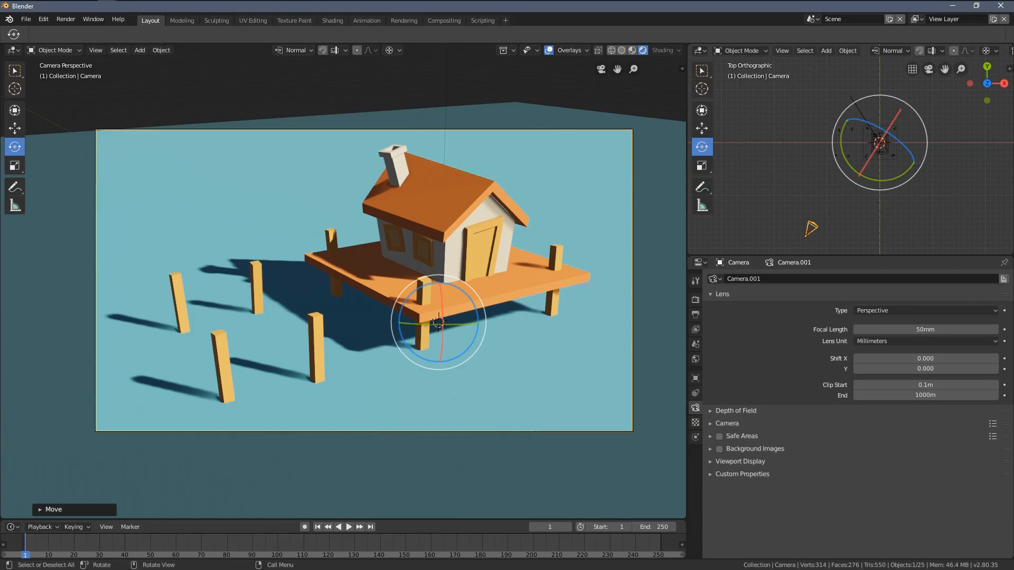
{"action": "scroll", "coordinate": [442, 271], "scroll_direction": "down", "scroll_amount": 3}
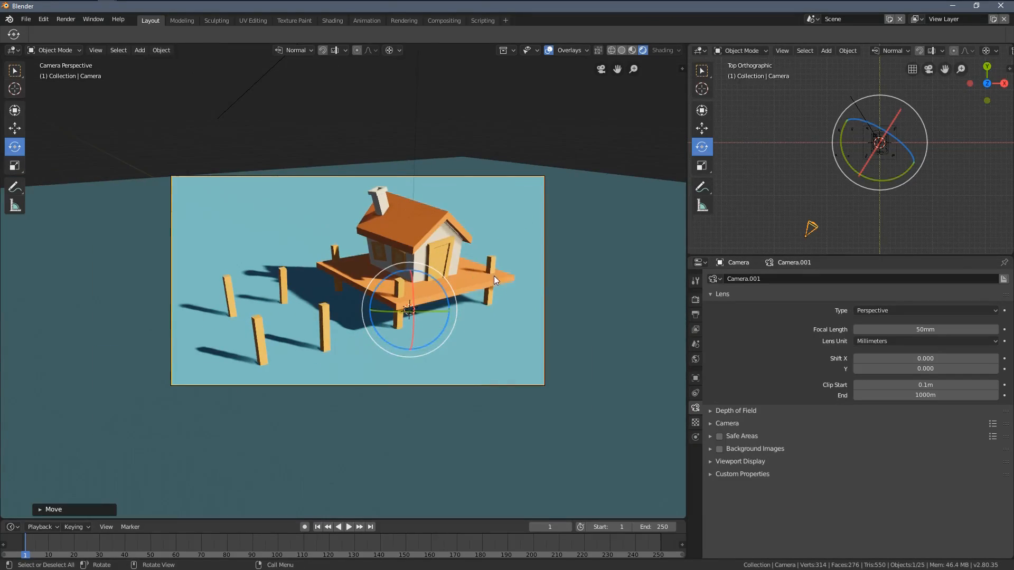
{"action": "middle_click_drag", "start_coordinate": [493, 276], "coordinate": [446, 256]}
{"action": "key", "text": "z"}
{"action": "left_click", "coordinate": [520, 257]}
{"action": "key", "text": "KP_1"}
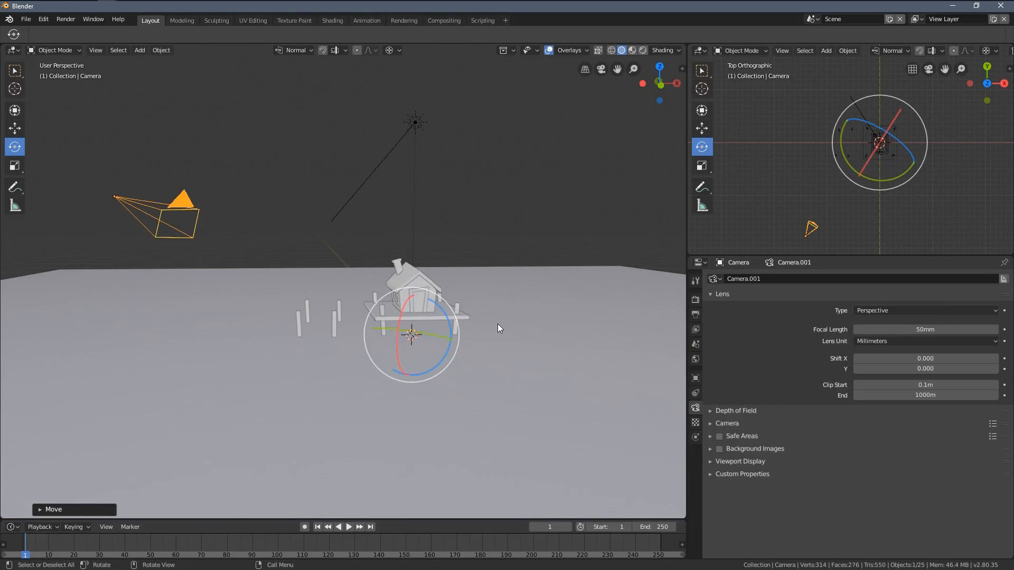
{"action": "key", "text": "shift+c"}
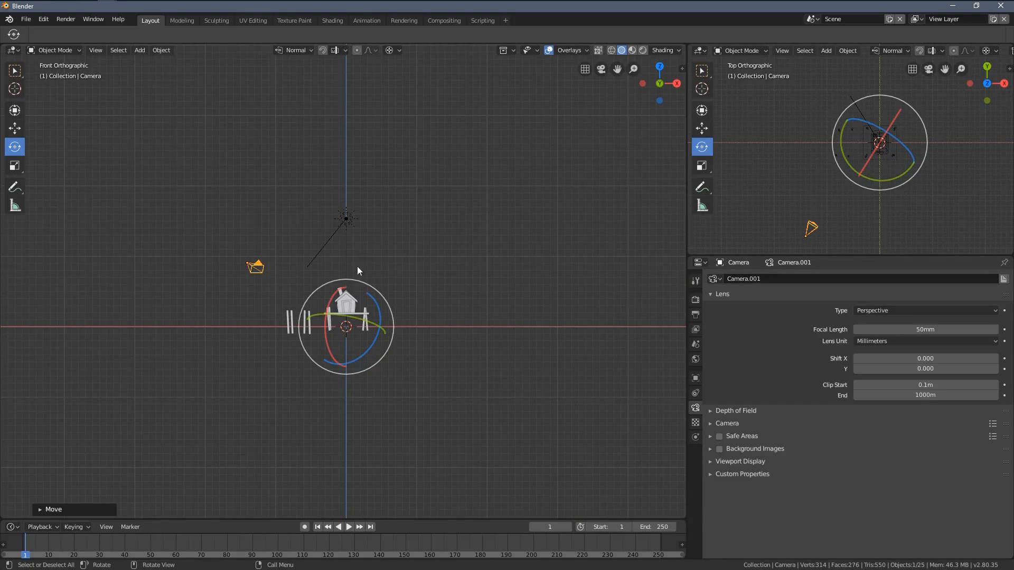
Step: Switch the front view of the house and posts to Wireframe shading
{"action": "scroll", "coordinate": [321, 309], "scroll_direction": "up", "scroll_amount": 3}
{"action": "mouse_move", "coordinate": [364, 306]}
{"action": "middle_mouse_down", "text": "shift"}
{"action": "mouse_move", "coordinate": [415, 271]}
{"action": "mouse_move", "coordinate": [398, 268]}
{"action": "middle_mouse_up", "text": "shift"}
{"action": "key", "text": "z"}
{"action": "left_click", "coordinate": [351, 275]}
{"action": "scroll", "coordinate": [414, 258], "scroll_direction": "up", "scroll_amount": 2}
Step: Deselect all objects and add a mesh plane at the 3D cursor below the house platform
{"action": "key", "text": "a"}
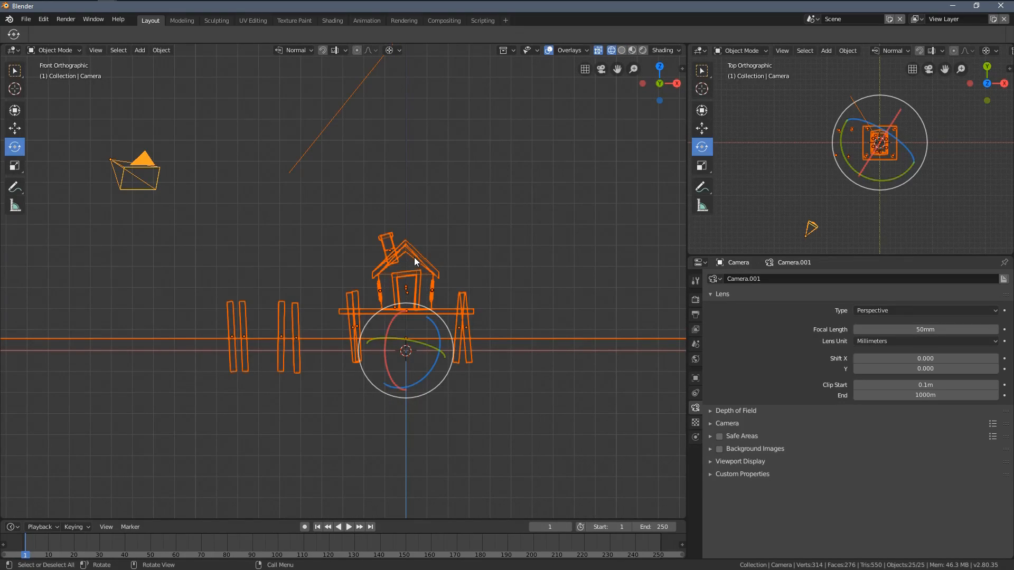
{"action": "key", "text": "alt+a"}
{"action": "key", "text": "shift+a"}
{"action": "mouse_move", "coordinate": [389, 135]}
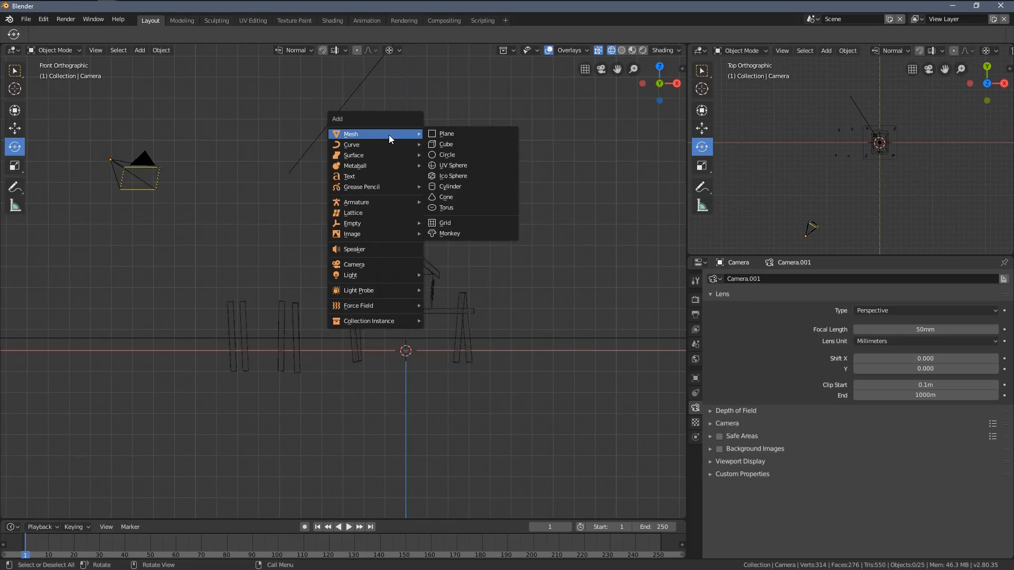
{"action": "left_click", "coordinate": [455, 135]}
{"action": "scroll", "coordinate": [426, 384], "scroll_direction": "up", "scroll_amount": 4}
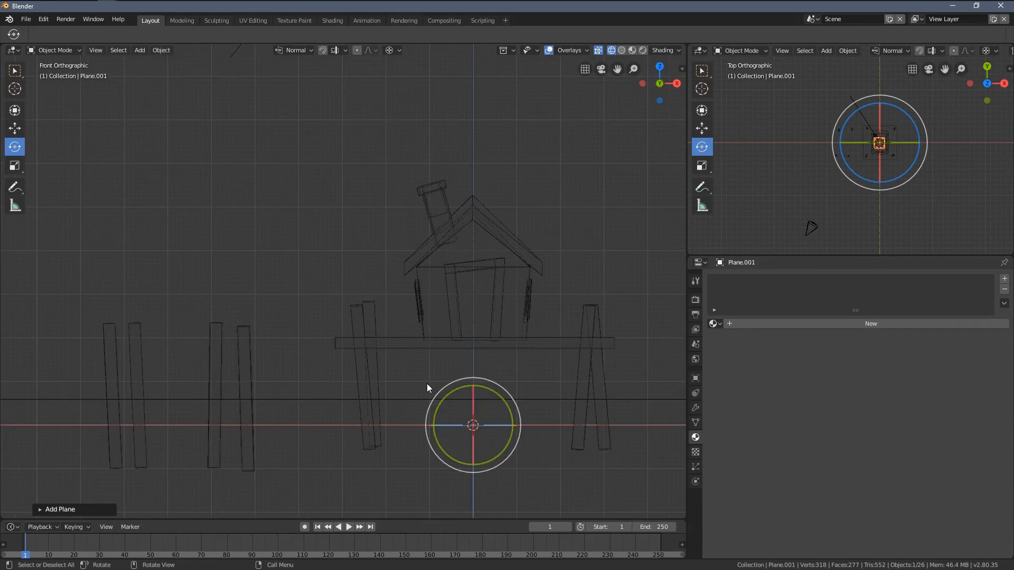
Step: Move the new plane well clear of the house, up and along positive X, into empty space
{"action": "scroll", "coordinate": [489, 440], "scroll_direction": "down", "scroll_amount": 5}
{"action": "scroll", "coordinate": [909, 157], "scroll_direction": "up", "scroll_amount": 6}
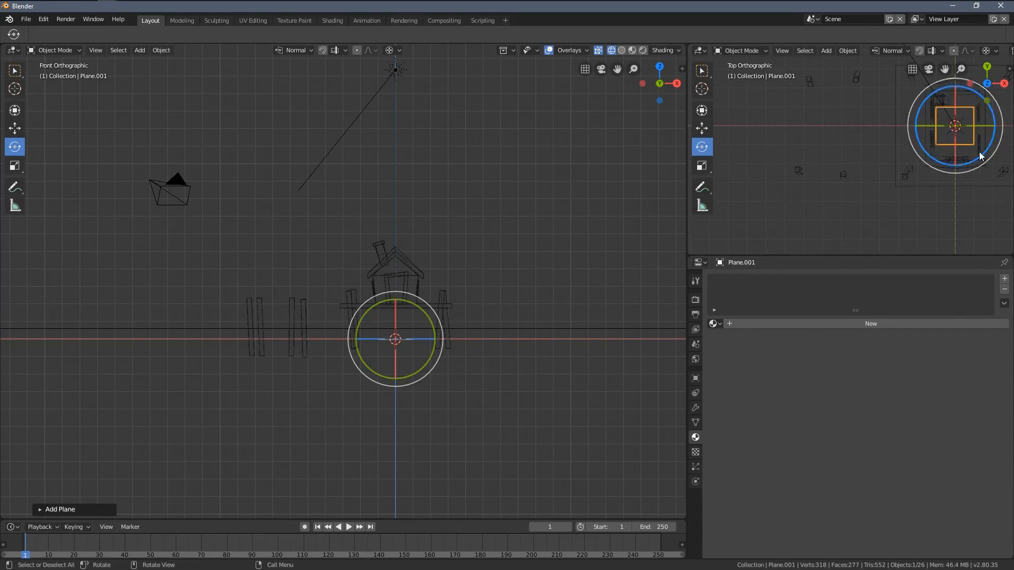
{"action": "middle_click_drag", "start_coordinate": [942, 145], "coordinate": [840, 191], "text": "shift"}
{"action": "left_click_drag", "start_coordinate": [828, 255], "coordinate": [828, 296]}
{"action": "scroll", "coordinate": [445, 336], "scroll_direction": "down", "scroll_amount": 1}
{"action": "middle_click_drag", "start_coordinate": [445, 337], "coordinate": [393, 361], "text": "shift"}
{"action": "key", "text": "g"}
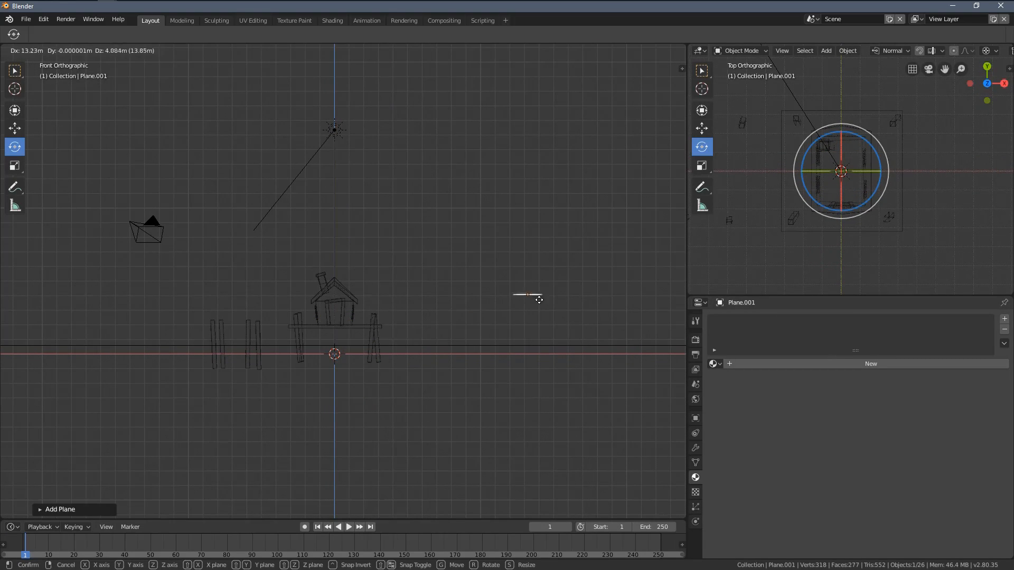
{"action": "left_click", "coordinate": [527, 297]}
{"action": "middle_click_drag", "start_coordinate": [555, 306], "coordinate": [387, 323], "text": "shift"}
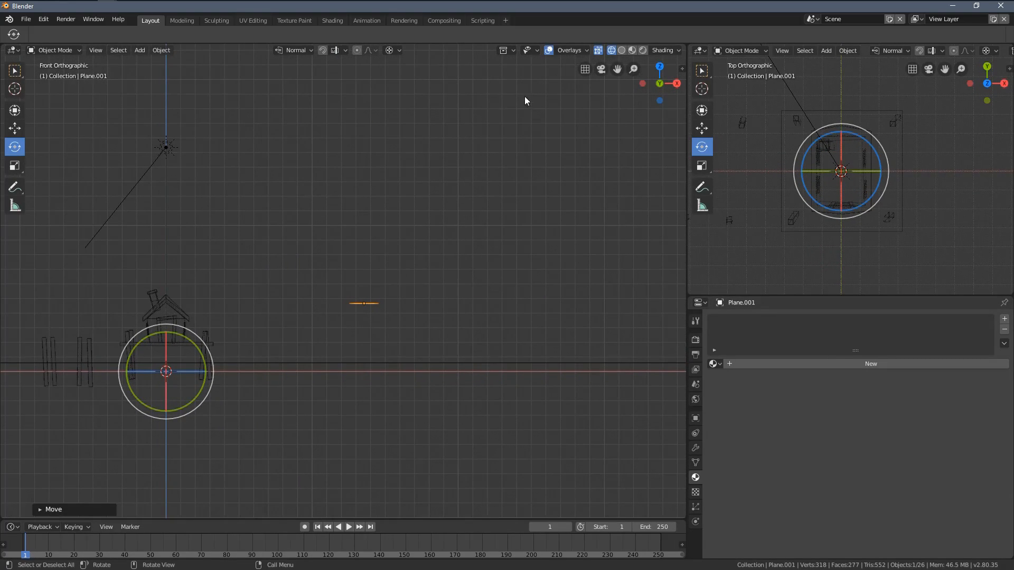
Step: Set the pivot point to Active Element and rotate the plane upright so it faces the front view
{"action": "left_click", "coordinate": [391, 51]}
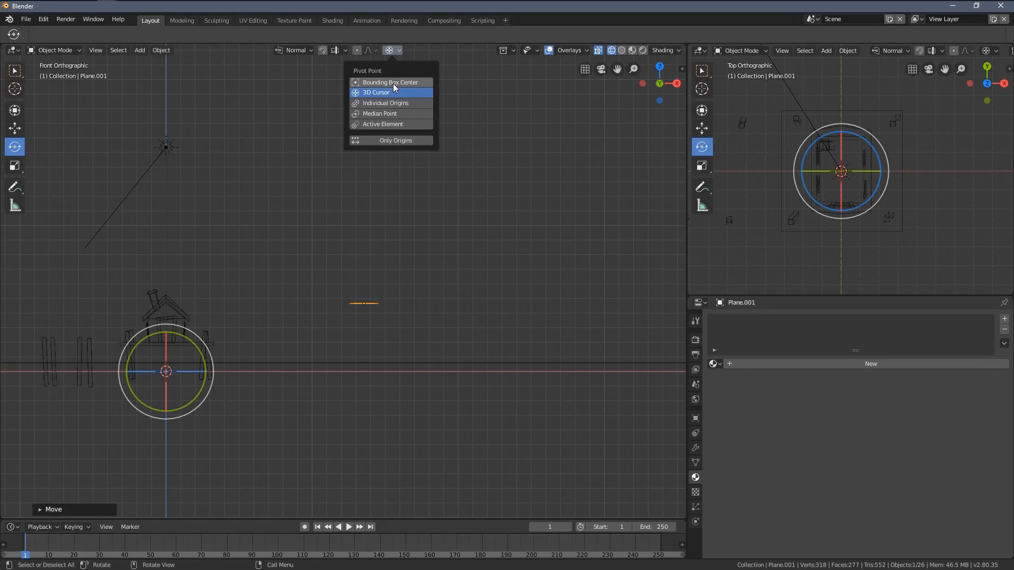
{"action": "left_click", "coordinate": [392, 125]}
{"action": "middle_click_drag", "start_coordinate": [492, 302], "coordinate": [384, 308]}
{"action": "left_click_drag", "start_coordinate": [375, 294], "coordinate": [395, 366]}
{"action": "key", "text": "KP_1"}
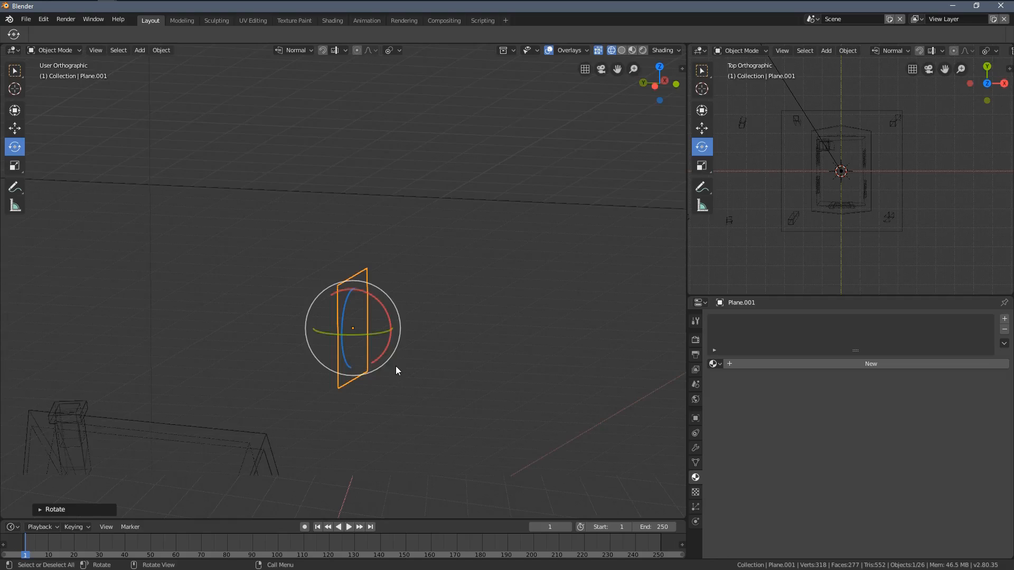
{"action": "scroll", "coordinate": [433, 265], "scroll_direction": "down", "scroll_amount": 6}
{"action": "key", "text": "KP_Decimal"}
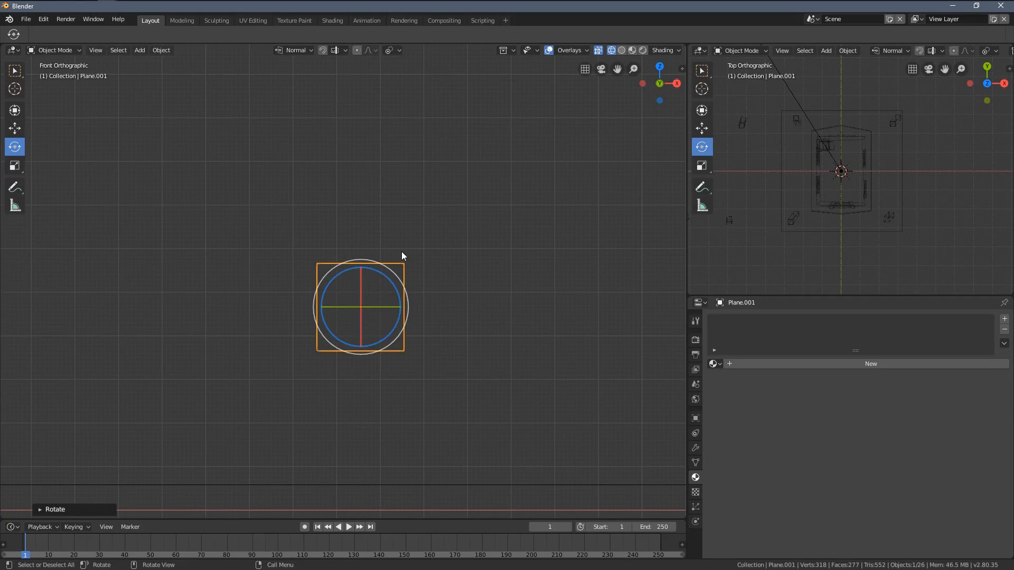
Step: Delete the plane's upper edge in Edit Mode, leaving an open U-shaped outline
{"action": "key", "text": "Tab"}
{"action": "scroll", "coordinate": [401, 254], "scroll_direction": "up", "scroll_amount": 4}
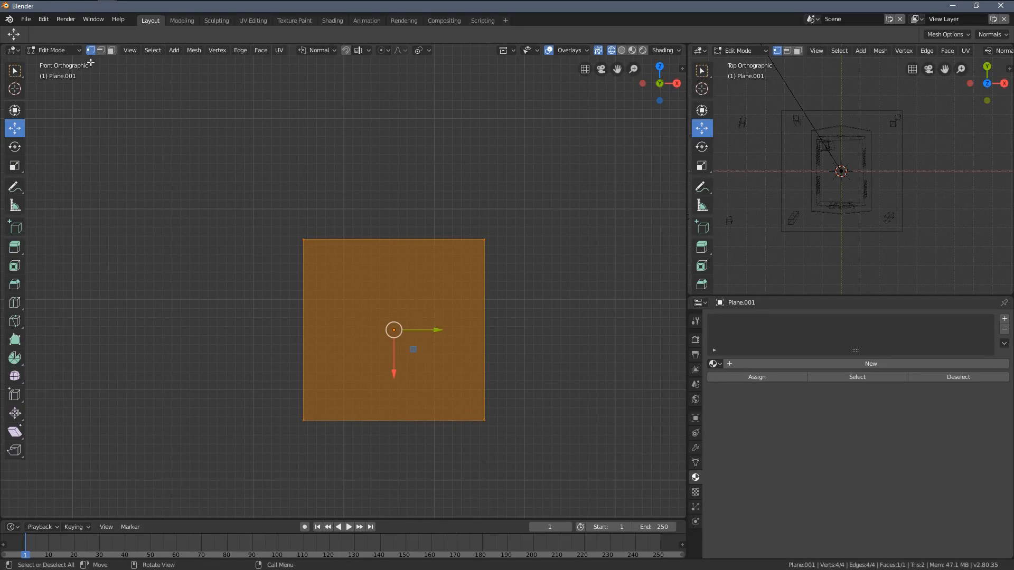
{"action": "left_click", "coordinate": [351, 239]}
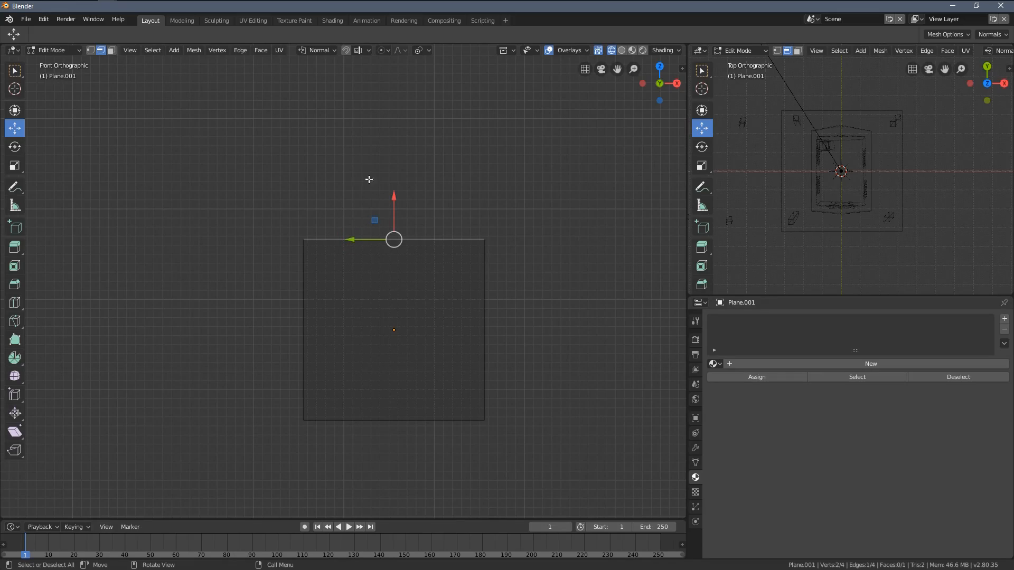
{"action": "key", "text": "x"}
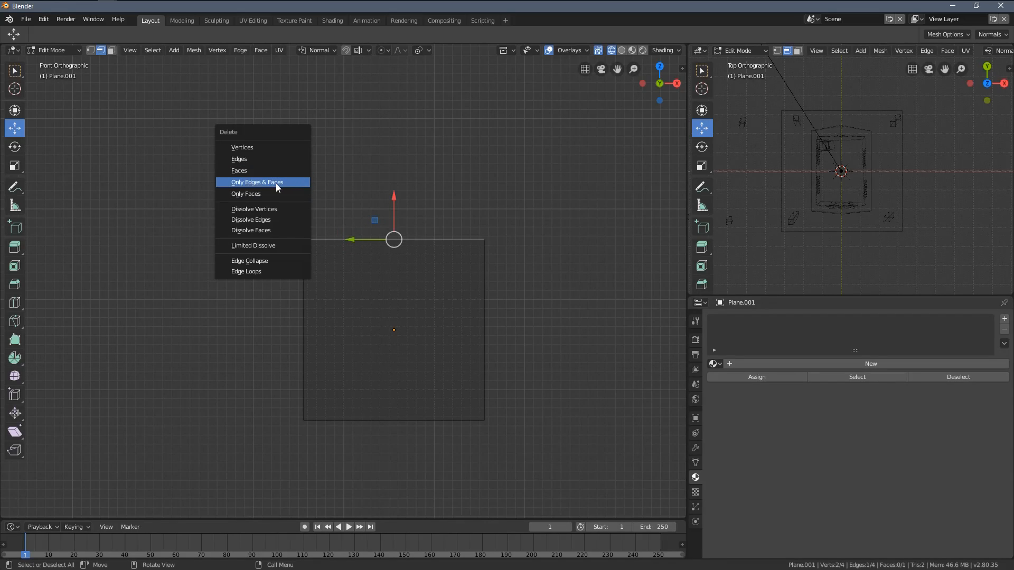
{"action": "left_click", "coordinate": [255, 160]}
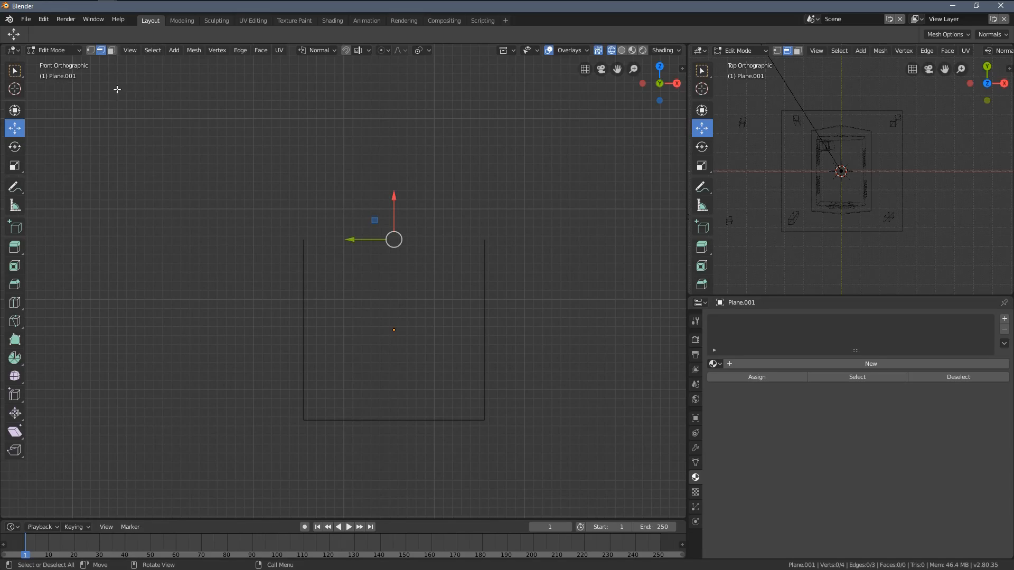
Step: Select the outline's two loose upper vertices and set the transform orientation to Global with a Median Point pivot
{"action": "key", "text": "x"}
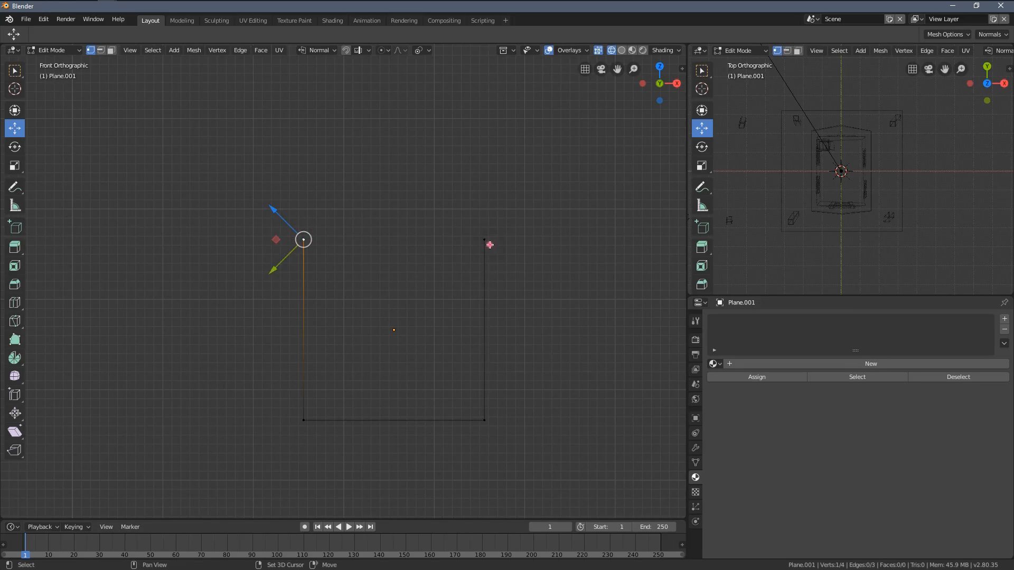
{"action": "left_click", "coordinate": [489, 244], "text": "shift"}
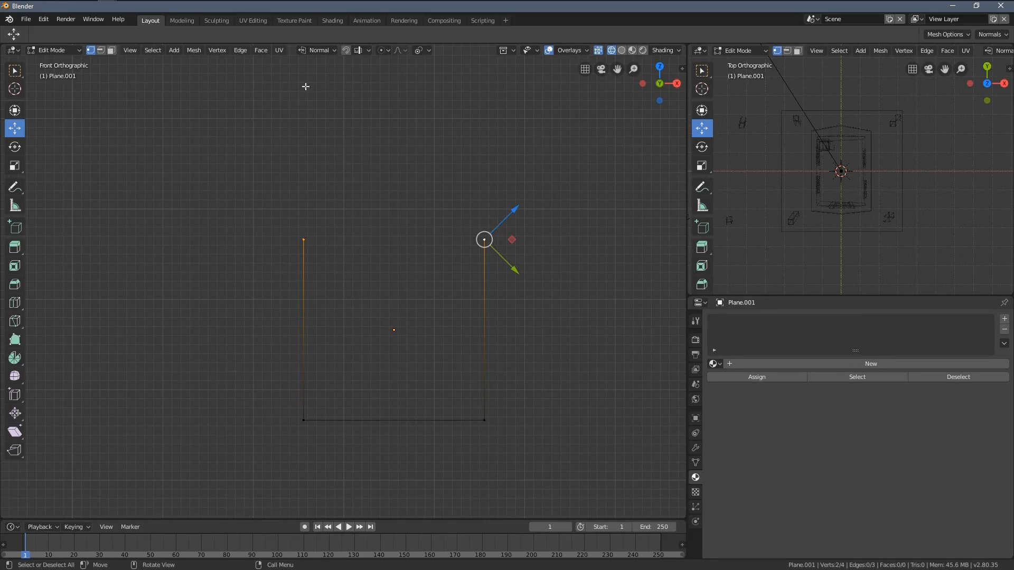
{"action": "left_click", "coordinate": [320, 50]}
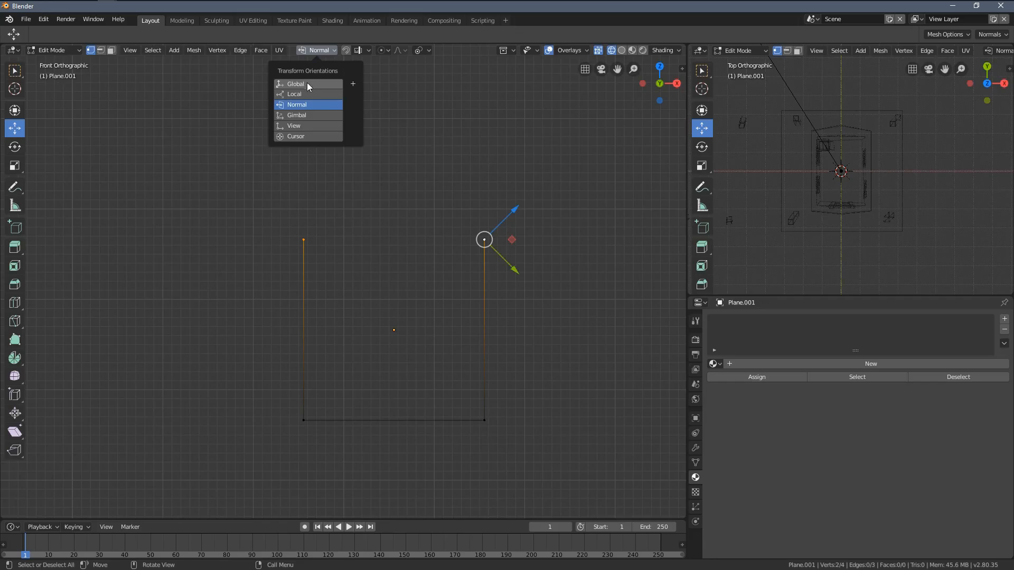
{"action": "left_click", "coordinate": [309, 246]}
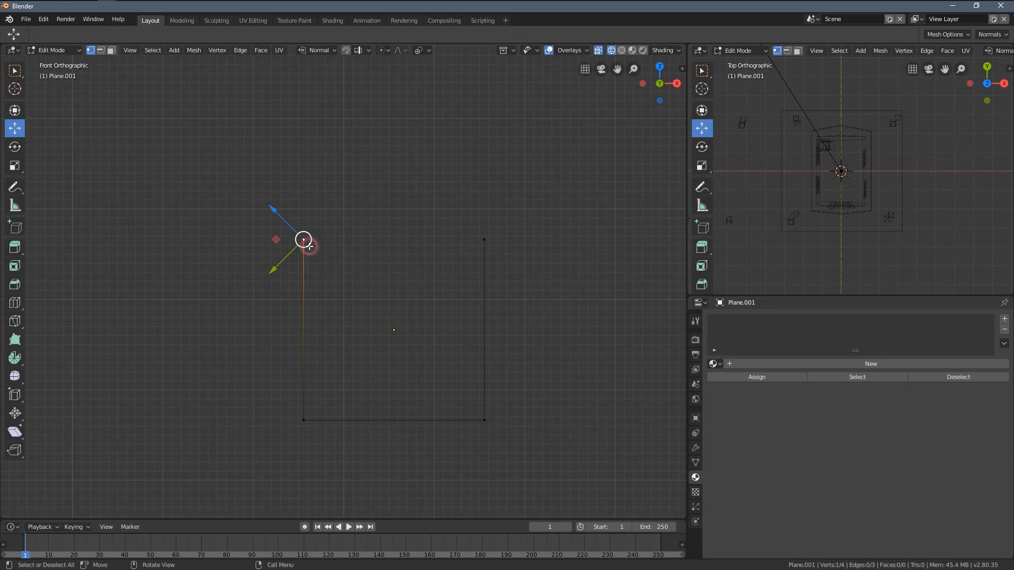
{"action": "left_click", "coordinate": [306, 247]}
{"action": "left_click", "coordinate": [484, 241]}
{"action": "left_click", "coordinate": [486, 421]}
{"action": "left_click", "coordinate": [302, 417]}
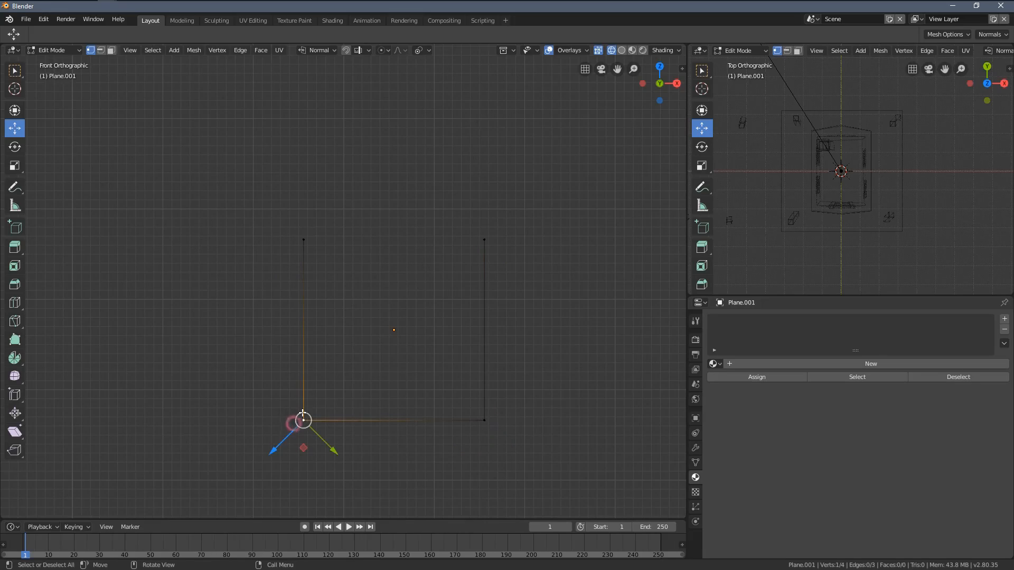
{"action": "left_click", "coordinate": [302, 246]}
{"action": "left_click", "coordinate": [484, 241], "text": "shift"}
{"action": "left_click", "coordinate": [296, 239], "text": "shift"}
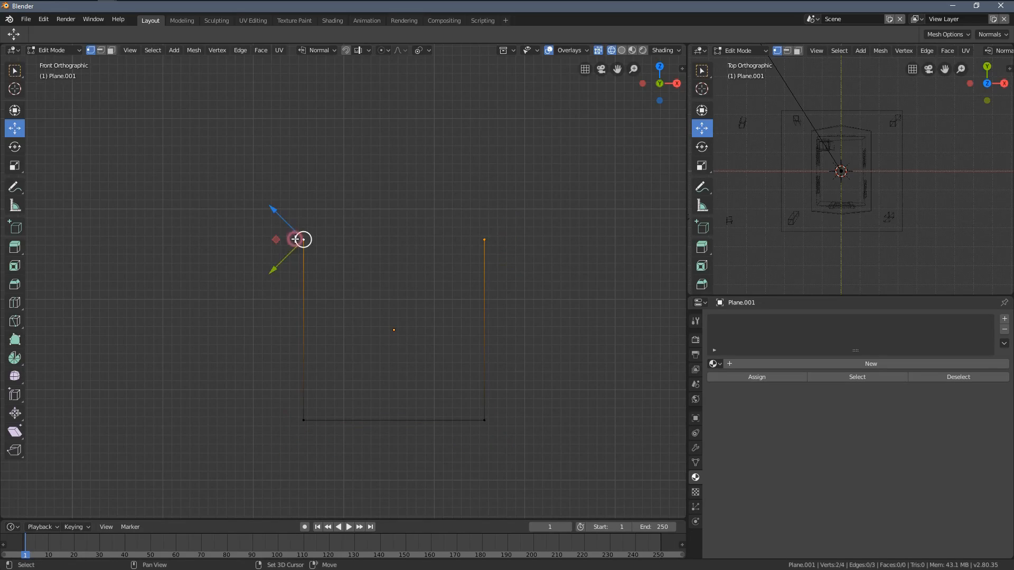
{"action": "left_click", "coordinate": [315, 53]}
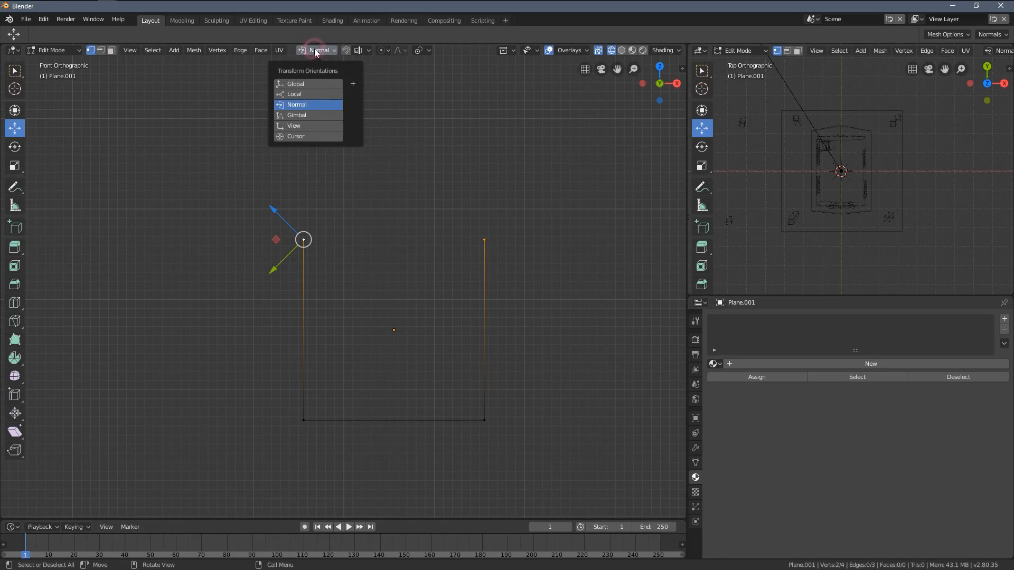
{"action": "left_click", "coordinate": [307, 83]}
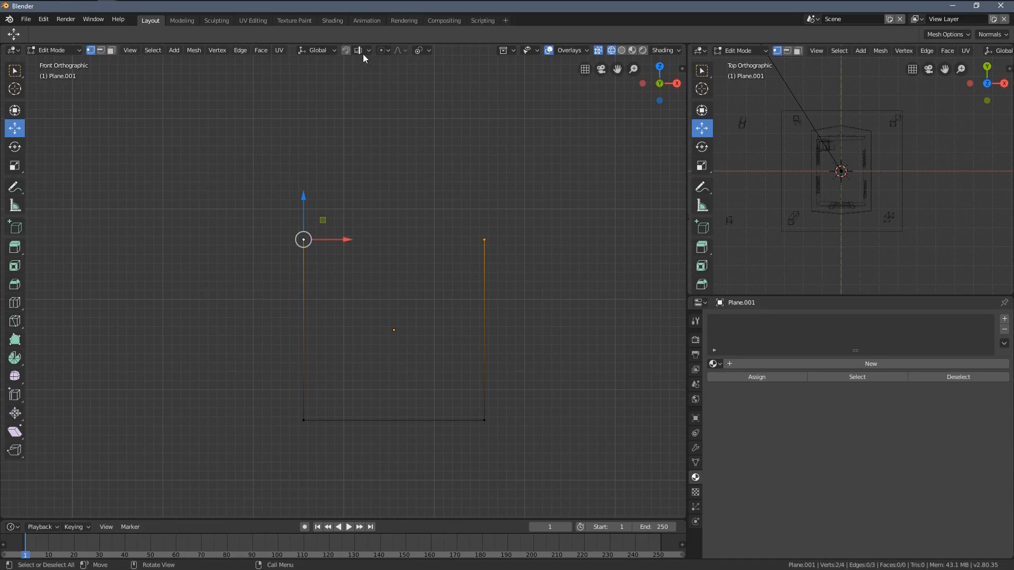
{"action": "left_click", "coordinate": [426, 51]}
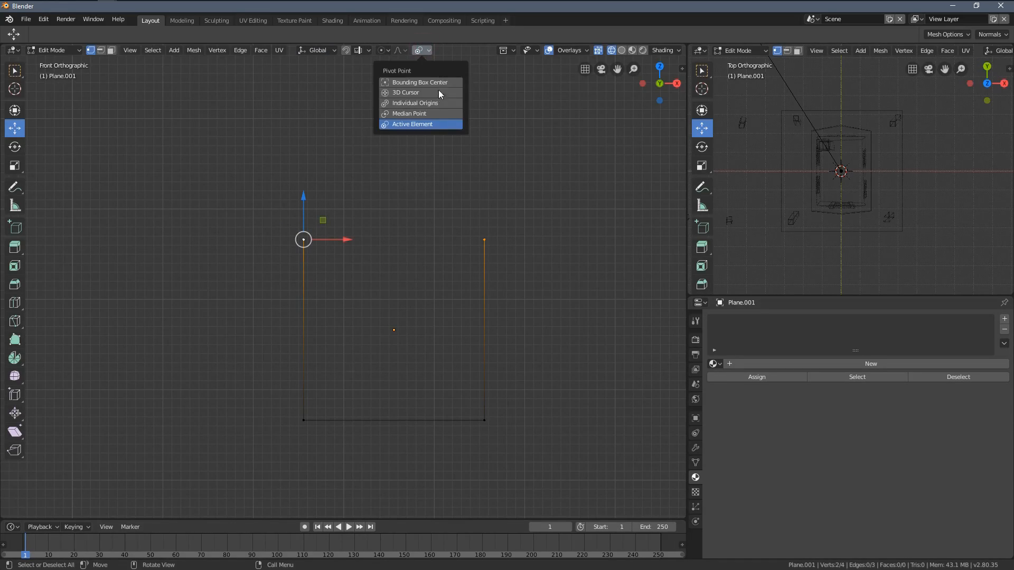
{"action": "left_click", "coordinate": [437, 115]}
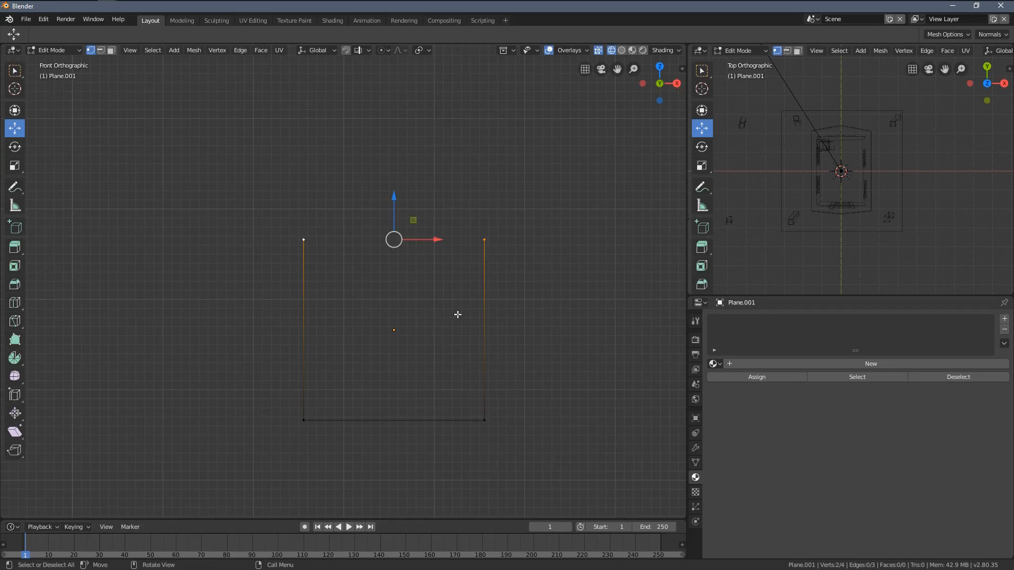
Step: Lower the two upper vertices about 1 m and scale them about 1.62 along X to flare the boat's sides
{"action": "middle_click_drag", "start_coordinate": [457, 314], "coordinate": [419, 302], "text": "shift"}
{"action": "left_click_drag", "start_coordinate": [355, 182], "coordinate": [343, 243]}
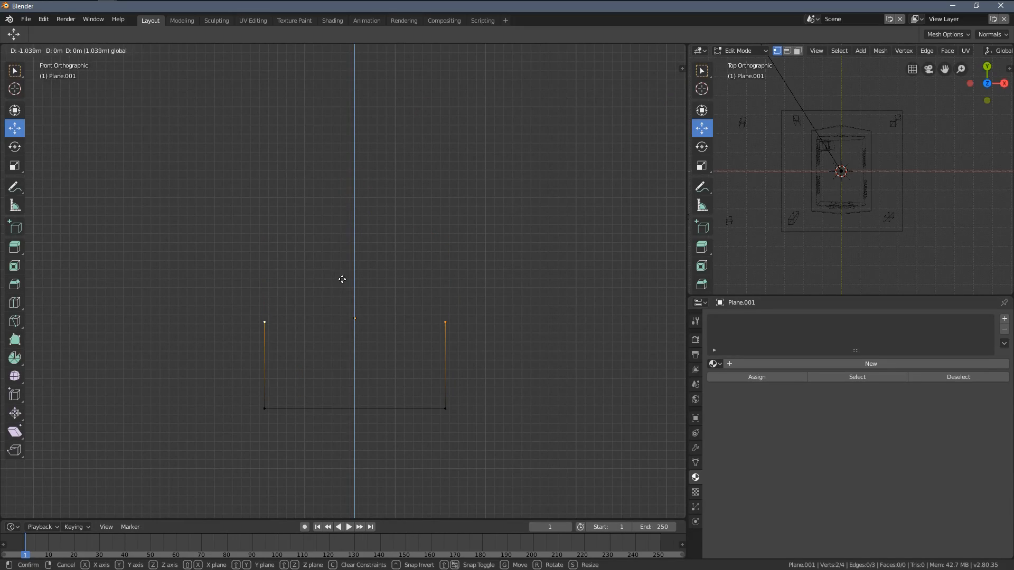
{"action": "left_click_drag", "start_coordinate": [341, 277], "coordinate": [342, 278]}
{"action": "key", "text": "s"}
{"action": "key", "text": "x"}
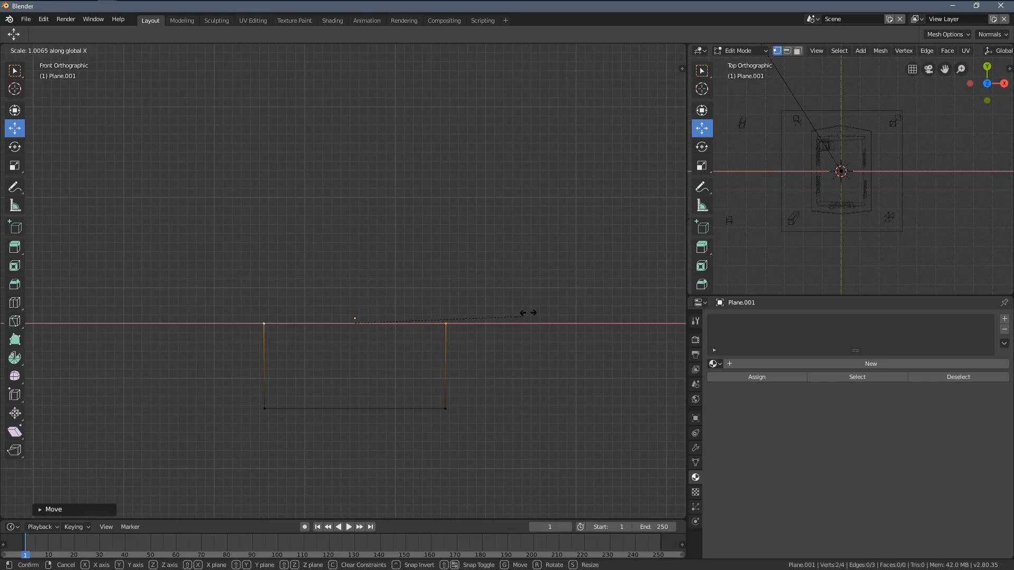
{"action": "left_click", "coordinate": [627, 323]}
Step: Extrude the whole boat profile a little over 3 m along negative Y to form the hull's floor and sides
{"action": "middle_click_drag", "start_coordinate": [458, 396], "coordinate": [472, 290]}
{"action": "key", "text": "a"}
{"action": "middle_click_drag", "start_coordinate": [458, 343], "coordinate": [427, 283]}
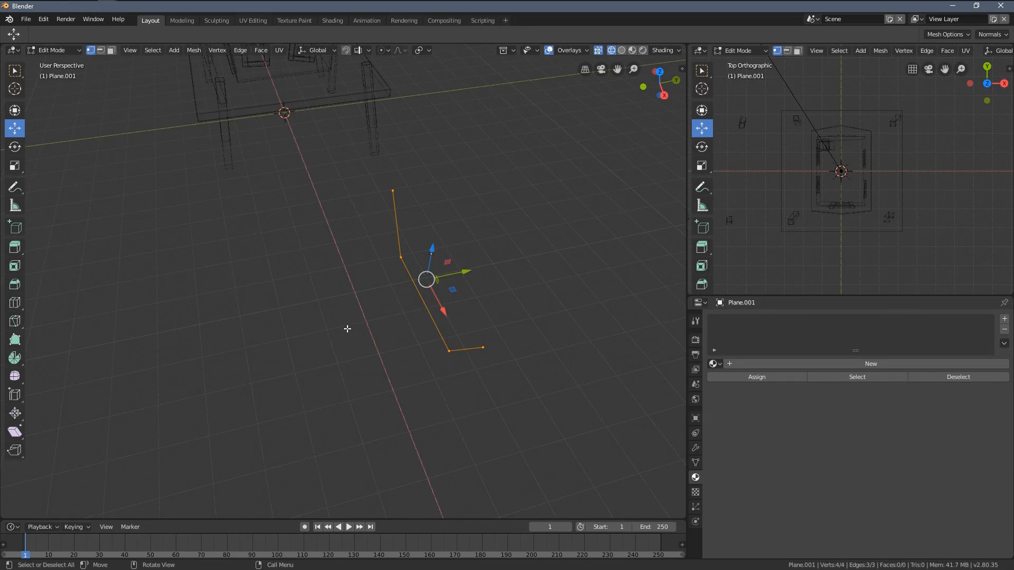
{"action": "middle_click_drag", "start_coordinate": [347, 328], "coordinate": [428, 319], "text": "shift"}
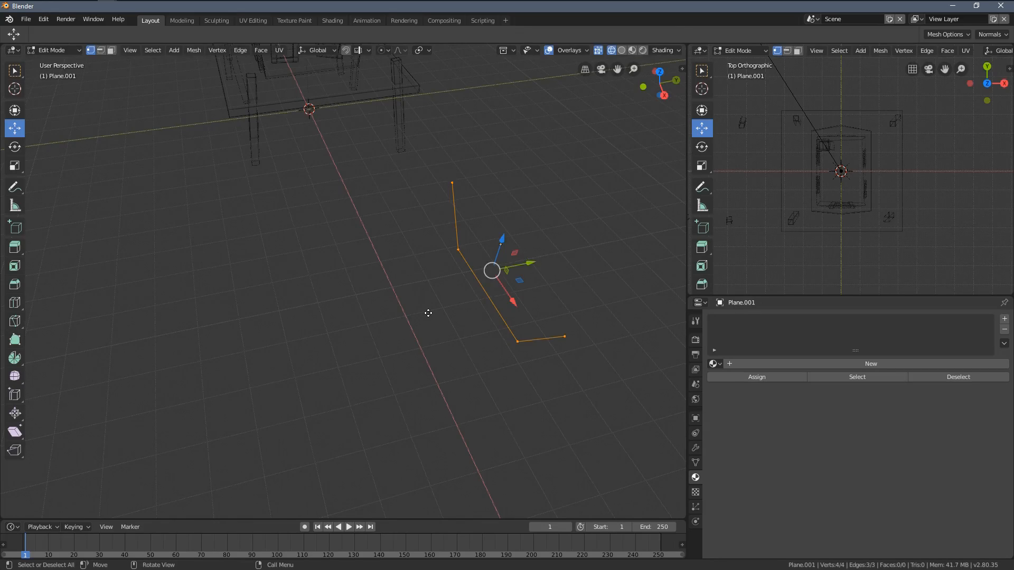
{"action": "key", "text": "e"}
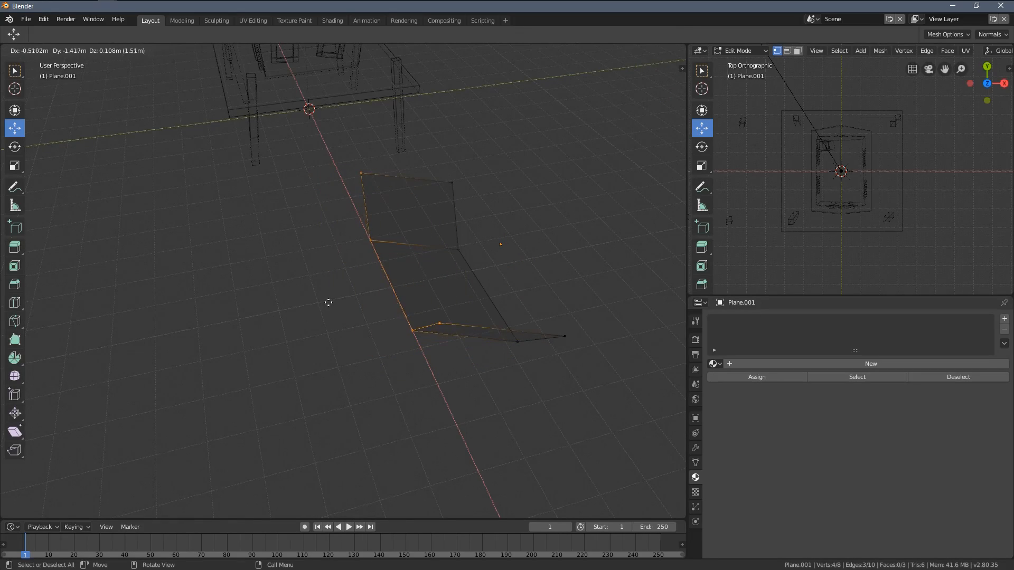
{"action": "key", "text": "y"}
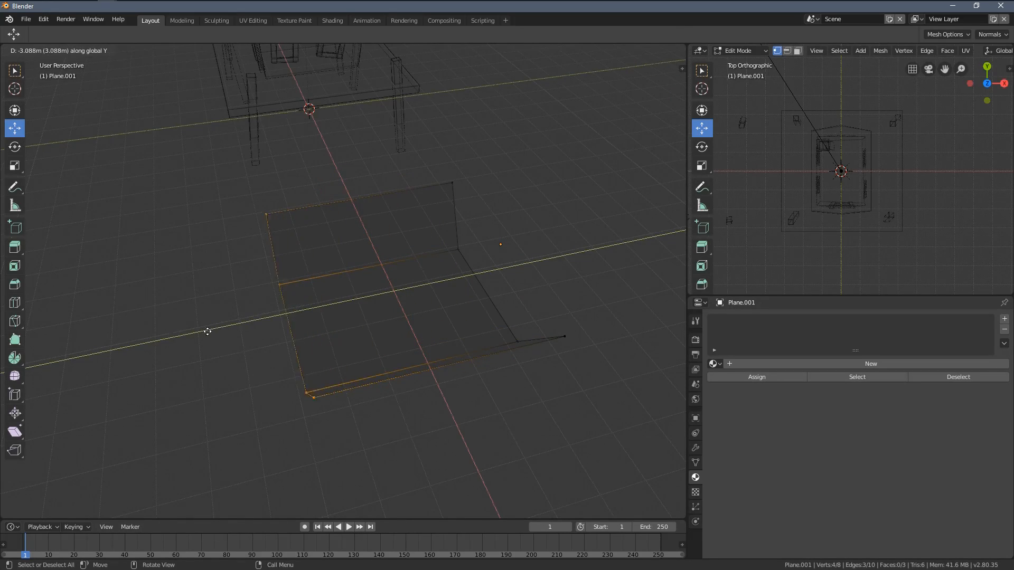
{"action": "left_click", "coordinate": [191, 335]}
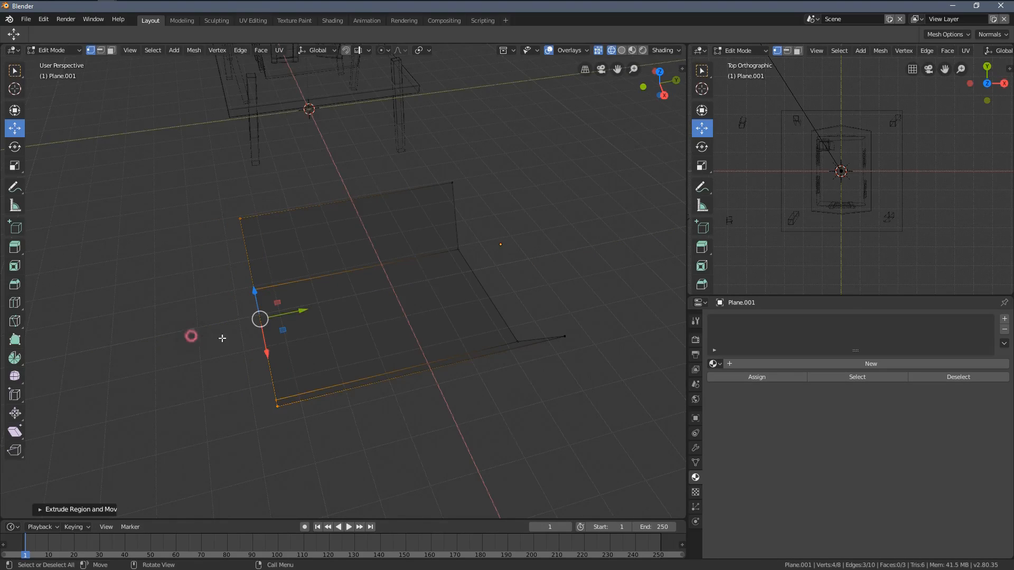
Step: Fill the extruded end of the hull with a face and switch the main viewport to Solid shading
{"action": "middle_click_drag", "start_coordinate": [190, 335], "coordinate": [238, 254]}
{"action": "mouse_move", "coordinate": [363, 363]}
{"action": "middle_mouse_down"}
{"action": "mouse_move", "coordinate": [342, 362]}
{"action": "mouse_move", "coordinate": [330, 344]}
{"action": "mouse_move", "coordinate": [319, 353]}
{"action": "mouse_move", "coordinate": [344, 315]}
{"action": "mouse_move", "coordinate": [398, 319]}
{"action": "mouse_move", "coordinate": [414, 306]}
{"action": "middle_mouse_up"}
{"action": "key", "text": "f"}
{"action": "key", "text": "z"}
{"action": "left_click", "coordinate": [460, 297]}
Step: Select the four vertices of the hull's open end and extrude them along positive Y as a bow section
{"action": "left_click", "coordinate": [289, 381]}
{"action": "middle_click_drag", "start_coordinate": [265, 379], "coordinate": [311, 378]}
{"action": "left_click", "coordinate": [249, 333], "text": "shift"}
{"action": "middle_click_drag", "start_coordinate": [306, 338], "coordinate": [267, 364]}
{"action": "left_click_drag", "start_coordinate": [319, 343], "coordinate": [340, 343]}
{"action": "middle_click_drag", "start_coordinate": [341, 343], "coordinate": [302, 375]}
{"action": "left_click", "coordinate": [301, 397]}
{"action": "left_click", "coordinate": [332, 421], "text": "shift"}
{"action": "left_click", "coordinate": [397, 327], "text": "shift"}
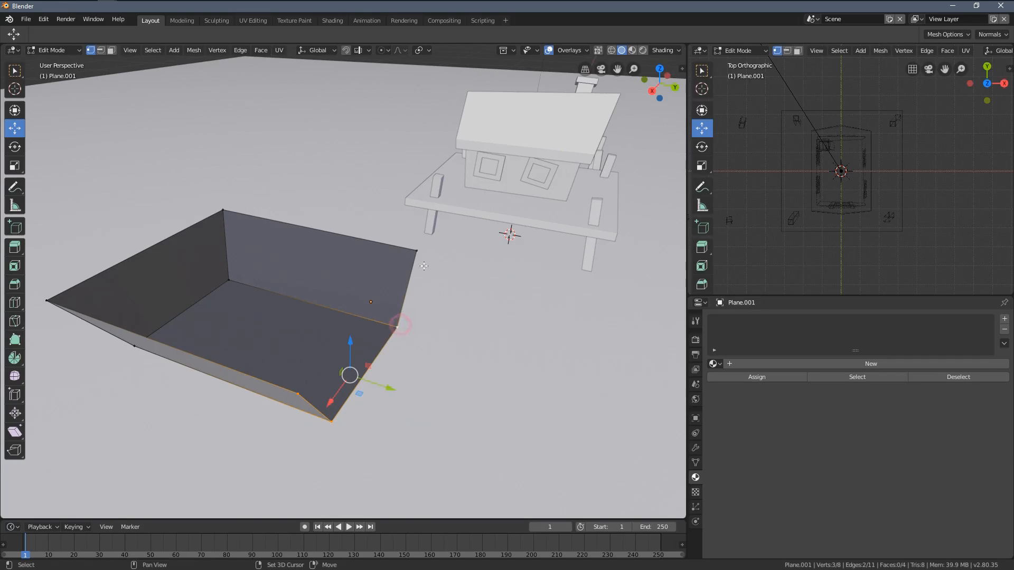
{"action": "middle_click_drag", "start_coordinate": [421, 336], "coordinate": [421, 346]}
{"action": "left_click_drag", "start_coordinate": [422, 349], "coordinate": [506, 345]}
{"action": "middle_click_drag", "start_coordinate": [506, 345], "coordinate": [423, 312], "text": "shift"}
{"action": "key", "text": "e"}
{"action": "key", "text": "y"}
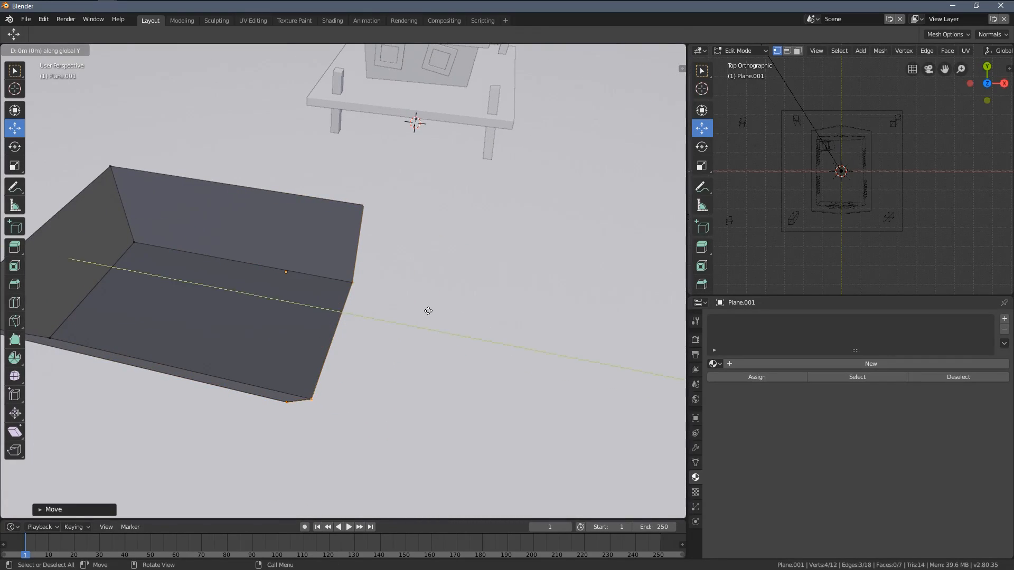
{"action": "left_click", "coordinate": [568, 389]}
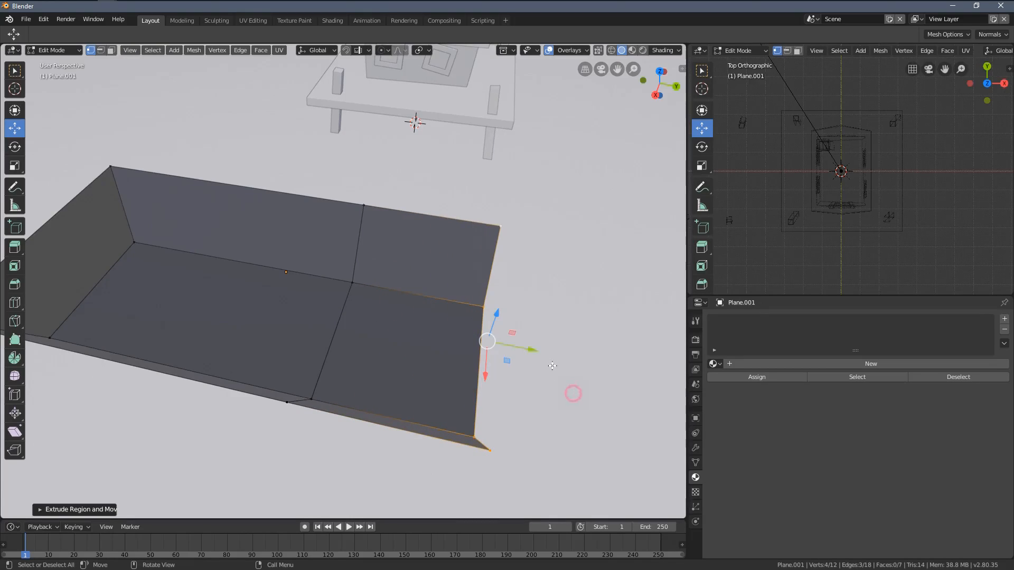
Step: Narrow the bow end by scaling it to about 0.29 along X and close it with a face
{"action": "middle_click_drag", "start_coordinate": [572, 389], "coordinate": [503, 324]}
{"action": "key", "text": "s"}
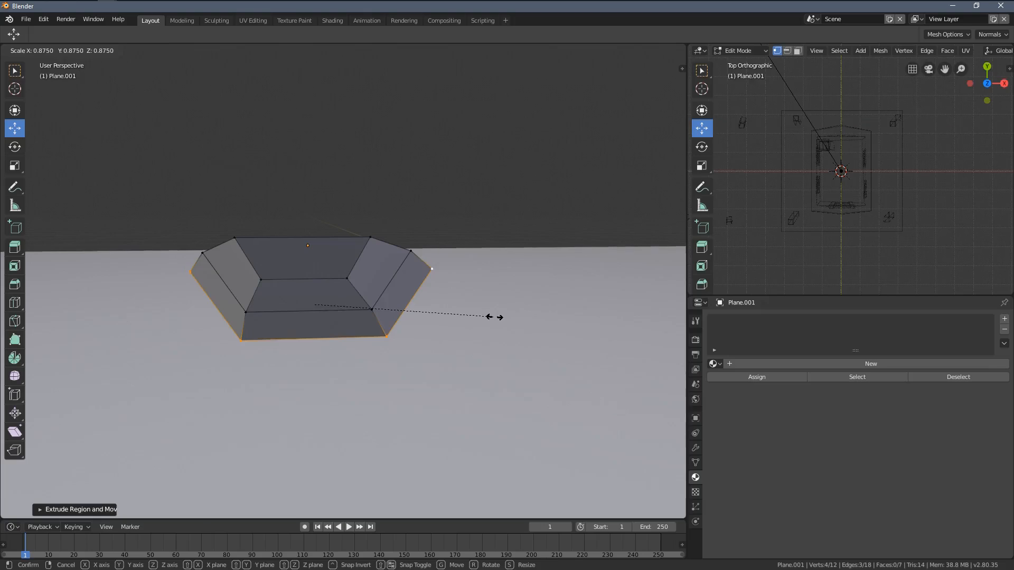
{"action": "key", "text": "x"}
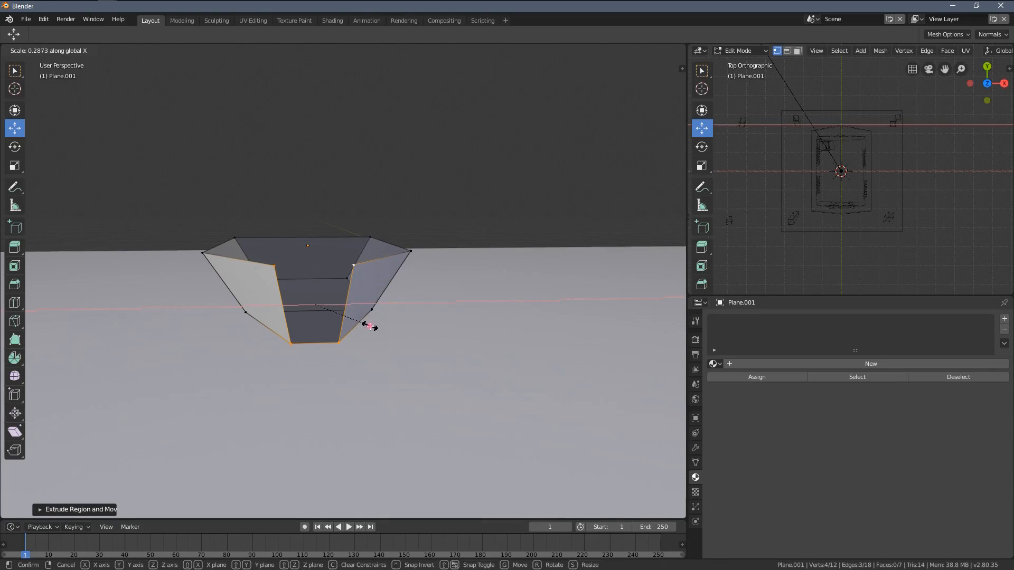
{"action": "left_click", "coordinate": [370, 326]}
{"action": "middle_click_drag", "start_coordinate": [370, 326], "coordinate": [220, 343]}
{"action": "key", "text": "f"}
Step: Move the bow's two bottom vertices back along Y towards the hull to slant the front
{"action": "left_click", "coordinate": [225, 310]}
{"action": "left_click", "coordinate": [275, 321], "text": "shift"}
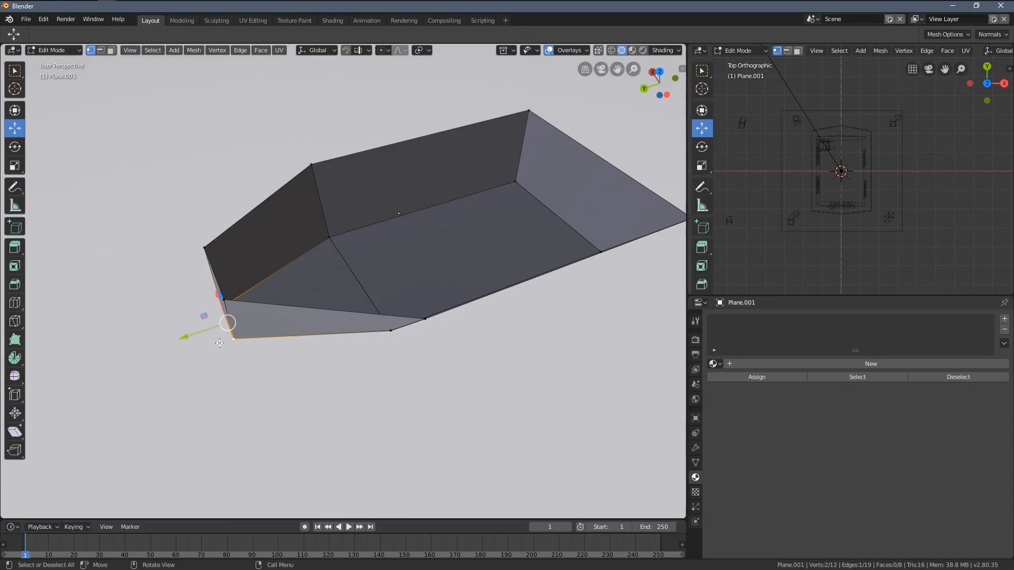
{"action": "left_click_drag", "start_coordinate": [186, 339], "coordinate": [235, 334]}
{"action": "middle_click_drag", "start_coordinate": [475, 267], "coordinate": [115, 245]}
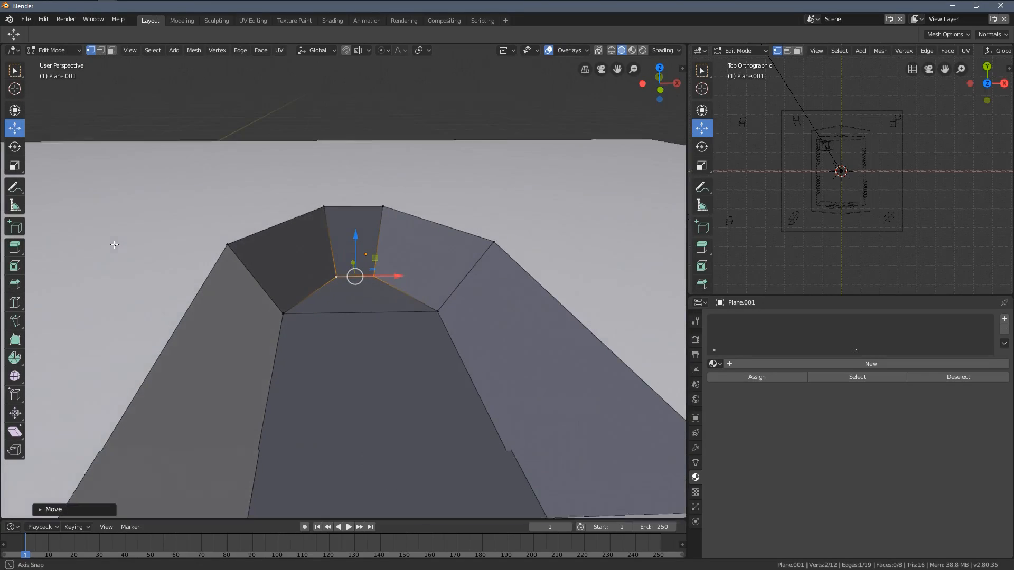
{"action": "middle_click_drag", "start_coordinate": [429, 331], "coordinate": [442, 268]}
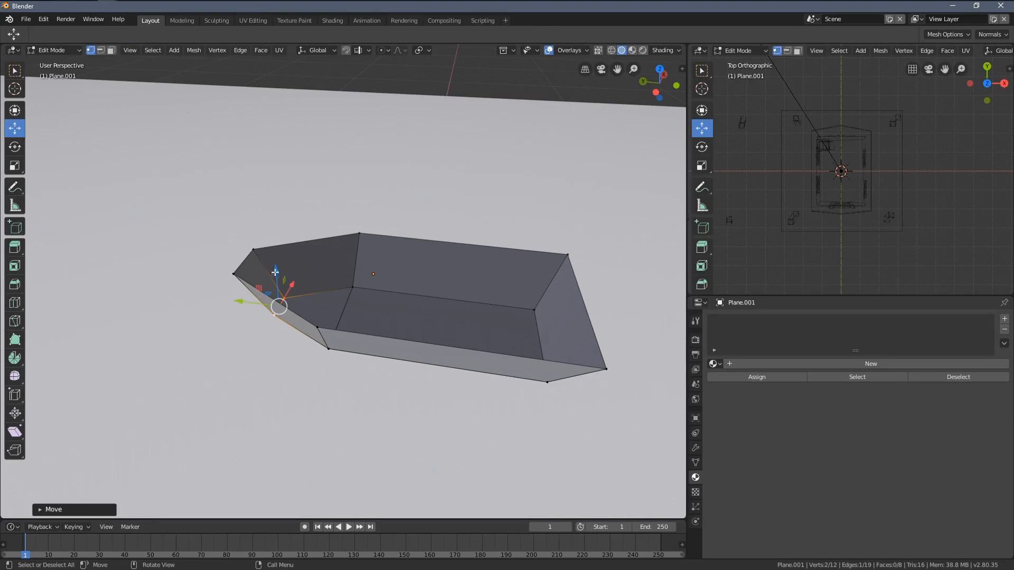
Step: Select the hull's six upper rim vertices through the mesh in Wireframe shading, and return the viewport to Solid shading
{"action": "middle_click_drag", "start_coordinate": [282, 247], "coordinate": [340, 300]}
{"action": "key", "text": "a"}
{"action": "key", "text": "alt+a"}
{"action": "key", "text": "KP_1"}
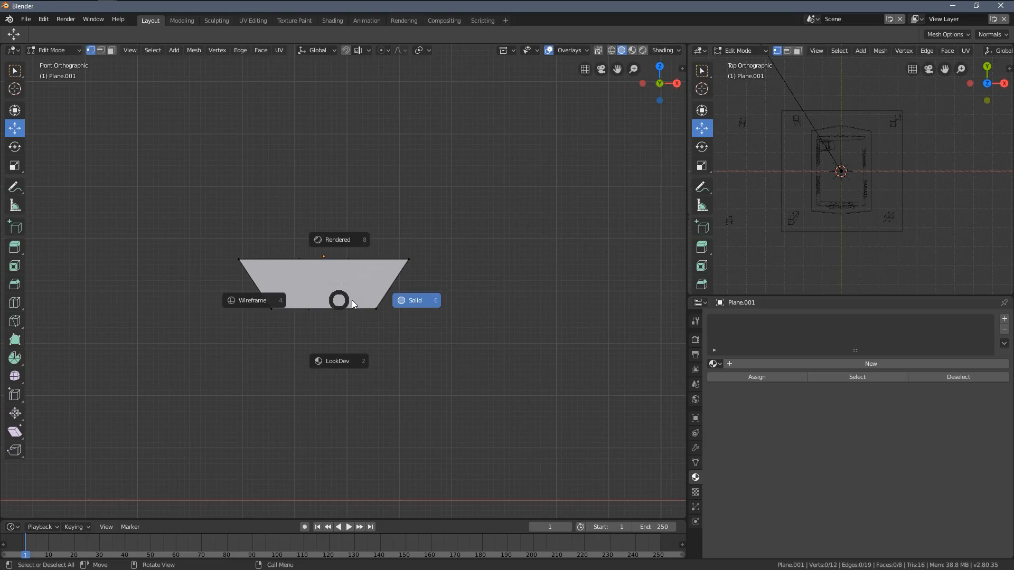
{"action": "left_click", "coordinate": [289, 297]}
{"action": "key", "text": "b"}
{"action": "left_click_drag", "start_coordinate": [202, 222], "coordinate": [467, 310]}
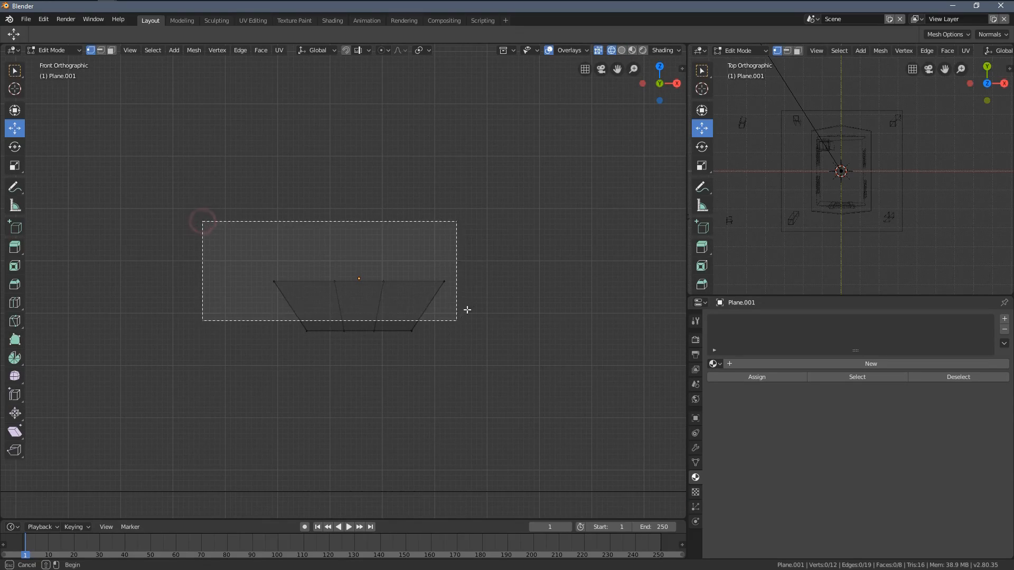
{"action": "middle_click_drag", "start_coordinate": [400, 273], "coordinate": [468, 319]}
{"action": "key", "text": "z"}
{"action": "left_click", "coordinate": [512, 303]}
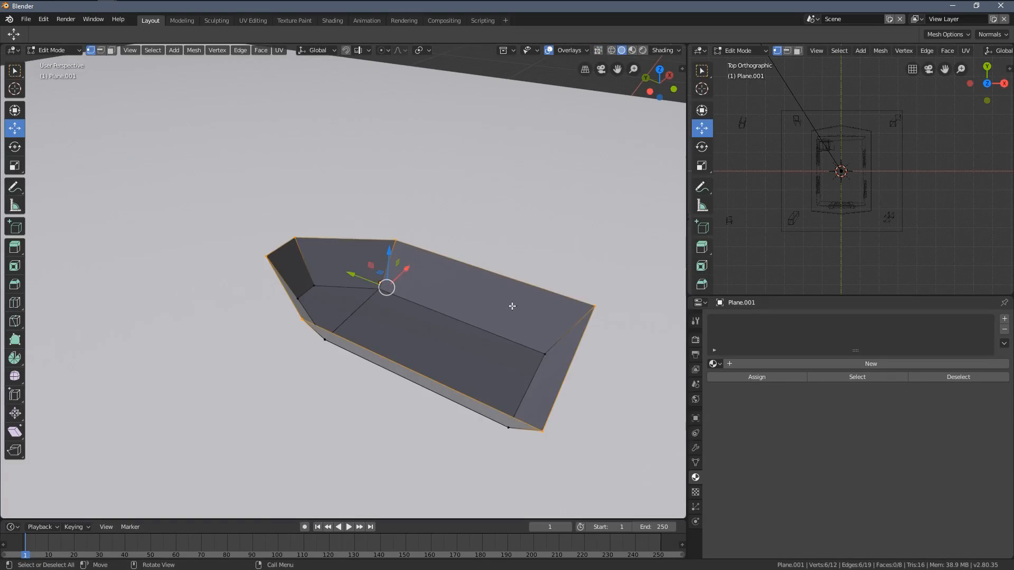
Step: Cap the hull's rim with a face, extrude it in place and scale it inwards to about 0.82
{"action": "scroll", "coordinate": [396, 281], "scroll_direction": "up", "scroll_amount": 2}
{"action": "middle_click_drag", "start_coordinate": [387, 293], "coordinate": [454, 268]}
{"action": "middle_click_drag", "start_coordinate": [333, 317], "coordinate": [328, 366]}
{"action": "key", "text": "e"}
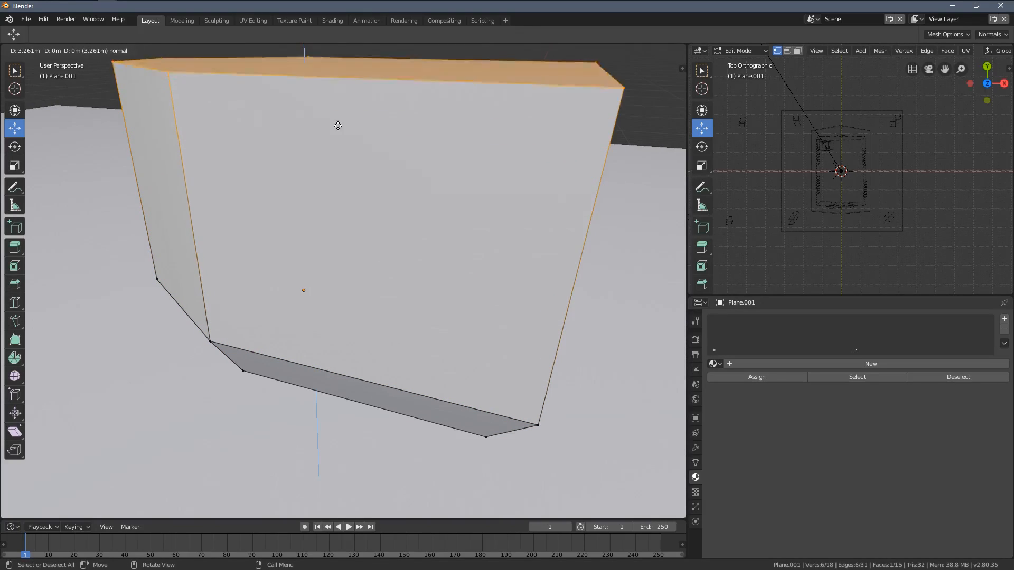
{"action": "right_click", "coordinate": [344, 262]}
{"action": "middle_click_drag", "start_coordinate": [496, 372], "coordinate": [520, 417]}
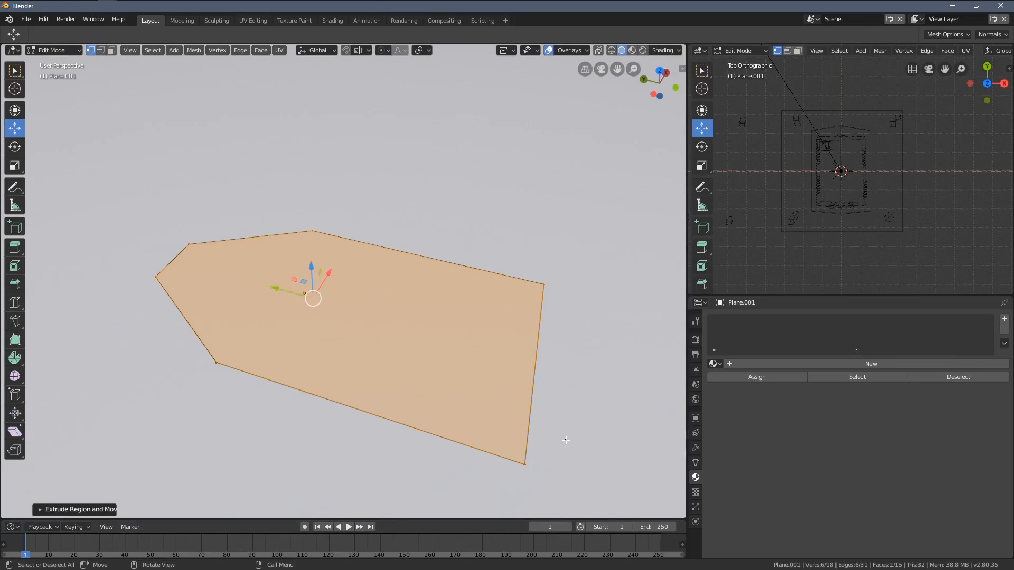
{"action": "key", "text": "s"}
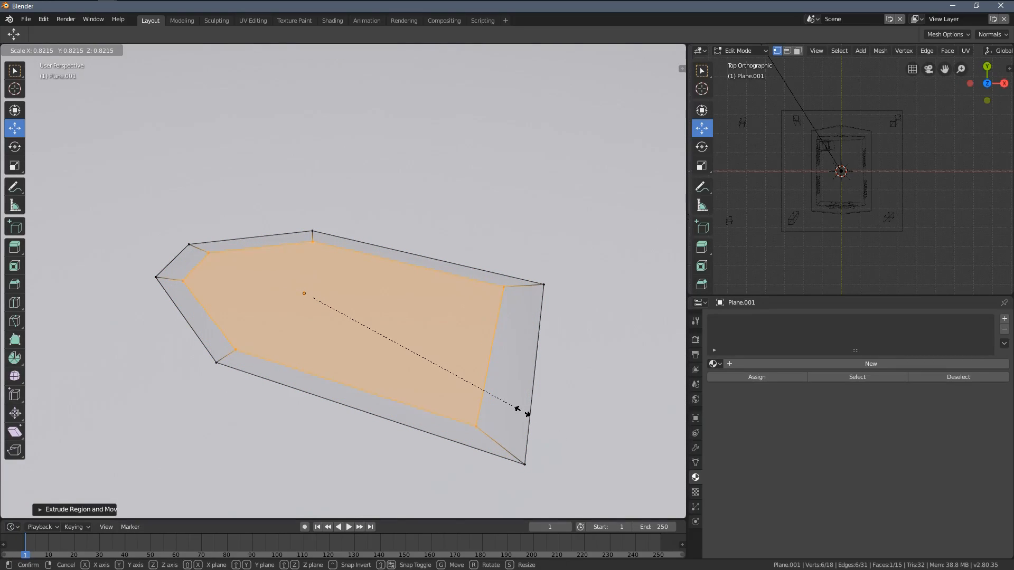
{"action": "left_click", "coordinate": [521, 418]}
{"action": "scroll", "coordinate": [518, 414], "scroll_direction": "down", "scroll_amount": 3}
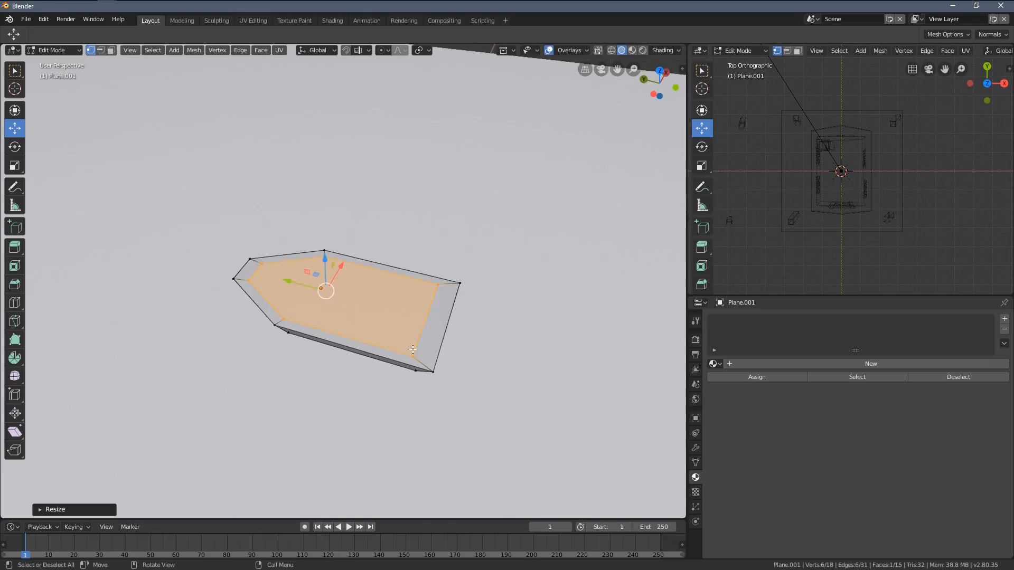
Step: Switch the viewport to Wireframe shading and scale the inner rim face uniformly to about 0.997
{"action": "key", "text": "KP_7"}
{"action": "scroll", "coordinate": [392, 351], "scroll_direction": "up", "scroll_amount": 3}
{"action": "key", "text": "z"}
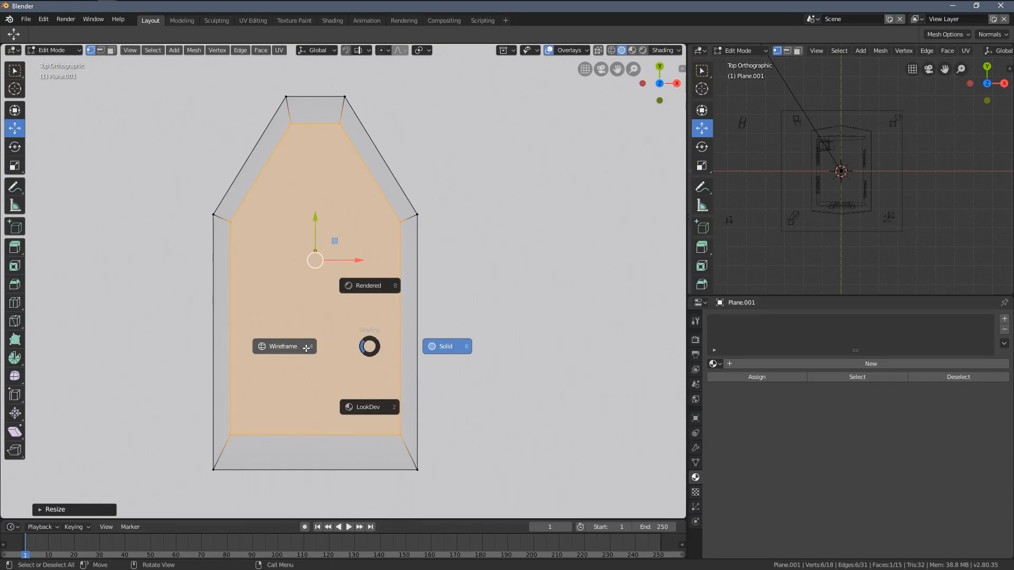
{"action": "left_click", "coordinate": [259, 414]}
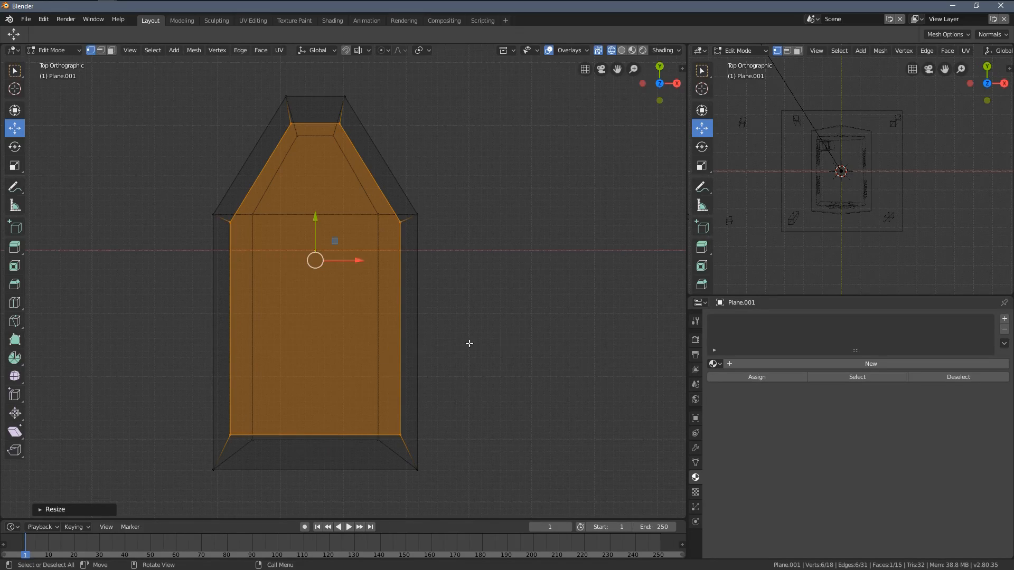
{"action": "key", "text": "s"}
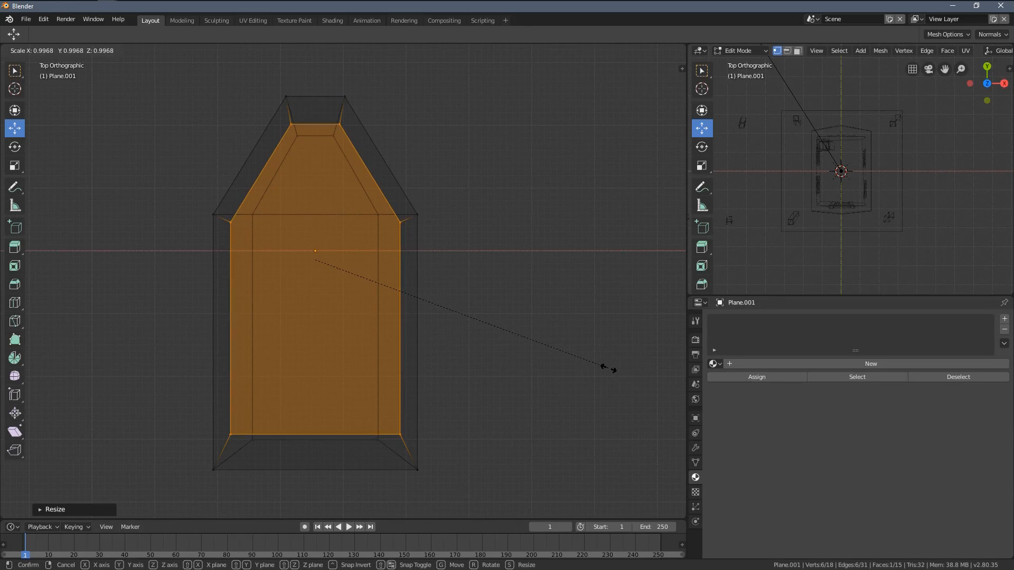
{"action": "left_click", "coordinate": [608, 370]}
Step: Select the inner rim's two stern vertices and move them along negative Y towards the outer stern edge
{"action": "left_click", "coordinate": [232, 433]}
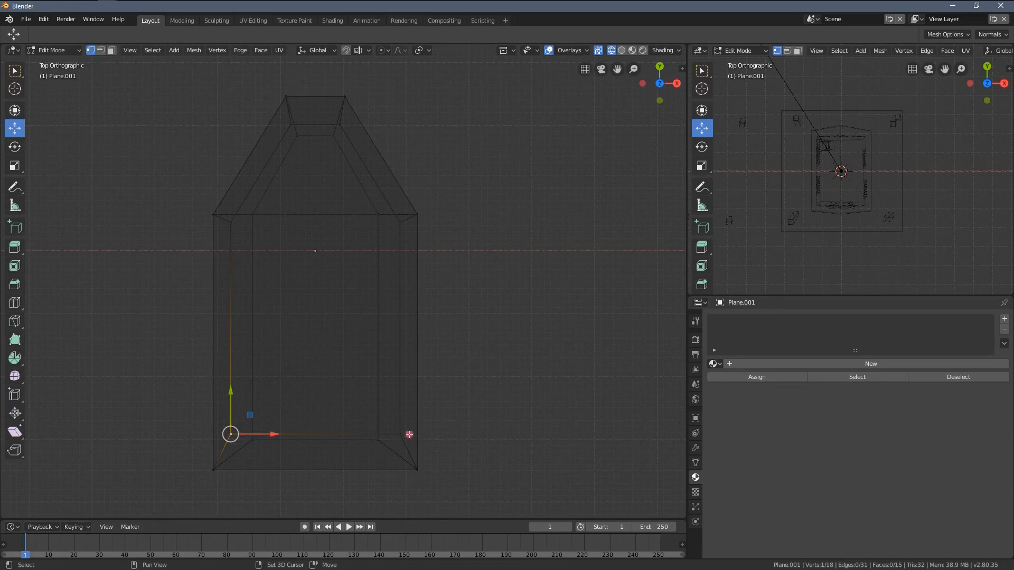
{"action": "left_click", "coordinate": [410, 434], "text": "shift"}
{"action": "middle_click_drag", "start_coordinate": [357, 427], "coordinate": [369, 382], "text": "shift"}
{"action": "left_click_drag", "start_coordinate": [327, 344], "coordinate": [329, 387]}
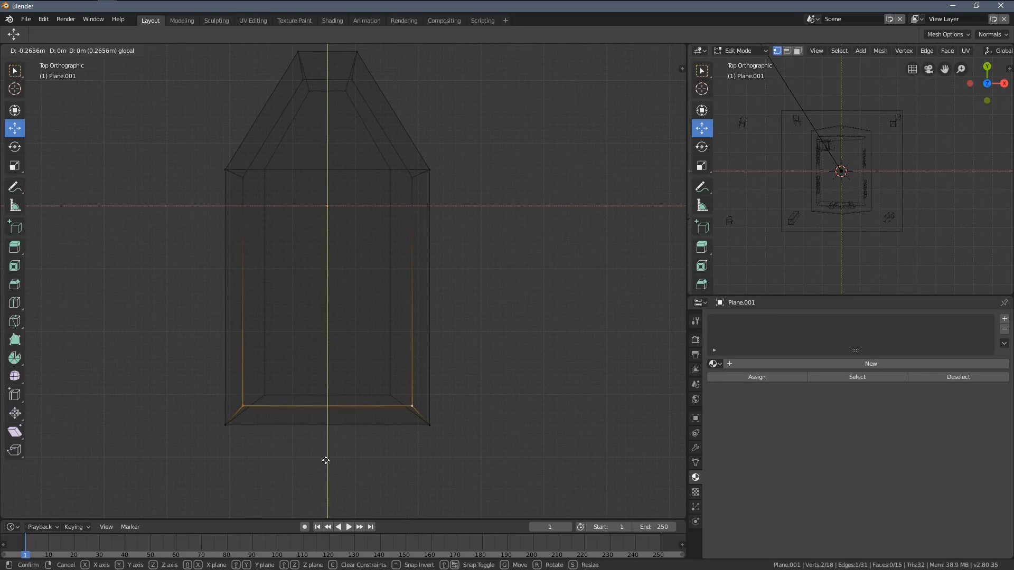
{"action": "left_click_drag", "start_coordinate": [329, 439], "coordinate": [328, 442]}
Step: Move the inner rim's two bow vertices forward along Y and scale them along X to even out the rim width
{"action": "middle_click_drag", "start_coordinate": [318, 131], "coordinate": [358, 271], "text": "shift"}
{"action": "key", "text": "a"}
{"action": "left_click", "coordinate": [281, 210]}
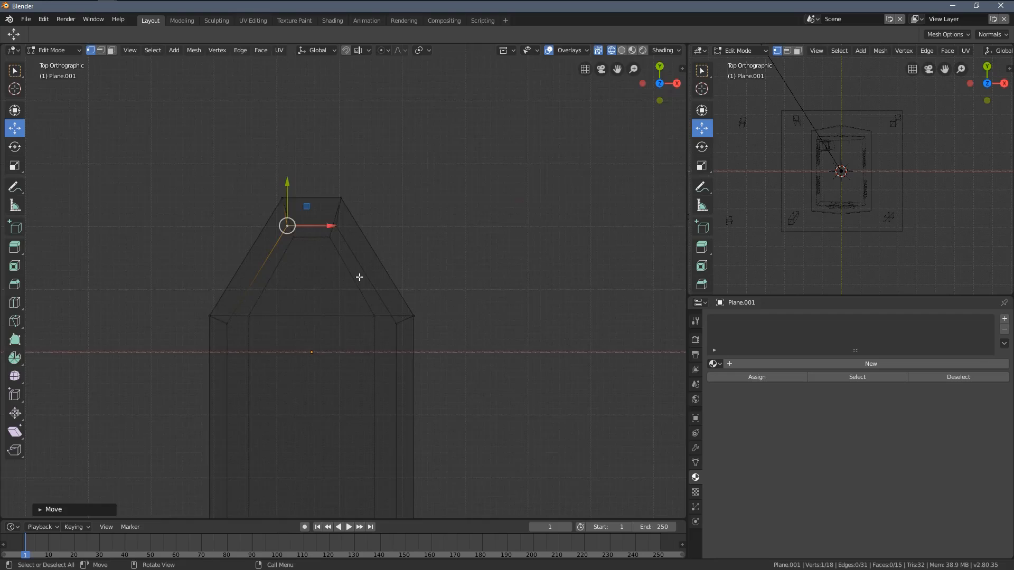
{"action": "scroll", "coordinate": [363, 289], "scroll_direction": "up", "scroll_amount": 5}
{"action": "middle_click_drag", "start_coordinate": [374, 311], "coordinate": [453, 448], "text": "shift"}
{"action": "left_click", "coordinate": [409, 281], "text": "shift"}
{"action": "scroll", "coordinate": [549, 277], "scroll_direction": "up", "scroll_amount": 2}
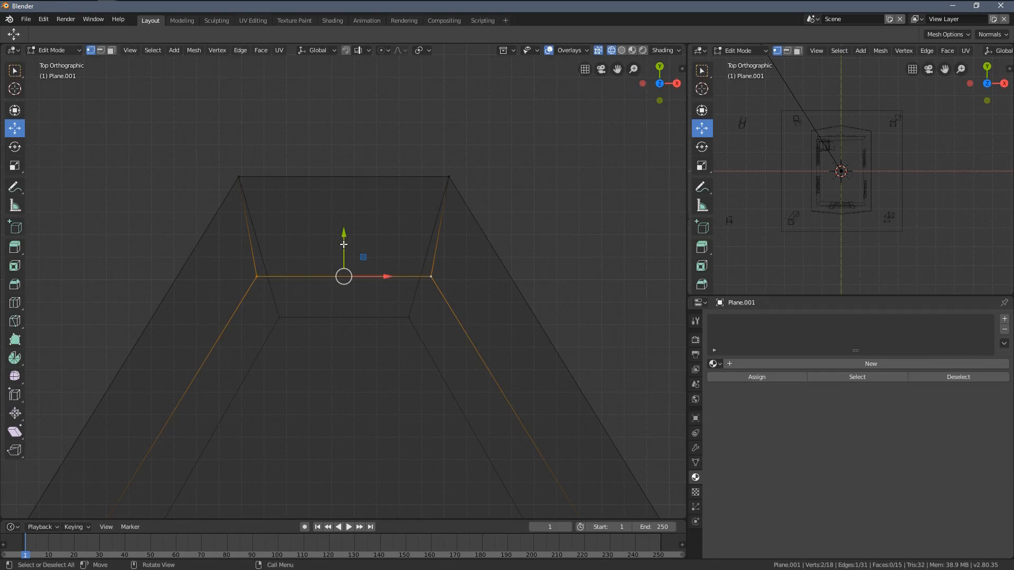
{"action": "mouse_move", "coordinate": [344, 245]}
{"action": "left_mouse_down"}
{"action": "mouse_move", "coordinate": [347, 222]}
{"action": "mouse_move", "coordinate": [344, 230]}
{"action": "left_mouse_up"}
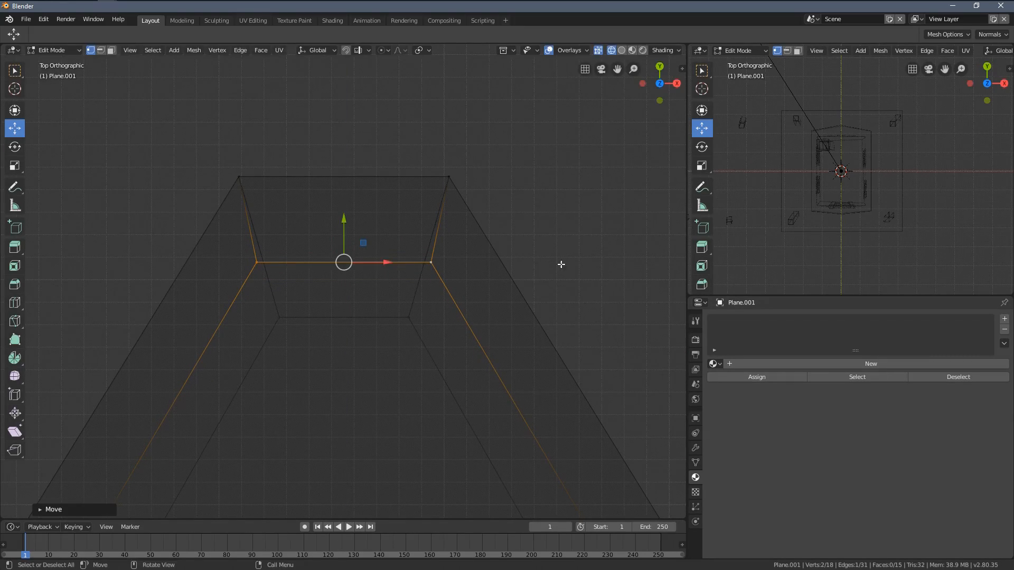
{"action": "key", "text": "s"}
{"action": "key", "text": "x"}
{"action": "left_click", "coordinate": [549, 268]}
Step: Switch the viewport back to Solid shading, clear the selection and enable face selection mode
{"action": "scroll", "coordinate": [427, 351], "scroll_direction": "down", "scroll_amount": 5}
{"action": "mouse_move", "coordinate": [373, 367]}
{"action": "middle_mouse_down"}
{"action": "mouse_move", "coordinate": [397, 304]}
{"action": "mouse_move", "coordinate": [373, 310]}
{"action": "mouse_move", "coordinate": [399, 325]}
{"action": "mouse_move", "coordinate": [345, 315]}
{"action": "mouse_move", "coordinate": [364, 312]}
{"action": "mouse_move", "coordinate": [369, 233]}
{"action": "middle_mouse_up"}
{"action": "scroll", "coordinate": [409, 306], "scroll_direction": "up", "scroll_amount": 4}
{"action": "key", "text": "a"}
{"action": "scroll", "coordinate": [420, 309], "scroll_direction": "down", "scroll_amount": 5}
{"action": "key", "text": "z"}
{"action": "left_click", "coordinate": [412, 313]}
{"action": "scroll", "coordinate": [319, 306], "scroll_direction": "up", "scroll_amount": 4}
{"action": "scroll", "coordinate": [289, 304], "scroll_direction": "down", "scroll_amount": 3}
{"action": "key", "text": "alt+a"}
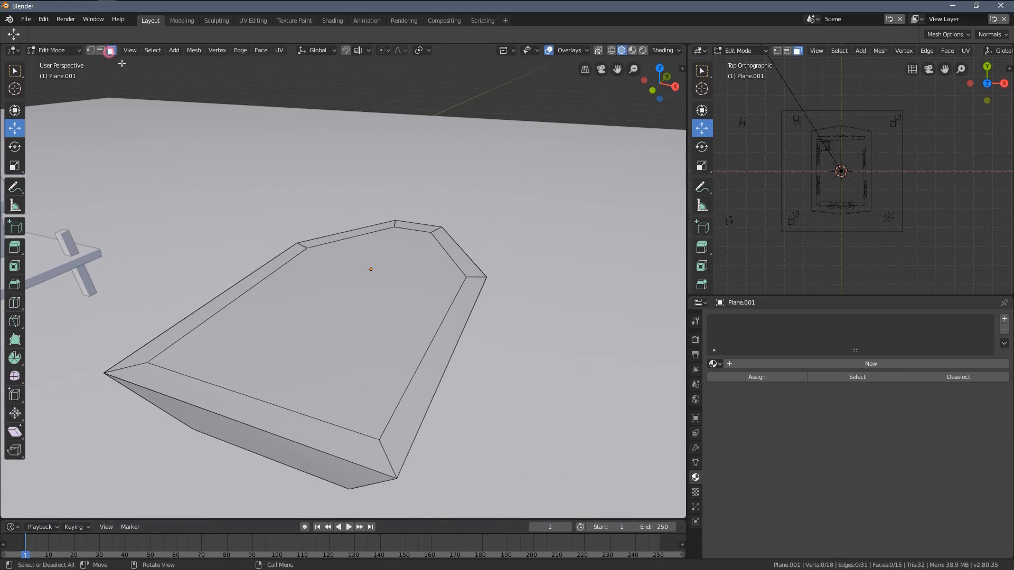
Step: Extrude the inner rim face down into the hull and raise the new floor along Z so it stays inside
{"action": "left_click", "coordinate": [351, 322]}
{"action": "middle_click_drag", "start_coordinate": [351, 322], "coordinate": [358, 297]}
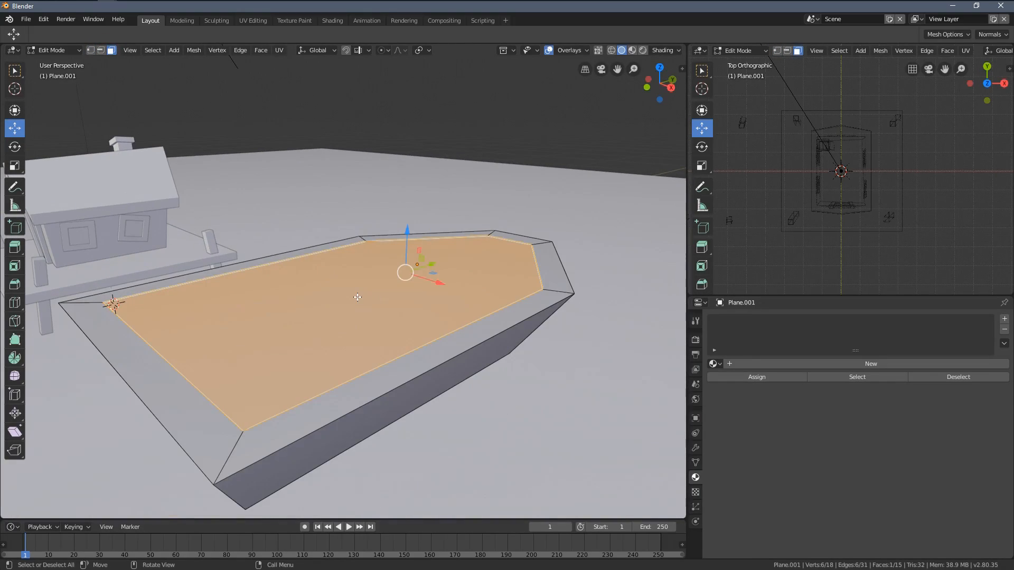
{"action": "key", "text": "e"}
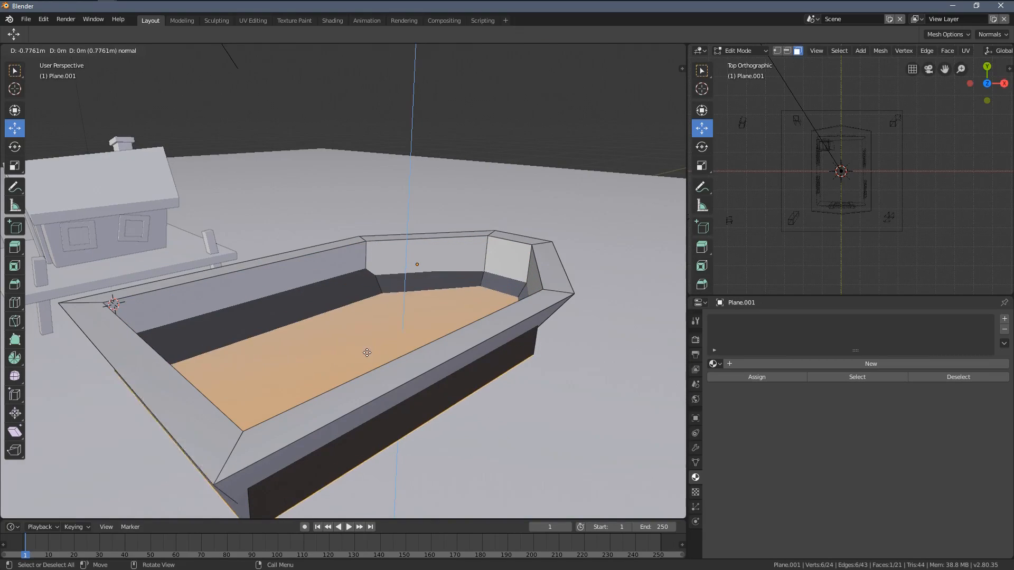
{"action": "left_click", "coordinate": [356, 383]}
{"action": "middle_click_drag", "start_coordinate": [356, 384], "coordinate": [407, 294]}
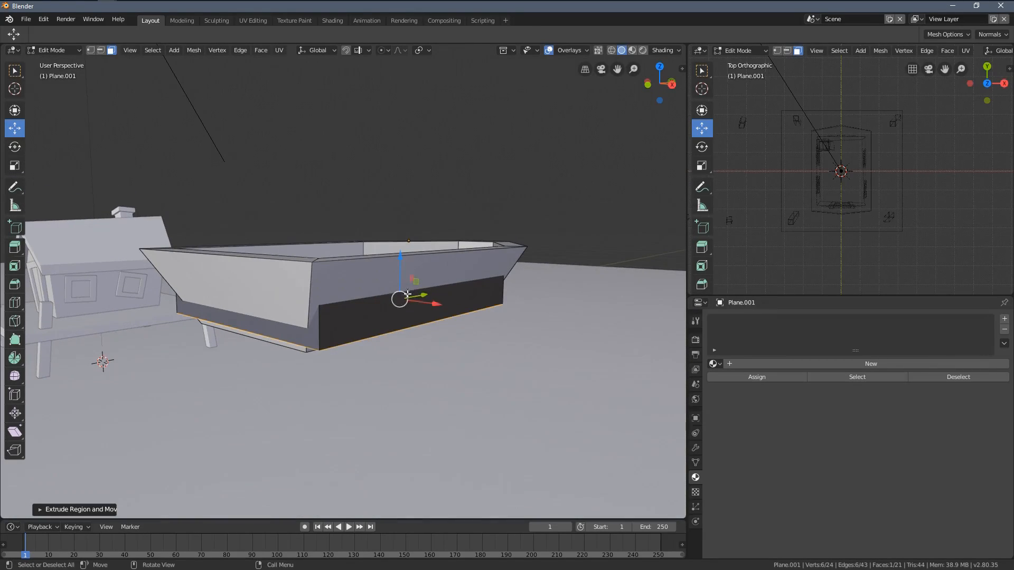
{"action": "left_click_drag", "start_coordinate": [399, 262], "coordinate": [289, 313]}
{"action": "middle_click_drag", "start_coordinate": [268, 292], "coordinate": [360, 250]}
{"action": "mouse_move", "coordinate": [359, 250]}
{"action": "left_mouse_down"}
{"action": "mouse_move", "coordinate": [356, 196]}
{"action": "mouse_move", "coordinate": [356, 270]}
{"action": "mouse_move", "coordinate": [352, 239]}
{"action": "left_mouse_up"}
{"action": "middle_click_drag", "start_coordinate": [352, 239], "coordinate": [488, 352]}
Step: Narrow the boat's inner floor face by scaling it to about 0.67 along X
{"action": "scroll", "coordinate": [489, 352], "scroll_direction": "up", "scroll_amount": 1}
{"action": "key", "text": "s"}
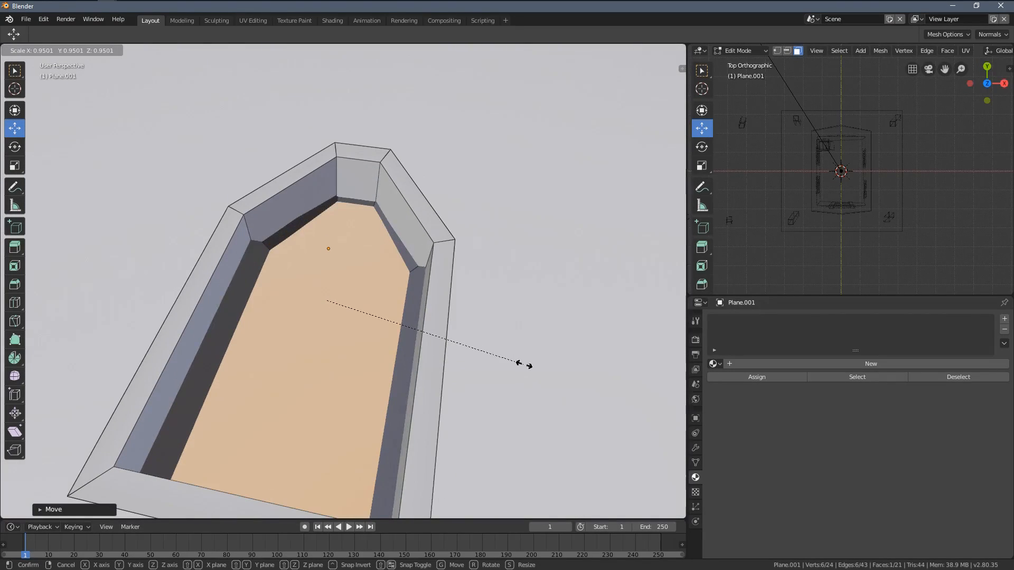
{"action": "key", "text": "x"}
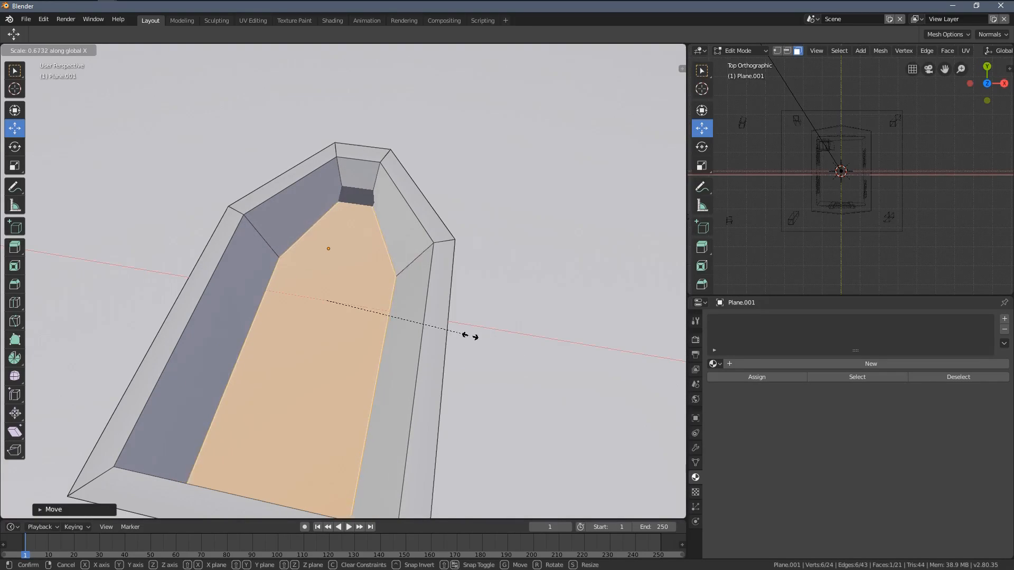
{"action": "left_click", "coordinate": [468, 335]}
{"action": "middle_click_drag", "start_coordinate": [473, 325], "coordinate": [388, 317]}
Step: Shorten the boat's inner floor face by scaling it to about 0.74 along Y
{"action": "scroll", "coordinate": [465, 280], "scroll_direction": "up", "scroll_amount": 2}
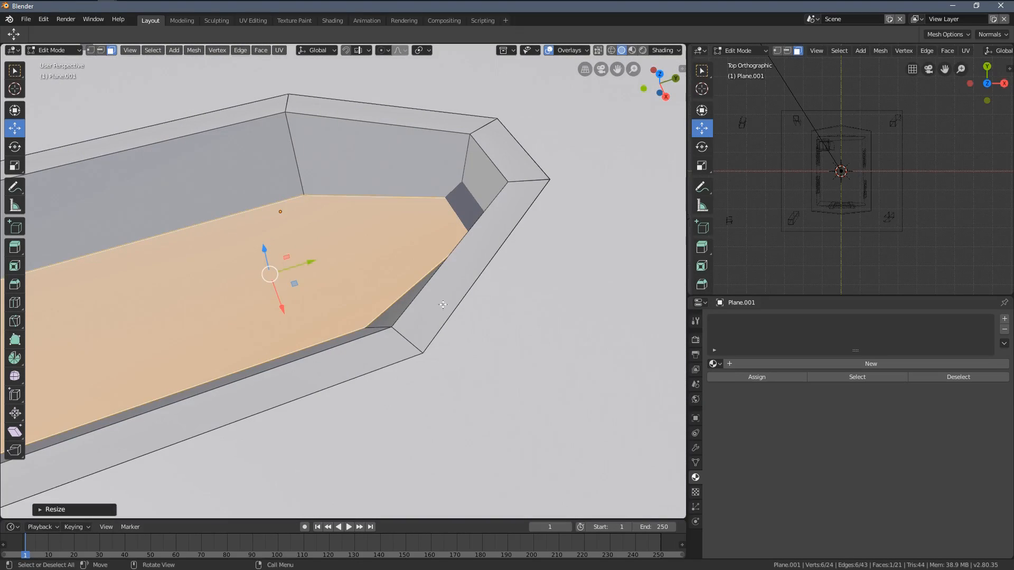
{"action": "key", "text": "s"}
{"action": "key", "text": "y"}
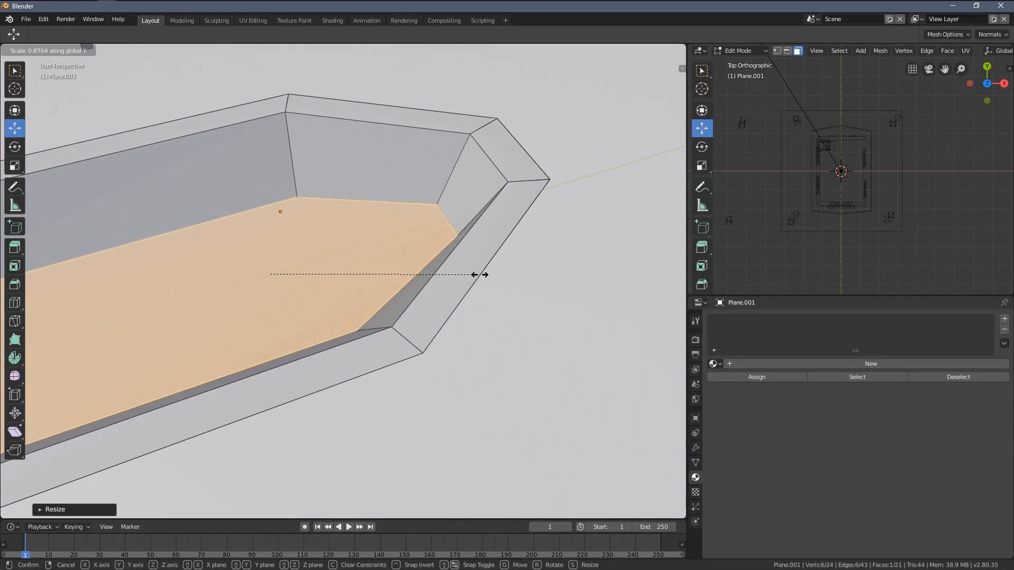
{"action": "left_click", "coordinate": [446, 278]}
{"action": "scroll", "coordinate": [447, 278], "scroll_direction": "down", "scroll_amount": 2}
{"action": "middle_click_drag", "start_coordinate": [447, 277], "coordinate": [518, 261]}
{"action": "scroll", "coordinate": [541, 243], "scroll_direction": "up", "scroll_amount": 2}
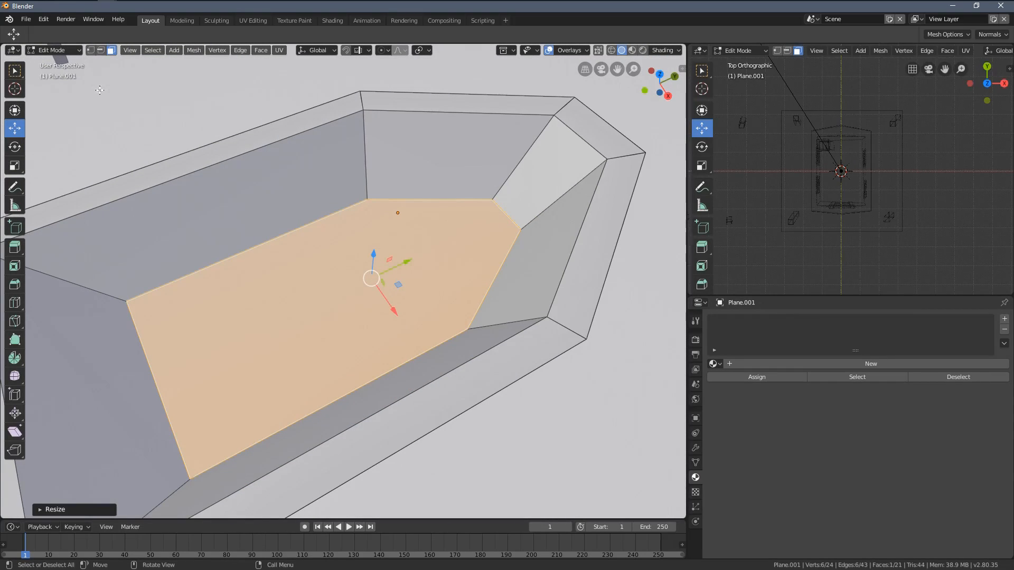
Step: Select the inner floor's two stern vertices and move them about 0.5 m along negative Y
{"action": "left_click", "coordinate": [146, 301]}
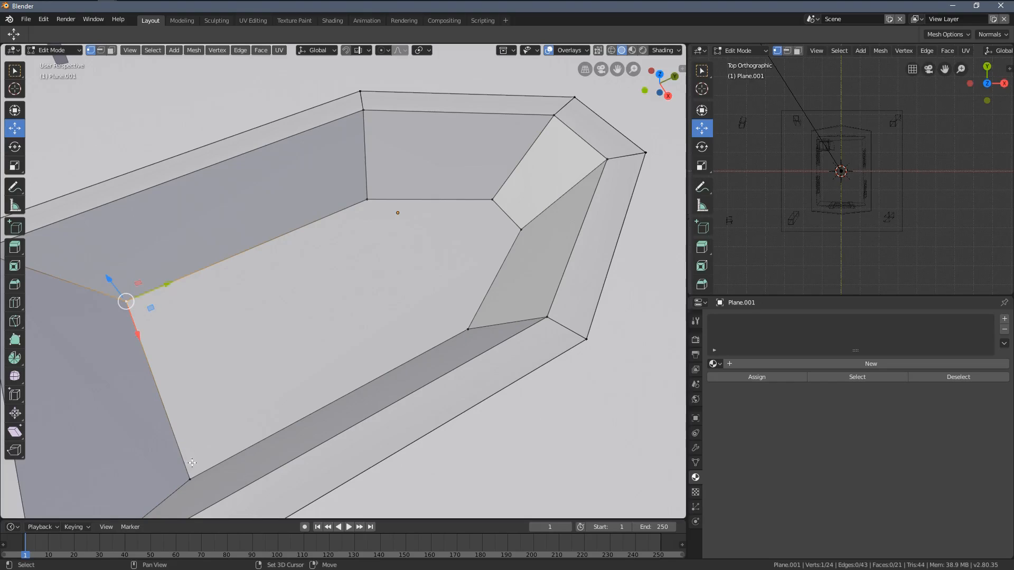
{"action": "middle_click_drag", "start_coordinate": [179, 440], "coordinate": [270, 286]}
{"action": "key", "text": "g"}
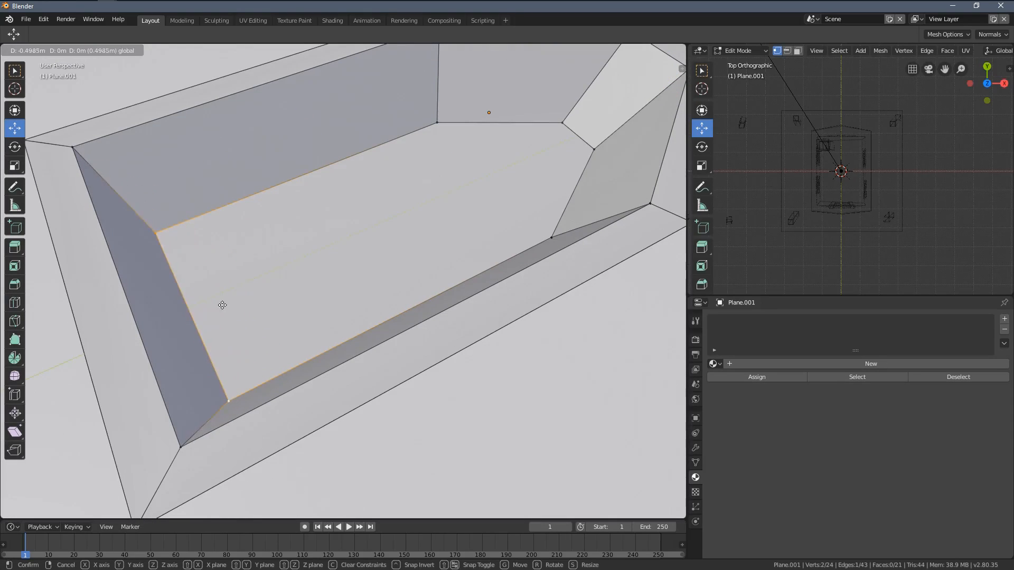
{"action": "left_click", "coordinate": [221, 298]}
Step: Move the inner floor's two bow vertices along positive Y towards the bow and return to Object Mode
{"action": "middle_click_drag", "start_coordinate": [222, 298], "coordinate": [340, 277]}
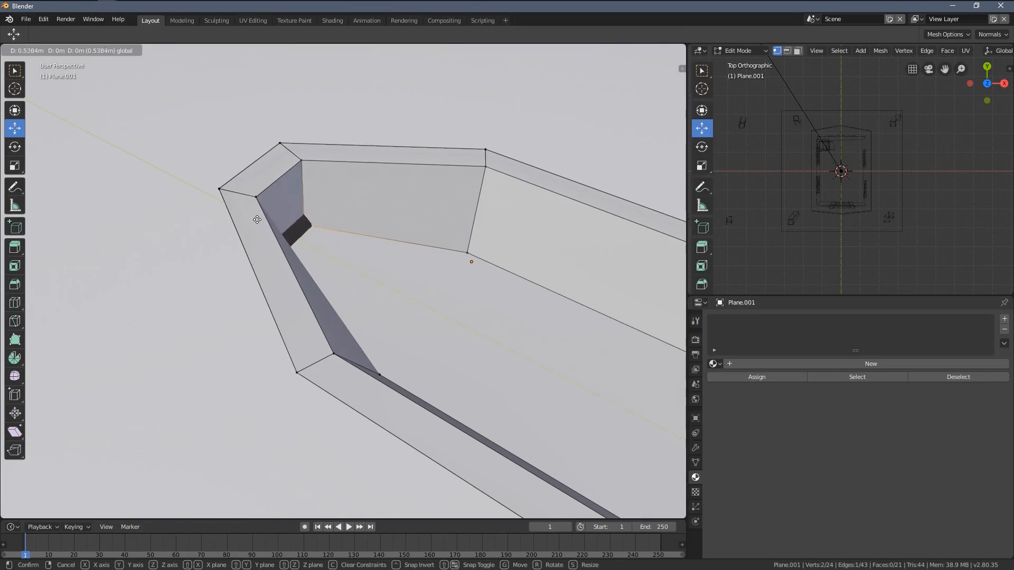
{"action": "left_click", "coordinate": [486, 335]}
{"action": "middle_click_drag", "start_coordinate": [486, 336], "coordinate": [345, 354]}
{"action": "scroll", "coordinate": [320, 387], "scroll_direction": "down", "scroll_amount": 5}
{"action": "key", "text": "Tab"}
Step: Lower the boat along Z and scale it down uniformly to about 0.49
{"action": "scroll", "coordinate": [417, 278], "scroll_direction": "down", "scroll_amount": 5}
{"action": "middle_click_drag", "start_coordinate": [417, 278], "coordinate": [327, 258]}
{"action": "scroll", "coordinate": [356, 261], "scroll_direction": "up", "scroll_amount": 3}
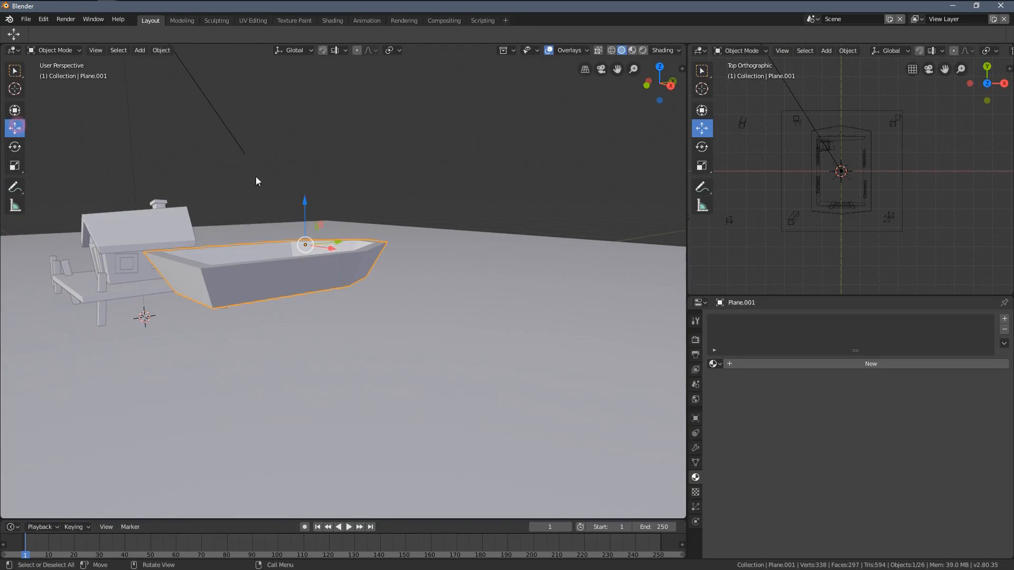
{"action": "middle_click_drag", "start_coordinate": [257, 181], "coordinate": [365, 193]}
{"action": "left_click_drag", "start_coordinate": [351, 182], "coordinate": [335, 421]}
{"action": "middle_click_drag", "start_coordinate": [452, 419], "coordinate": [548, 441]}
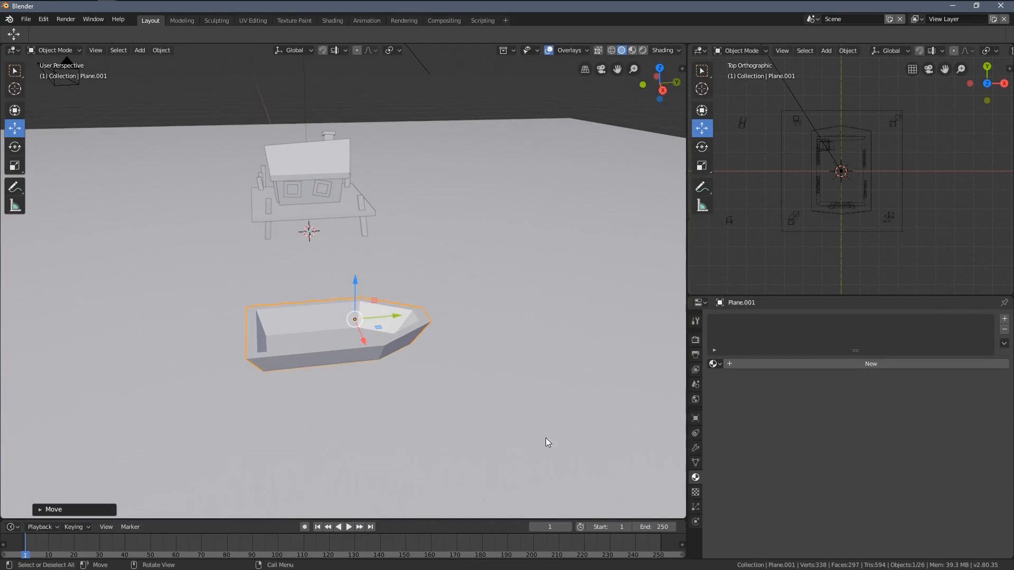
{"action": "key", "text": "s"}
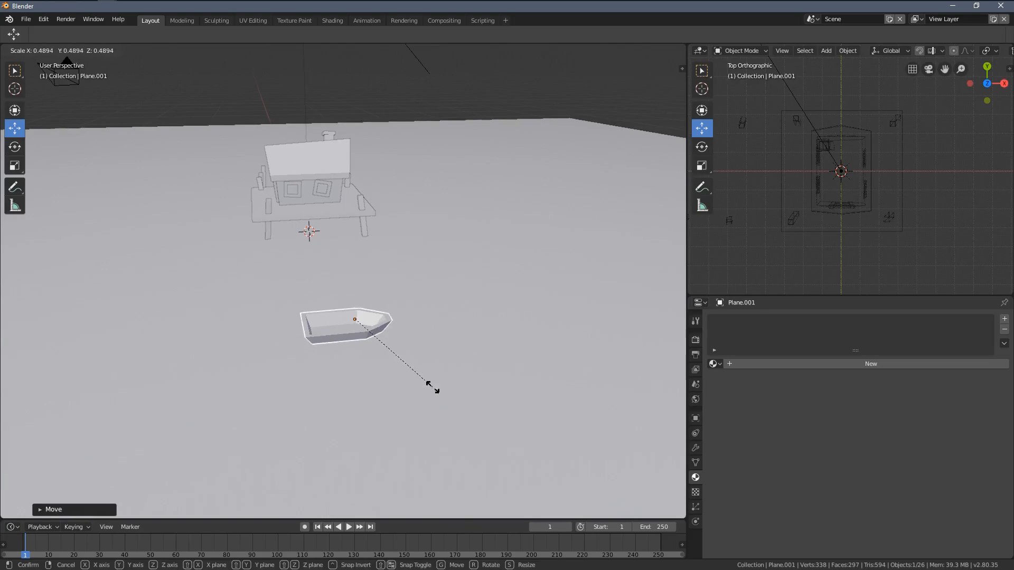
{"action": "left_click", "coordinate": [433, 387]}
Step: Lower the resized boat further along Z so it sits well below the house's platform
{"action": "middle_click_drag", "start_coordinate": [389, 359], "coordinate": [376, 257]}
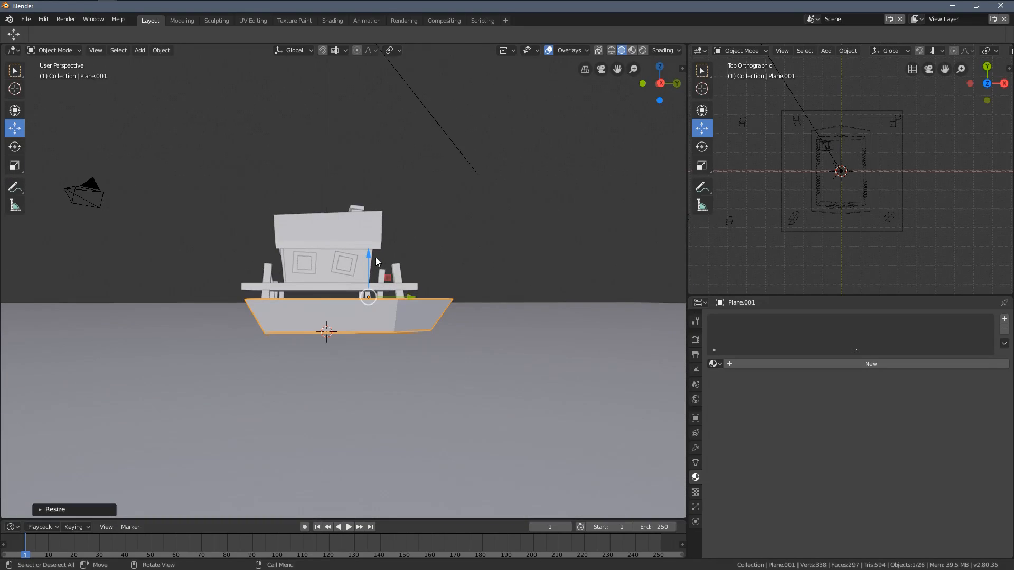
{"action": "left_click_drag", "start_coordinate": [376, 258], "coordinate": [379, 299]}
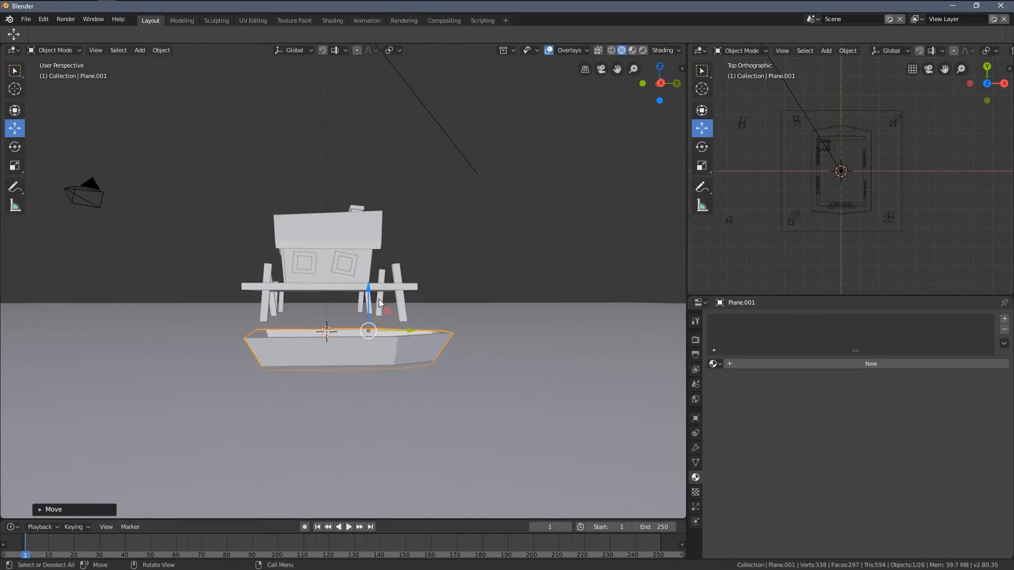
{"action": "middle_click_drag", "start_coordinate": [379, 298], "coordinate": [407, 338]}
{"action": "scroll", "coordinate": [407, 338], "scroll_direction": "up", "scroll_amount": 4}
Step: Snap the 3D cursor to the selected boat hull
{"action": "middle_click_drag", "start_coordinate": [413, 184], "coordinate": [464, 229]}
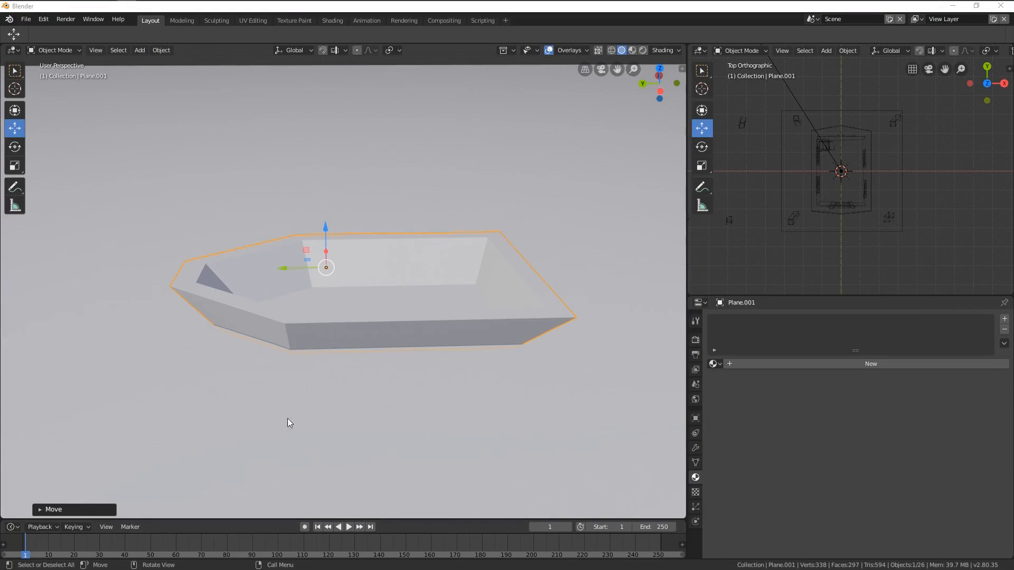
{"action": "middle_click_drag", "start_coordinate": [464, 296], "coordinate": [325, 269]}
{"action": "middle_click_drag", "start_coordinate": [427, 254], "coordinate": [337, 209]}
{"action": "middle_click_drag", "start_coordinate": [219, 159], "coordinate": [411, 229]}
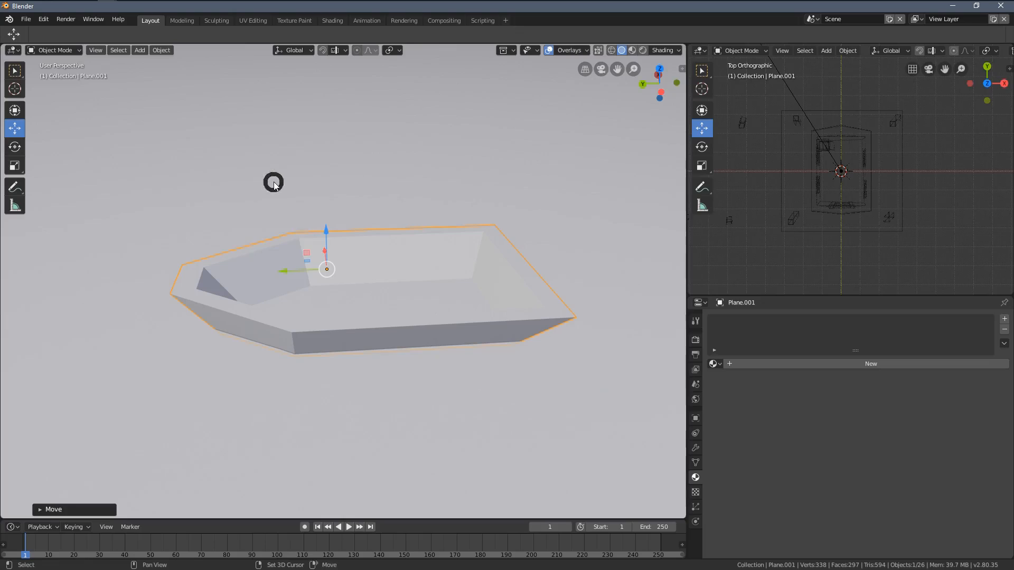
{"action": "key", "text": "shift+s"}
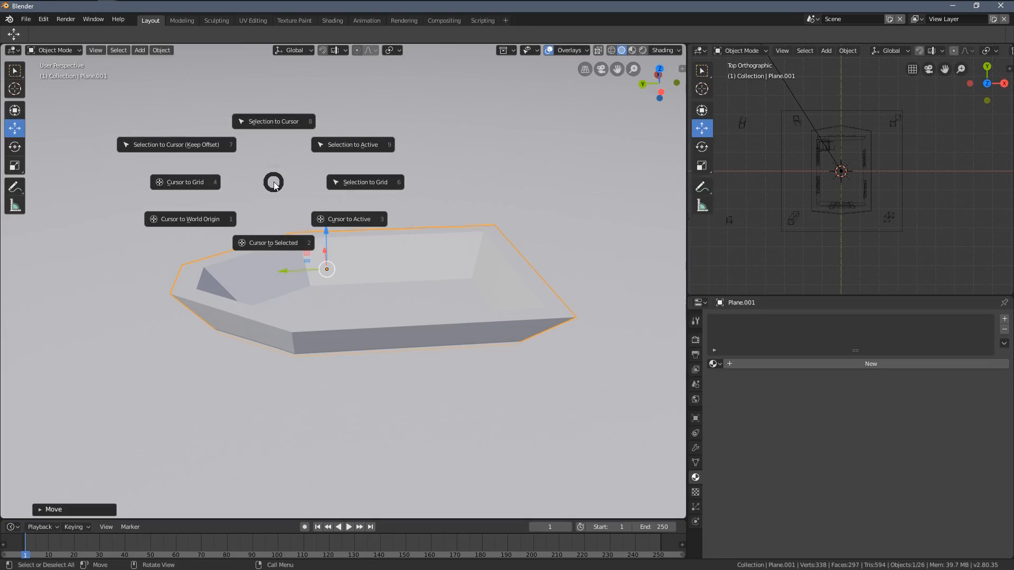
{"action": "left_click", "coordinate": [279, 244]}
Step: Add a cube at the 3D cursor and scale it down uniformly to fit inside the boat
{"action": "middle_click_drag", "start_coordinate": [279, 248], "coordinate": [344, 274]}
{"action": "key", "text": "shift+a"}
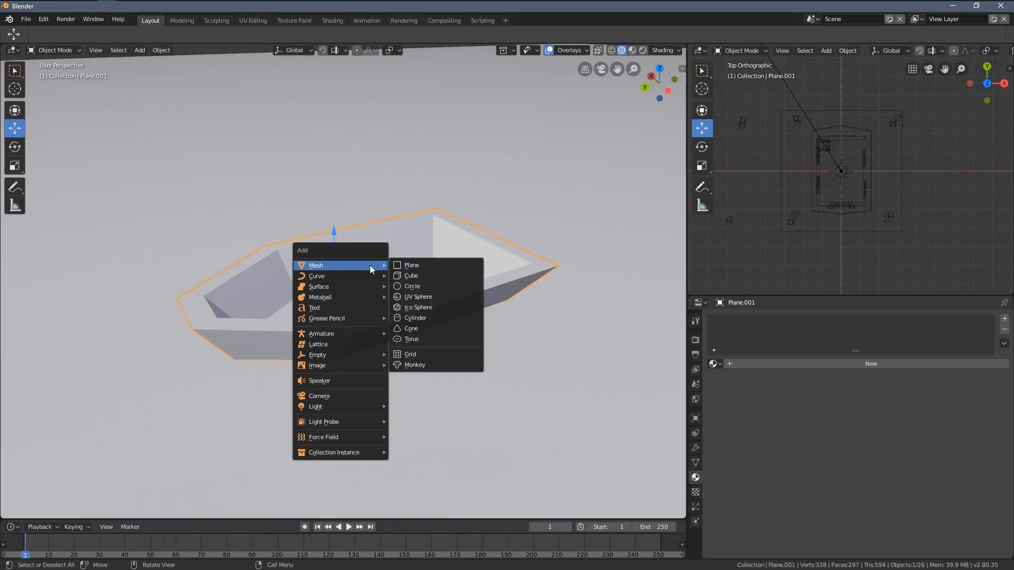
{"action": "left_click", "coordinate": [421, 275]}
{"action": "key", "text": "s"}
{"action": "left_click", "coordinate": [442, 312]}
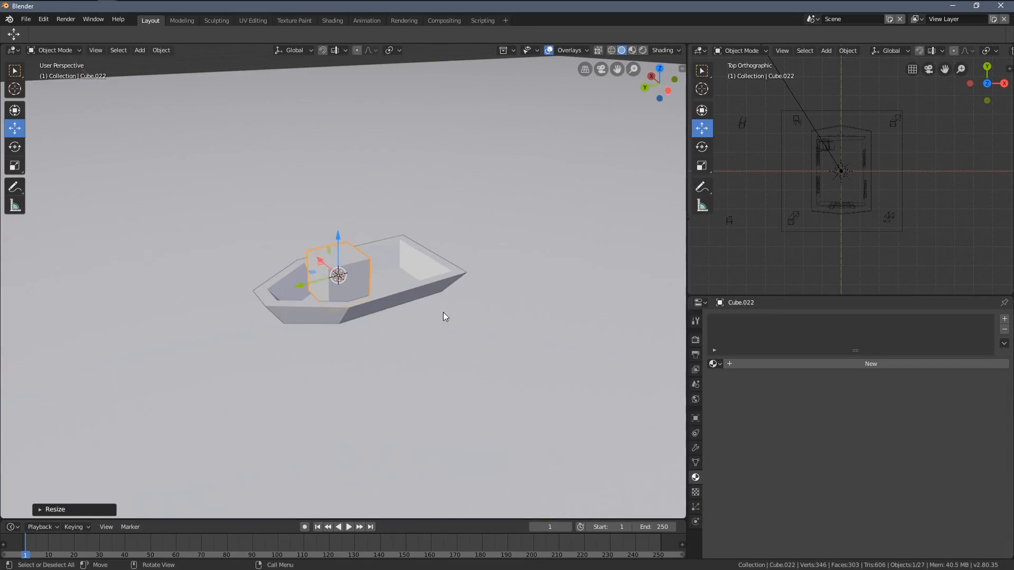
Step: Flatten the cube along Z and narrow it along Y to form a thin seat plank
{"action": "scroll", "coordinate": [444, 315], "scroll_direction": "up", "scroll_amount": 5}
{"action": "key", "text": "s"}
{"action": "key", "text": "z"}
{"action": "left_click", "coordinate": [376, 275]}
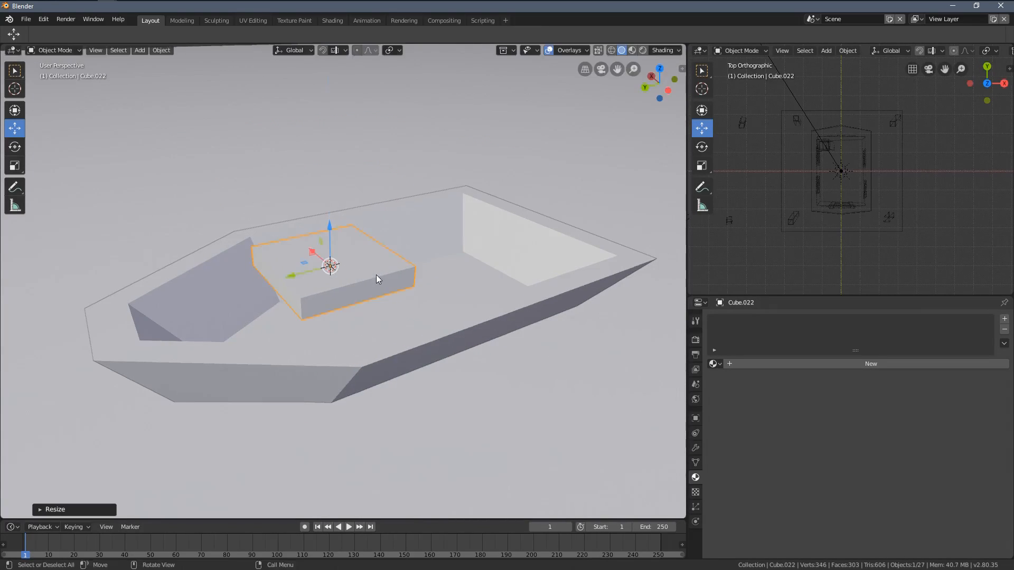
{"action": "key", "text": "s"}
{"action": "key", "text": "x"}
{"action": "key", "text": "y"}
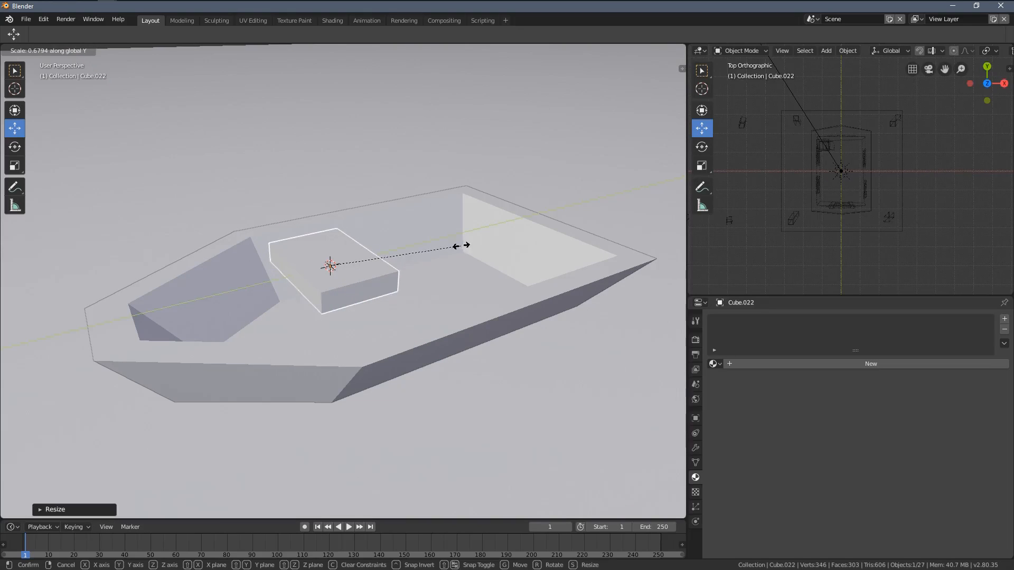
{"action": "left_click", "coordinate": [382, 264]}
{"action": "key", "text": "s"}
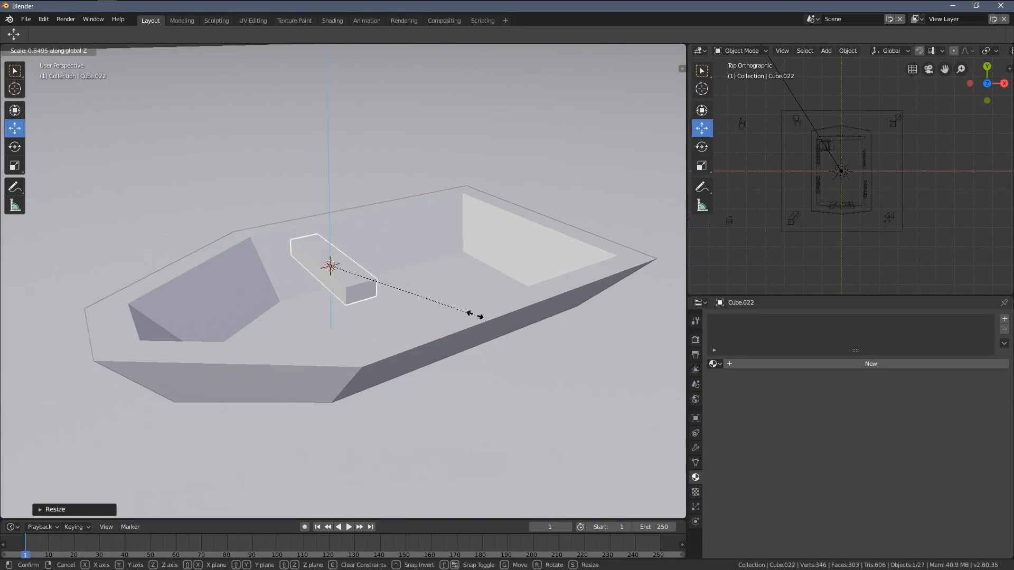
{"action": "left_click", "coordinate": [457, 300]}
Step: Lower the seat plank along Z into the hull and stretch it along X to about 1.87
{"action": "middle_click_drag", "start_coordinate": [423, 273], "coordinate": [328, 218]}
{"action": "left_click_drag", "start_coordinate": [316, 212], "coordinate": [317, 243]}
{"action": "middle_click_drag", "start_coordinate": [422, 265], "coordinate": [418, 295]}
{"action": "key", "text": "s"}
{"action": "key", "text": "x"}
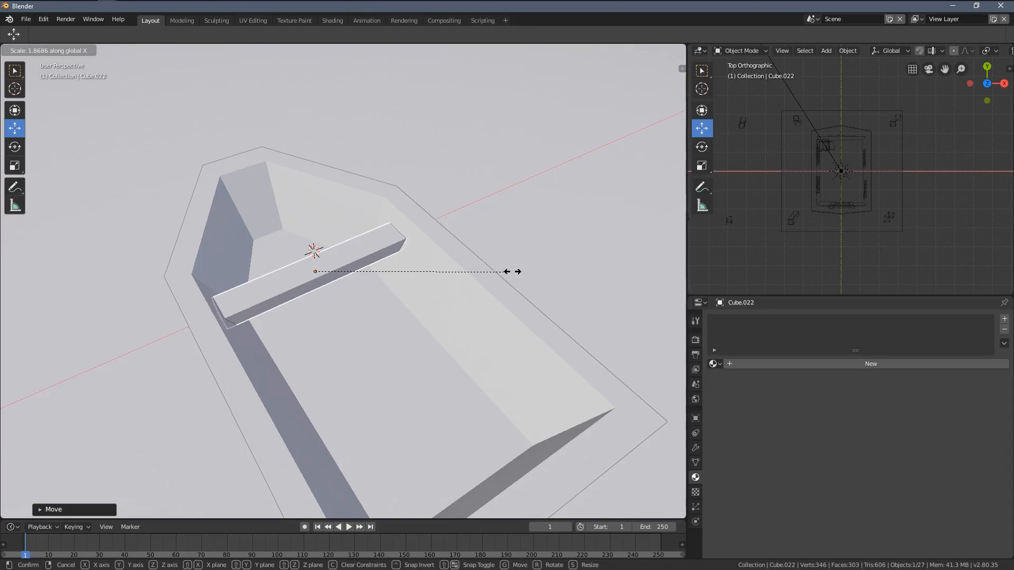
{"action": "left_click", "coordinate": [515, 270]}
Step: Shift the seat plank slightly towards the stern along negative Y and scale it down very slightly
{"action": "middle_click_drag", "start_coordinate": [464, 296], "coordinate": [381, 286]}
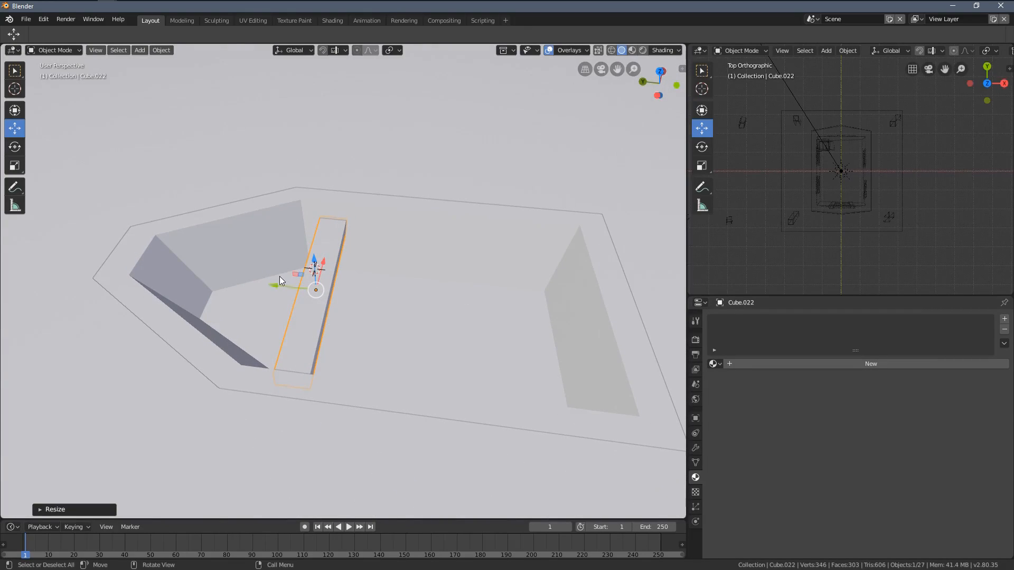
{"action": "key", "text": "g"}
{"action": "left_click", "coordinate": [296, 282]}
{"action": "middle_click_drag", "start_coordinate": [296, 282], "coordinate": [535, 314]}
{"action": "key", "text": "s"}
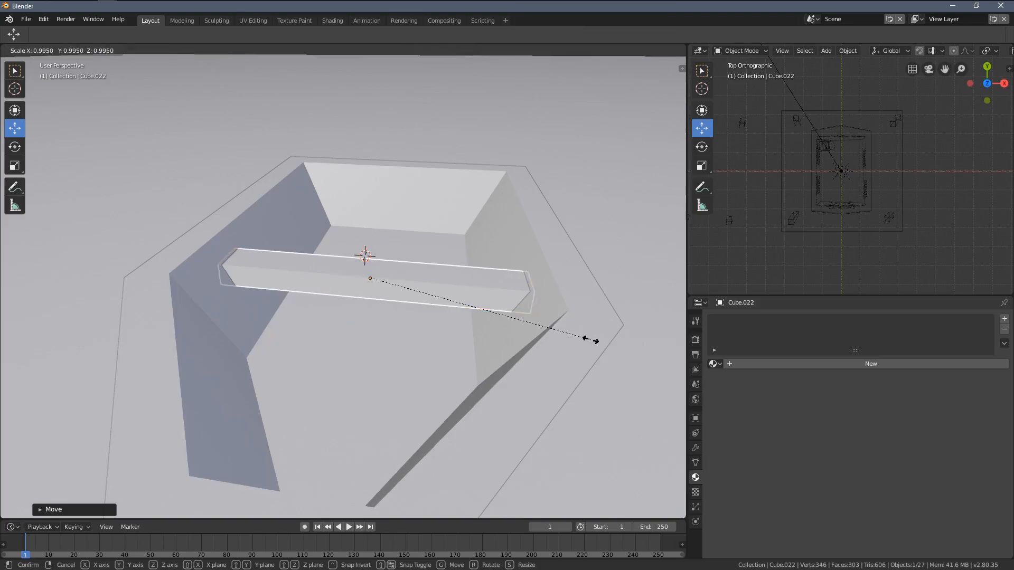
{"action": "left_click", "coordinate": [587, 338]}
Step: Lengthen the seat plank along X so both ends reach into the hull's side walls
{"action": "middle_click_drag", "start_coordinate": [586, 337], "coordinate": [468, 318]}
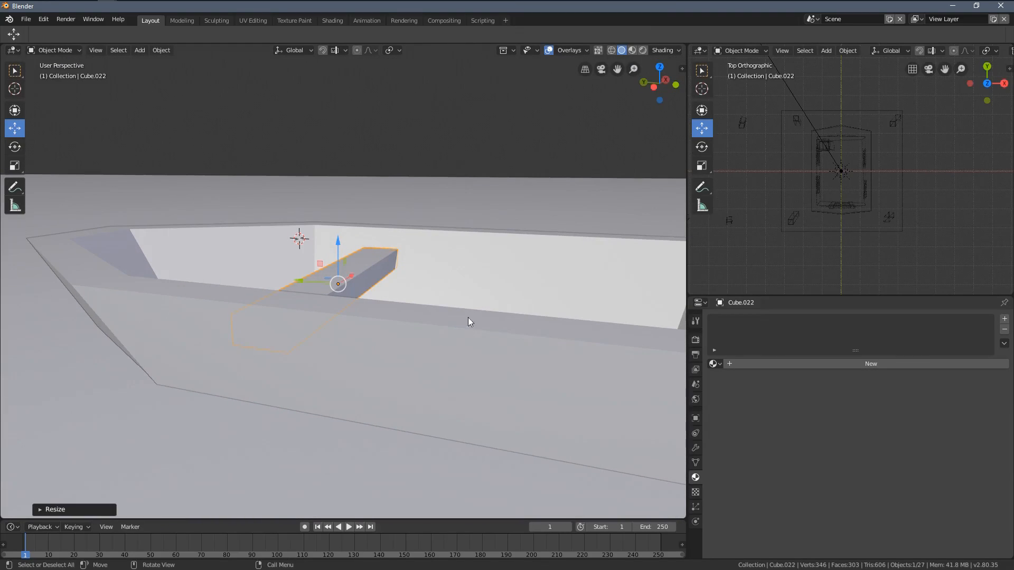
{"action": "key", "text": "s"}
{"action": "key", "text": "x"}
{"action": "left_click", "coordinate": [544, 322]}
Step: Duplicate the seat plank along negative Y to place a second seat nearer the stern
{"action": "middle_click_drag", "start_coordinate": [545, 321], "coordinate": [623, 348]}
{"action": "middle_click_drag", "start_coordinate": [486, 269], "coordinate": [437, 279]}
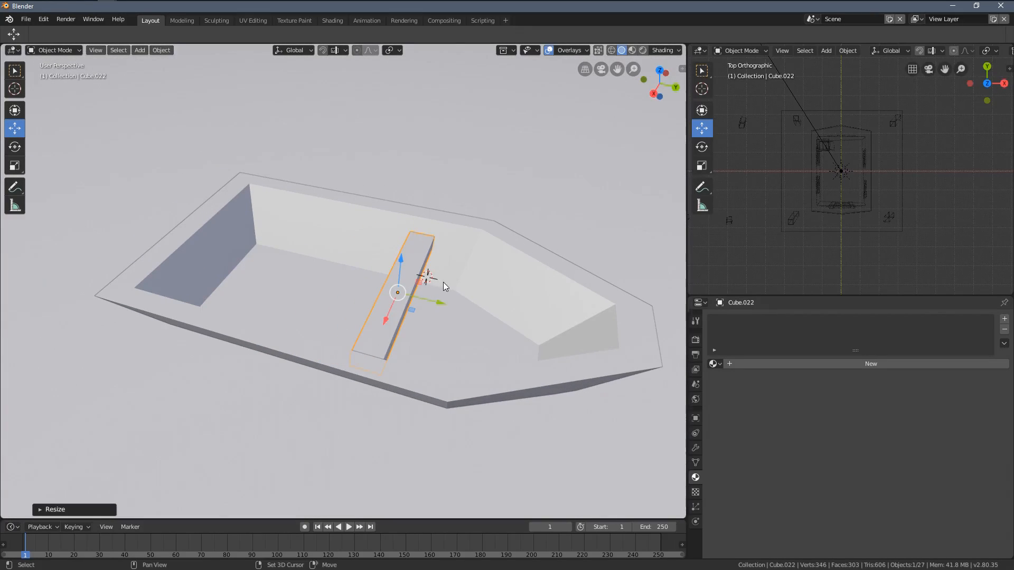
{"action": "key", "text": "shift+d"}
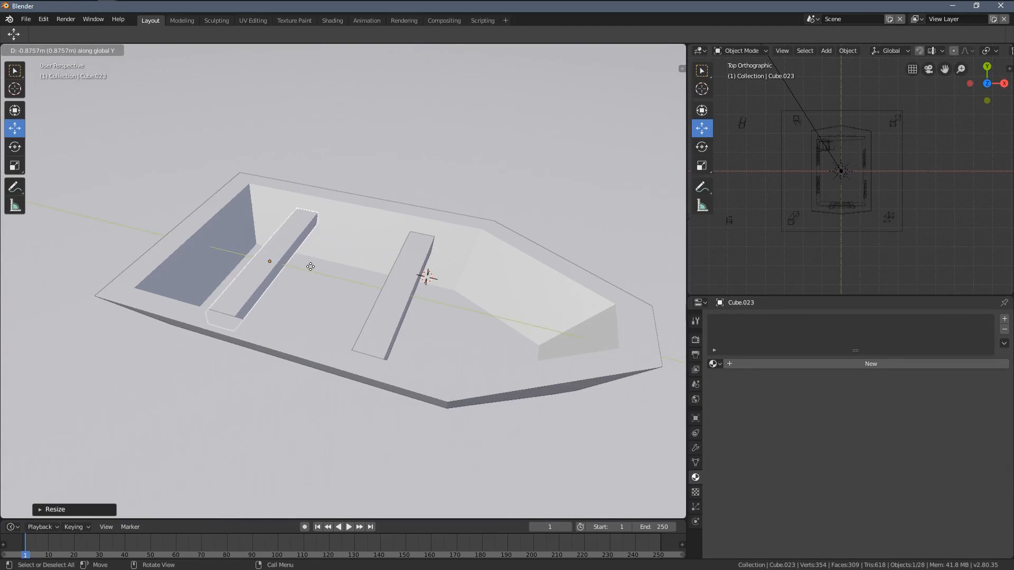
{"action": "left_click", "coordinate": [332, 269]}
Step: Switch to wireframe shading and add the hull and the first seat plank to the selection with the second one
{"action": "mouse_move", "coordinate": [333, 269]}
{"action": "middle_mouse_down"}
{"action": "mouse_move", "coordinate": [525, 257]}
{"action": "mouse_move", "coordinate": [470, 287]}
{"action": "mouse_move", "coordinate": [350, 272]}
{"action": "mouse_move", "coordinate": [392, 276]}
{"action": "mouse_move", "coordinate": [344, 299]}
{"action": "mouse_move", "coordinate": [349, 306]}
{"action": "middle_mouse_up"}
{"action": "key", "text": "z"}
{"action": "left_click", "coordinate": [299, 267]}
{"action": "left_click", "coordinate": [349, 302], "text": "shift"}
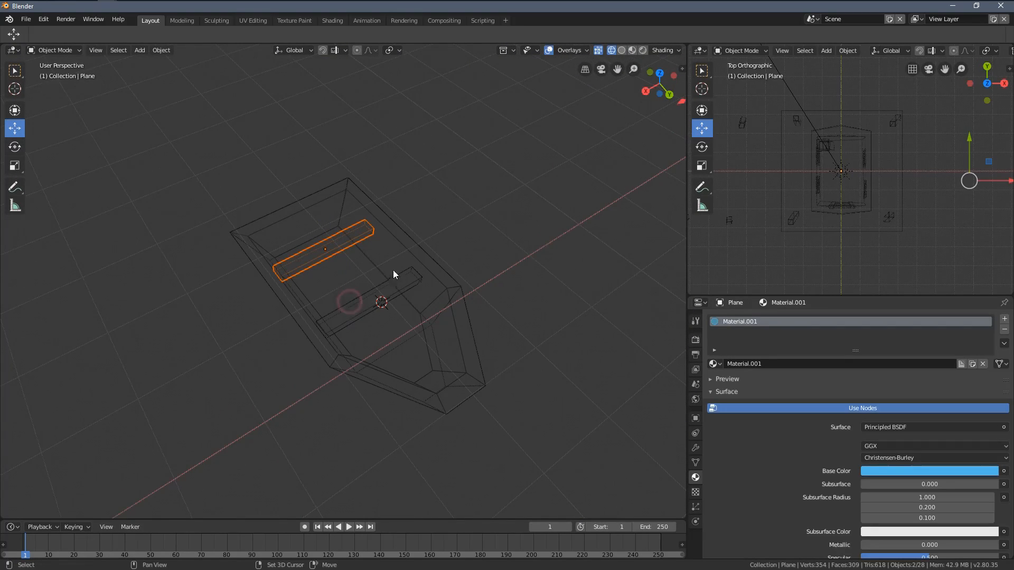
{"action": "left_click", "coordinate": [372, 294], "text": "shift"}
{"action": "left_click", "coordinate": [421, 275], "text": "shift"}
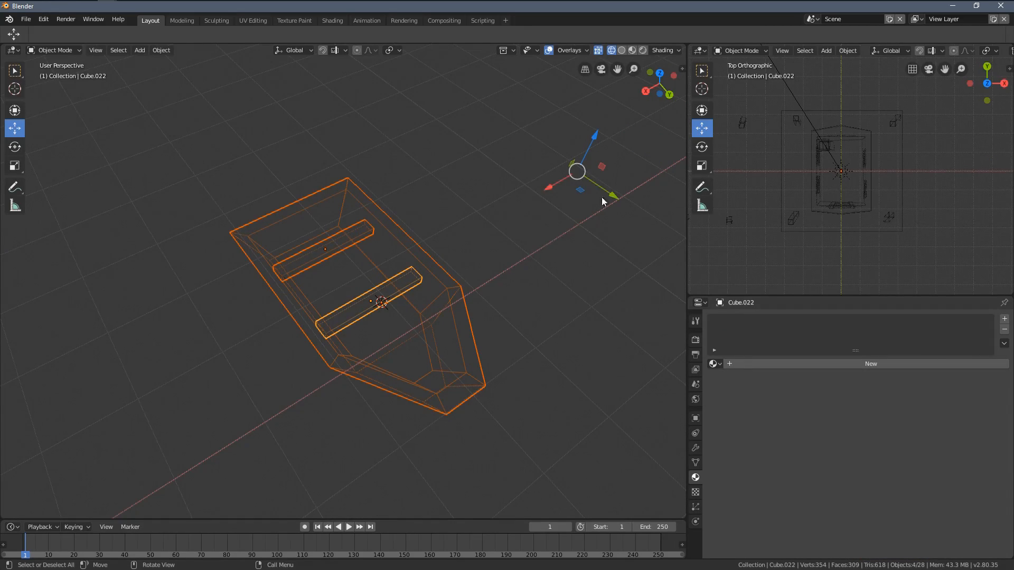
Step: Examine the wireframe scene around the boat from several distances to check which objects are selected
{"action": "scroll", "coordinate": [418, 270], "scroll_direction": "down", "scroll_amount": 1}
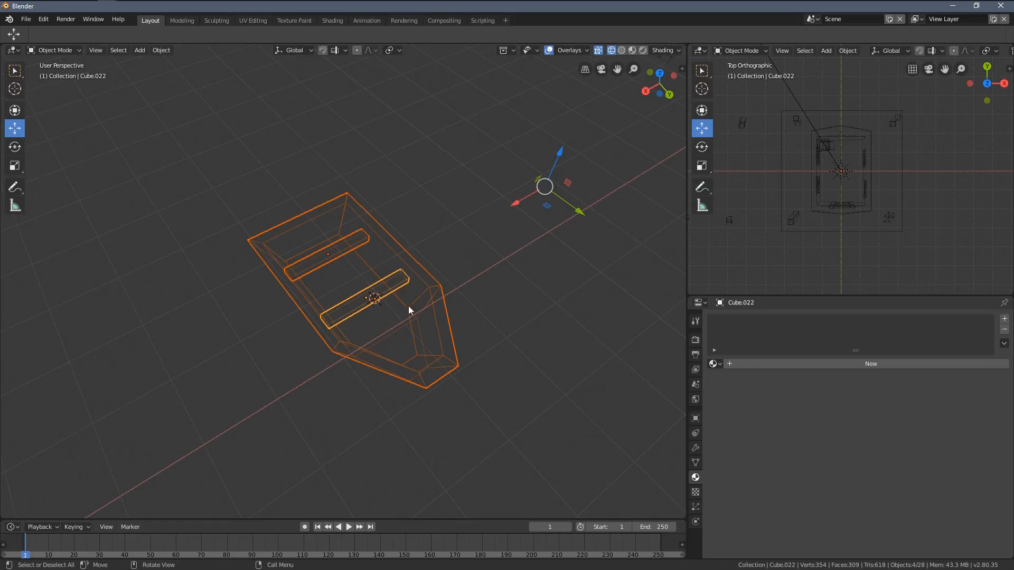
{"action": "scroll", "coordinate": [329, 273], "scroll_direction": "down", "scroll_amount": 10}
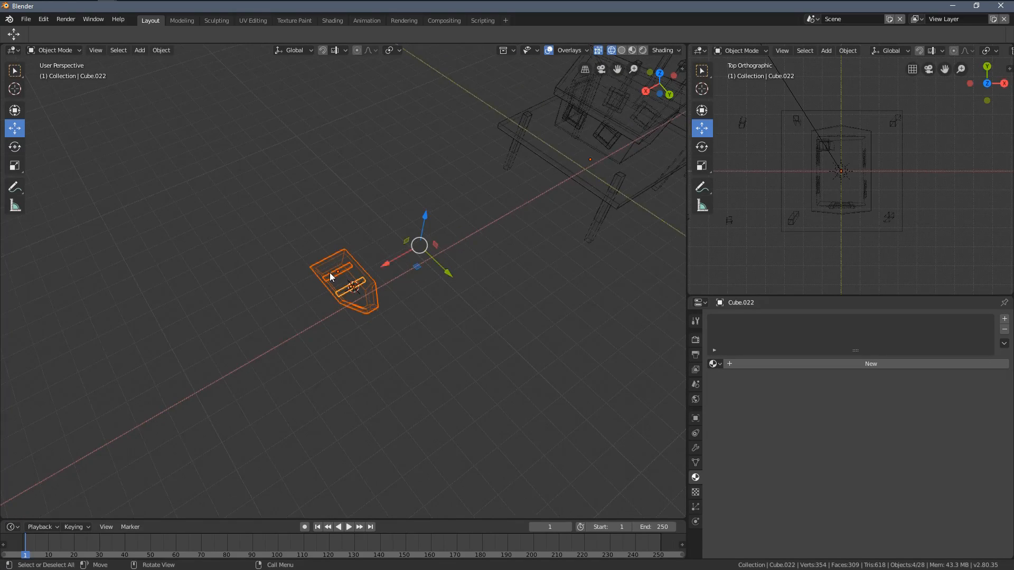
{"action": "scroll", "coordinate": [329, 273], "scroll_direction": "down", "scroll_amount": 9}
{"action": "scroll", "coordinate": [246, 246], "scroll_direction": "up", "scroll_amount": 4}
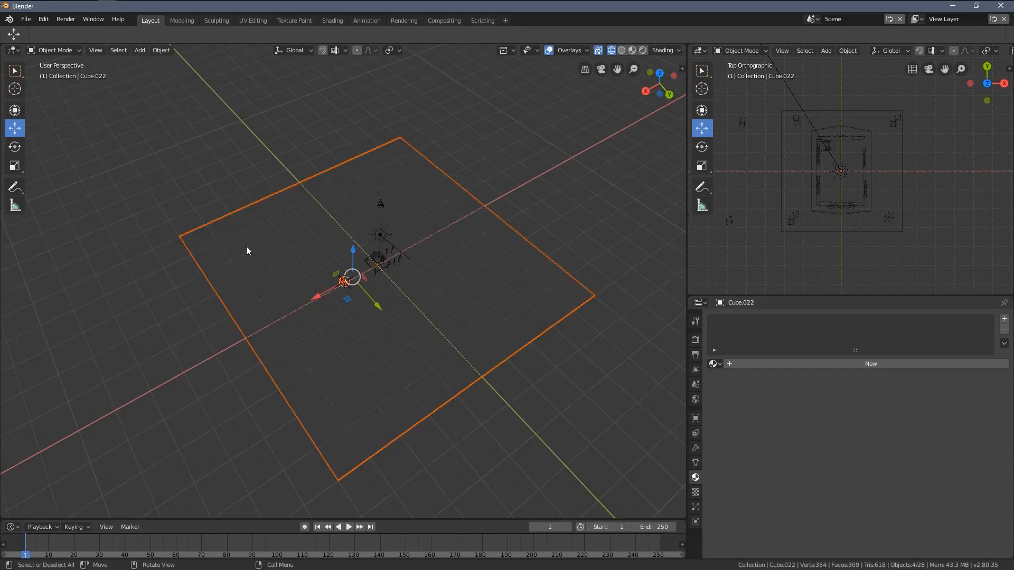
{"action": "middle_click_drag", "start_coordinate": [359, 299], "coordinate": [360, 262]}
{"action": "scroll", "coordinate": [199, 231], "scroll_direction": "up", "scroll_amount": 3}
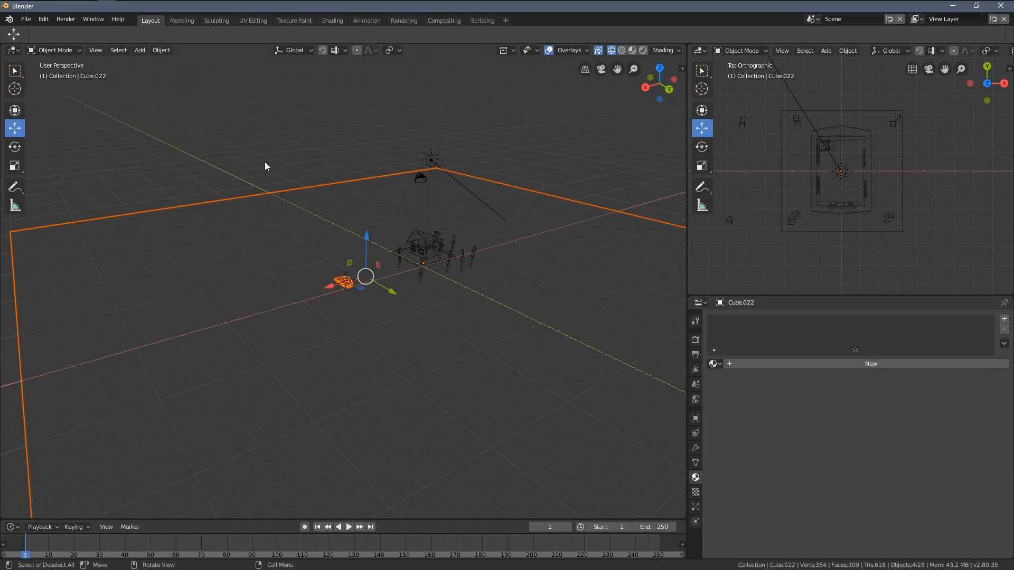
{"action": "scroll", "coordinate": [269, 163], "scroll_direction": "down", "scroll_amount": 4}
{"action": "middle_click_drag", "start_coordinate": [535, 244], "coordinate": [461, 252]}
{"action": "scroll", "coordinate": [344, 297], "scroll_direction": "up", "scroll_amount": 5}
{"action": "mouse_move", "coordinate": [336, 300]}
{"action": "middle_mouse_down"}
{"action": "mouse_move", "coordinate": [397, 303]}
{"action": "mouse_move", "coordinate": [411, 320]}
{"action": "mouse_move", "coordinate": [389, 263]}
{"action": "mouse_move", "coordinate": [349, 229]}
{"action": "mouse_move", "coordinate": [287, 212]}
{"action": "middle_mouse_up"}
{"action": "scroll", "coordinate": [366, 304], "scroll_direction": "up", "scroll_amount": 11}
{"action": "scroll", "coordinate": [355, 253], "scroll_direction": "down", "scroll_amount": 2}
{"action": "key", "text": "z"}
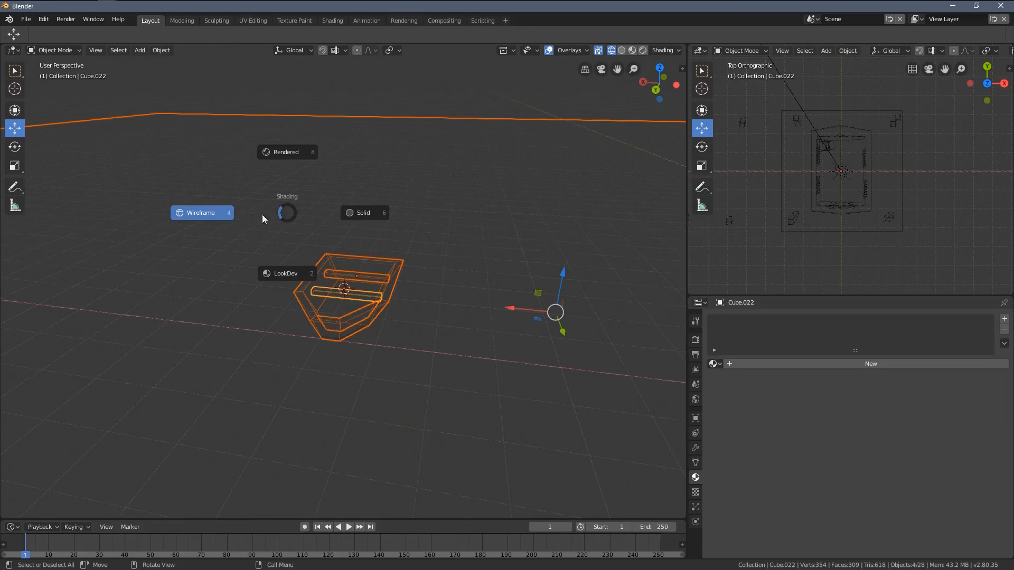
{"action": "left_click", "coordinate": [225, 220]}
{"action": "scroll", "coordinate": [388, 285], "scroll_direction": "down", "scroll_amount": 8}
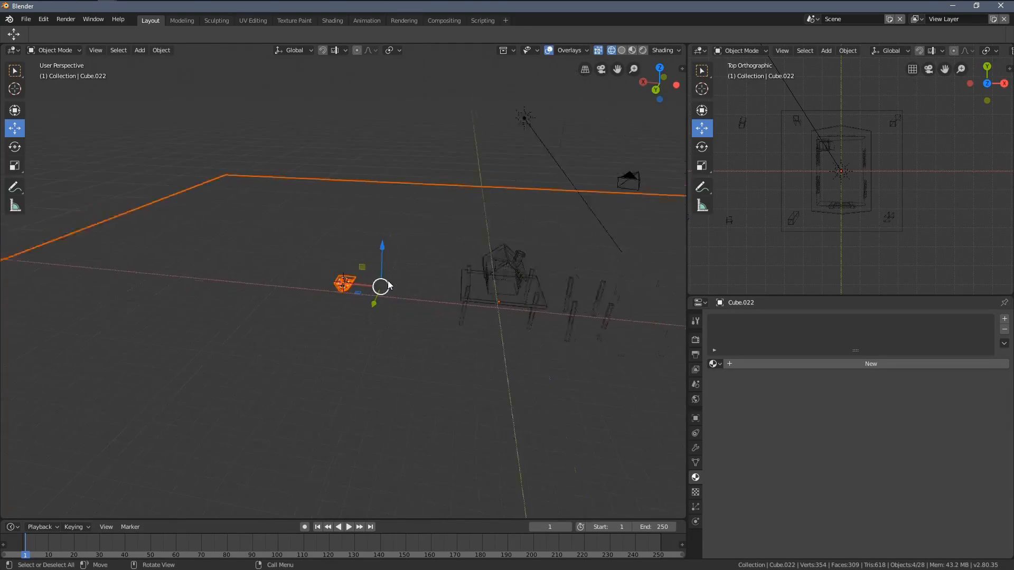
{"action": "scroll", "coordinate": [388, 285], "scroll_direction": "down", "scroll_amount": 1}
Step: Box-deselect the large ground plane, leaving only the boat hull and its two seats selected
{"action": "key", "text": "g"}
{"action": "right_click", "coordinate": [348, 248]}
{"action": "scroll", "coordinate": [421, 274], "scroll_direction": "down", "scroll_amount": 5}
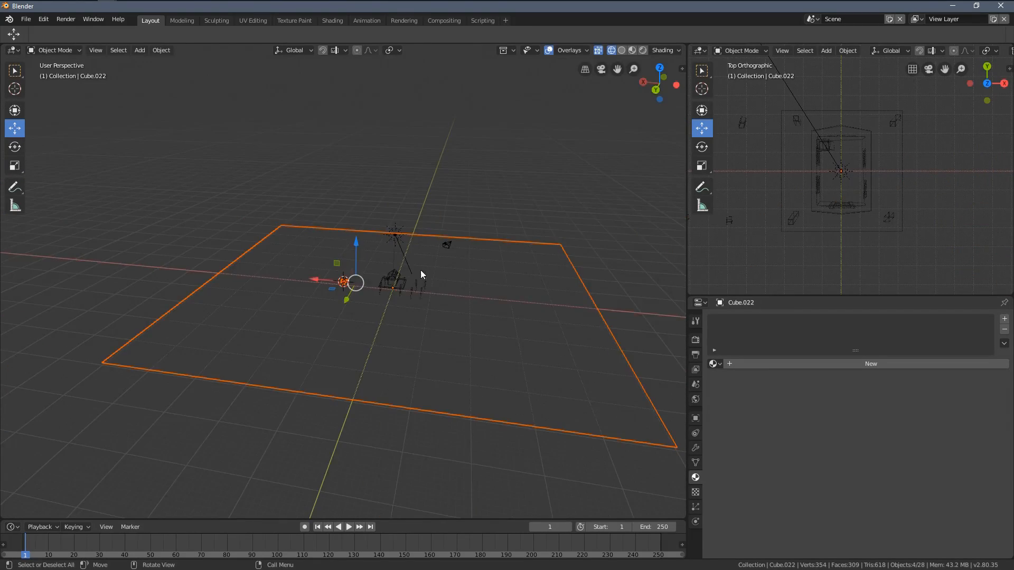
{"action": "scroll", "coordinate": [420, 270], "scroll_direction": "up", "scroll_amount": 6}
{"action": "middle_click_drag", "start_coordinate": [419, 296], "coordinate": [392, 234]}
{"action": "key", "text": "b"}
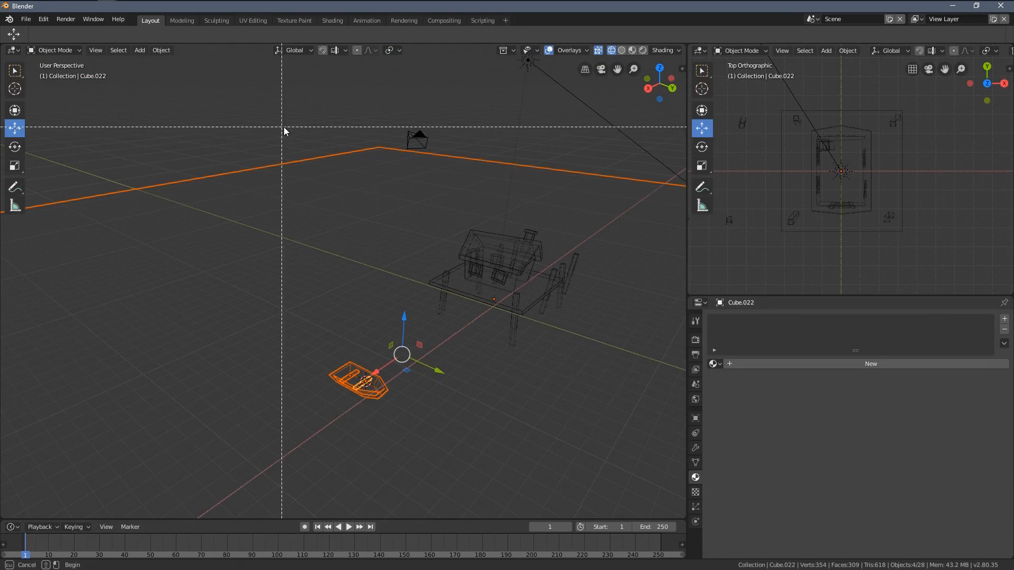
{"action": "middle_click_drag", "start_coordinate": [234, 103], "coordinate": [480, 217]}
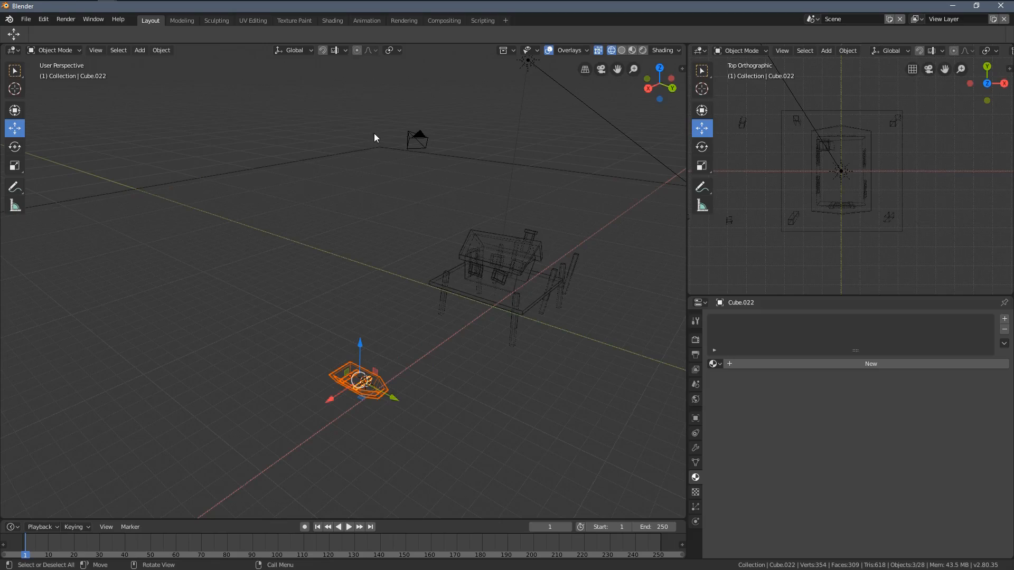
Step: Join the hull and both seat planks into one object and return to solid shading
{"action": "middle_click_drag", "start_coordinate": [397, 252], "coordinate": [371, 415]}
{"action": "scroll", "coordinate": [371, 415], "scroll_direction": "up", "scroll_amount": 9}
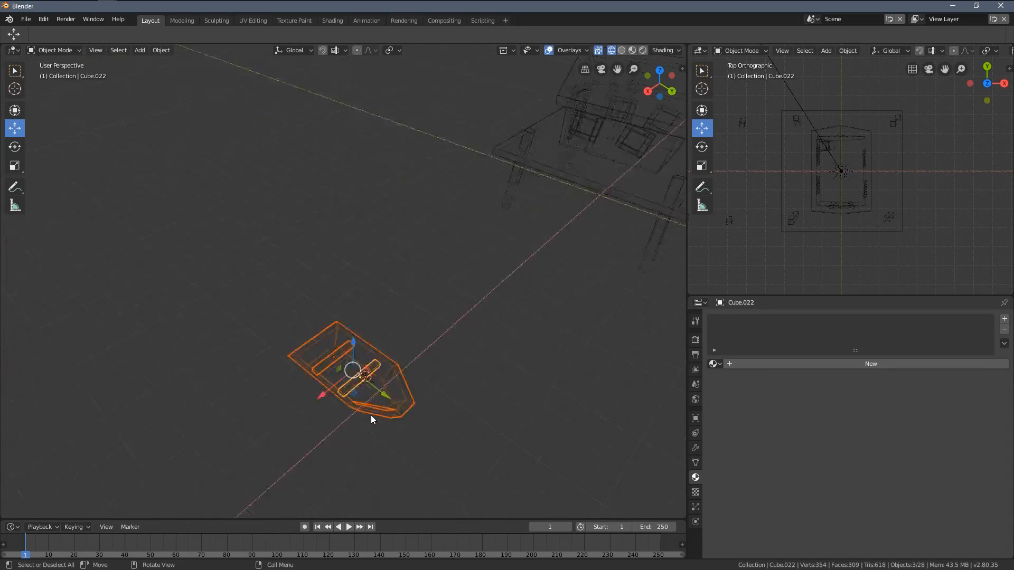
{"action": "middle_click_drag", "start_coordinate": [404, 256], "coordinate": [378, 296]}
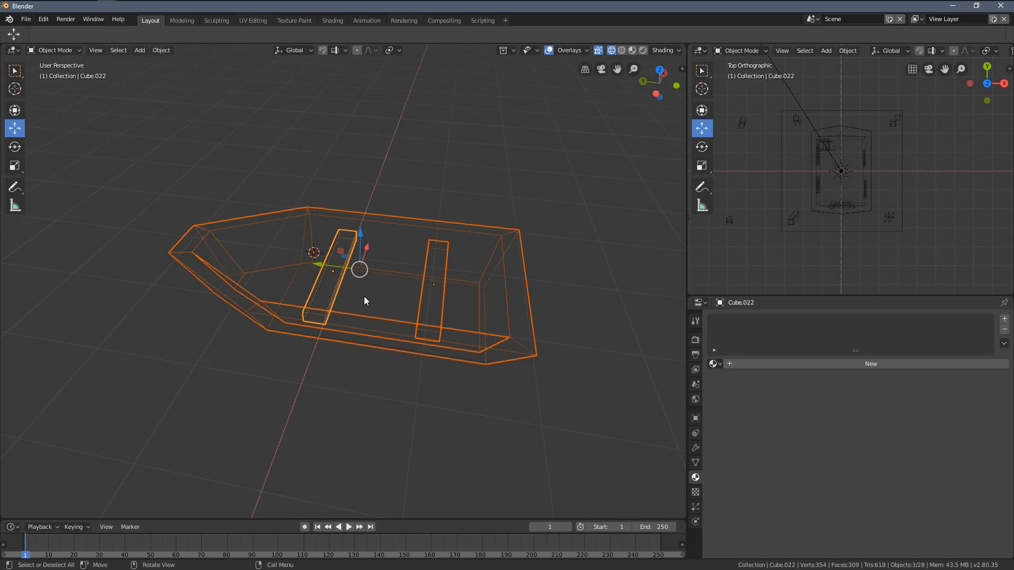
{"action": "key", "text": "ctrl+j"}
{"action": "mouse_move", "coordinate": [363, 296]}
{"action": "middle_mouse_down"}
{"action": "mouse_move", "coordinate": [420, 255]}
{"action": "mouse_move", "coordinate": [379, 306]}
{"action": "mouse_move", "coordinate": [410, 259]}
{"action": "mouse_move", "coordinate": [403, 271]}
{"action": "middle_mouse_up"}
{"action": "key", "text": "z"}
{"action": "left_click", "coordinate": [438, 311]}
Step: Raise the joined boat along Z until only its bottom dips below the ground plane
{"action": "left_click_drag", "start_coordinate": [335, 232], "coordinate": [340, 200]}
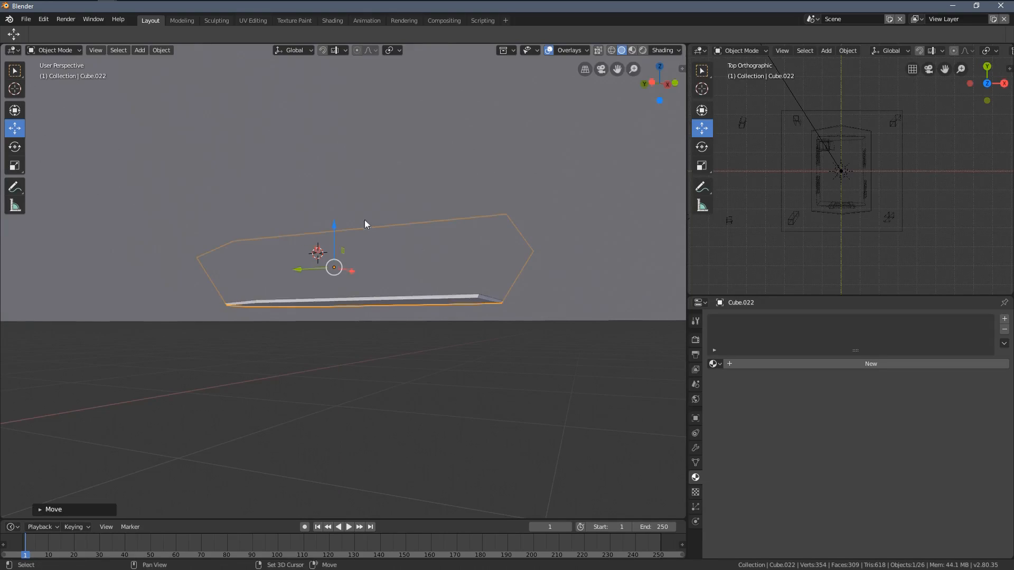
{"action": "middle_click_drag", "start_coordinate": [364, 220], "coordinate": [362, 353]}
{"action": "scroll", "coordinate": [362, 354], "scroll_direction": "down", "scroll_amount": 6}
Step: Move the boat within the XY plane to just in front of the house platform's front edge
{"action": "middle_click_drag", "start_coordinate": [349, 292], "coordinate": [414, 226]}
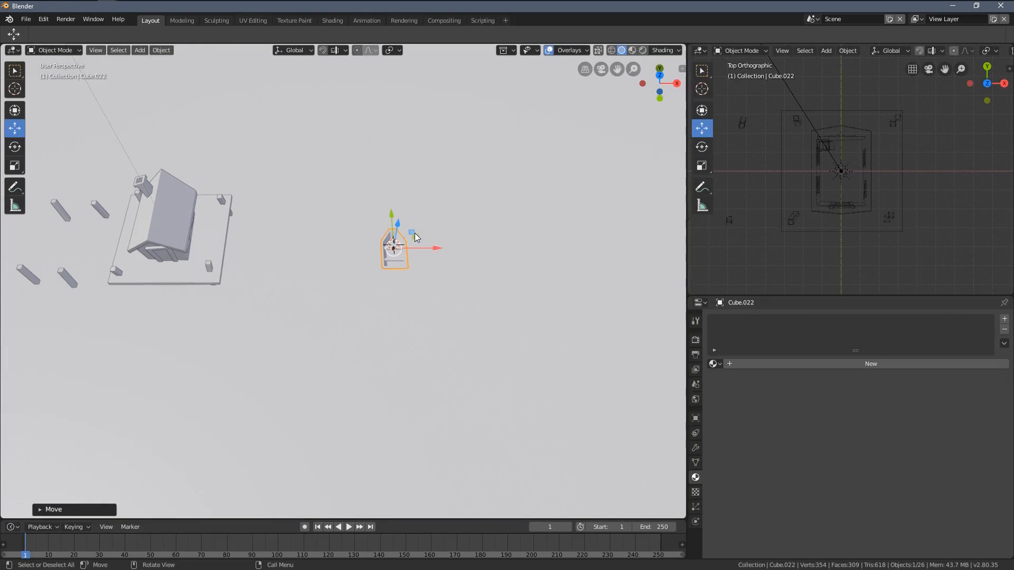
{"action": "key", "text": "g"}
{"action": "key", "text": "shift+z"}
{"action": "left_click", "coordinate": [157, 301]}
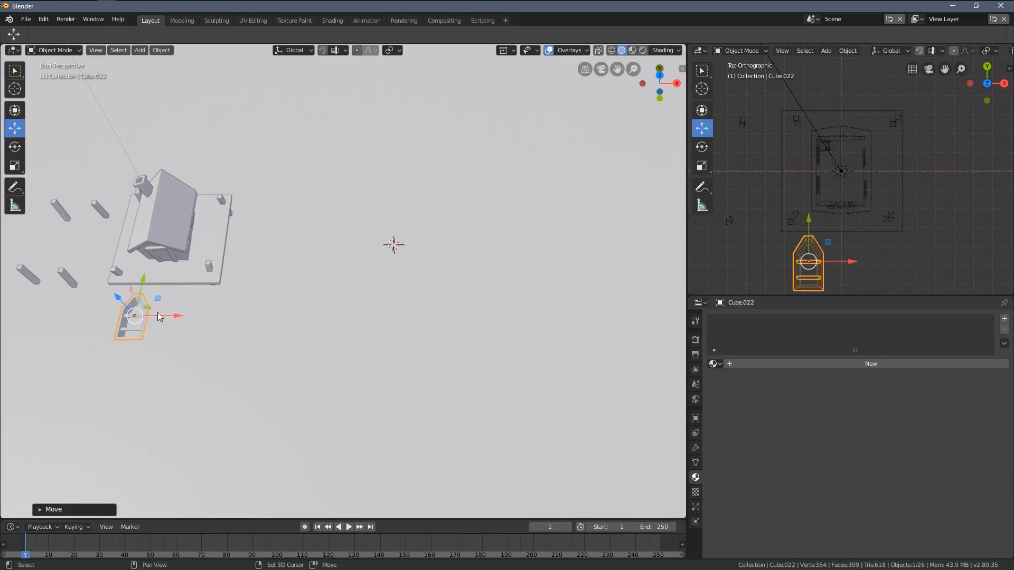
Step: View the scene through the camera to check the boat's placement beside the platform
{"action": "middle_click_drag", "start_coordinate": [161, 316], "coordinate": [383, 291], "text": "shift"}
{"action": "middle_click_drag", "start_coordinate": [383, 290], "coordinate": [422, 323]}
{"action": "scroll", "coordinate": [480, 233], "scroll_direction": "up", "scroll_amount": 2}
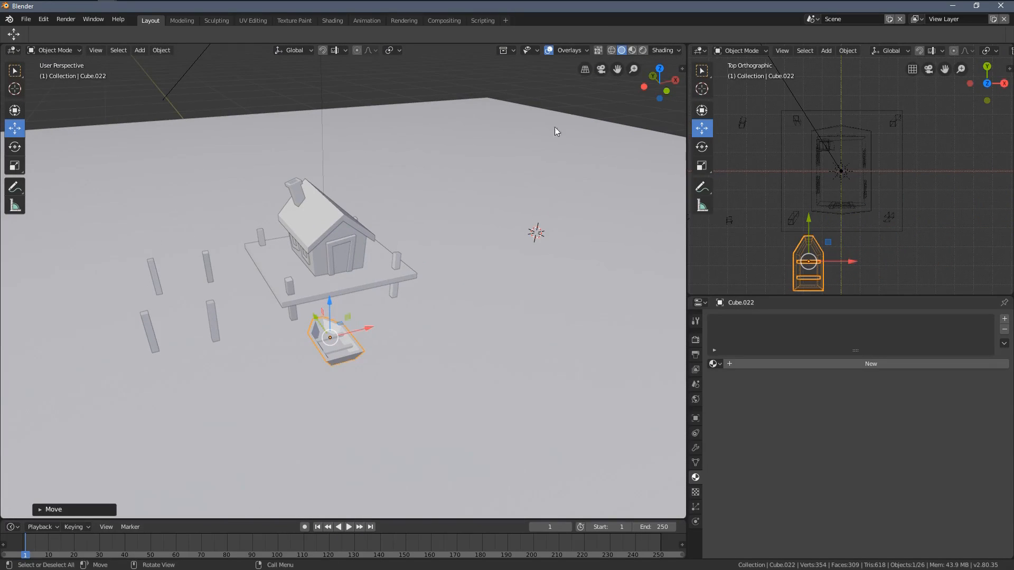
{"action": "left_click", "coordinate": [586, 70]}
{"action": "left_click", "coordinate": [586, 70]}
{"action": "left_click", "coordinate": [602, 70]}
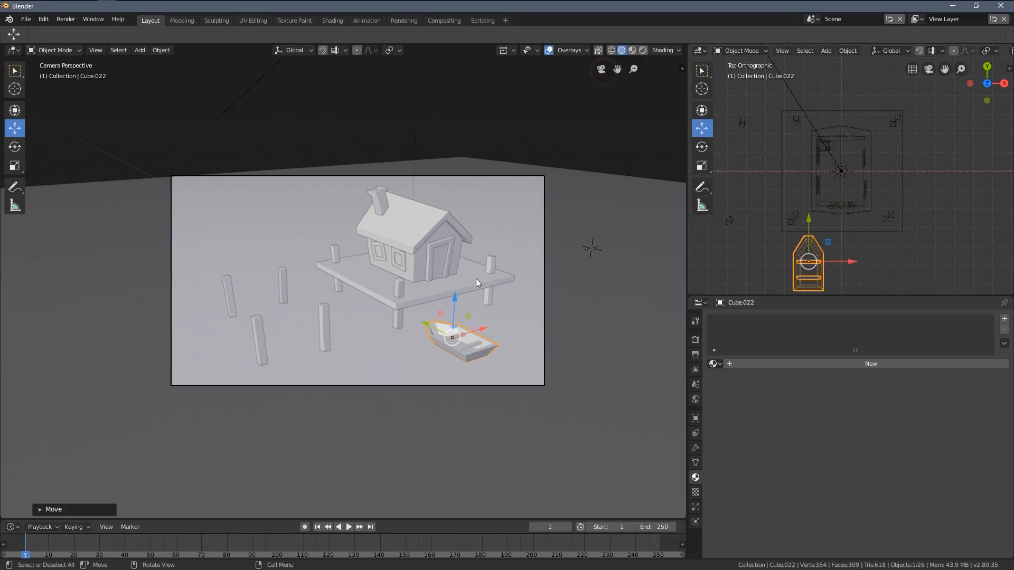
Step: Rotate the boat about 54° around Z and scale it up slightly in the camera view
{"action": "middle_click_drag", "start_coordinate": [494, 331], "coordinate": [445, 284], "text": "shift"}
{"action": "scroll", "coordinate": [446, 285], "scroll_direction": "up", "scroll_amount": 3}
{"action": "middle_click_drag", "start_coordinate": [490, 337], "coordinate": [431, 360], "text": "shift"}
{"action": "scroll", "coordinate": [438, 358], "scroll_direction": "up", "scroll_amount": 2}
{"action": "middle_click_drag", "start_coordinate": [546, 337], "coordinate": [501, 351], "text": "shift"}
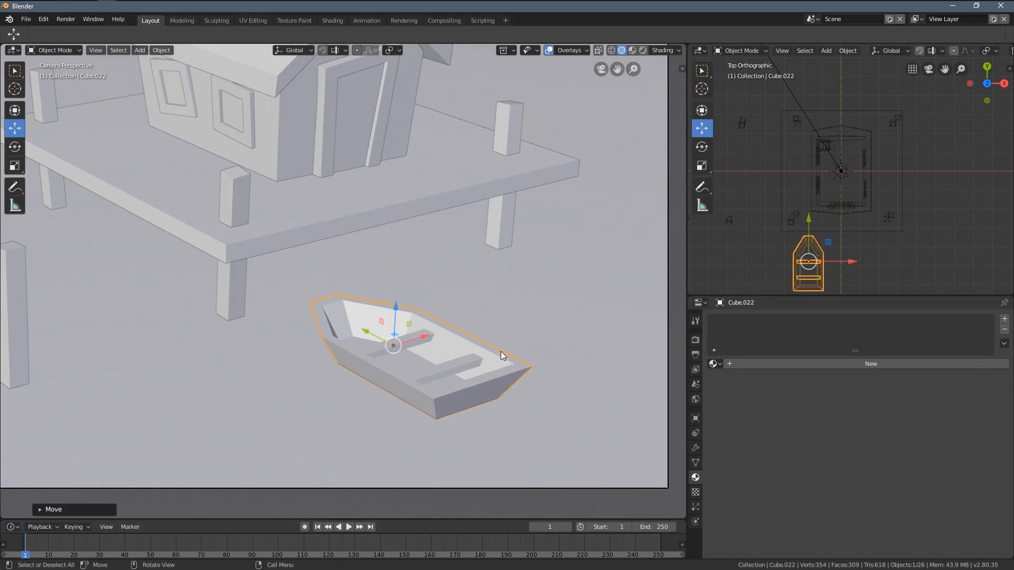
{"action": "key", "text": "r"}
{"action": "key", "text": "z"}
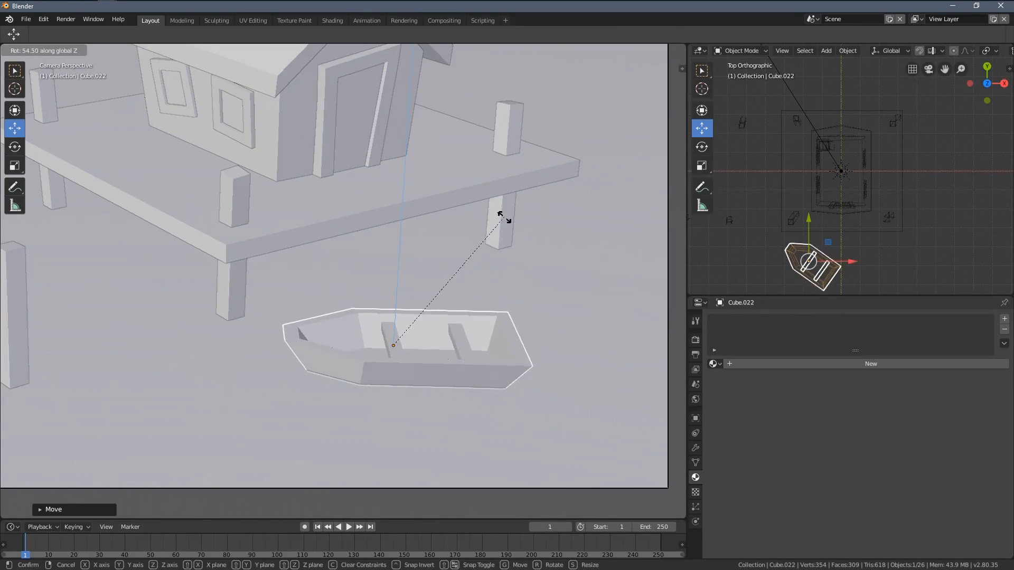
{"action": "left_click", "coordinate": [497, 216]}
{"action": "key", "text": "s"}
{"action": "left_click", "coordinate": [562, 427]}
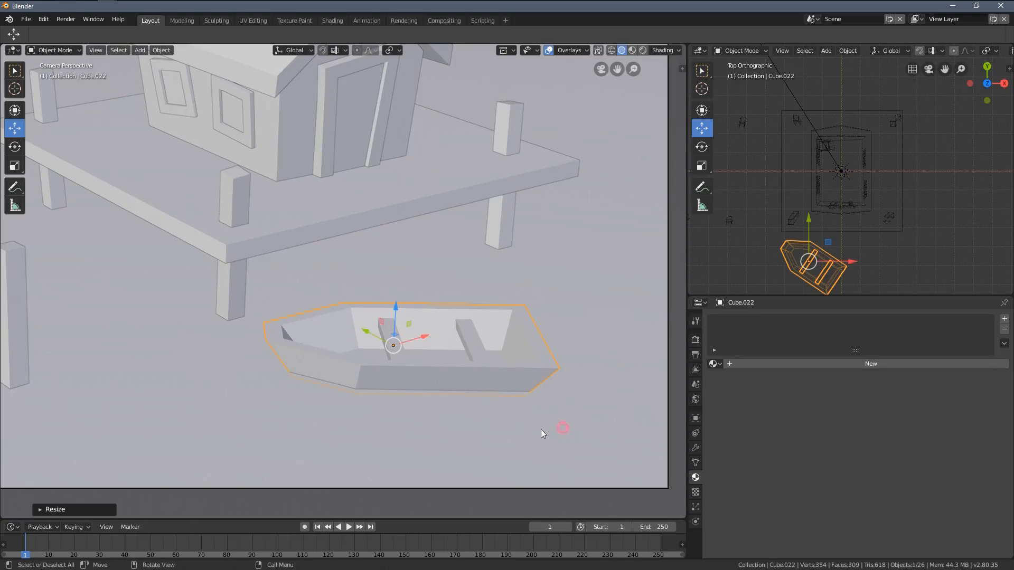
Step: Move the boat slightly farther from the platform's front edge and scale it down a little in the camera view
{"action": "scroll", "coordinate": [475, 380], "scroll_direction": "down", "scroll_amount": 2}
{"action": "scroll", "coordinate": [452, 334], "scroll_direction": "up", "scroll_amount": 1}
{"action": "key", "text": "g"}
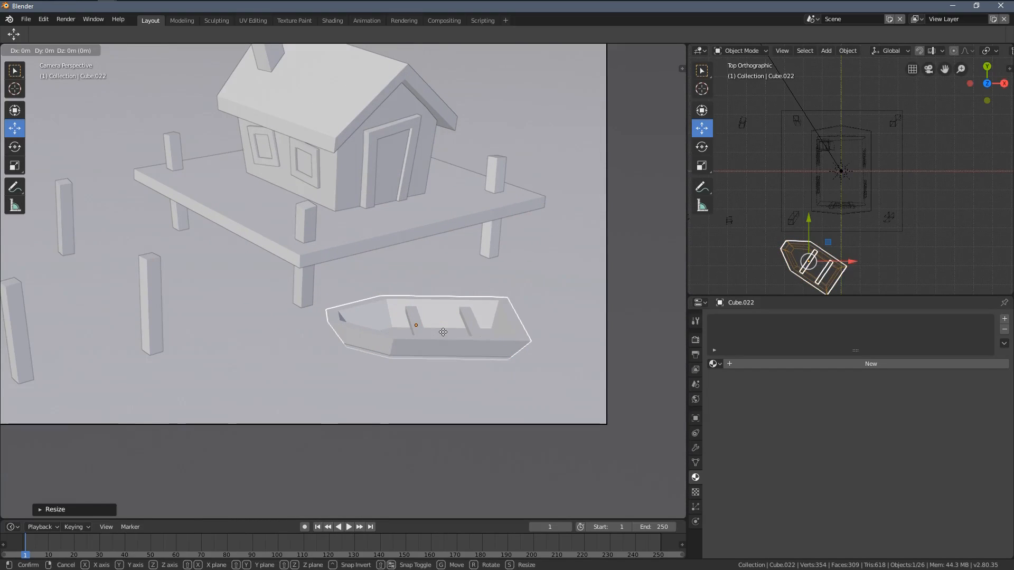
{"action": "left_click", "coordinate": [455, 340]}
{"action": "scroll", "coordinate": [473, 332], "scroll_direction": "down", "scroll_amount": 2}
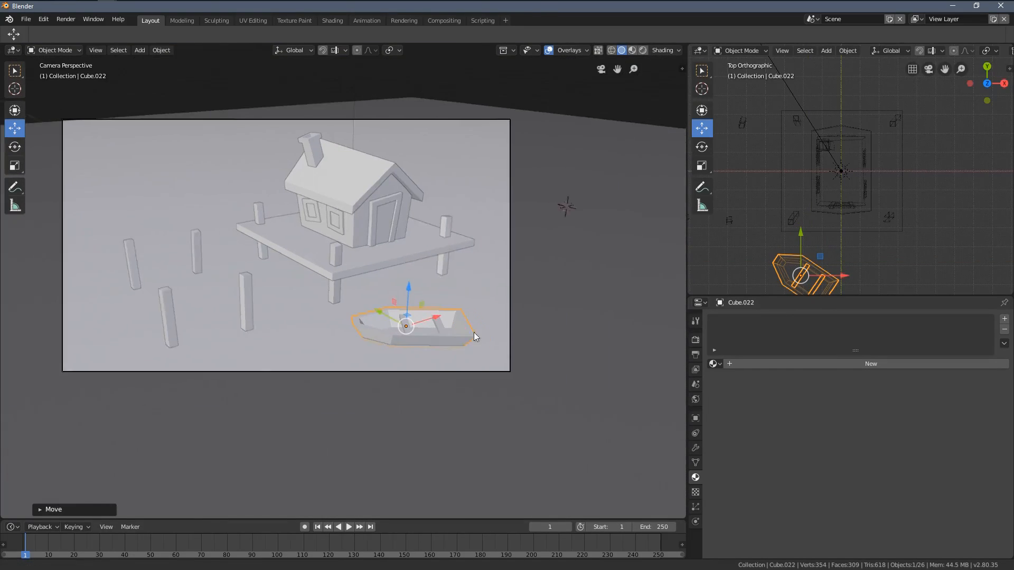
{"action": "scroll", "coordinate": [483, 343], "scroll_direction": "up", "scroll_amount": 2}
{"action": "key", "text": "s"}
{"action": "left_click", "coordinate": [426, 198]}
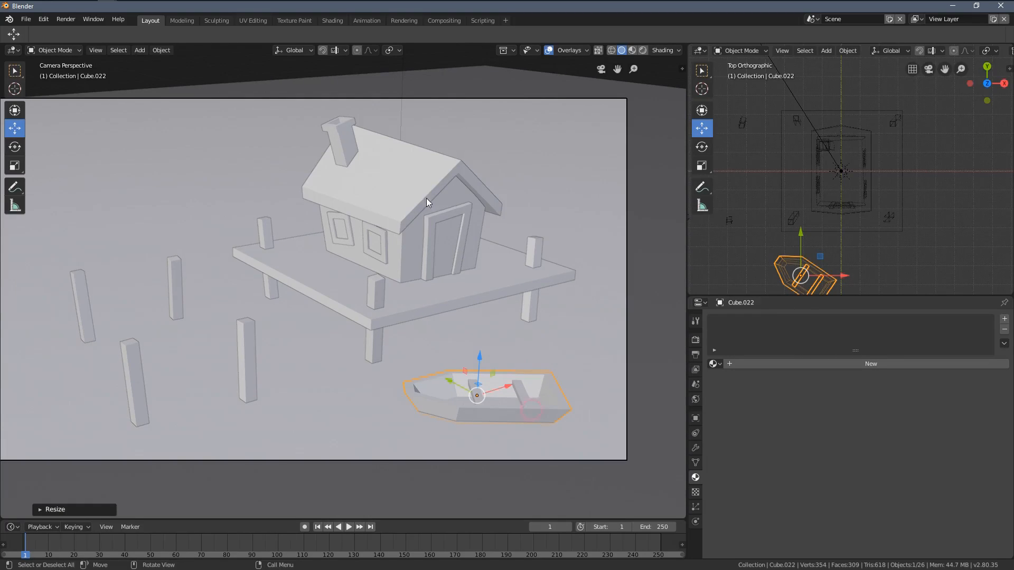
Step: Switch the camera viewport to Rendered shading and inspect the boat beside the coloured house
{"action": "scroll", "coordinate": [428, 197], "scroll_direction": "down", "scroll_amount": 1}
{"action": "key", "text": "z"}
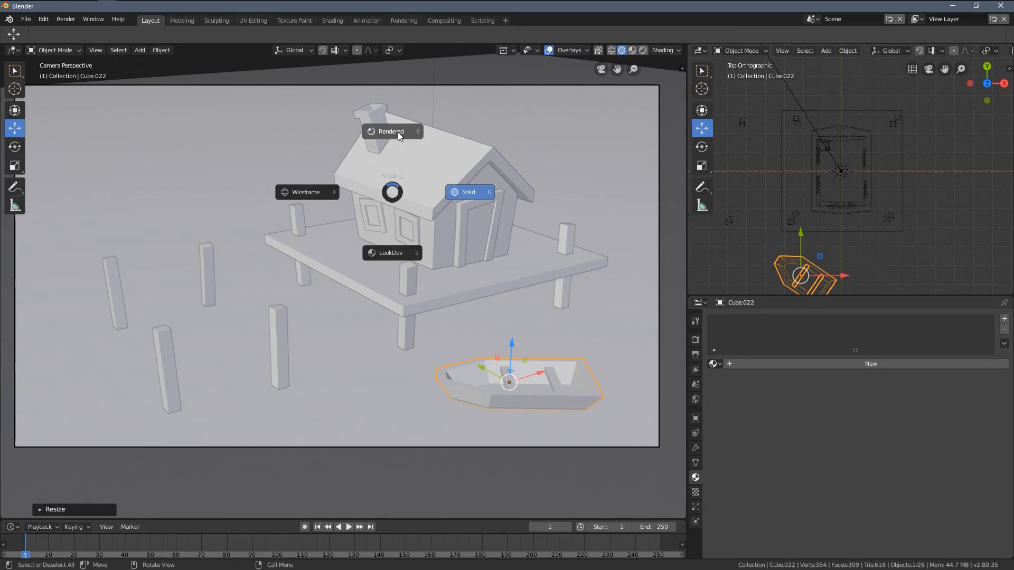
{"action": "left_click", "coordinate": [397, 132]}
{"action": "scroll", "coordinate": [516, 338], "scroll_direction": "down", "scroll_amount": 3}
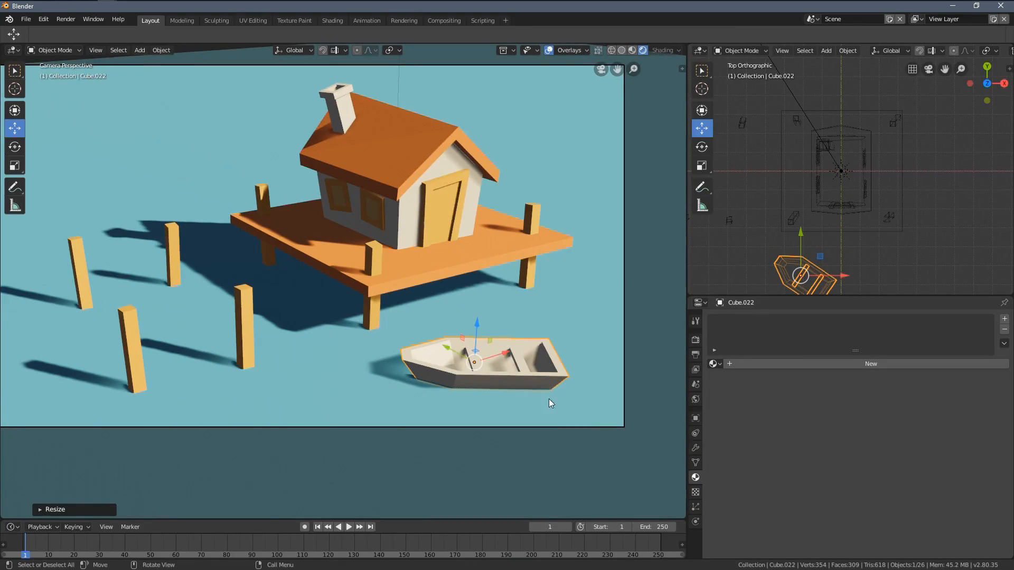
{"action": "key", "text": "Home"}
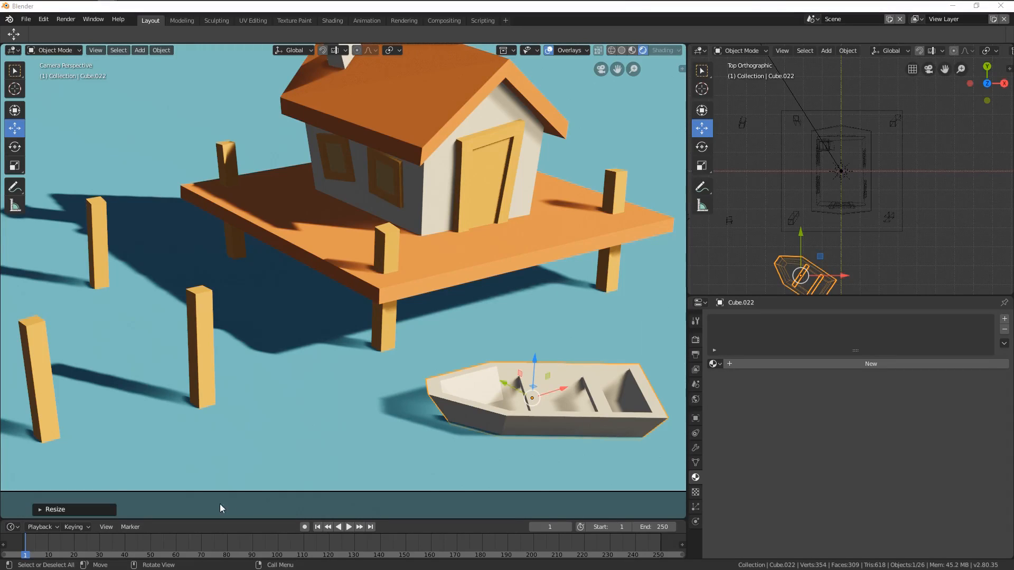
{"action": "scroll", "coordinate": [565, 414], "scroll_direction": "down", "scroll_amount": 2}
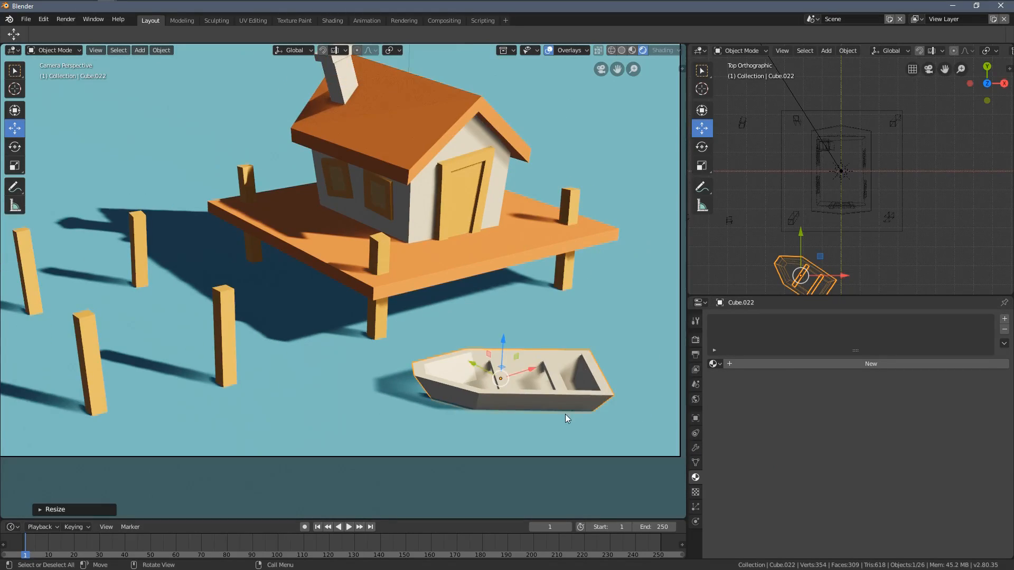
{"action": "scroll", "coordinate": [565, 414], "scroll_direction": "up", "scroll_amount": 4}
Step: Give the boat a new material with a brown-orange base colour of about H 0.043, S 0.581, V 0.668
{"action": "left_click", "coordinate": [836, 363]}
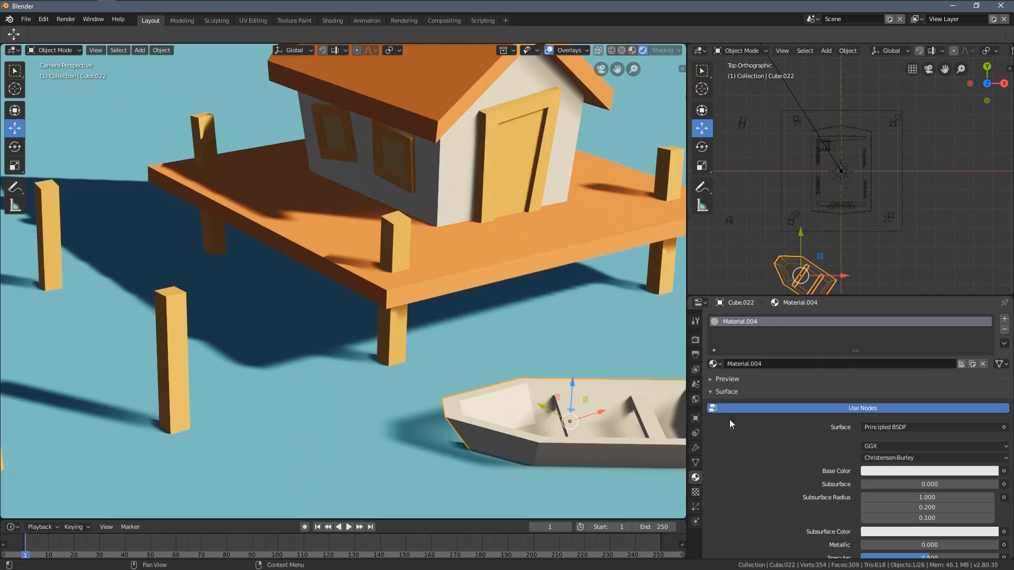
{"action": "scroll", "coordinate": [506, 400], "scroll_direction": "up", "scroll_amount": 2}
{"action": "middle_click_drag", "start_coordinate": [506, 400], "coordinate": [454, 382], "text": "shift"}
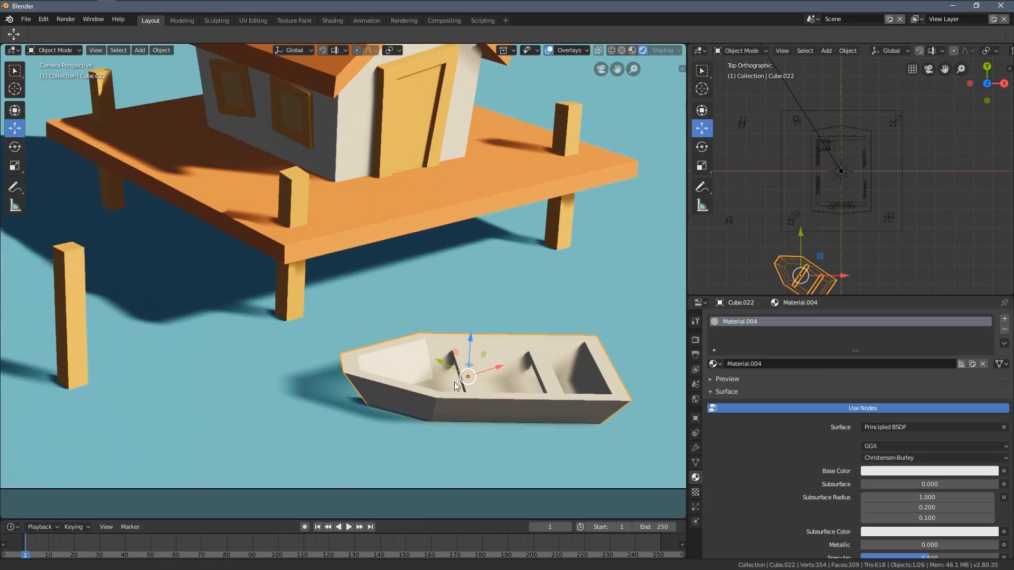
{"action": "left_click", "coordinate": [892, 469]}
{"action": "left_click", "coordinate": [907, 473]}
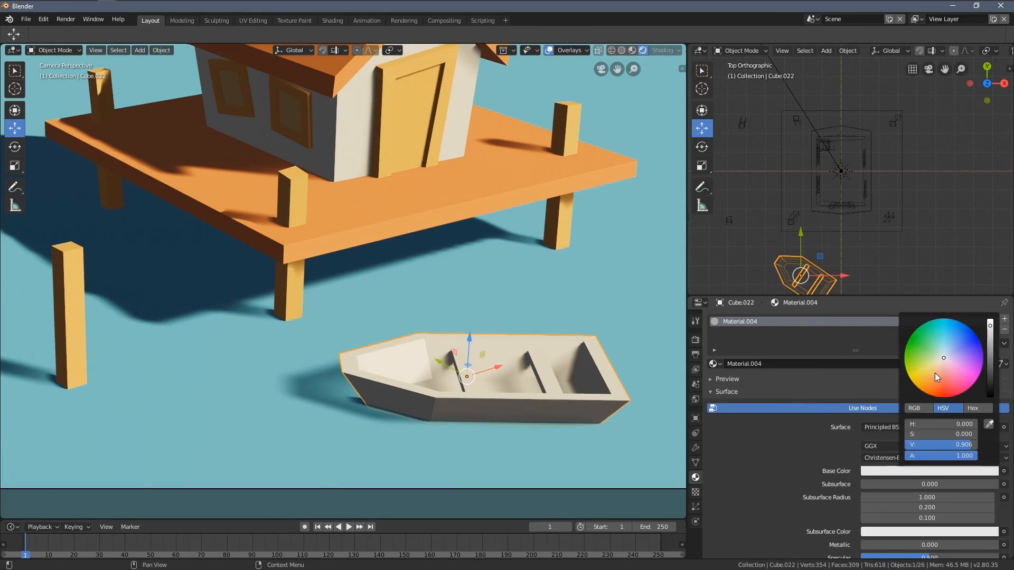
{"action": "left_click_drag", "start_coordinate": [940, 364], "coordinate": [935, 384]}
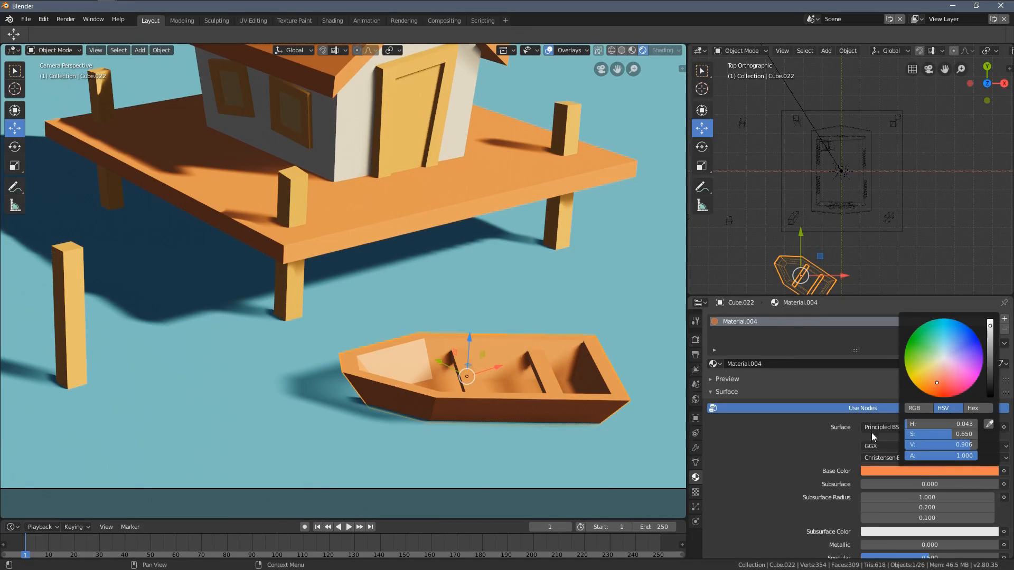
{"action": "left_click", "coordinate": [920, 471]}
{"action": "left_click_drag", "start_coordinate": [953, 446], "coordinate": [934, 447]}
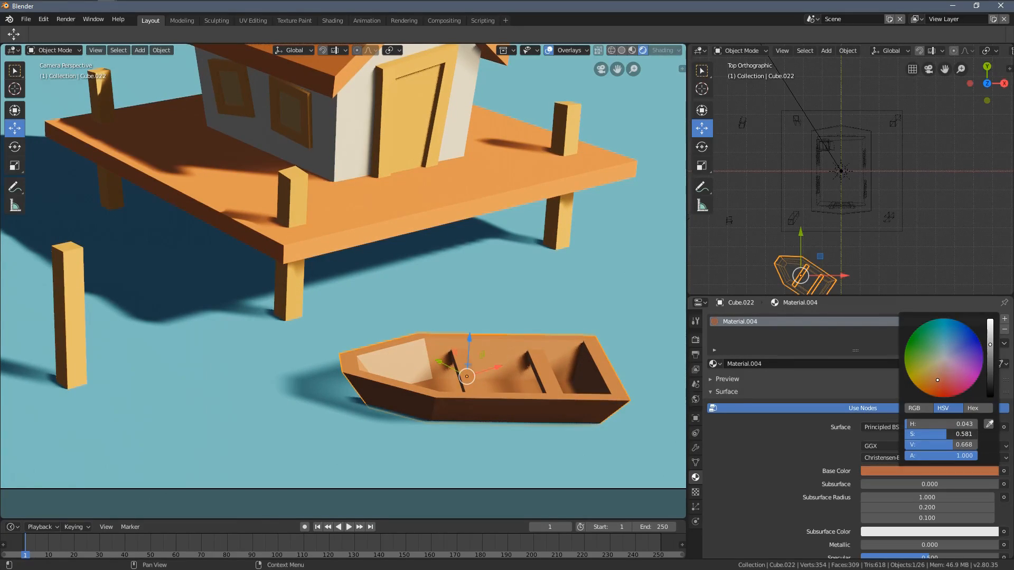
{"action": "scroll", "coordinate": [509, 353], "scroll_direction": "down", "scroll_amount": 8}
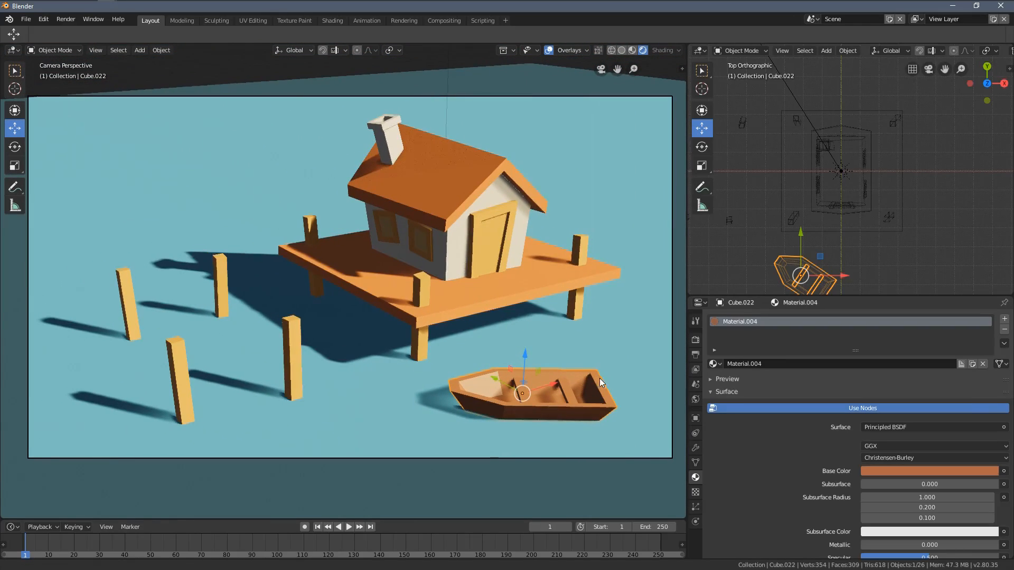
Step: Rotate the boat around Z to angle its stern towards the platform, and move it within the XY plane closer to the front edge
{"action": "scroll", "coordinate": [600, 378], "scroll_direction": "down", "scroll_amount": 2}
{"action": "key", "text": "r"}
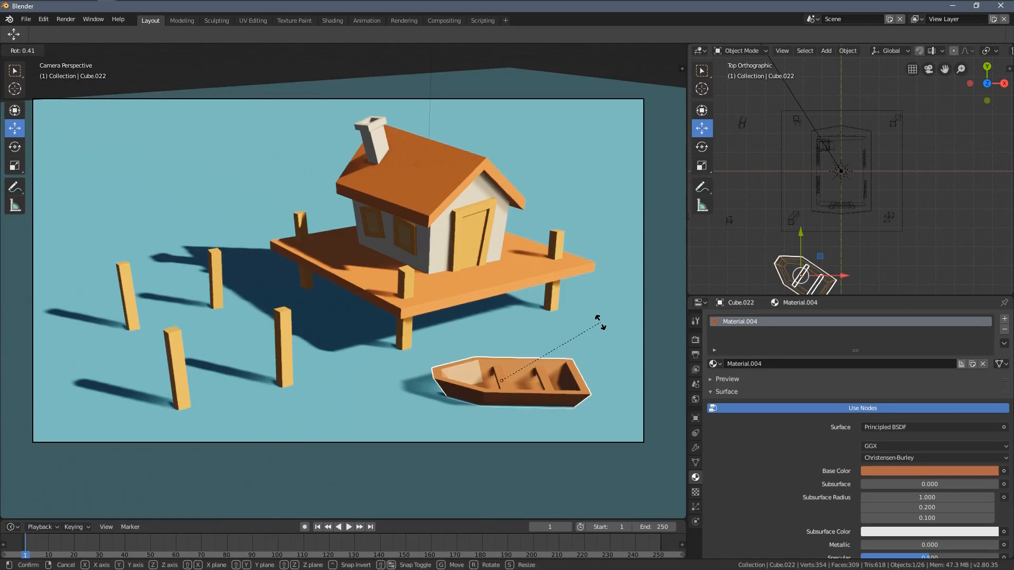
{"action": "left_click", "coordinate": [511, 380]}
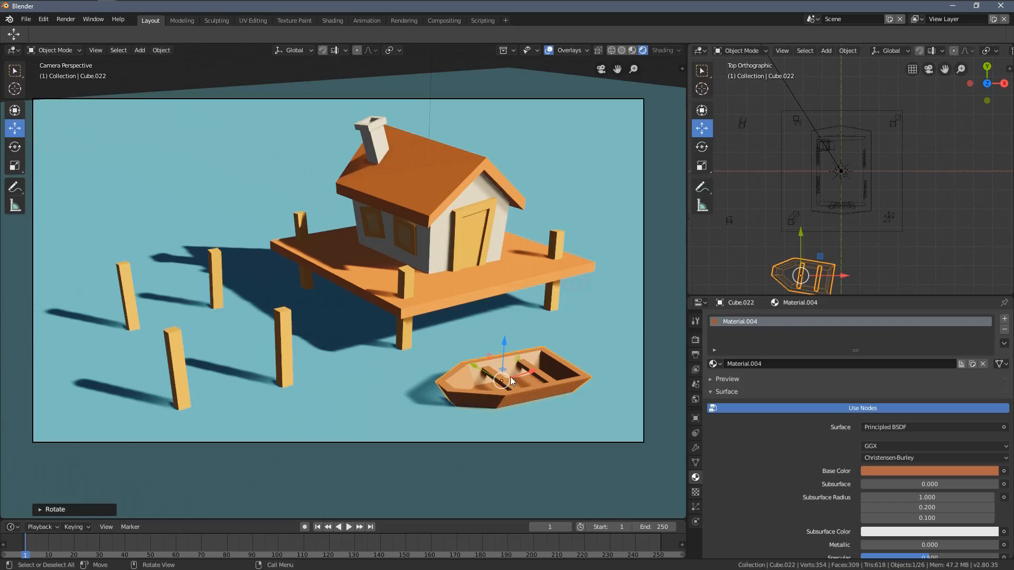
{"action": "key", "text": "g"}
{"action": "key", "text": "shift+z"}
{"action": "left_click", "coordinate": [545, 346]}
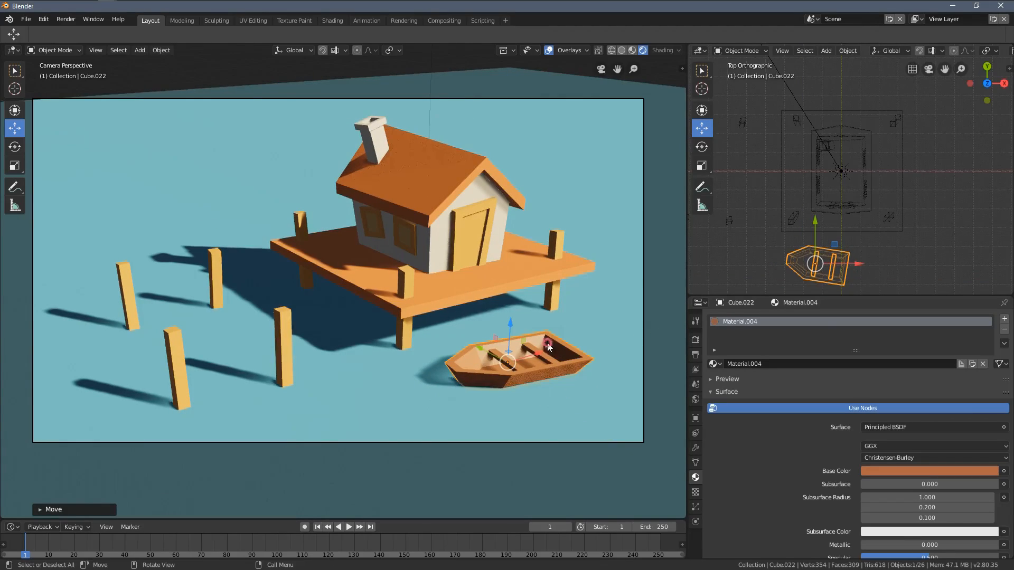
Step: Deselect the boat, widen the camera viewport and make the properties editor taller
{"action": "key", "text": "alt+a"}
{"action": "scroll", "coordinate": [587, 366], "scroll_direction": "down", "scroll_amount": 1}
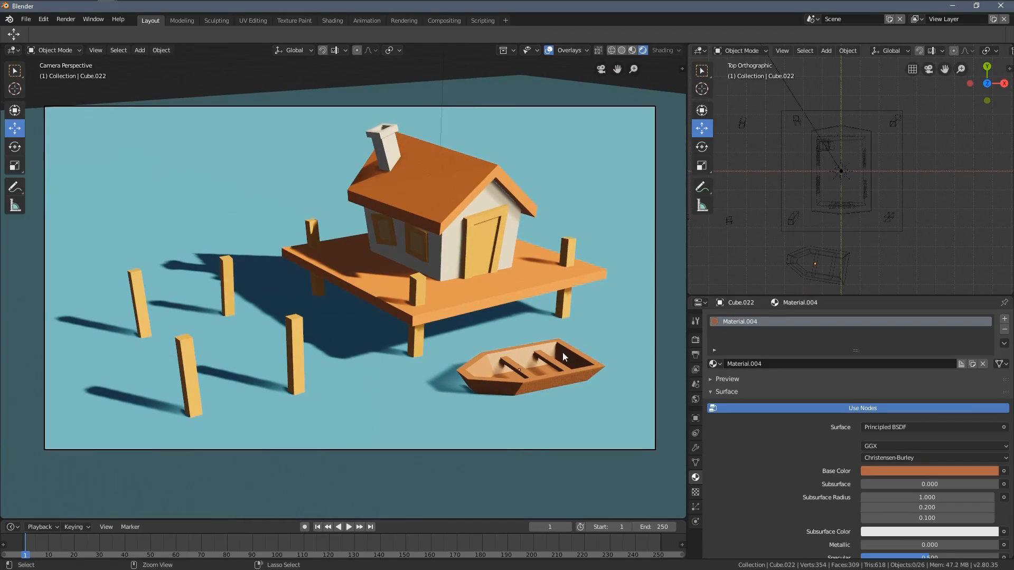
{"action": "scroll", "coordinate": [549, 338], "scroll_direction": "up", "scroll_amount": 1}
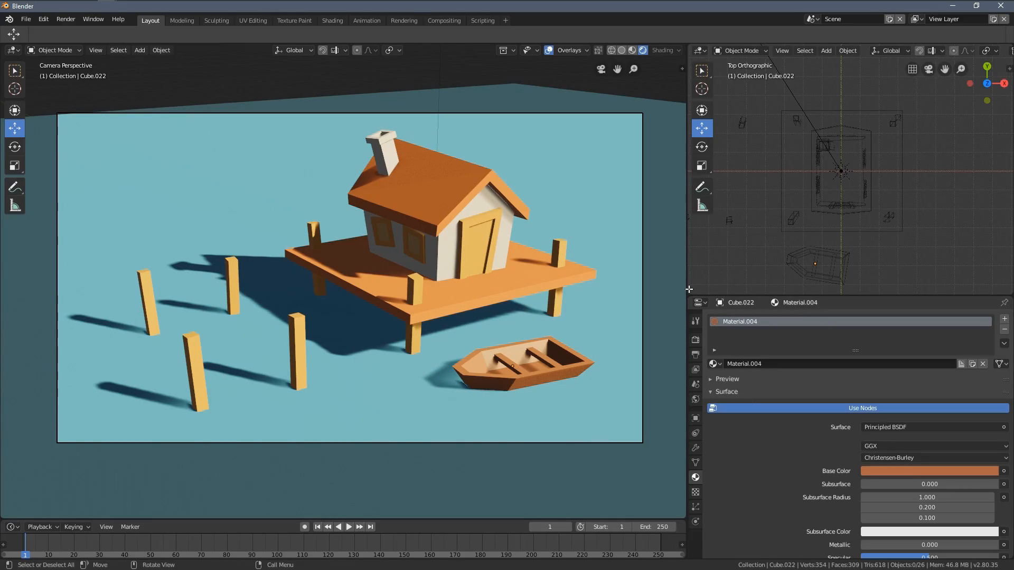
{"action": "left_click_drag", "start_coordinate": [687, 288], "coordinate": [717, 289]}
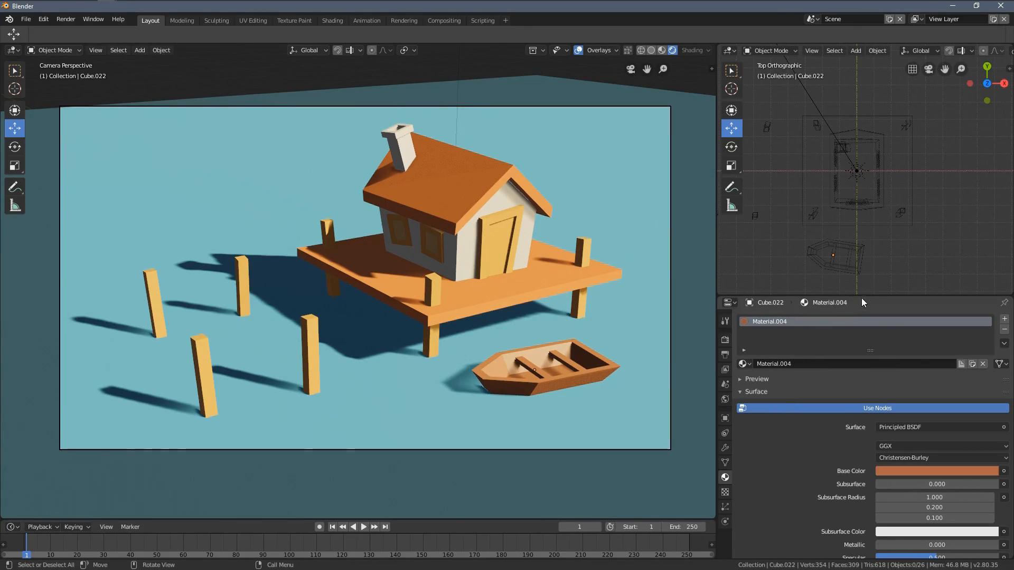
{"action": "left_click_drag", "start_coordinate": [861, 296], "coordinate": [863, 236]}
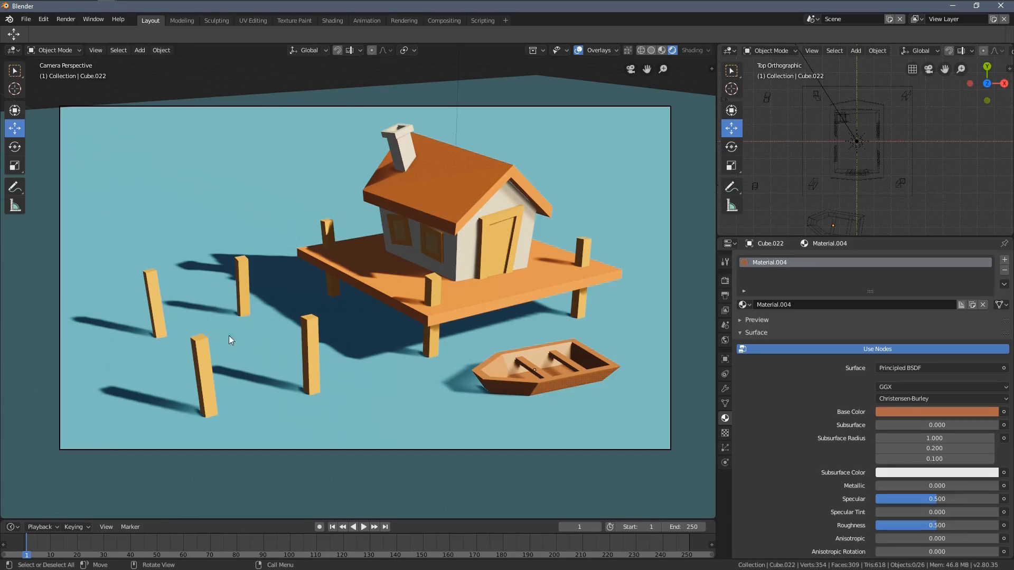
Step: Shift the base colour of the material shared by the roof and platform to a redder orange, leaving nothing selected
{"action": "left_click", "coordinate": [466, 197]}
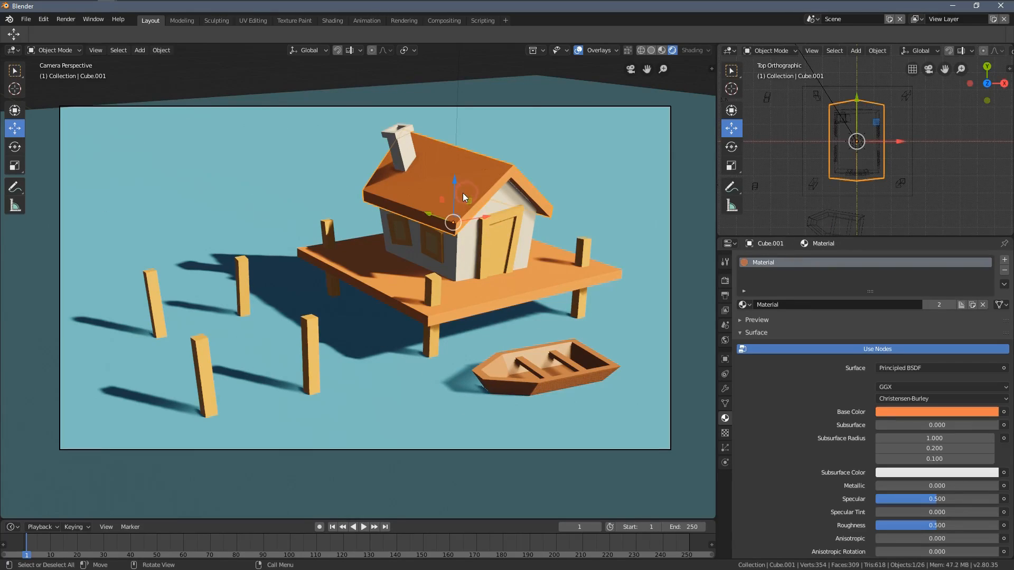
{"action": "left_click", "coordinate": [937, 411]}
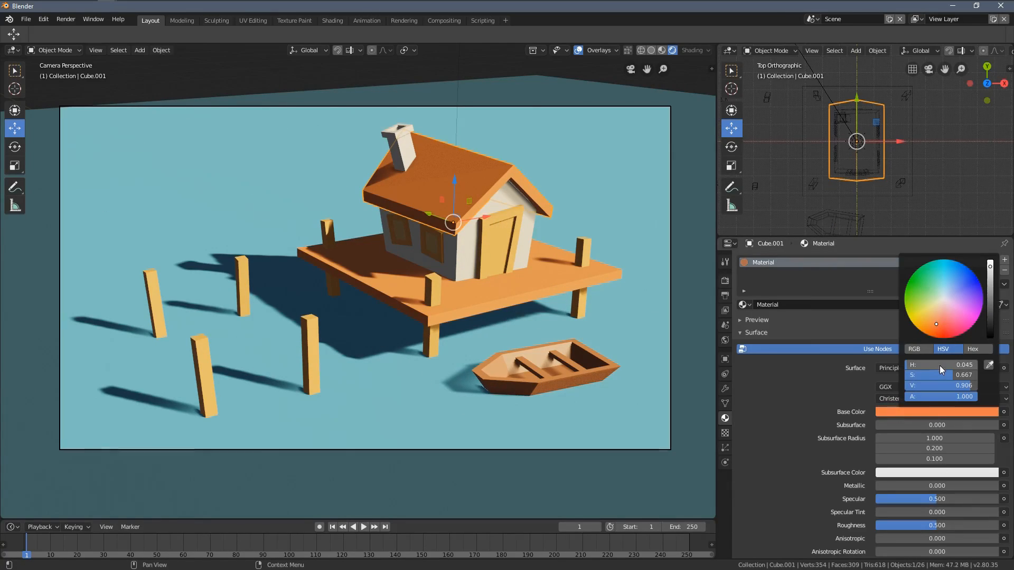
{"action": "left_click_drag", "start_coordinate": [940, 366], "coordinate": [943, 375]}
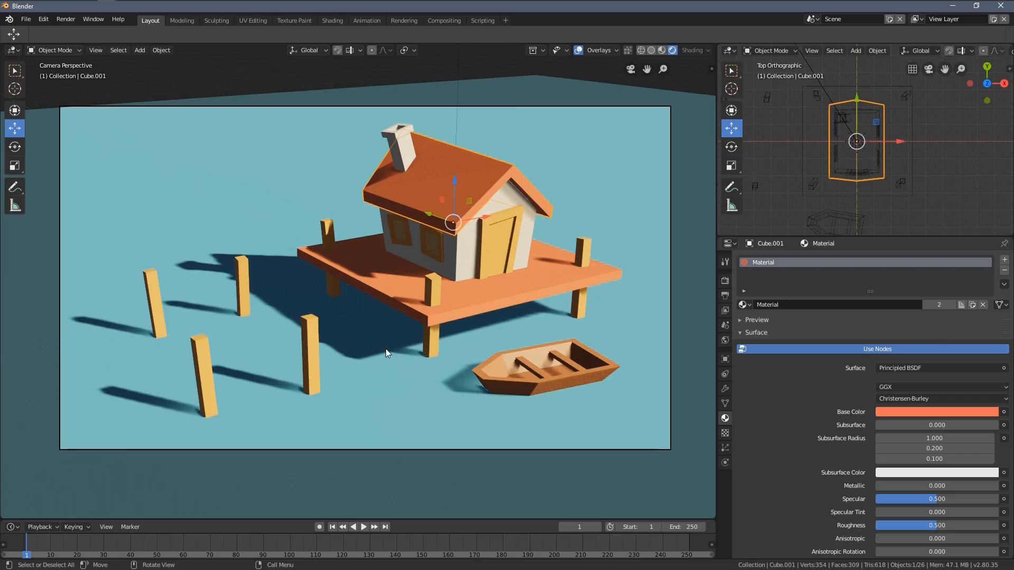
{"action": "key", "text": "alt+a"}
{"action": "middle_click_drag", "start_coordinate": [579, 363], "coordinate": [590, 371], "text": "shift"}
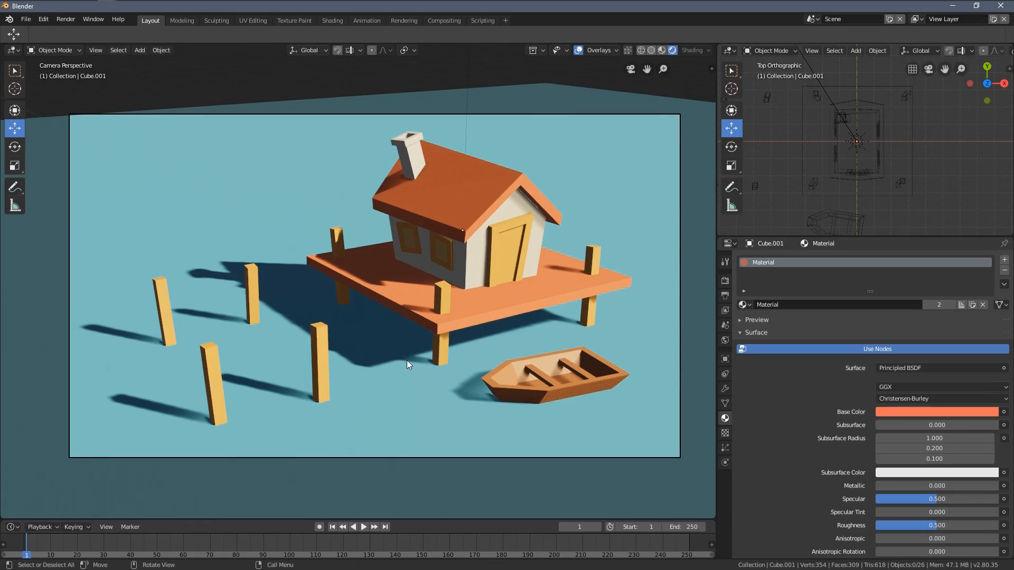
Step: Set the water plane's base colour to a deep blue of H 0.610, S 0.870, V 0.537 and deselect it
{"action": "left_click", "coordinate": [229, 184]}
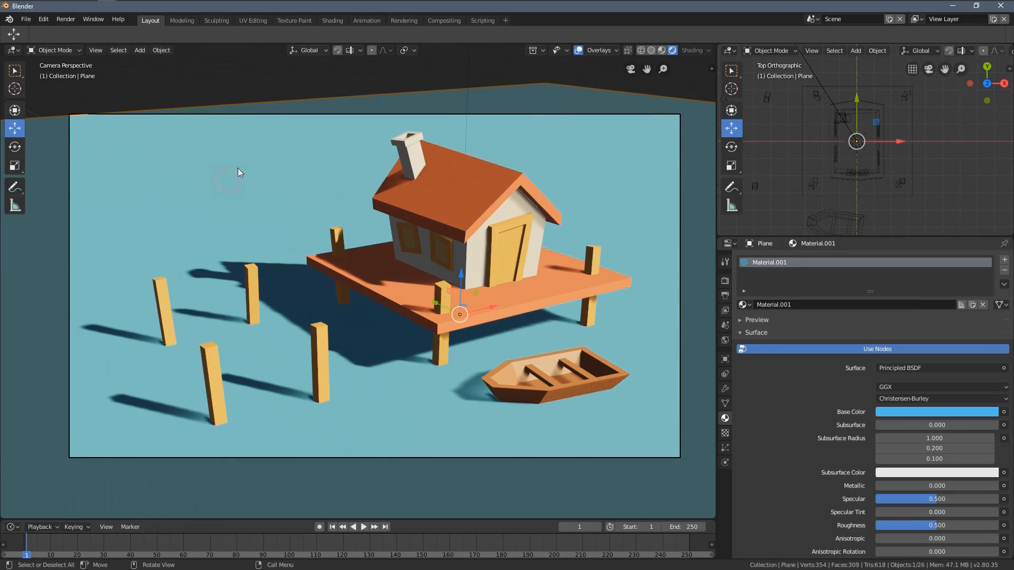
{"action": "left_click", "coordinate": [888, 412]}
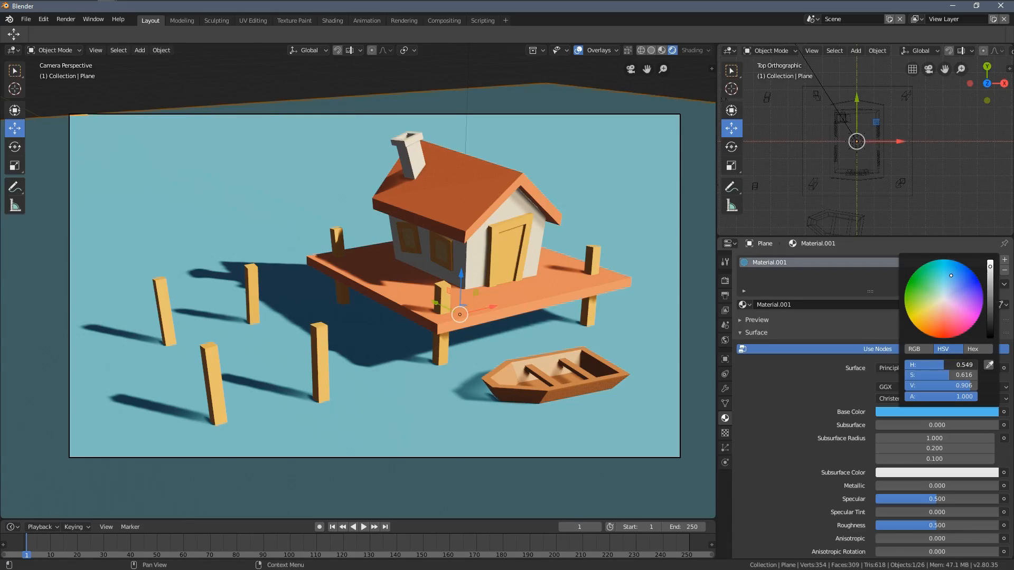
{"action": "left_click_drag", "start_coordinate": [951, 365], "coordinate": [946, 386]}
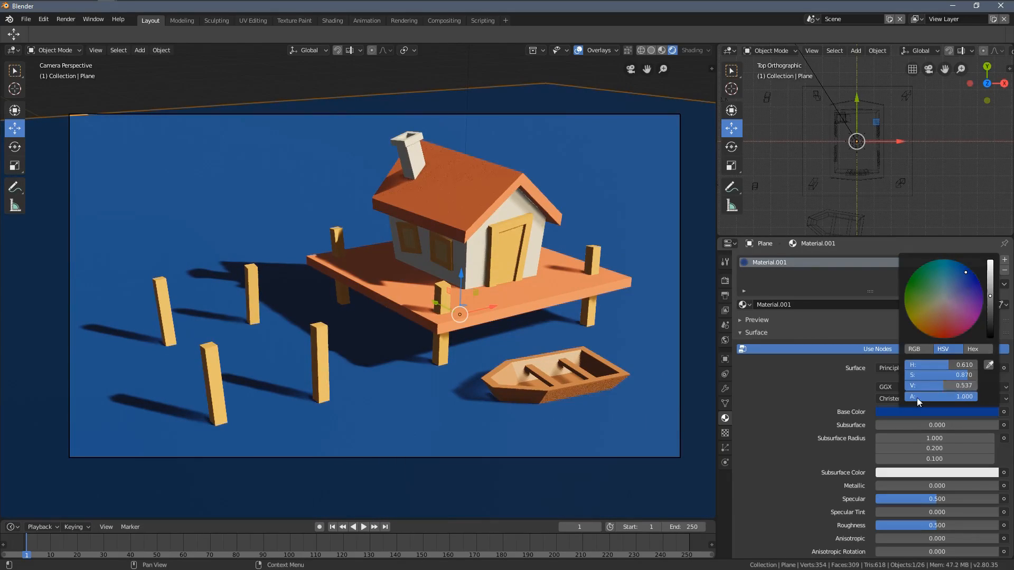
{"action": "key", "text": "alt+a"}
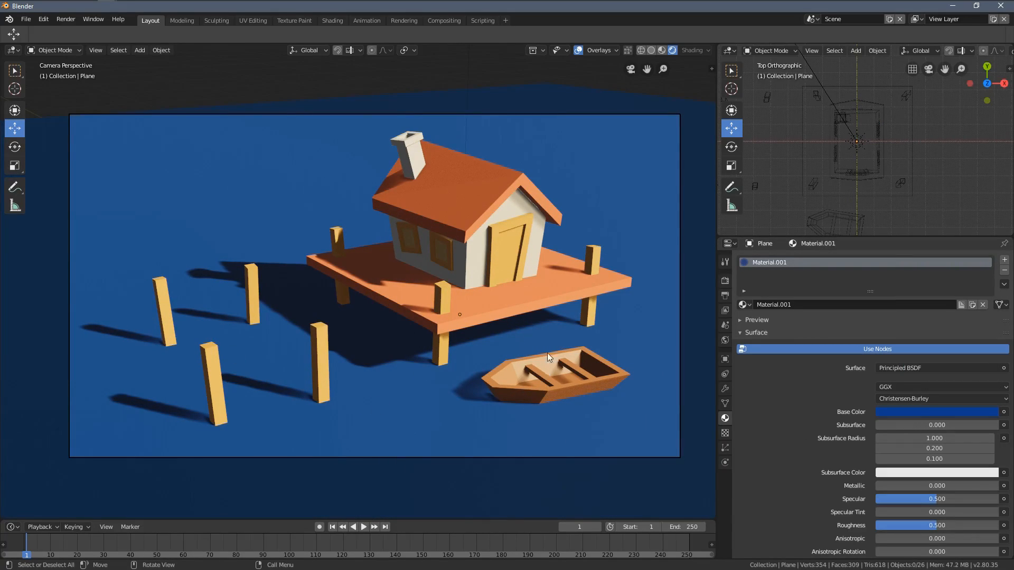
{"action": "middle_click_drag", "start_coordinate": [515, 353], "coordinate": [517, 361], "text": "shift"}
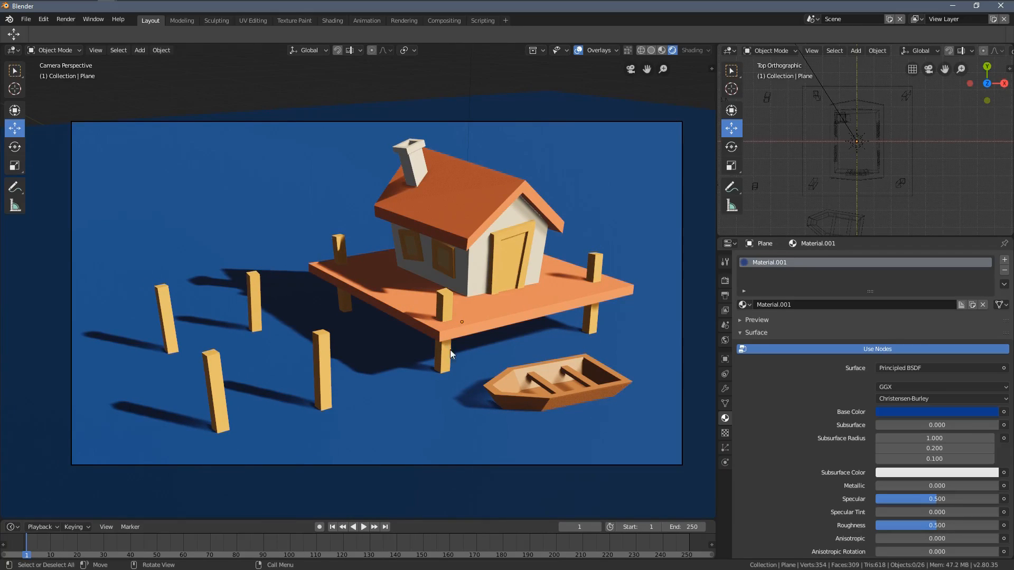
{"action": "scroll", "coordinate": [525, 397], "scroll_direction": "up", "scroll_amount": 4}
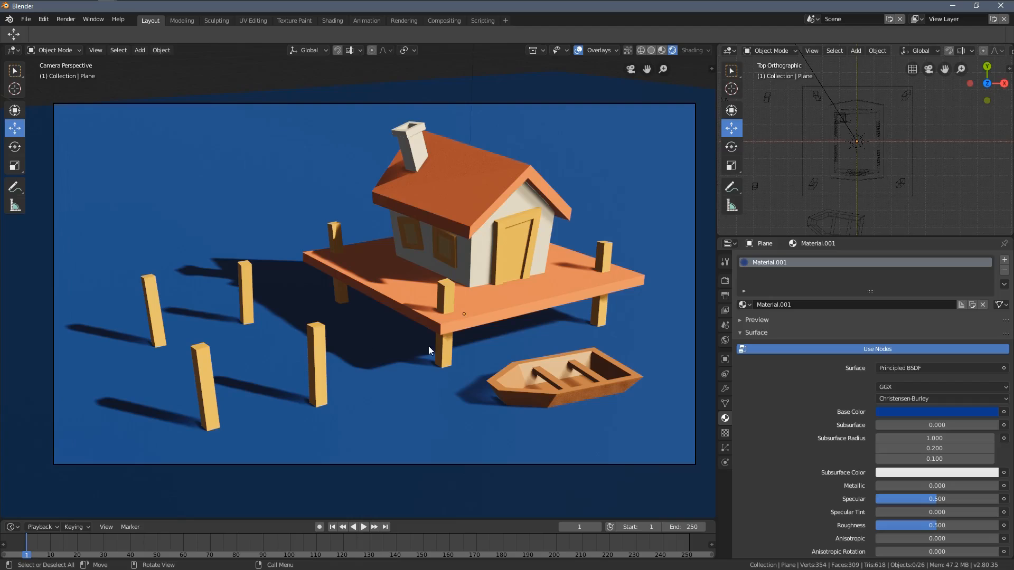
Step: Check the scene from a higher angle, return to the camera view and lighten the water's base colour to a blue of about H 0.595, S 0.701
{"action": "middle_click_drag", "start_coordinate": [405, 223], "coordinate": [398, 293]}
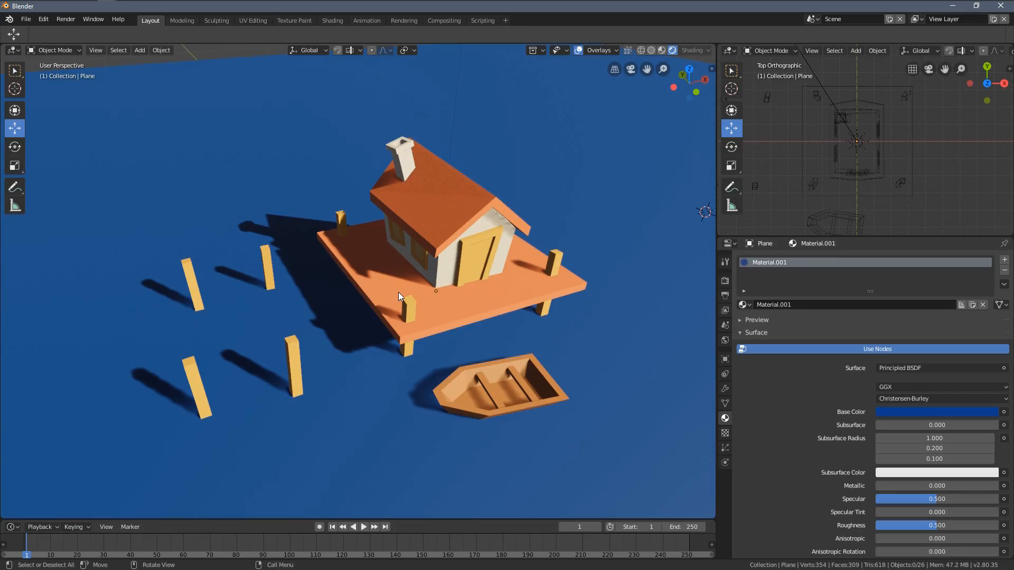
{"action": "key", "text": "KP_0"}
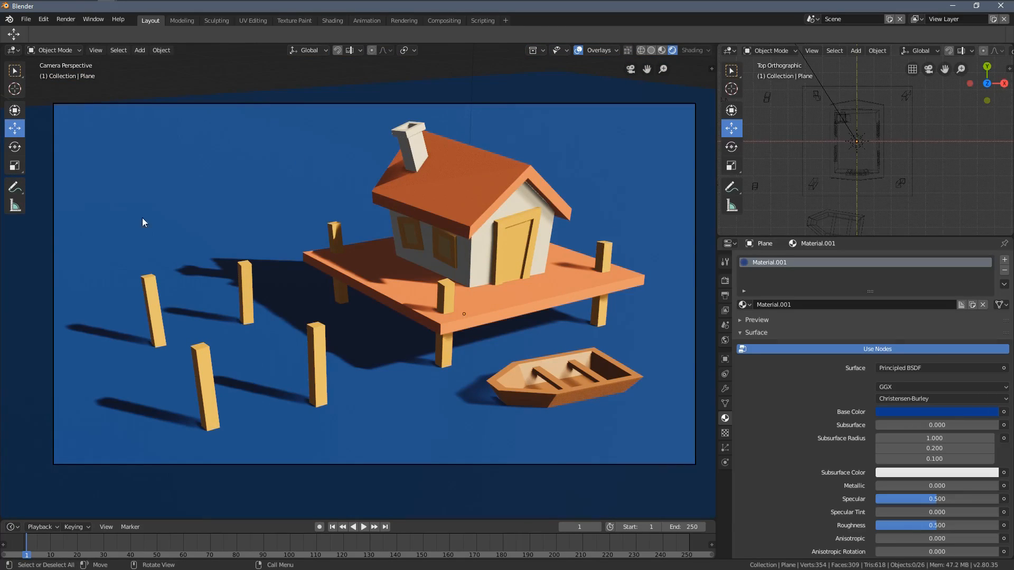
{"action": "left_click", "coordinate": [902, 413]}
{"action": "left_click_drag", "start_coordinate": [967, 371], "coordinate": [936, 394]}
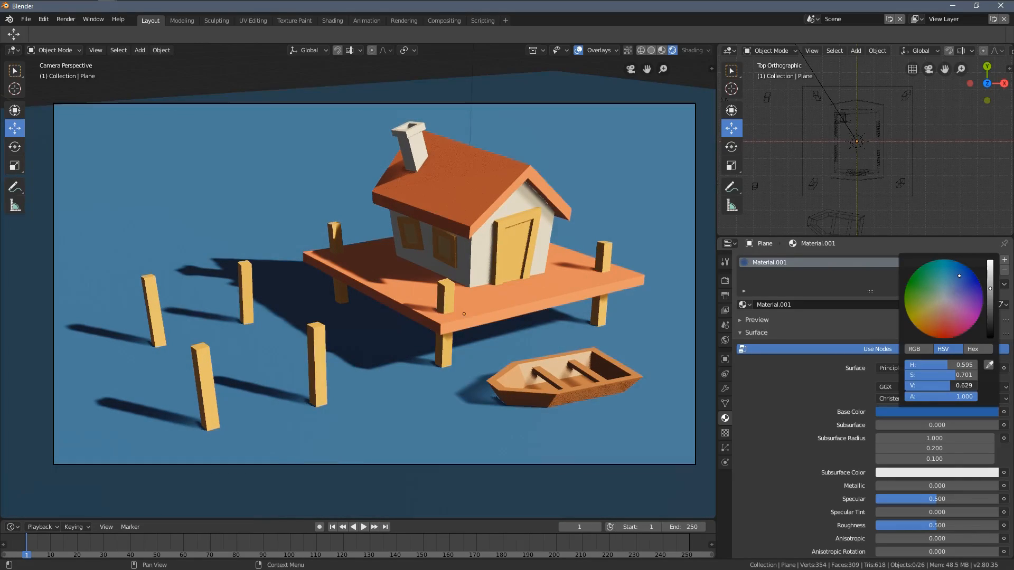
{"action": "left_click", "coordinate": [949, 412]}
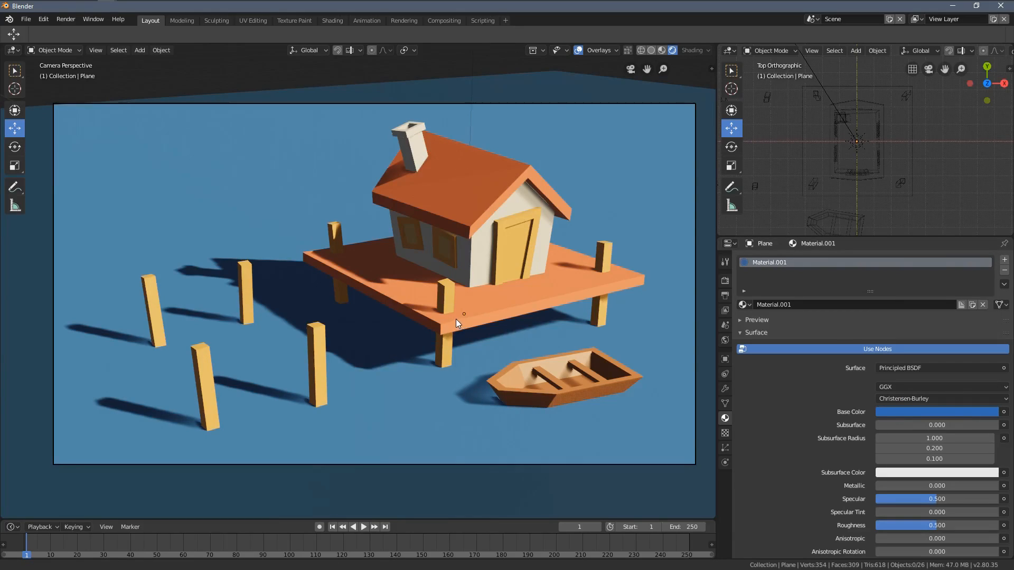
{"action": "middle_click_drag", "start_coordinate": [456, 317], "coordinate": [451, 309], "text": "shift"}
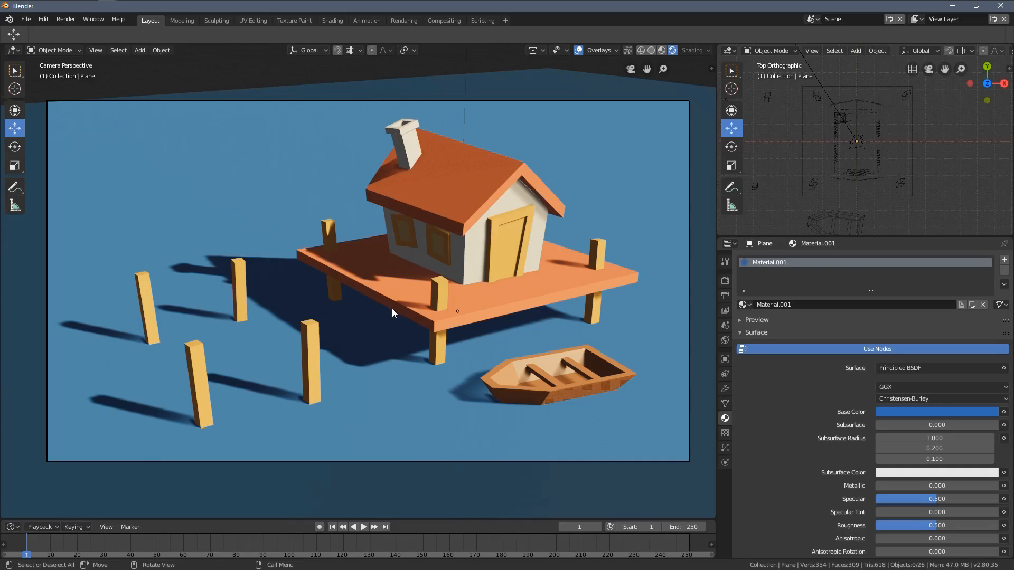
Step: Scale the rowing boat up slightly and raise it vertically until its floor clears the water surface
{"action": "left_click", "coordinate": [540, 366]}
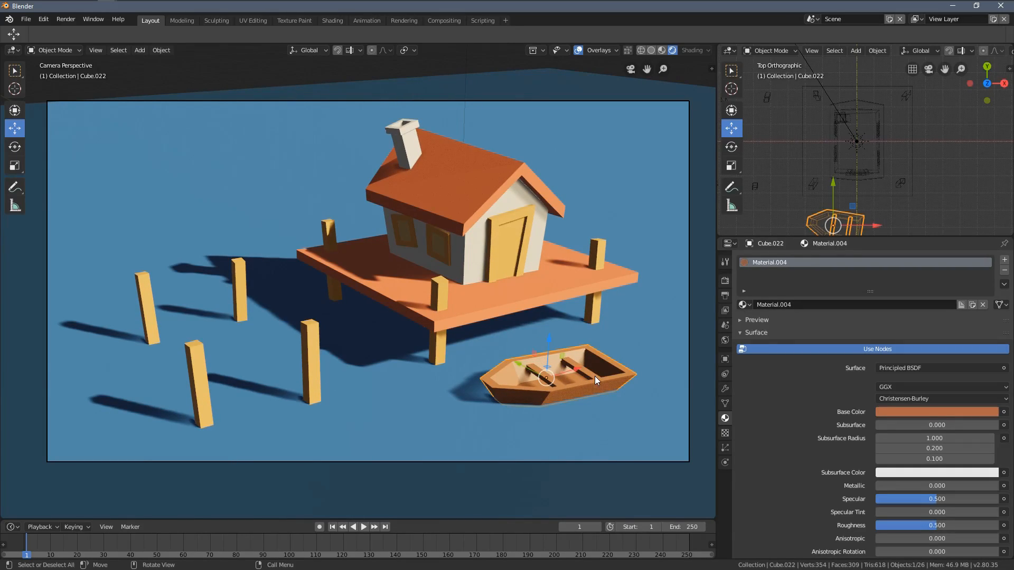
{"action": "key", "text": "s"}
{"action": "left_click", "coordinate": [623, 417]}
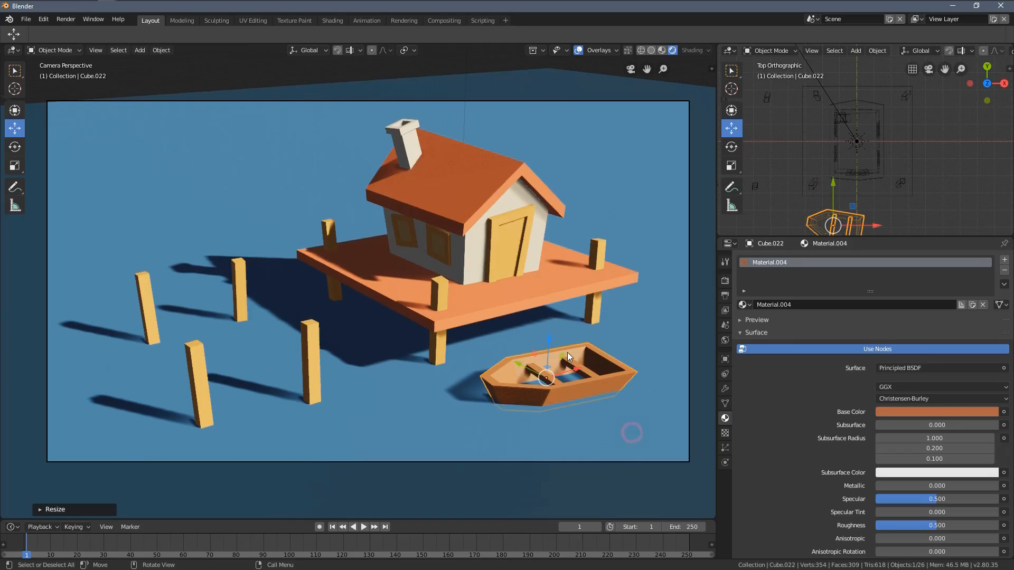
{"action": "scroll", "coordinate": [529, 342], "scroll_direction": "up", "scroll_amount": 2}
{"action": "scroll", "coordinate": [530, 342], "scroll_direction": "up", "scroll_amount": 2}
{"action": "left_click_drag", "start_coordinate": [616, 357], "coordinate": [617, 345]}
{"action": "scroll", "coordinate": [517, 374], "scroll_direction": "down", "scroll_amount": 3}
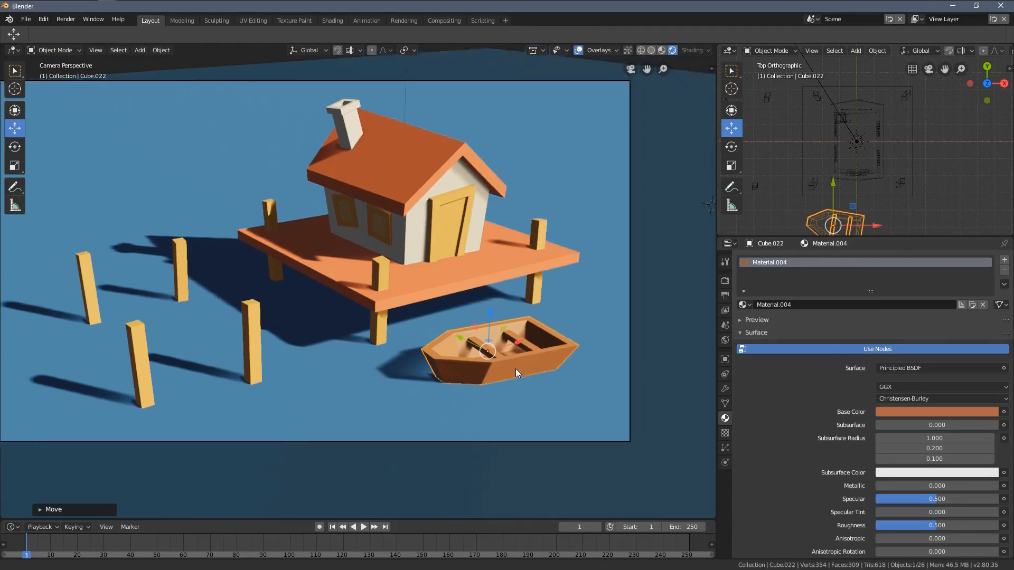
Step: Move the boat horizontally a little farther from the platform's front edge, then deselect it within the recentred camera frame
{"action": "middle_click_drag", "start_coordinate": [522, 364], "coordinate": [481, 365], "text": "shift"}
{"action": "left_click_drag", "start_coordinate": [484, 356], "coordinate": [502, 379]}
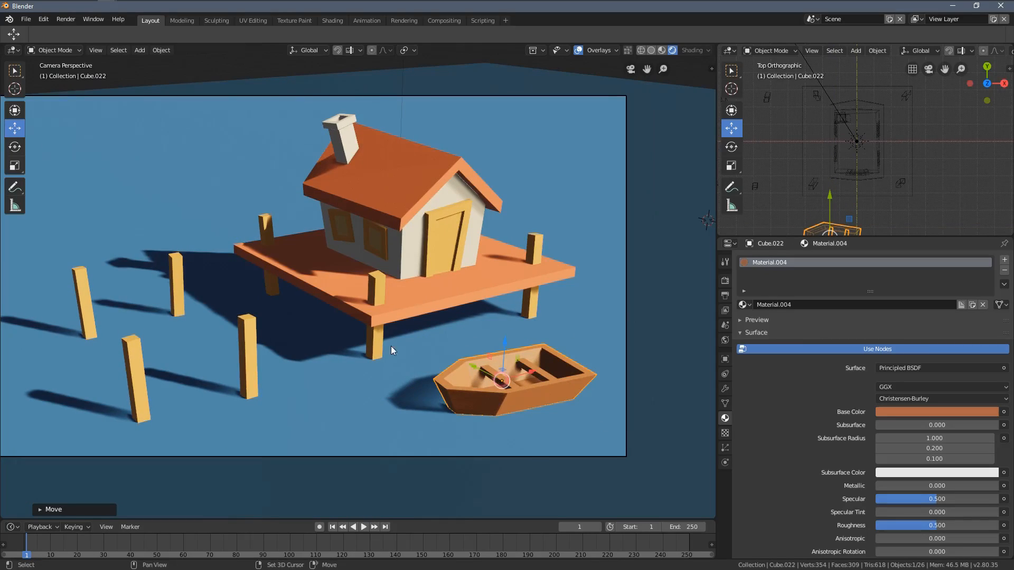
{"action": "middle_click_drag", "start_coordinate": [410, 344], "coordinate": [460, 344], "text": "shift"}
{"action": "left_click", "coordinate": [459, 345]}
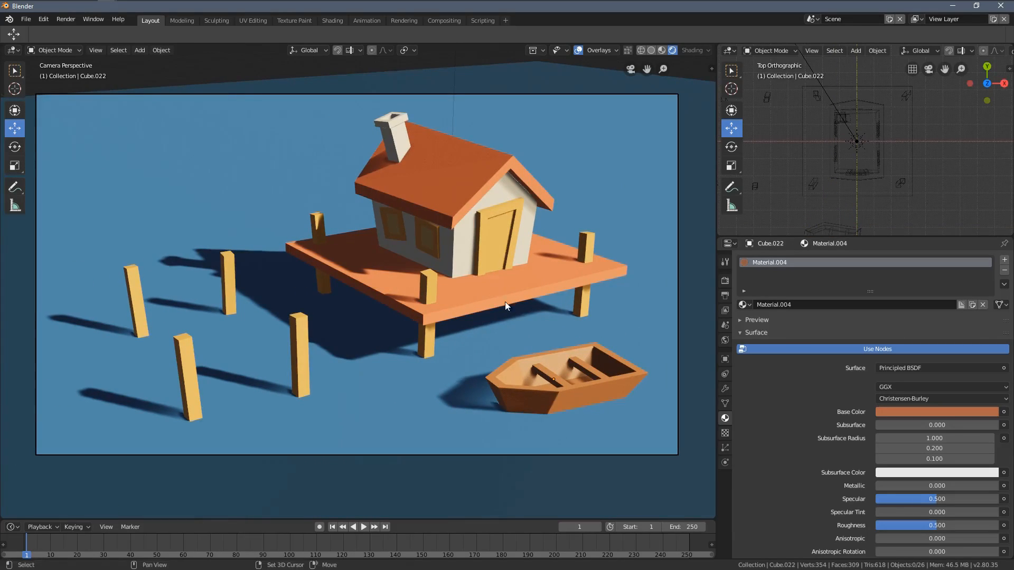
{"action": "middle_click_drag", "start_coordinate": [505, 302], "coordinate": [512, 320], "text": "shift"}
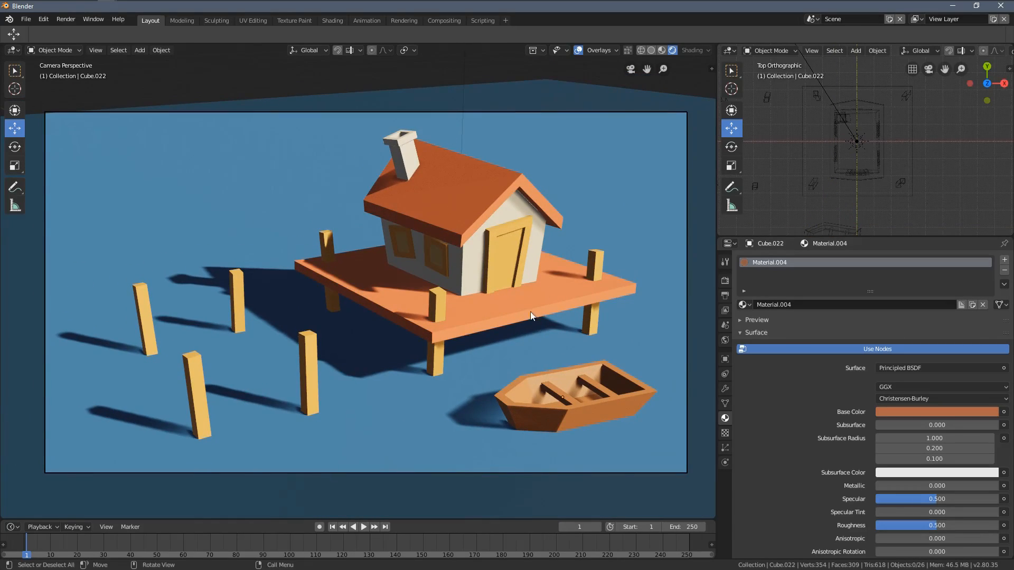
{"action": "scroll", "coordinate": [371, 274], "scroll_direction": "down", "scroll_amount": 2}
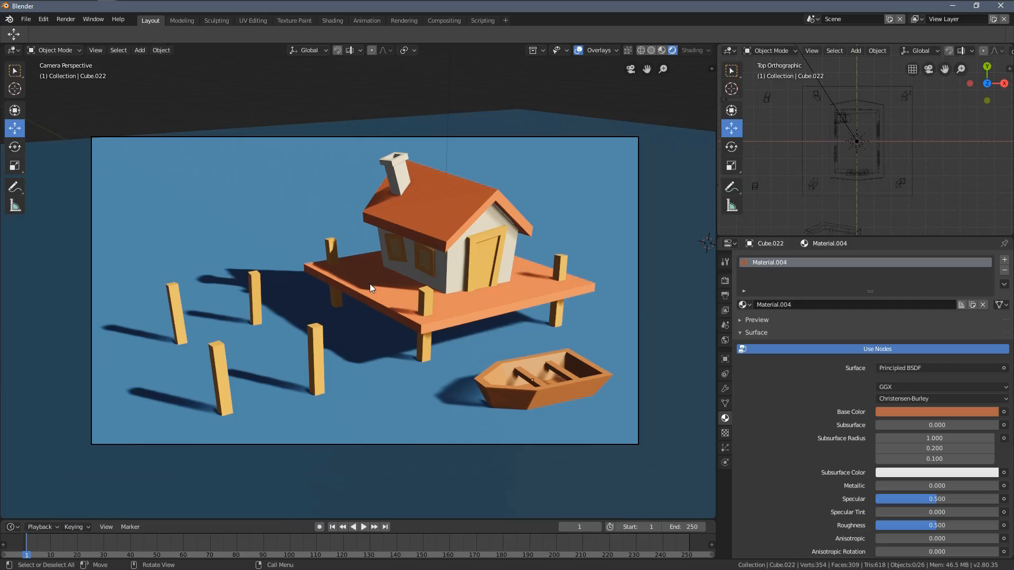
{"action": "scroll", "coordinate": [437, 303], "scroll_direction": "up", "scroll_amount": 1}
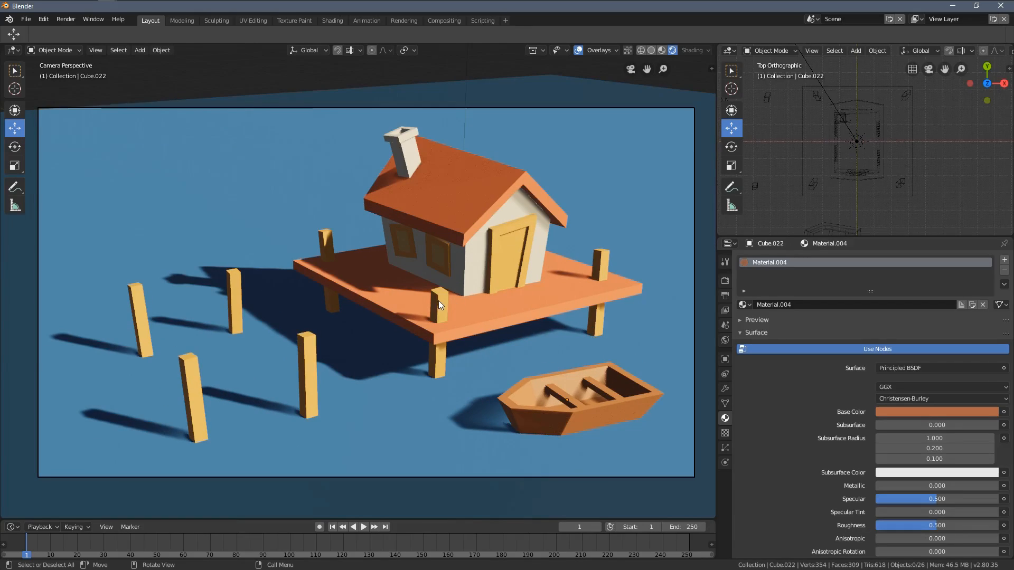